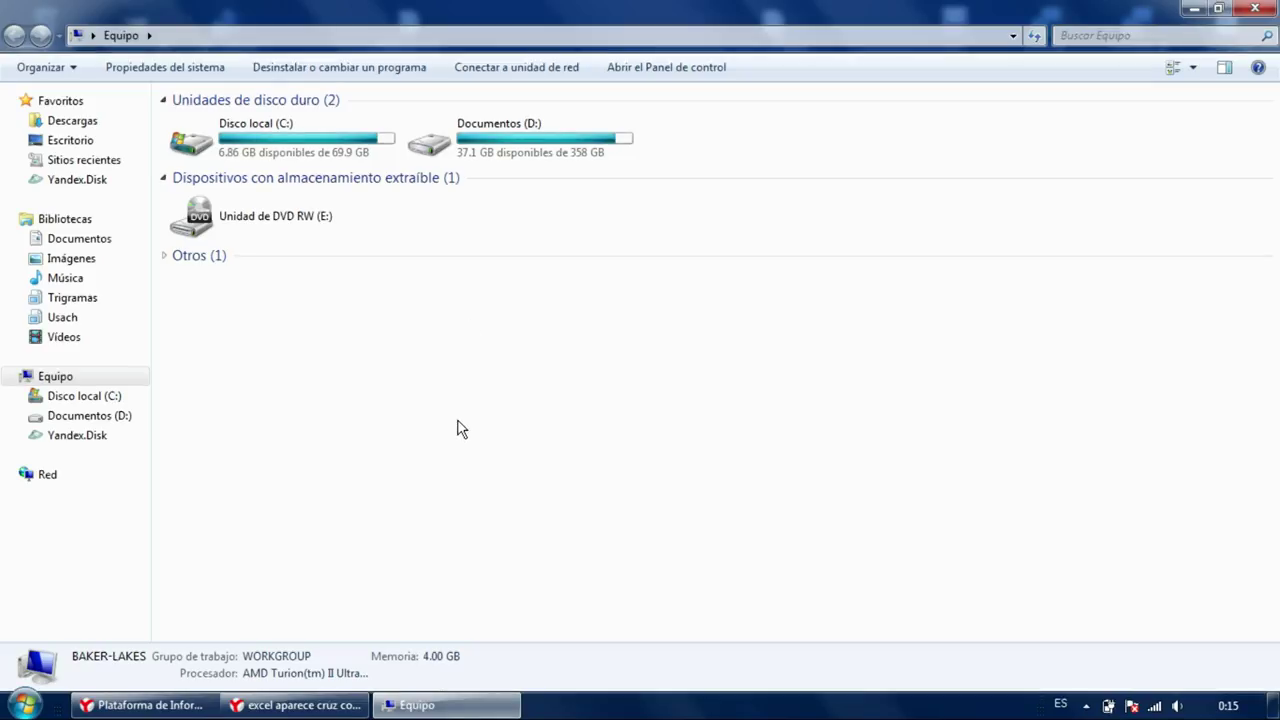
Launch Microsoft Excel from the Run dialog to get a blank Libro1 workbook.
{"action": "key", "text": "super+r"}
{"action": "type", "text": "excel"}
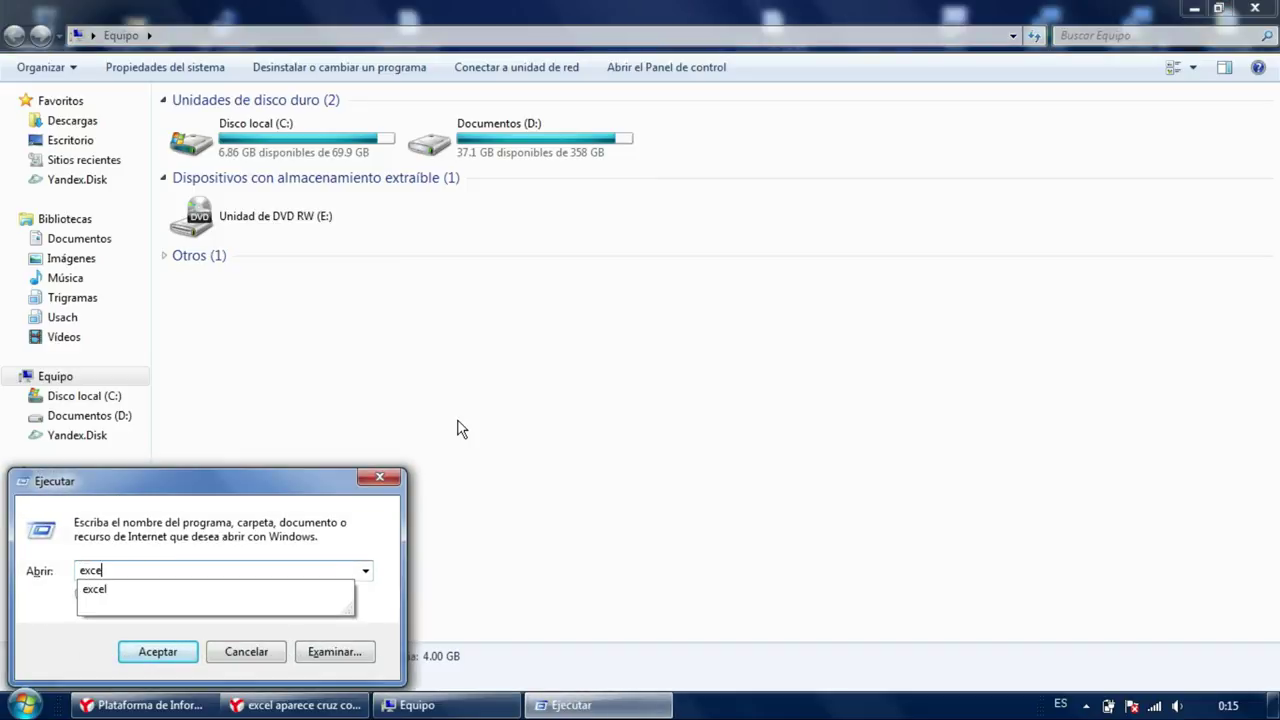
{"action": "key", "text": "Return"}
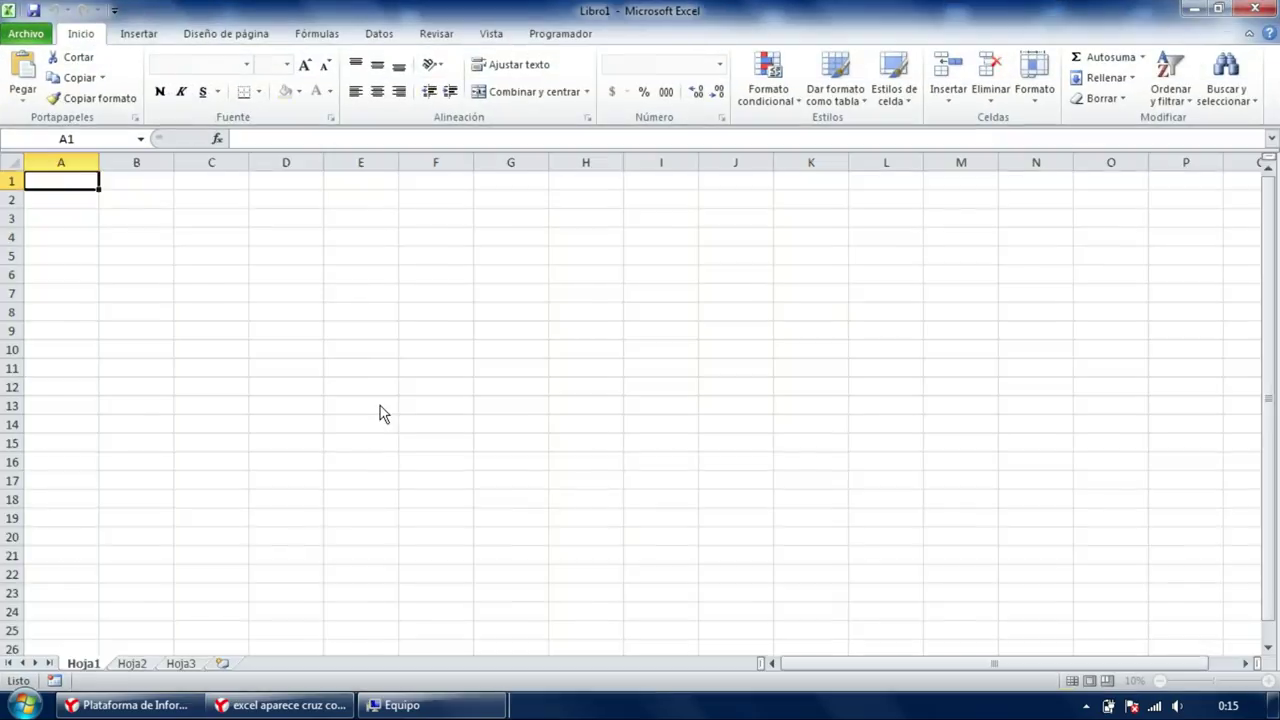
Enter the word texto in cell D4.
{"action": "left_click", "coordinate": [329, 293]}
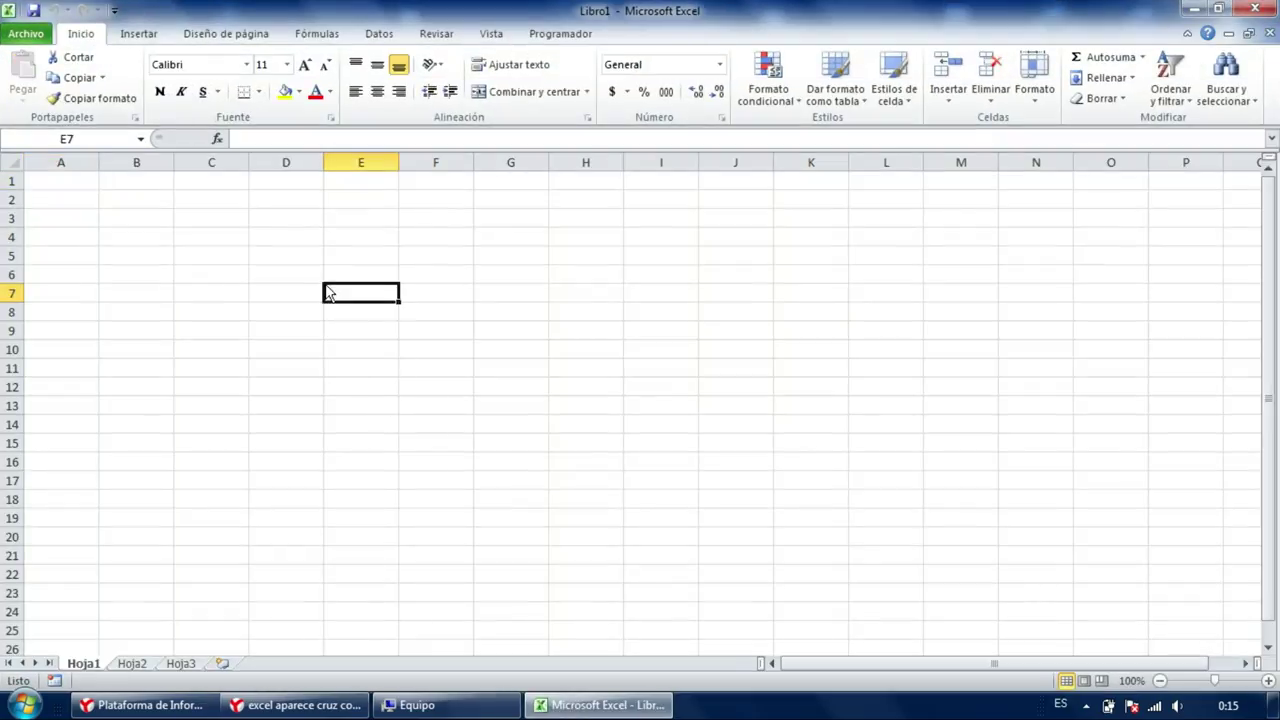
{"action": "left_click", "coordinate": [277, 237]}
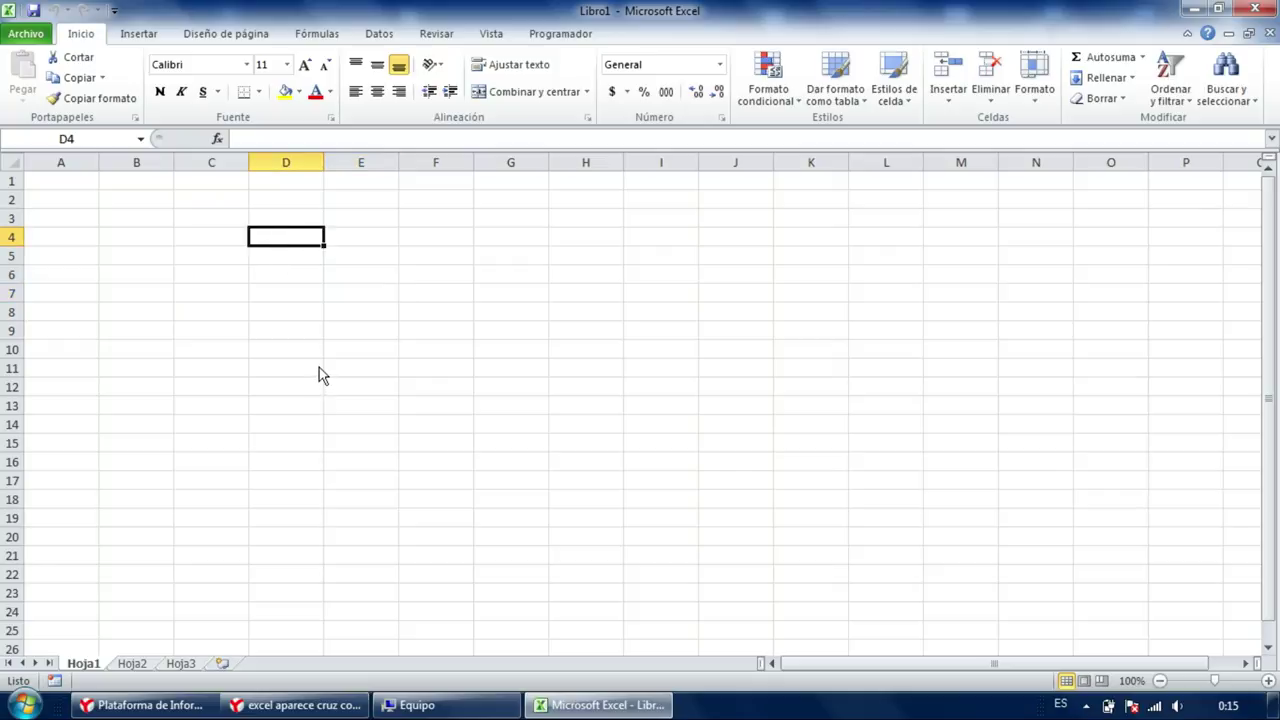
{"action": "type", "text": "texto"}
{"action": "key", "text": "Return"}
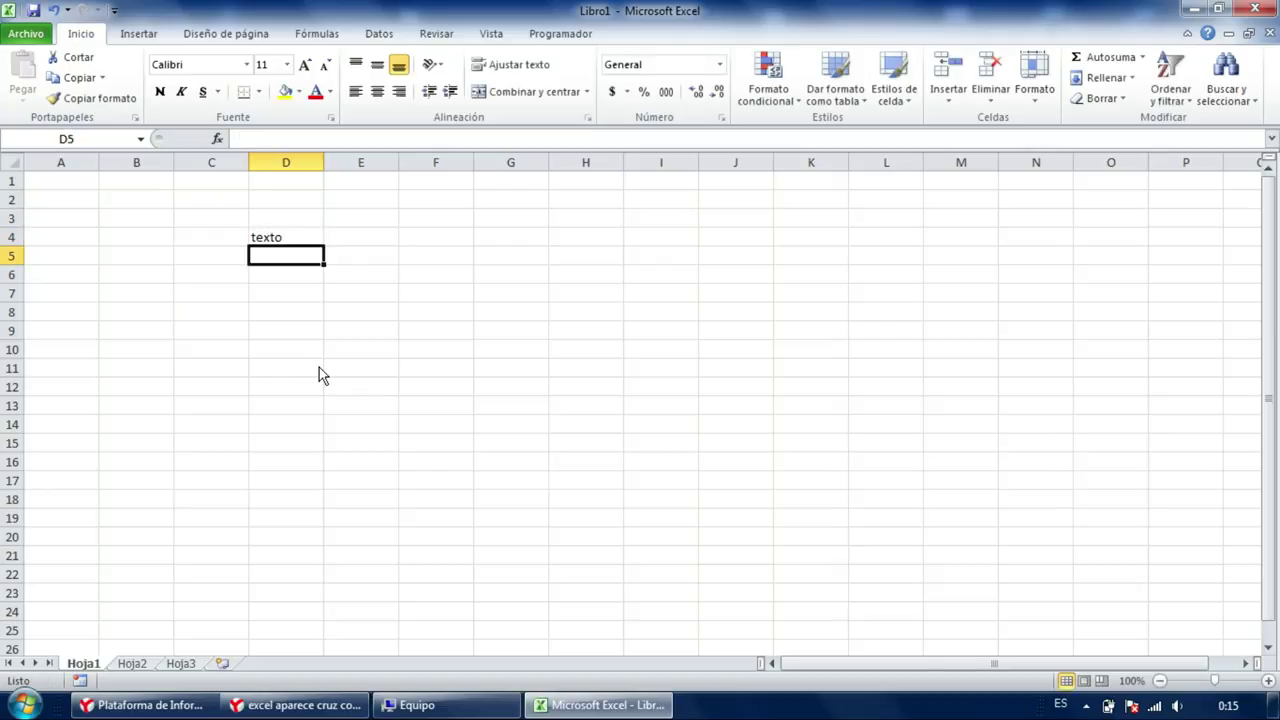
{"action": "key", "text": "Down"}
{"action": "key", "text": "Up"}
{"action": "key", "text": "Down"}
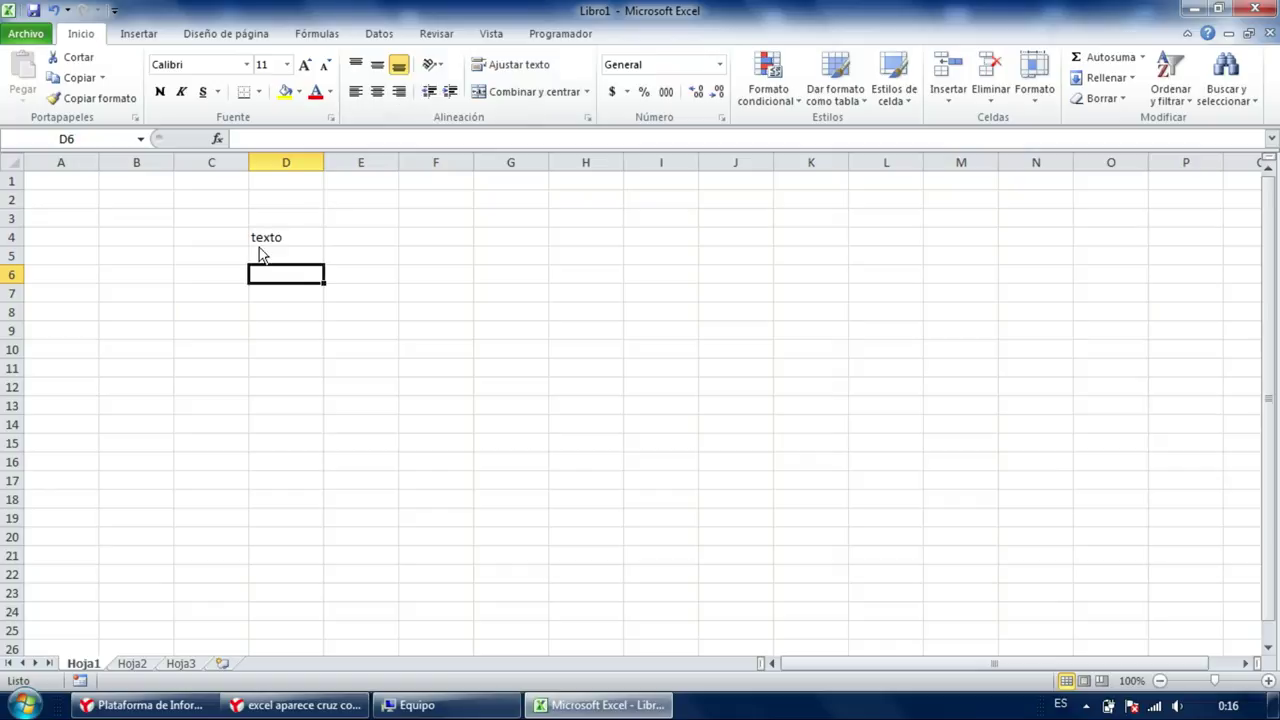
Enter 5648 in D6, 526.3 in D8 and 548,54 in D9.
{"action": "type", "text": "5648"}
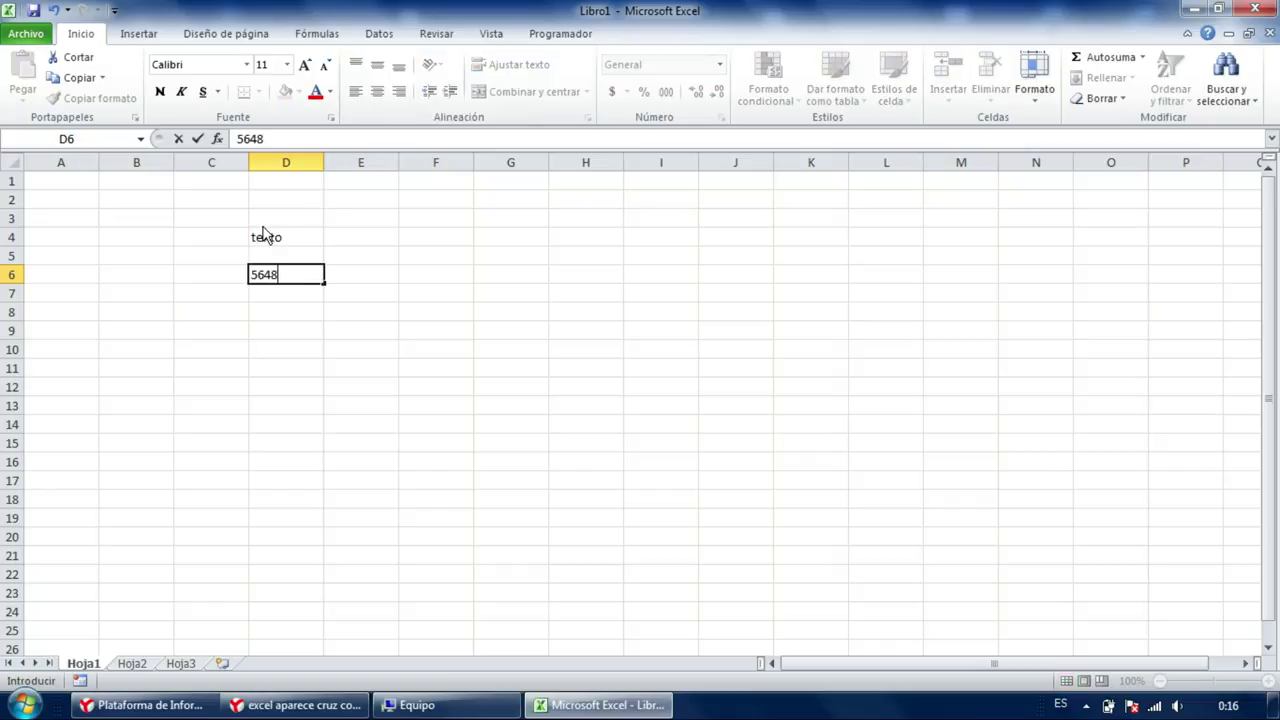
{"action": "key", "text": "Return"}
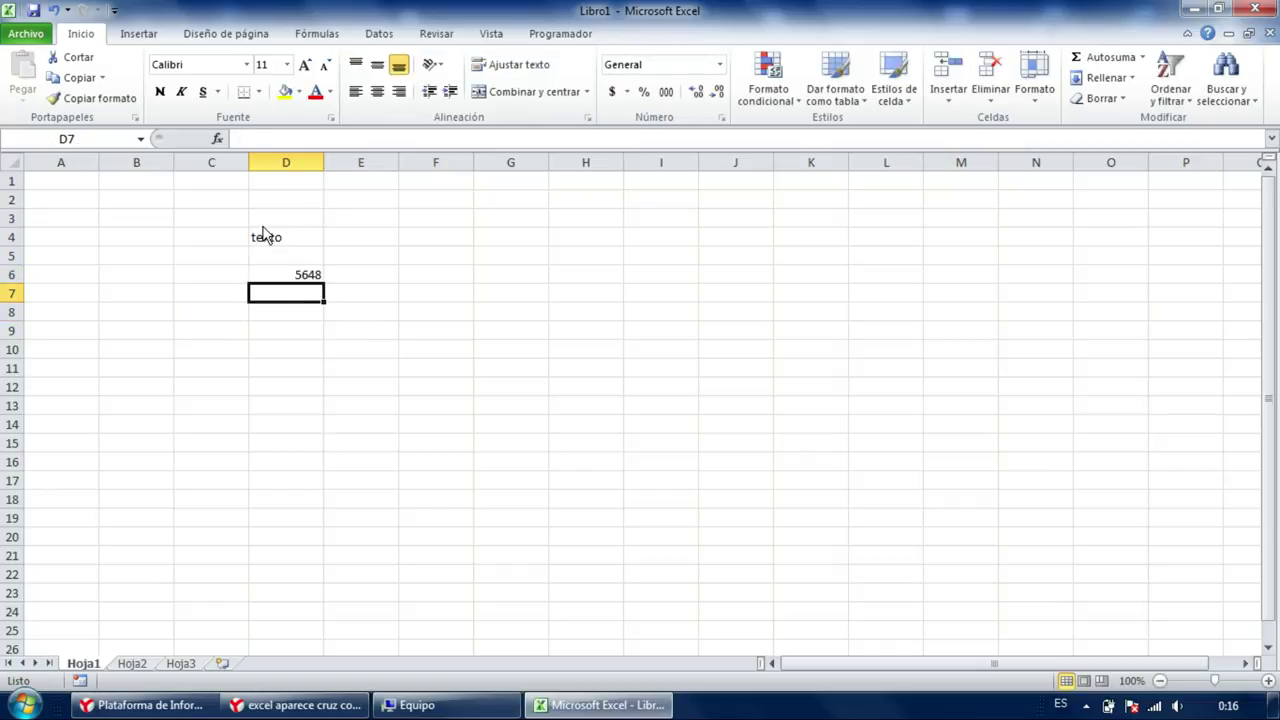
{"action": "key", "text": "Return"}
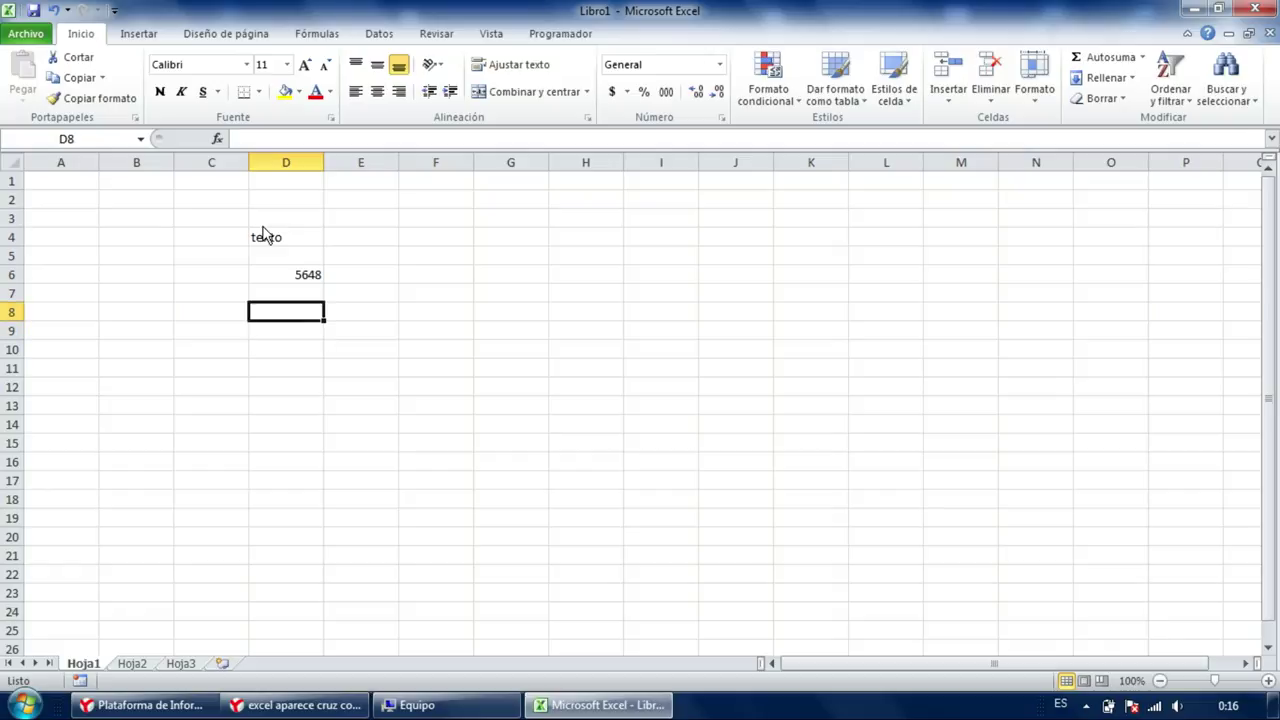
{"action": "type", "text": "526"}
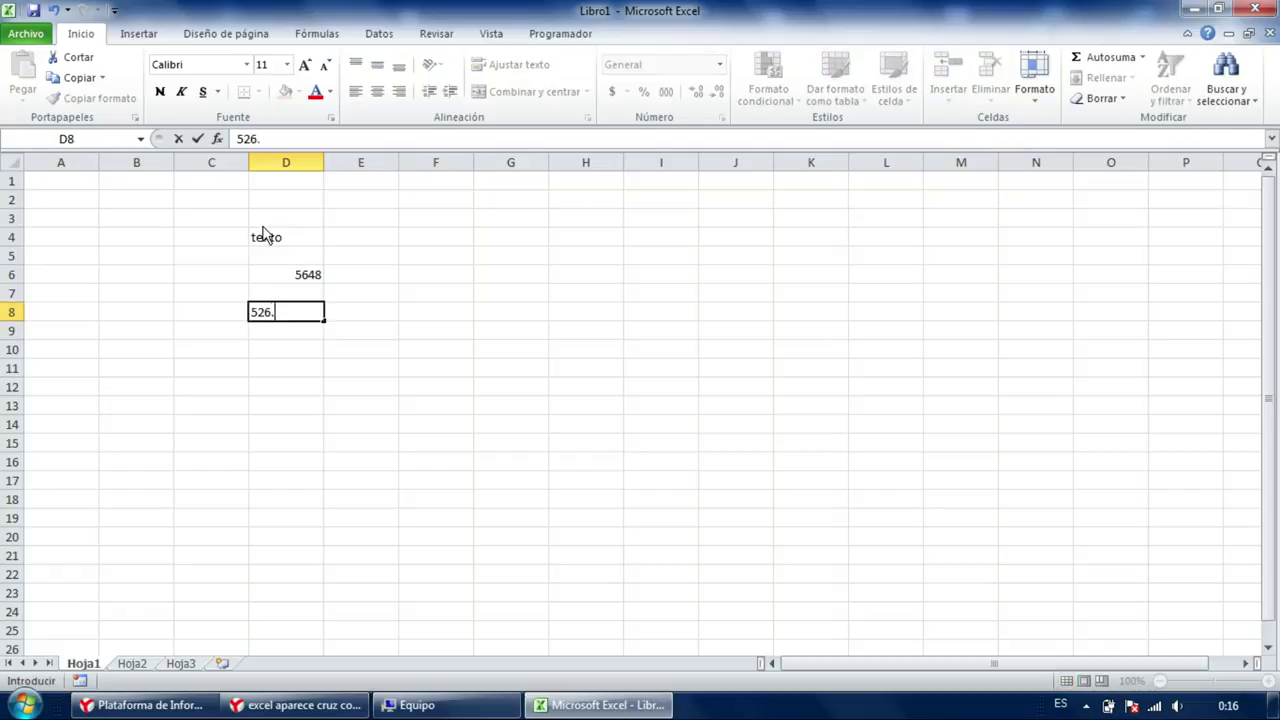
{"action": "type", "text": ".3"}
{"action": "key", "text": "Return"}
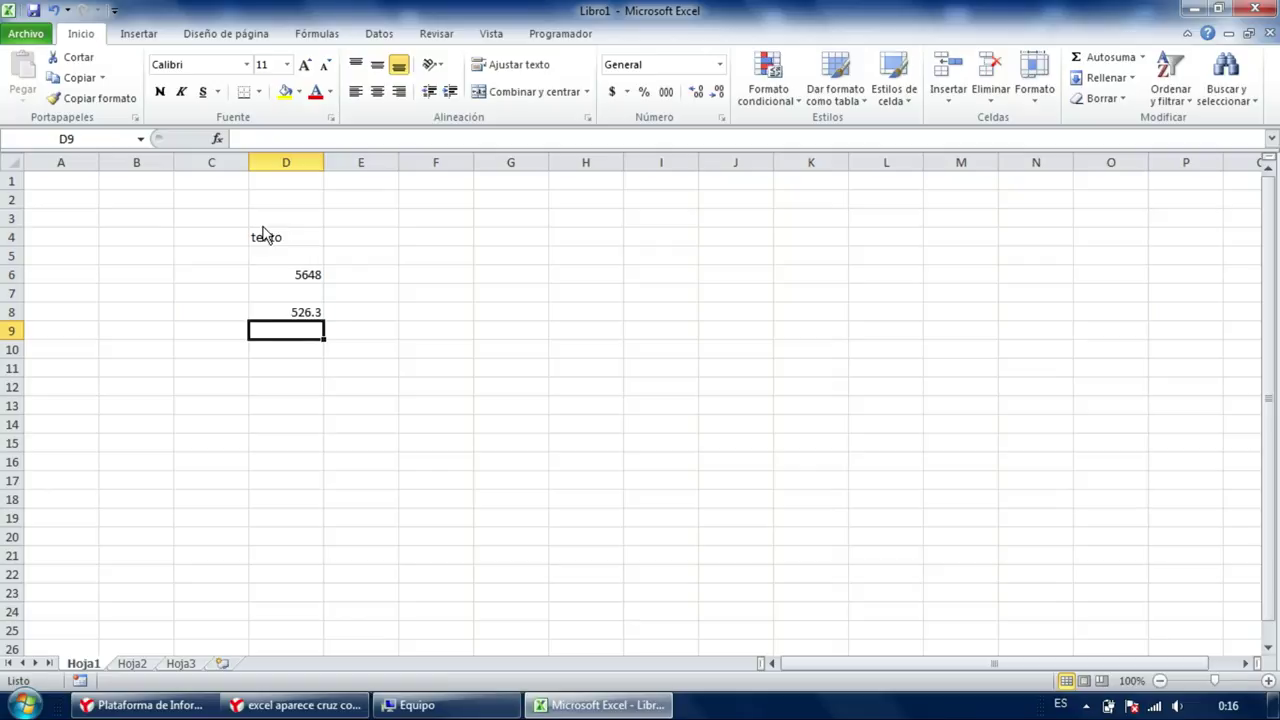
{"action": "type", "text": "548,"}
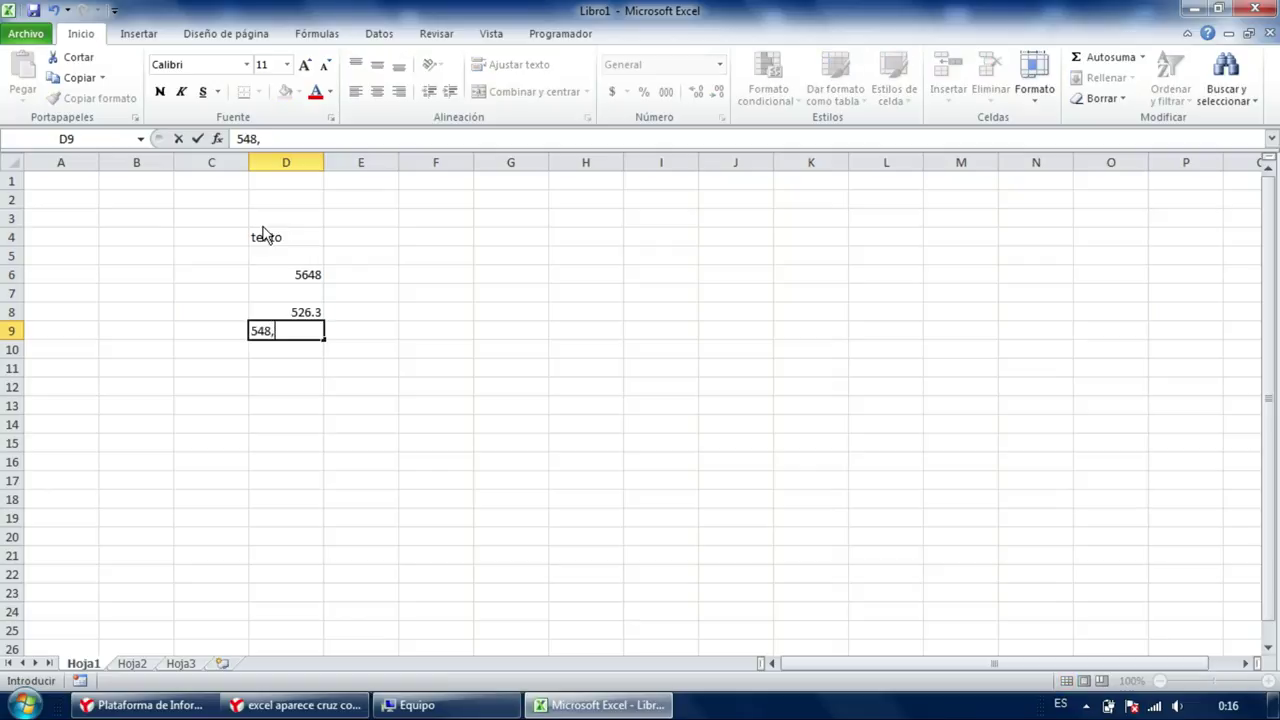
{"action": "type", "text": "54"}
{"action": "key", "text": "Return"}
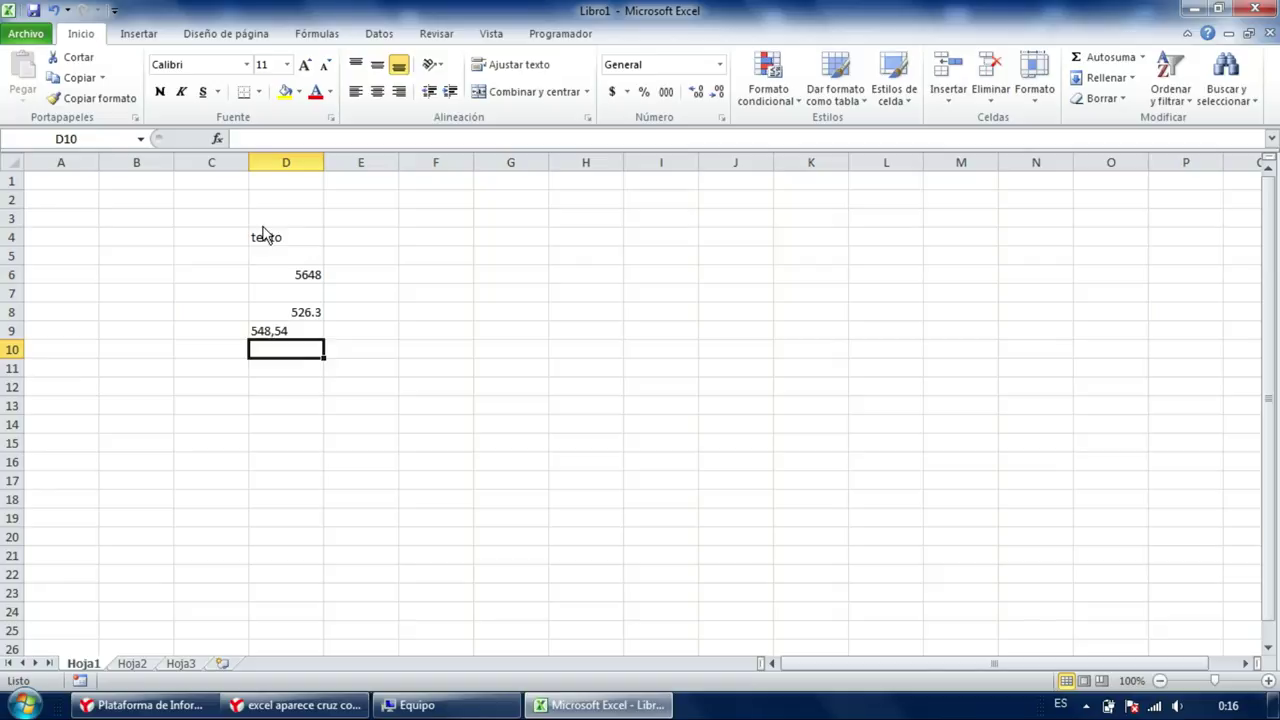
{"action": "key", "text": "Up"}
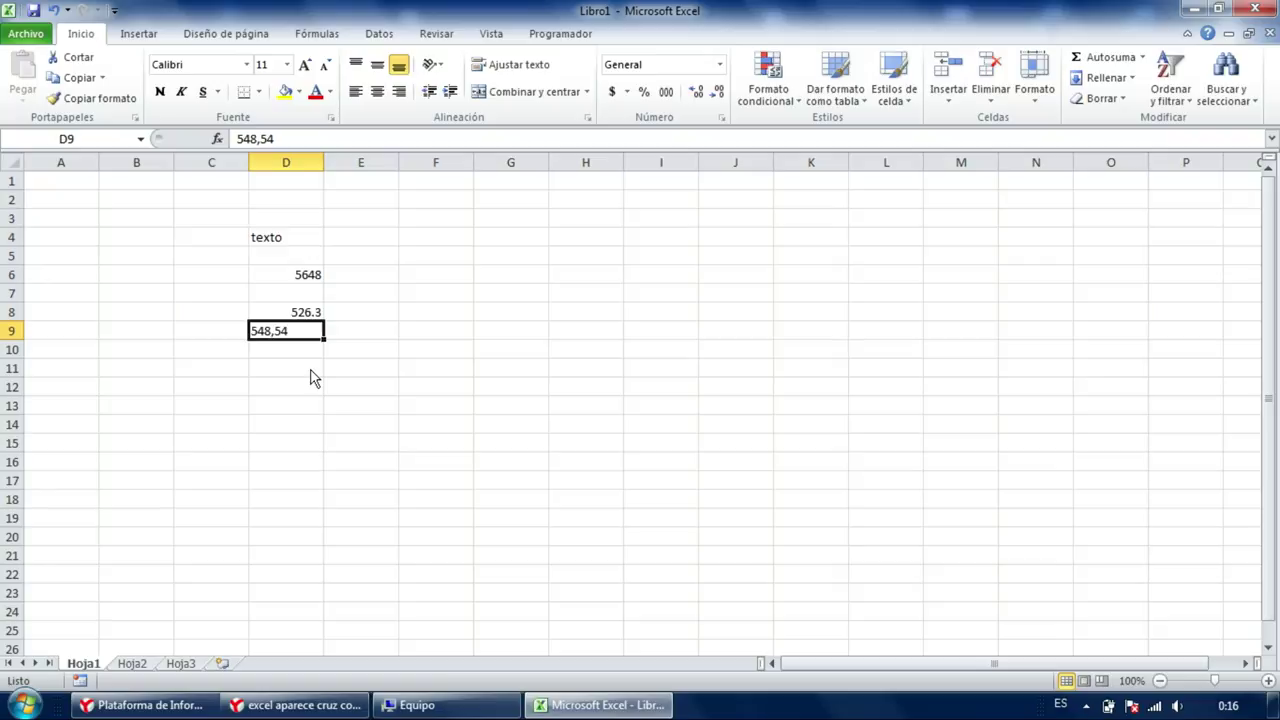
Replace every comma with a period so D9 reads 548.54 as a number.
{"action": "key", "text": "ctrl+l"}
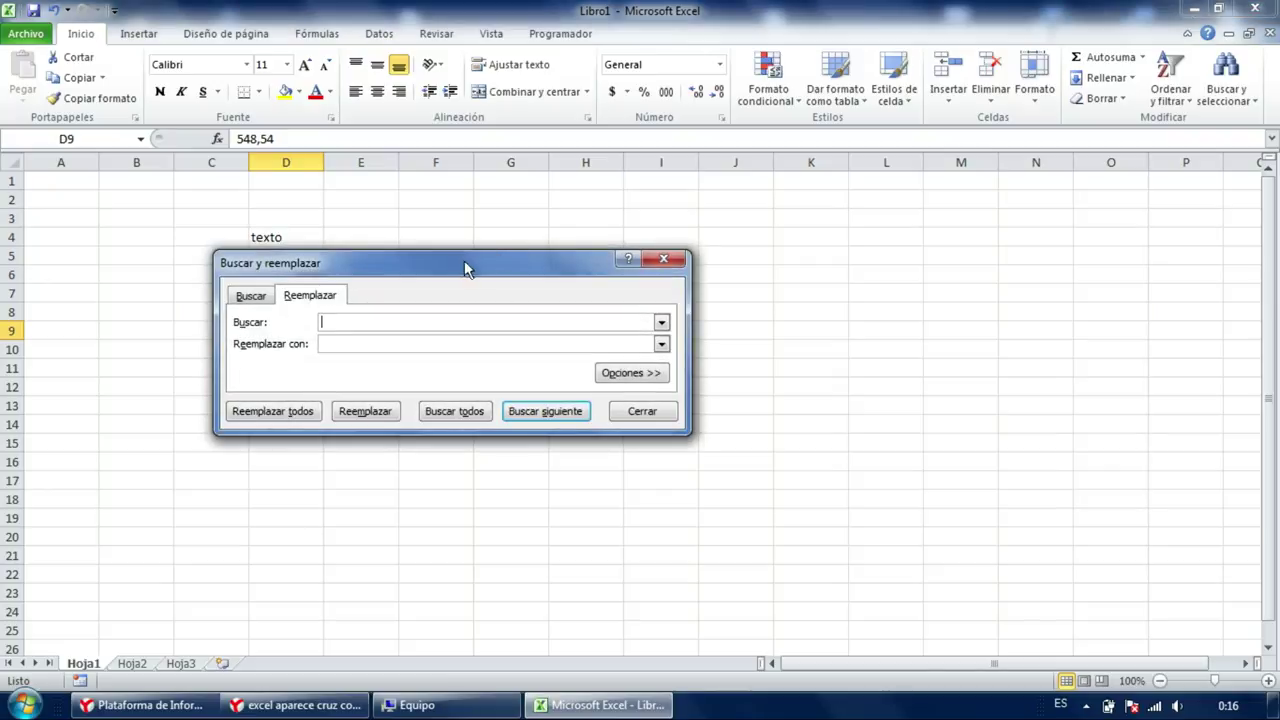
{"action": "left_click_drag", "start_coordinate": [464, 262], "coordinate": [634, 218]}
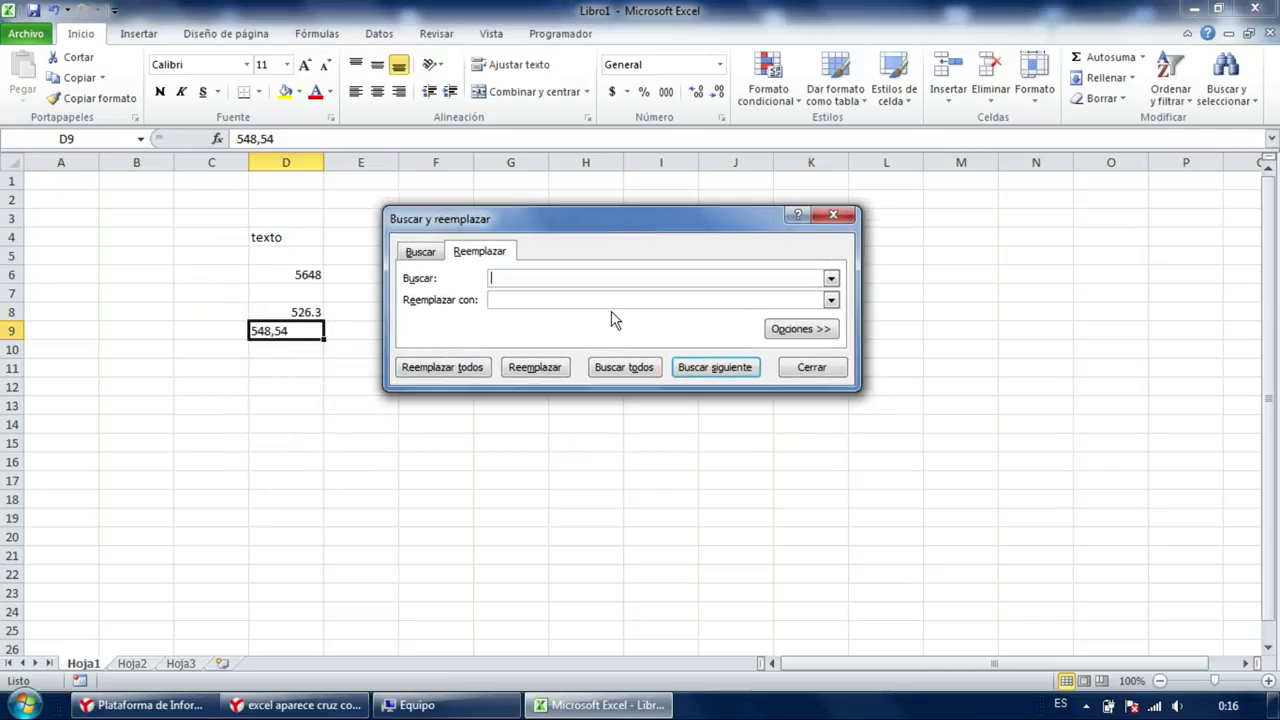
{"action": "type", "text": ","}
{"action": "key", "text": "Tab"}
{"action": "type", "text": "."}
{"action": "left_click", "coordinate": [433, 366]}
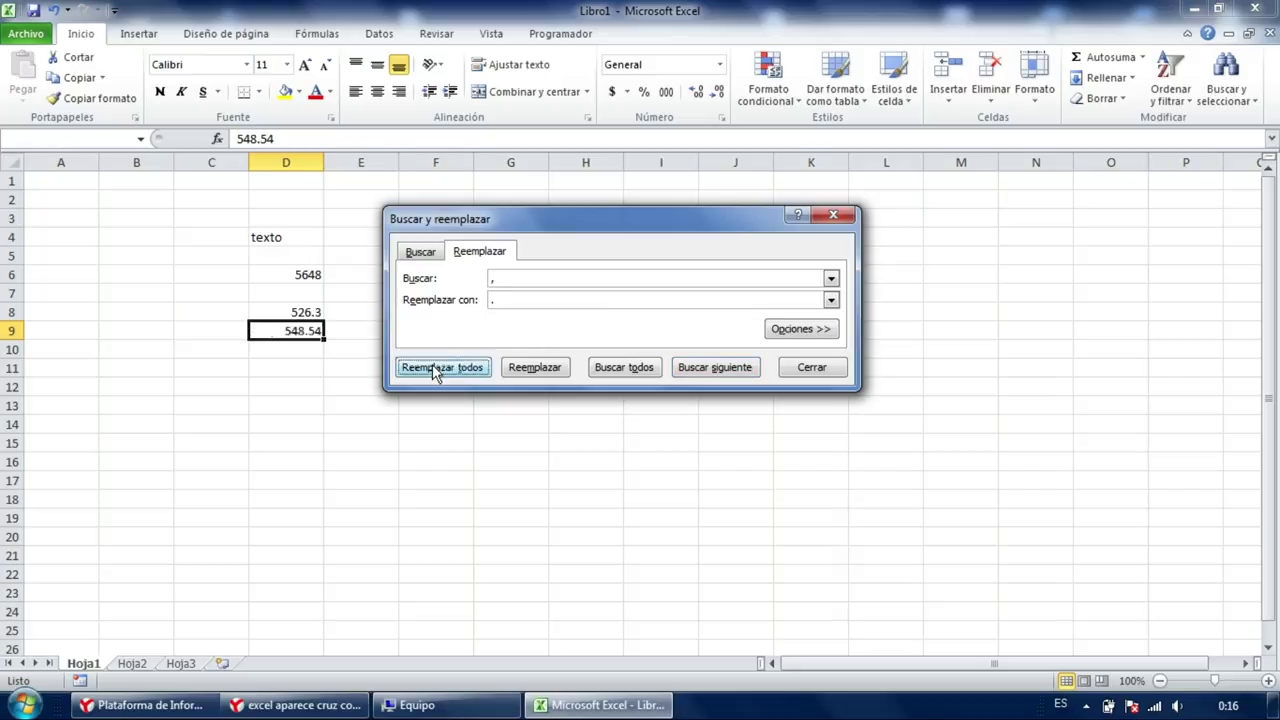
{"action": "left_click", "coordinate": [628, 408]}
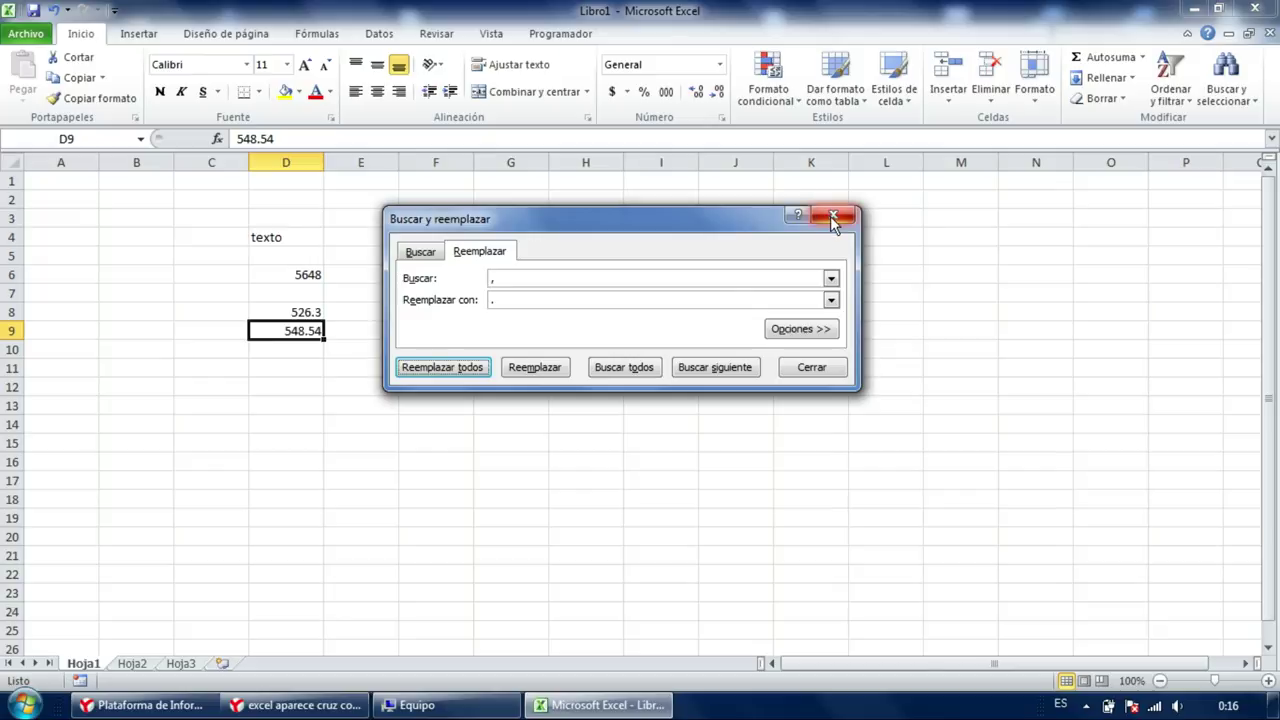
{"action": "left_click", "coordinate": [831, 215]}
{"action": "left_click", "coordinate": [466, 410]}
{"action": "left_click", "coordinate": [261, 412]}
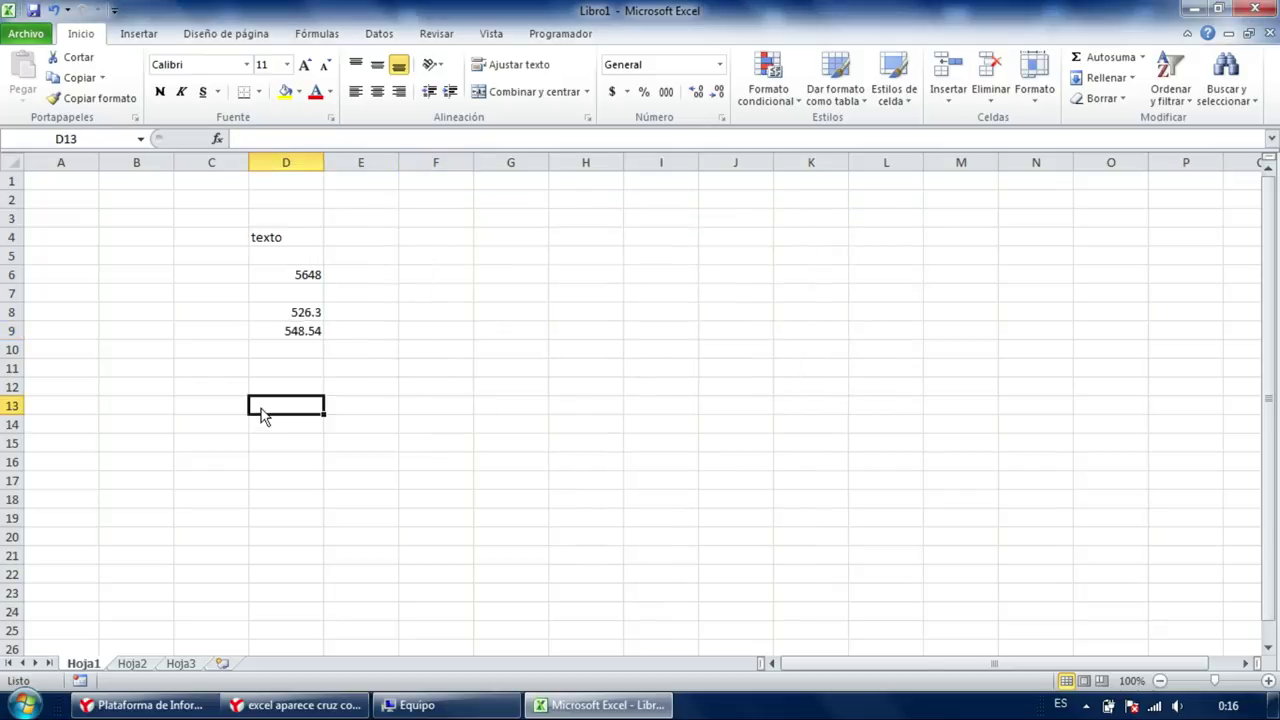
{"action": "left_click", "coordinate": [286, 240]}
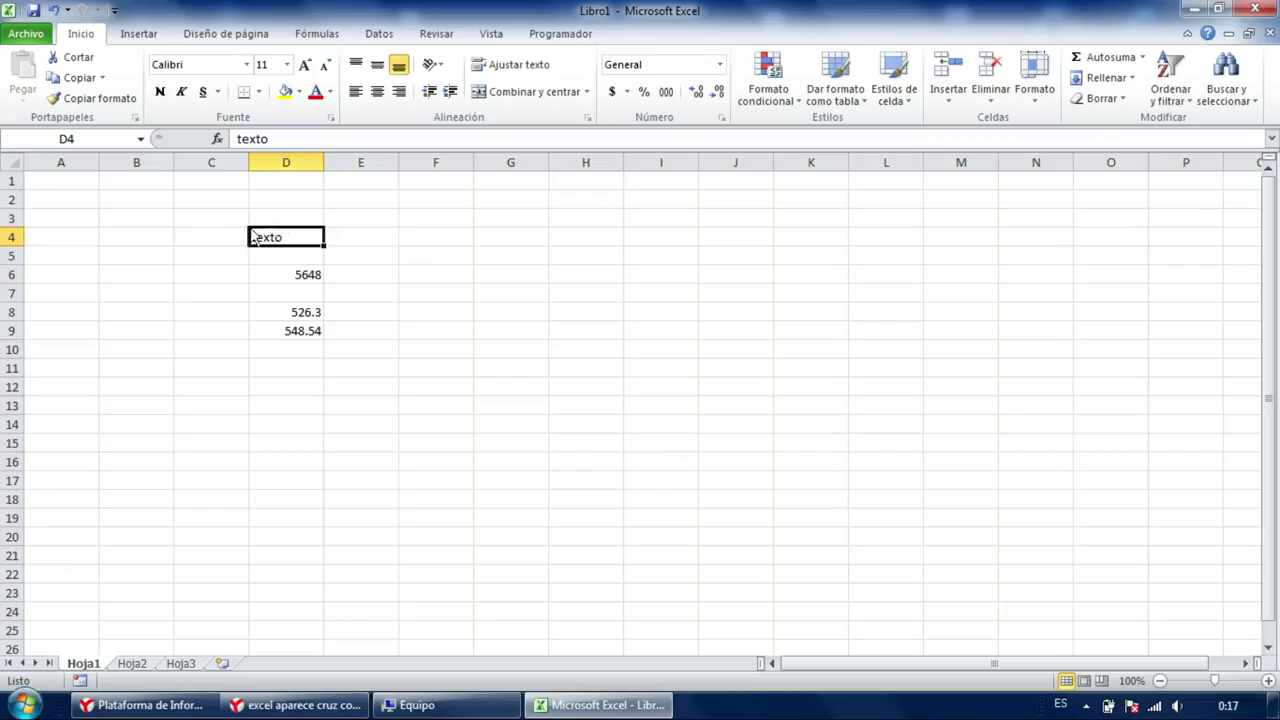
{"action": "left_click", "coordinate": [313, 278]}
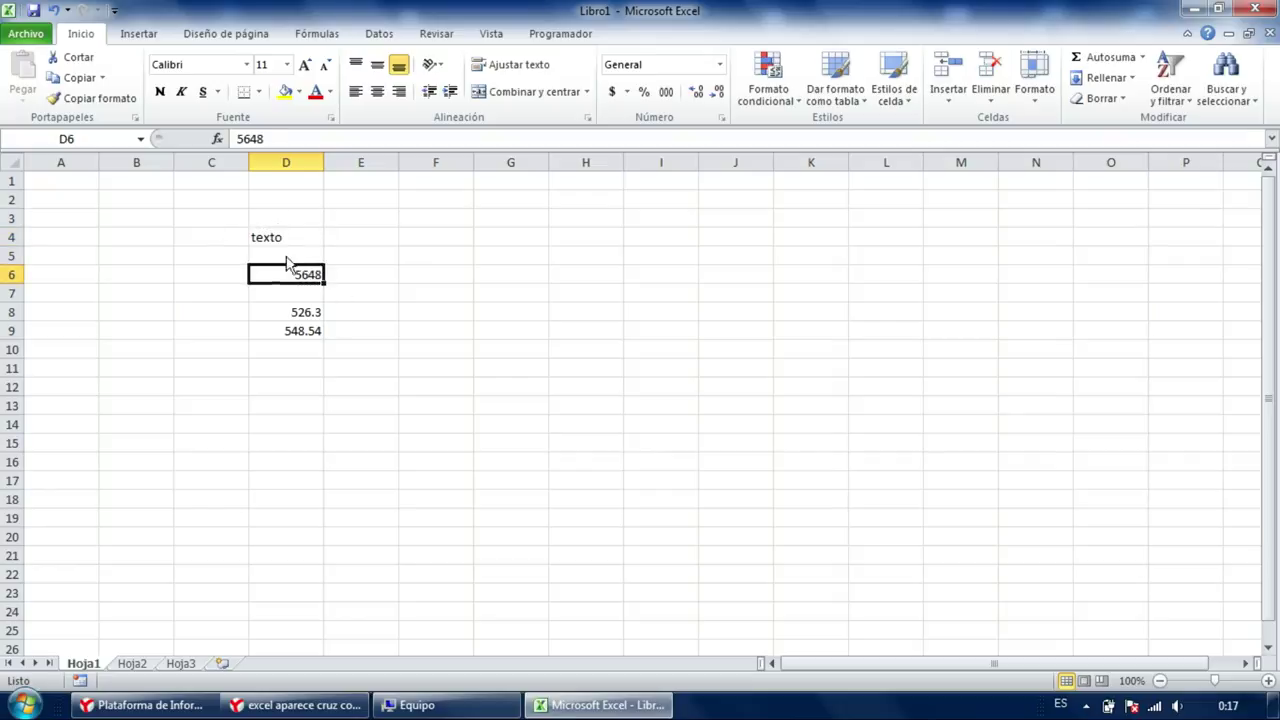
{"action": "left_click", "coordinate": [305, 316]}
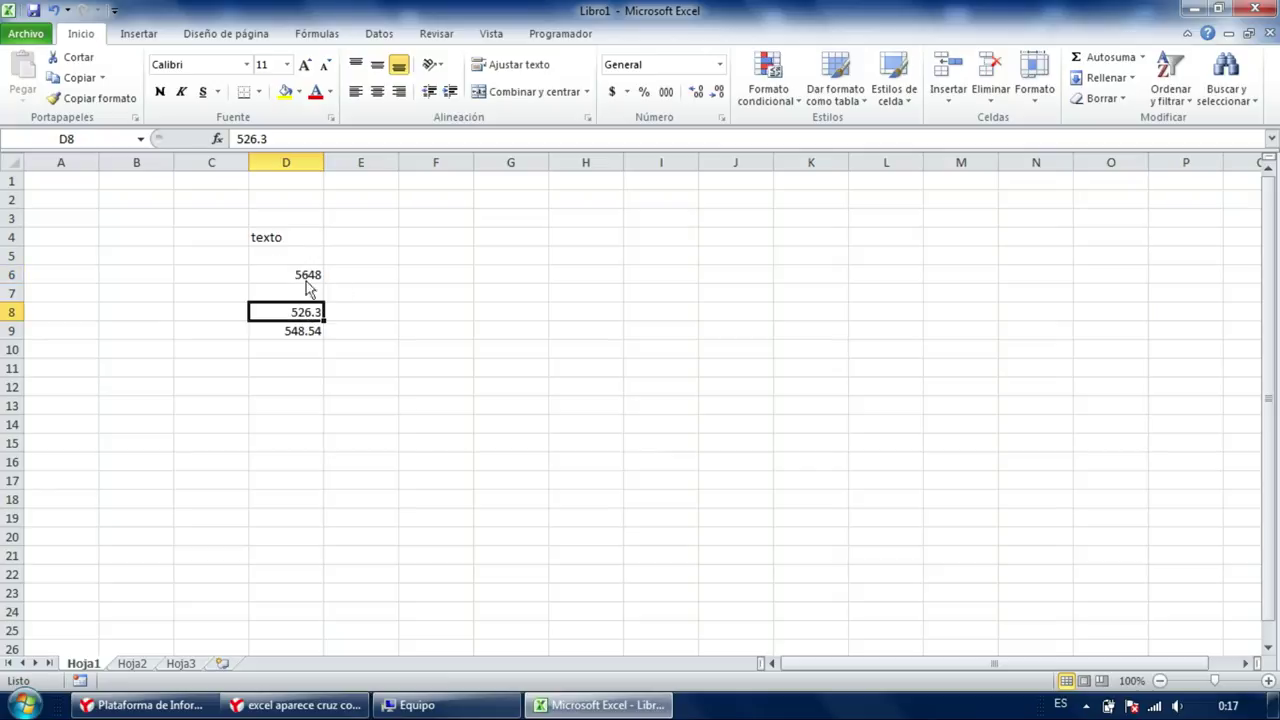
{"action": "left_click", "coordinate": [287, 243]}
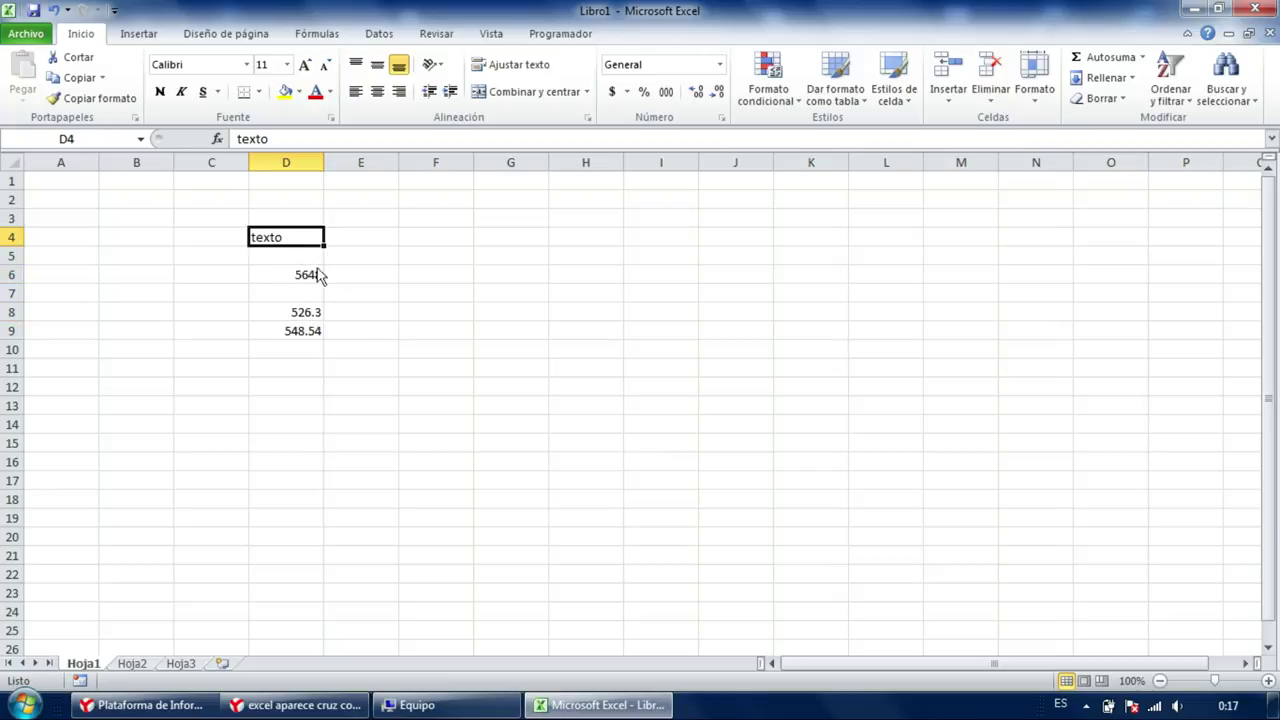
{"action": "left_click", "coordinate": [288, 219]}
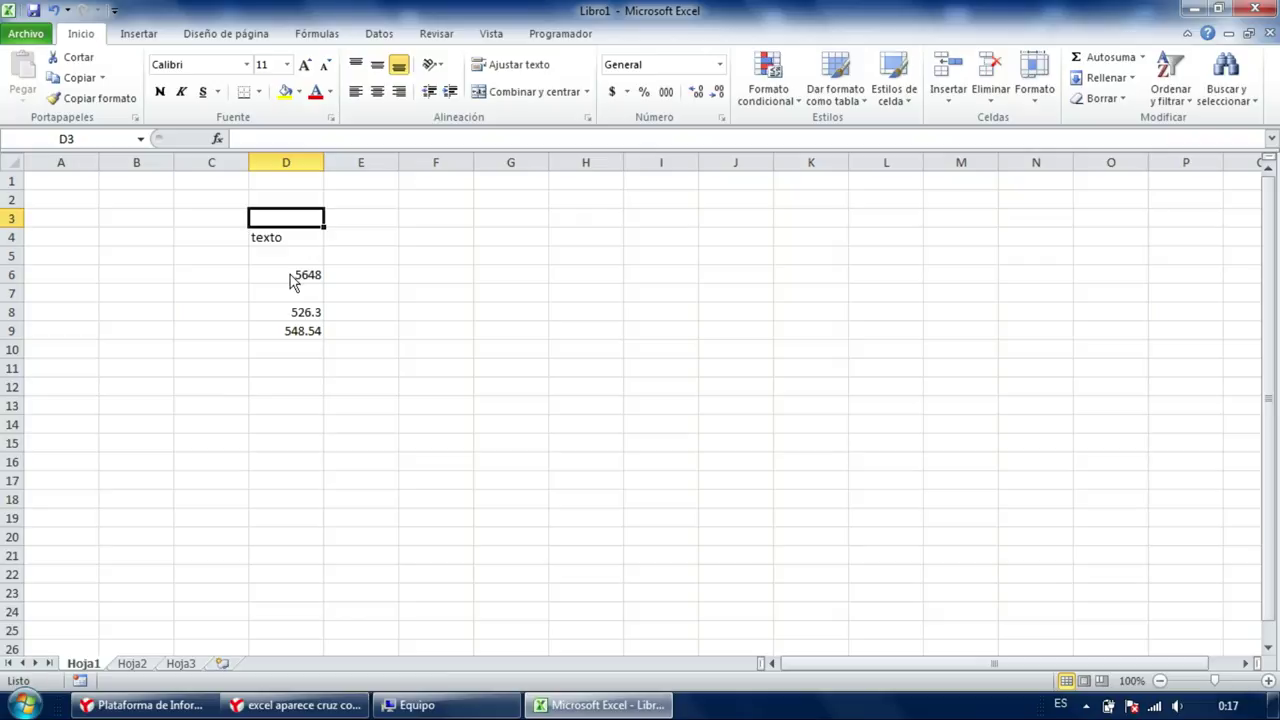
Enter the formula ="5648" in D3, declining the correction prompts, and check it against D4.
{"action": "type", "text": "="}
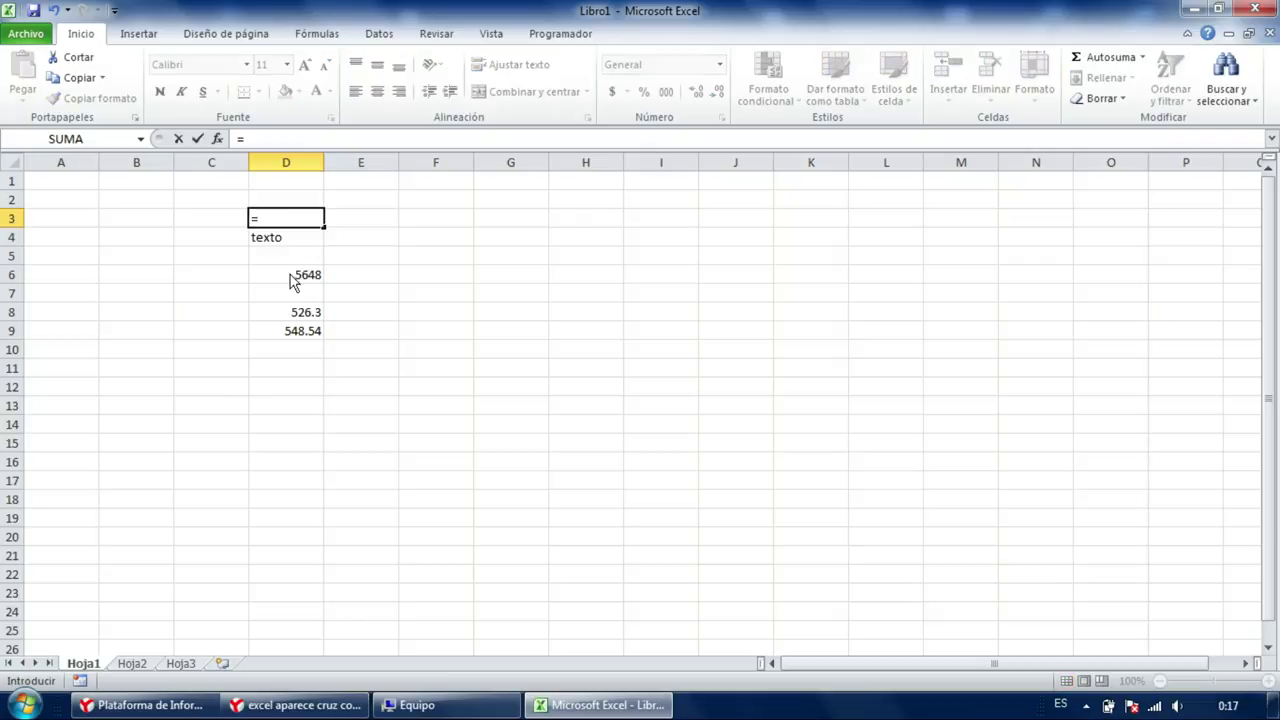
{"action": "type", "text": "\""}
{"action": "key", "text": "Return"}
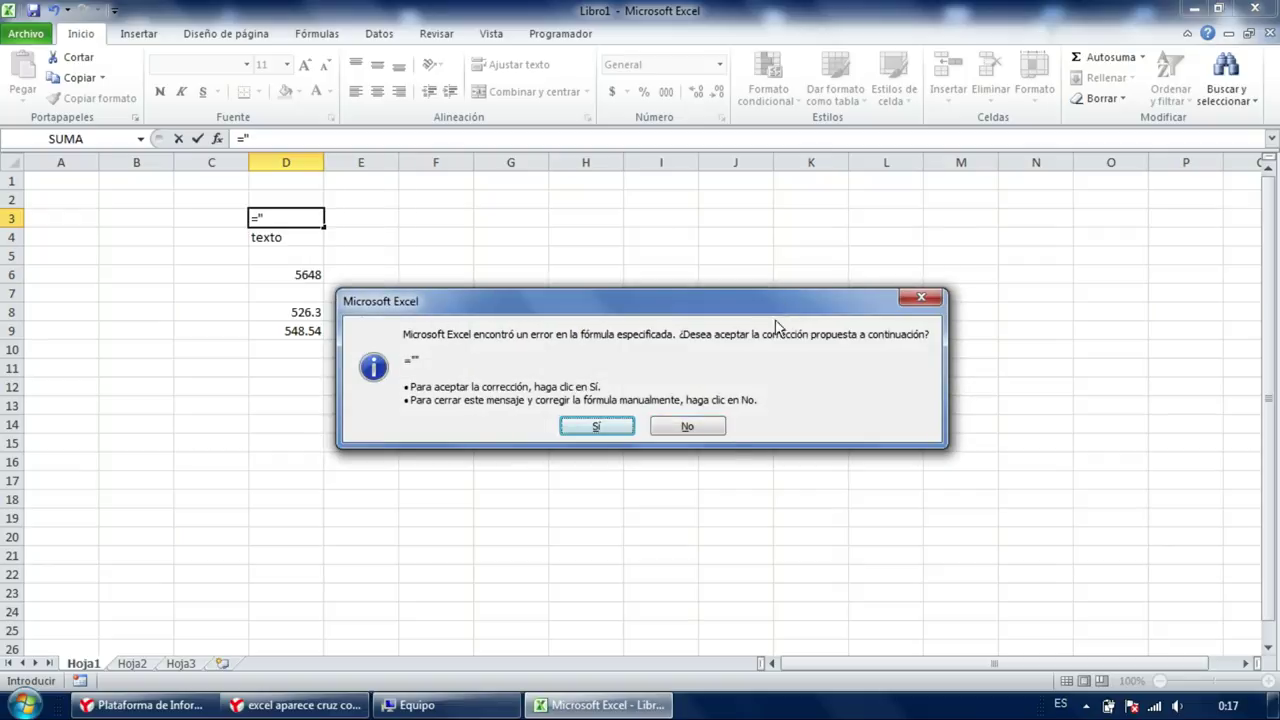
{"action": "left_click", "coordinate": [687, 426]}
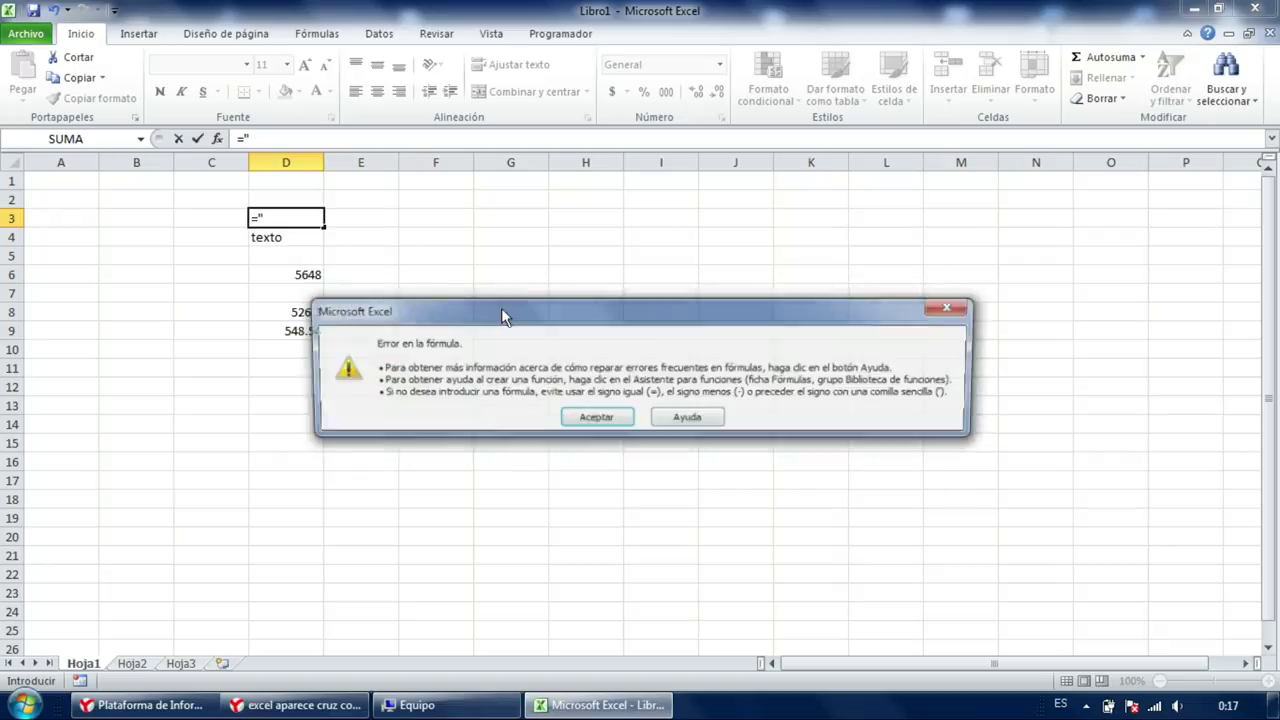
{"action": "left_click", "coordinate": [605, 415]}
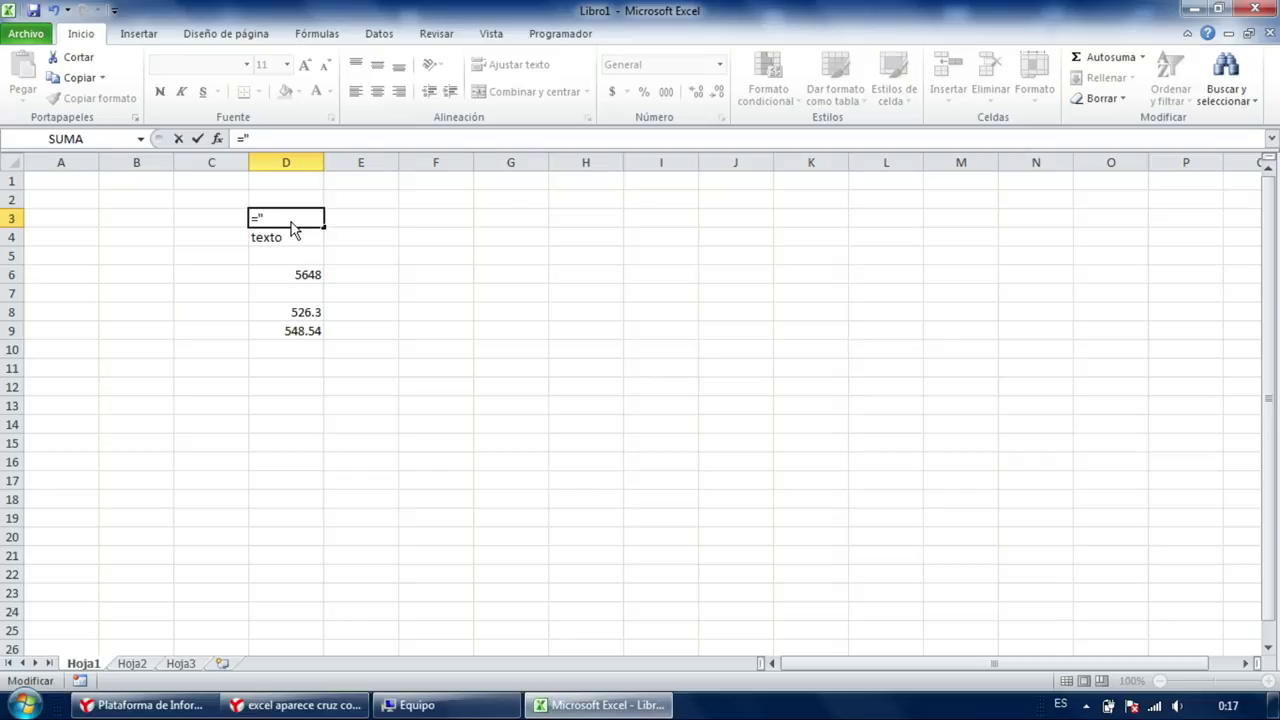
{"action": "type", "text": "5648"}
{"action": "type", "text": "\""}
{"action": "key", "text": "Return"}
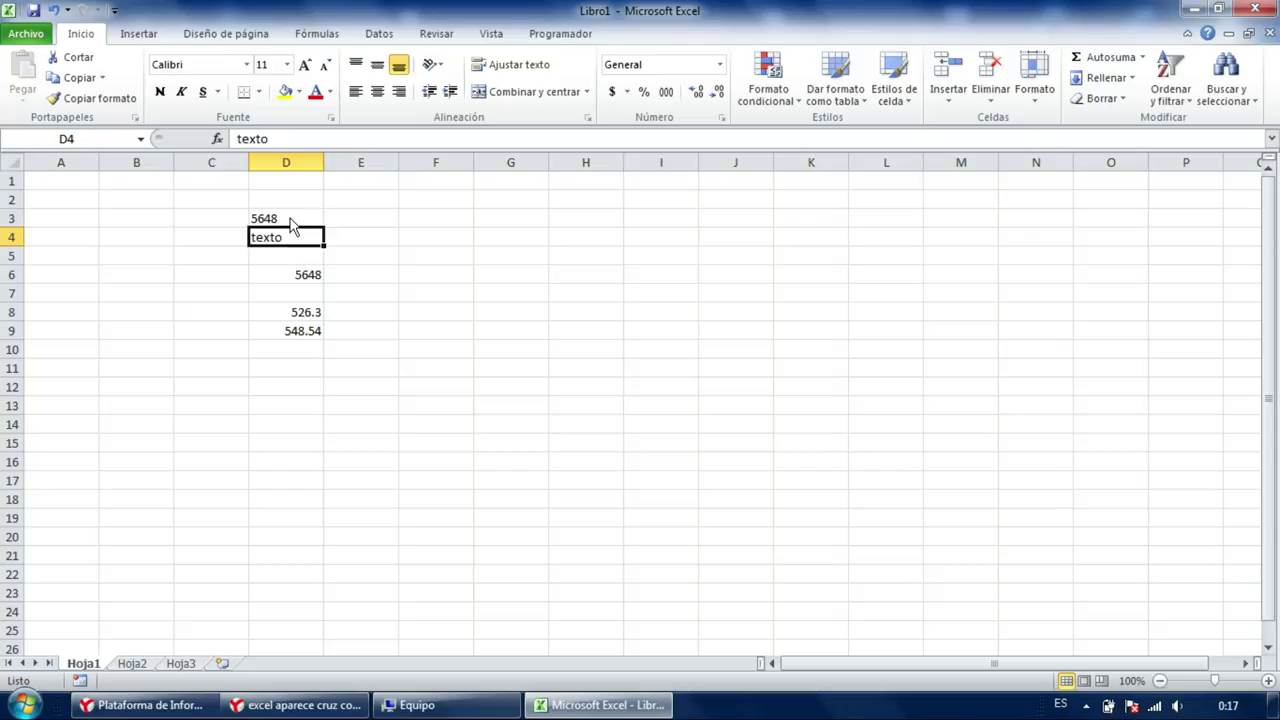
{"action": "left_click", "coordinate": [290, 219]}
{"action": "left_click", "coordinate": [292, 245]}
{"action": "left_click", "coordinate": [286, 219]}
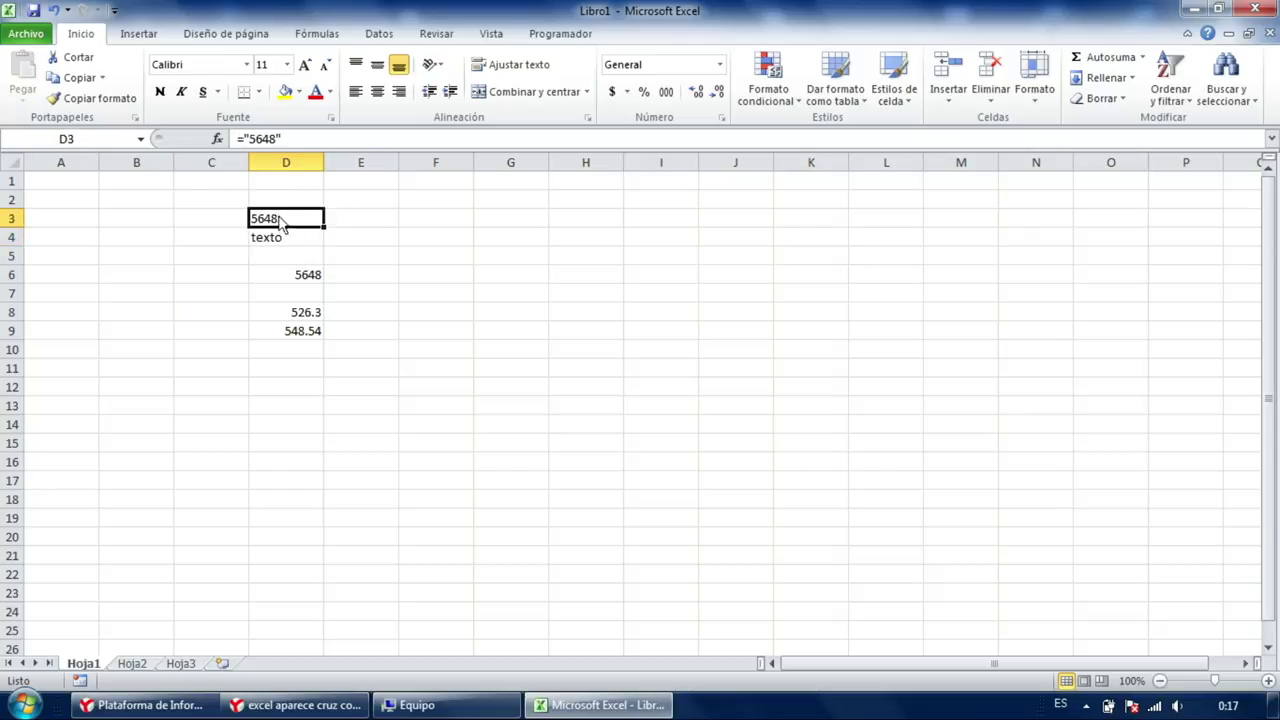
{"action": "left_click", "coordinate": [286, 205]}
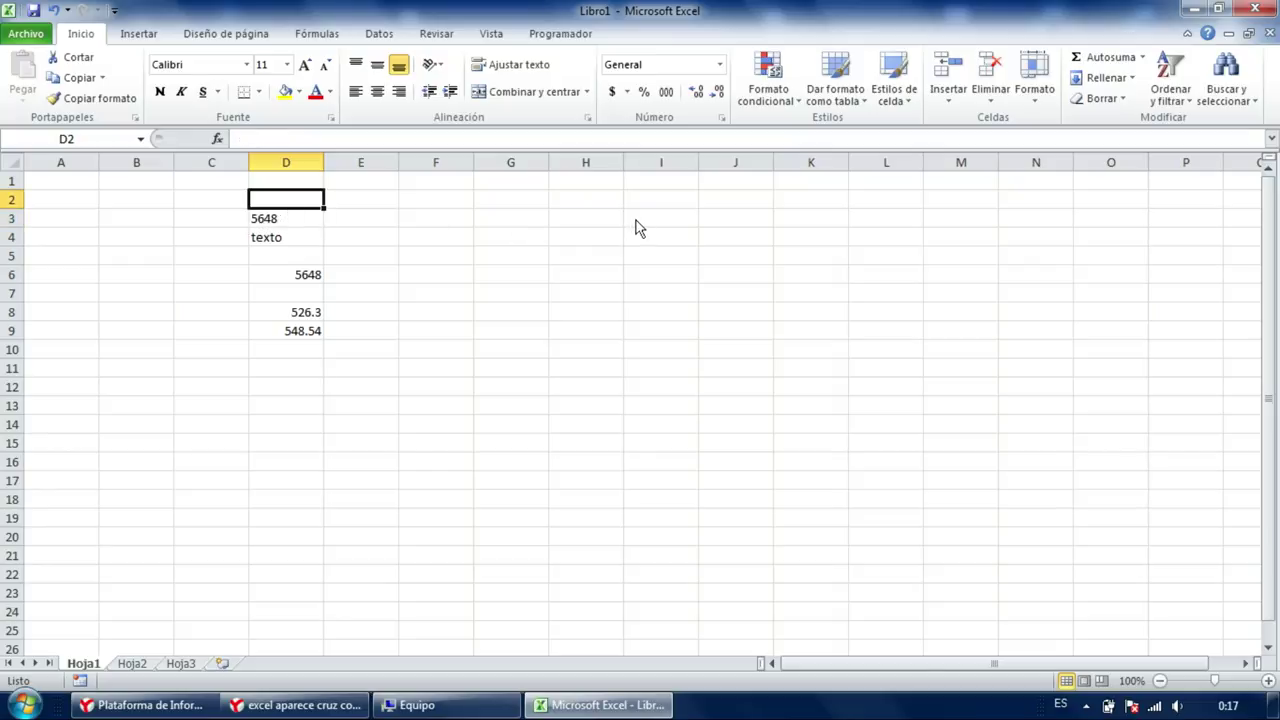
Enter '5648 in D2 as text and review its number-stored-as-text warning without converting.
{"action": "type", "text": "'"}
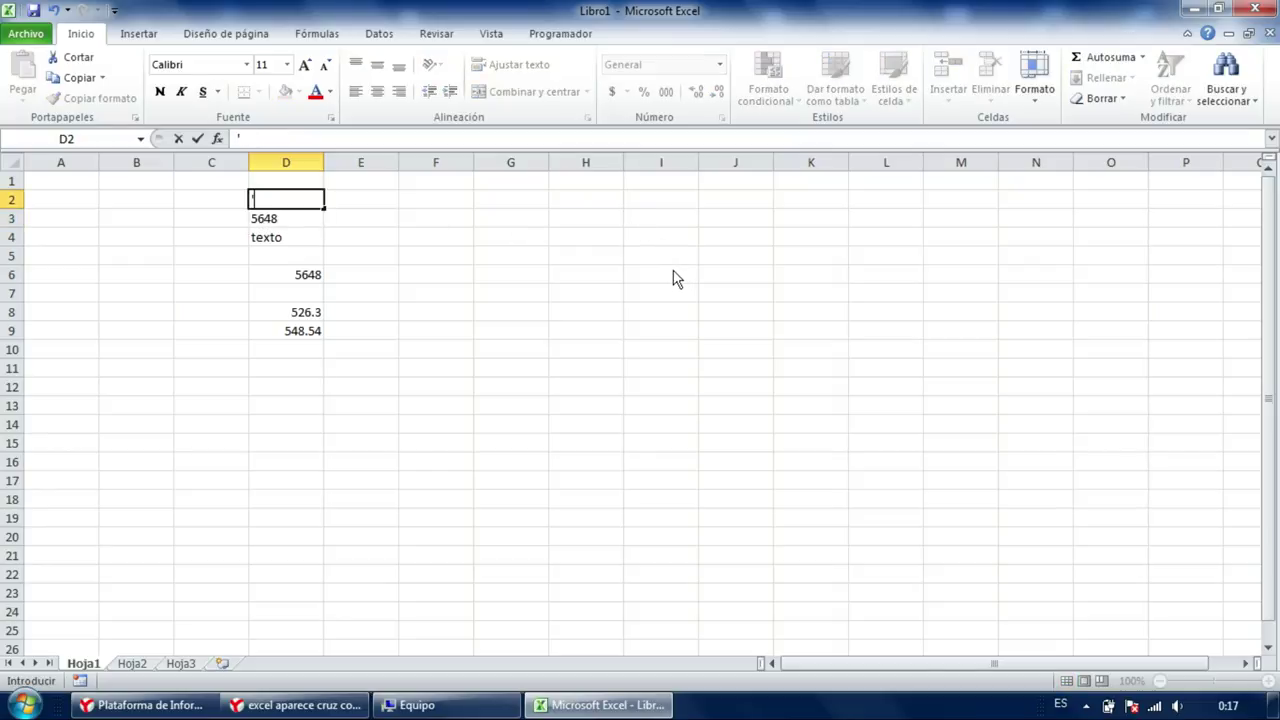
{"action": "type", "text": "5648"}
{"action": "key", "text": "Return"}
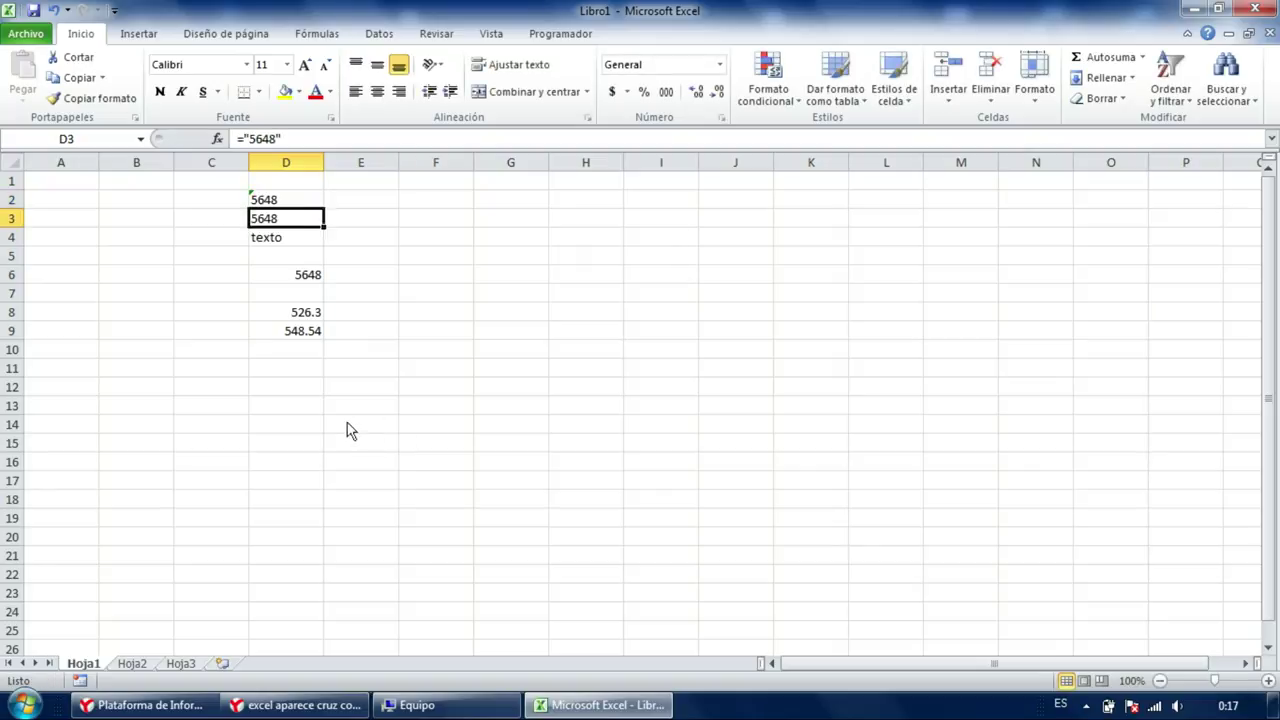
{"action": "left_click", "coordinate": [293, 206]}
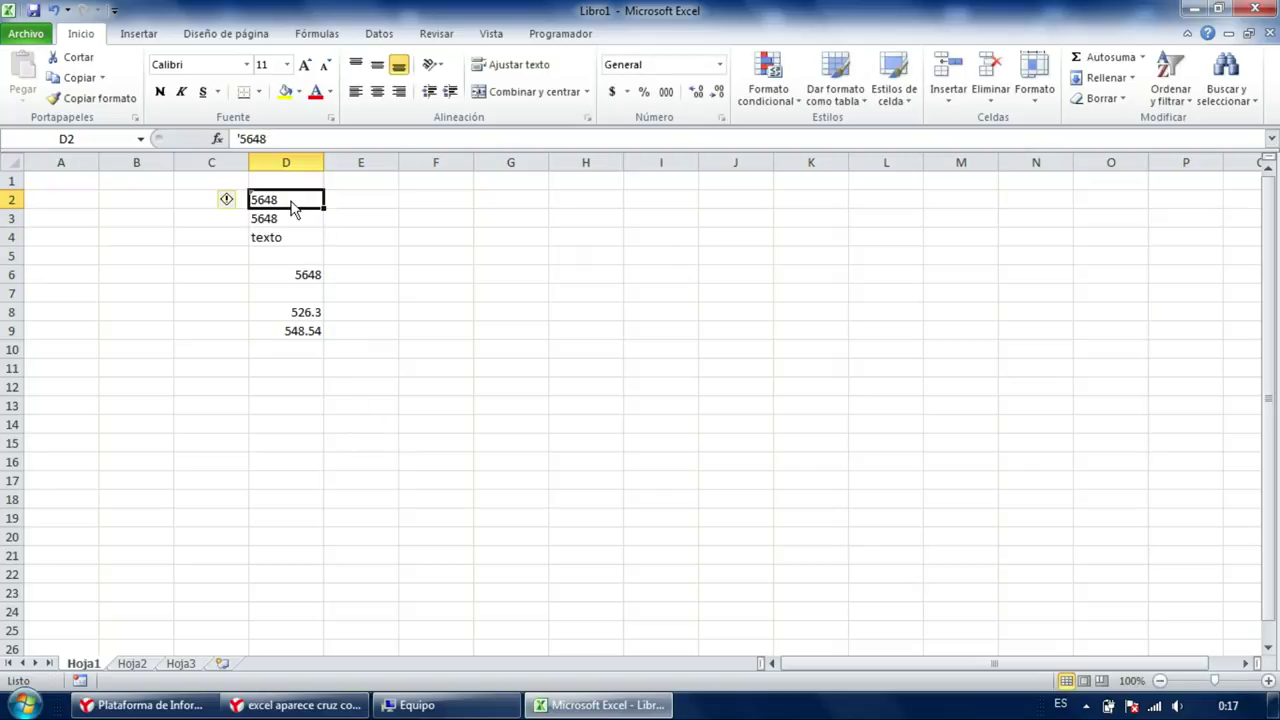
{"action": "left_click", "coordinate": [239, 201]}
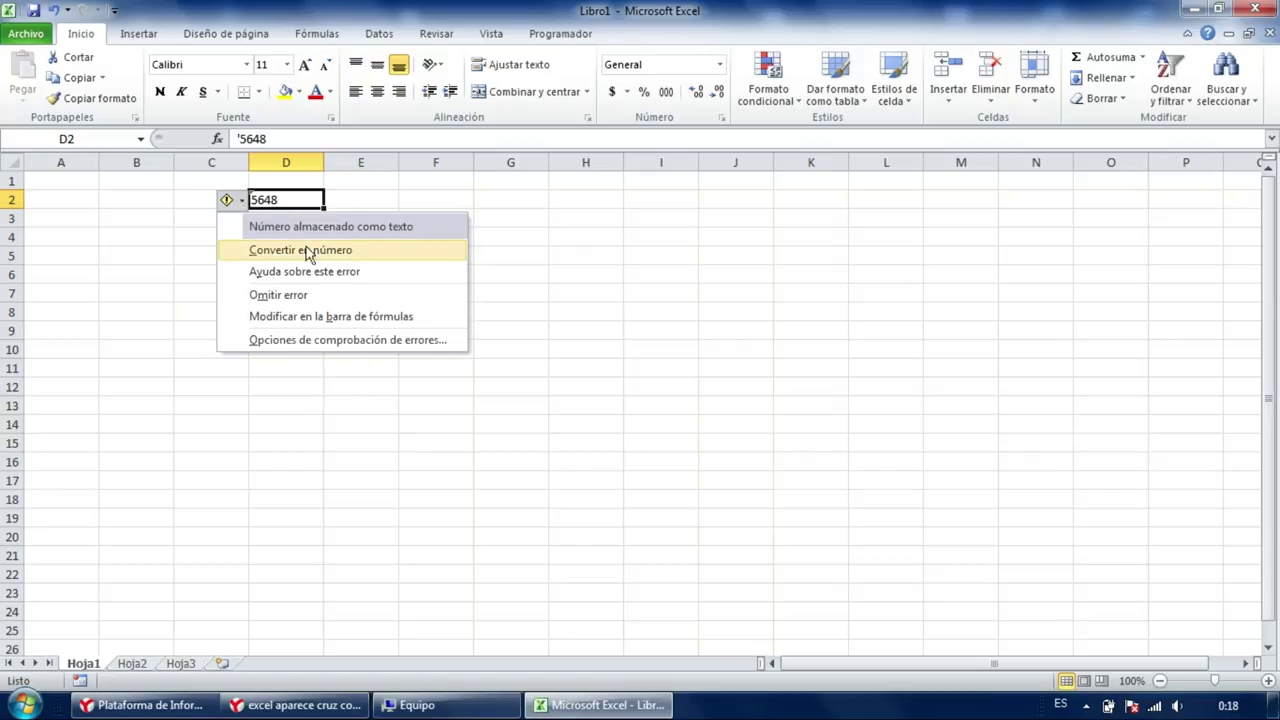
{"action": "left_click", "coordinate": [138, 318]}
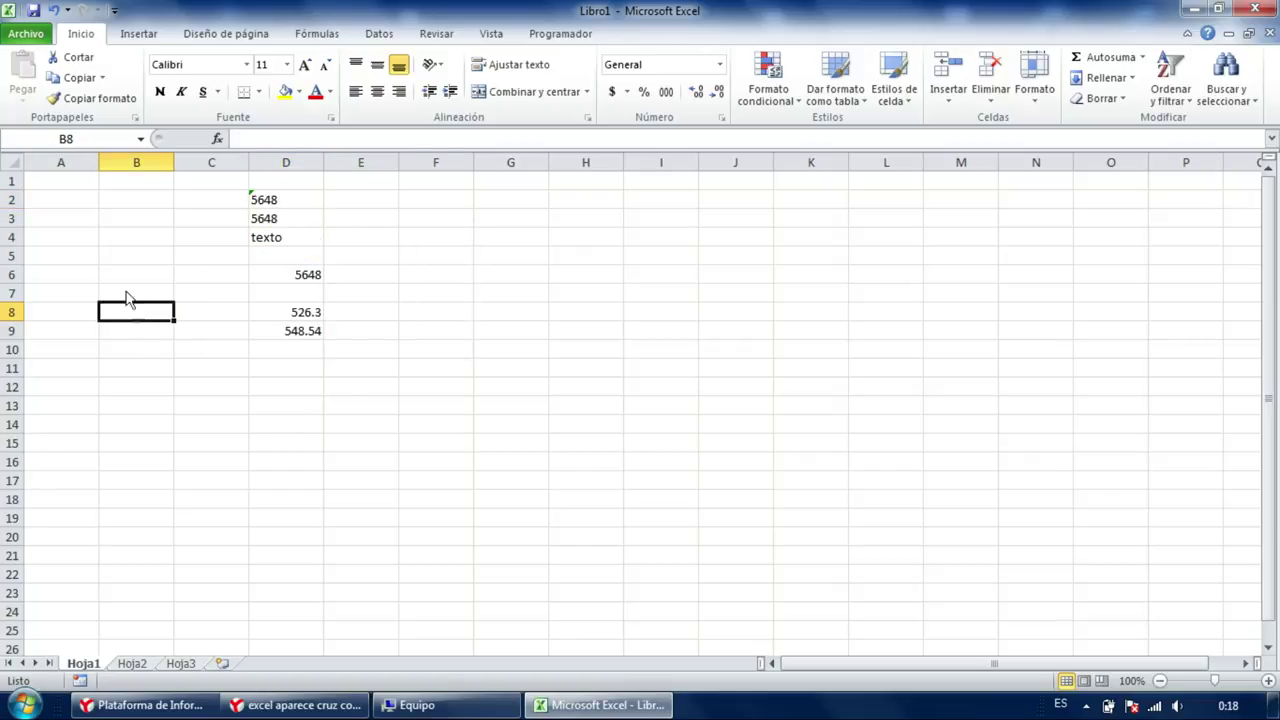
{"action": "left_click", "coordinate": [152, 258]}
{"action": "left_click", "coordinate": [290, 202]}
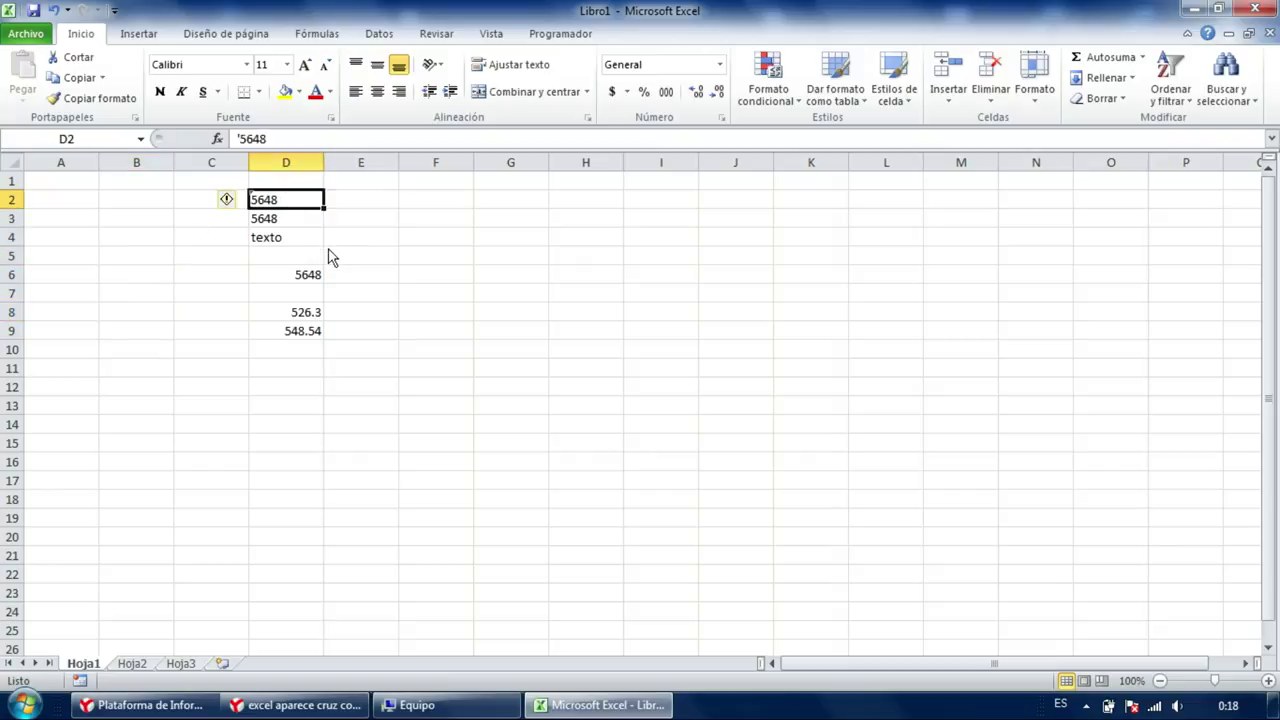
{"action": "key", "text": "Down"}
{"action": "key", "text": "Up"}
{"action": "key", "text": "Down"}
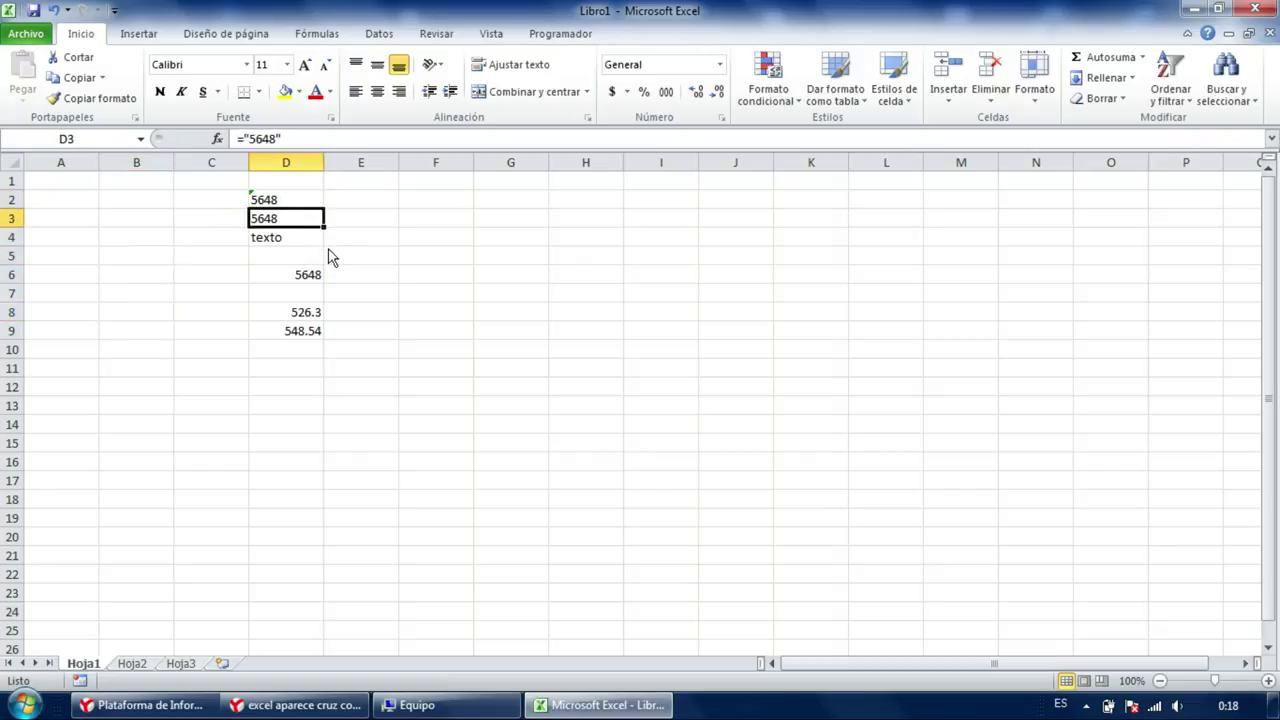
Enter 5648.3 in F5 and give it Number format.
{"action": "left_click", "coordinate": [465, 280]}
{"action": "left_click", "coordinate": [282, 285]}
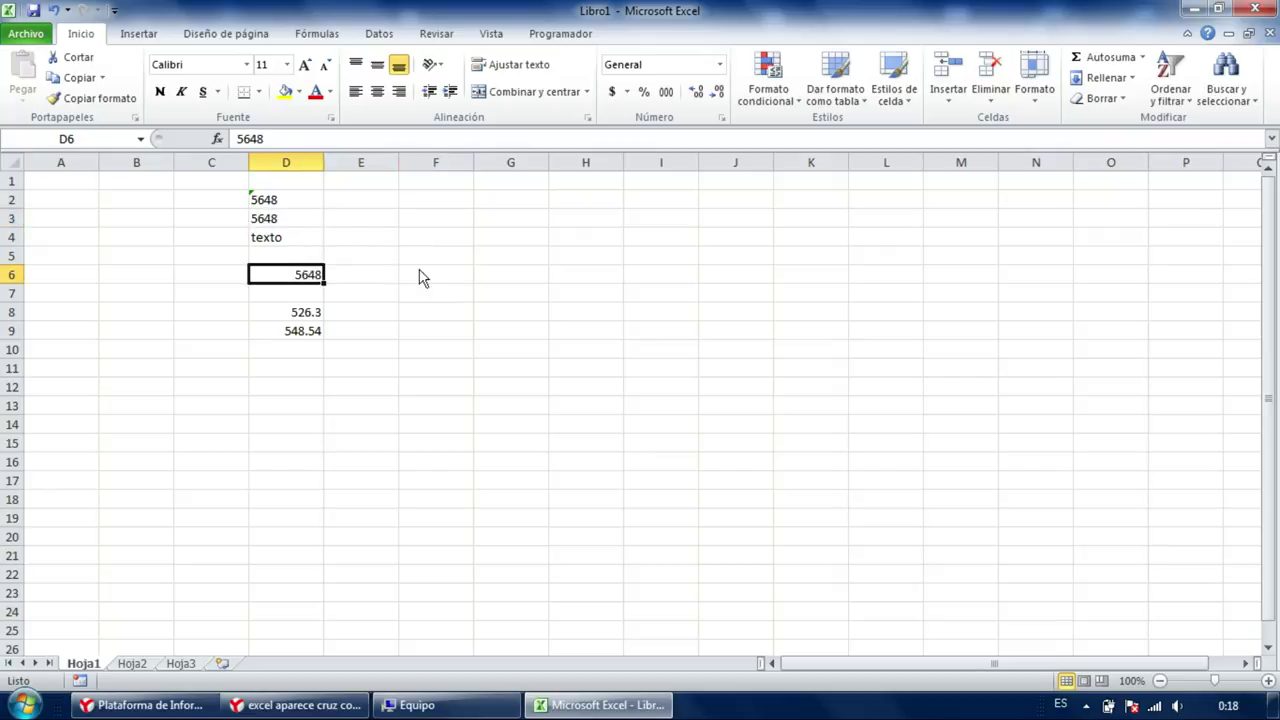
{"action": "left_click", "coordinate": [466, 259]}
{"action": "type", "text": "5648."}
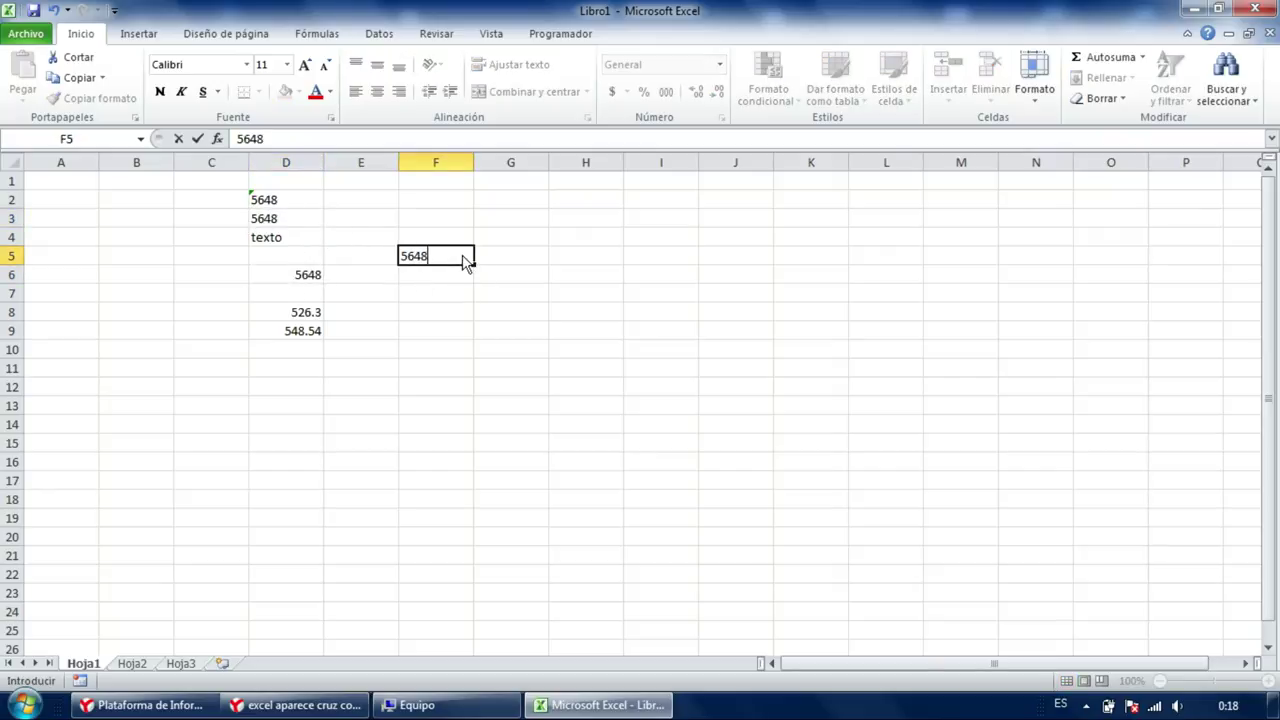
{"action": "type", "text": "3"}
{"action": "key", "text": "Return"}
{"action": "left_click", "coordinate": [465, 259]}
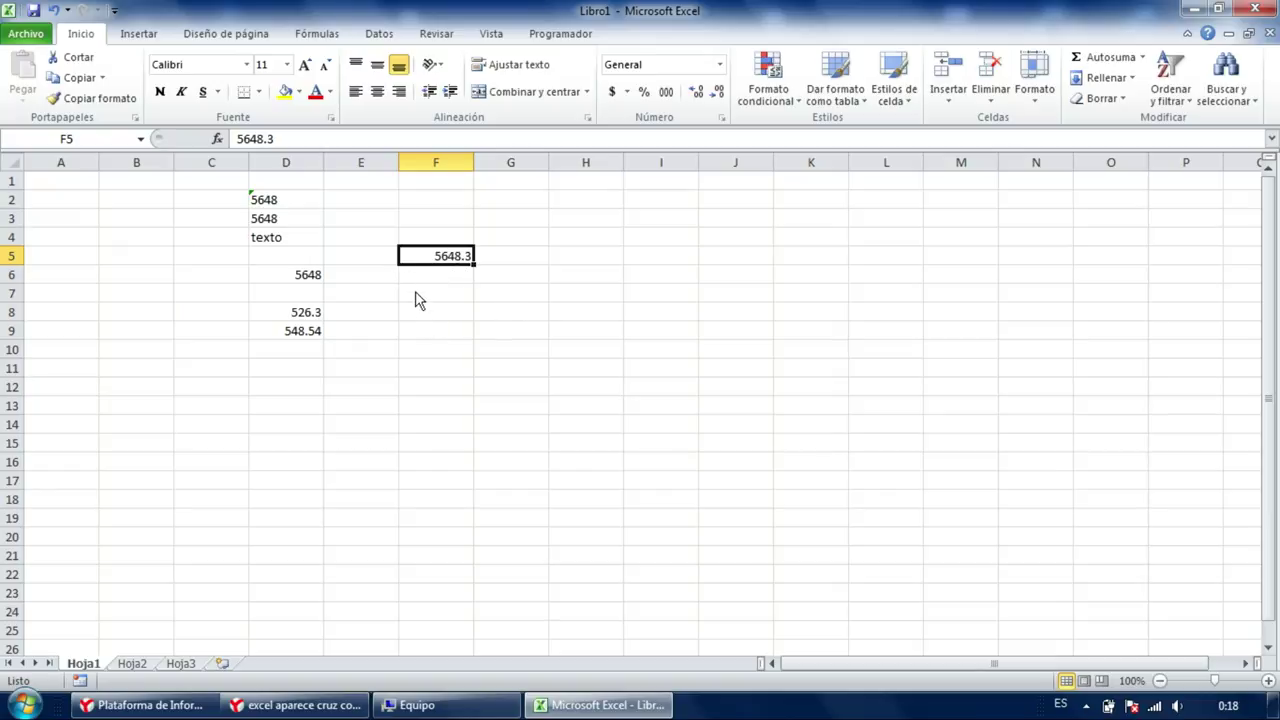
{"action": "key", "text": "ctrl+shift+1"}
Apply Number, then Date format to D5:F6 so the values show 18-jun-15.
{"action": "left_click_drag", "start_coordinate": [461, 264], "coordinate": [463, 274]}
{"action": "left_click_drag", "start_coordinate": [305, 262], "coordinate": [460, 285]}
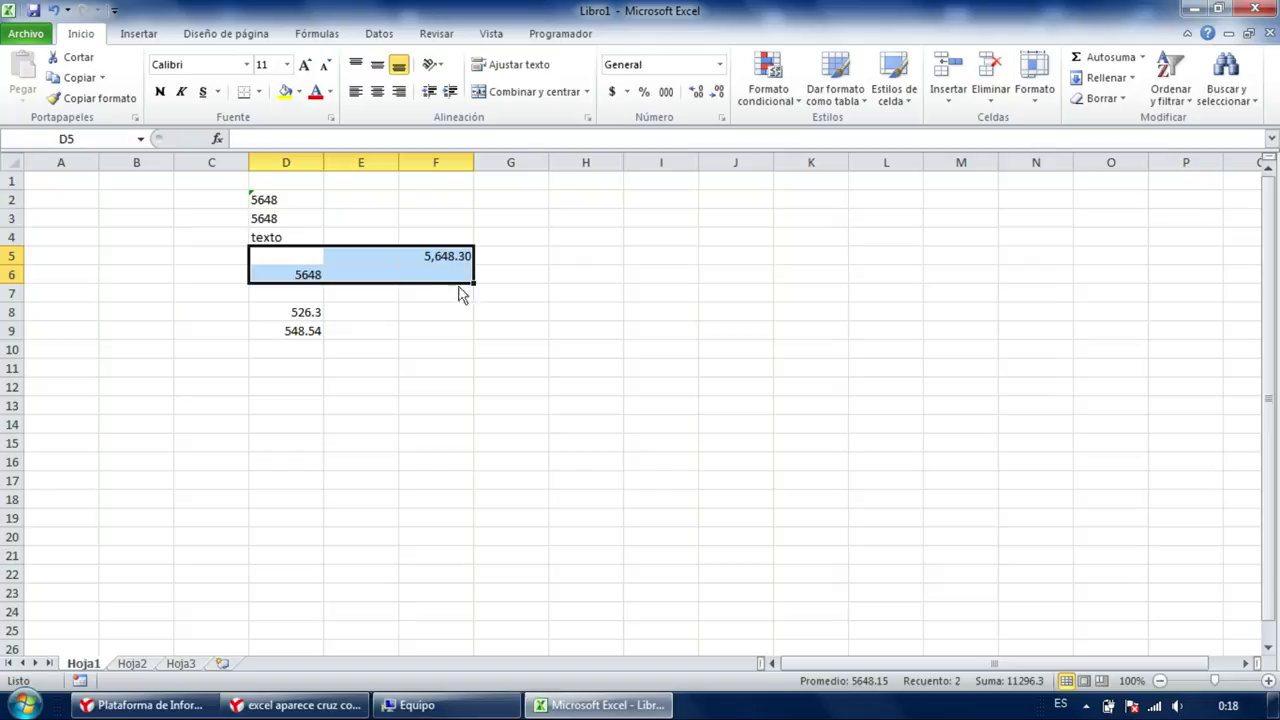
{"action": "key", "text": "ctrl+shift+1"}
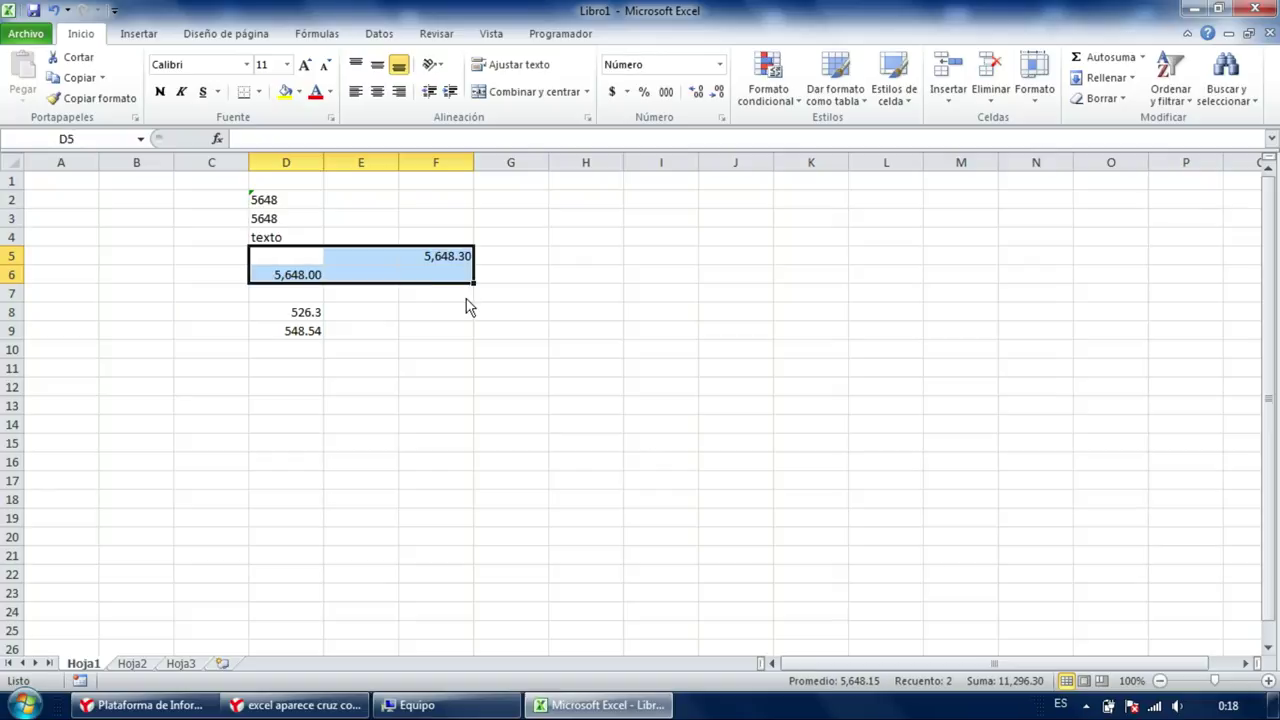
{"action": "key", "text": "ctrl+shift+3"}
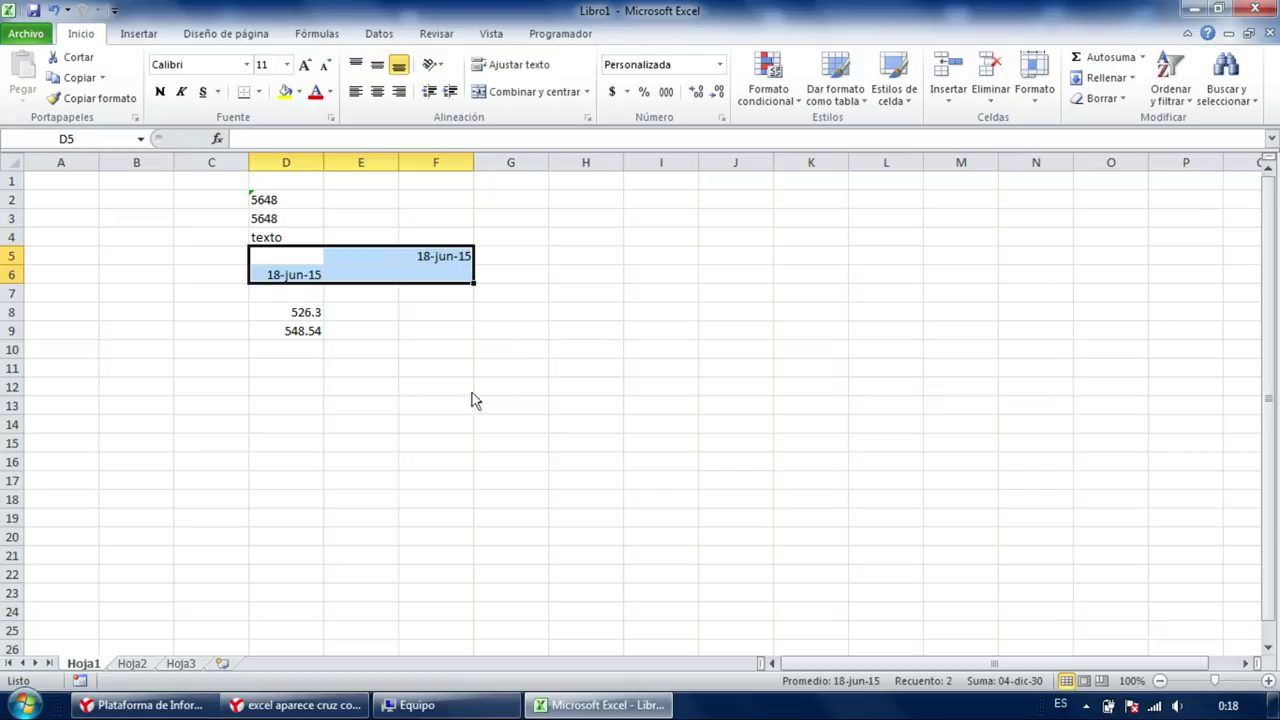
Enter the date 18-02-2014 in H5 and show it as the number 41,688.00.
{"action": "left_click", "coordinate": [610, 275]}
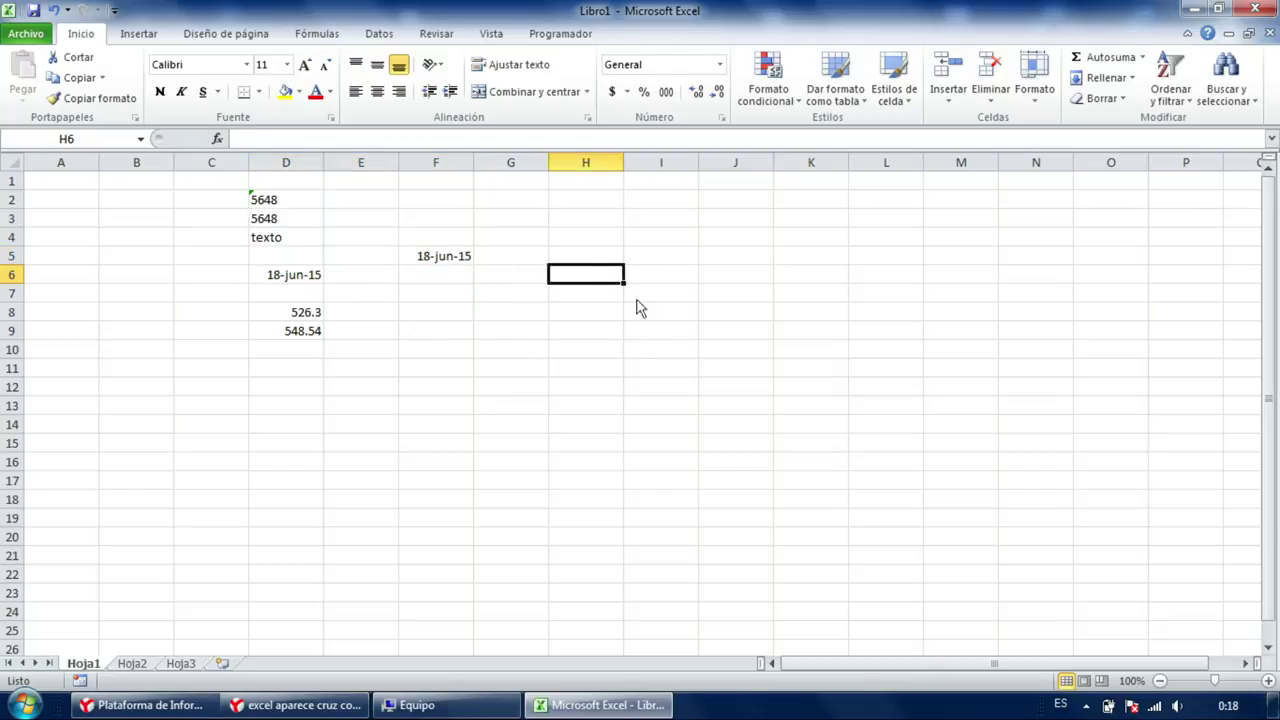
{"action": "left_click", "coordinate": [590, 256]}
{"action": "type", "text": "18"}
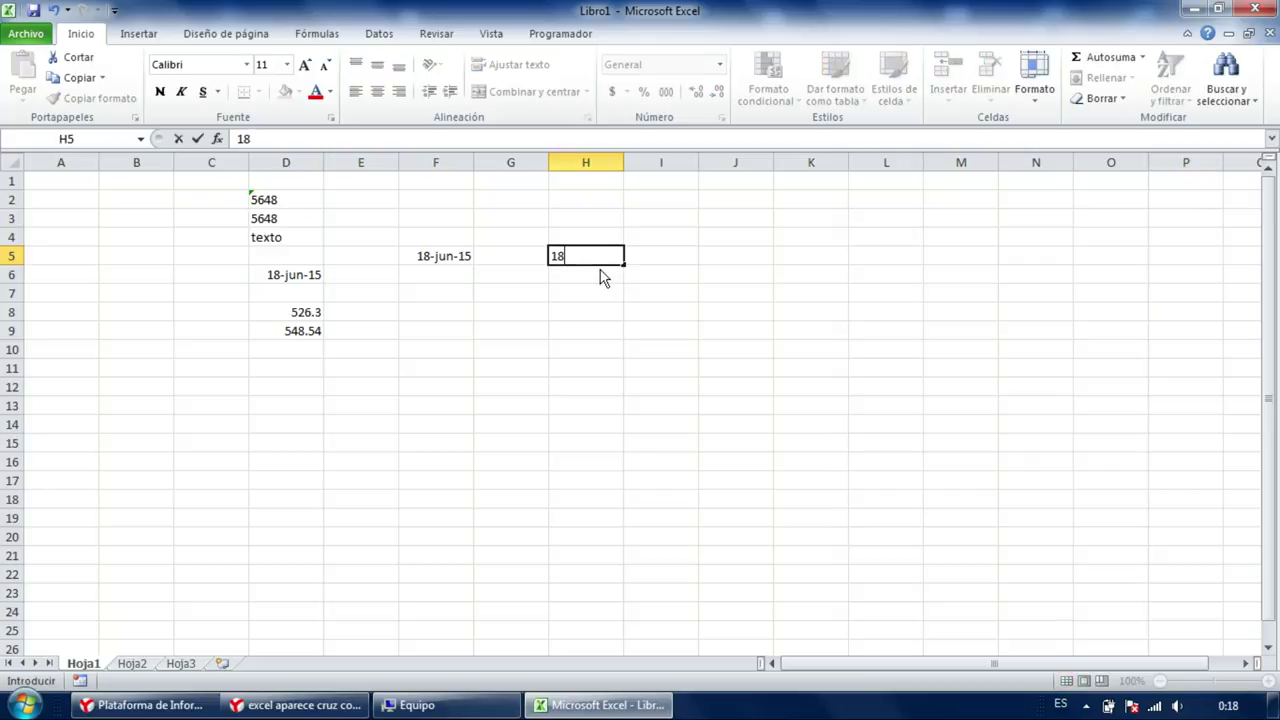
{"action": "type", "text": "-02-"}
{"action": "type", "text": "2014"}
{"action": "key", "text": "Return"}
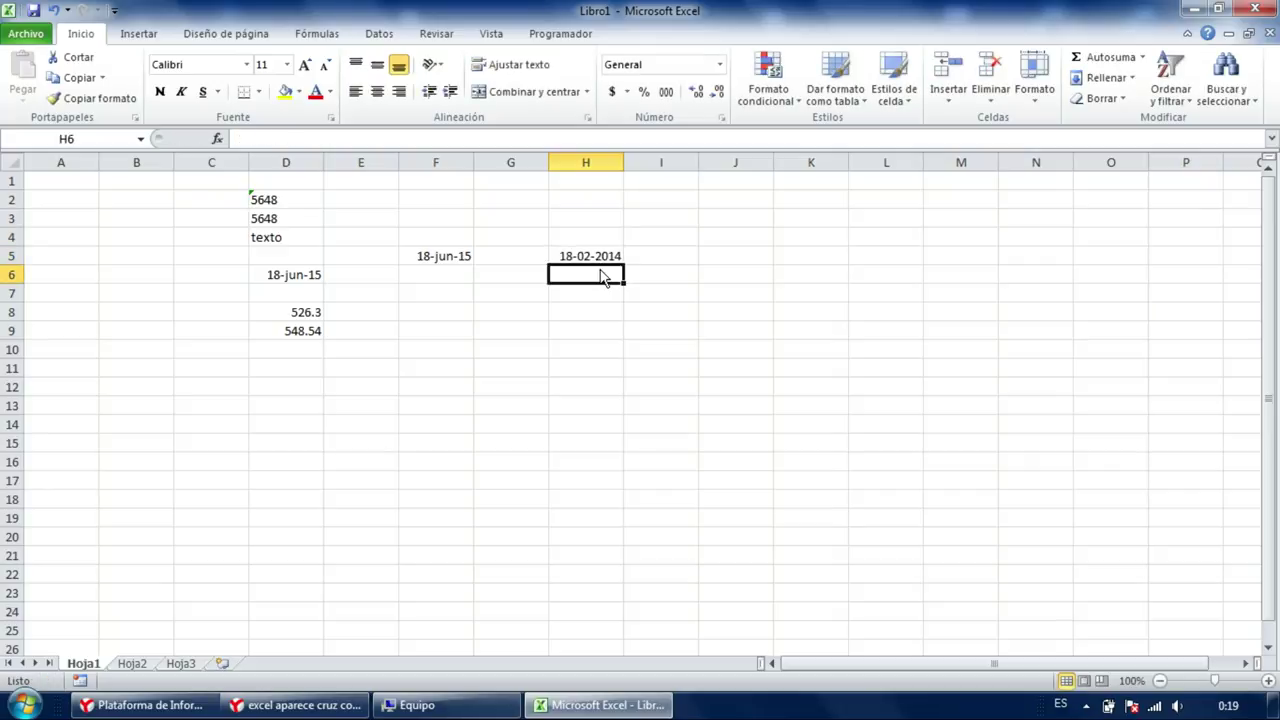
{"action": "key", "text": "Up"}
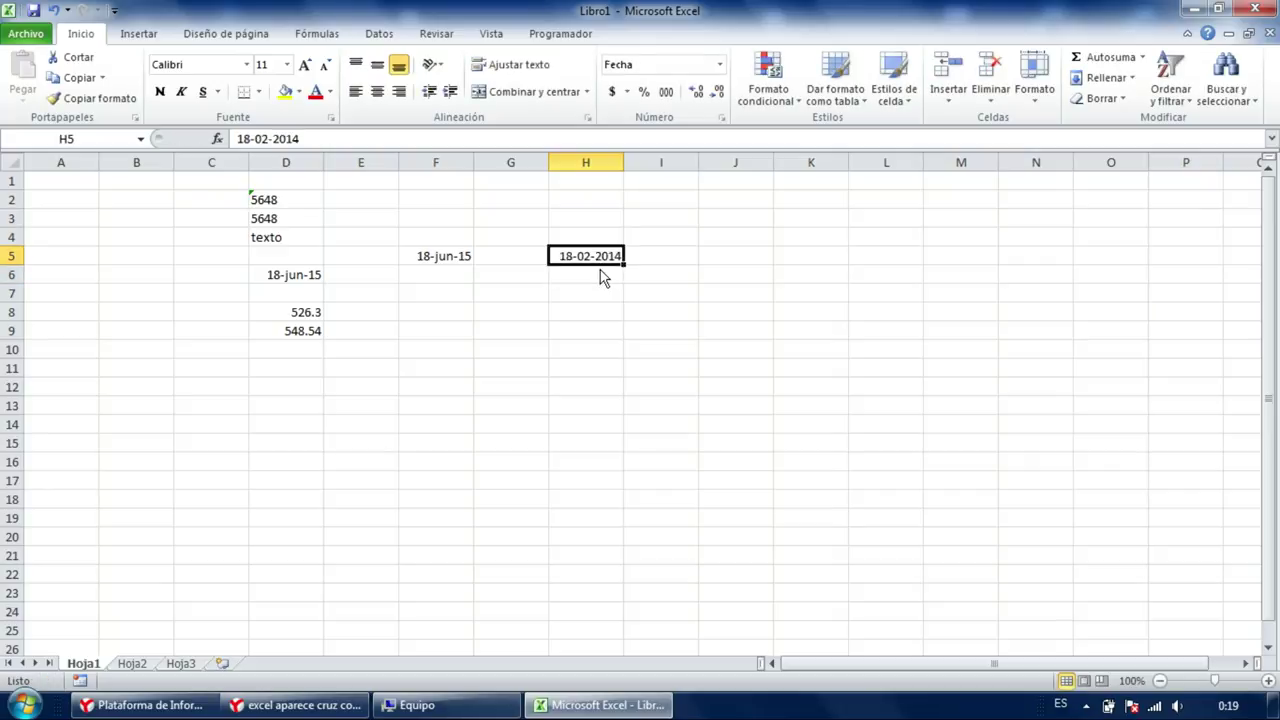
{"action": "key", "text": "ctrl+shift+1"}
{"action": "left_click_drag", "start_coordinate": [597, 329], "coordinate": [600, 311]}
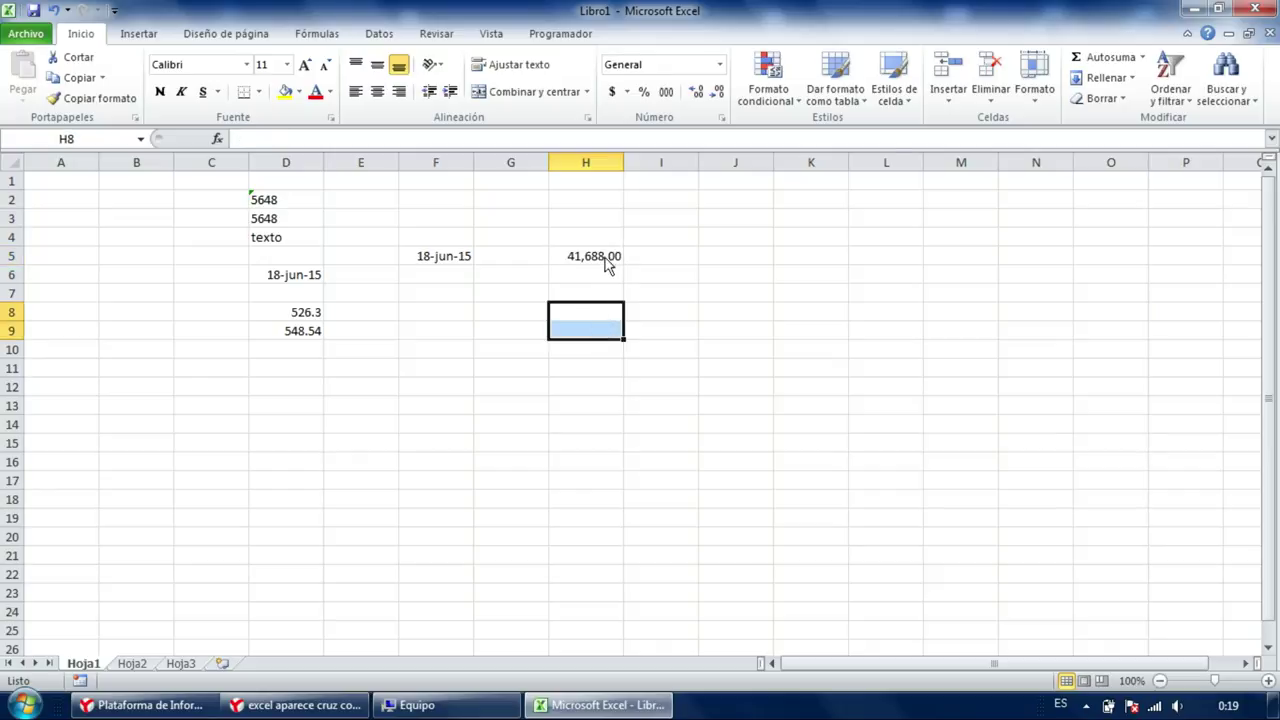
{"action": "left_click", "coordinate": [606, 262]}
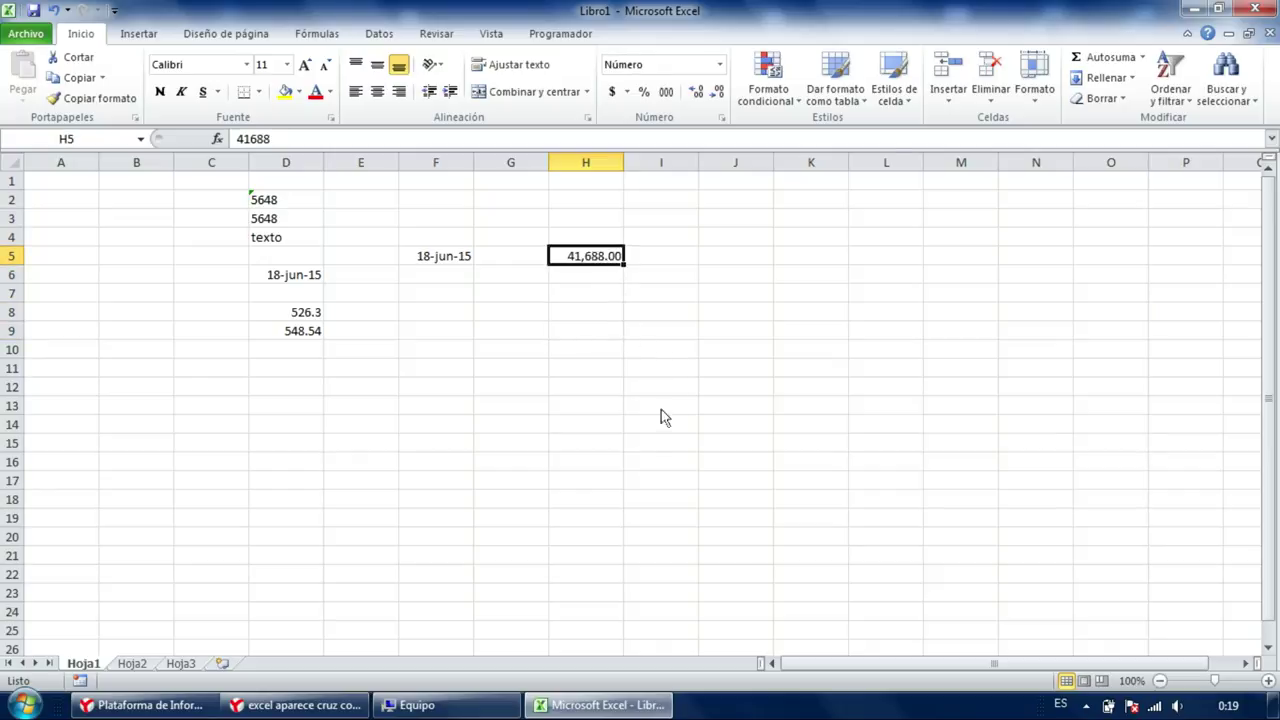
Format D5:F6 as currency, then as percentage.
{"action": "left_click_drag", "start_coordinate": [286, 256], "coordinate": [455, 276]}
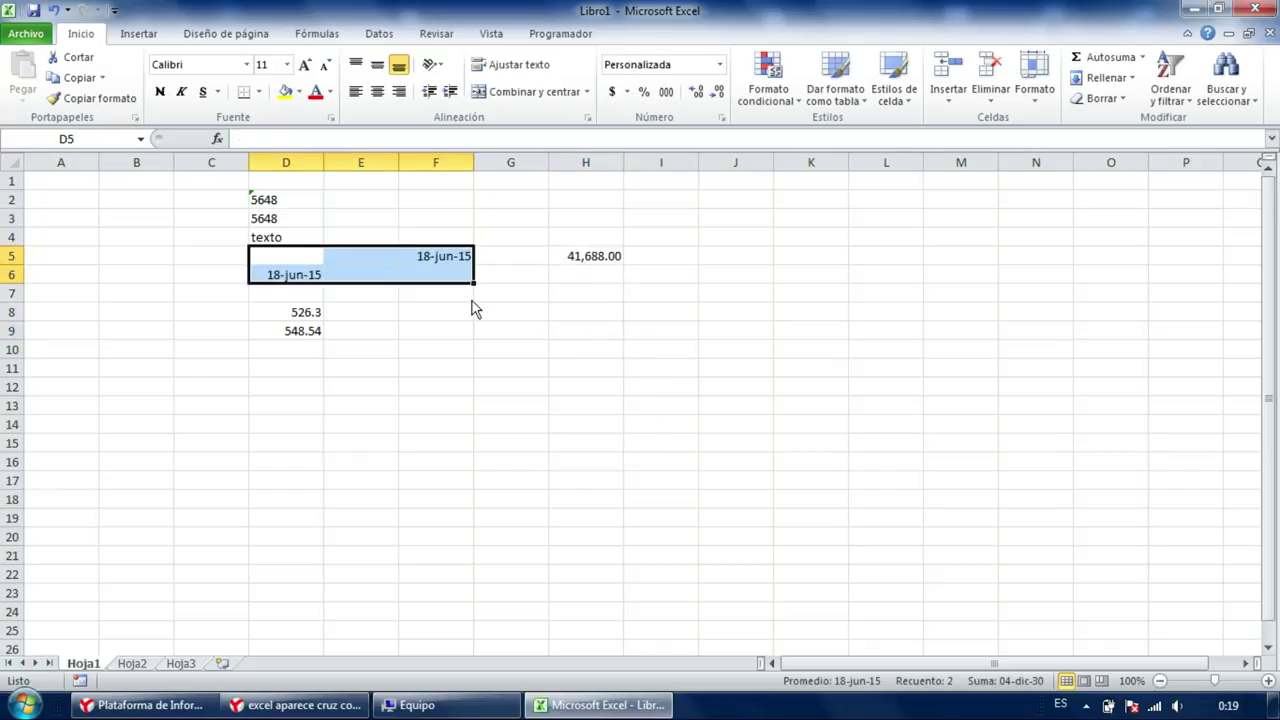
{"action": "key", "text": "ctrl+shift+4"}
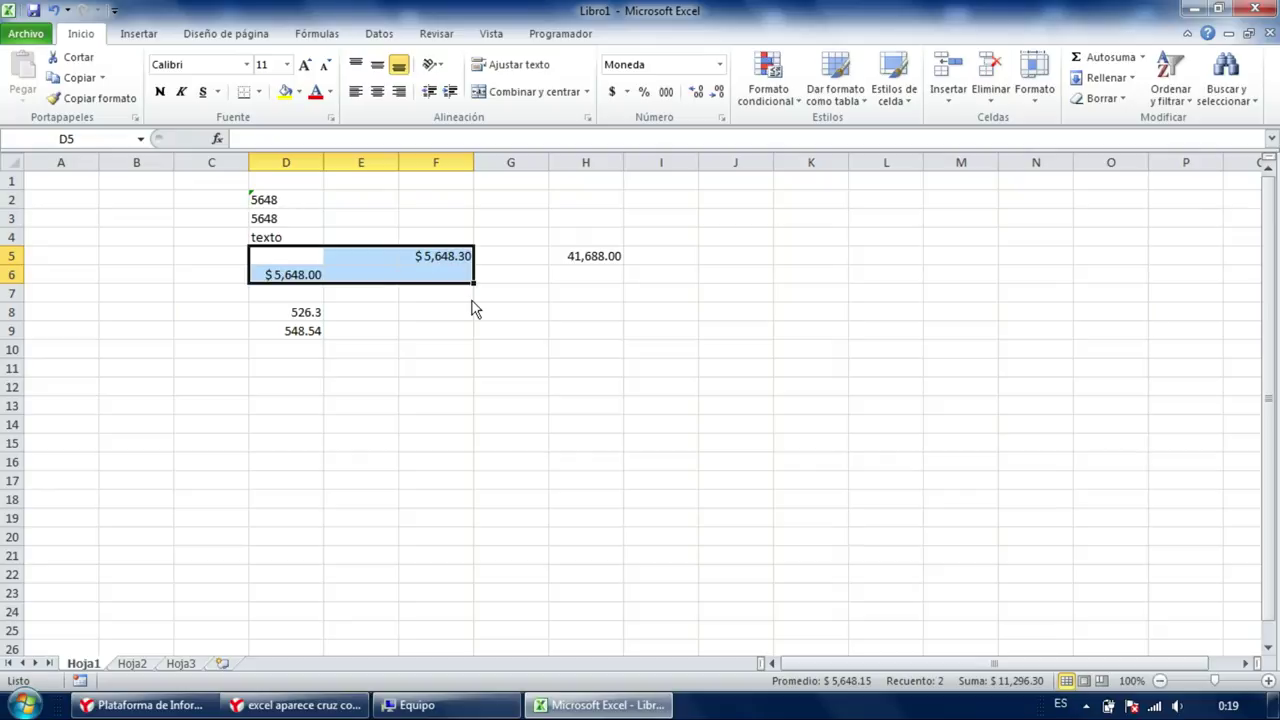
{"action": "key", "text": "ctrl+shift+5"}
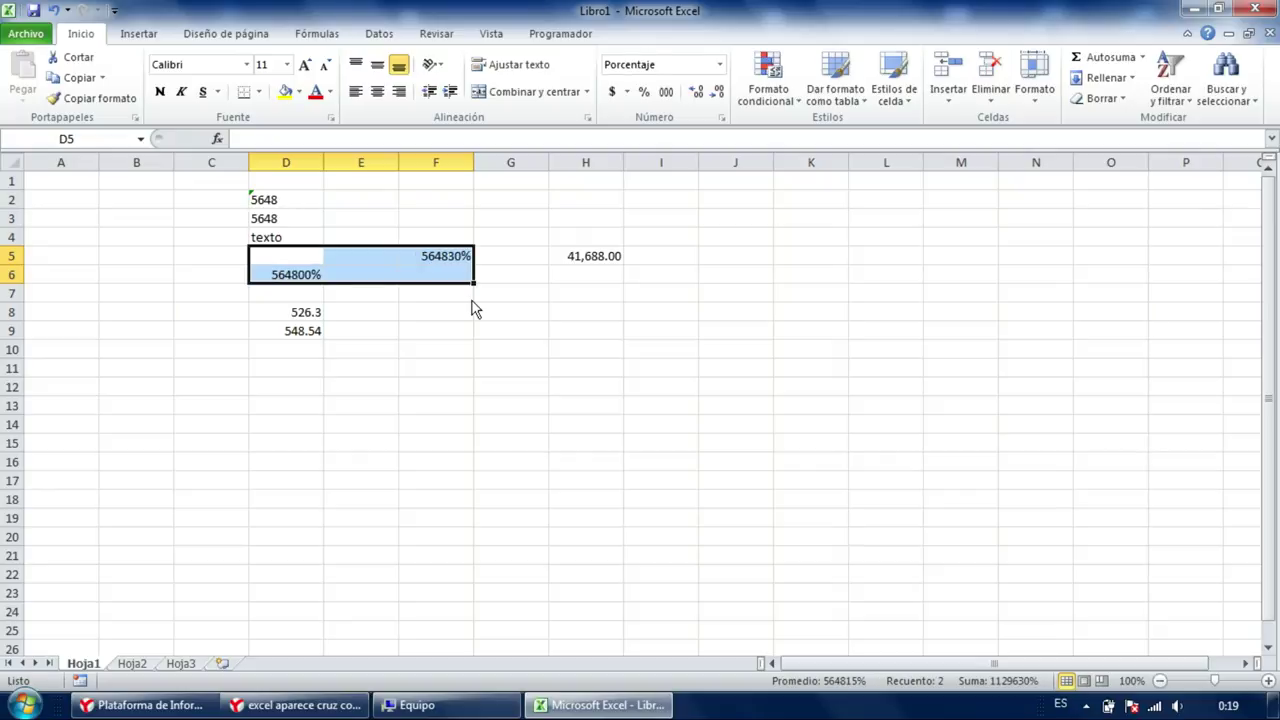
{"action": "key", "text": "Right"}
Enter 0.5 in F7 and format it as a percentage, showing 50%.
{"action": "key", "text": "Down"}
{"action": "key", "text": "Down"}
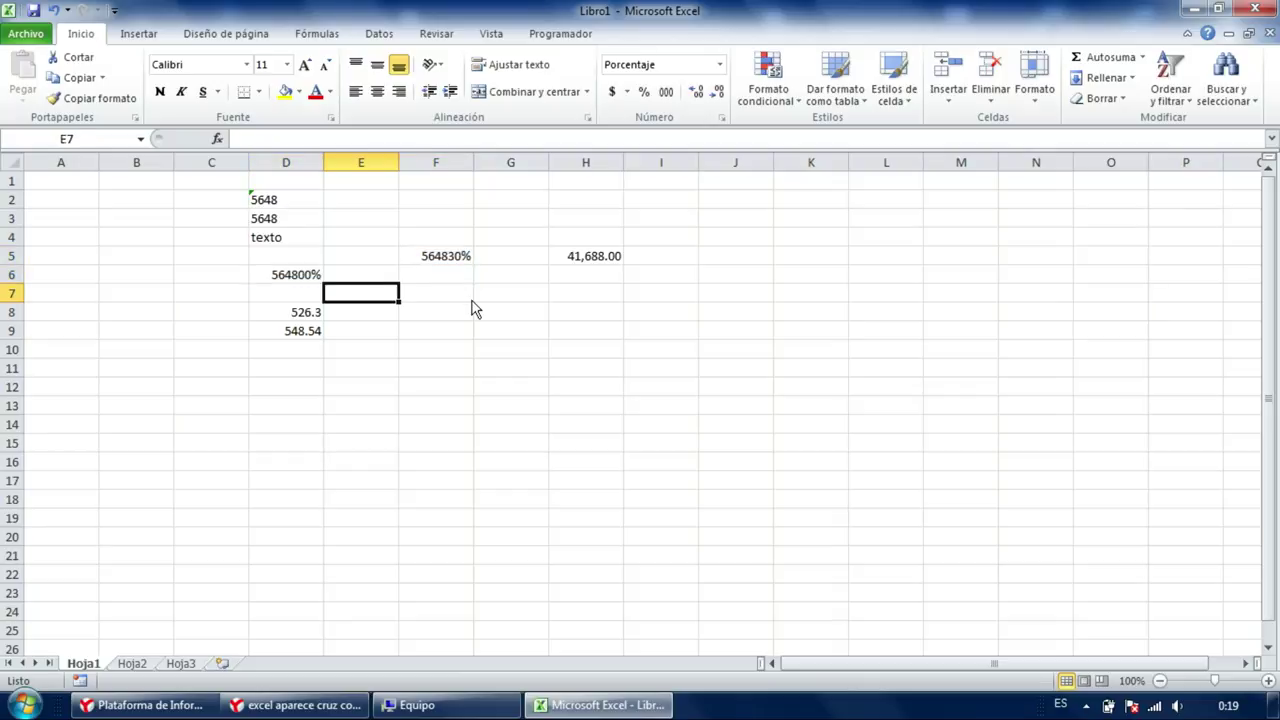
{"action": "key", "text": "Right"}
{"action": "type", "text": "0.5"}
{"action": "key", "text": "Return"}
{"action": "key", "text": "Up"}
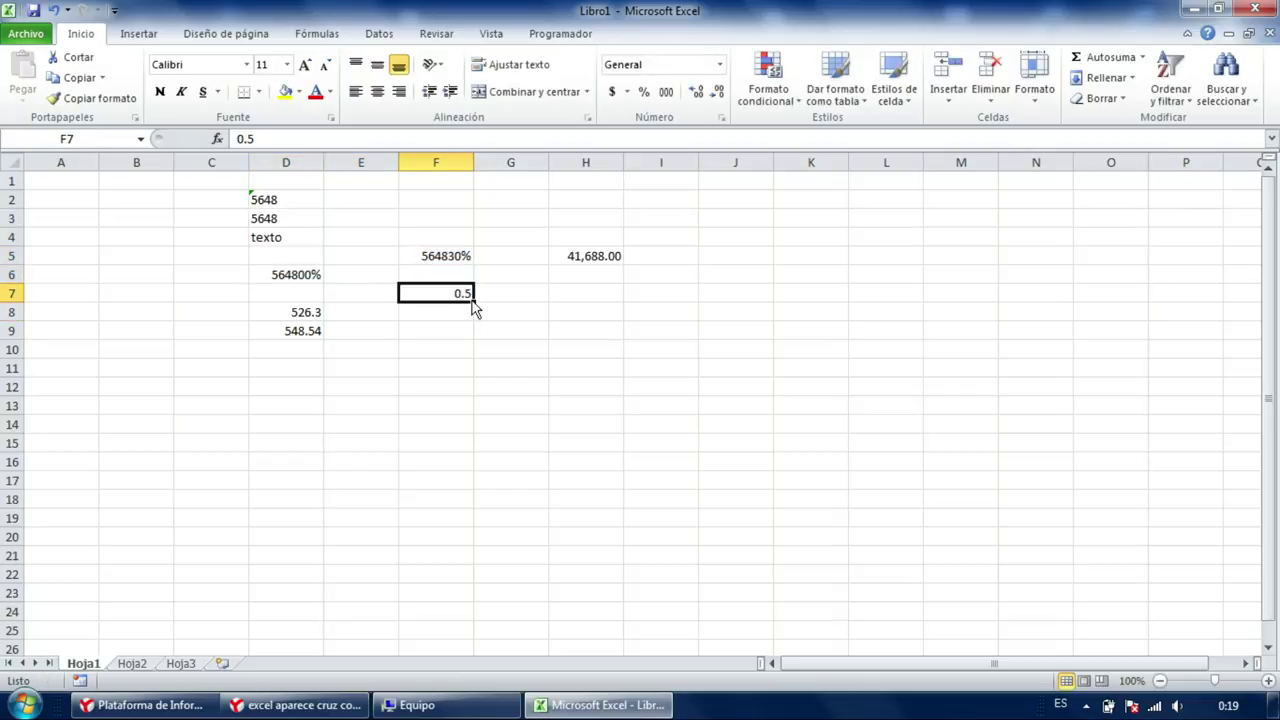
{"action": "key", "text": "ctrl+shift+5"}
Enter 50% in F9 and show it as the plain number 0.50.
{"action": "key", "text": "Down"}
{"action": "key", "text": "Down"}
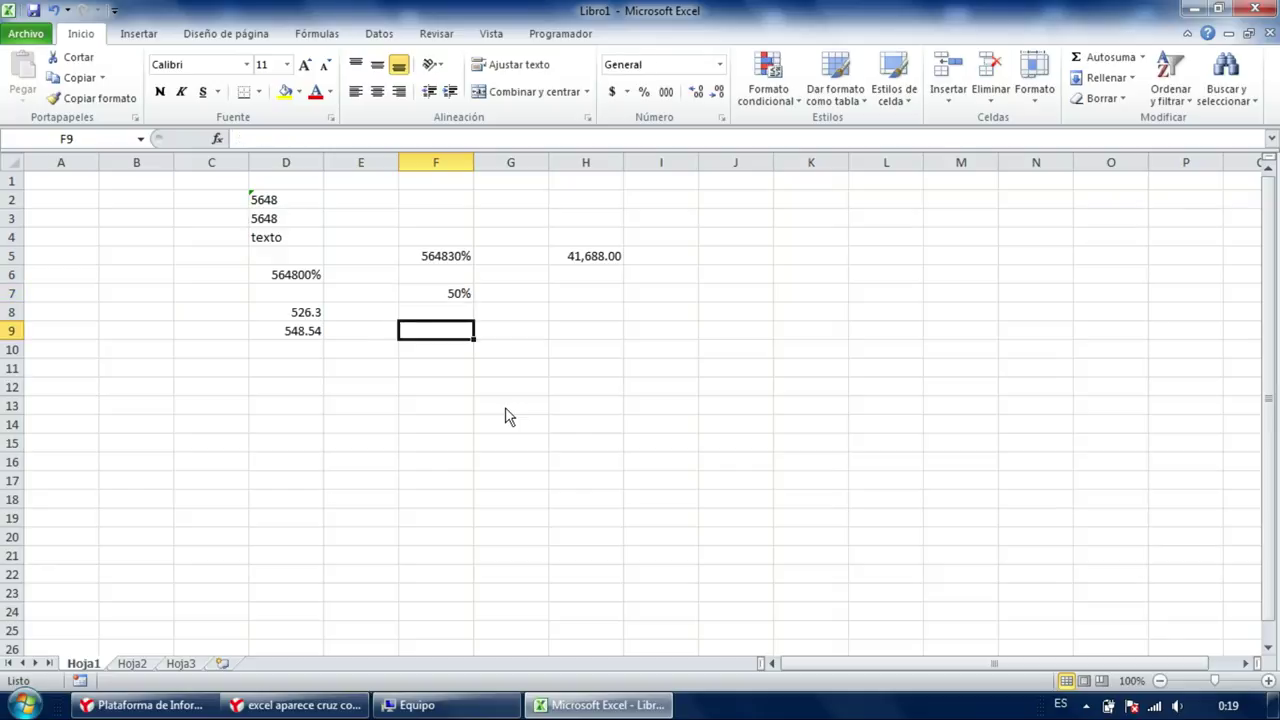
{"action": "type", "text": "50"}
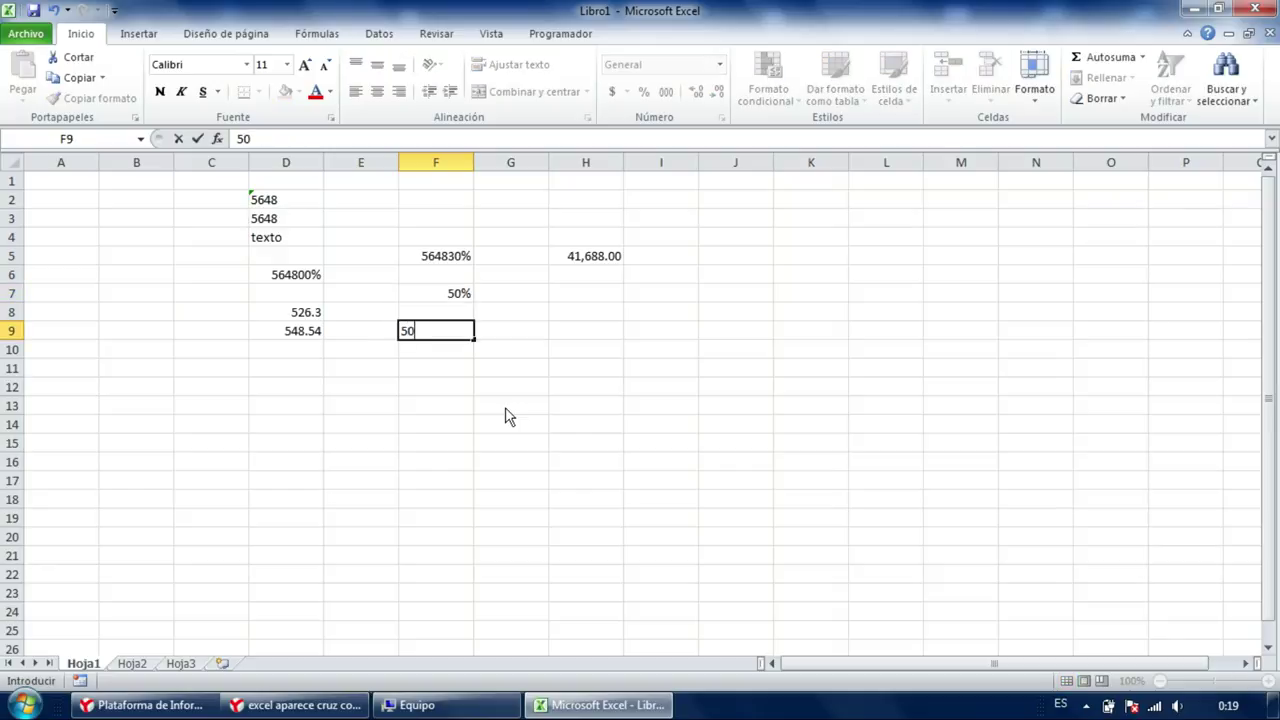
{"action": "type", "text": "%"}
{"action": "key", "text": "Return"}
{"action": "key", "text": "Up"}
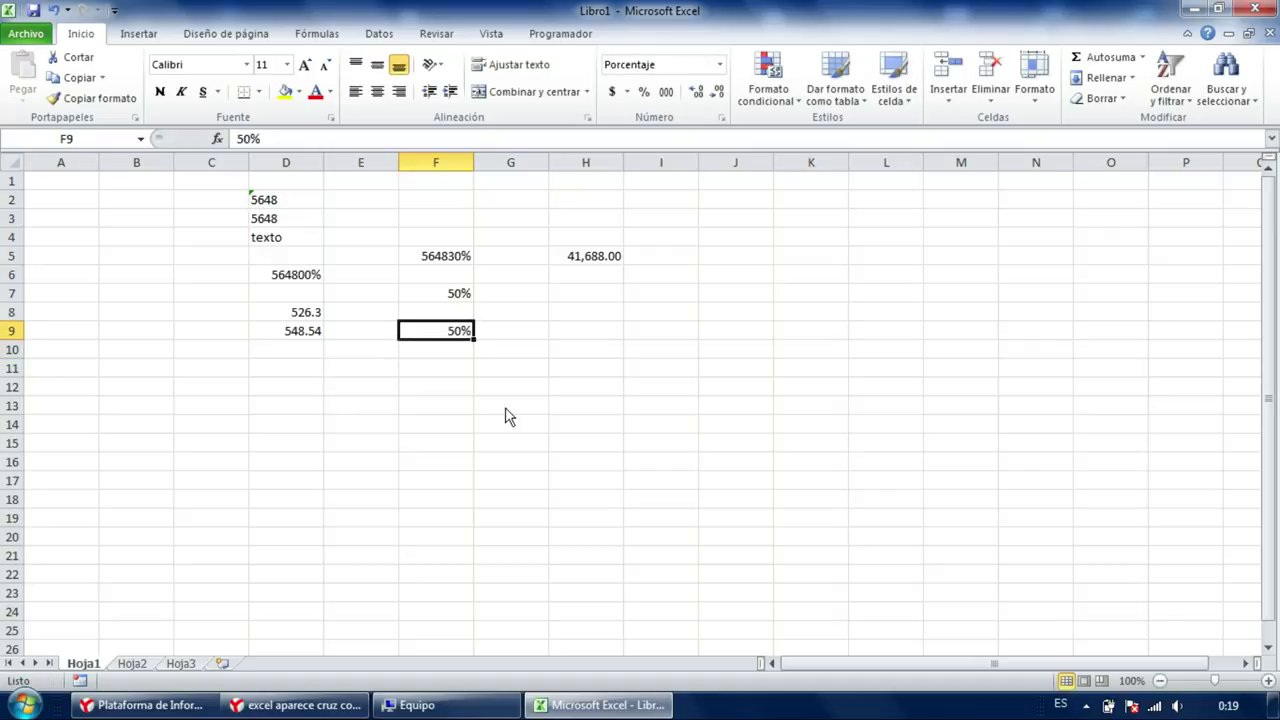
{"action": "key", "text": "ctrl+shift+1"}
Reselect D5:F6 and apply Number, then Scientific format, showing 5.65E+03.
{"action": "key", "text": "Up"}
{"action": "key", "text": "Up"}
{"action": "key", "text": "Up"}
{"action": "key", "text": "Left"}
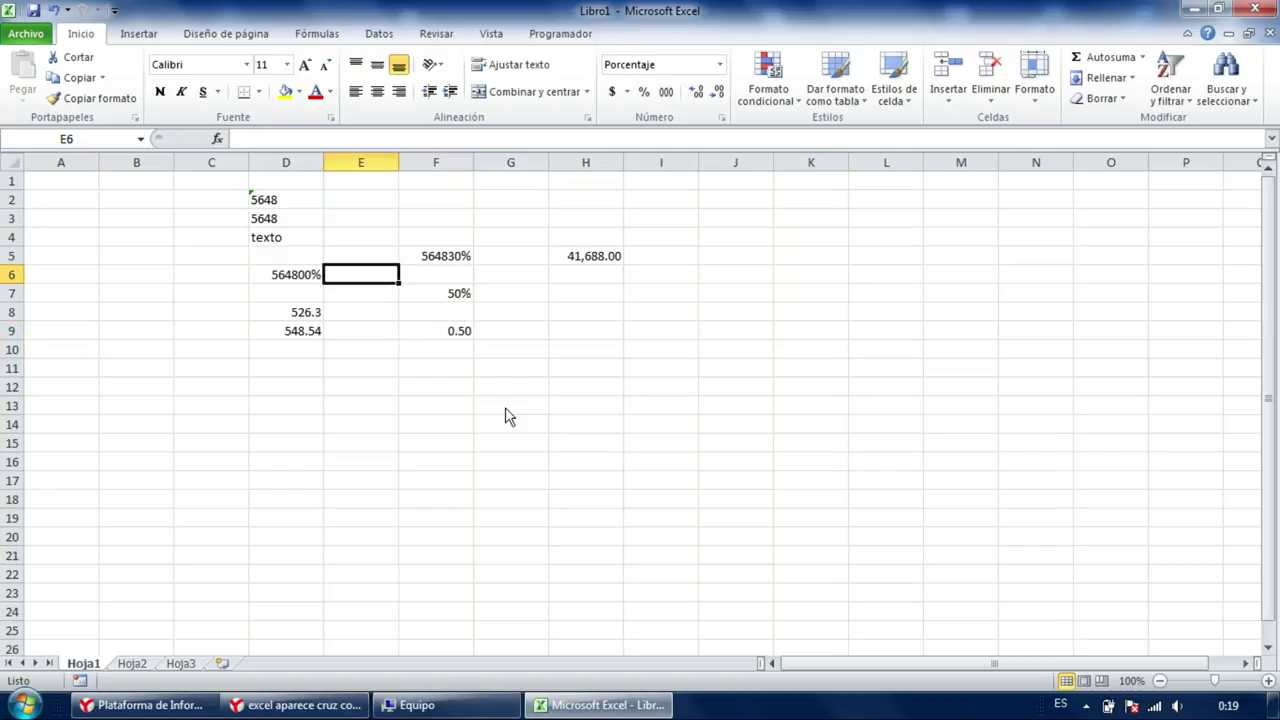
{"action": "key", "text": "Up"}
{"action": "key", "text": "Left"}
{"action": "key", "text": "shift+Right"}
{"action": "key", "text": "shift+Right"}
{"action": "key", "text": "shift+Down"}
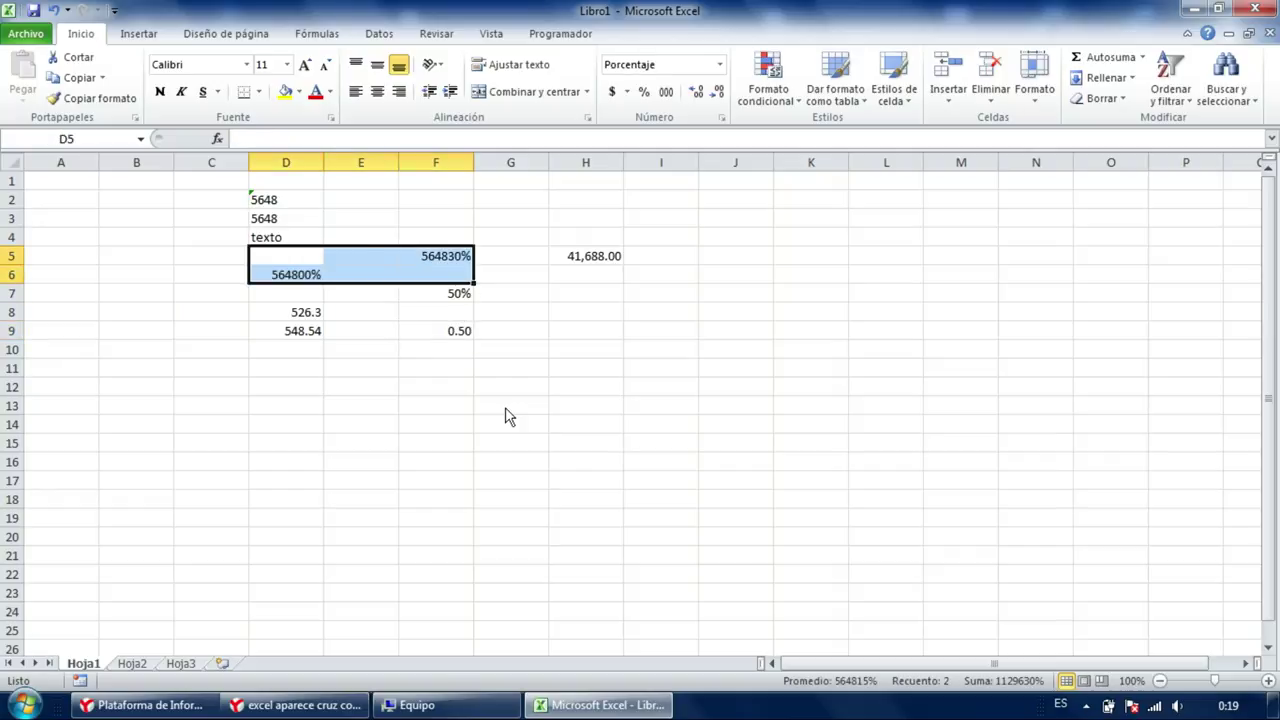
{"action": "key", "text": "ctrl+shift+1"}
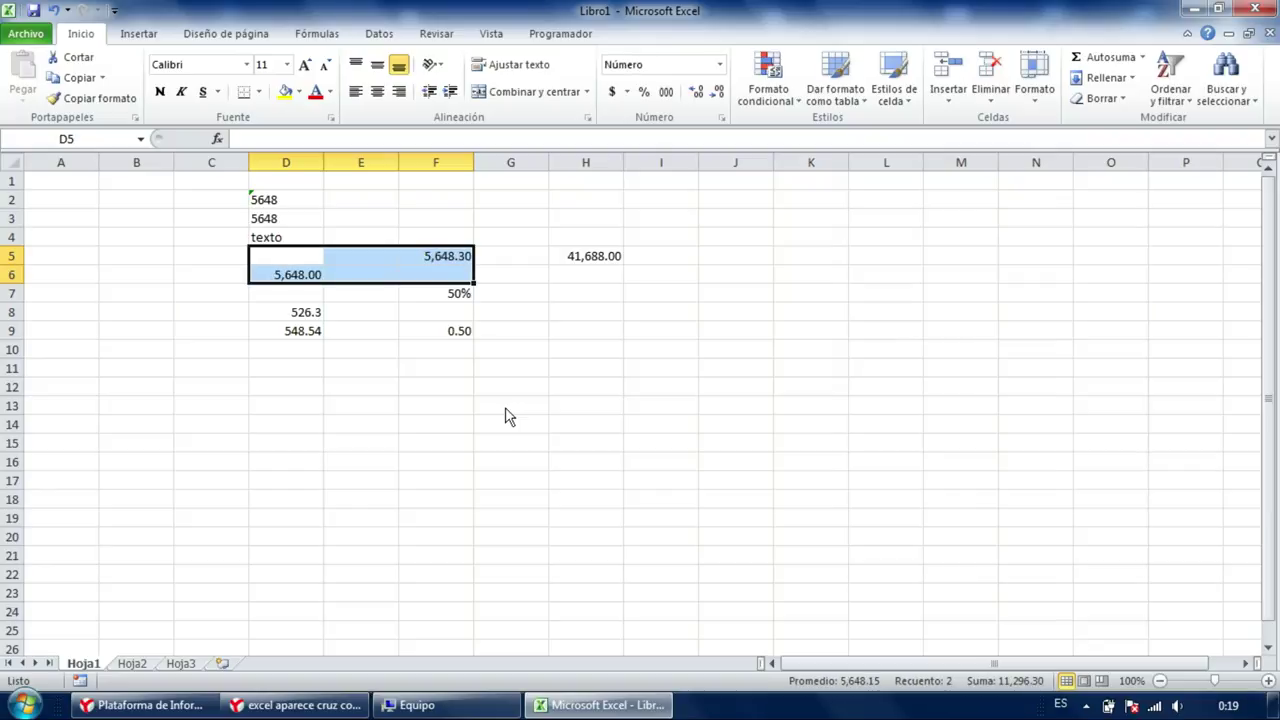
{"action": "key", "text": "ctrl+shift+6"}
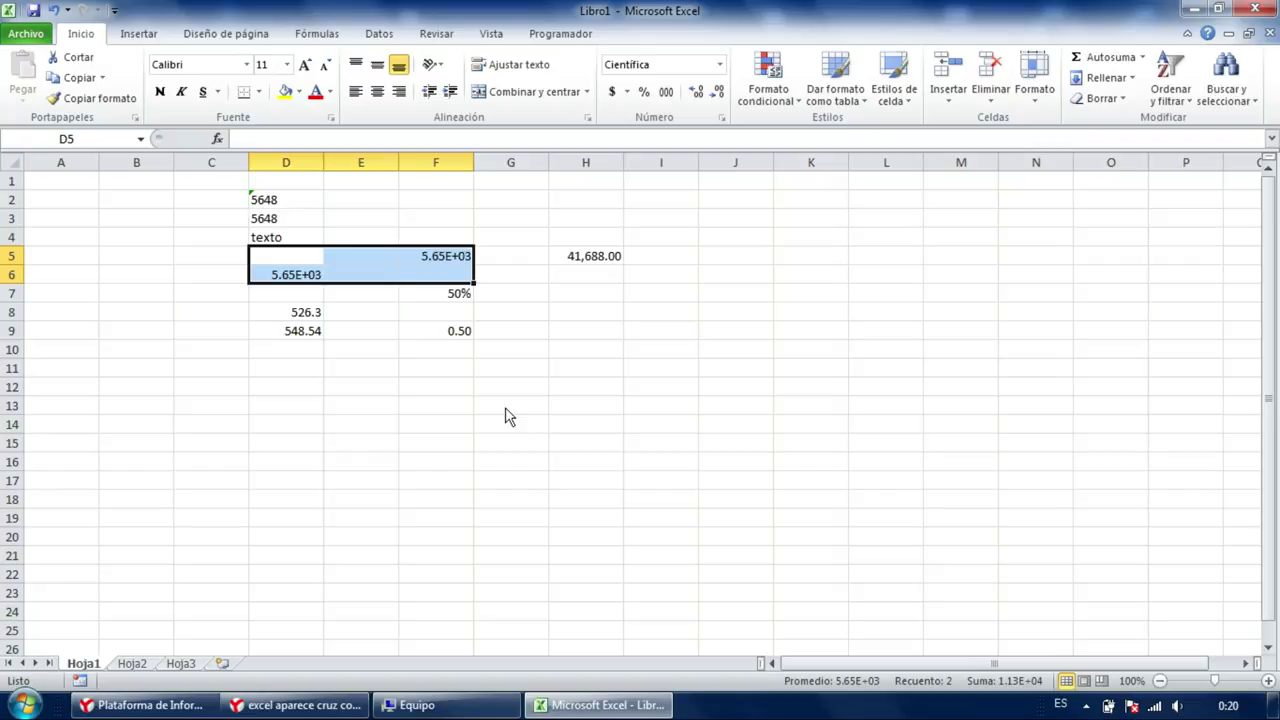
{"action": "left_click", "coordinate": [415, 355]}
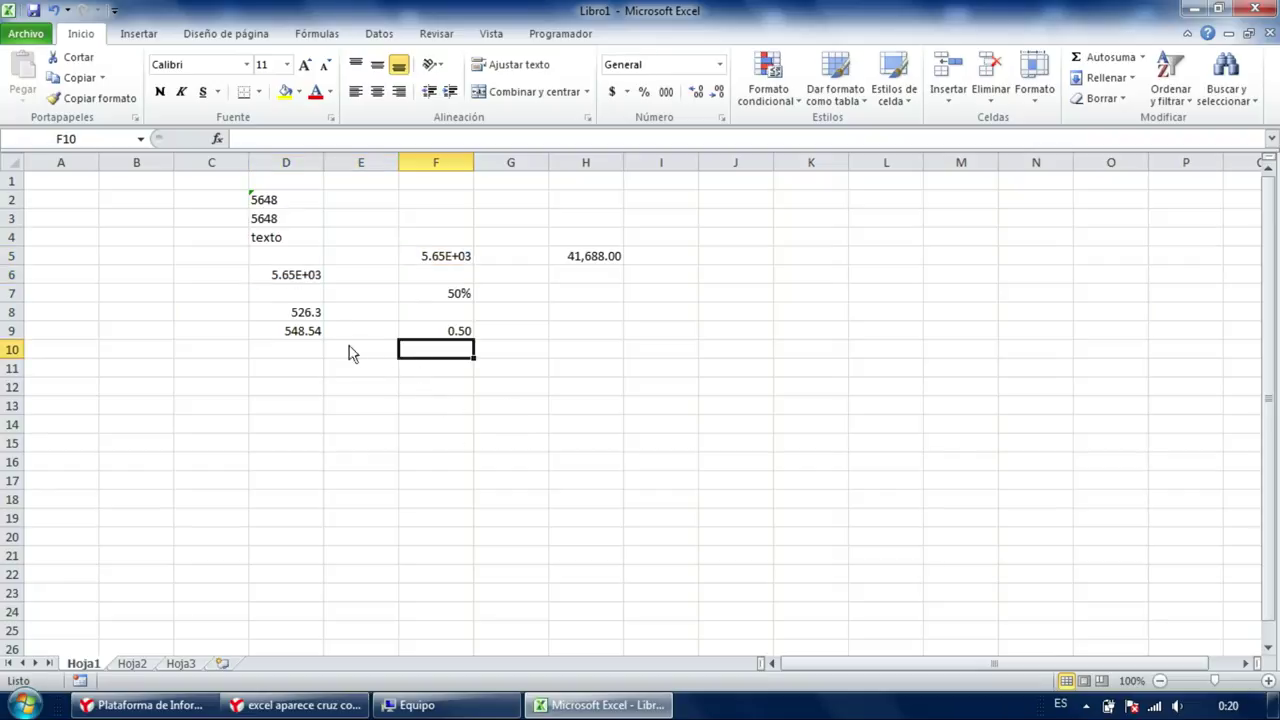
{"action": "left_click", "coordinate": [363, 238]}
{"action": "left_click", "coordinate": [190, 313]}
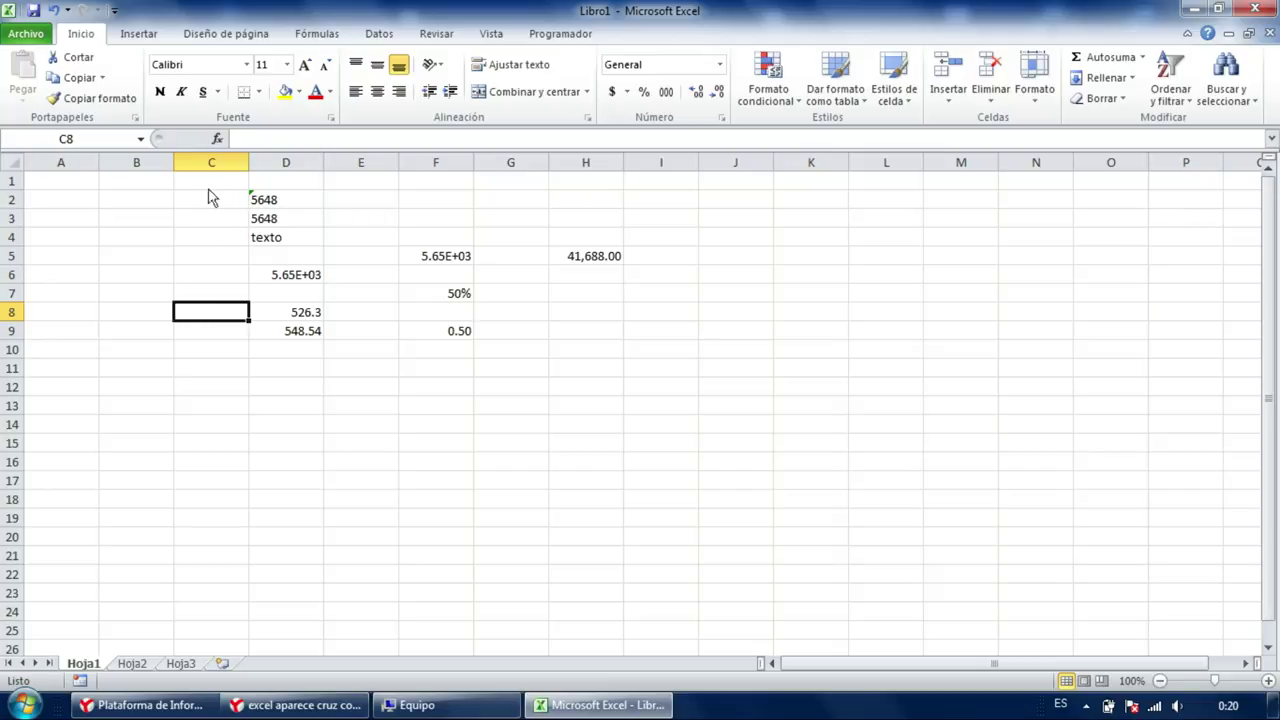
Clear the sample block C2:I15, then enter a new value in E5 displayed as 254.00.
{"action": "left_click_drag", "start_coordinate": [206, 200], "coordinate": [629, 437]}
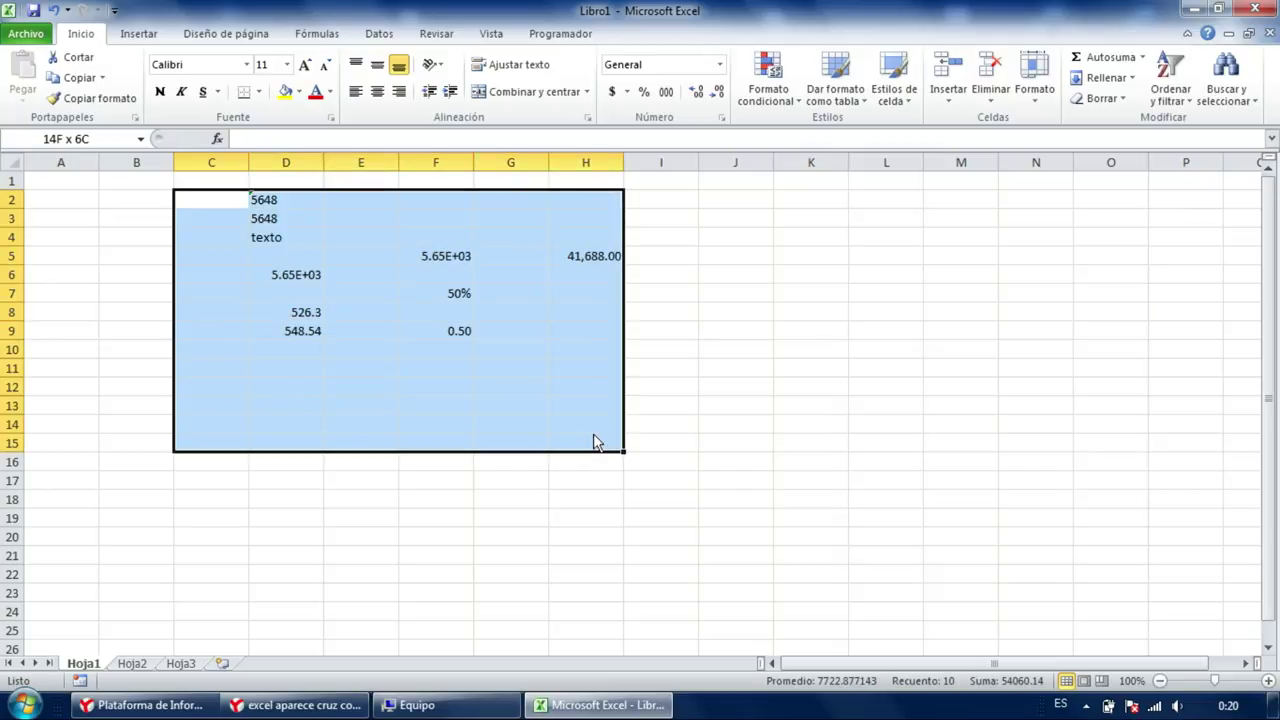
{"action": "key", "text": "Delete"}
{"action": "left_click", "coordinate": [405, 333]}
{"action": "left_click", "coordinate": [352, 258]}
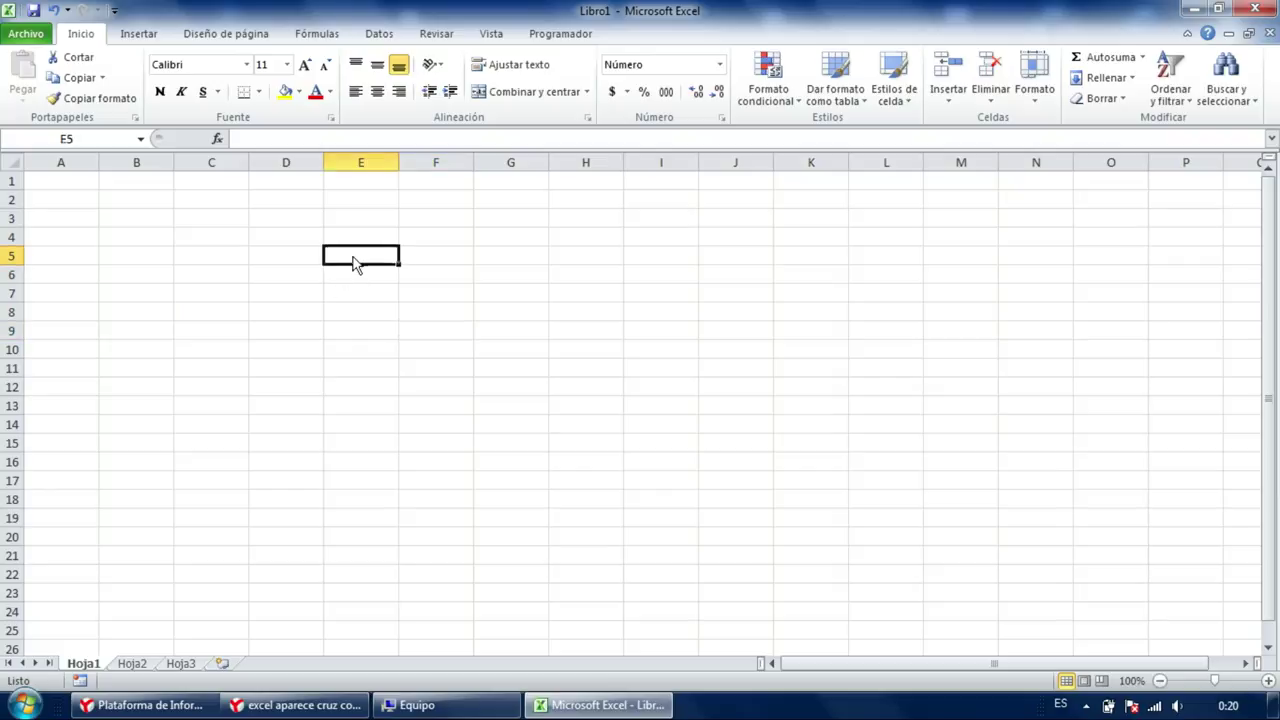
{"action": "type", "text": "2.54"}
{"action": "key", "text": "Return"}
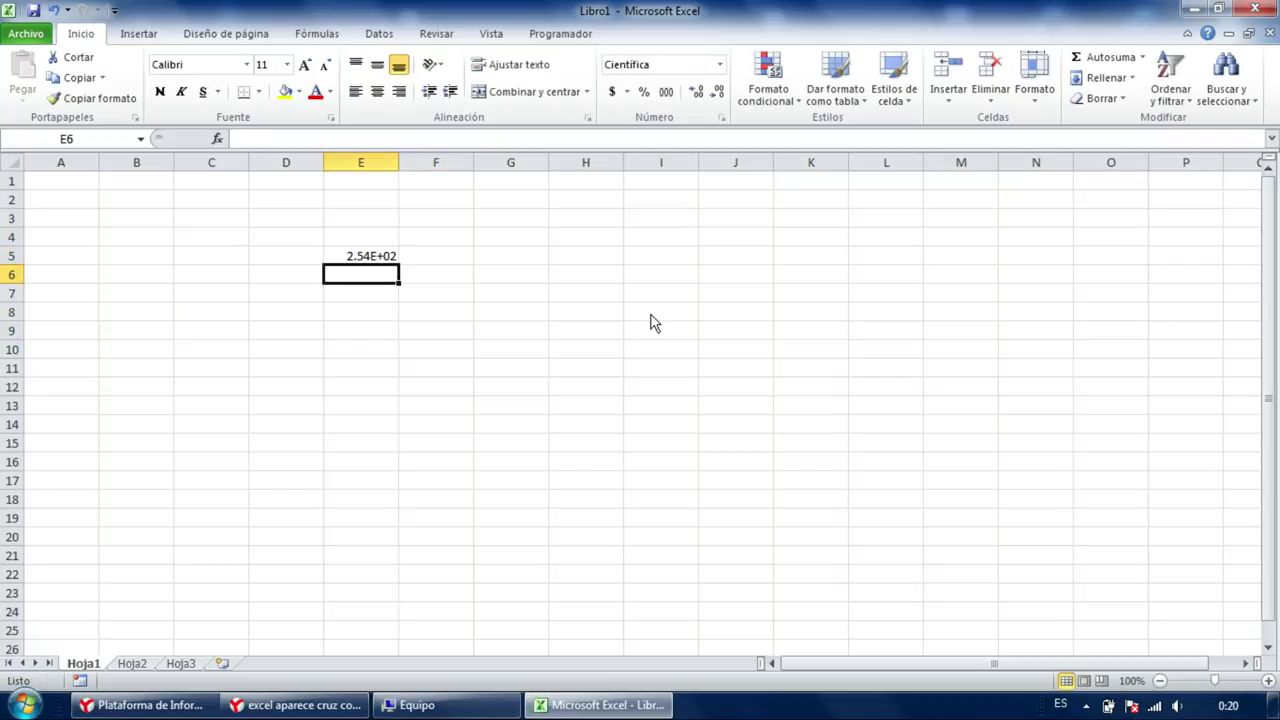
{"action": "left_click", "coordinate": [372, 258]}
{"action": "key", "text": "ctrl+shift+1"}
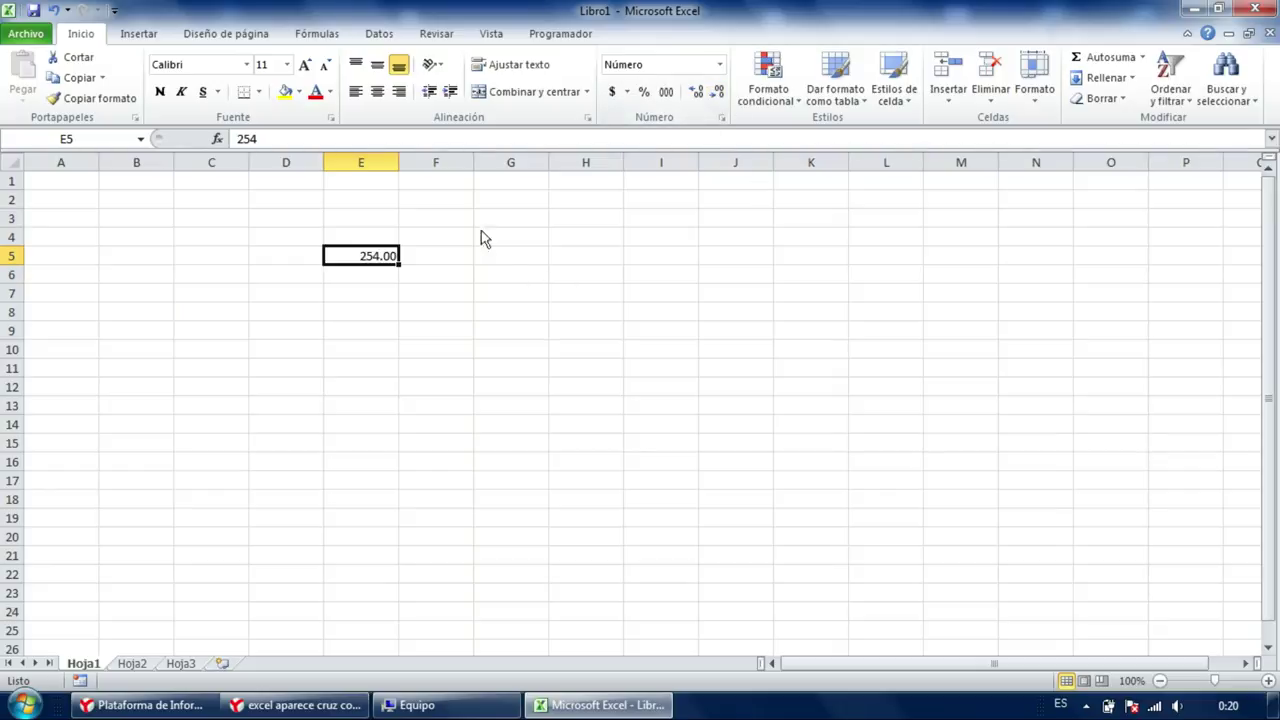
Set E5's Data Validation to allow whole numbers between 0 and 3000.
{"action": "left_click", "coordinate": [378, 40]}
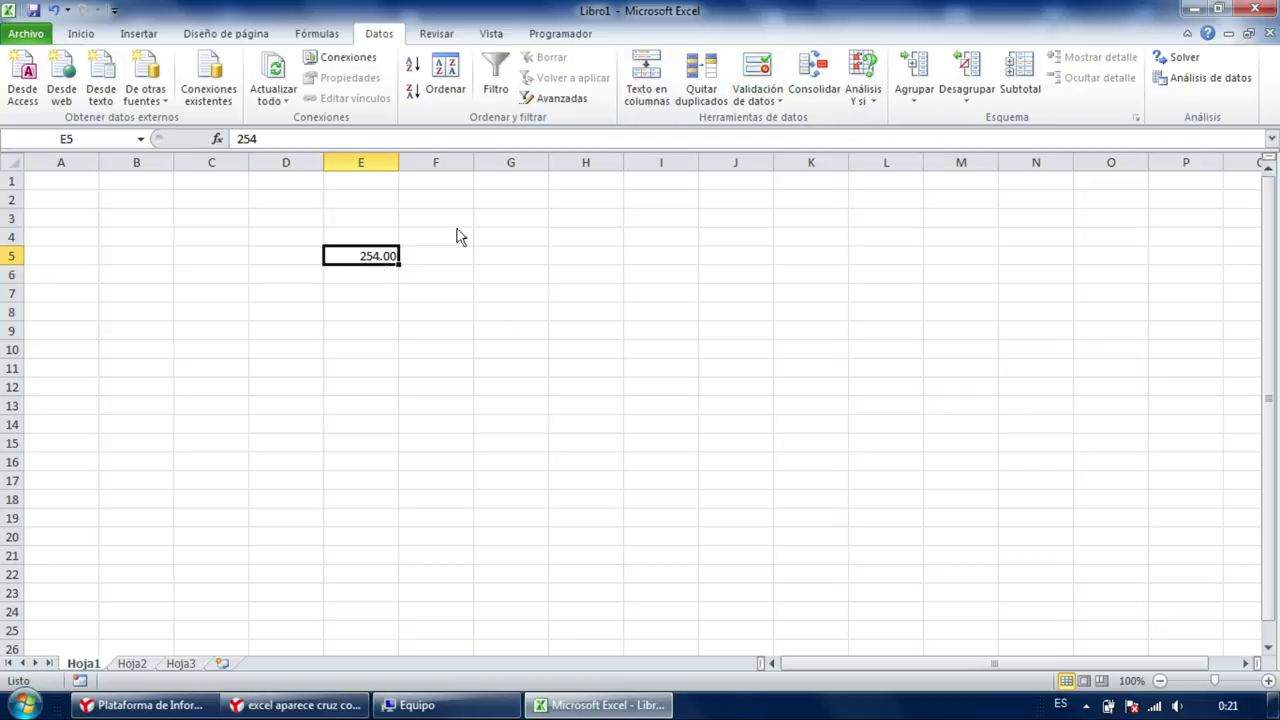
{"action": "left_click", "coordinate": [757, 72]}
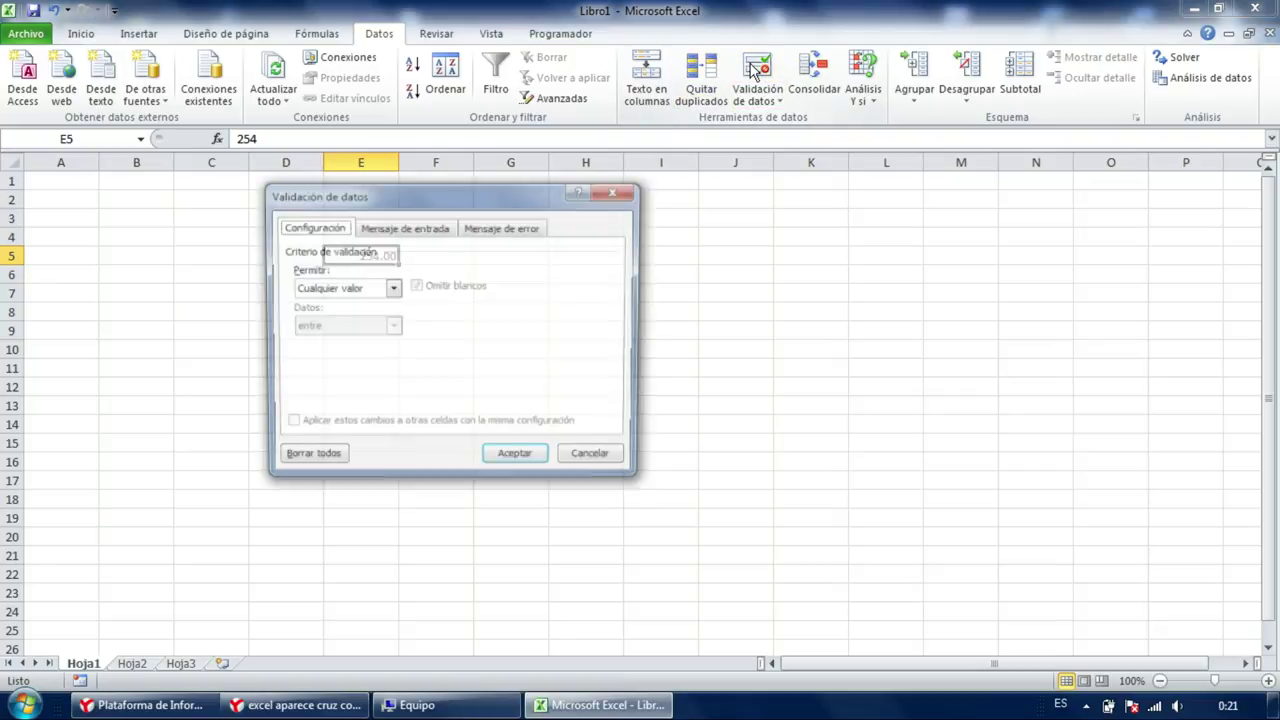
{"action": "left_click_drag", "start_coordinate": [340, 195], "coordinate": [551, 208]}
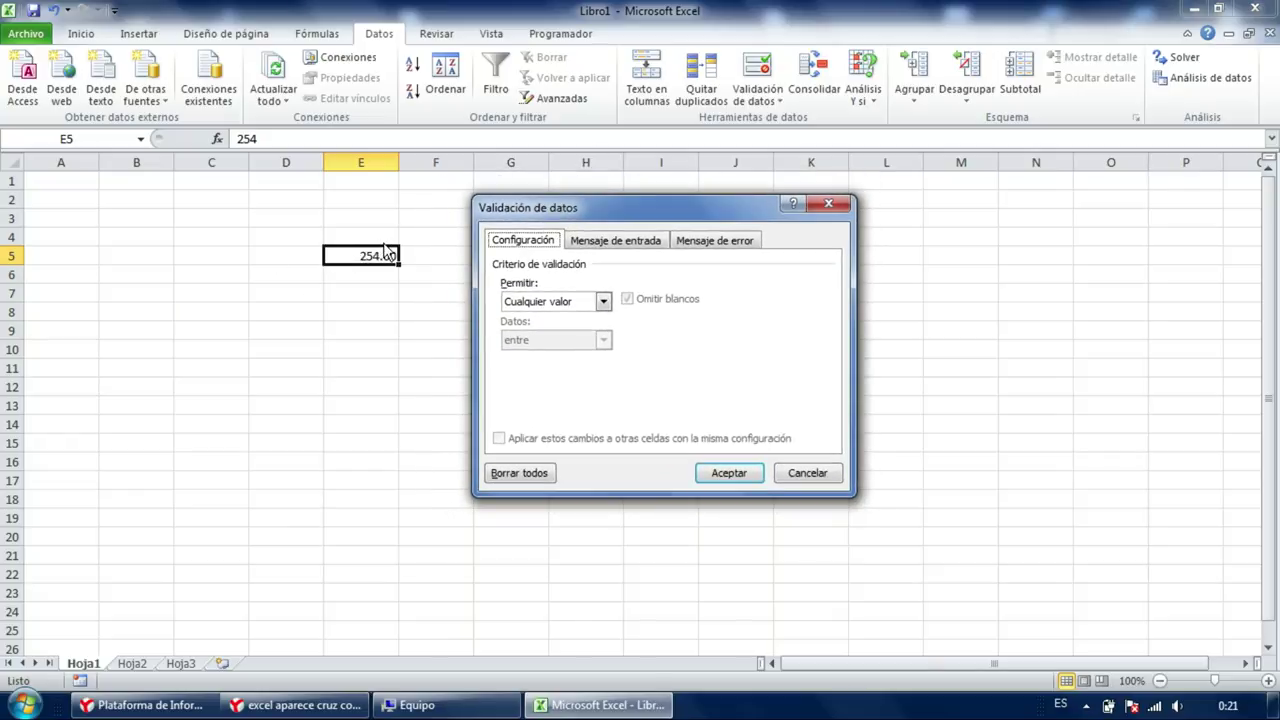
{"action": "left_click", "coordinate": [600, 305]}
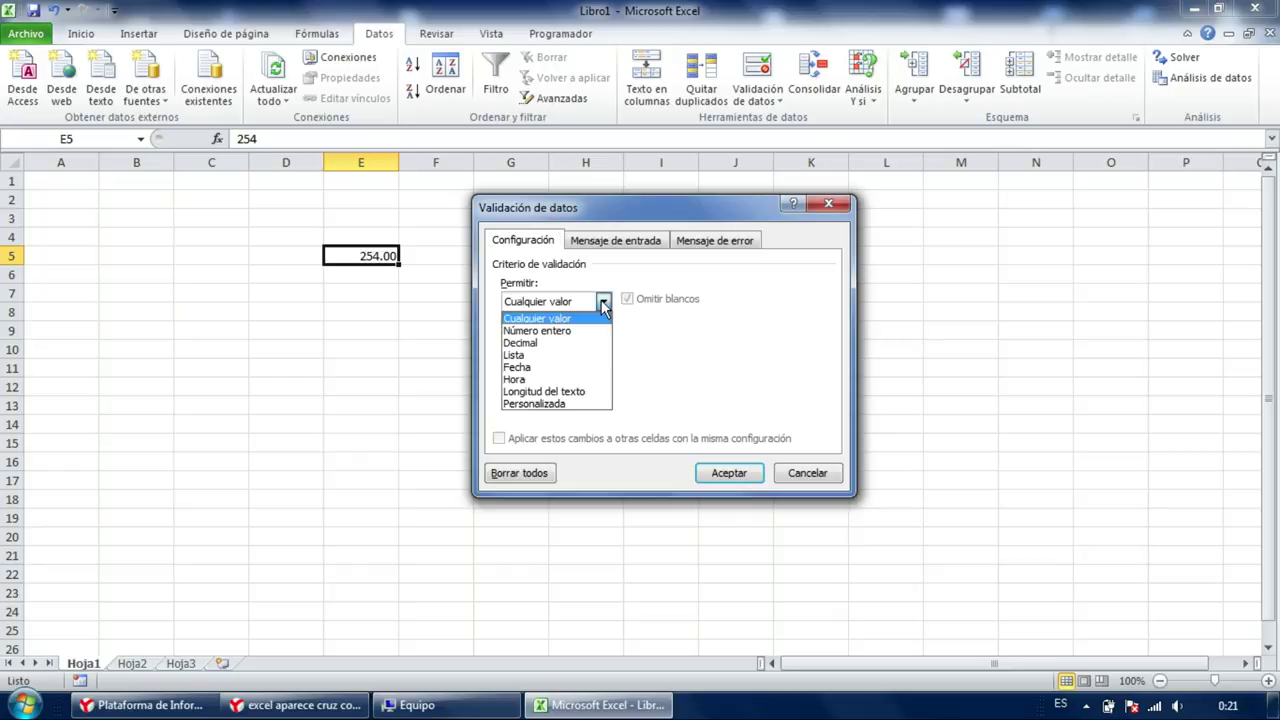
{"action": "left_click", "coordinate": [540, 331]}
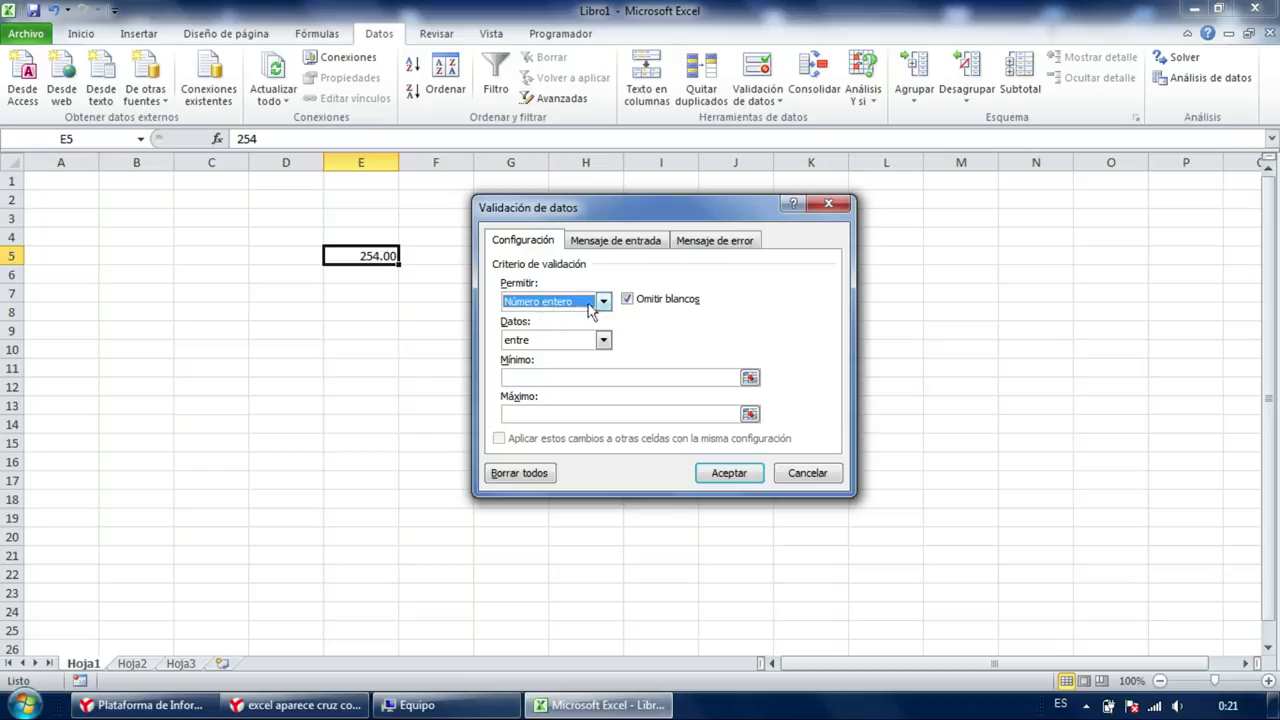
{"action": "left_click", "coordinate": [602, 341]}
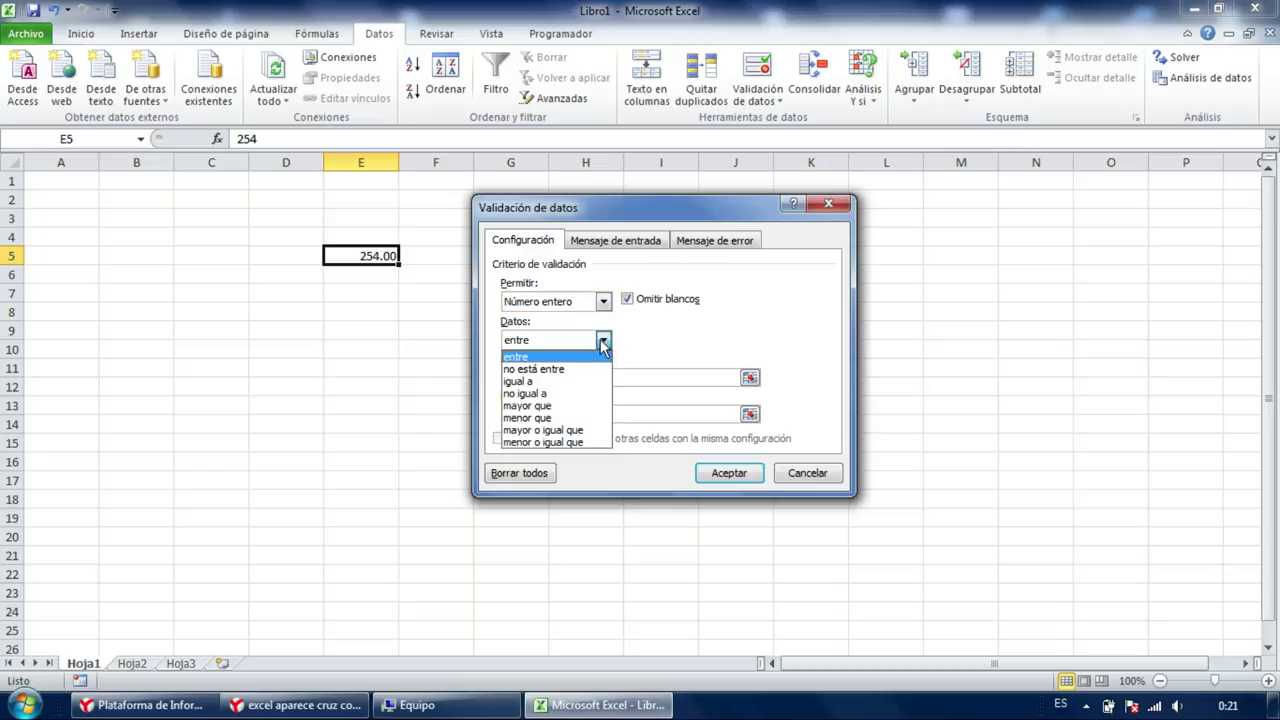
{"action": "left_click", "coordinate": [602, 343]}
{"action": "left_click", "coordinate": [601, 246]}
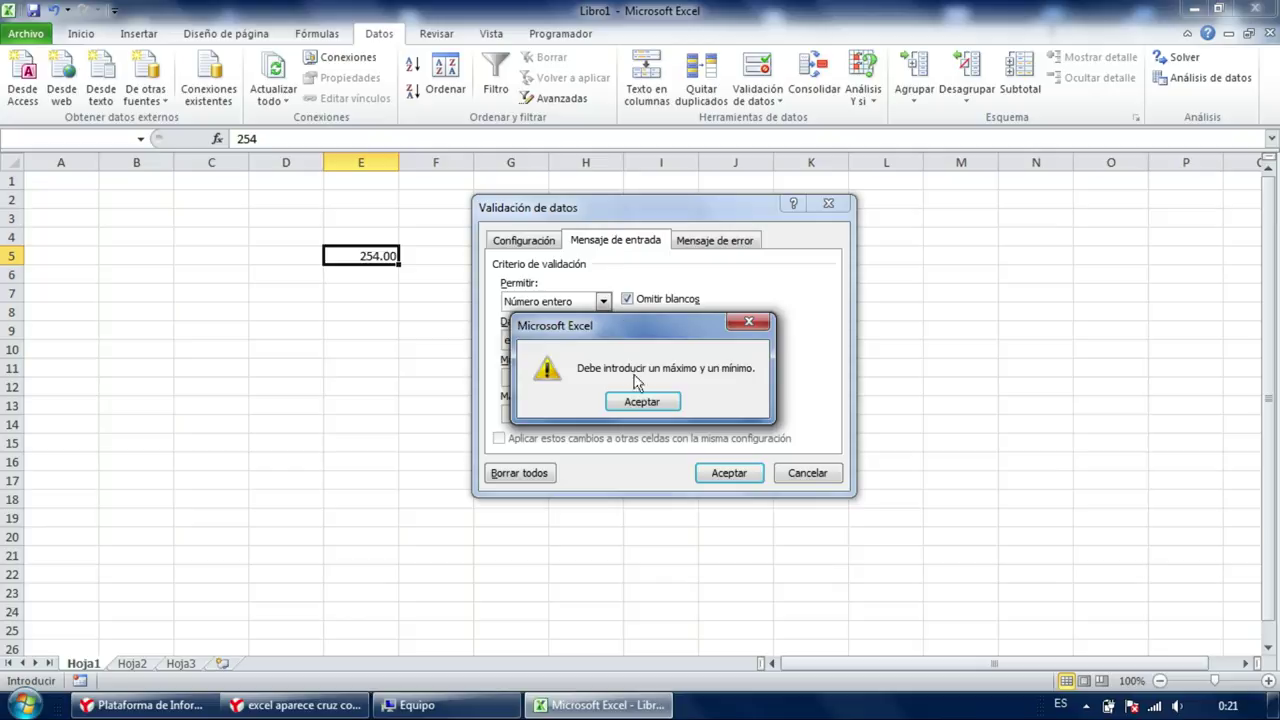
{"action": "left_click", "coordinate": [641, 401]}
{"action": "type", "text": "0"}
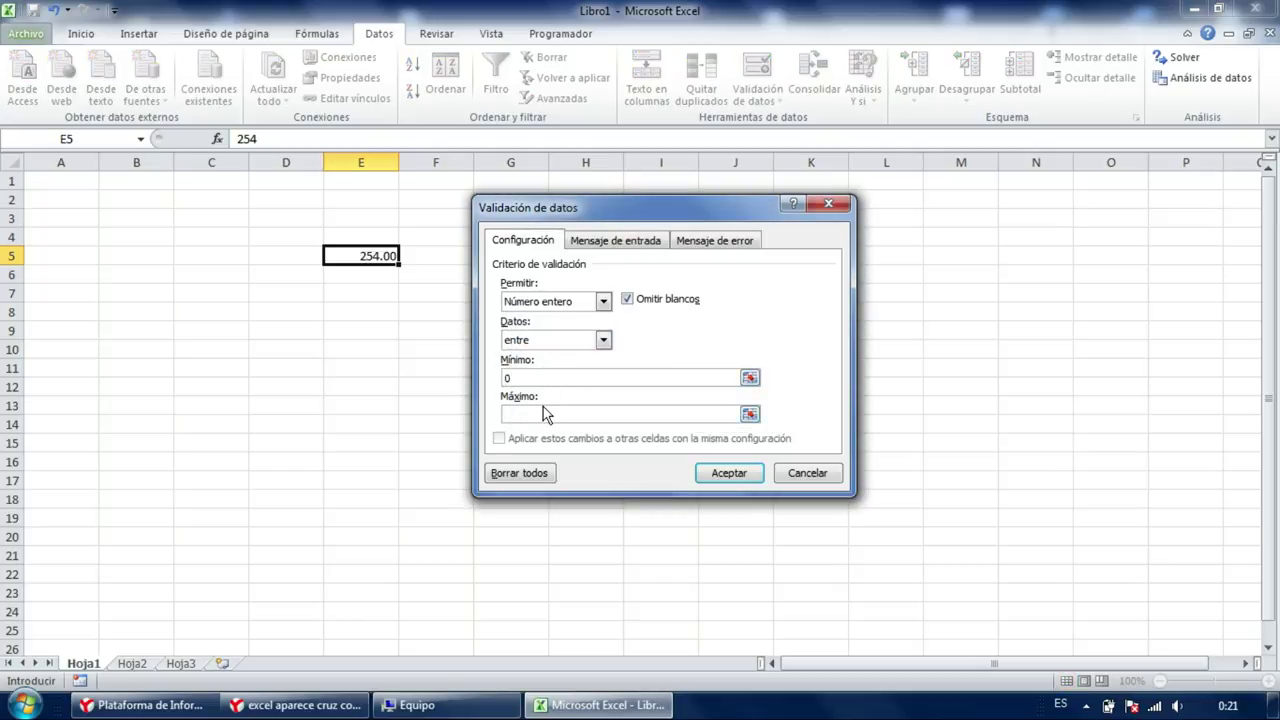
{"action": "left_click", "coordinate": [530, 418]}
{"action": "type", "text": "3000"}
Keep the error alert on with the Detener (Stop) style and apply the rule.
{"action": "left_click", "coordinate": [618, 242]}
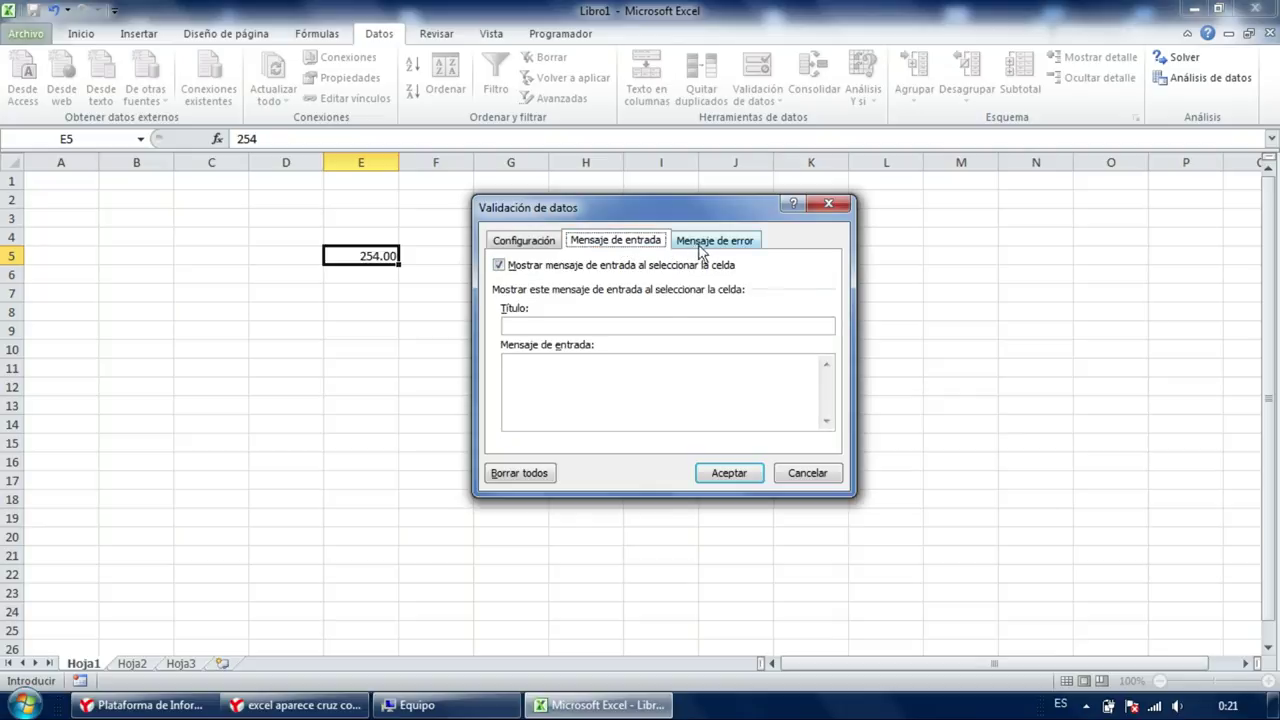
{"action": "left_click", "coordinate": [701, 245]}
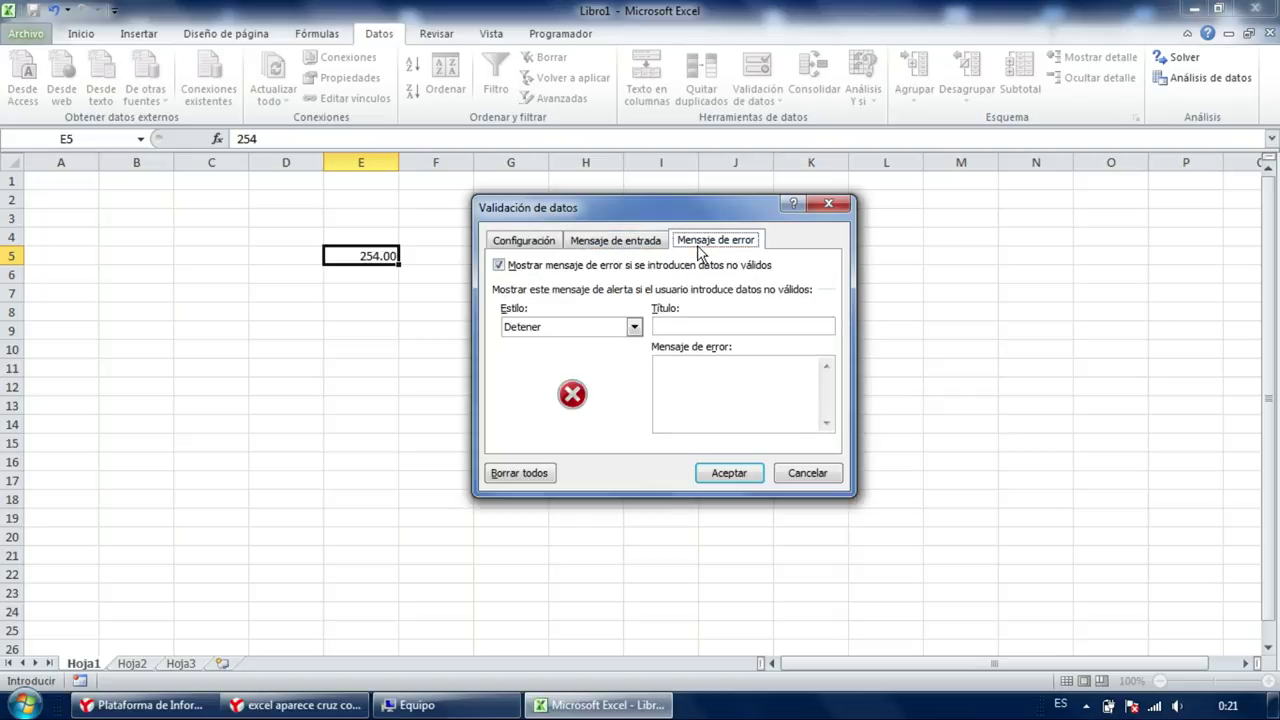
{"action": "left_click", "coordinate": [551, 265]}
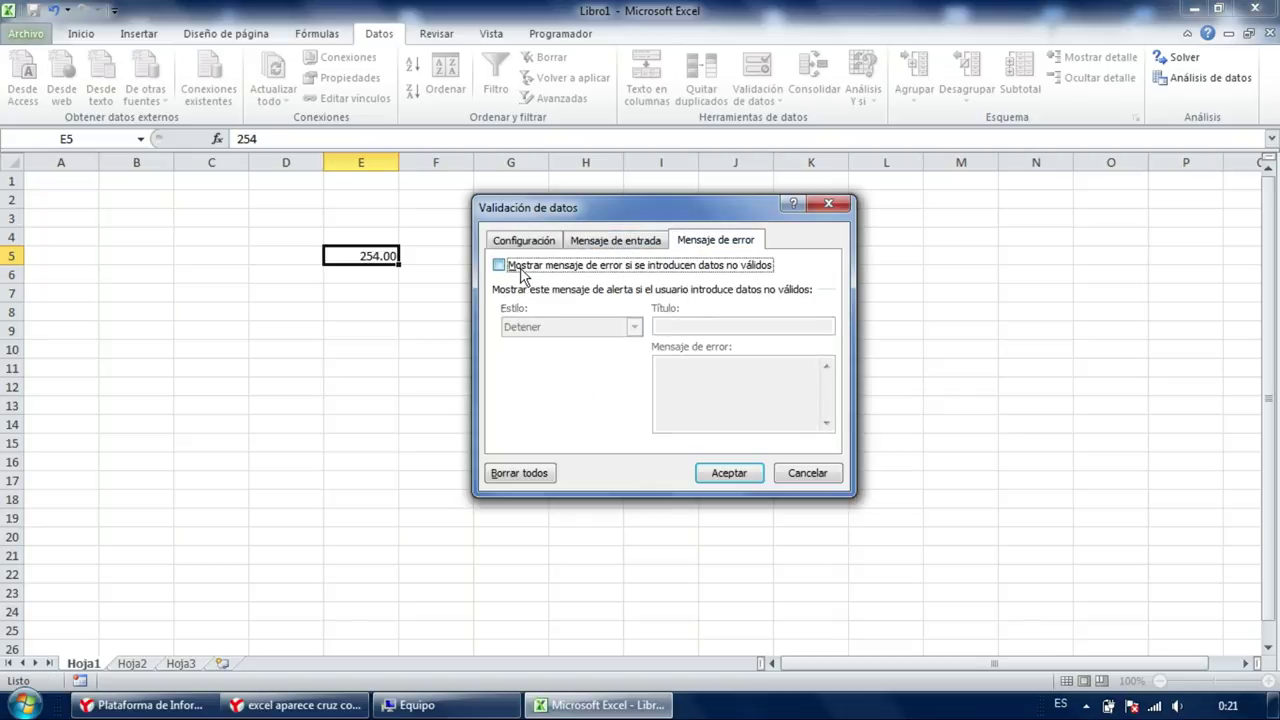
{"action": "left_click", "coordinate": [520, 270]}
{"action": "left_click", "coordinate": [634, 327]}
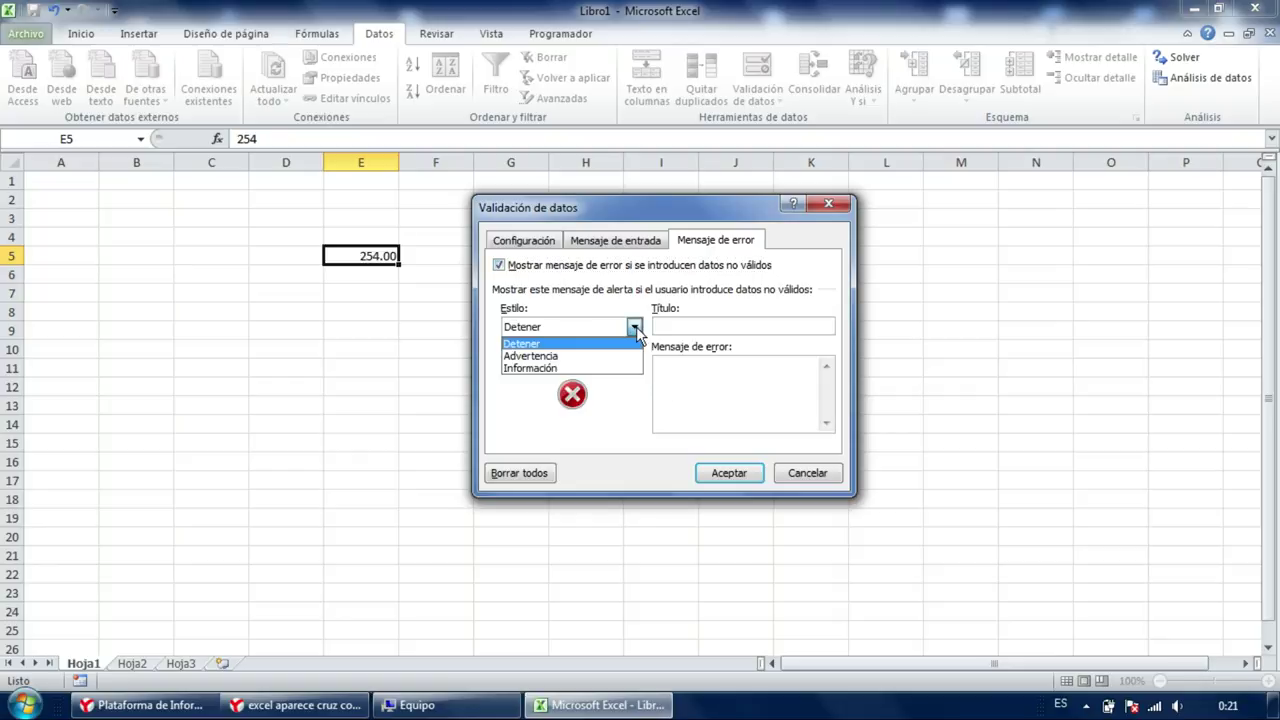
{"action": "left_click", "coordinate": [634, 327]}
{"action": "left_click", "coordinate": [627, 327]}
{"action": "left_click", "coordinate": [570, 357]}
{"action": "left_click", "coordinate": [600, 327]}
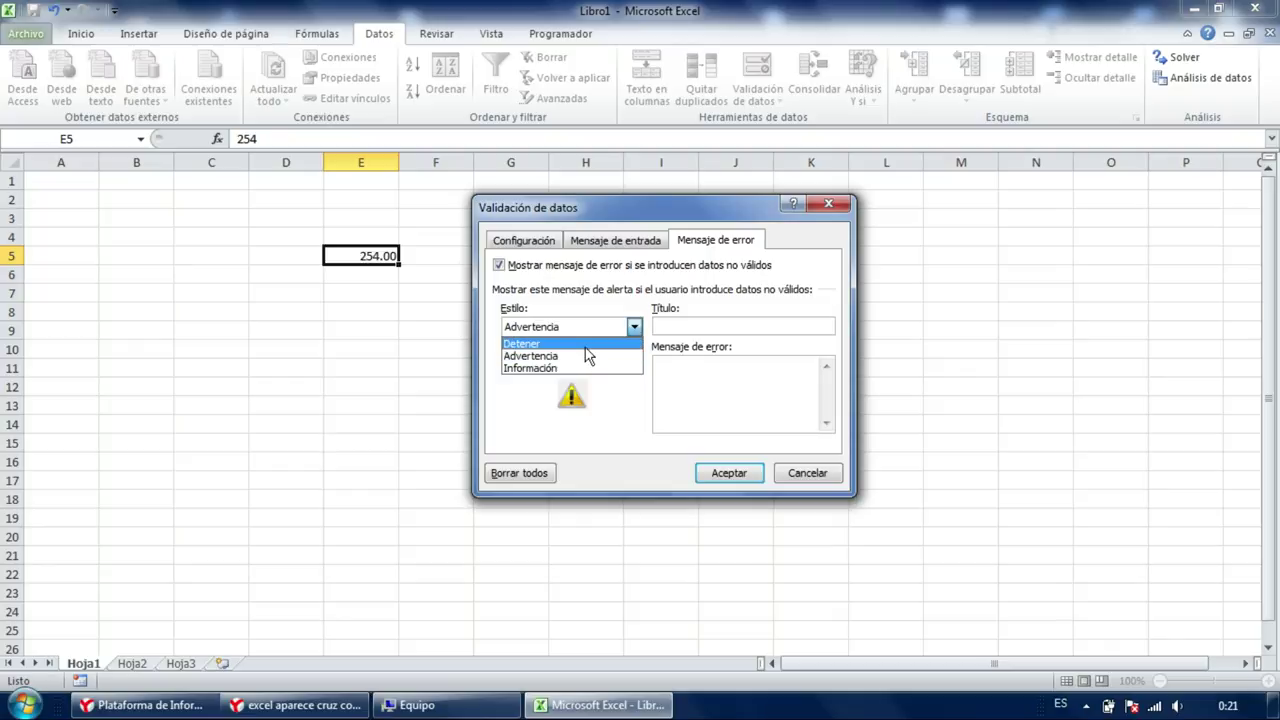
{"action": "left_click", "coordinate": [585, 343]}
{"action": "left_click", "coordinate": [527, 243]}
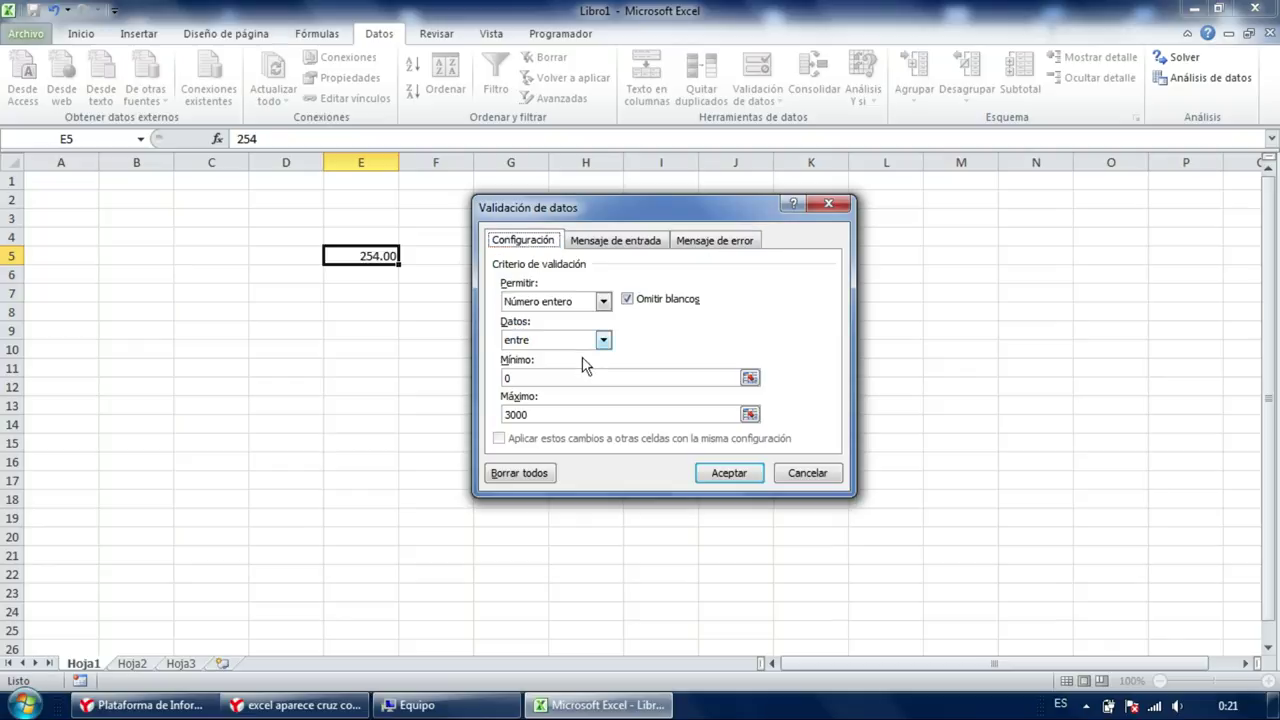
{"action": "left_click", "coordinate": [710, 475]}
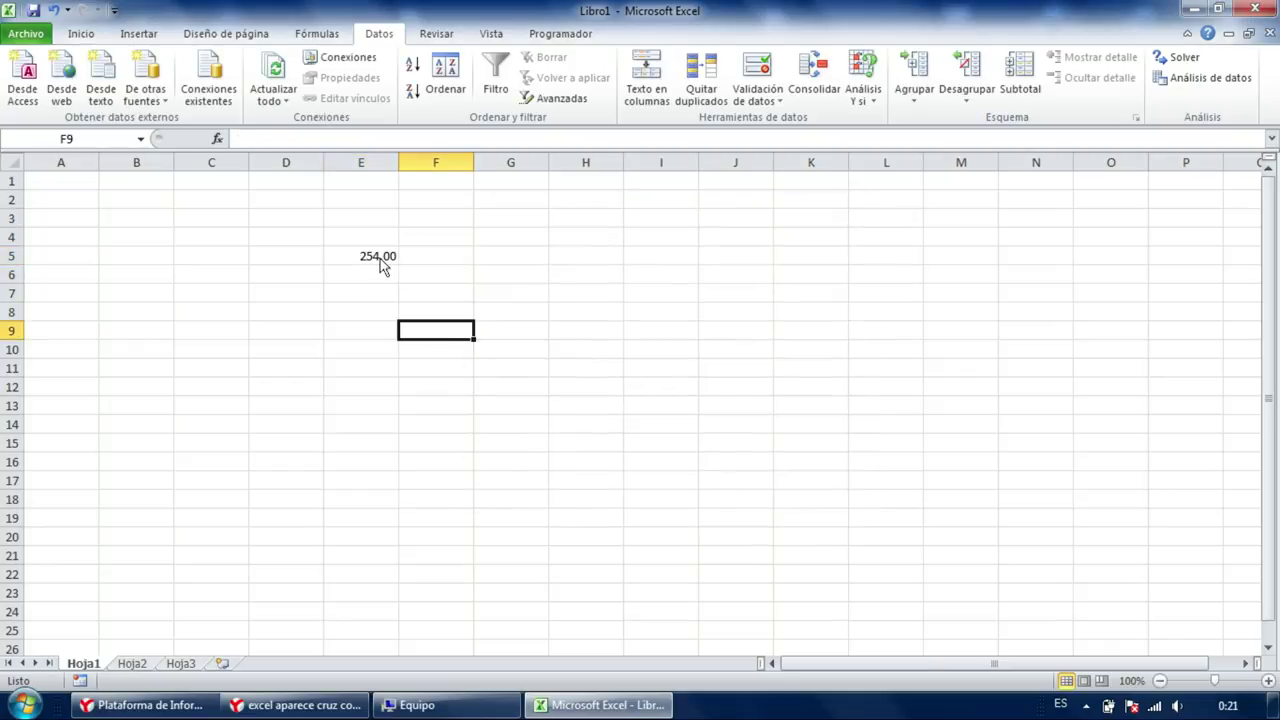
Test E5's rule with 32.5, 3000 and df; only 3000 is accepted.
{"action": "type", "text": "32.5"}
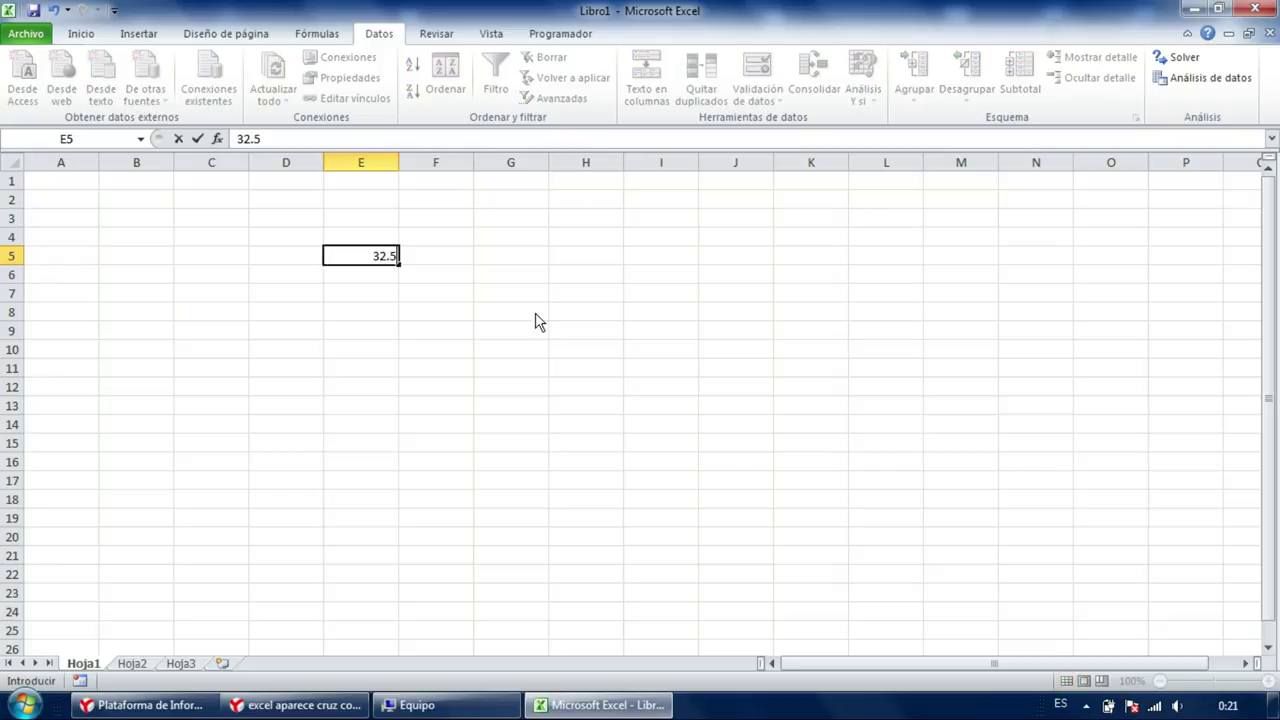
{"action": "key", "text": "Return"}
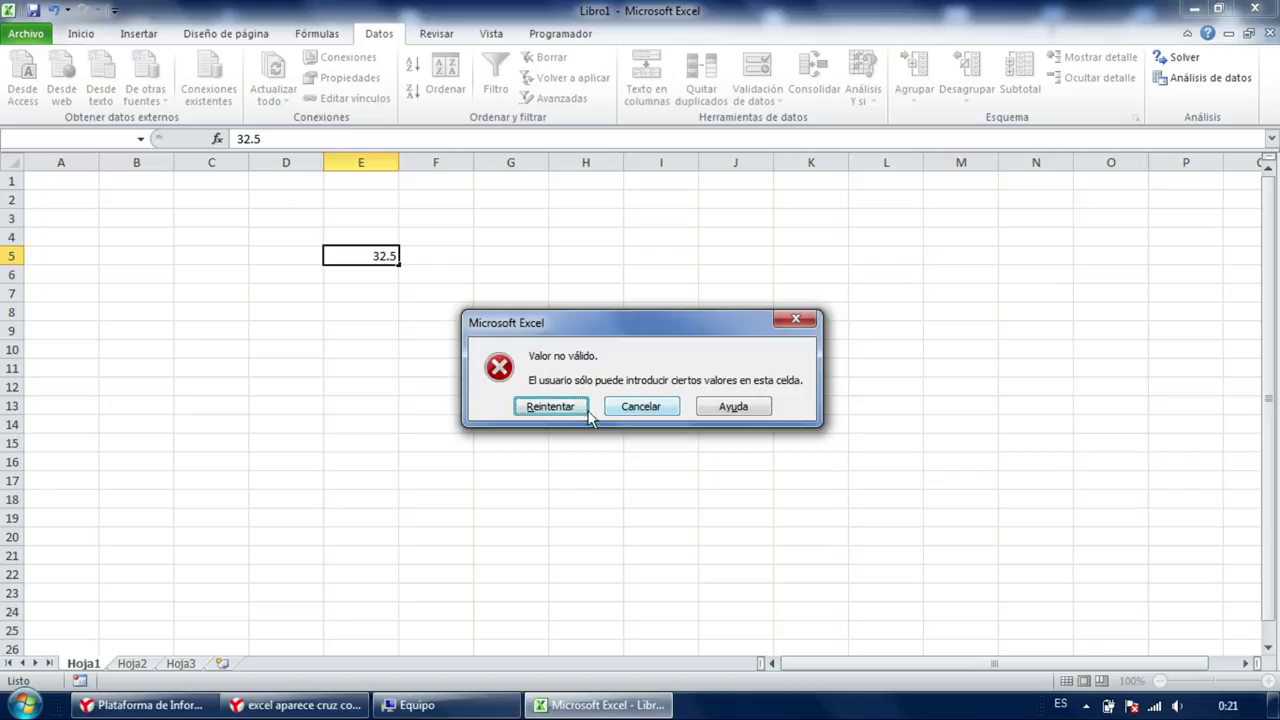
{"action": "left_click", "coordinate": [629, 407]}
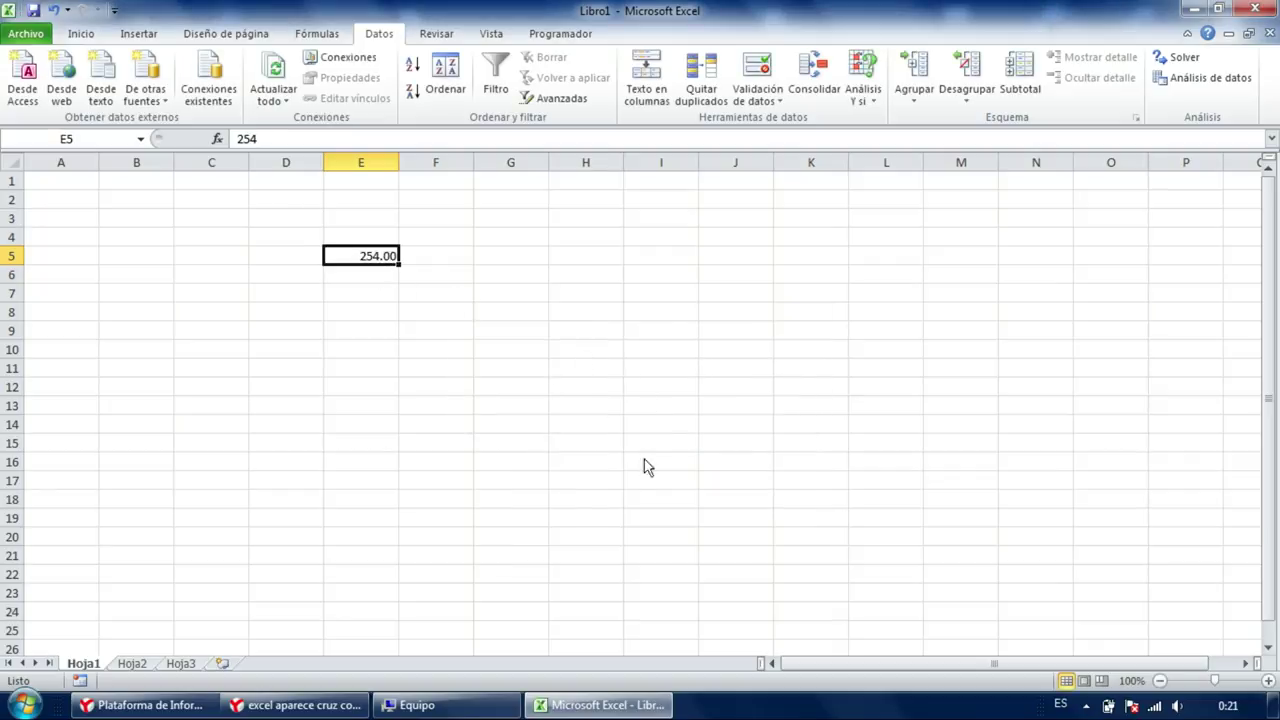
{"action": "type", "text": "3,0"}
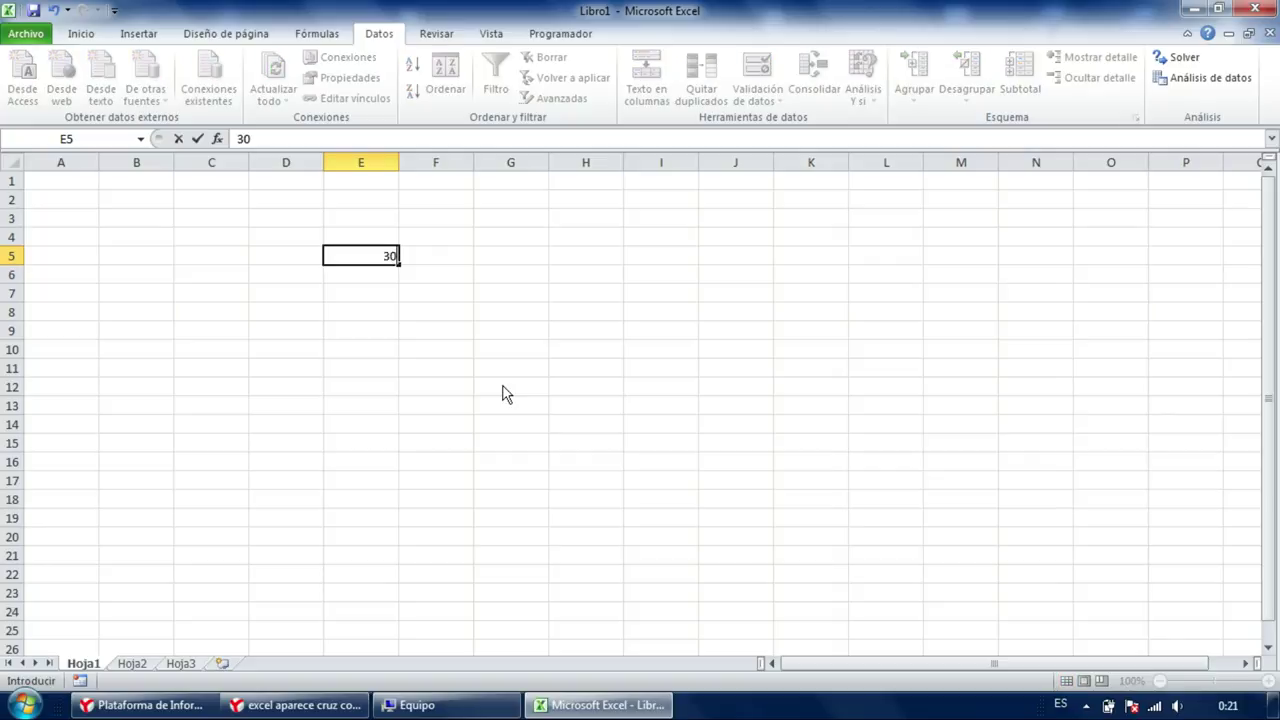
{"action": "type", "text": "00"}
{"action": "key", "text": "Return"}
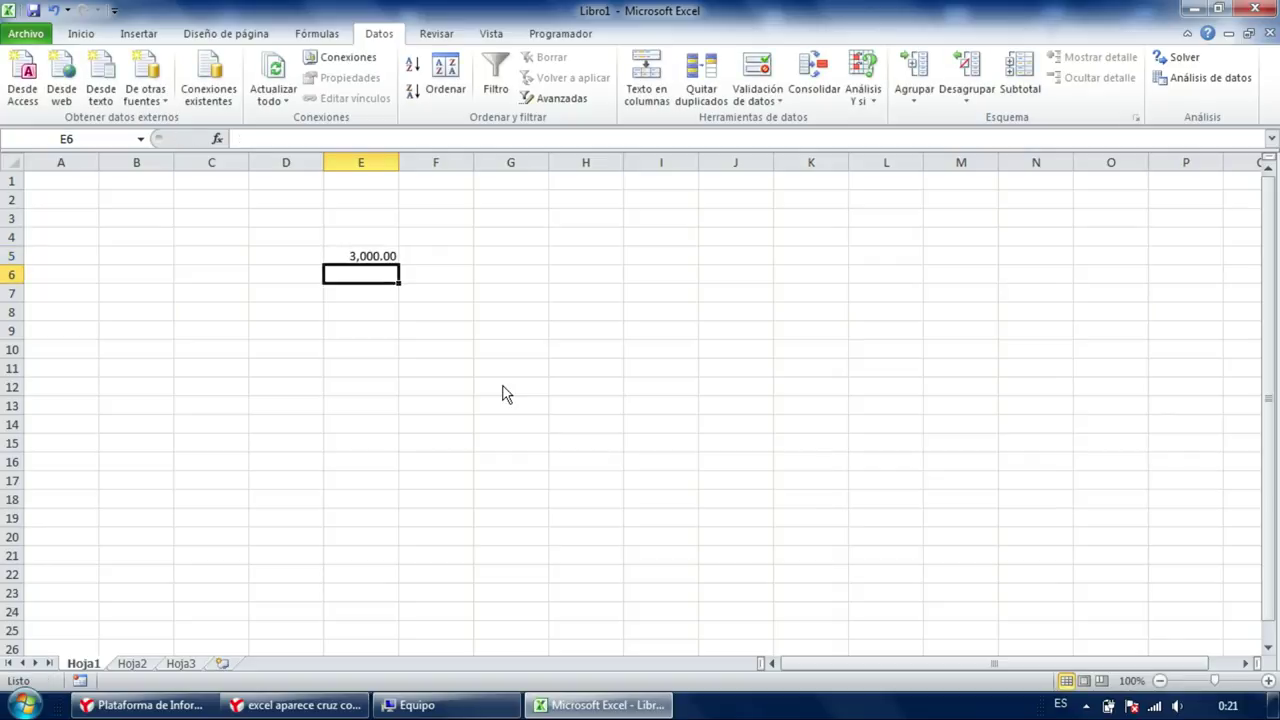
{"action": "key", "text": "Up"}
{"action": "type", "text": "df"}
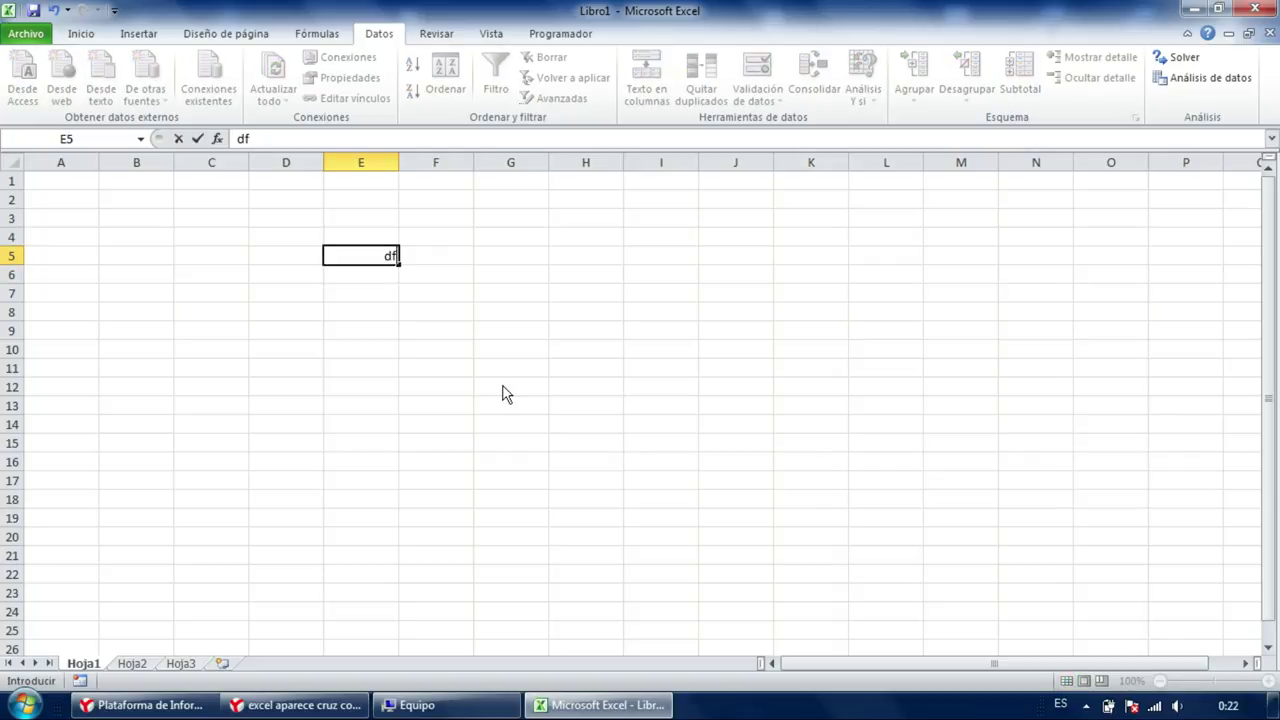
{"action": "key", "text": "Return"}
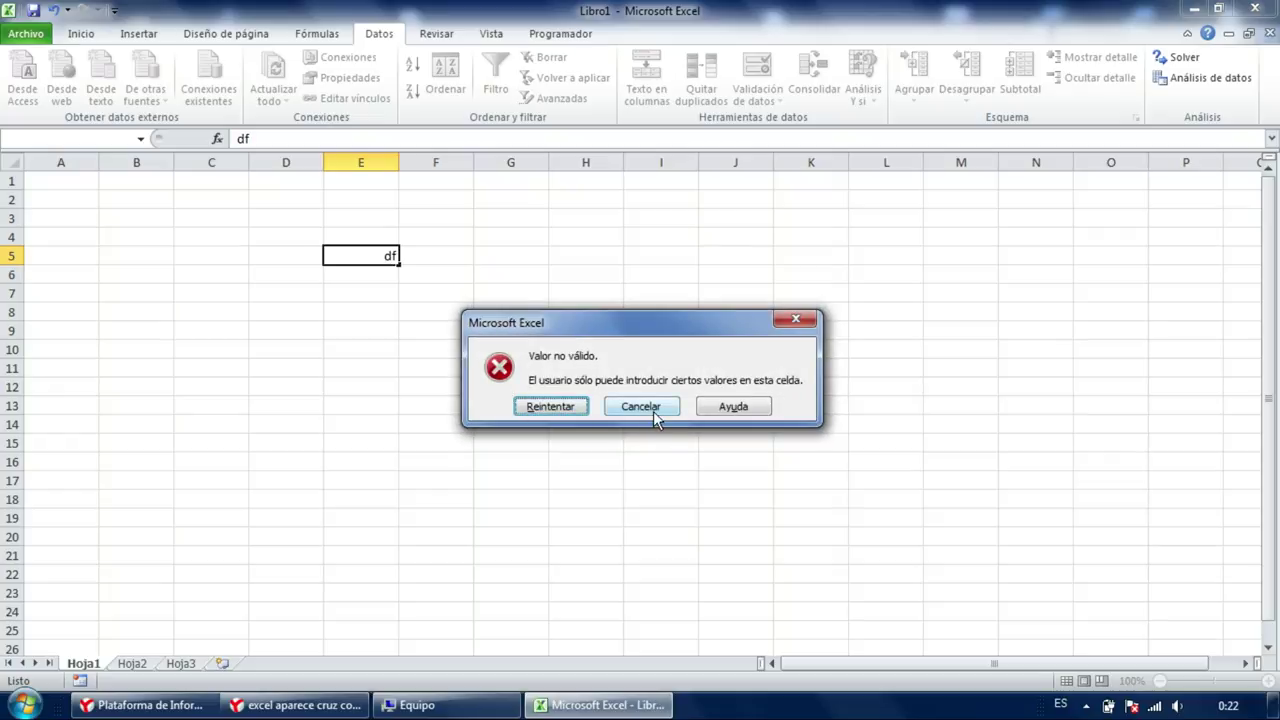
{"action": "left_click", "coordinate": [643, 409]}
Delete the accepted 3000 so E5 is empty again.
{"action": "left_click", "coordinate": [515, 312]}
{"action": "left_click", "coordinate": [365, 258]}
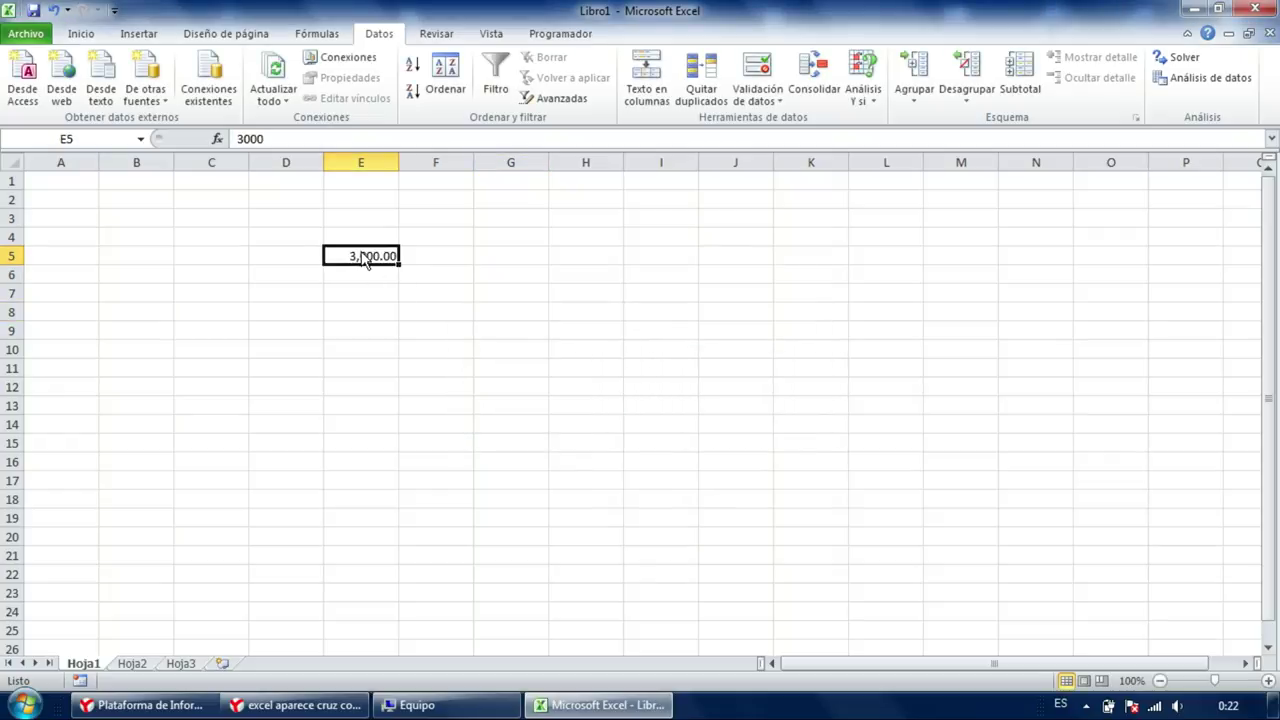
{"action": "key", "text": "Delete"}
{"action": "left_click", "coordinate": [355, 310]}
{"action": "left_click", "coordinate": [363, 258]}
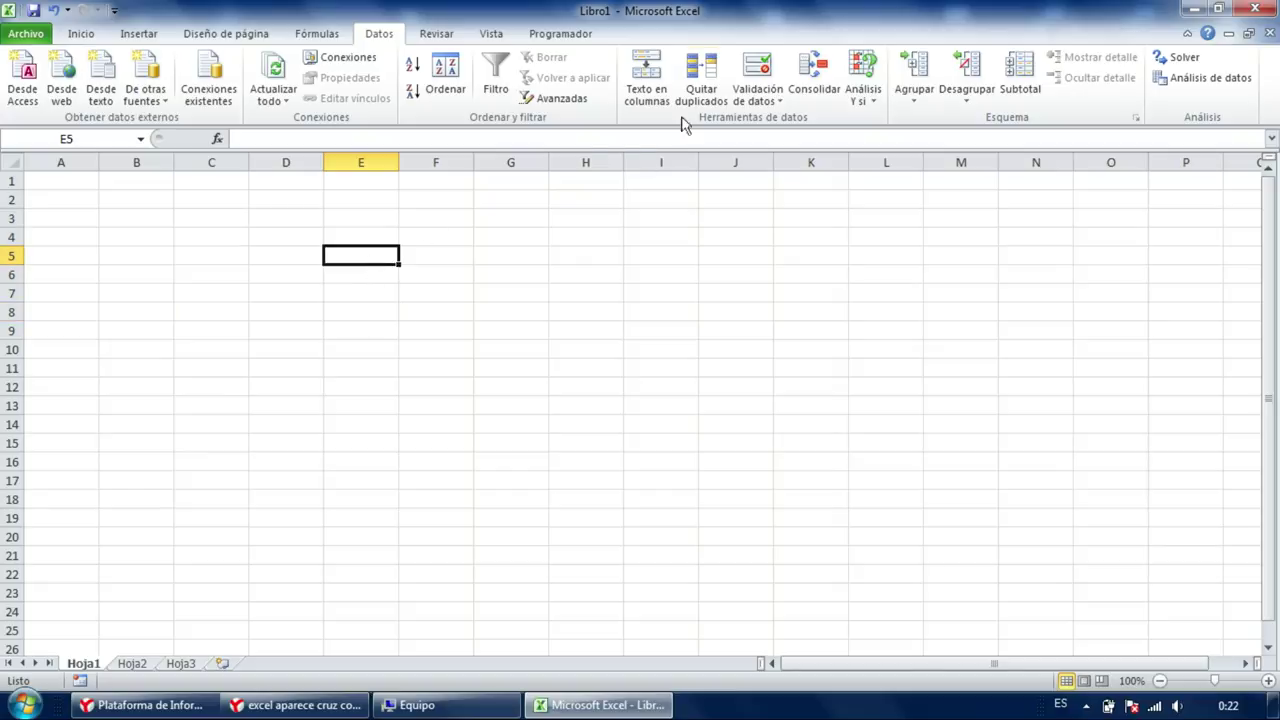
Switch E5's Validación de datos from Número entero to Cualquier valor.
{"action": "left_click", "coordinate": [779, 72]}
{"action": "left_click", "coordinate": [603, 301]}
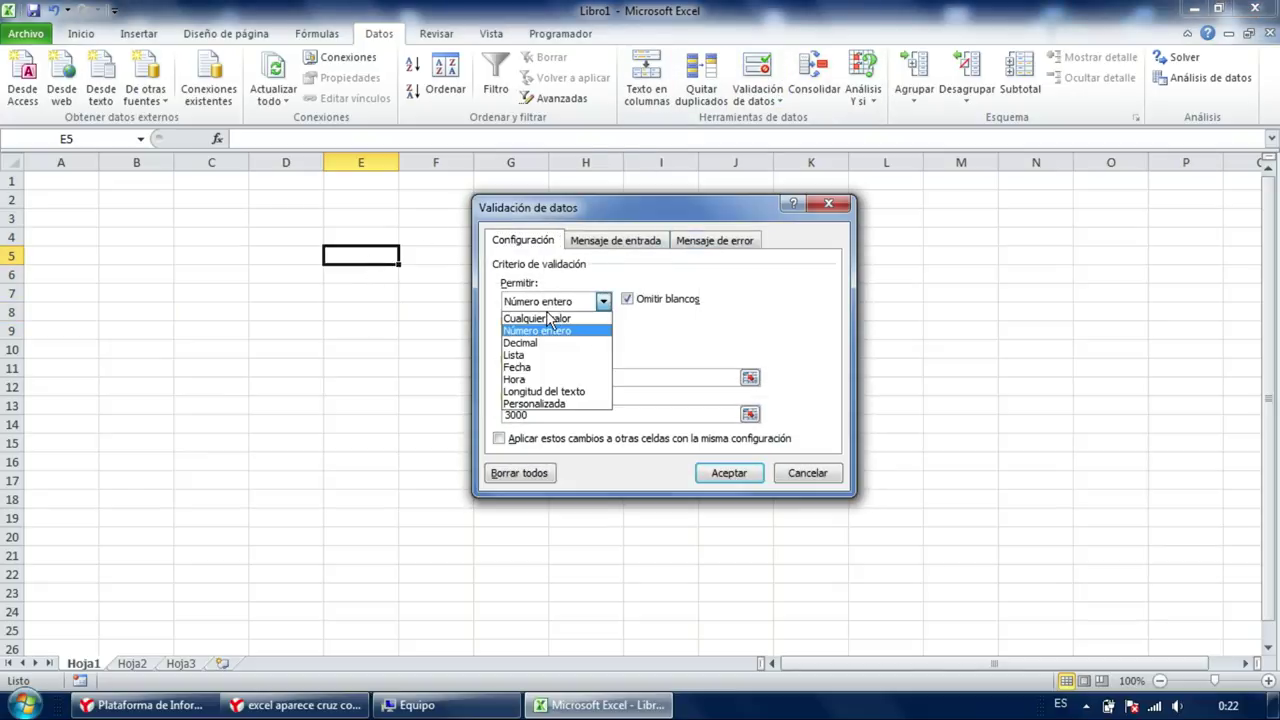
{"action": "left_click", "coordinate": [543, 301]}
{"action": "left_click", "coordinate": [543, 301]}
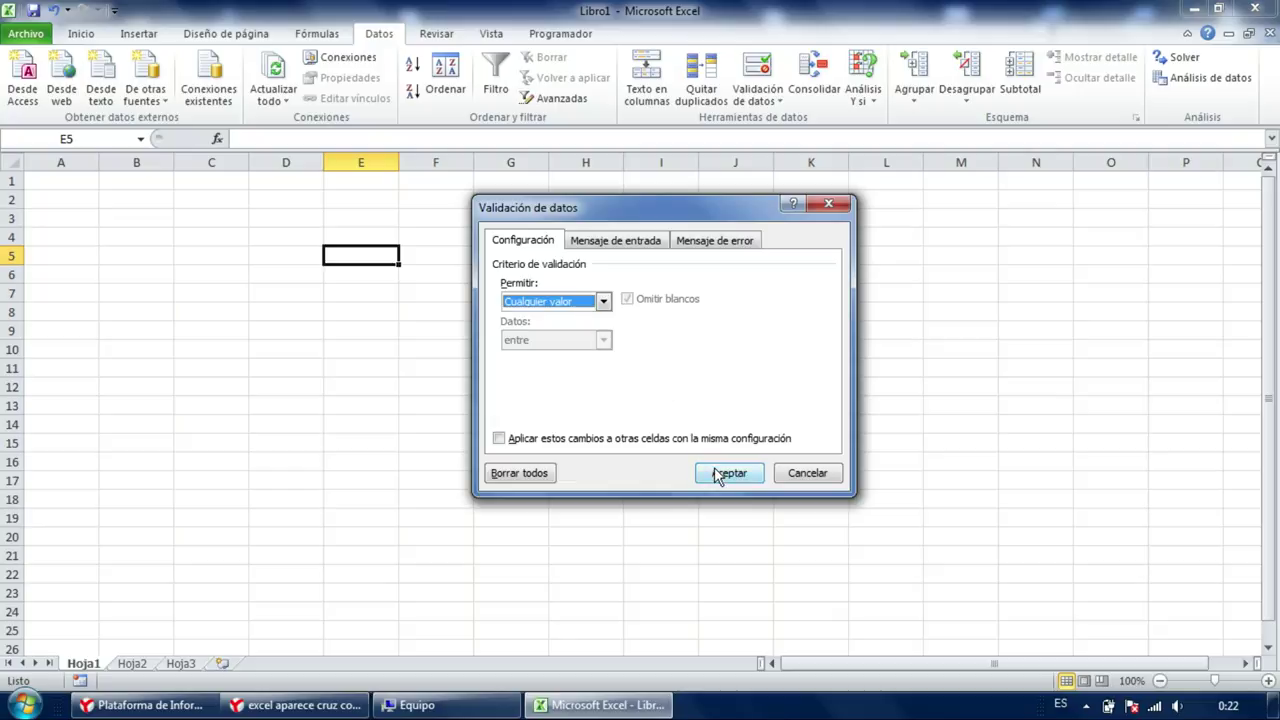
{"action": "left_click", "coordinate": [729, 473]}
{"action": "left_click", "coordinate": [361, 303]}
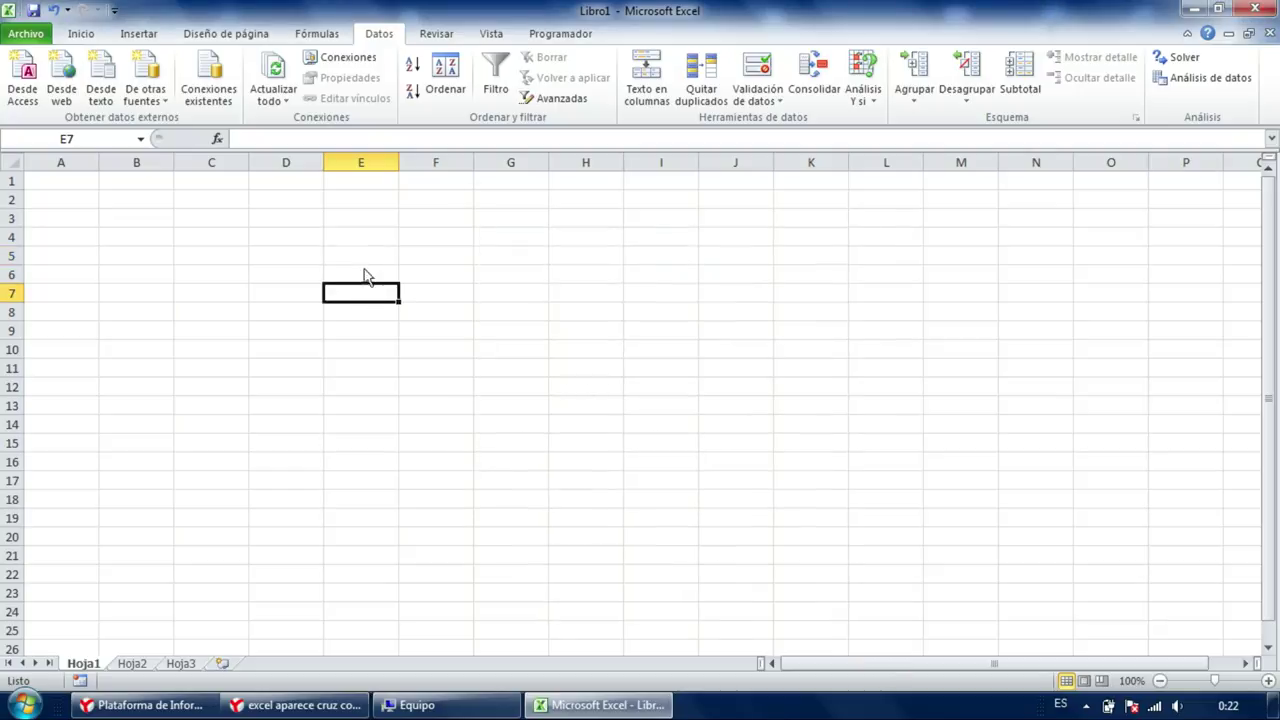
{"action": "left_click", "coordinate": [359, 258]}
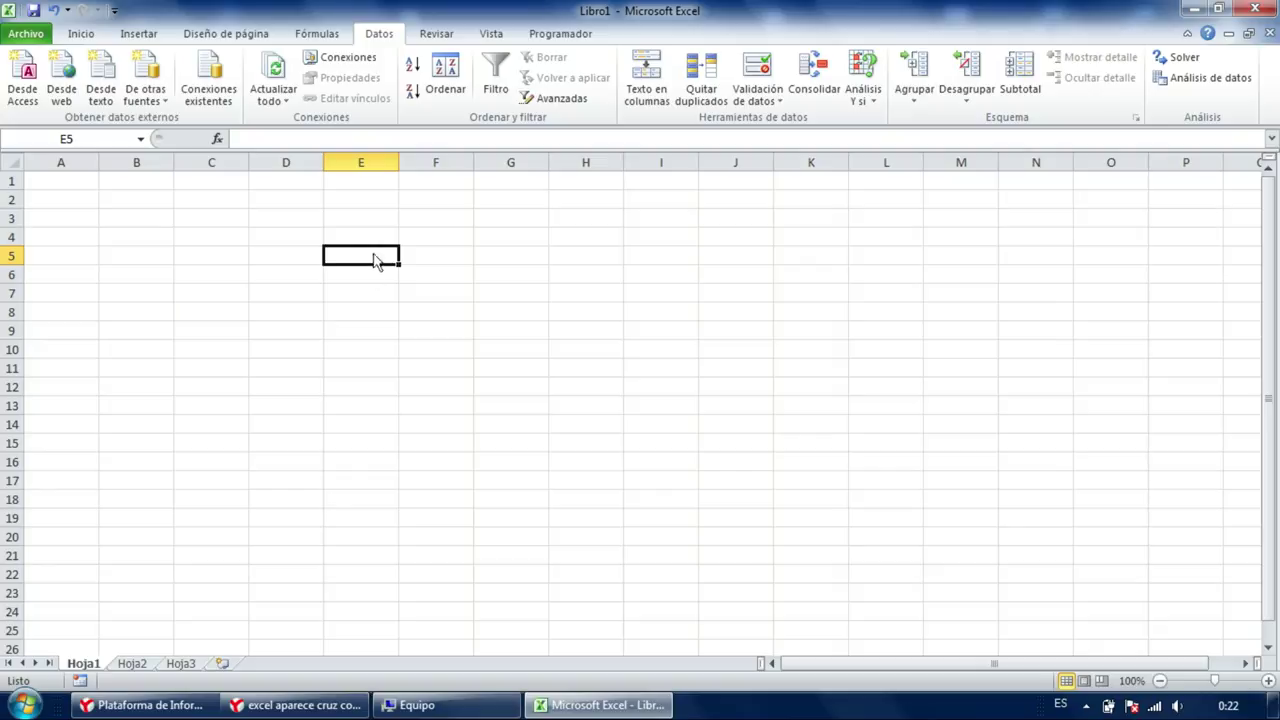
Enter 12 in cell A1.
{"action": "left_click_drag", "start_coordinate": [58, 180], "coordinate": [60, 368]}
{"action": "left_click", "coordinate": [50, 142]}
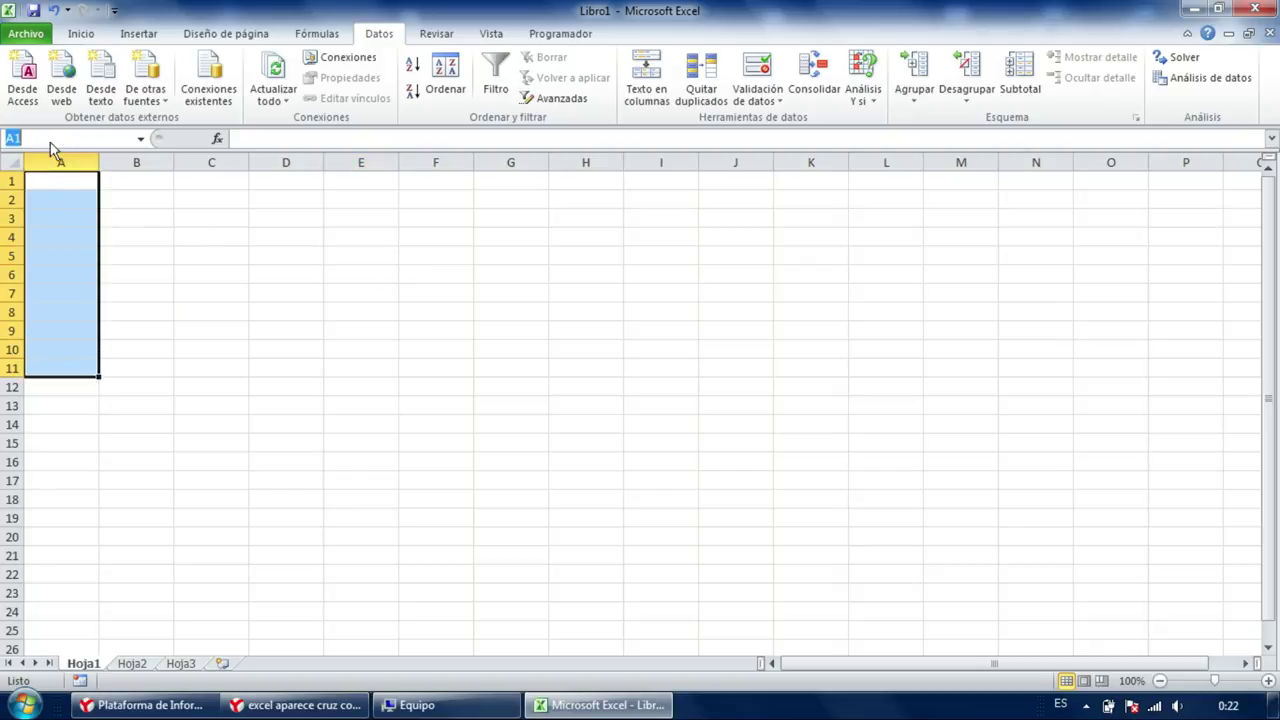
{"action": "key", "text": "Return"}
{"action": "type", "text": "1"}
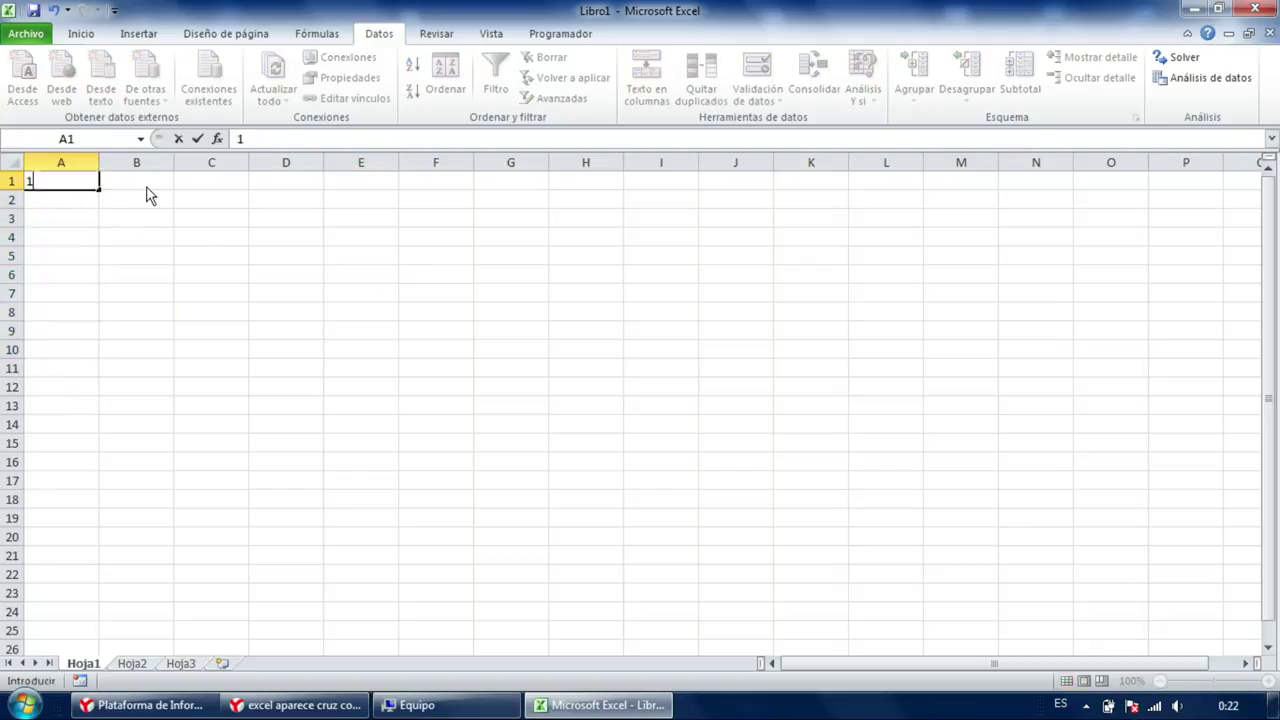
{"action": "type", "text": "2"}
{"action": "key", "text": "Return"}
Fill =A1+3 into A2:A11 with Ctrl+Enter, producing 15 through 42.
{"action": "type", "text": "=A1"}
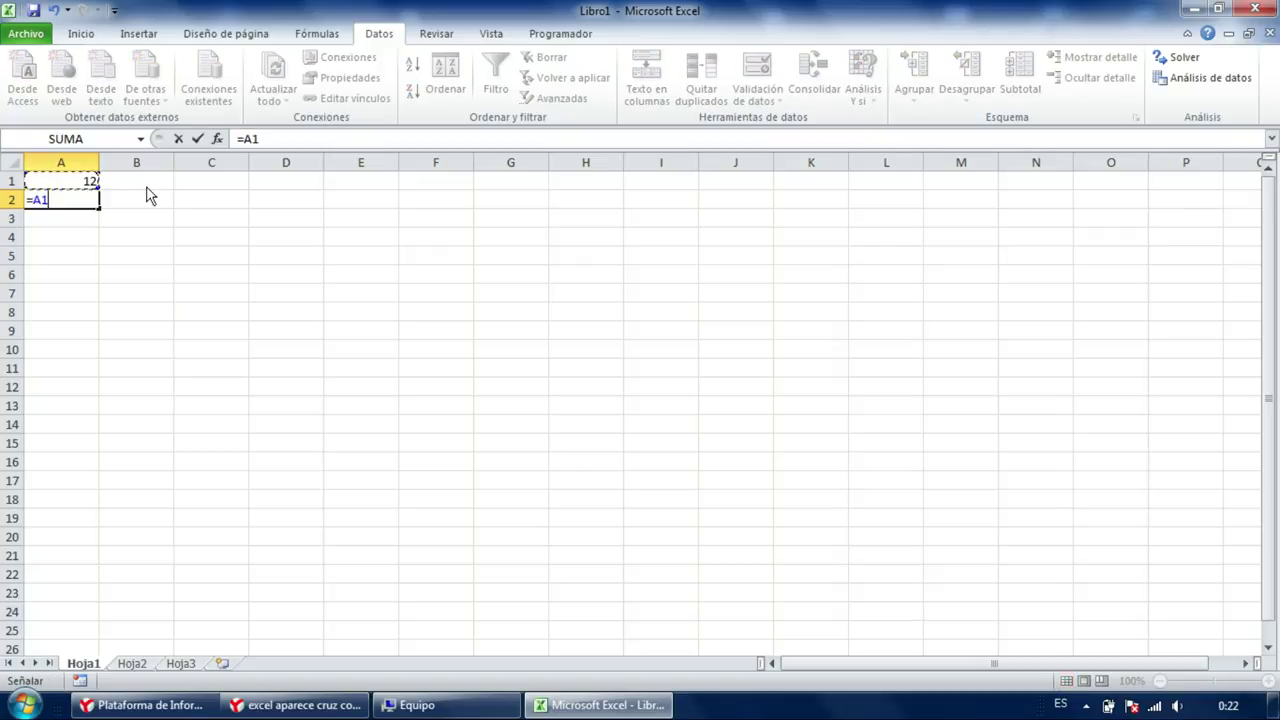
{"action": "type", "text": "+3"}
{"action": "key", "text": "Return"}
{"action": "key", "text": "Up"}
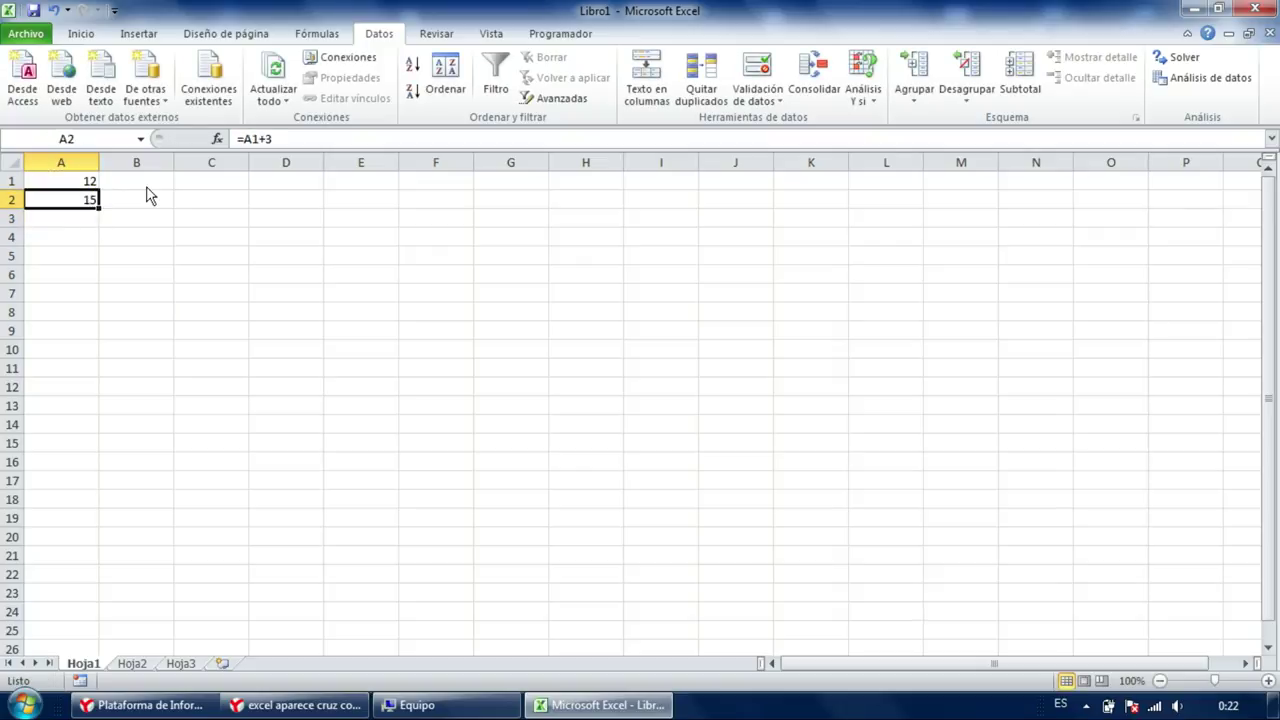
{"action": "key", "text": "shift+Down"}
{"action": "key", "text": "shift+Down"}
{"action": "key", "text": "shift+Down"}
{"action": "key", "text": "shift+Down"}
{"action": "key", "text": "shift+Down"}
{"action": "key", "text": "shift+Down"}
{"action": "key", "text": "shift+Down"}
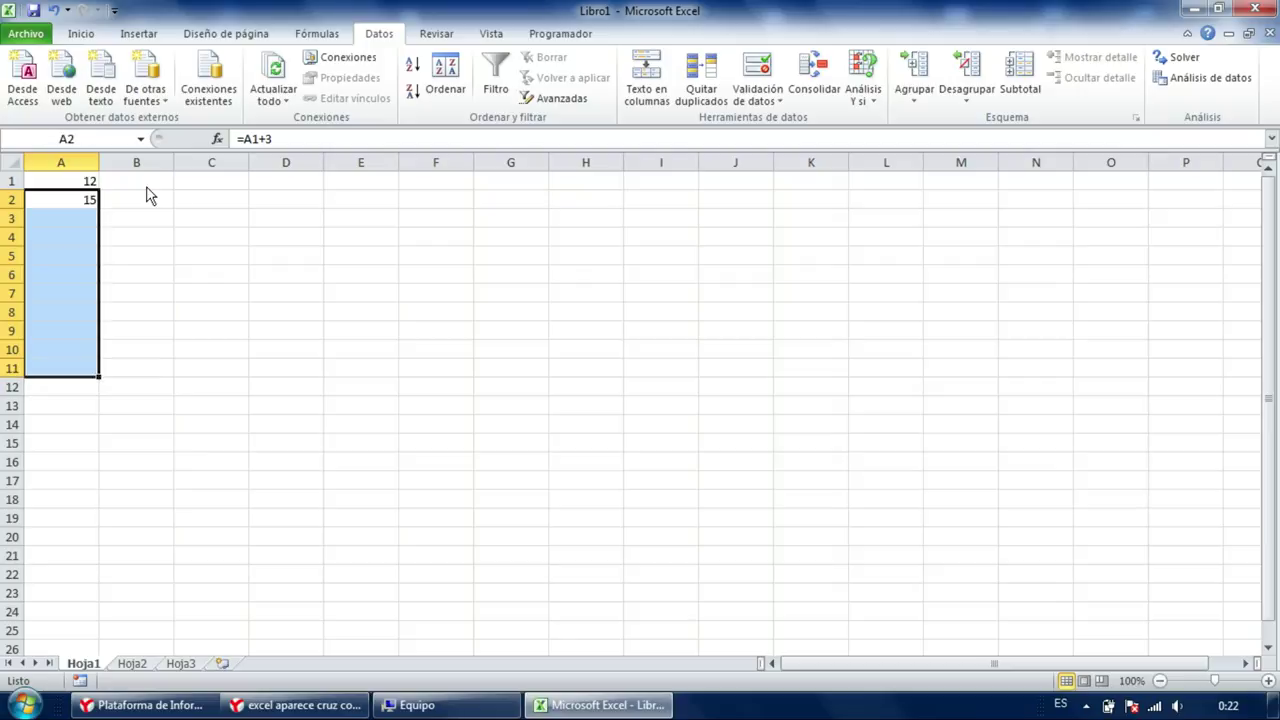
{"action": "key", "text": "F2"}
{"action": "key", "text": "ctrl+Return"}
{"action": "left_click", "coordinate": [152, 199]}
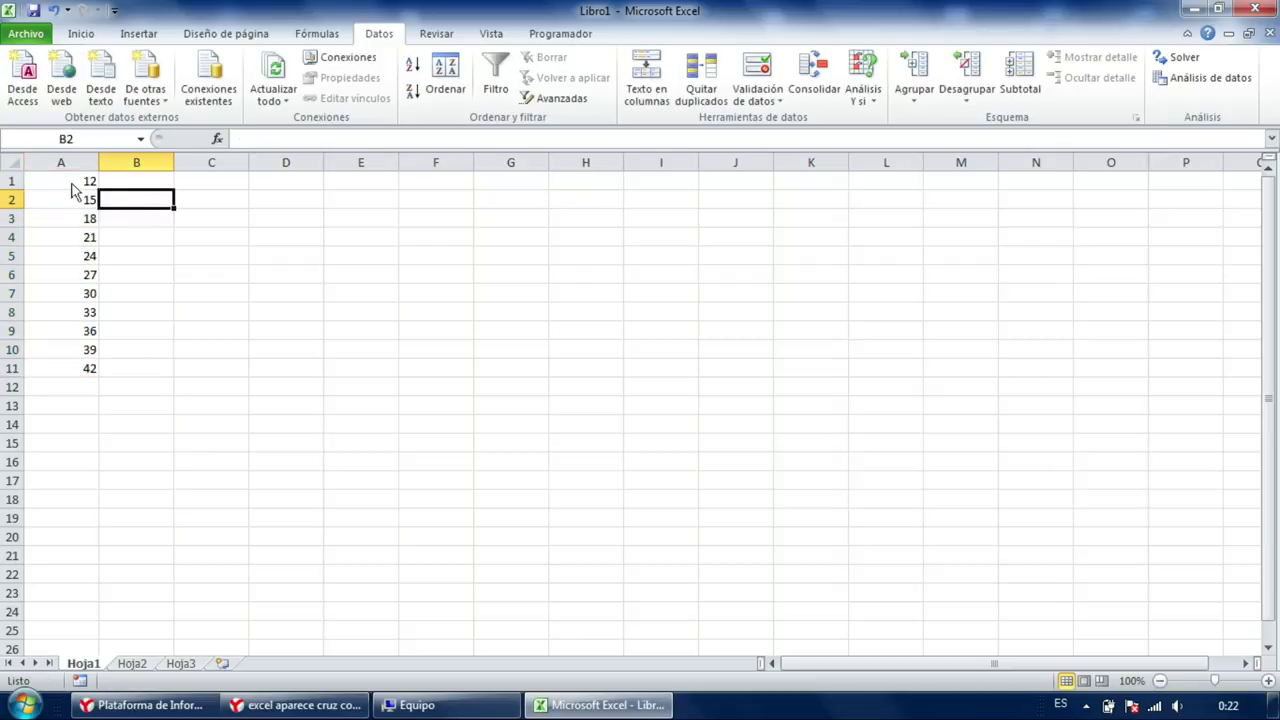
Copy A1:A11, then cancel the pending copy with Esc.
{"action": "left_click_drag", "start_coordinate": [74, 182], "coordinate": [80, 370]}
{"action": "key", "text": "ctrl+c"}
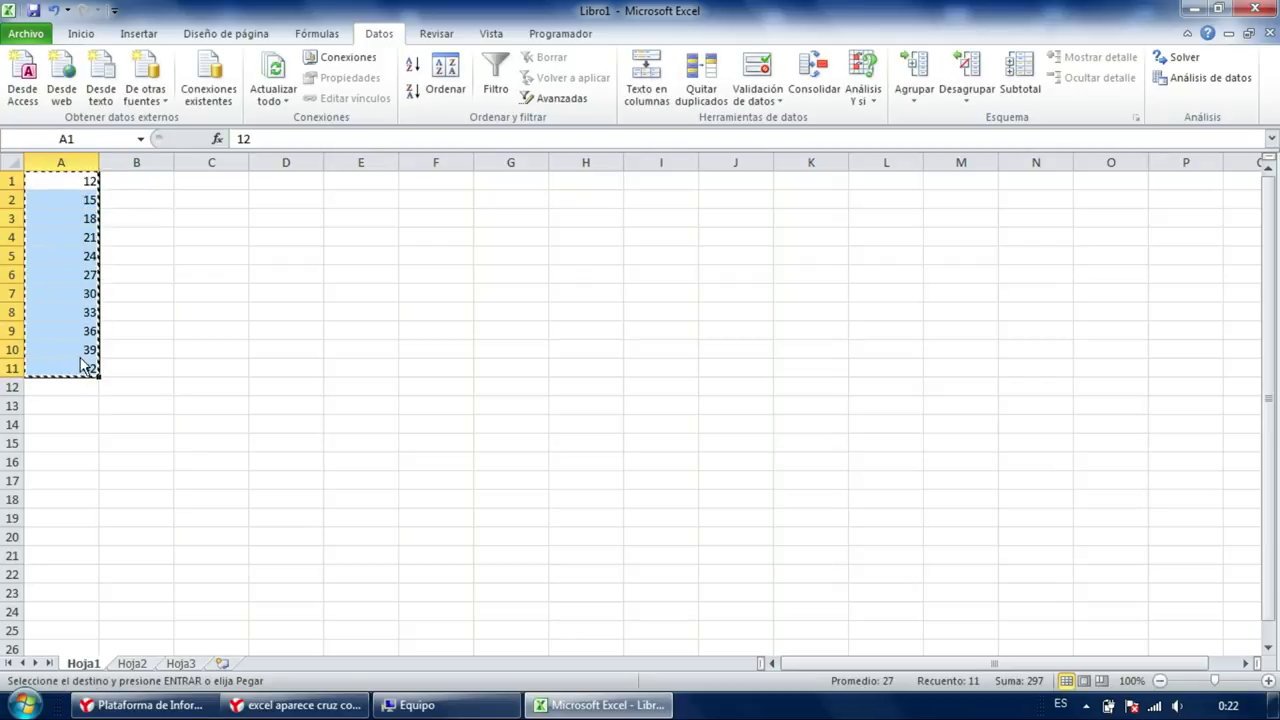
{"action": "key", "text": "shift+F10"}
{"action": "key", "text": "v"}
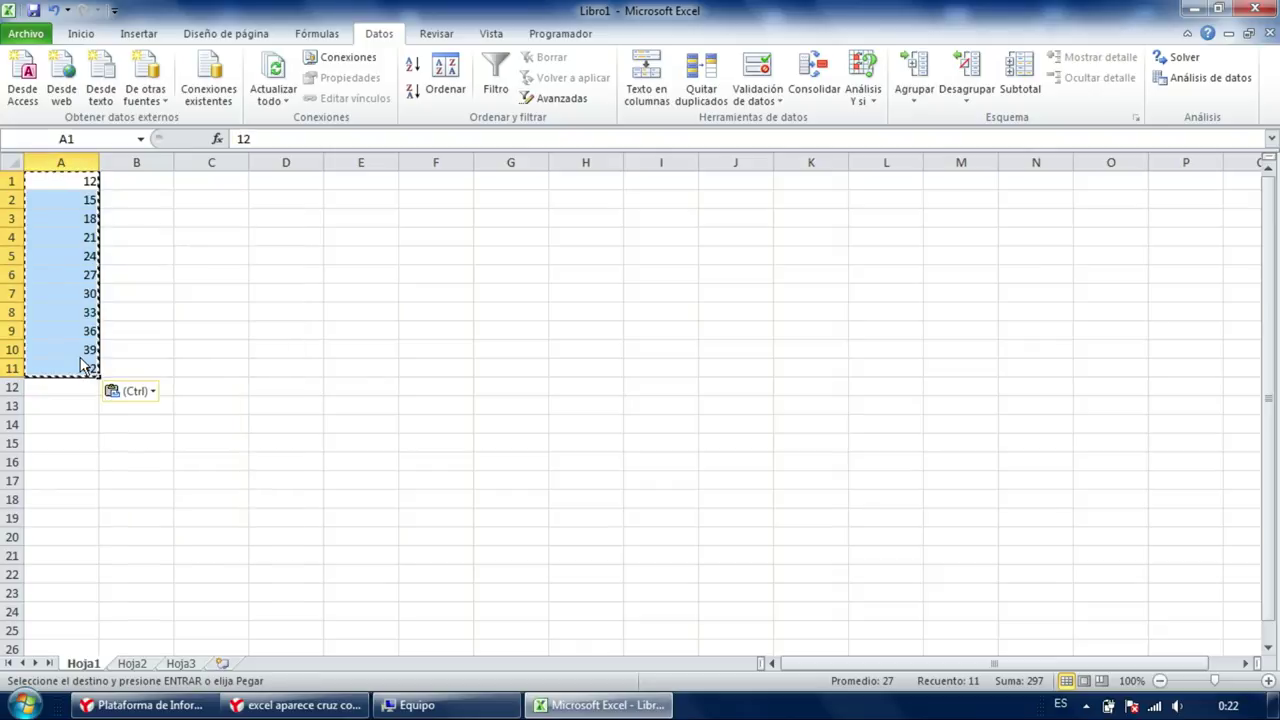
{"action": "key", "text": "Escape"}
{"action": "left_click", "coordinate": [183, 276]}
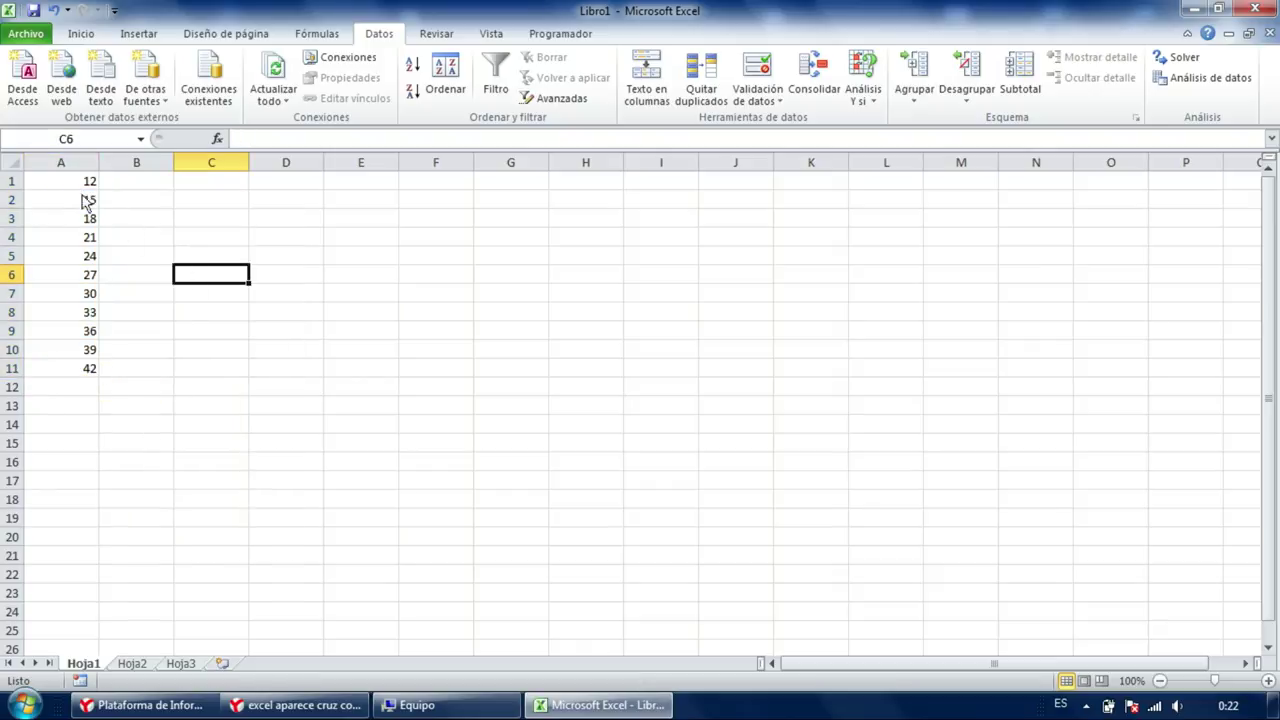
Name the range A1:A11 zx through Definir nombre.
{"action": "left_click_drag", "start_coordinate": [82, 182], "coordinate": [80, 368]}
{"action": "right_click", "coordinate": [64, 276]}
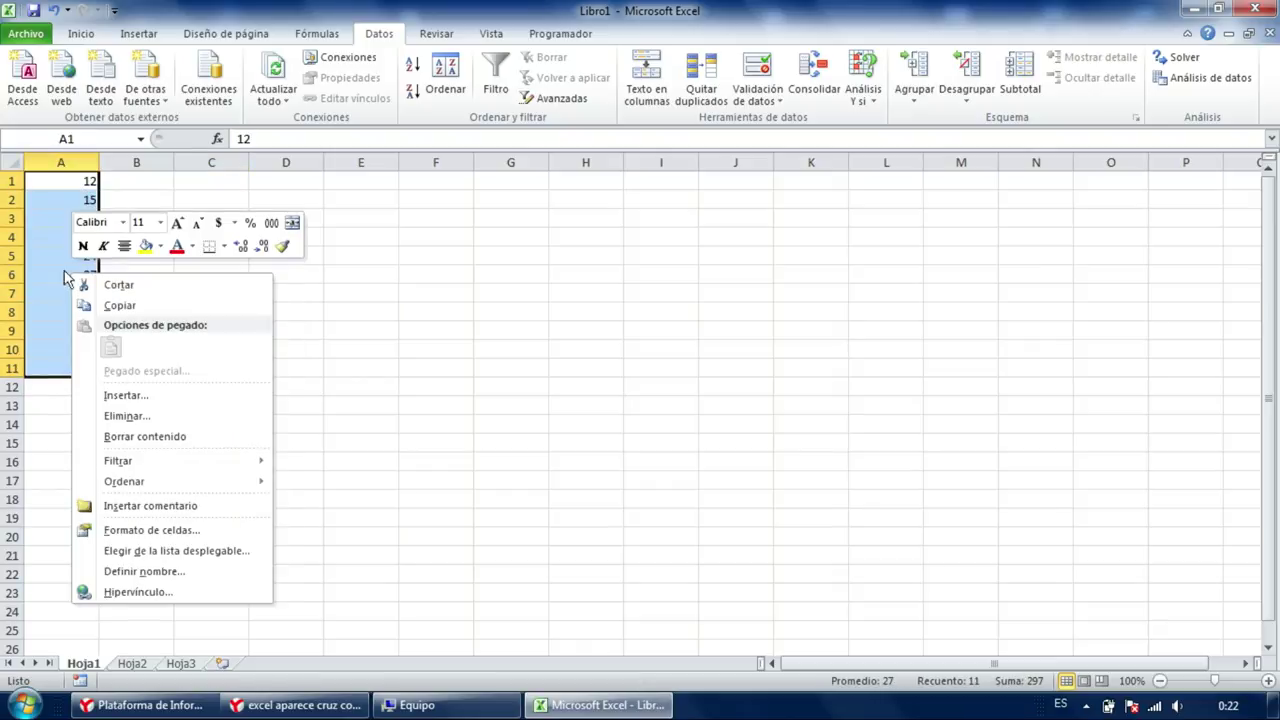
{"action": "left_click", "coordinate": [143, 575]}
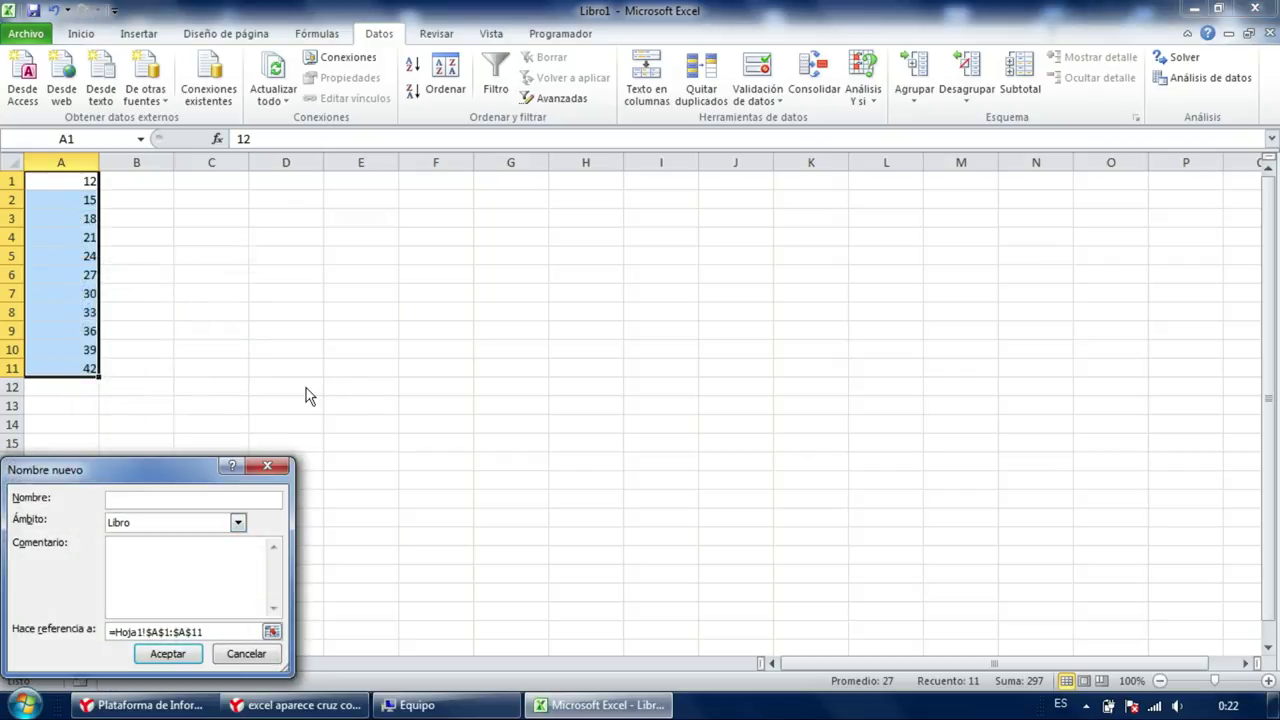
{"action": "type", "text": "zx"}
{"action": "key", "text": "Return"}
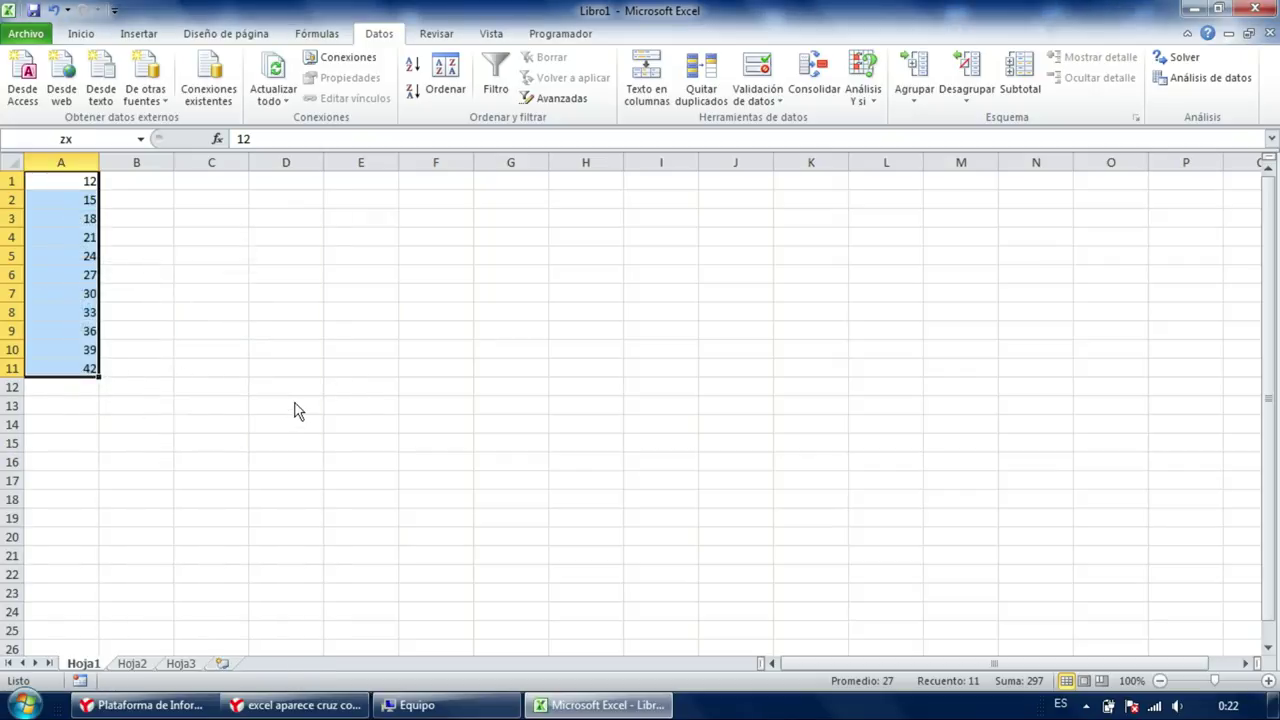
Check zx in the Administrador de nombres, then select cell D4.
{"action": "left_click", "coordinate": [322, 38]}
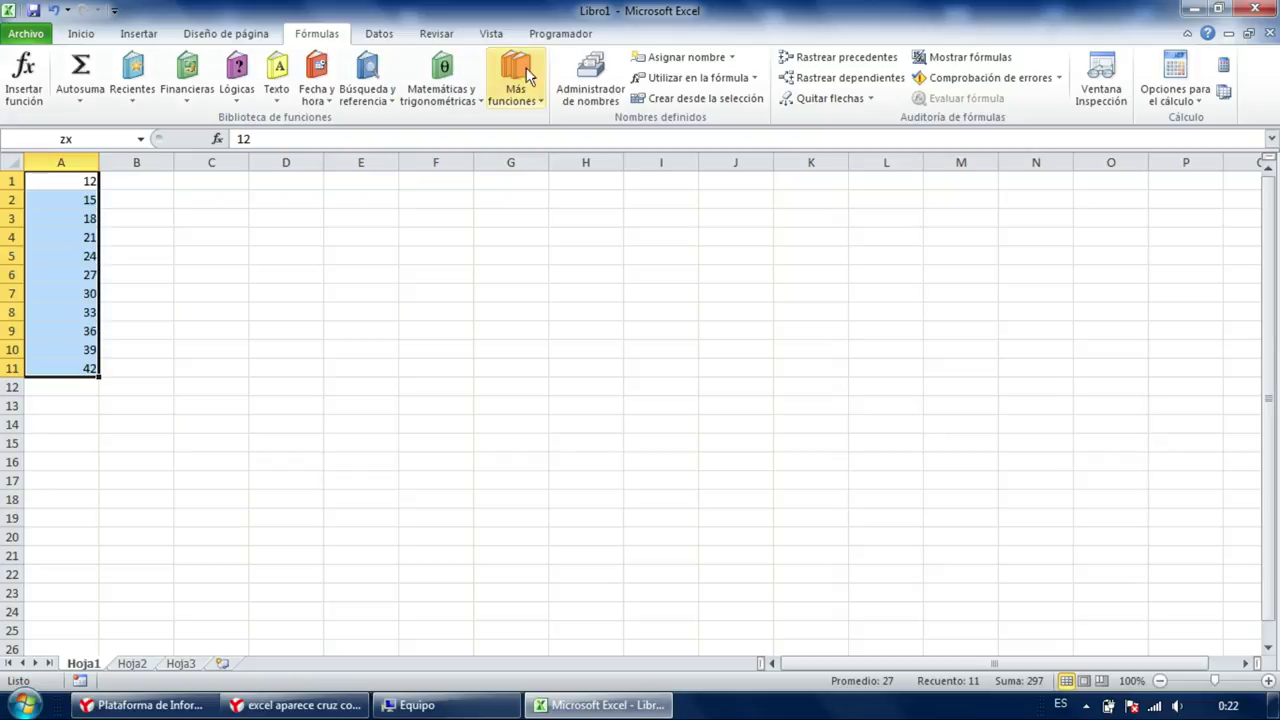
{"action": "left_click", "coordinate": [577, 79]}
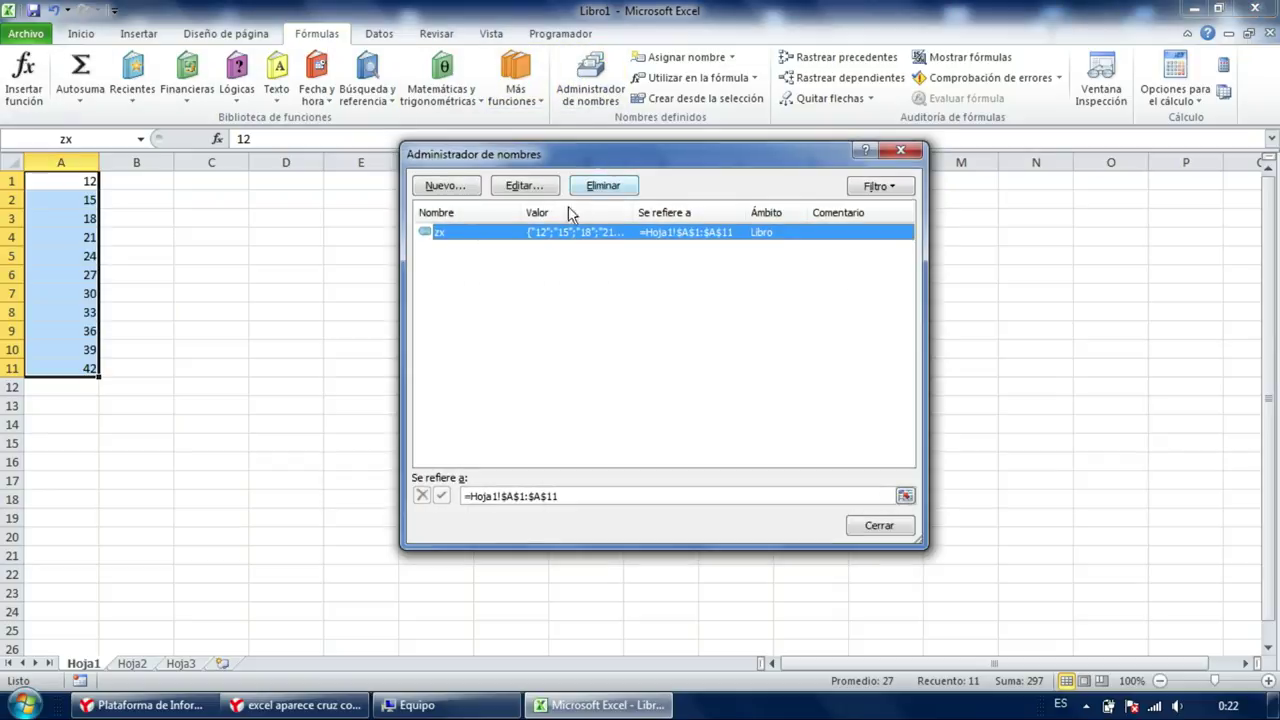
{"action": "left_click", "coordinate": [900, 151]}
{"action": "left_click", "coordinate": [314, 242]}
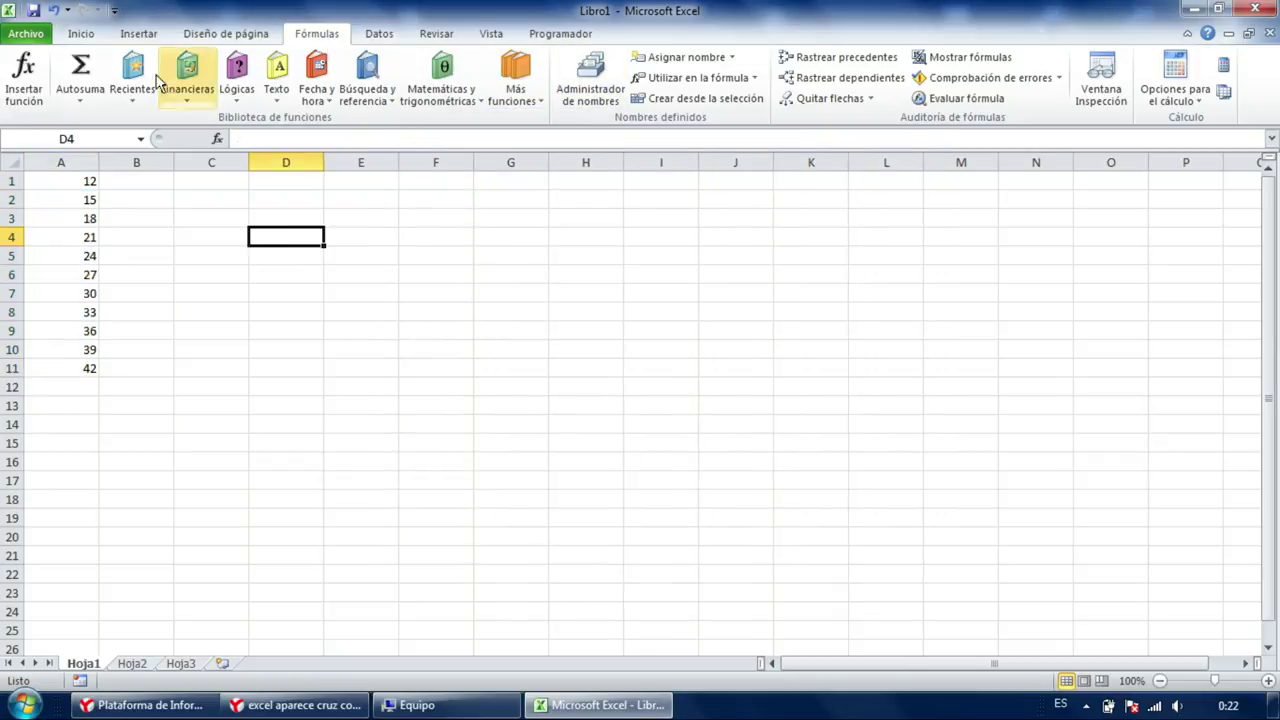
{"action": "left_click", "coordinate": [81, 33]}
Fill cell D4 with yellow.
{"action": "left_click", "coordinate": [285, 91]}
{"action": "left_click", "coordinate": [430, 311]}
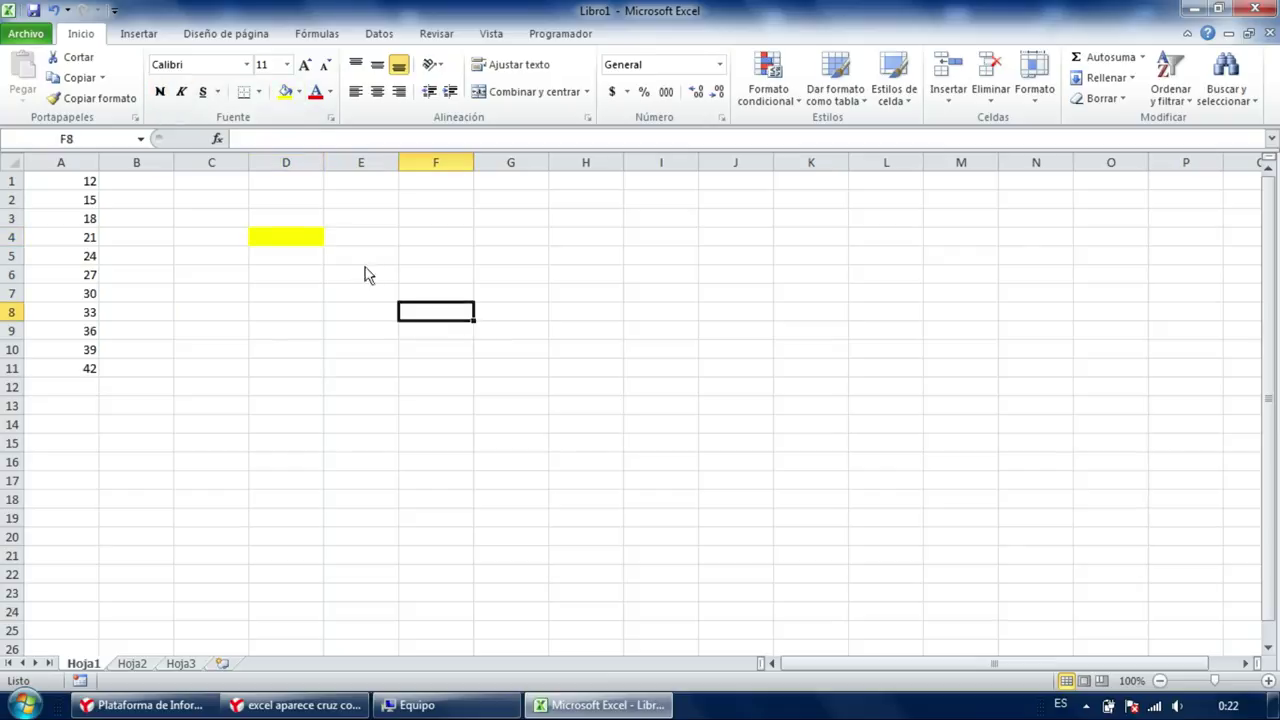
{"action": "left_click", "coordinate": [271, 243]}
Give D4 a Lista validation with source =zx (A1:A11).
{"action": "left_click", "coordinate": [386, 38]}
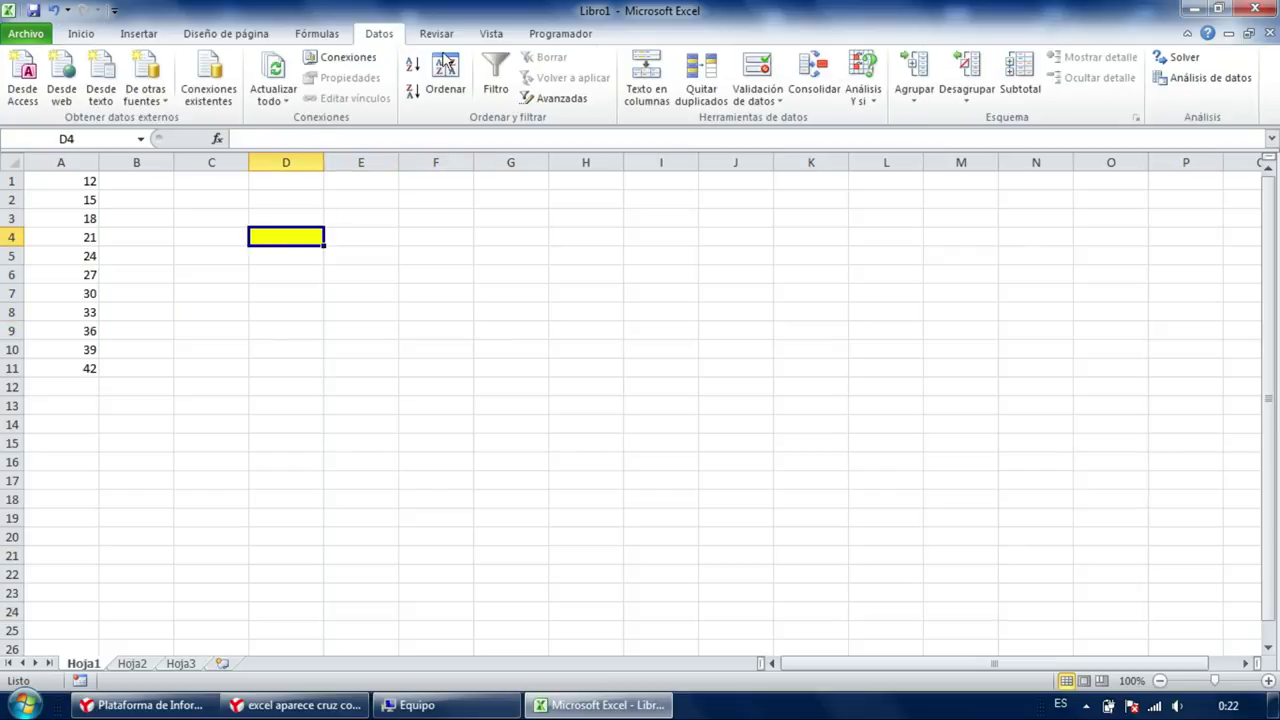
{"action": "left_click", "coordinate": [760, 70]}
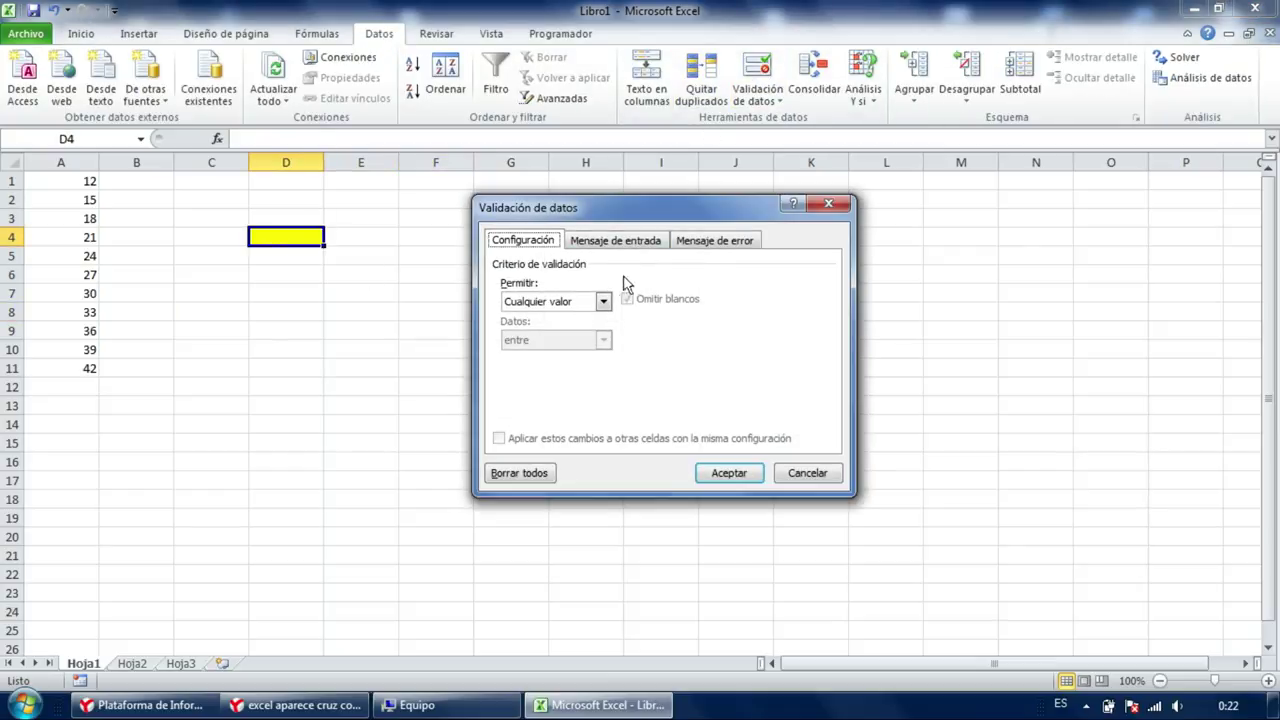
{"action": "left_click", "coordinate": [603, 301]}
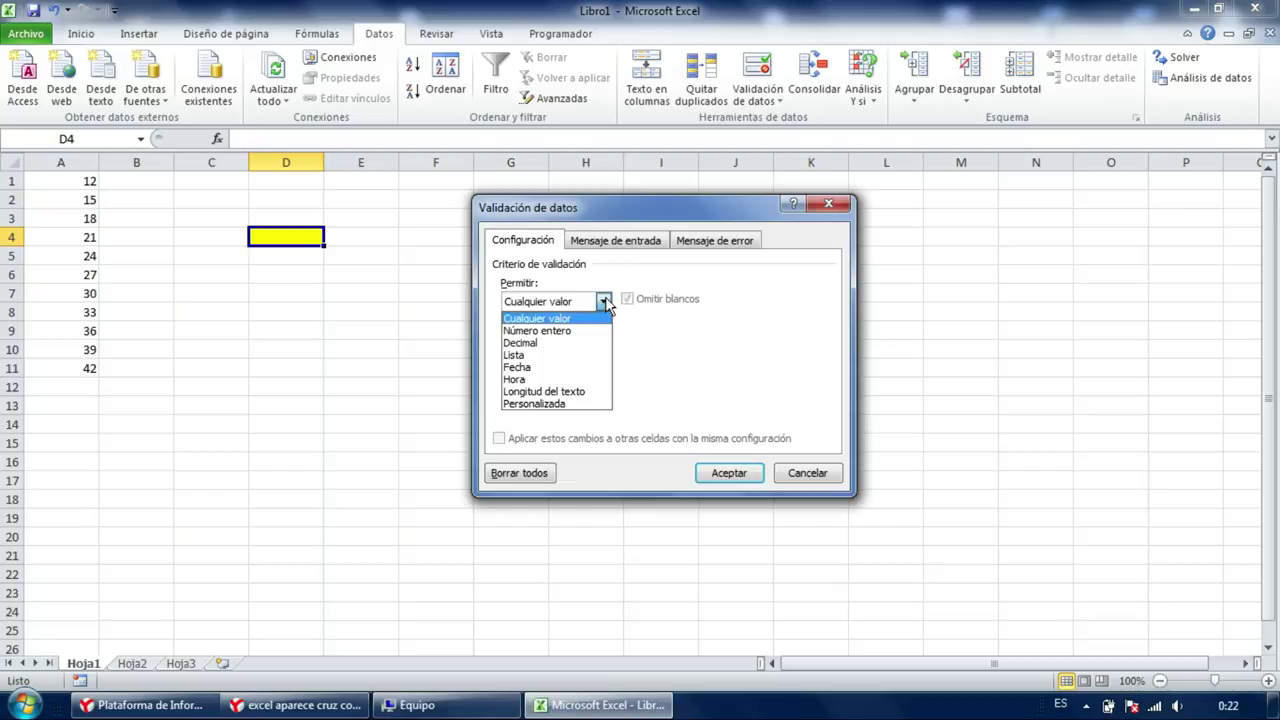
{"action": "left_click", "coordinate": [520, 356]}
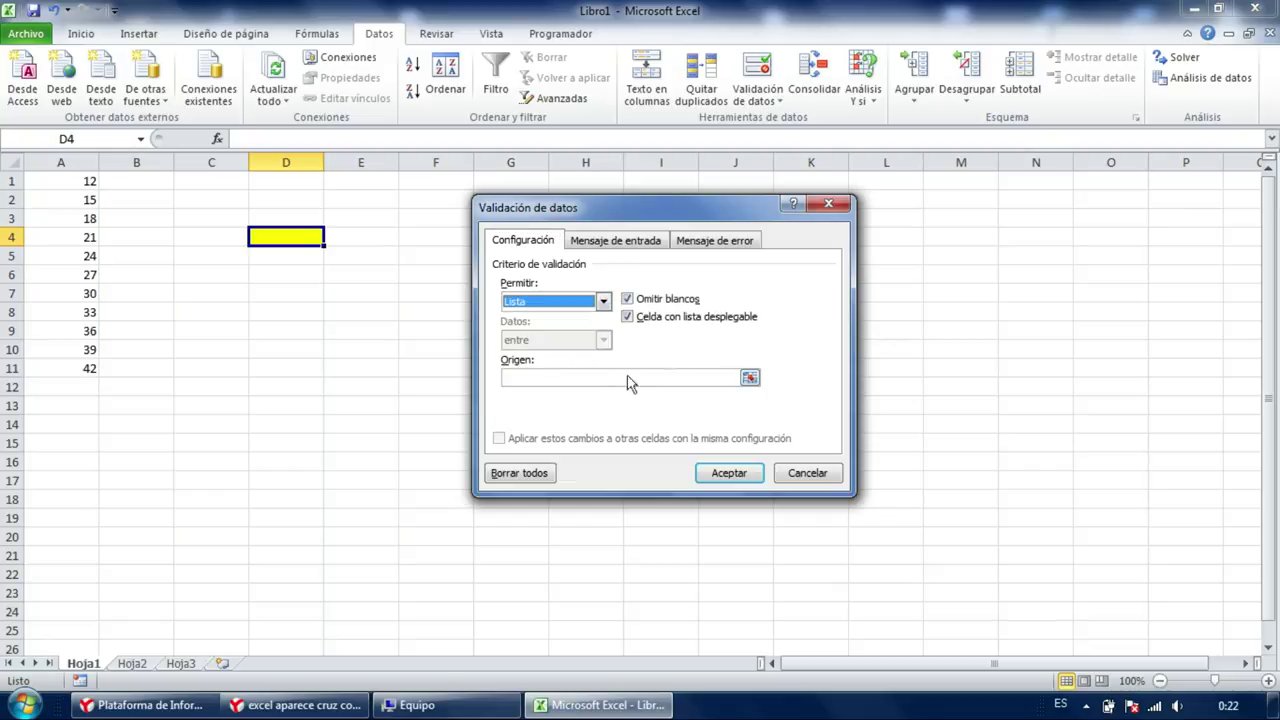
{"action": "left_click", "coordinate": [605, 378]}
{"action": "left_click_drag", "start_coordinate": [66, 183], "coordinate": [66, 370]}
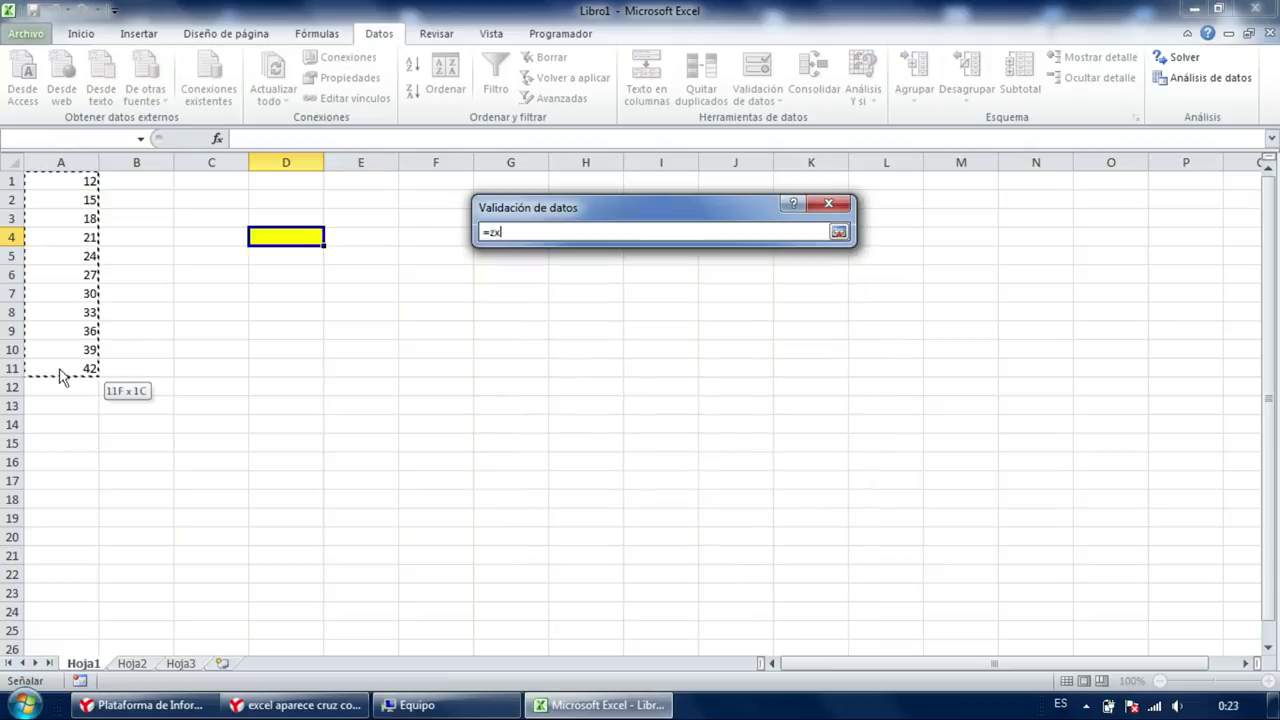
{"action": "left_click", "coordinate": [543, 379]}
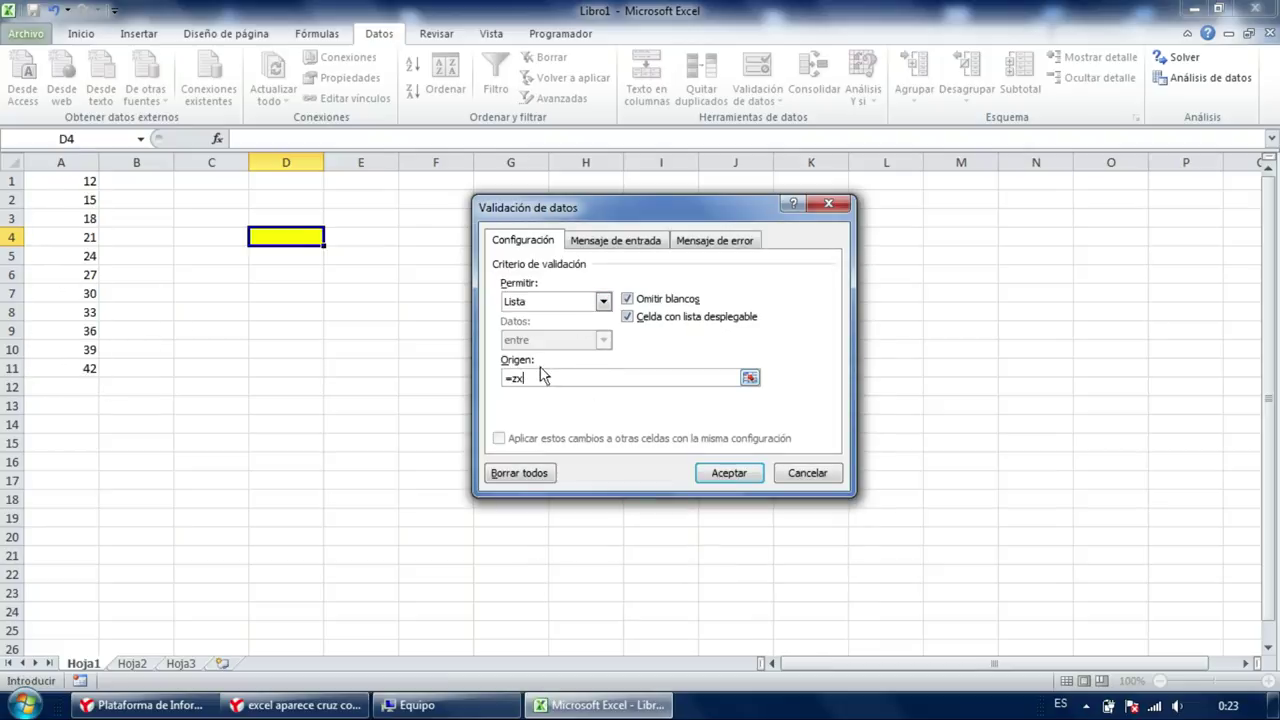
{"action": "left_click", "coordinate": [716, 245]}
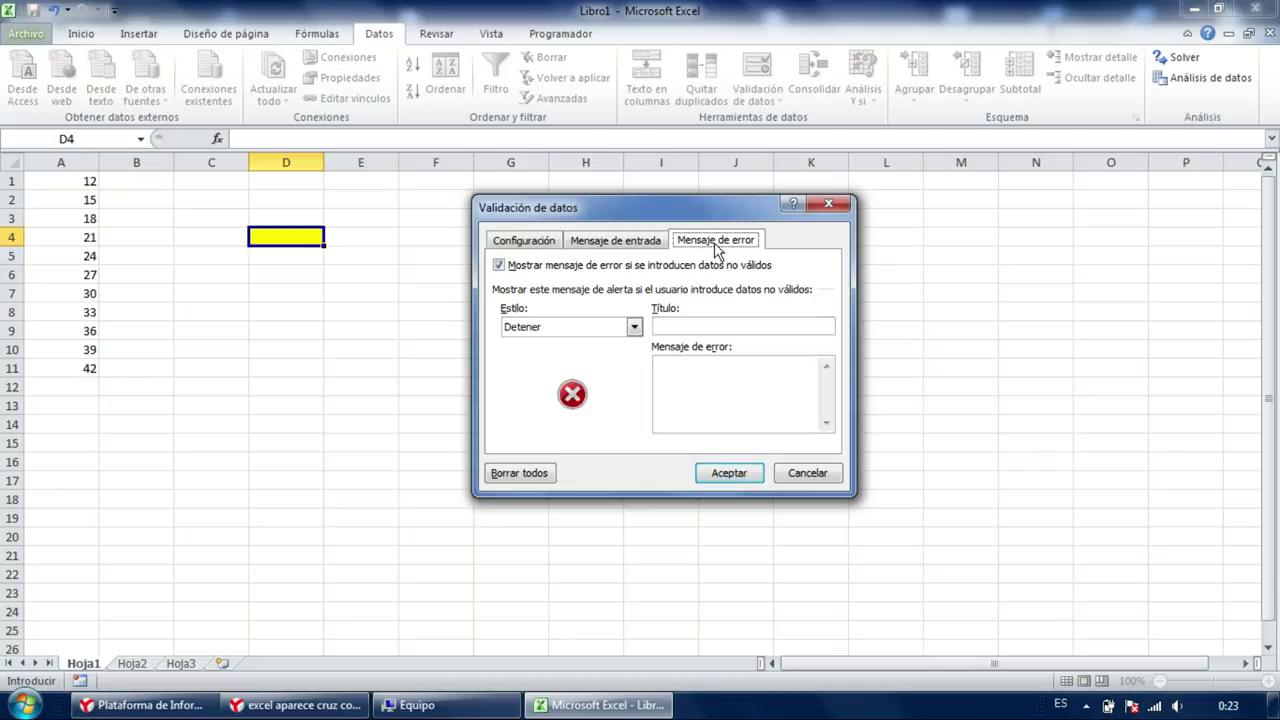
{"action": "left_click", "coordinate": [541, 245]}
{"action": "left_click", "coordinate": [723, 474]}
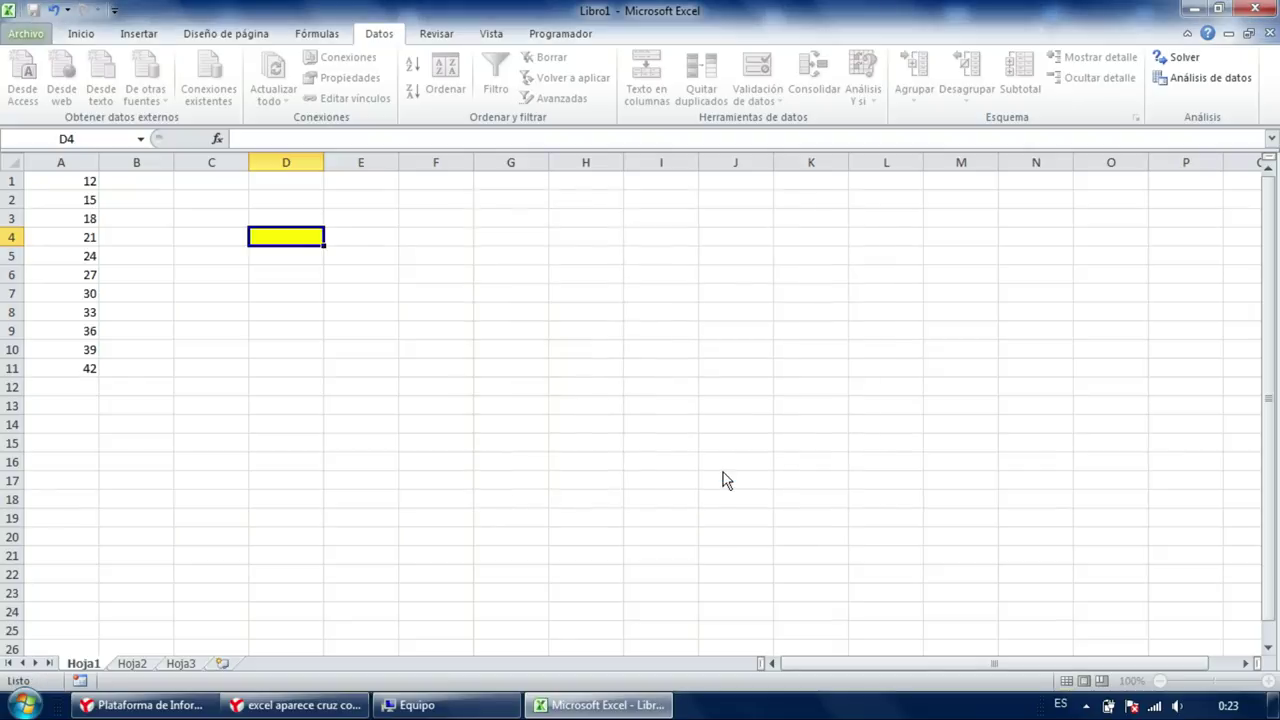
{"action": "left_click", "coordinate": [433, 340]}
Open D4's dropdown to preview the column A values, then close it.
{"action": "left_click", "coordinate": [287, 237]}
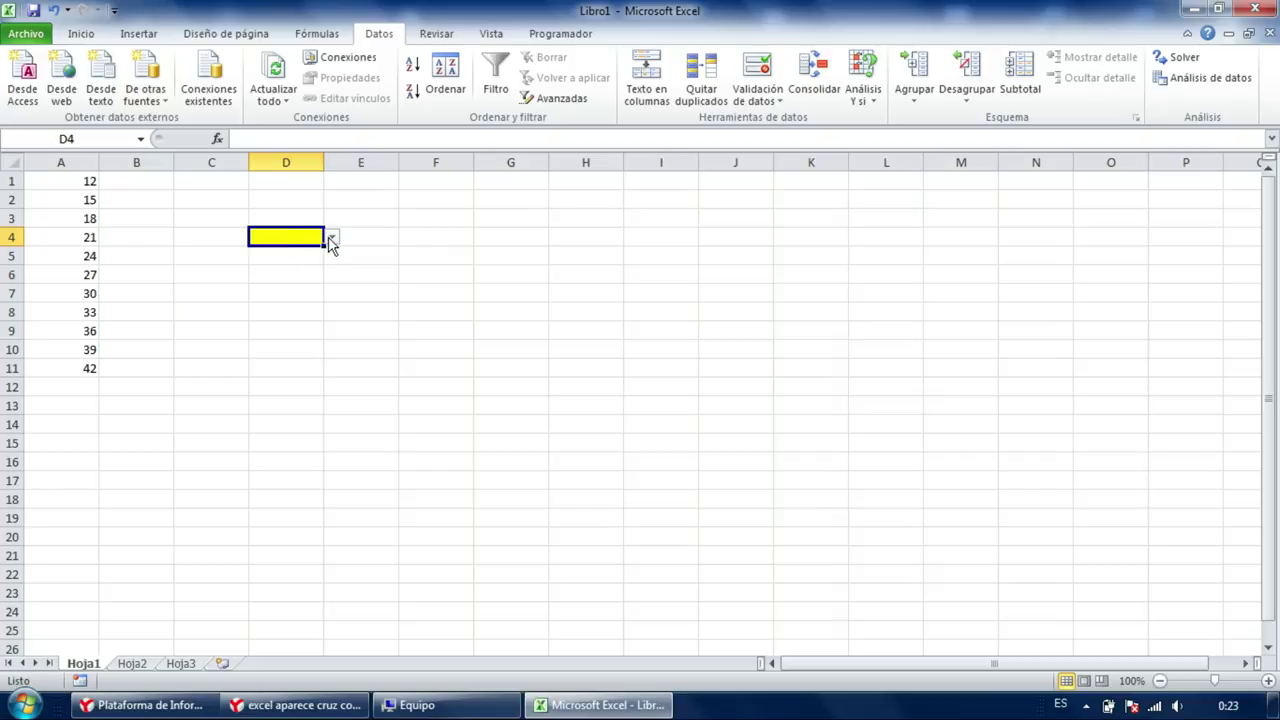
{"action": "left_click", "coordinate": [331, 238]}
{"action": "mouse_move", "coordinate": [331, 270]}
{"action": "left_mouse_down"}
{"action": "mouse_move", "coordinate": [329, 284]}
{"action": "mouse_move", "coordinate": [65, 293]}
{"action": "left_mouse_up"}
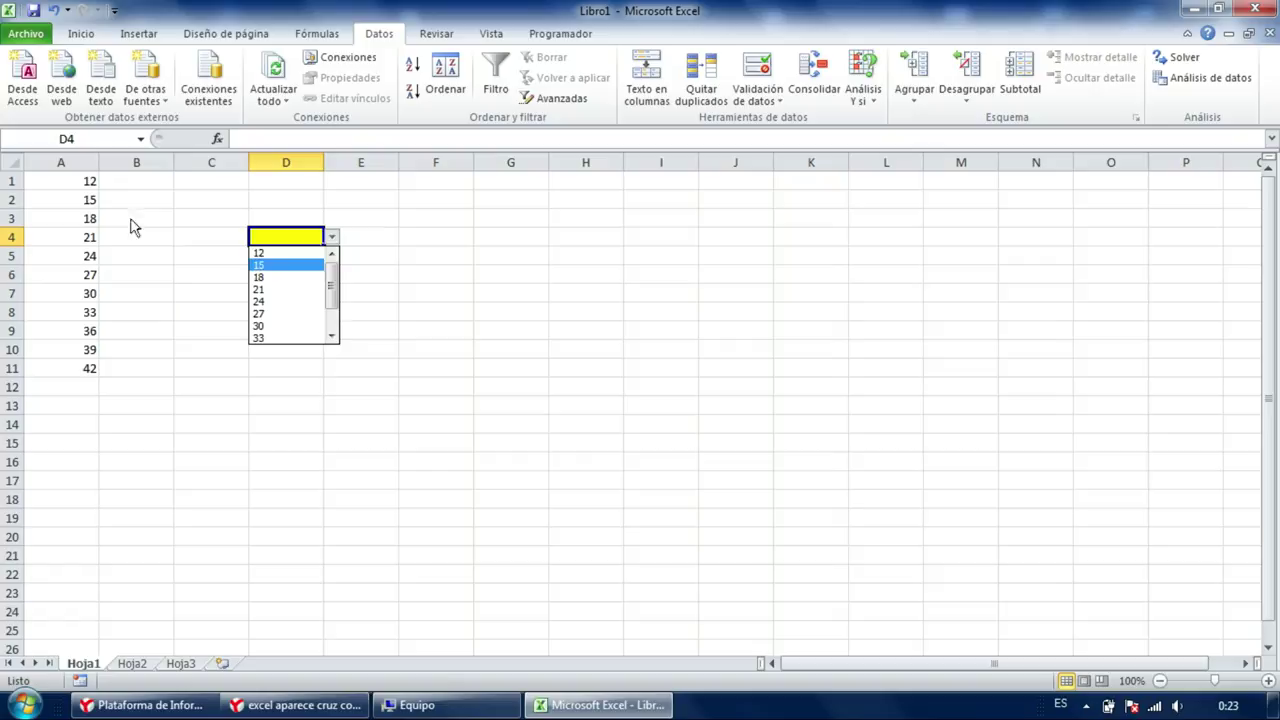
{"action": "left_click", "coordinate": [65, 293]}
{"action": "left_click_drag", "start_coordinate": [83, 181], "coordinate": [89, 350]}
{"action": "left_click", "coordinate": [268, 244]}
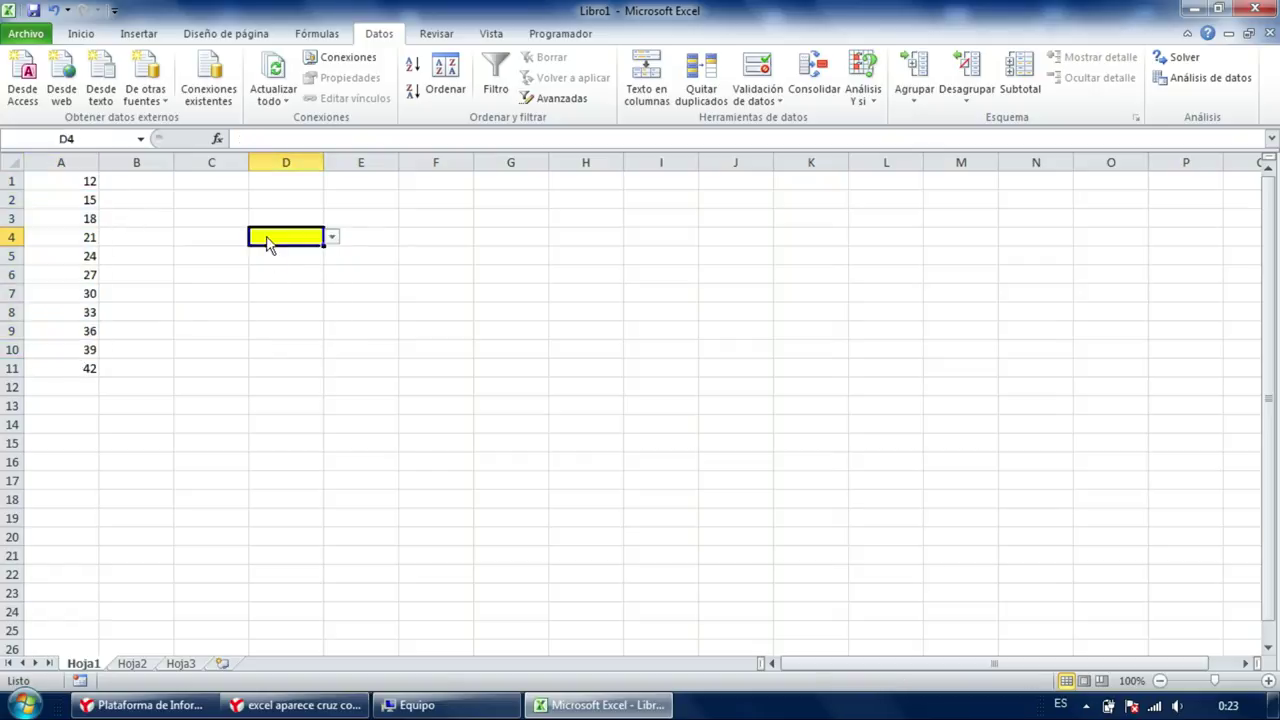
Pick 21, then 36 from D4's dropdown.
{"action": "left_click", "coordinate": [331, 238]}
{"action": "left_click", "coordinate": [276, 286]}
{"action": "left_click", "coordinate": [331, 238]}
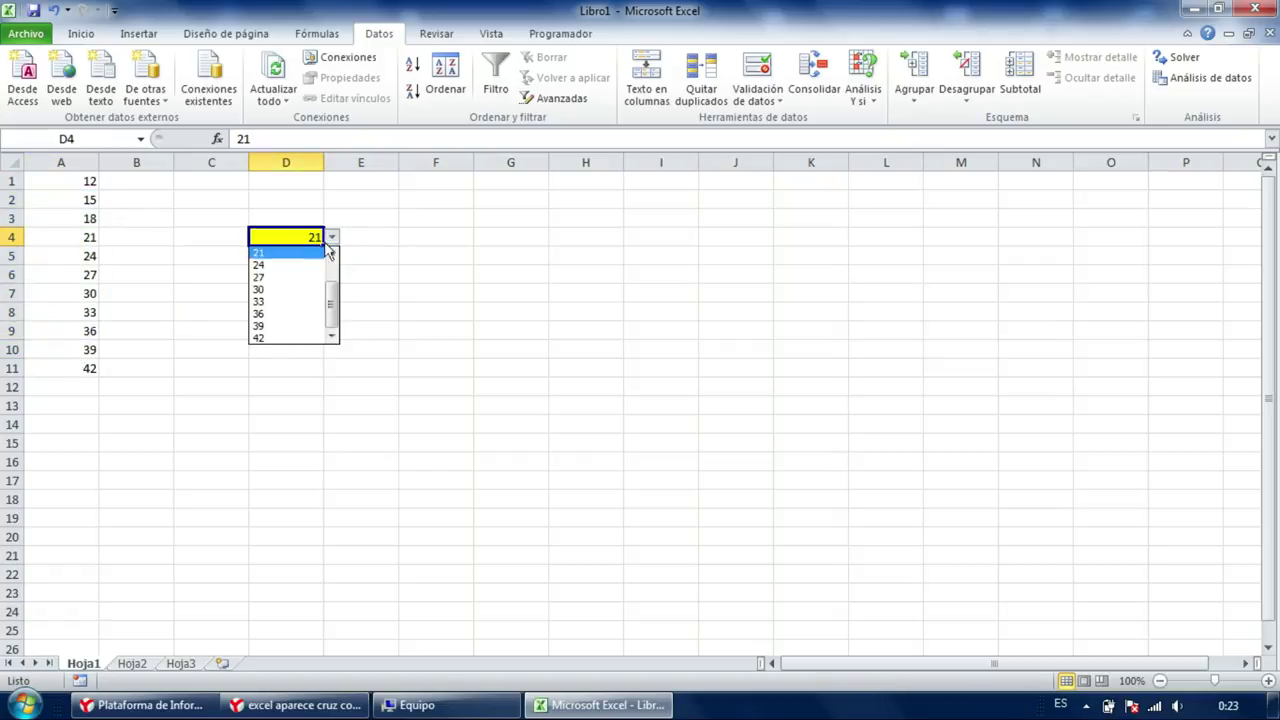
{"action": "left_click", "coordinate": [300, 313]}
{"action": "left_click", "coordinate": [337, 244]}
Pick 39, then 42 from D4's dropdown and reopen the list to check.
{"action": "left_click", "coordinate": [316, 240]}
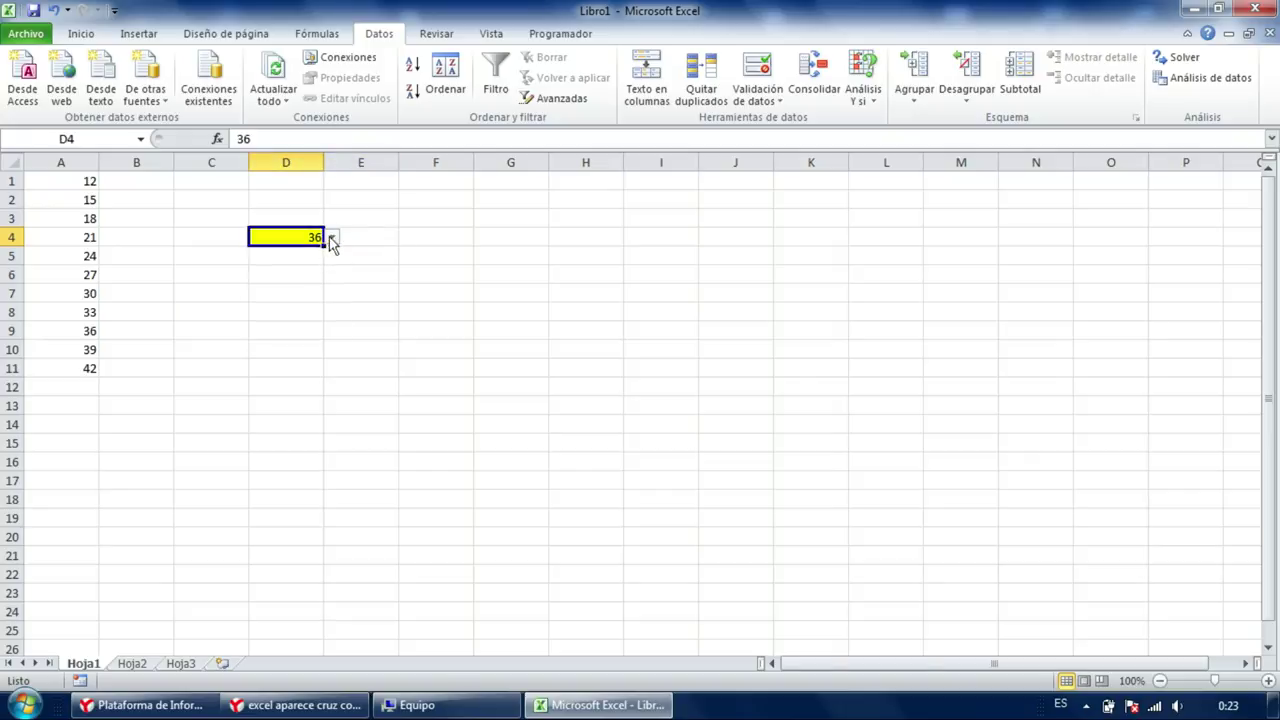
{"action": "left_click", "coordinate": [331, 238]}
{"action": "left_click", "coordinate": [286, 326]}
{"action": "left_click", "coordinate": [333, 243]}
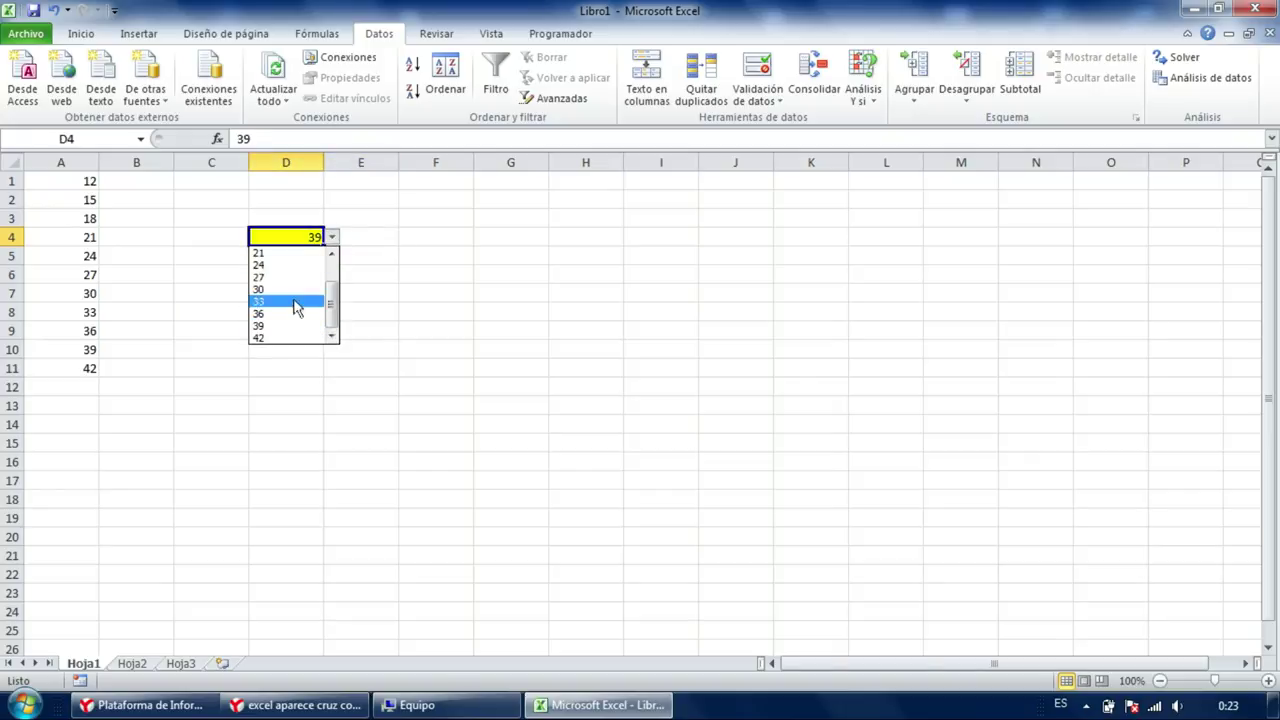
{"action": "left_click", "coordinate": [281, 337]}
{"action": "left_click", "coordinate": [360, 282]}
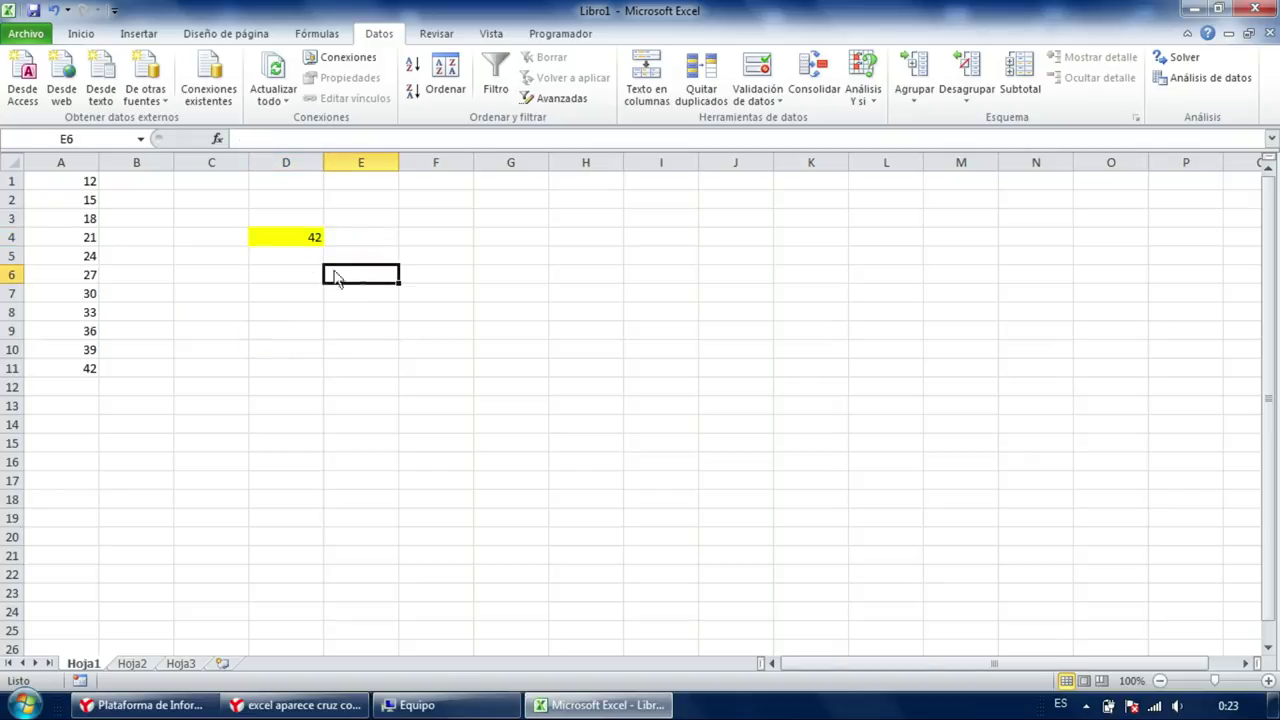
{"action": "left_click", "coordinate": [287, 244]}
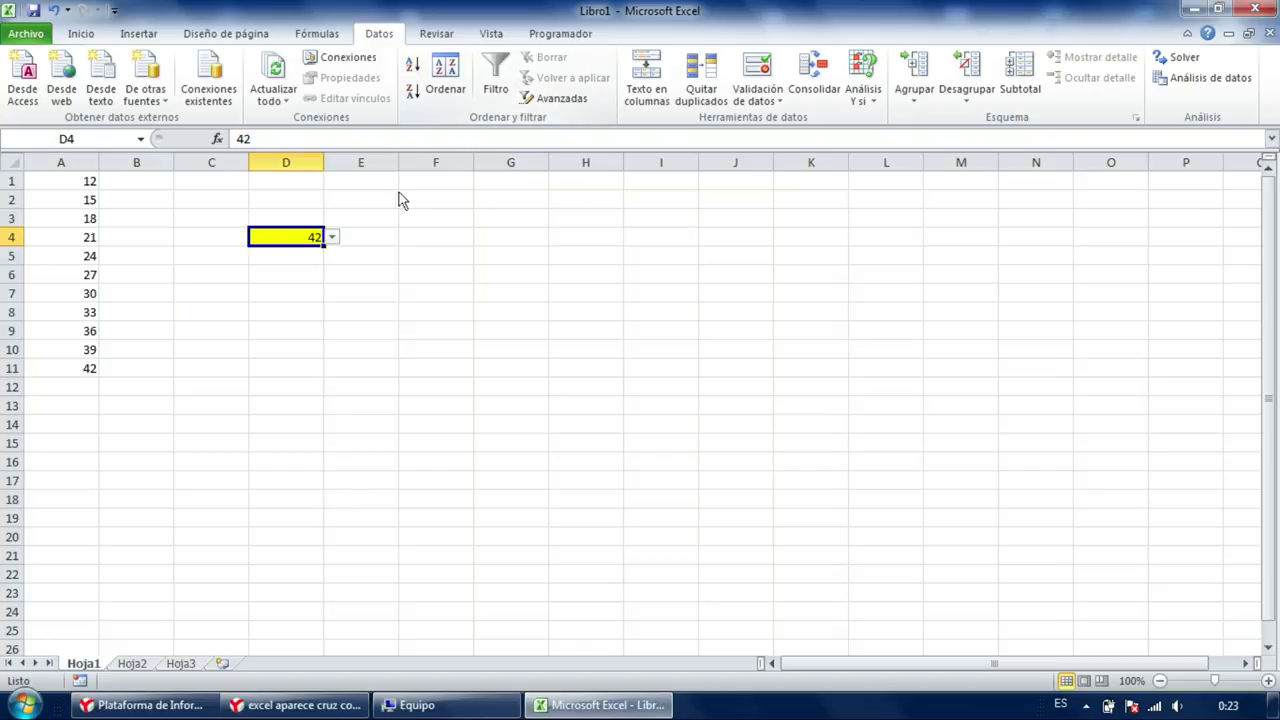
{"action": "left_click", "coordinate": [333, 240]}
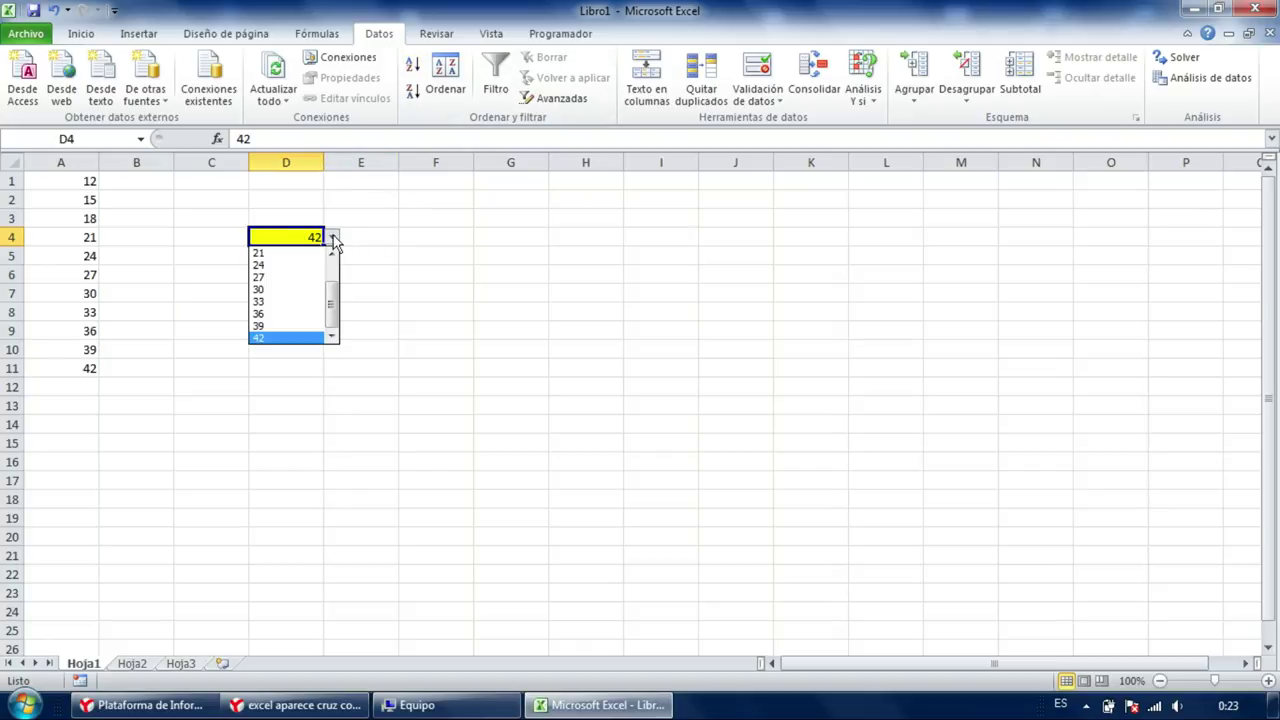
Turn off D4's error alert on the Mensaje de error tab of Validación de datos.
{"action": "left_click", "coordinate": [333, 243]}
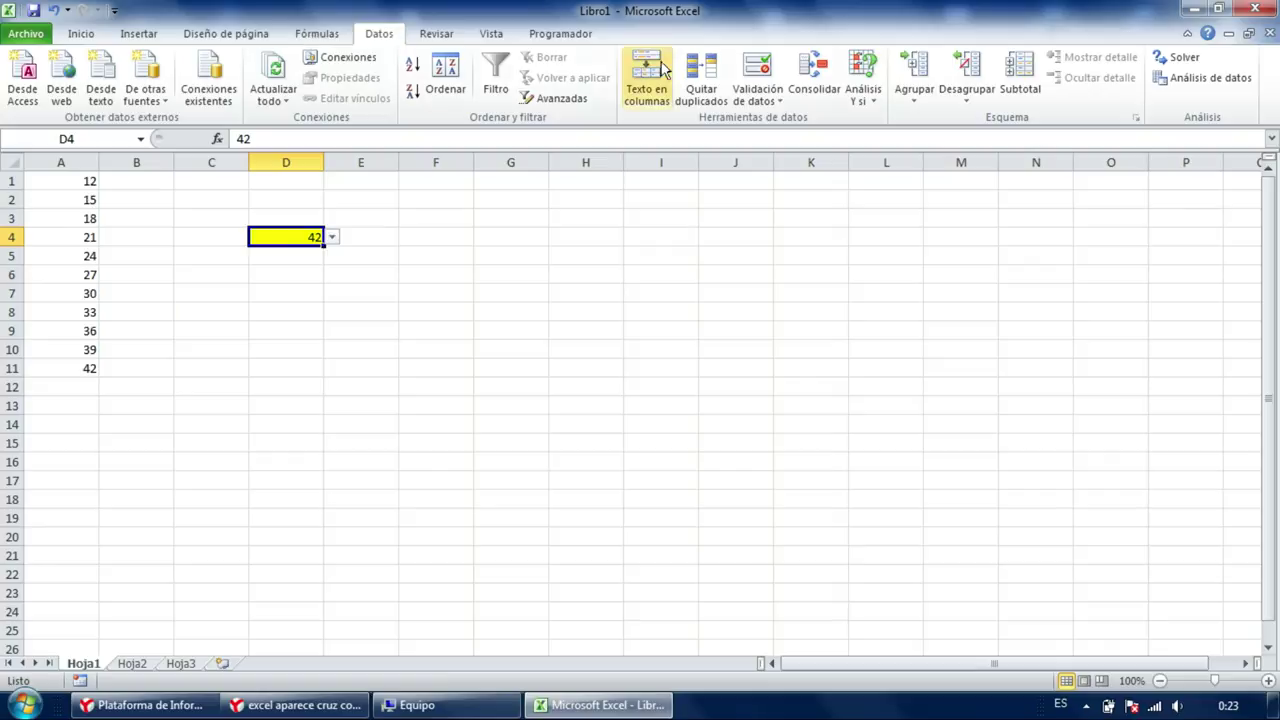
{"action": "left_click", "coordinate": [757, 68]}
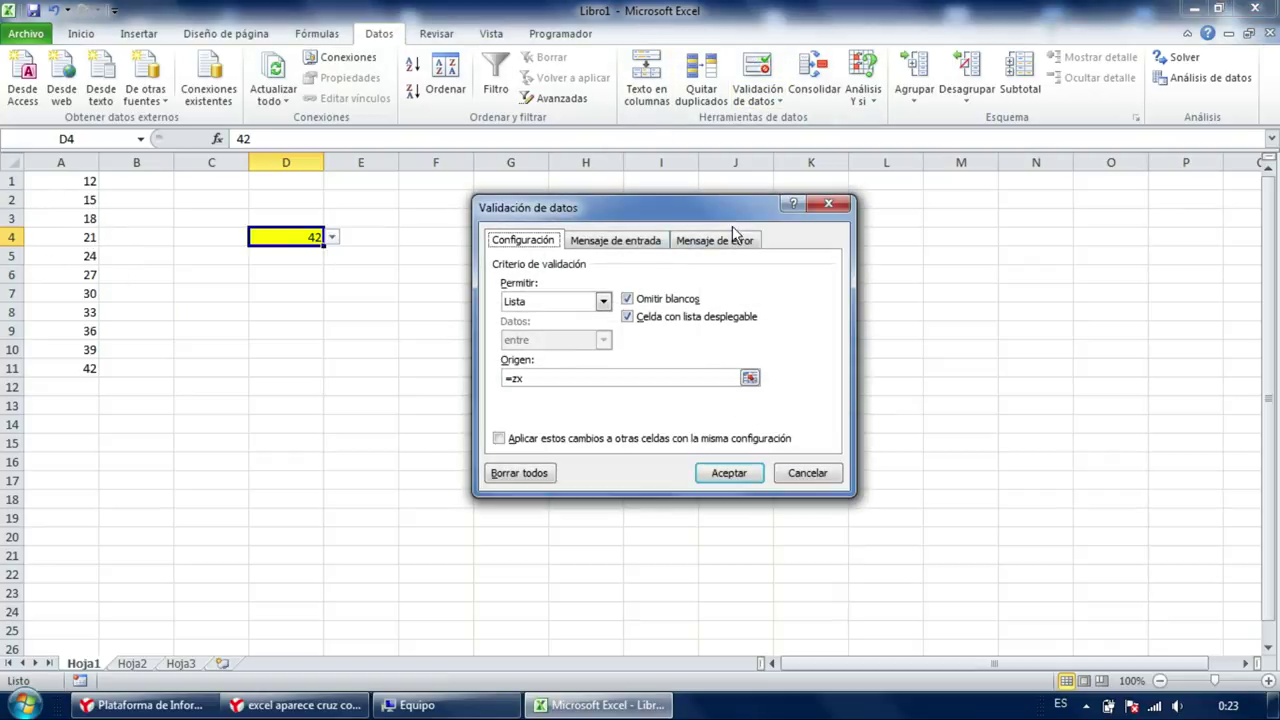
{"action": "left_click", "coordinate": [730, 246]}
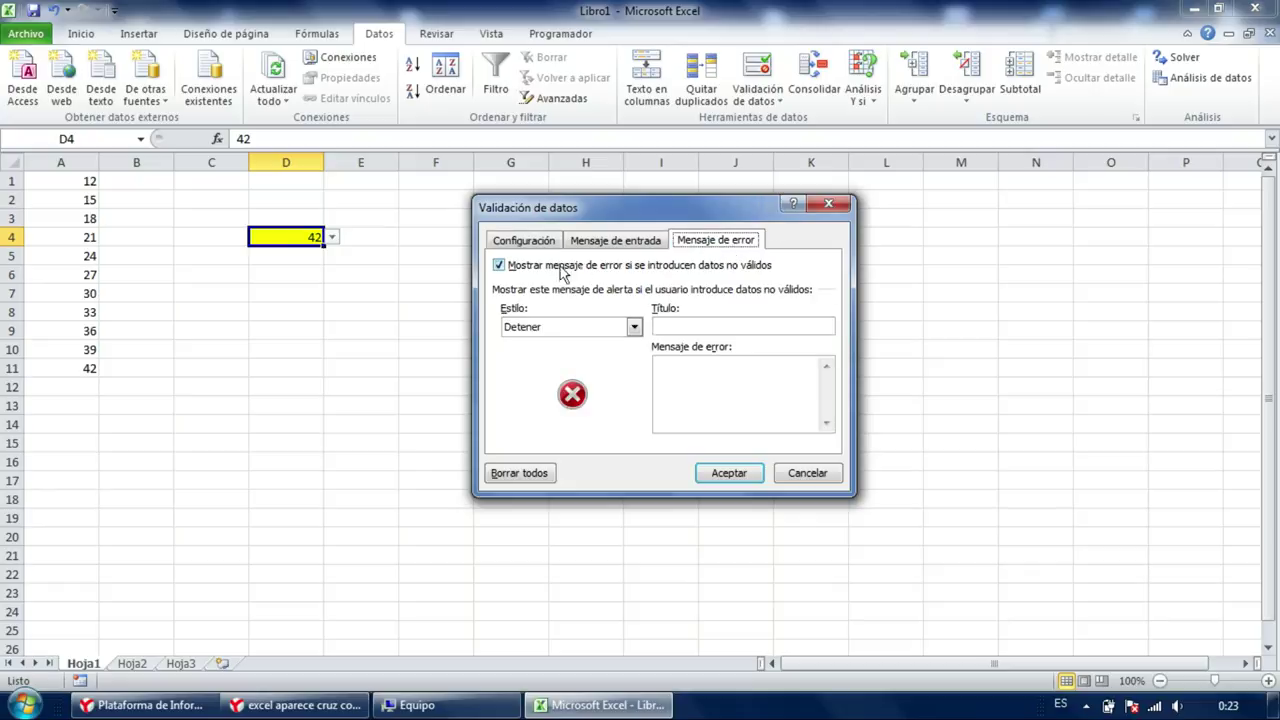
{"action": "left_click", "coordinate": [563, 266]}
{"action": "left_click", "coordinate": [715, 473]}
{"action": "left_click", "coordinate": [445, 360]}
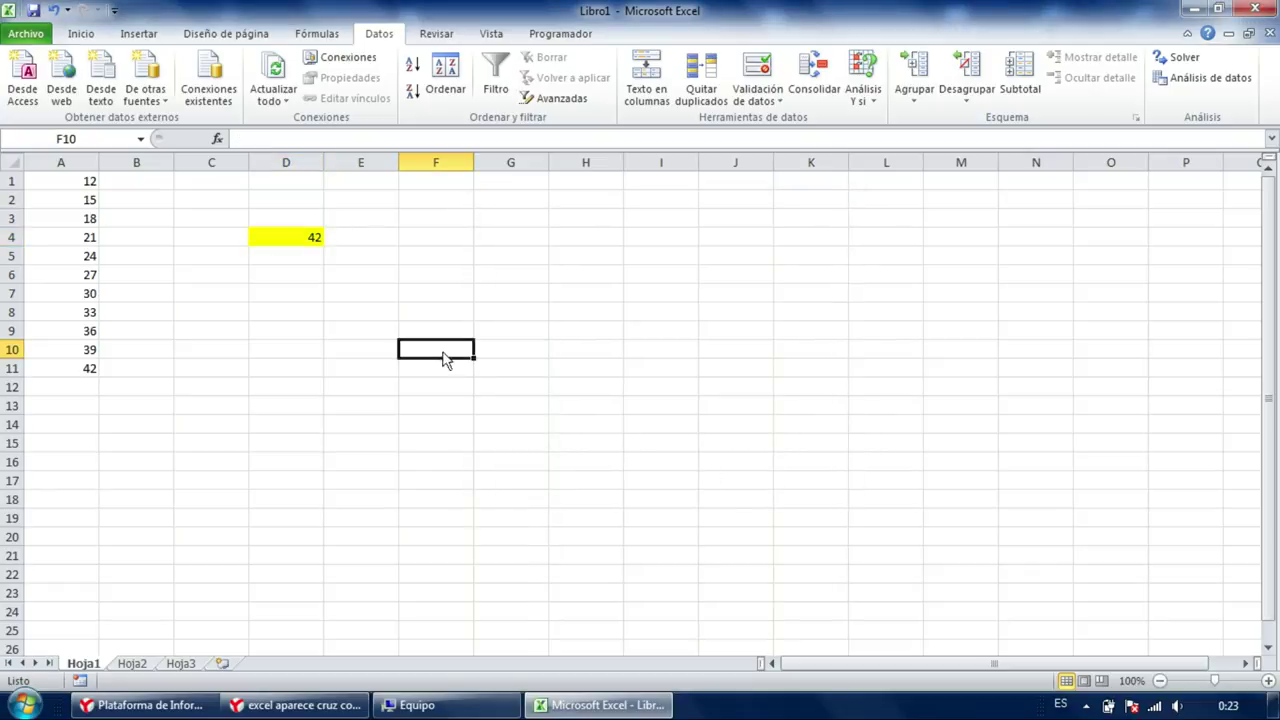
Choose 30 from D4's list, then type 31 into D4 without an error.
{"action": "left_click", "coordinate": [313, 238]}
{"action": "left_click", "coordinate": [333, 237]}
{"action": "left_click", "coordinate": [296, 283]}
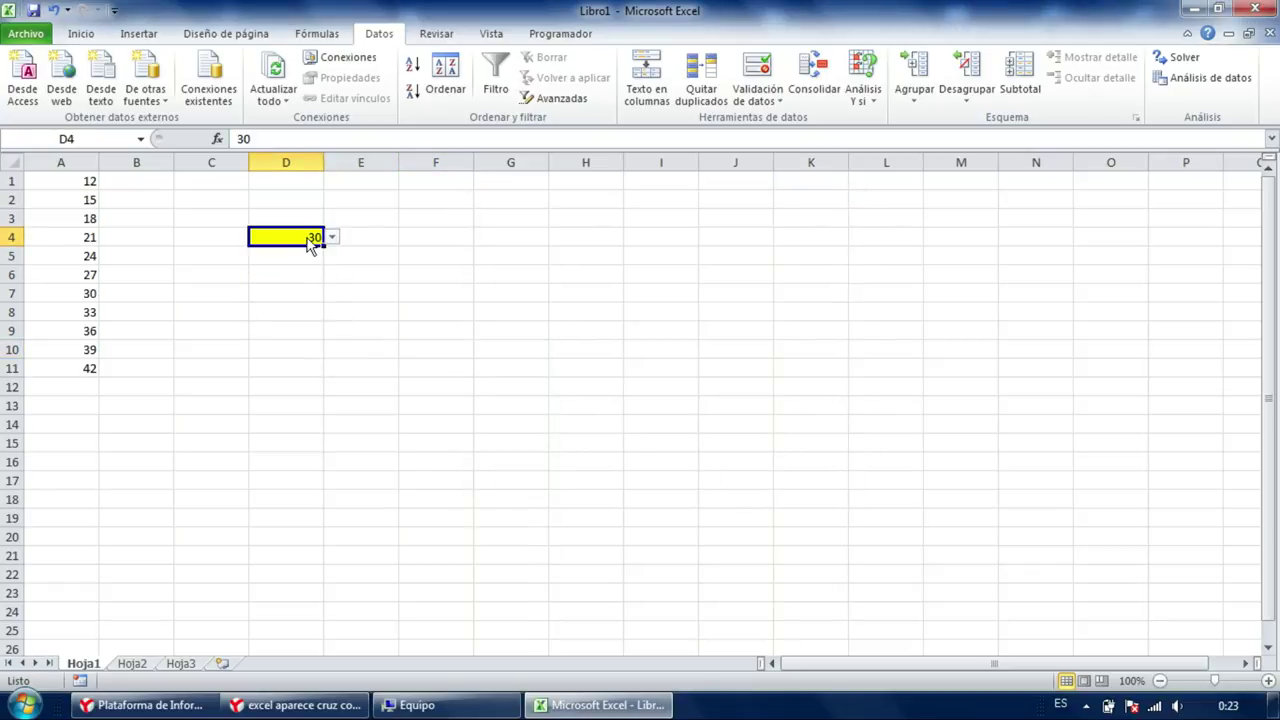
{"action": "left_click", "coordinate": [335, 270]}
{"action": "left_click", "coordinate": [286, 243]}
{"action": "type", "text": "31"}
{"action": "key", "text": "Return"}
{"action": "key", "text": "Up"}
{"action": "left_click", "coordinate": [255, 316]}
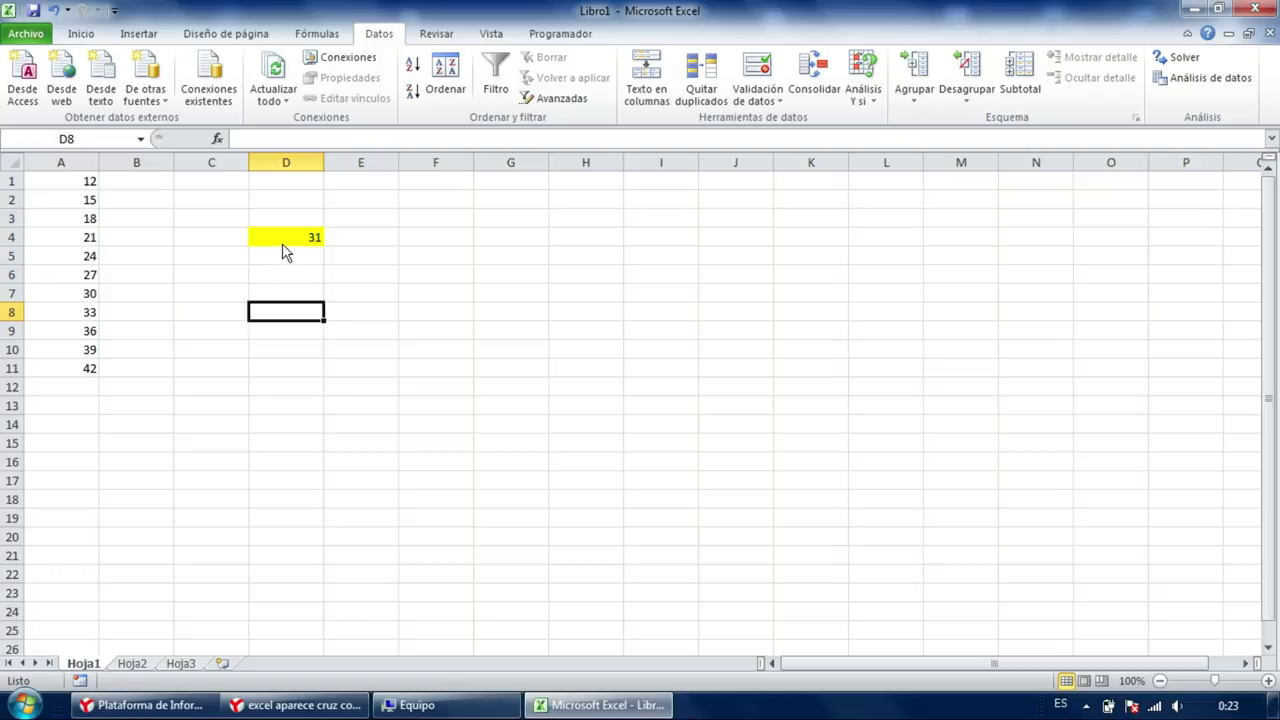
Delete columns C through E.
{"action": "left_click_drag", "start_coordinate": [225, 163], "coordinate": [330, 165]}
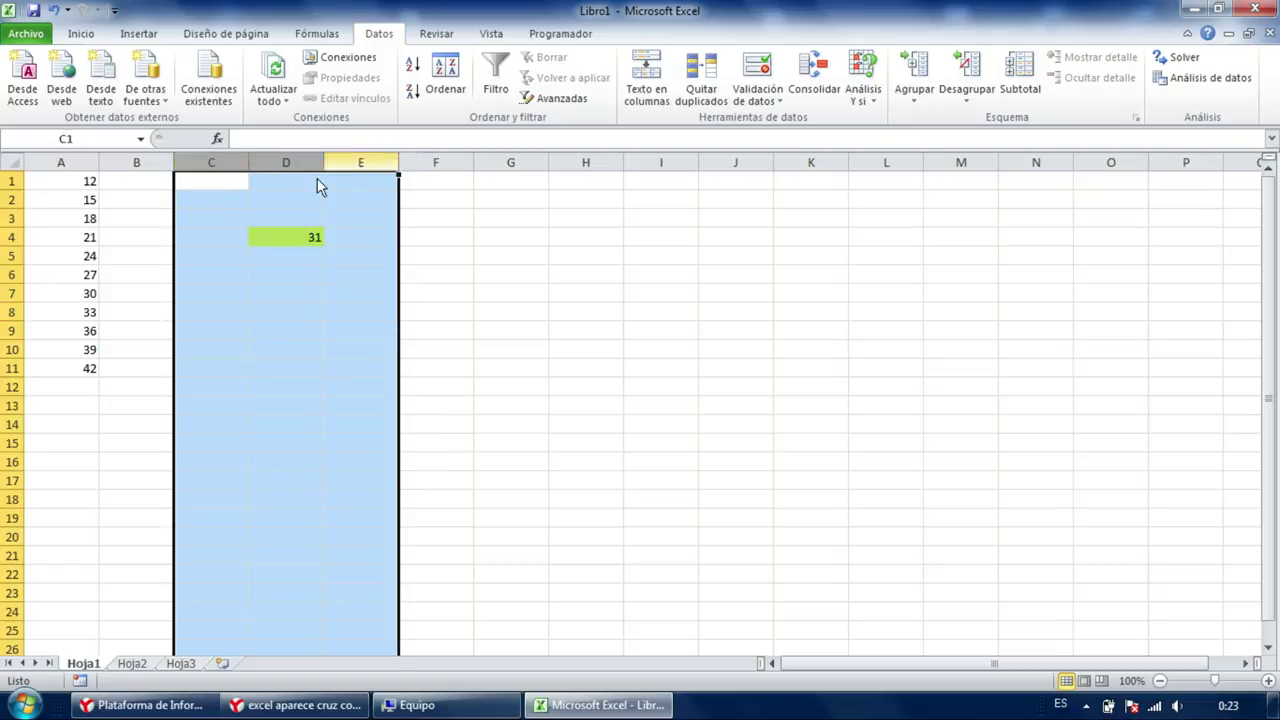
{"action": "right_click", "coordinate": [254, 221]}
{"action": "left_click", "coordinate": [275, 369]}
{"action": "left_click", "coordinate": [226, 336]}
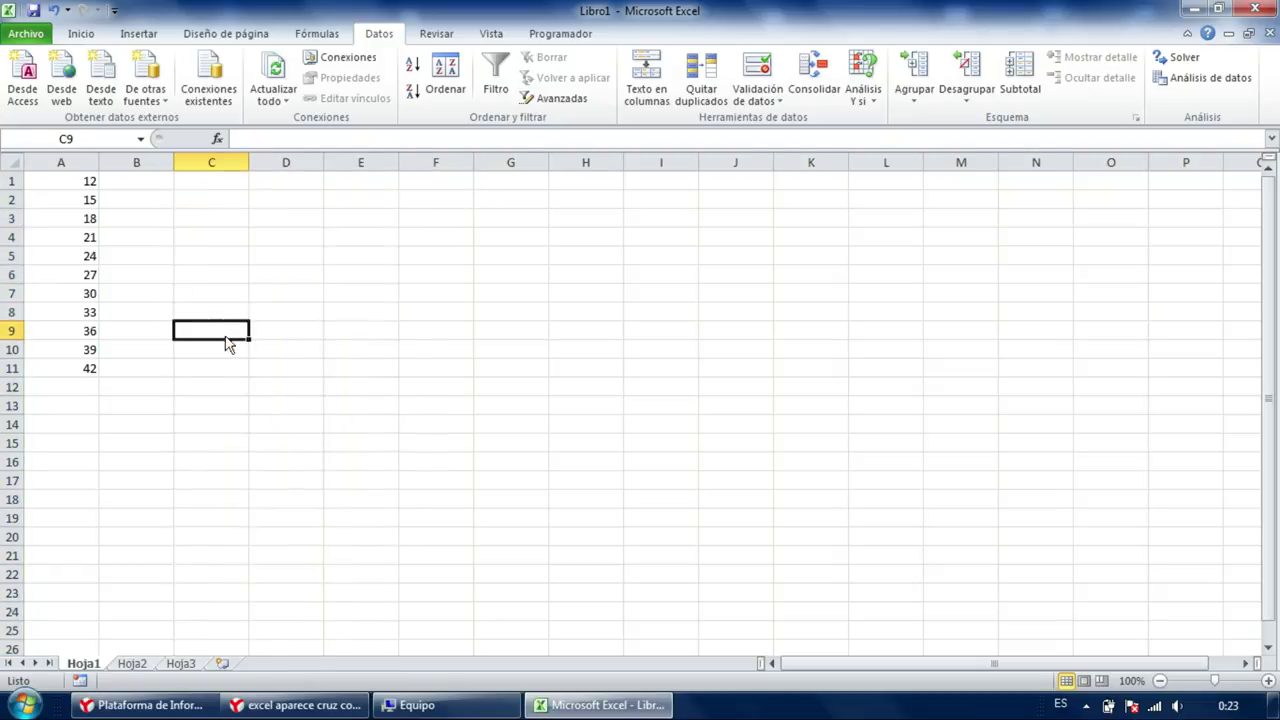
{"action": "left_click", "coordinate": [136, 199]}
Clear the numbers from column A.
{"action": "left_click", "coordinate": [75, 168]}
{"action": "key", "text": "Delete"}
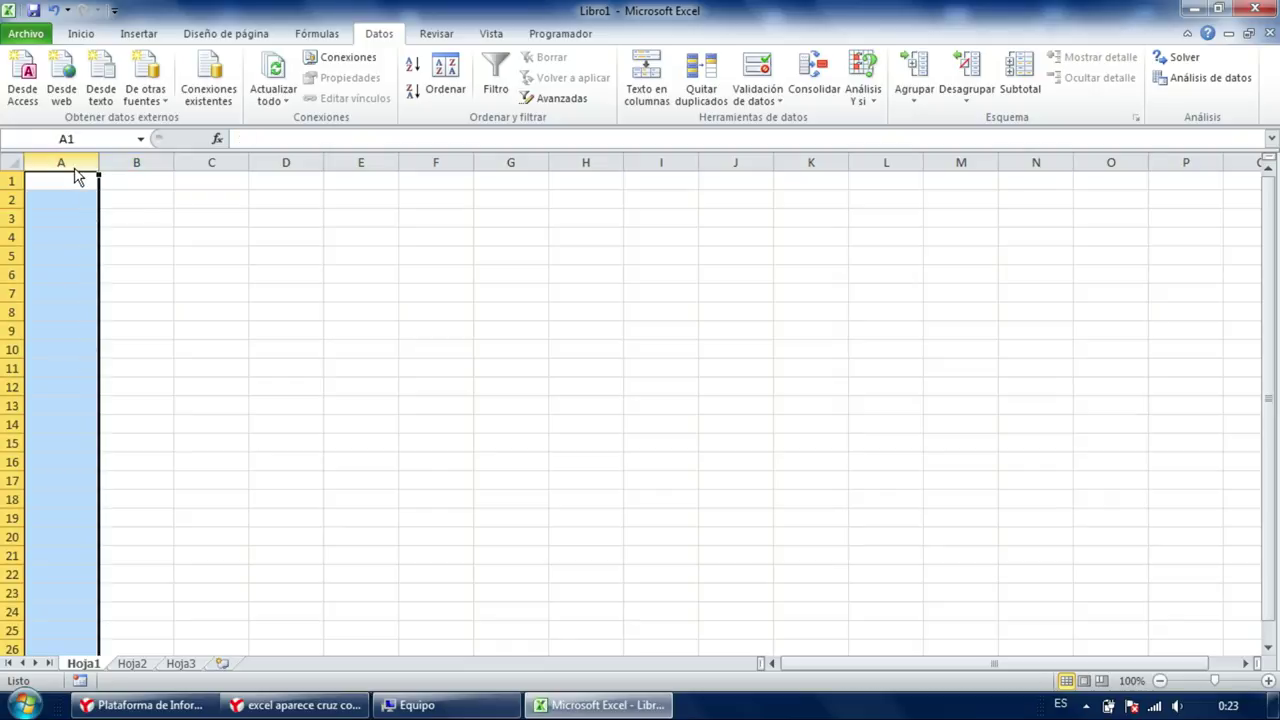
{"action": "left_click", "coordinate": [141, 231]}
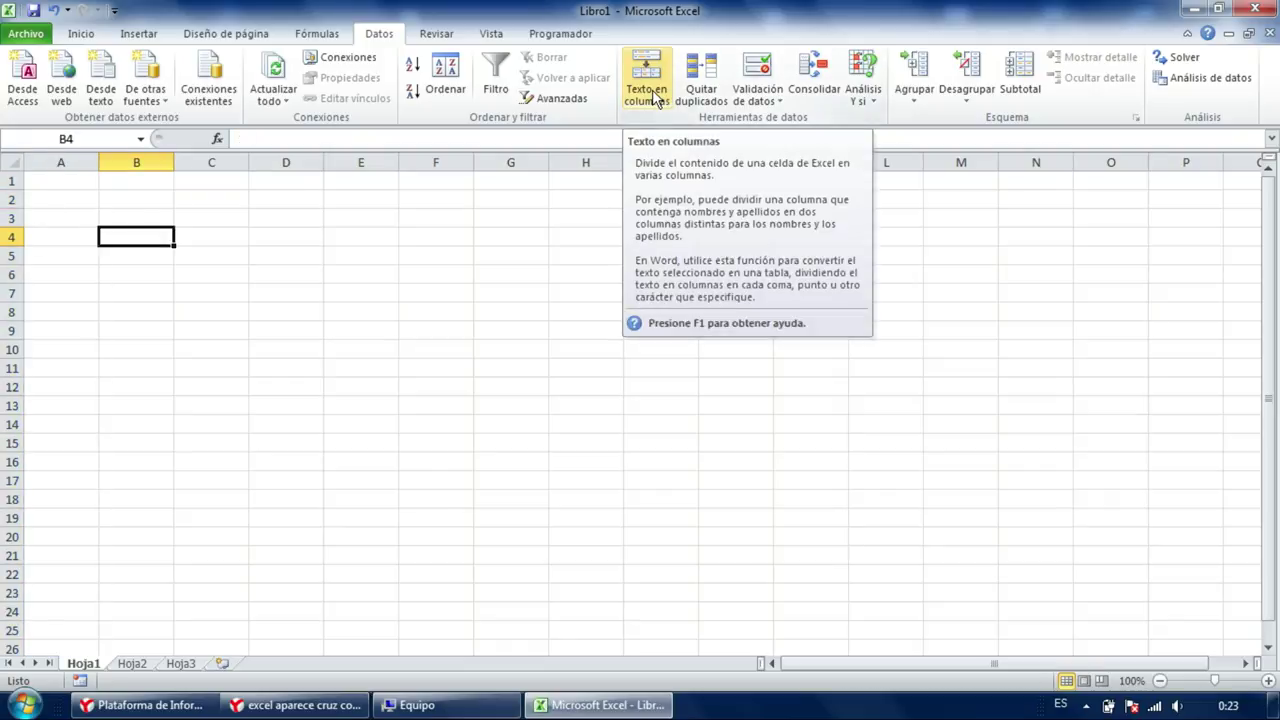
{"action": "left_click", "coordinate": [270, 332]}
{"action": "left_click", "coordinate": [189, 292]}
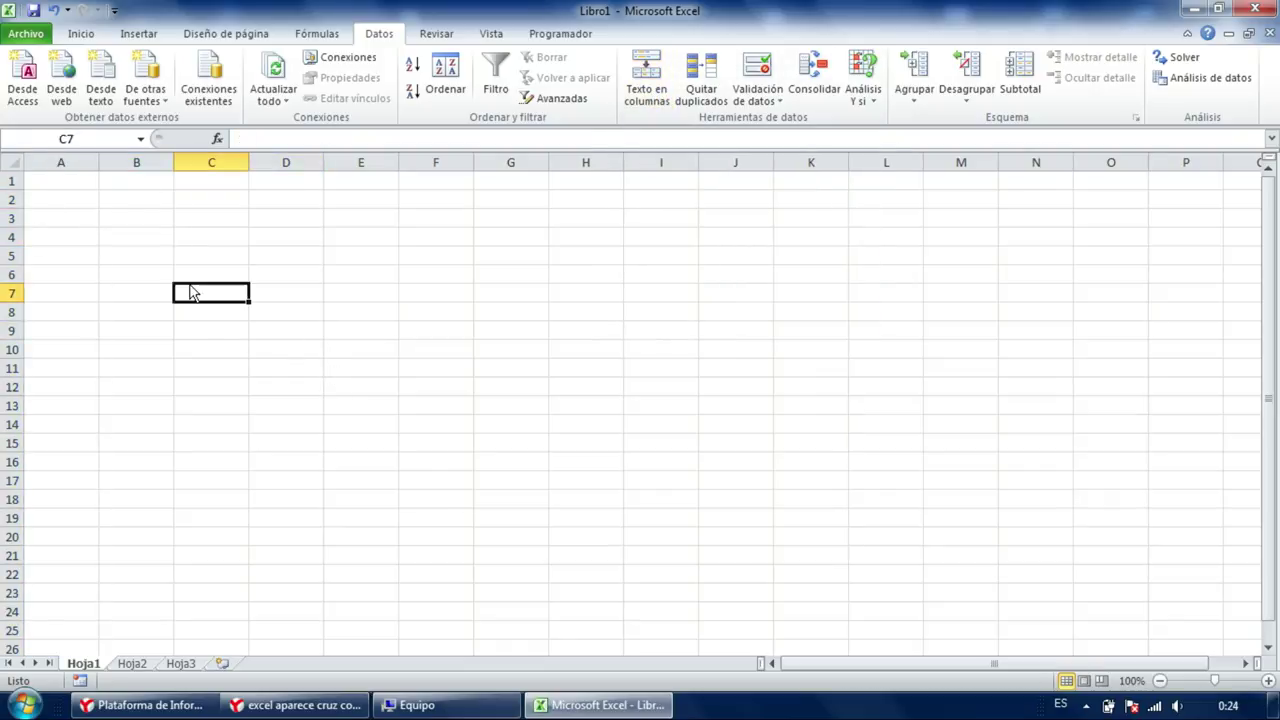
{"action": "left_click", "coordinate": [110, 222]}
{"action": "left_click", "coordinate": [64, 180]}
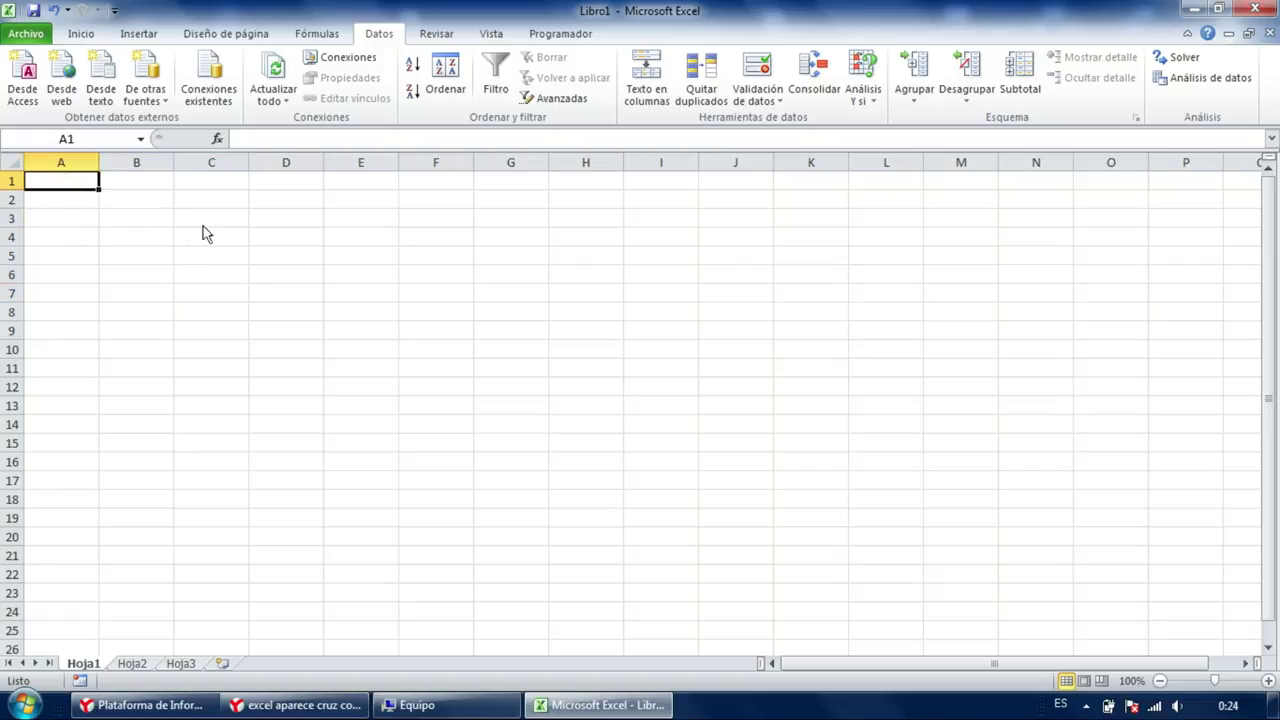
{"action": "left_click", "coordinate": [204, 224]}
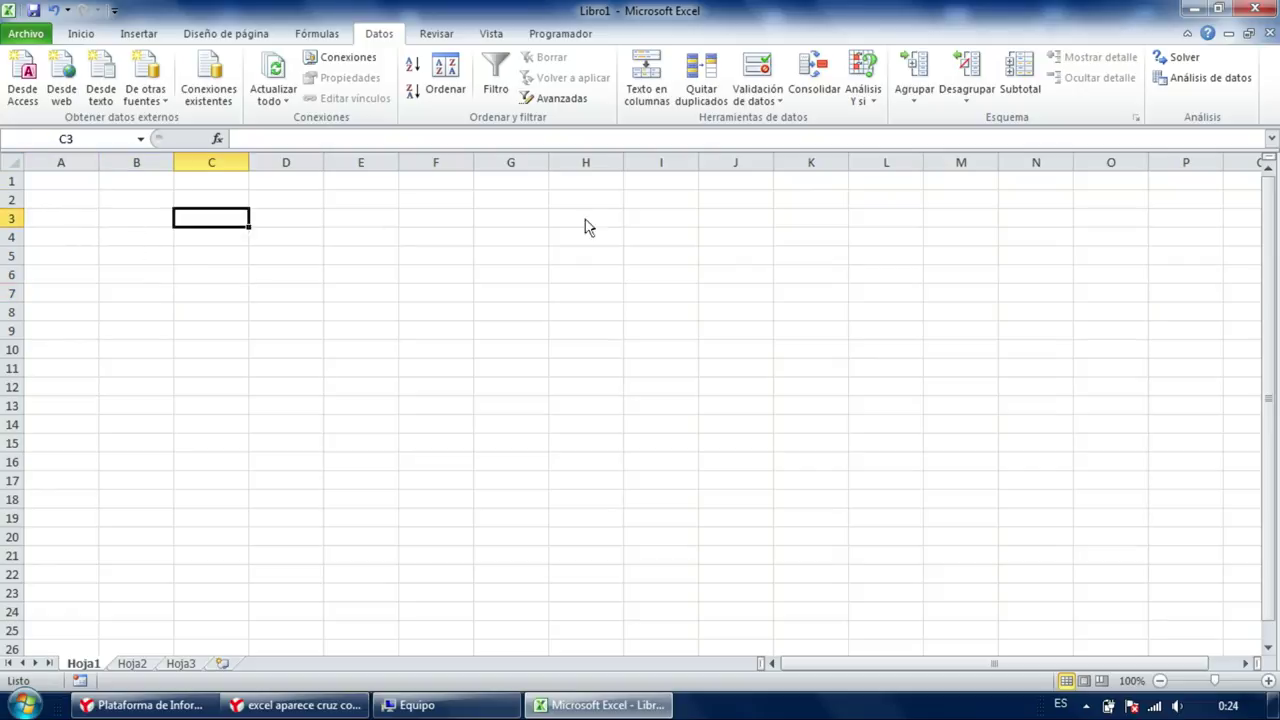
Enter 1 and 2 in A1:A2 and fill the series down to 20 in A20.
{"action": "left_click", "coordinate": [45, 181]}
{"action": "type", "text": "1"}
{"action": "key", "text": "Return"}
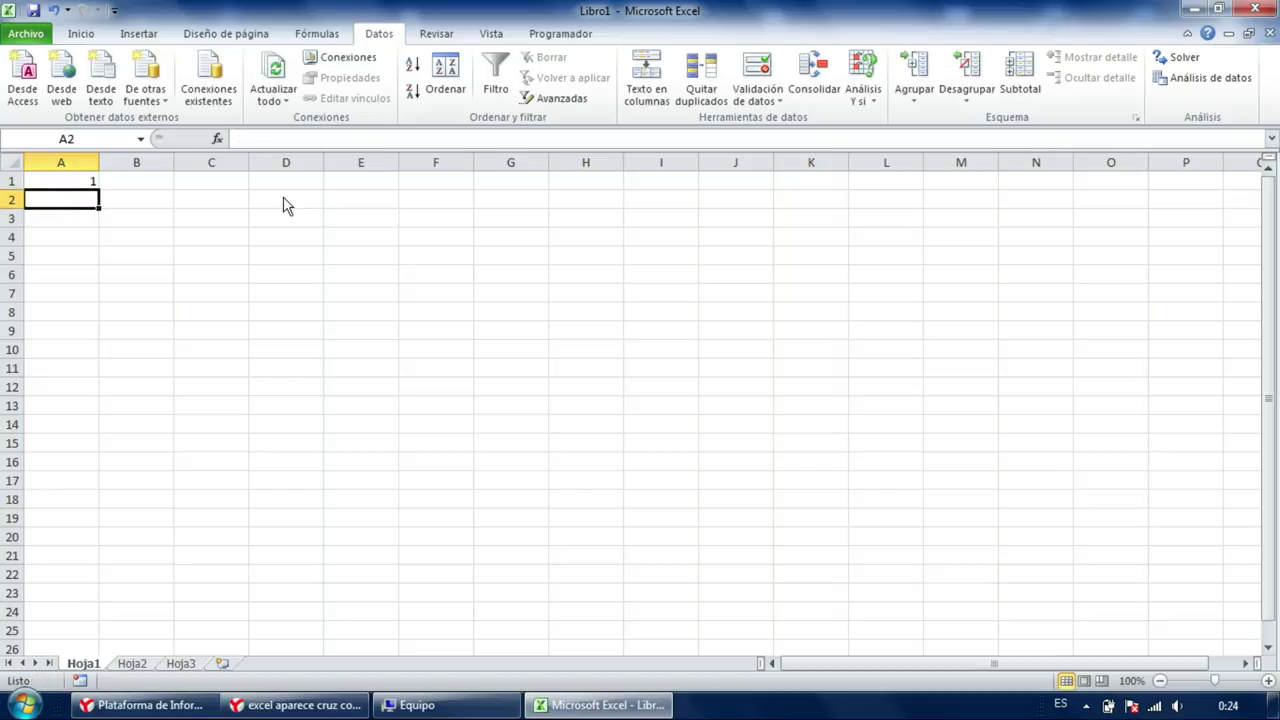
{"action": "type", "text": "2"}
{"action": "key", "text": "Return"}
{"action": "key", "text": "Up"}
{"action": "key", "text": "Up"}
{"action": "key", "text": "shift+Down"}
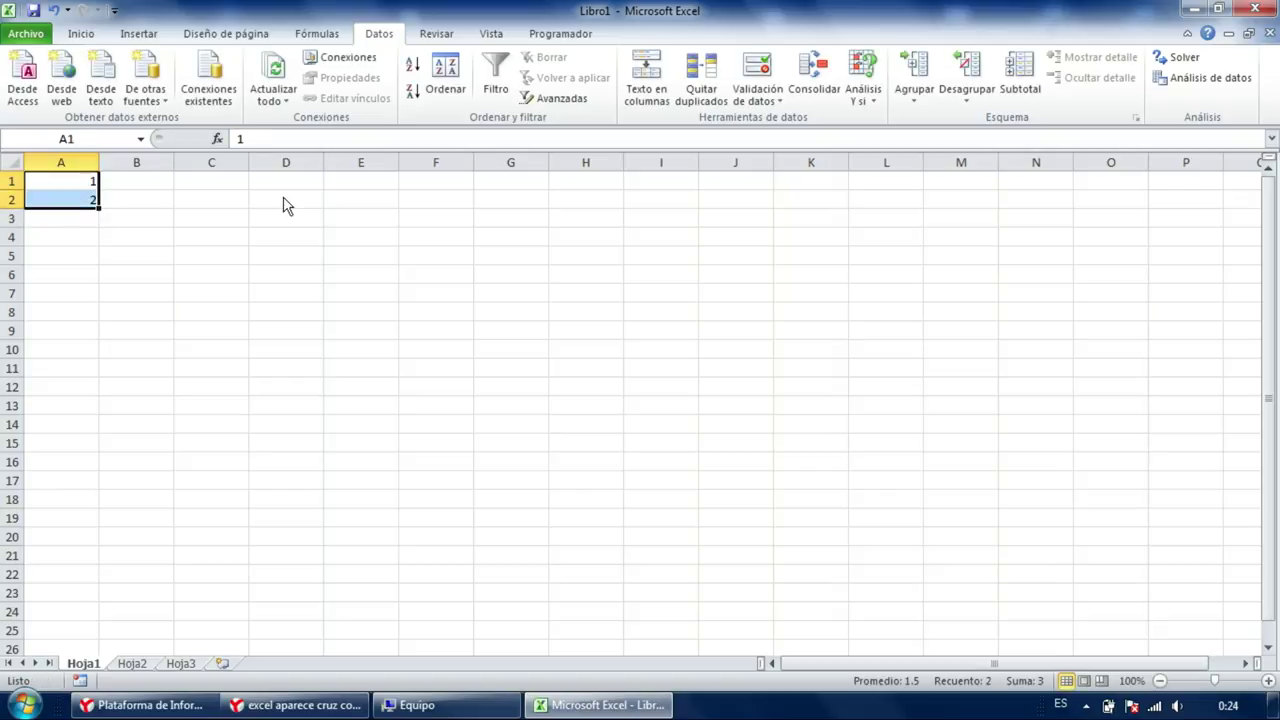
{"action": "left_click_drag", "start_coordinate": [99, 208], "coordinate": [98, 556]}
Finish the 1–20 series and enter =ALEATORIO.ENTRE(10;50) in B1.
{"action": "left_click", "coordinate": [120, 331]}
{"action": "left_click", "coordinate": [137, 183]}
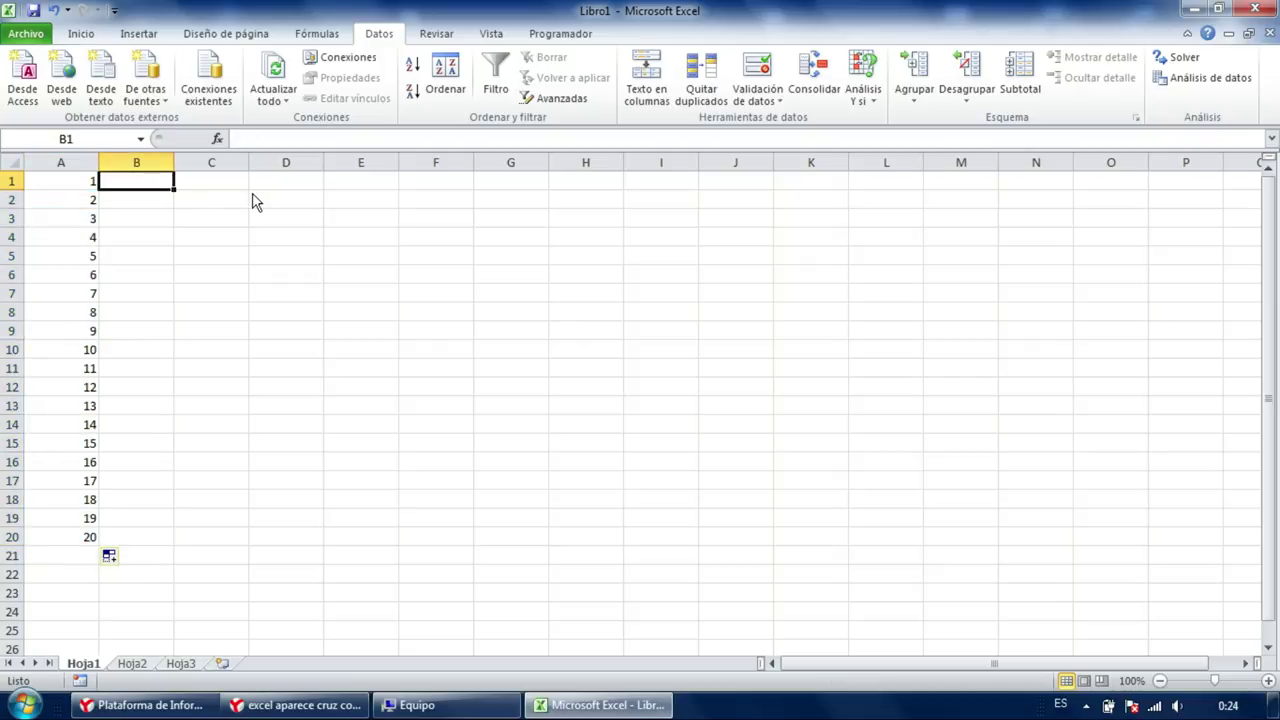
{"action": "type", "text": "=al"}
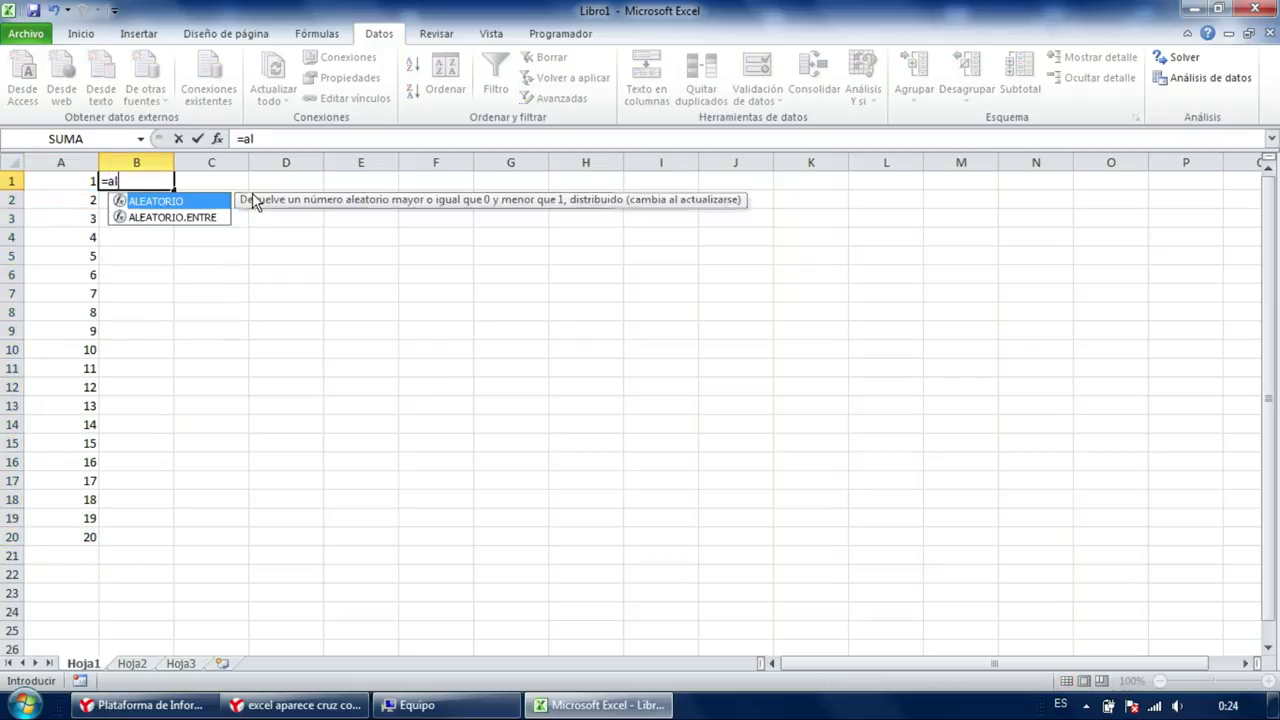
{"action": "type", "text": "eat"}
{"action": "key", "text": "Down"}
{"action": "key", "text": "Tab"}
{"action": "type", "text": "1"}
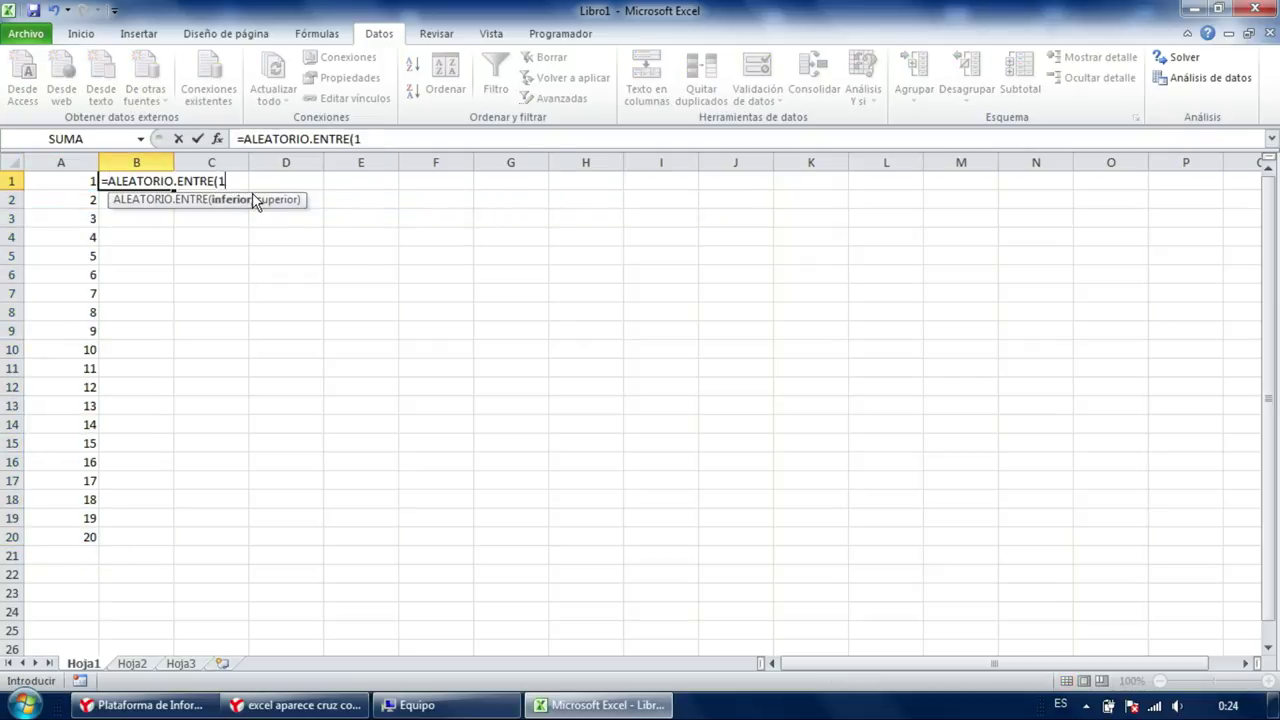
{"action": "type", "text": "0;50"}
{"action": "type", "text": ")"}
{"action": "key", "text": "Return"}
Select B1:B20 and fill the random-number formula into all of it with Ctrl+Enter.
{"action": "key", "text": "Up"}
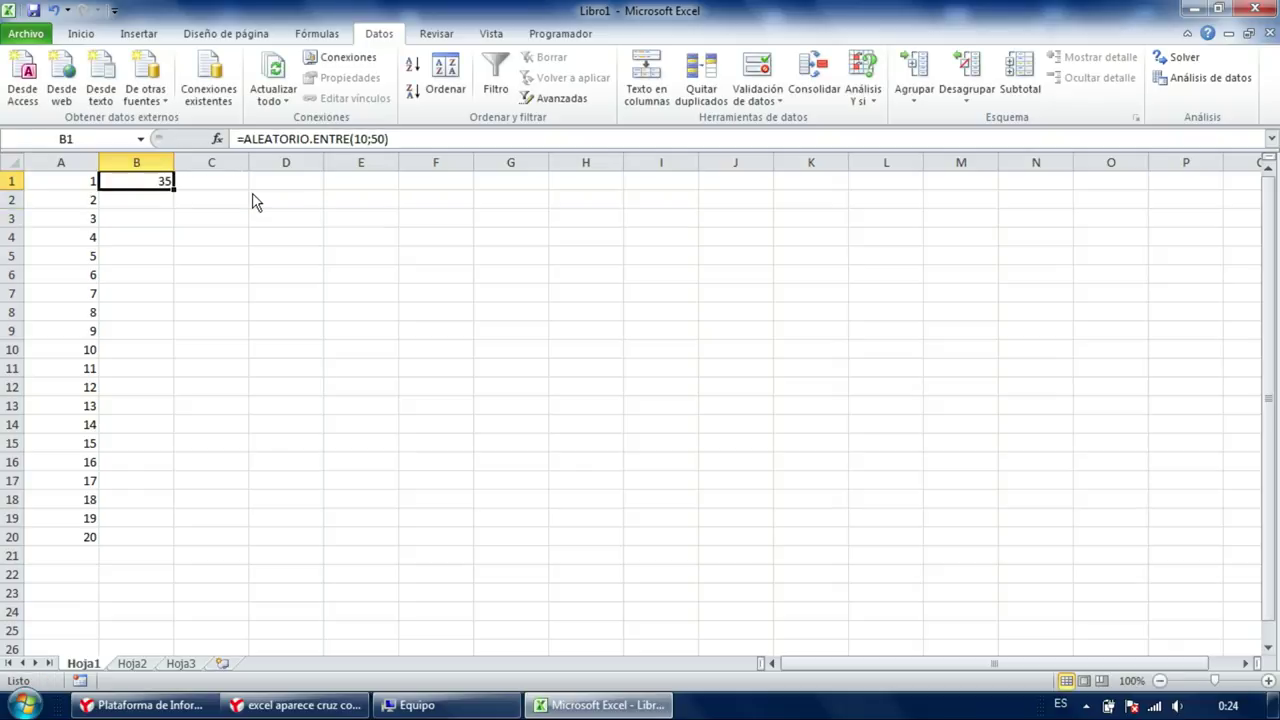
{"action": "key", "text": "Left"}
{"action": "key", "text": "ctrl+Down"}
{"action": "key", "text": "Right"}
{"action": "key", "text": "ctrl+shift+Up"}
{"action": "key", "text": "Return"}
{"action": "key", "text": "F2"}
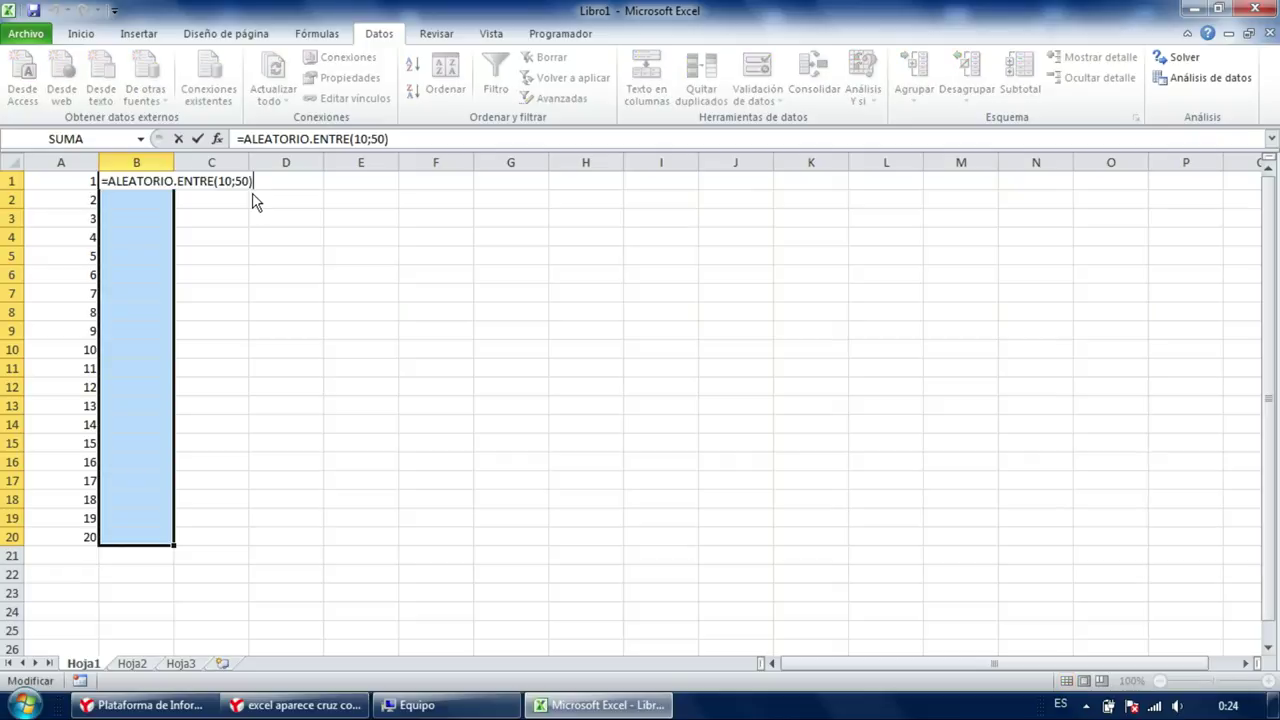
{"action": "key", "text": "ctrl+Return"}
Copy B1:B20 and paste it back as fixed values.
{"action": "key", "text": "ctrl+c"}
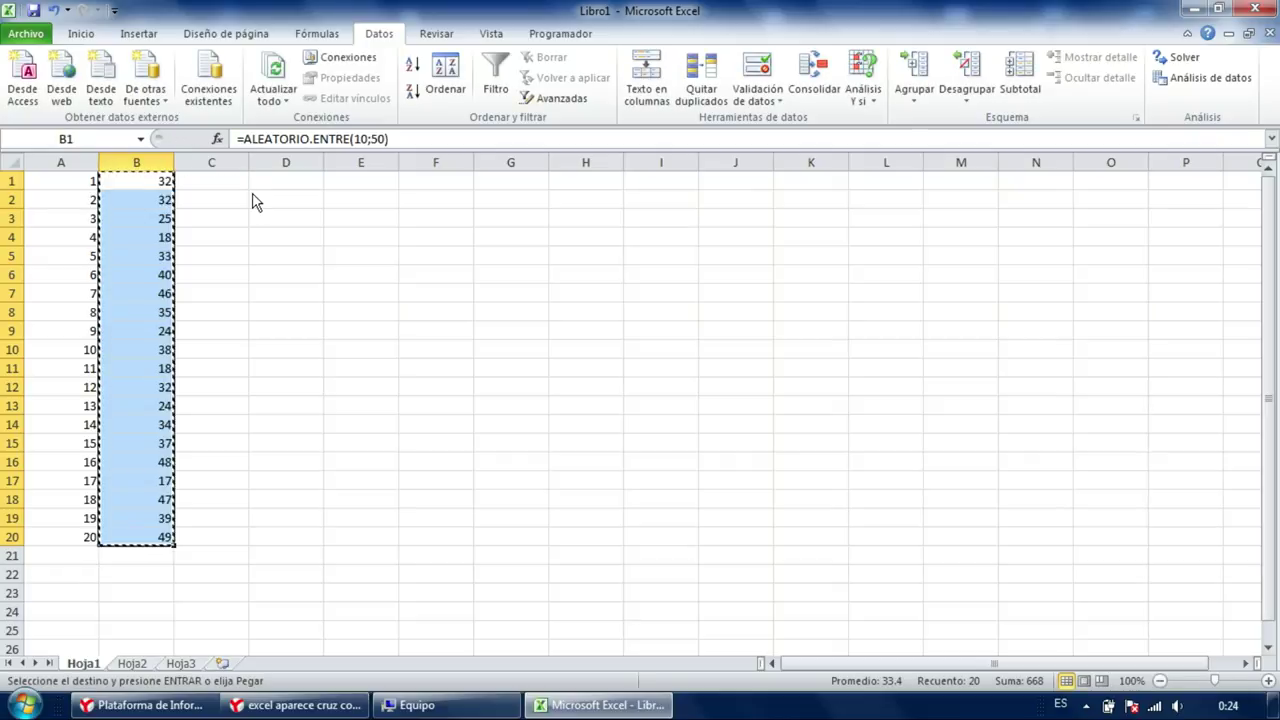
{"action": "right_click", "coordinate": [253, 201]}
{"action": "key", "text": "v"}
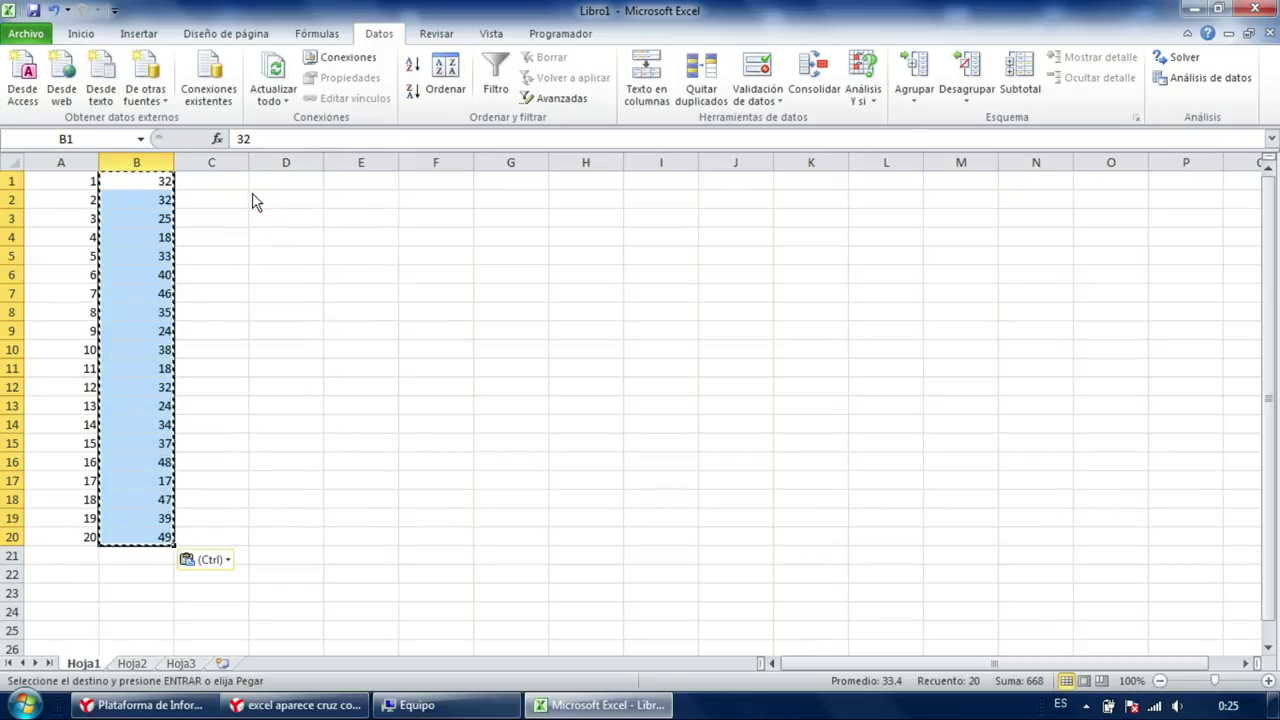
{"action": "key", "text": "Escape"}
Click away from column B and select cell E1.
{"action": "left_click", "coordinate": [264, 294]}
{"action": "left_click", "coordinate": [238, 245]}
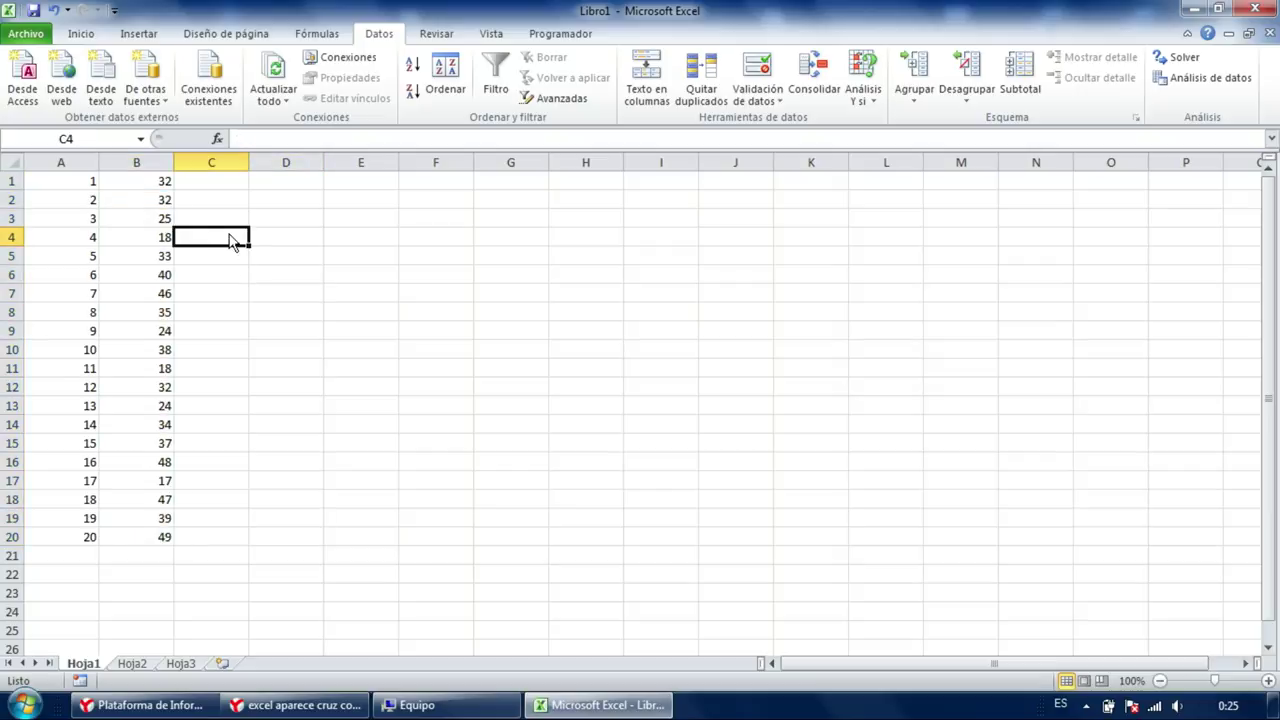
{"action": "left_click", "coordinate": [200, 206]}
{"action": "left_click", "coordinate": [233, 295]}
{"action": "left_click", "coordinate": [227, 222]}
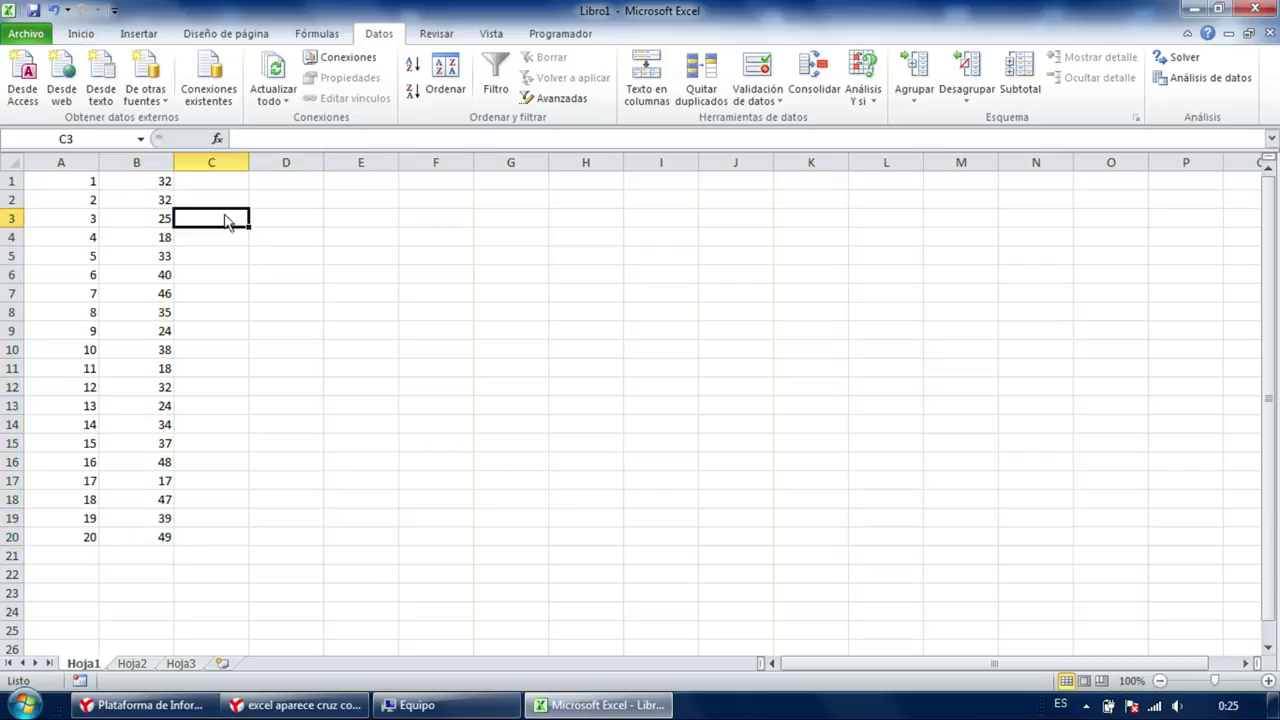
{"action": "left_click", "coordinate": [355, 275]}
{"action": "left_click", "coordinate": [347, 240]}
{"action": "left_click", "coordinate": [362, 186]}
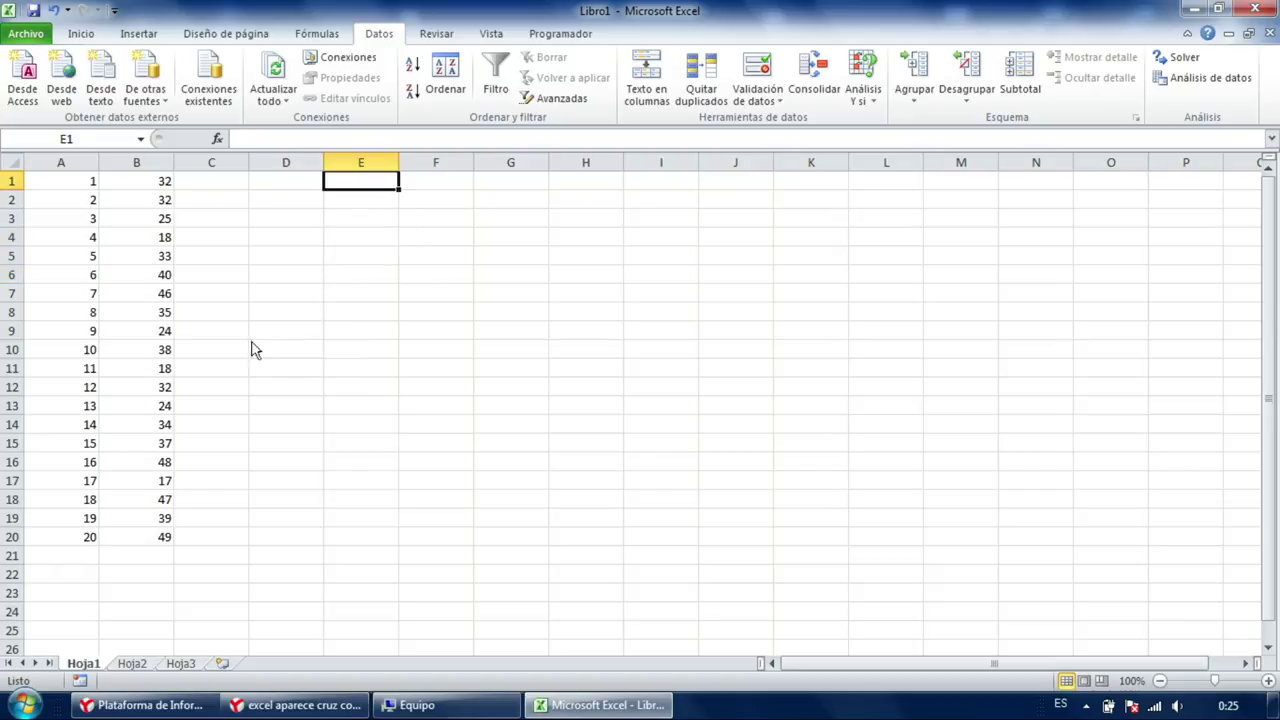
Start =ELEGIR( in E5 with E1 as the index and B1, B2 as choices.
{"action": "left_click_drag", "start_coordinate": [88, 183], "coordinate": [84, 545]}
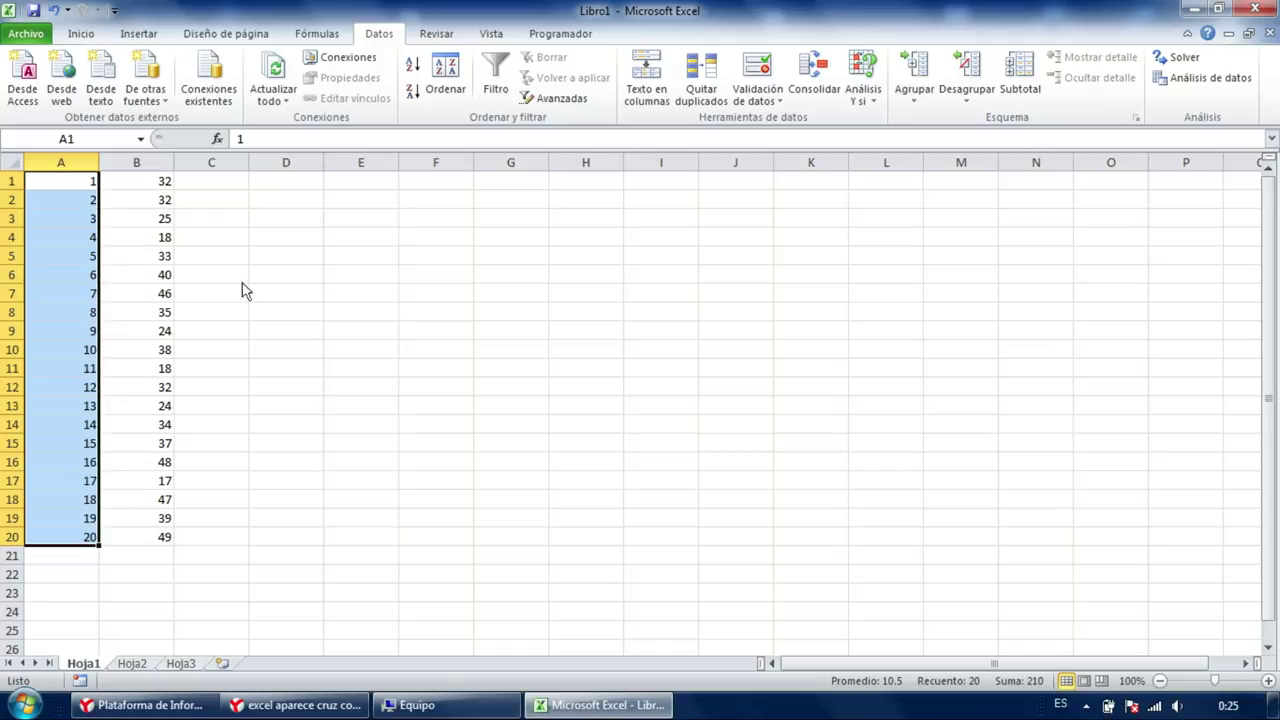
{"action": "left_click", "coordinate": [373, 261]}
{"action": "type", "text": "="}
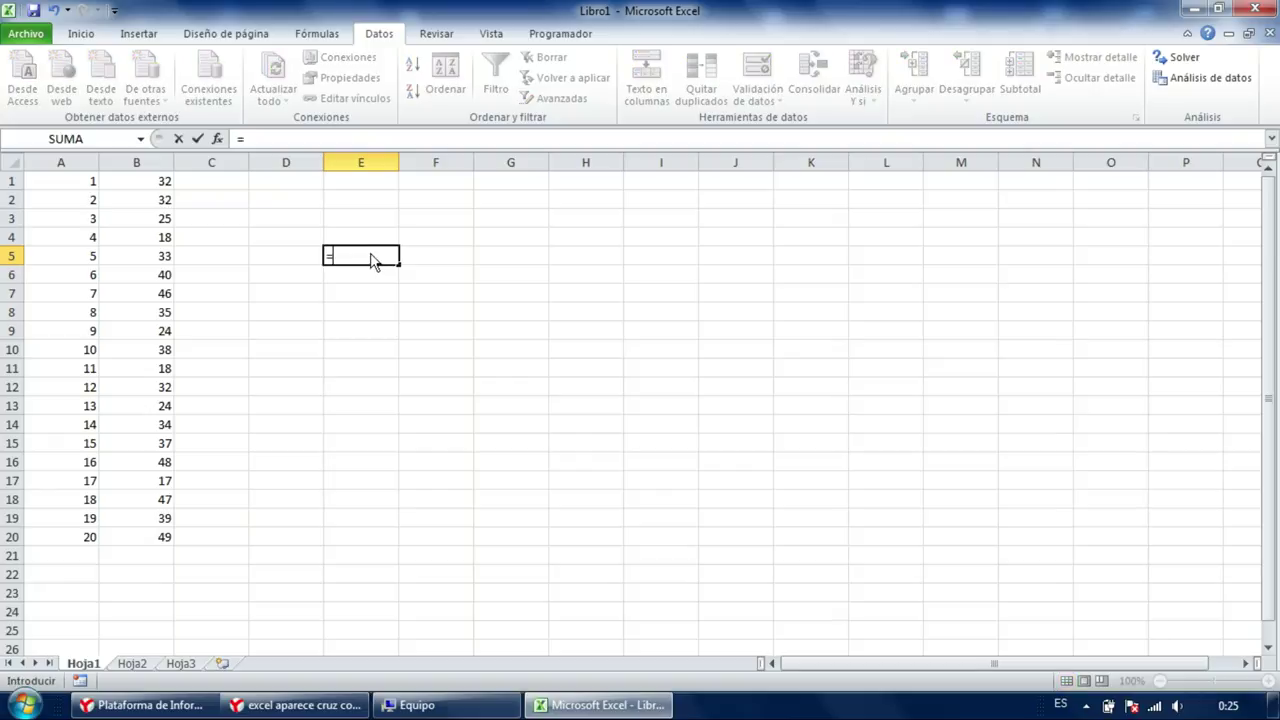
{"action": "type", "text": "elegir"}
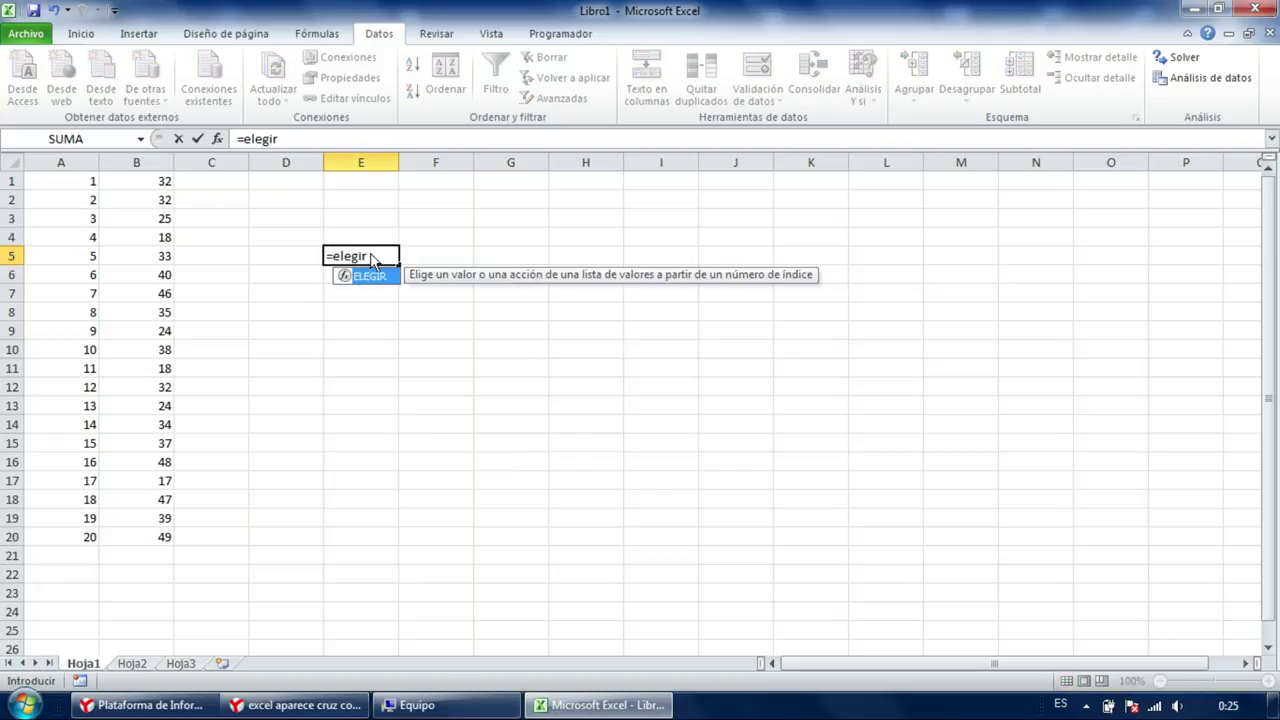
{"action": "type", "text": "("}
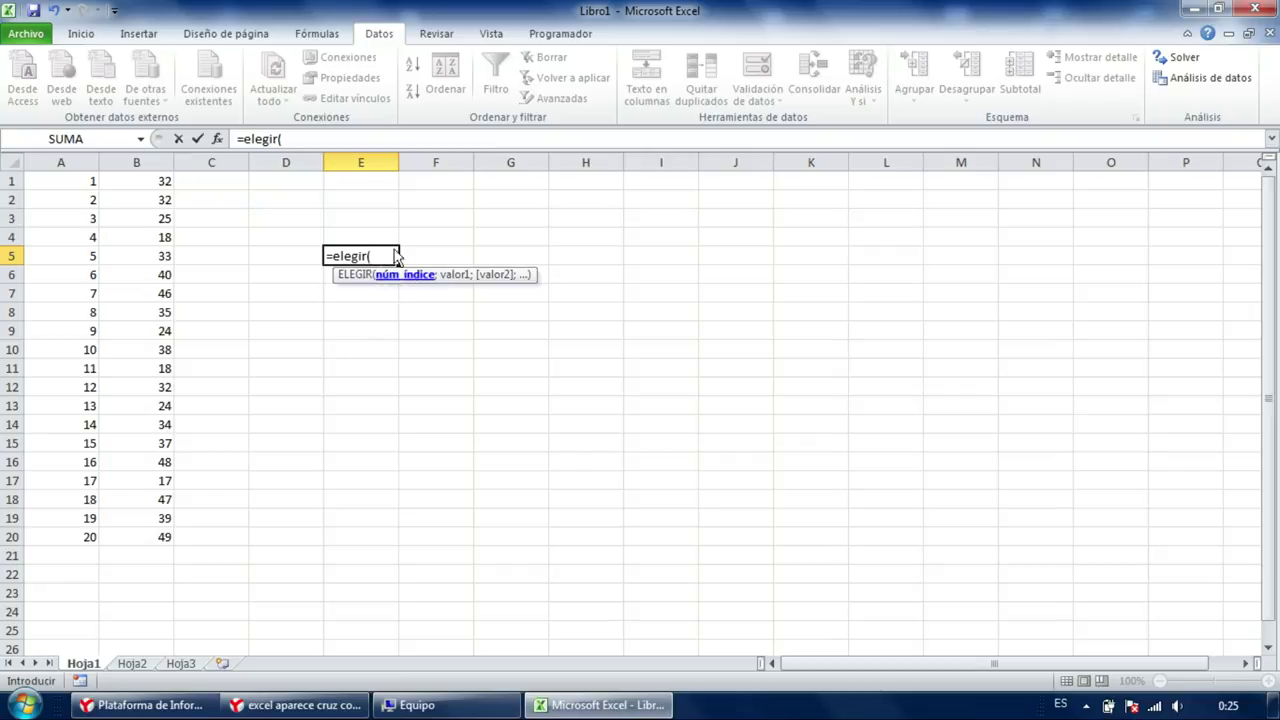
{"action": "left_click", "coordinate": [352, 181]}
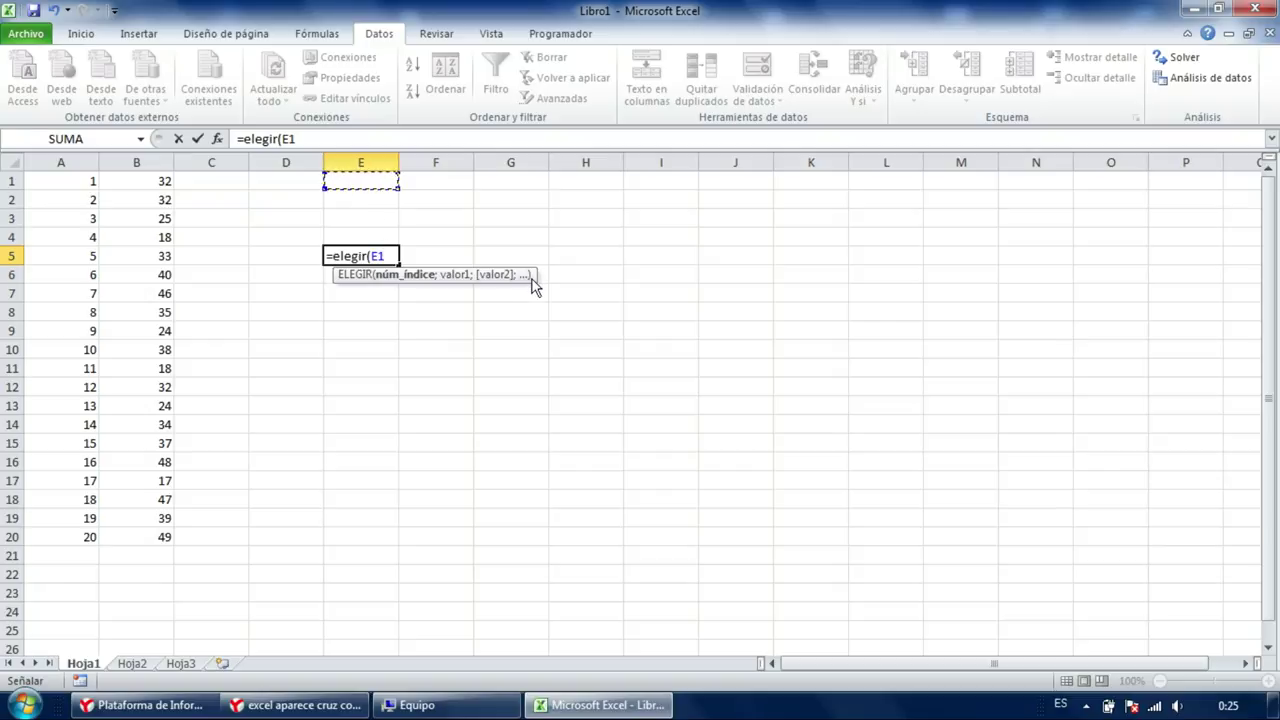
{"action": "type", "text": ";"}
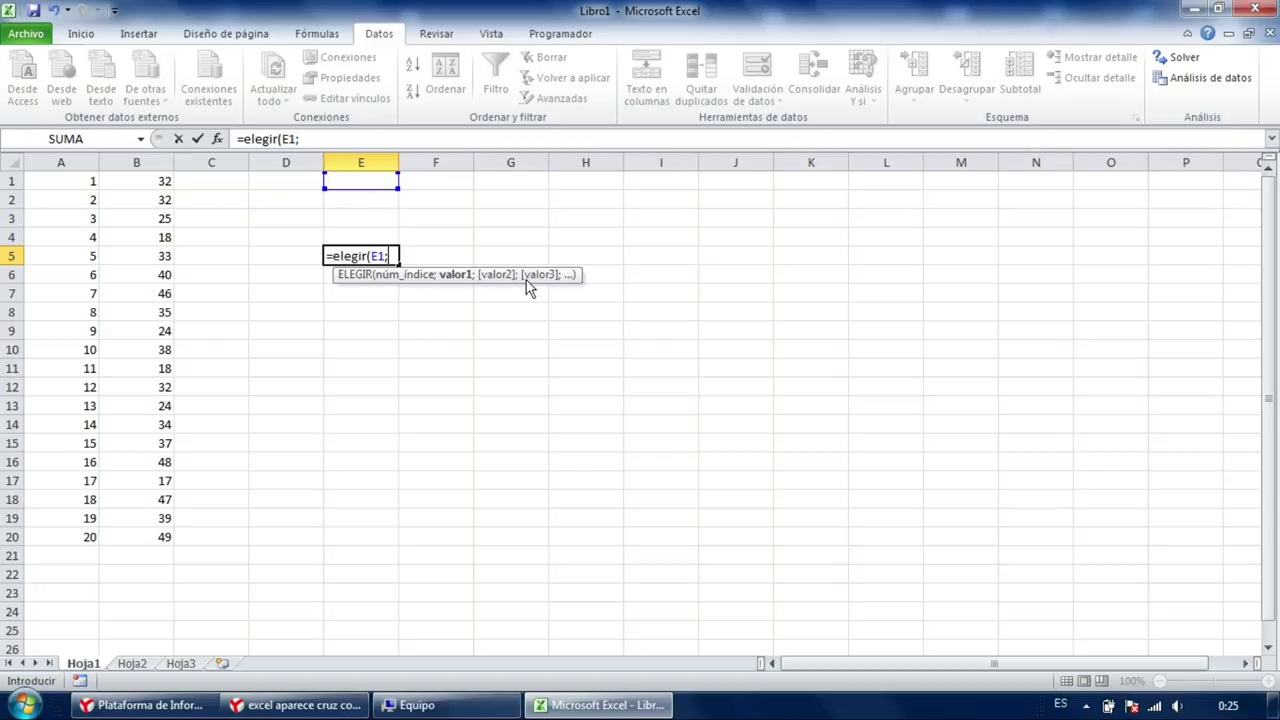
{"action": "left_click", "coordinate": [165, 184]}
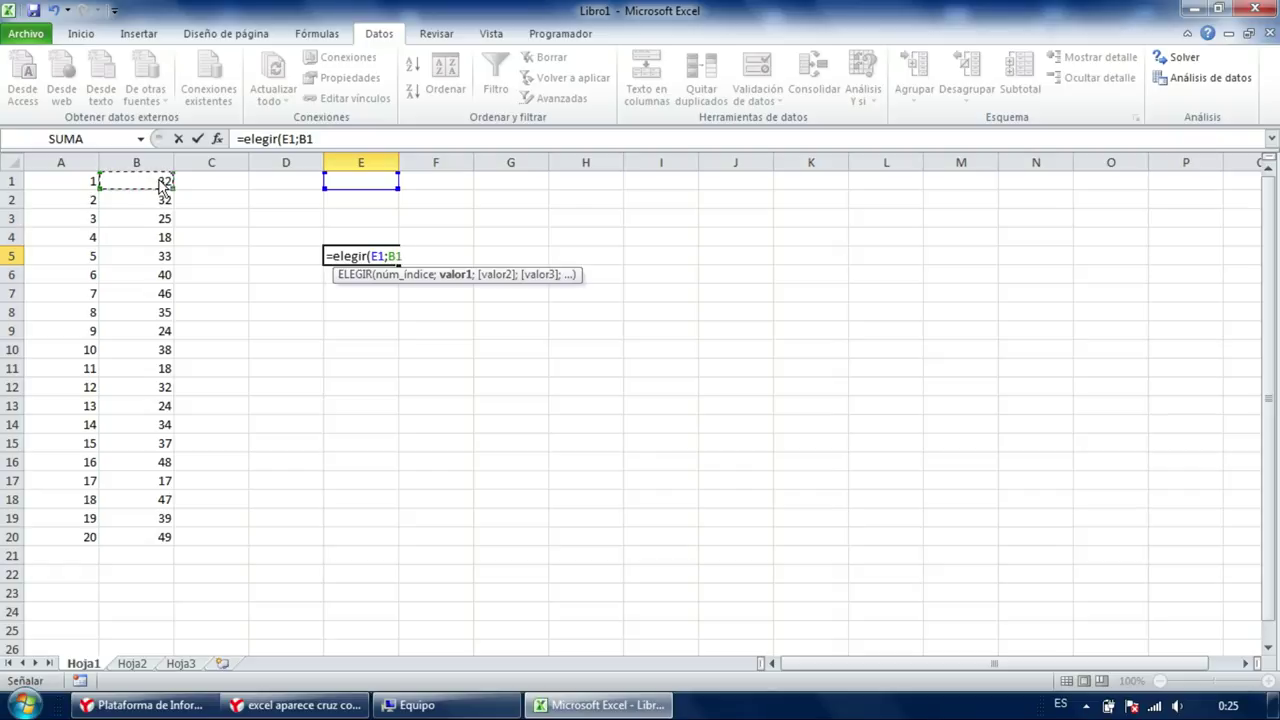
{"action": "type", "text": ";"}
{"action": "left_click", "coordinate": [155, 205]}
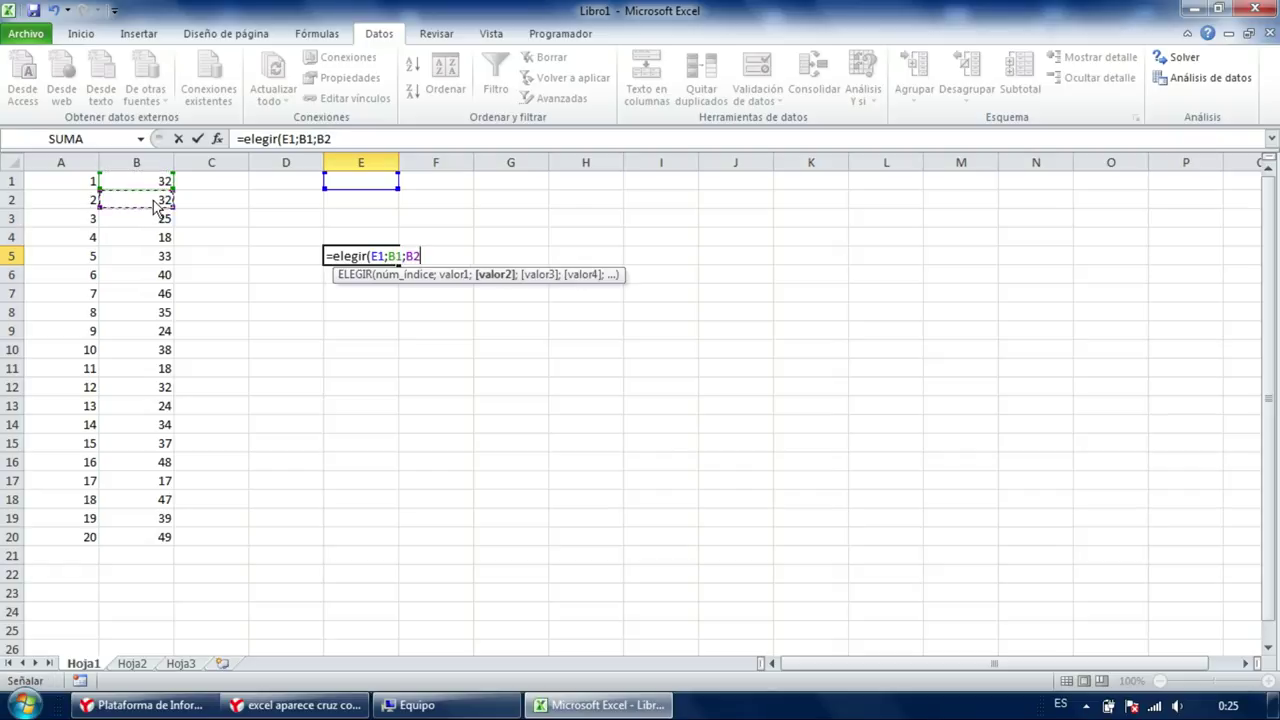
{"action": "type", "text": ";"}
Add B3 through B6 as choices and commit the ELEGIR formula in E5.
{"action": "left_click", "coordinate": [155, 222]}
{"action": "type", "text": ";"}
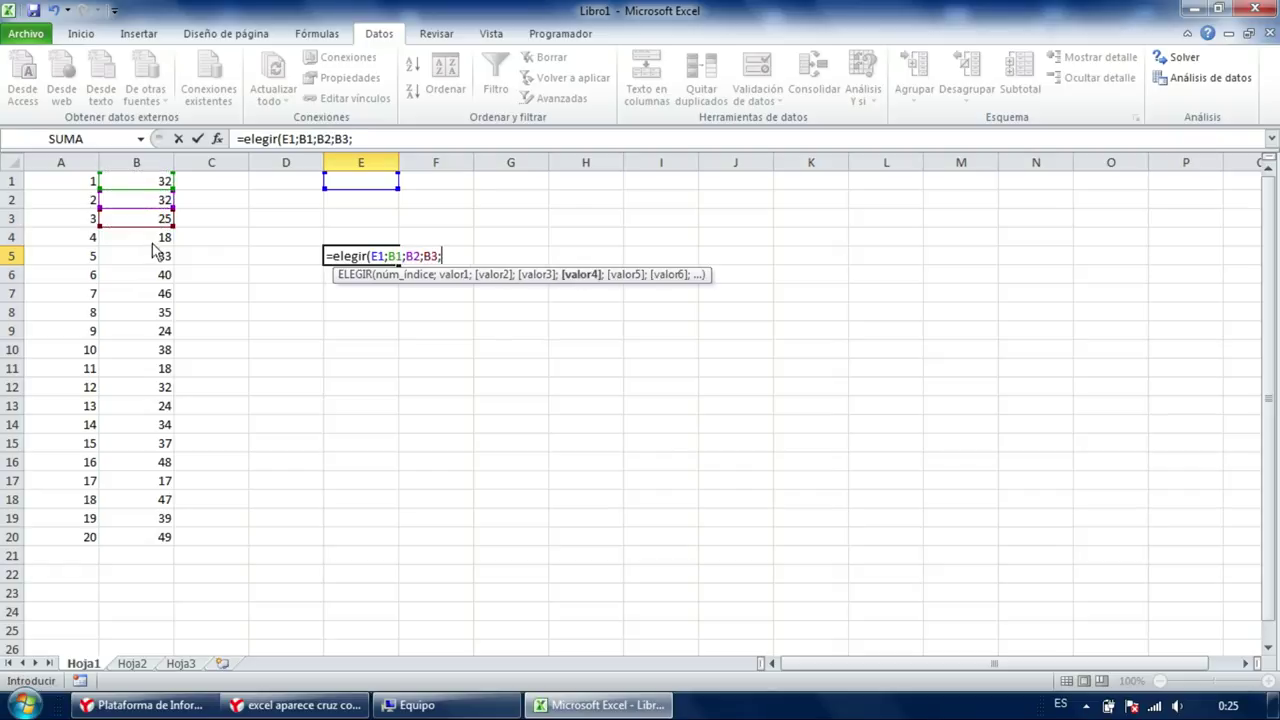
{"action": "left_click", "coordinate": [155, 240]}
{"action": "type", "text": ";"}
{"action": "left_click", "coordinate": [160, 258]}
{"action": "type", "text": ";"}
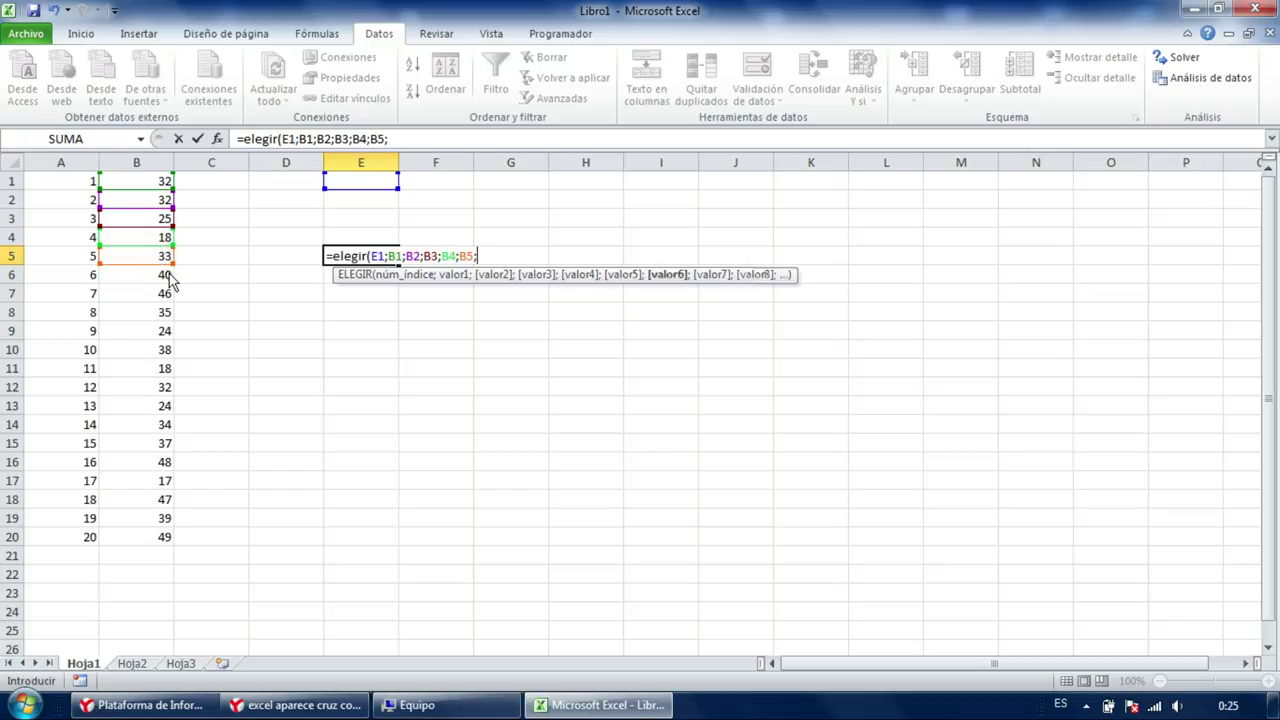
{"action": "left_click", "coordinate": [150, 277]}
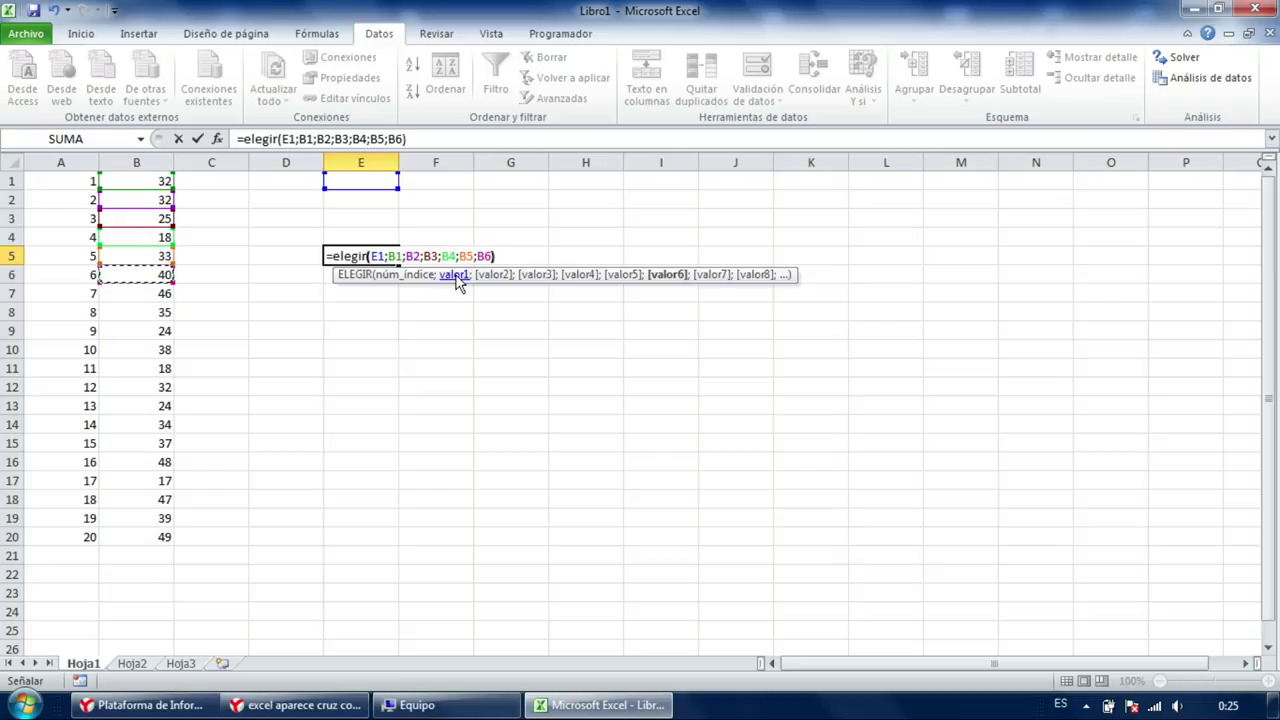
{"action": "type", "text": ")"}
{"action": "key", "text": "Return"}
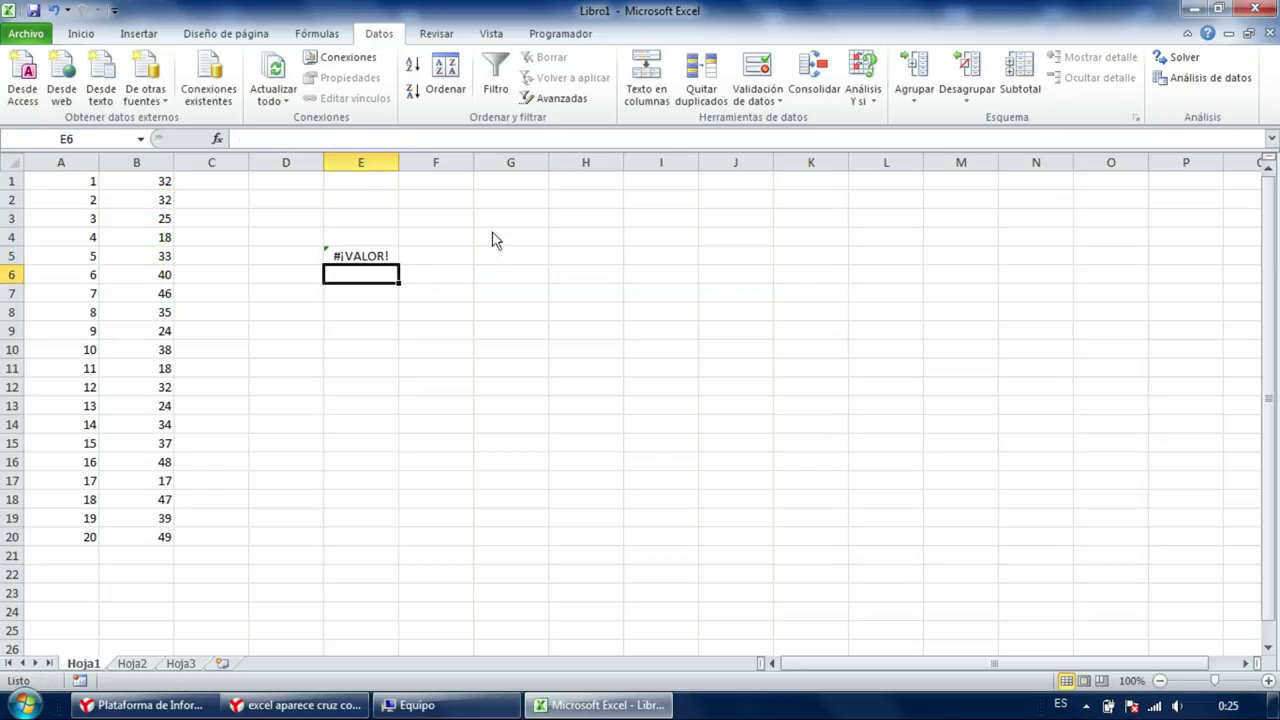
Enter 1 as the index in E1.
{"action": "left_click", "coordinate": [383, 190]}
{"action": "type", "text": "1"}
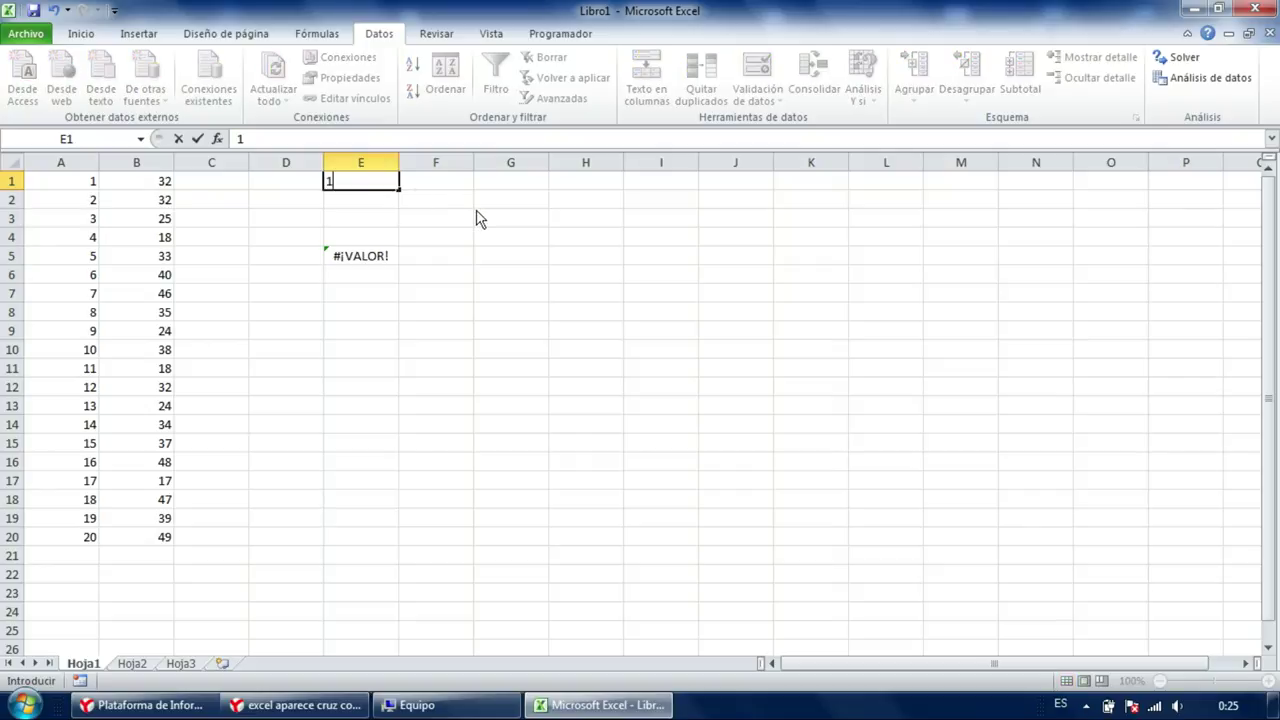
{"action": "key", "text": "Return"}
{"action": "key", "text": "Up"}
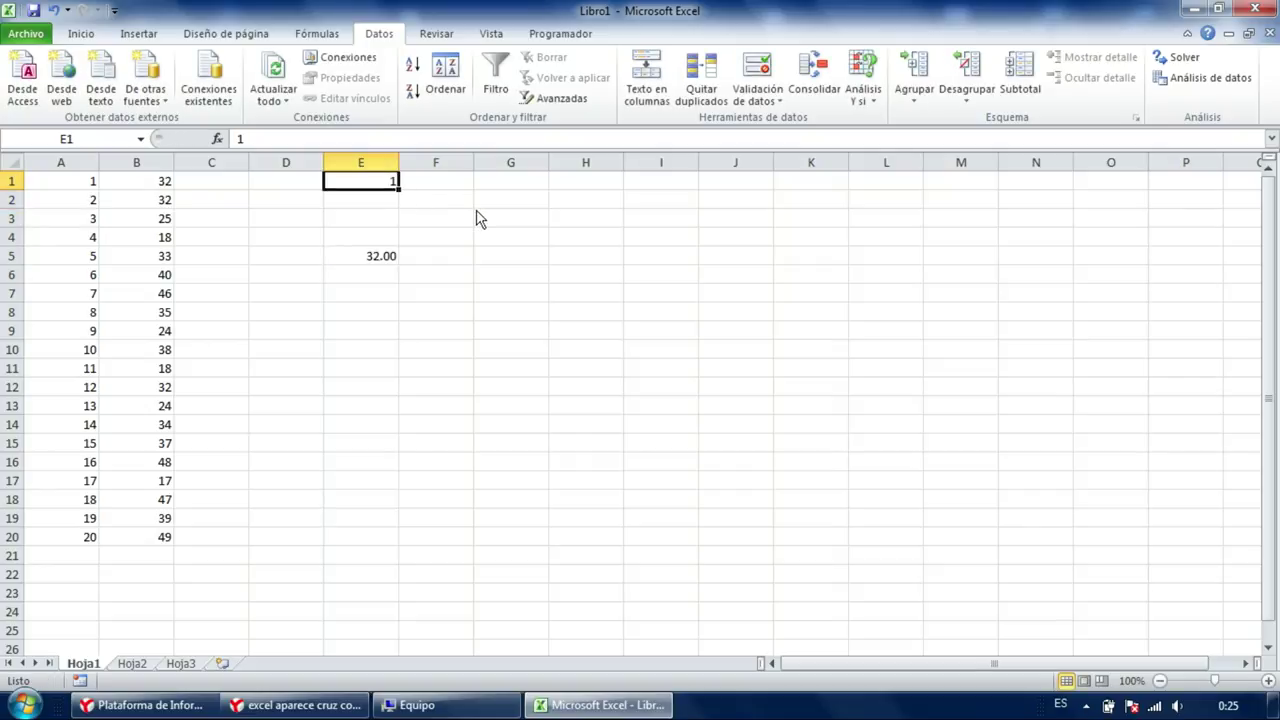
Inspect E5's formula, highlighting its E1 and B1 arguments.
{"action": "left_click", "coordinate": [388, 256]}
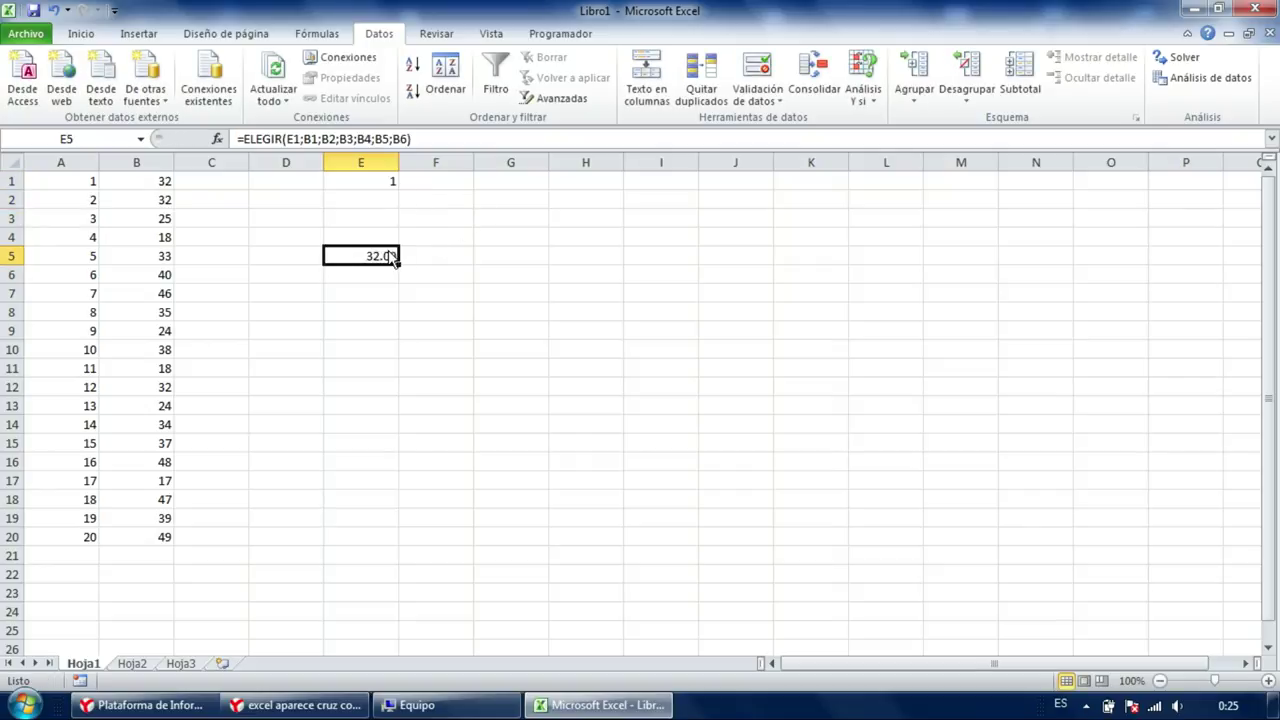
{"action": "left_click", "coordinate": [295, 143]}
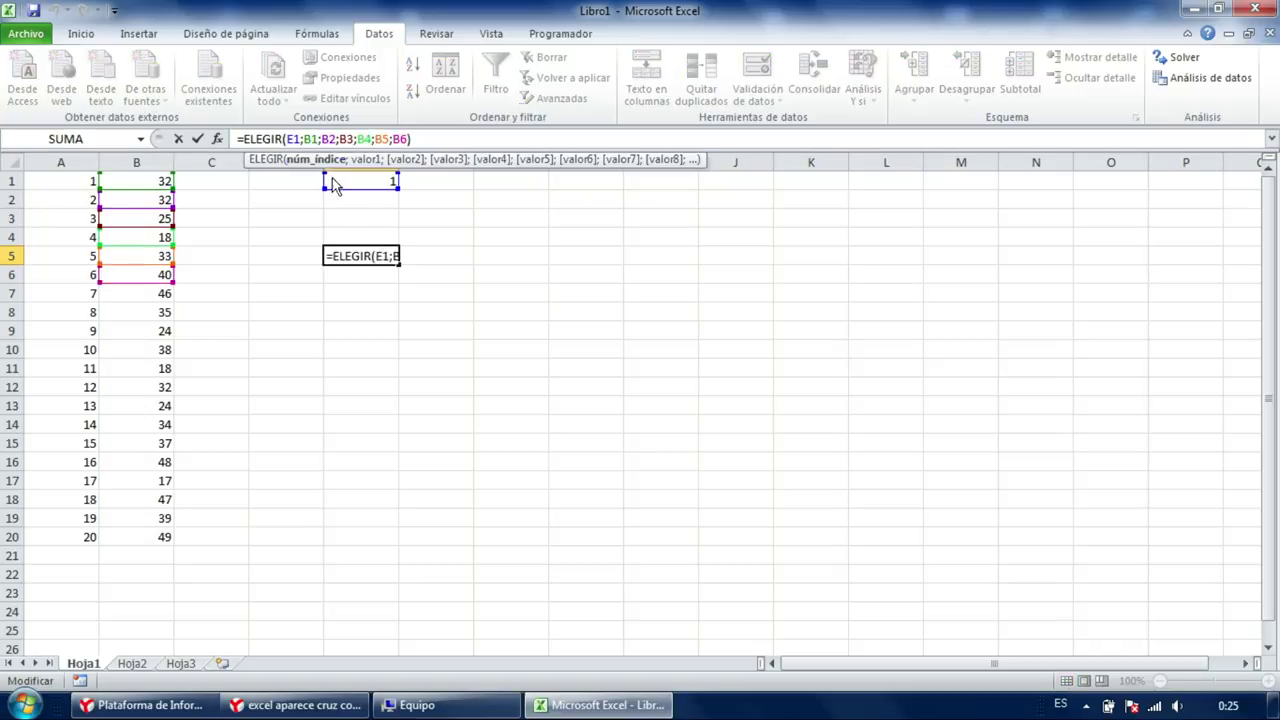
{"action": "double_click", "coordinate": [292, 141]}
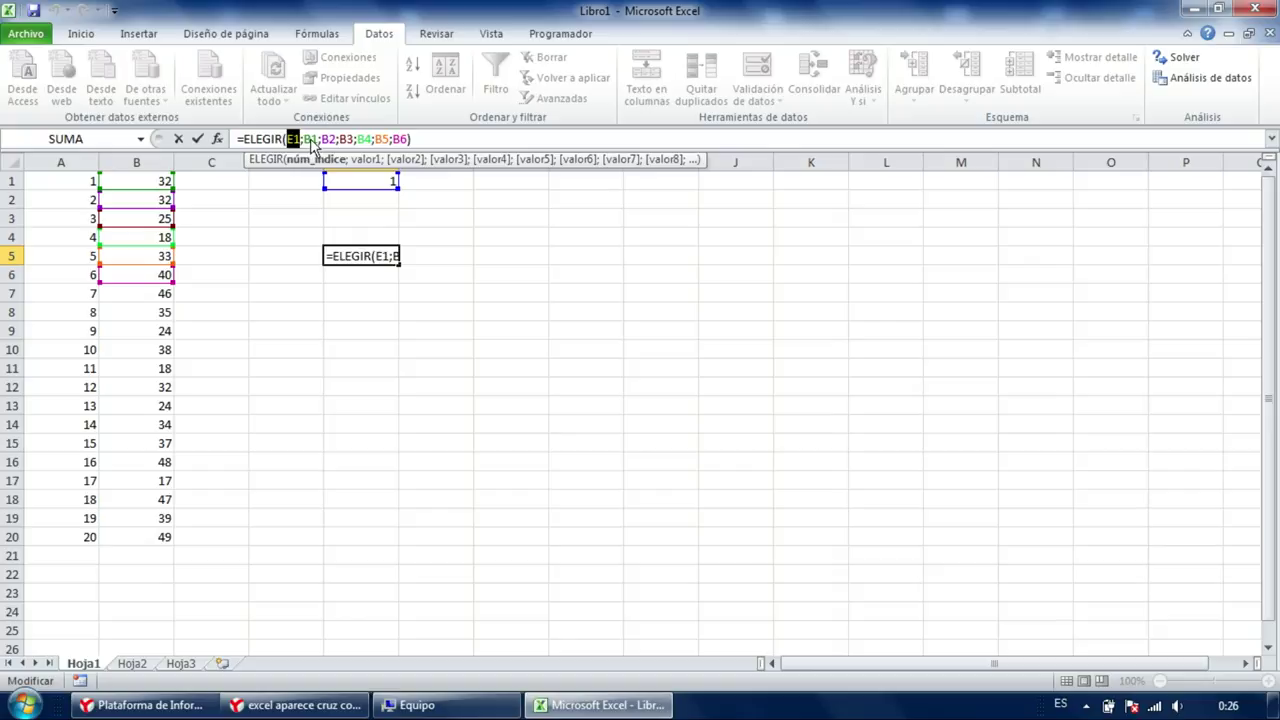
{"action": "double_click", "coordinate": [310, 140]}
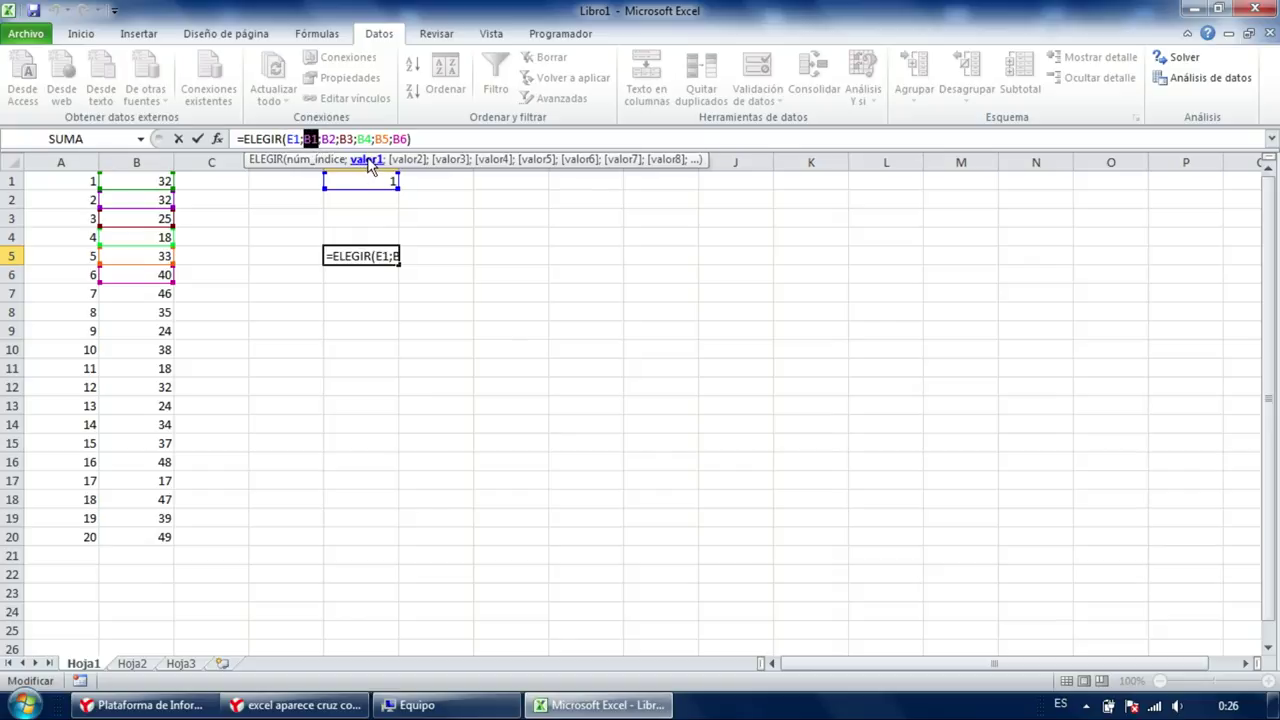
Leave formula editing and change the index in E1 to 2.
{"action": "left_click", "coordinate": [294, 141]}
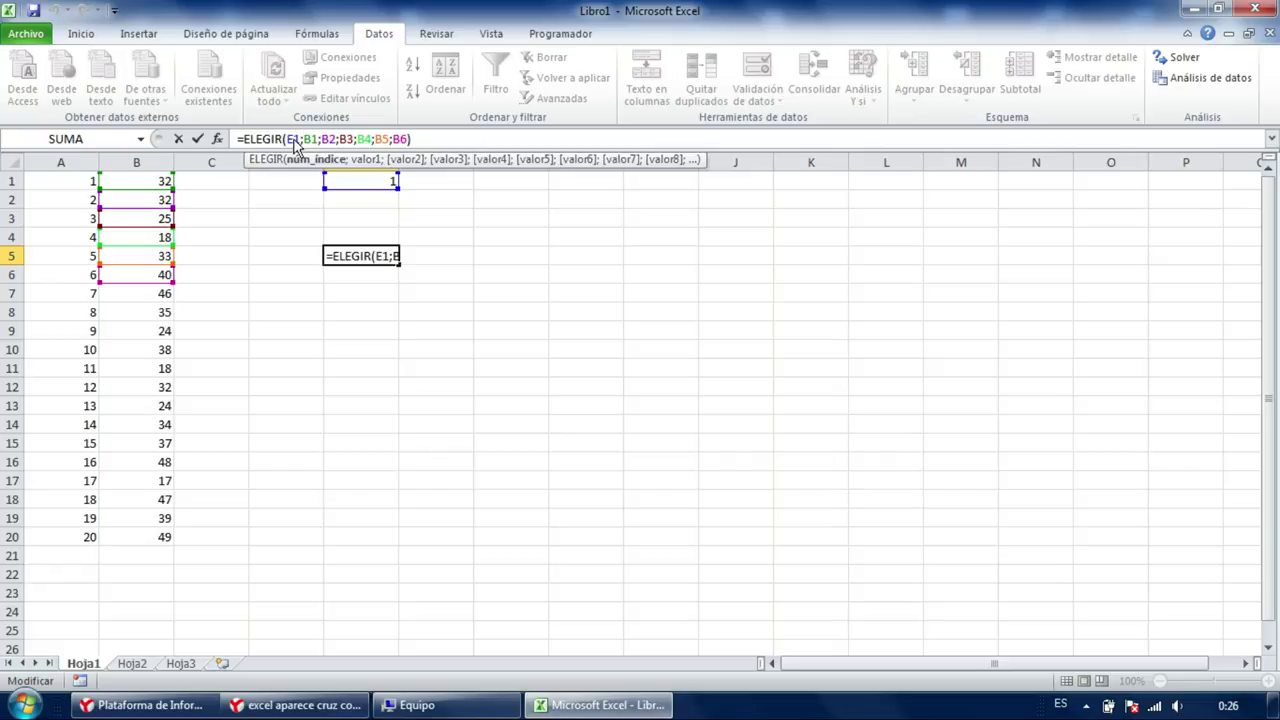
{"action": "key", "text": "ctrl+Return"}
{"action": "left_click", "coordinate": [358, 184]}
{"action": "type", "text": "2"}
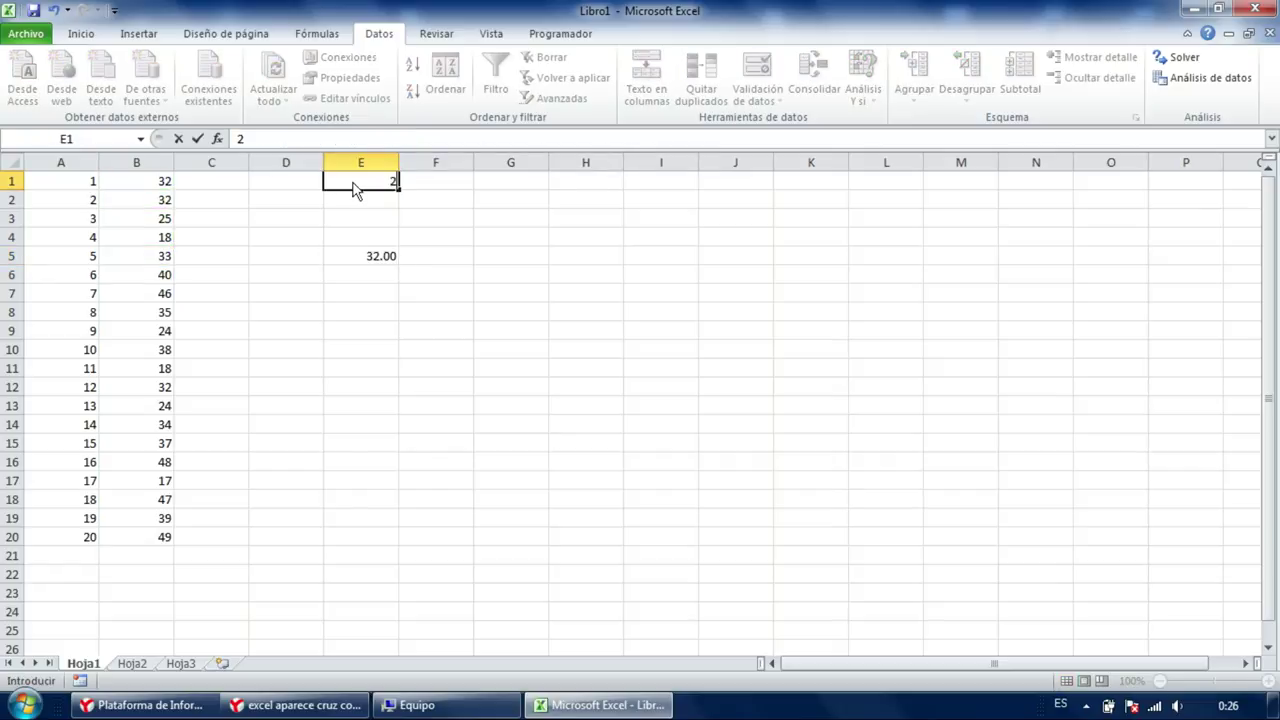
{"action": "left_click", "coordinate": [366, 207]}
{"action": "left_click", "coordinate": [375, 186]}
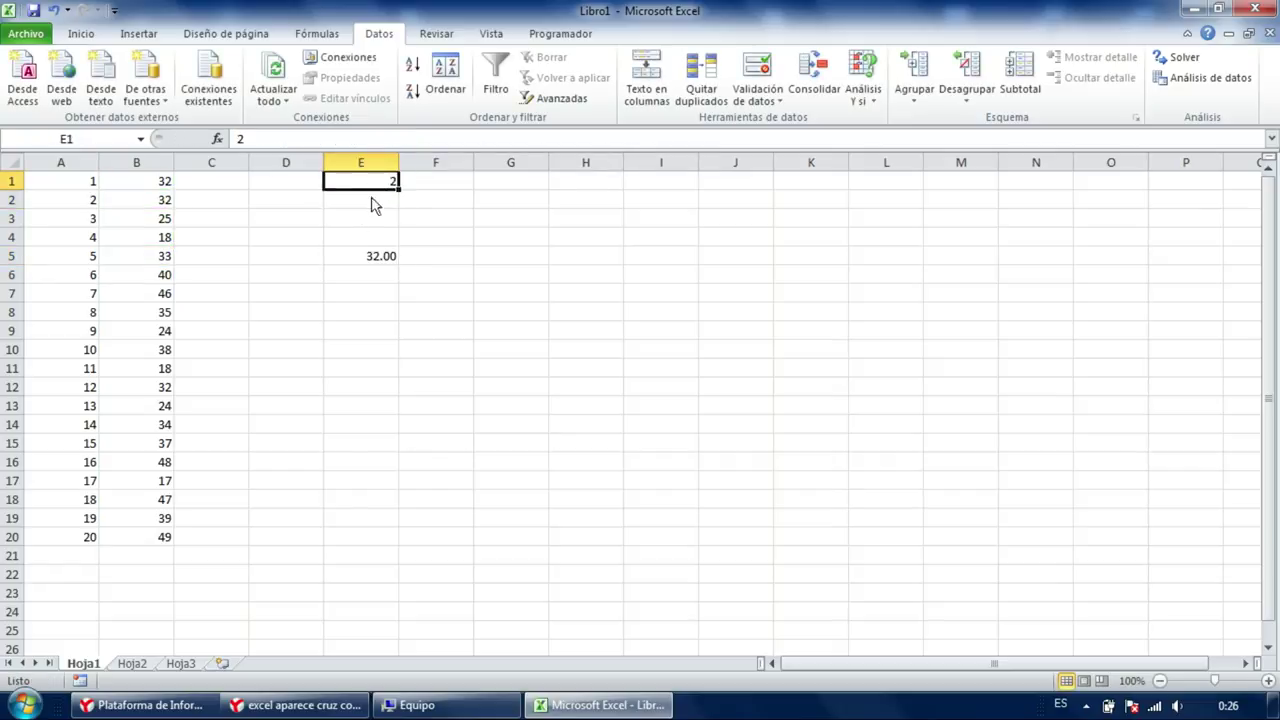
Change B2 to 35 and set the index in E1 to 3.
{"action": "left_click", "coordinate": [151, 203]}
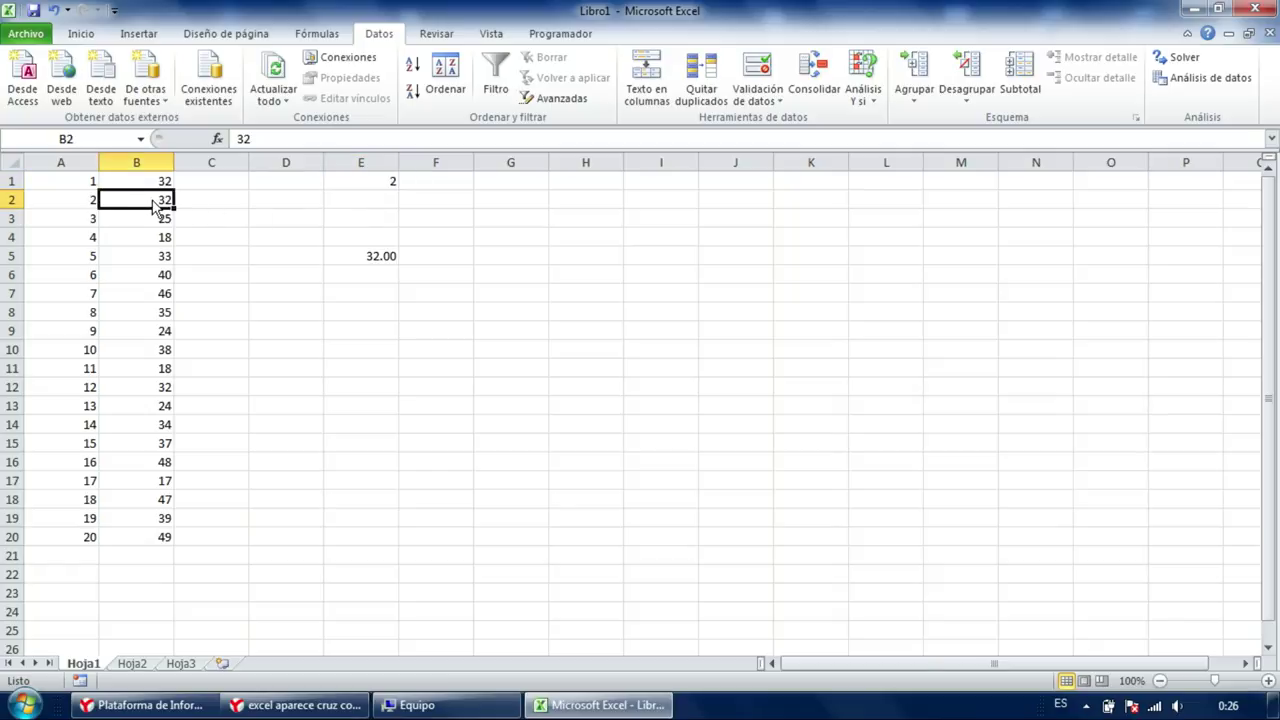
{"action": "type", "text": "35"}
{"action": "key", "text": "Return"}
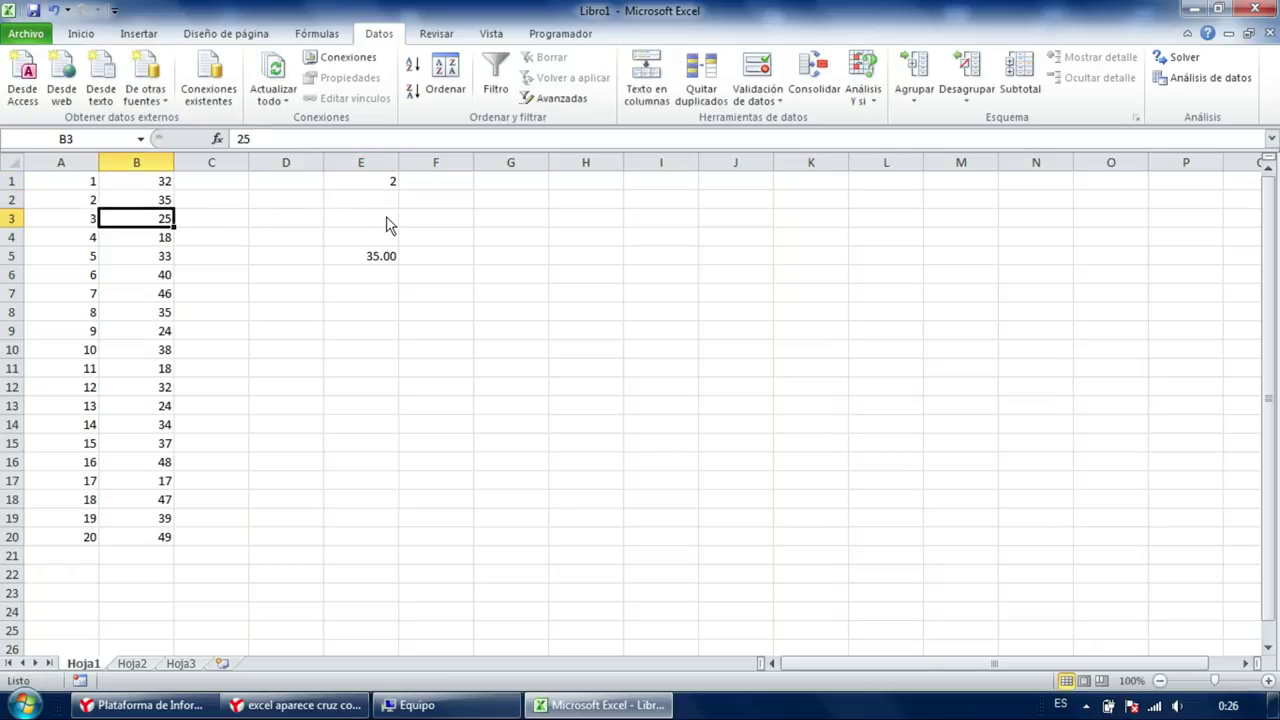
{"action": "left_click", "coordinate": [381, 187]}
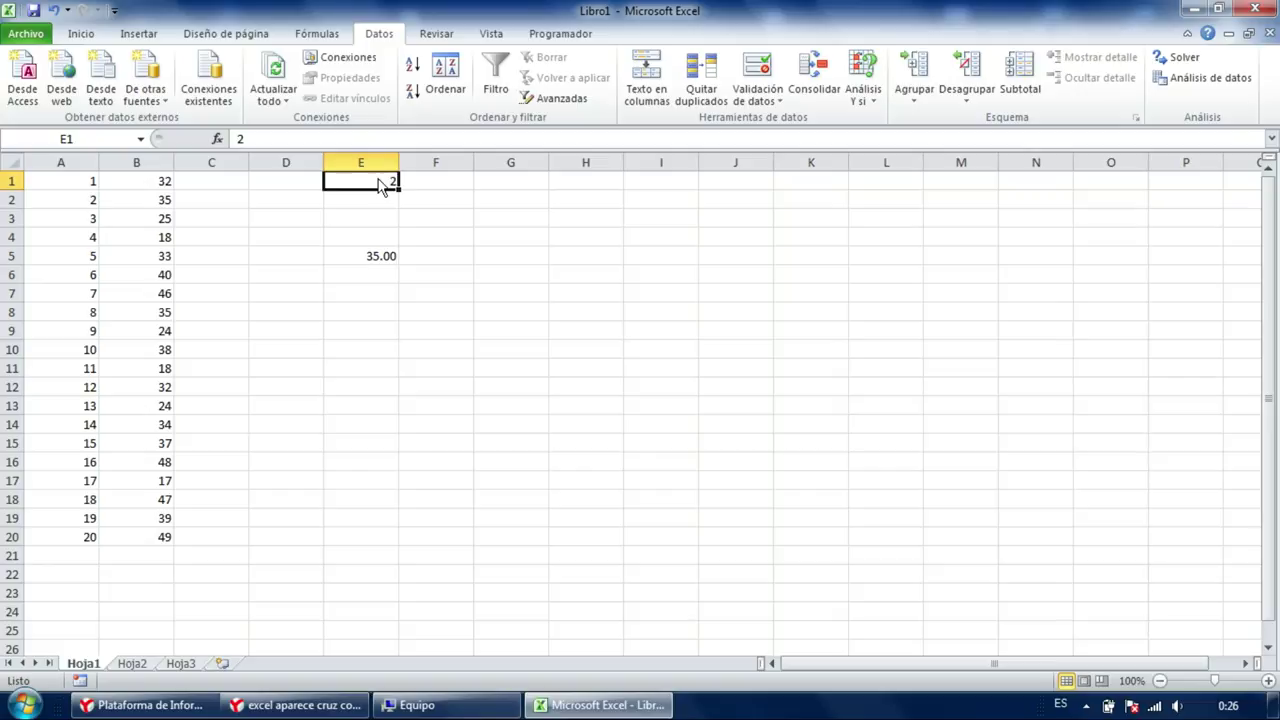
{"action": "type", "text": "3"}
{"action": "key", "text": "Return"}
{"action": "left_click", "coordinate": [381, 187]}
Select A1:A20 and bring up its shortcut menu.
{"action": "left_click_drag", "start_coordinate": [82, 186], "coordinate": [68, 537]}
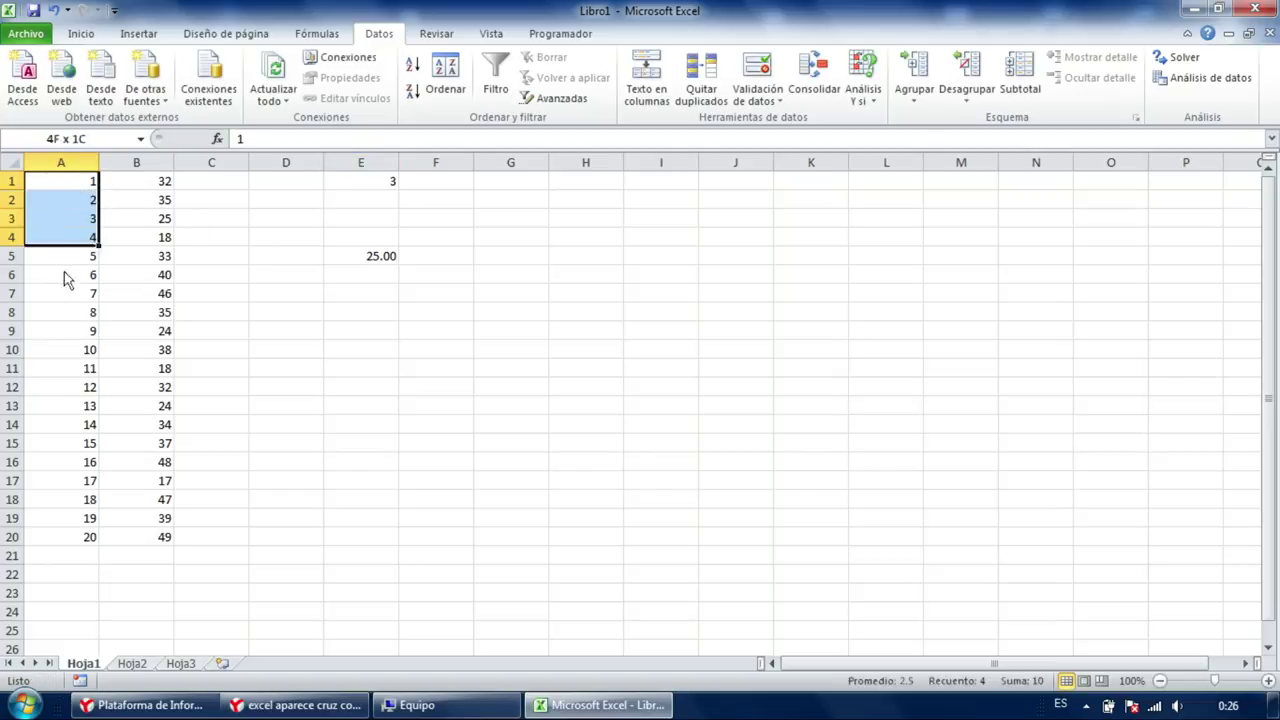
{"action": "right_click", "coordinate": [26, 462]}
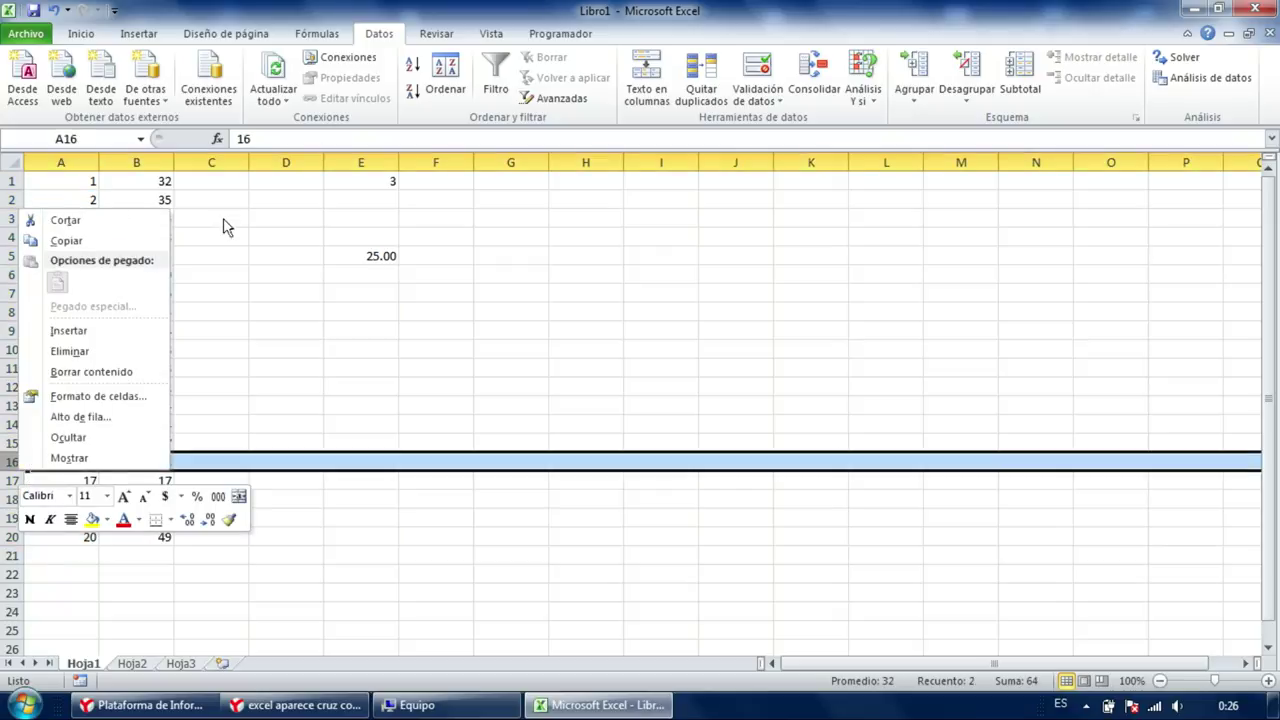
{"action": "left_click", "coordinate": [86, 192]}
{"action": "left_click_drag", "start_coordinate": [82, 186], "coordinate": [72, 523]}
{"action": "right_click", "coordinate": [70, 523]}
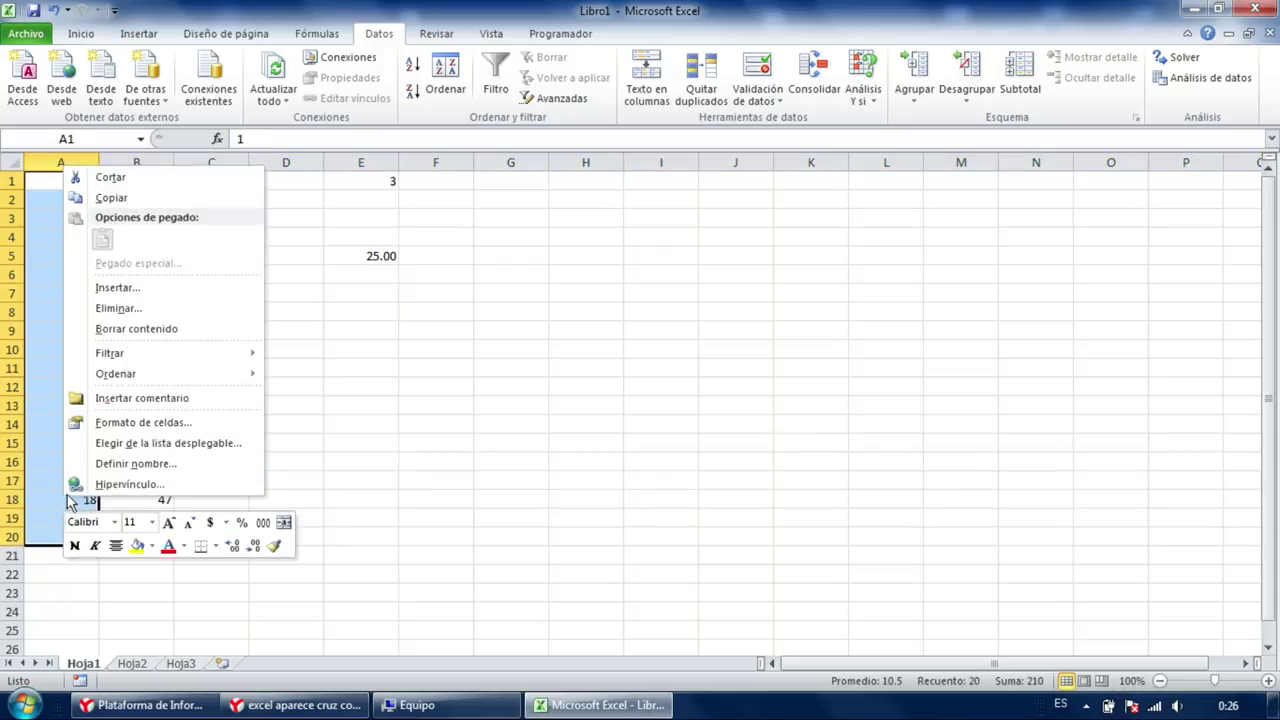
{"action": "left_click", "coordinate": [373, 183]}
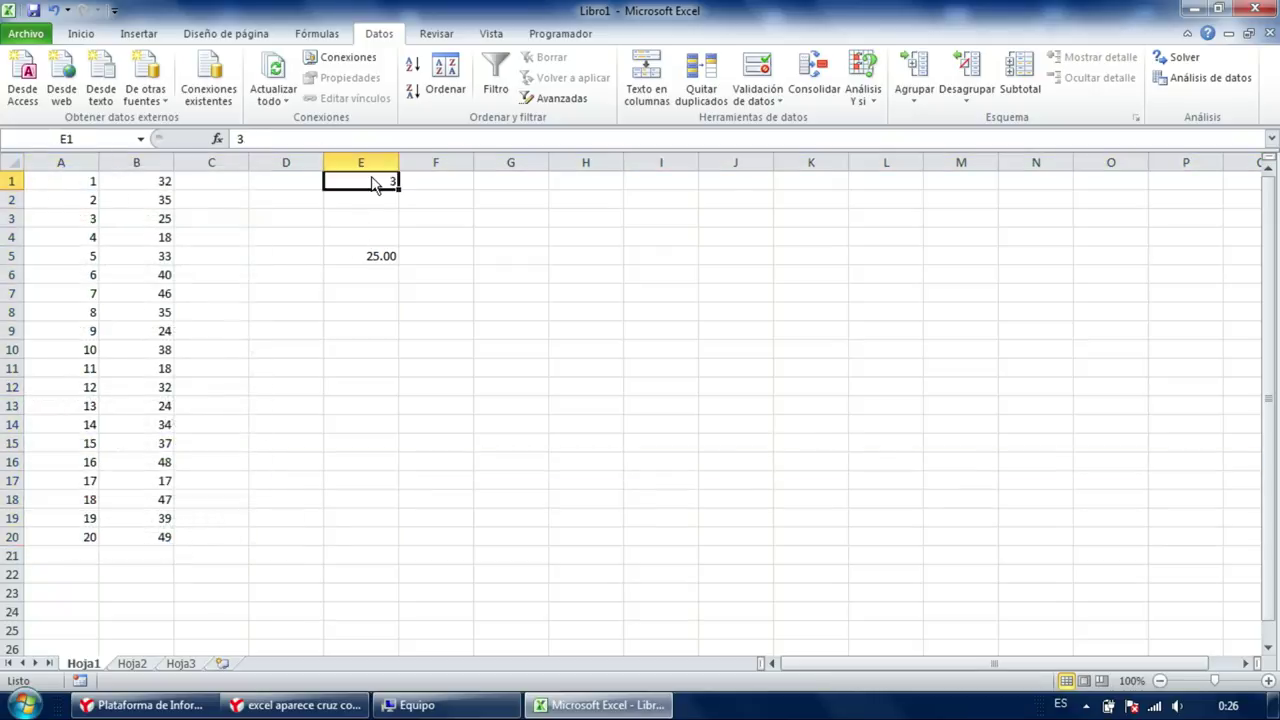
{"action": "left_click", "coordinate": [336, 262]}
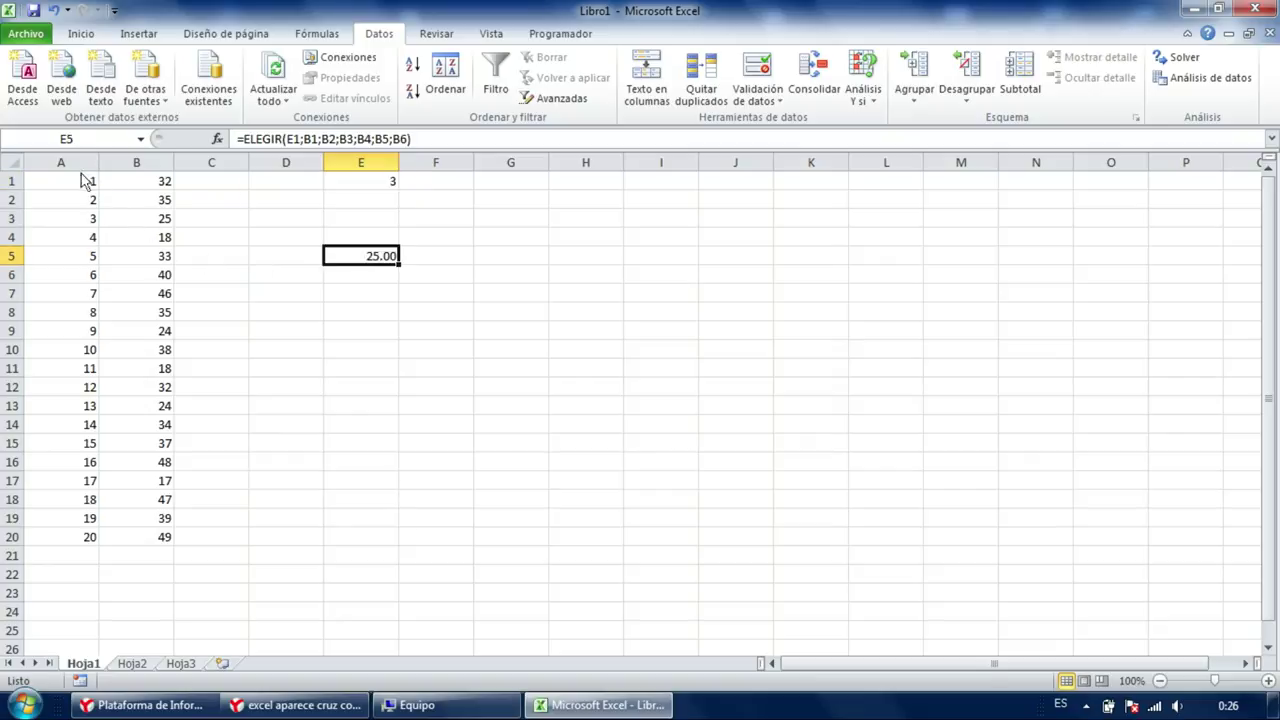
{"action": "left_click_drag", "start_coordinate": [89, 180], "coordinate": [91, 538]}
Try naming A1:A20 'rd', dismiss the naming error and cancel.
{"action": "right_click", "coordinate": [50, 444]}
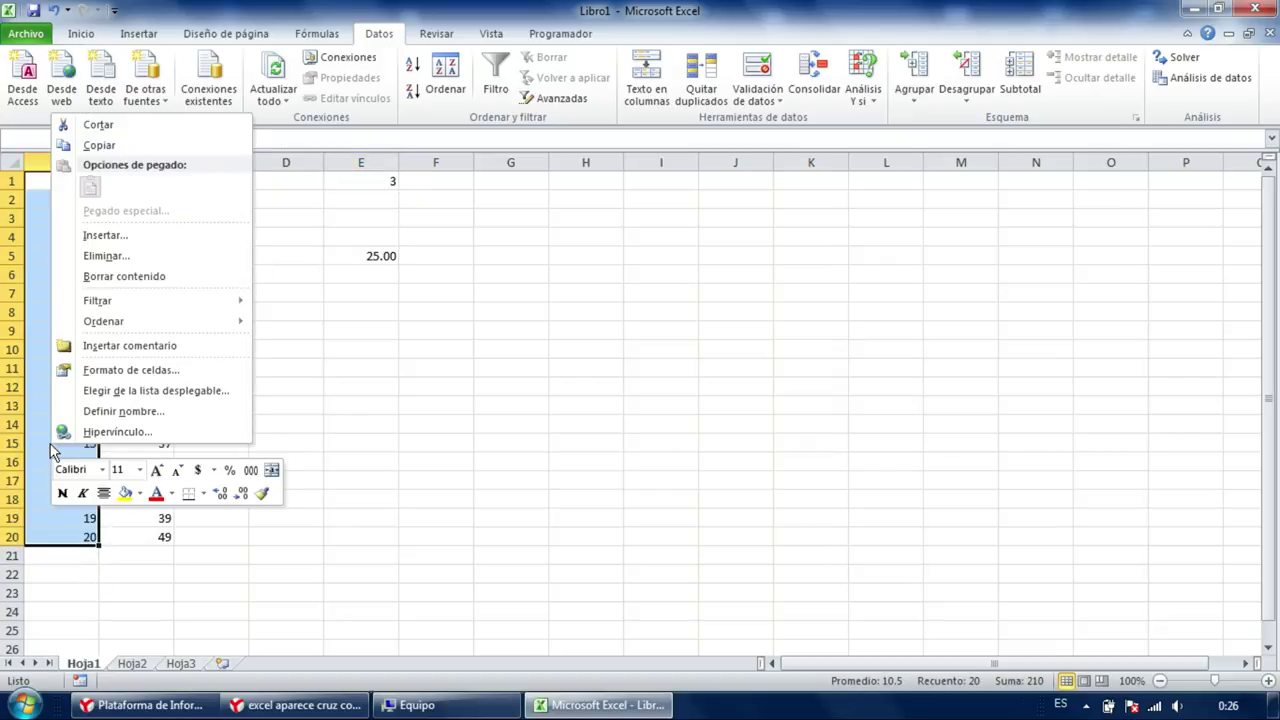
{"action": "left_click", "coordinate": [127, 411]}
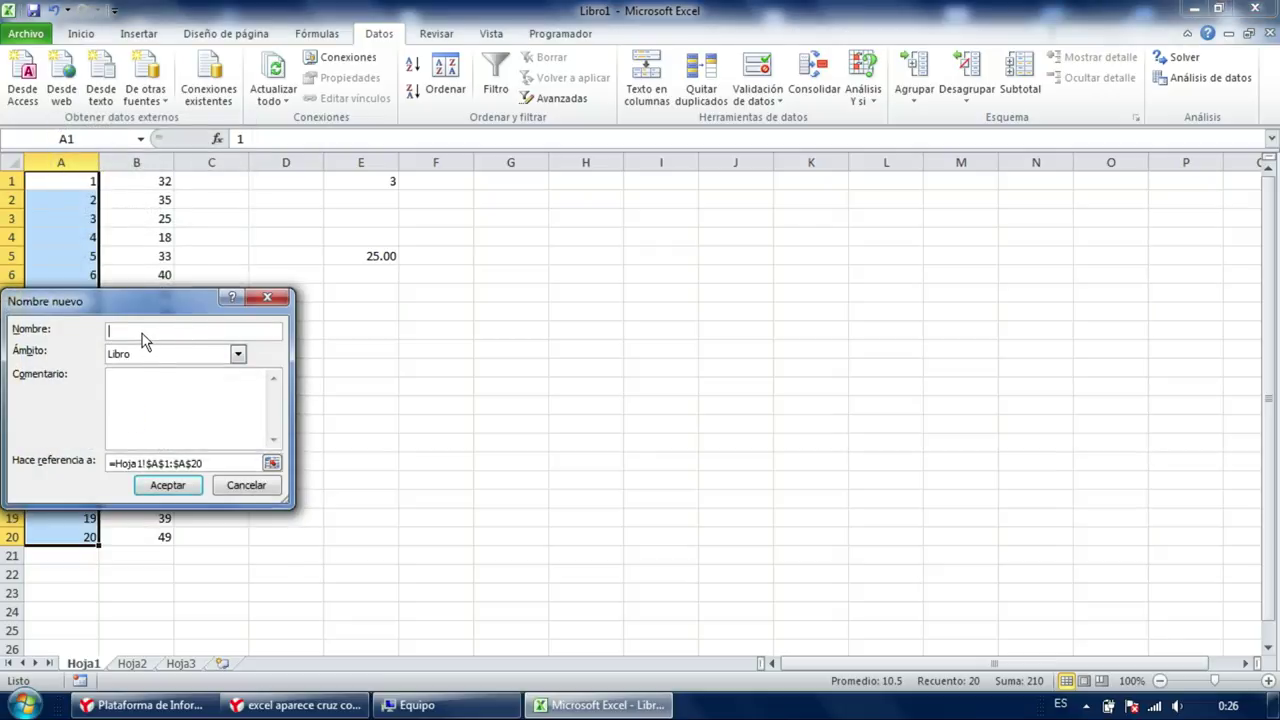
{"action": "type", "text": "rd"}
{"action": "left_click", "coordinate": [168, 486]}
{"action": "left_click", "coordinate": [643, 402]}
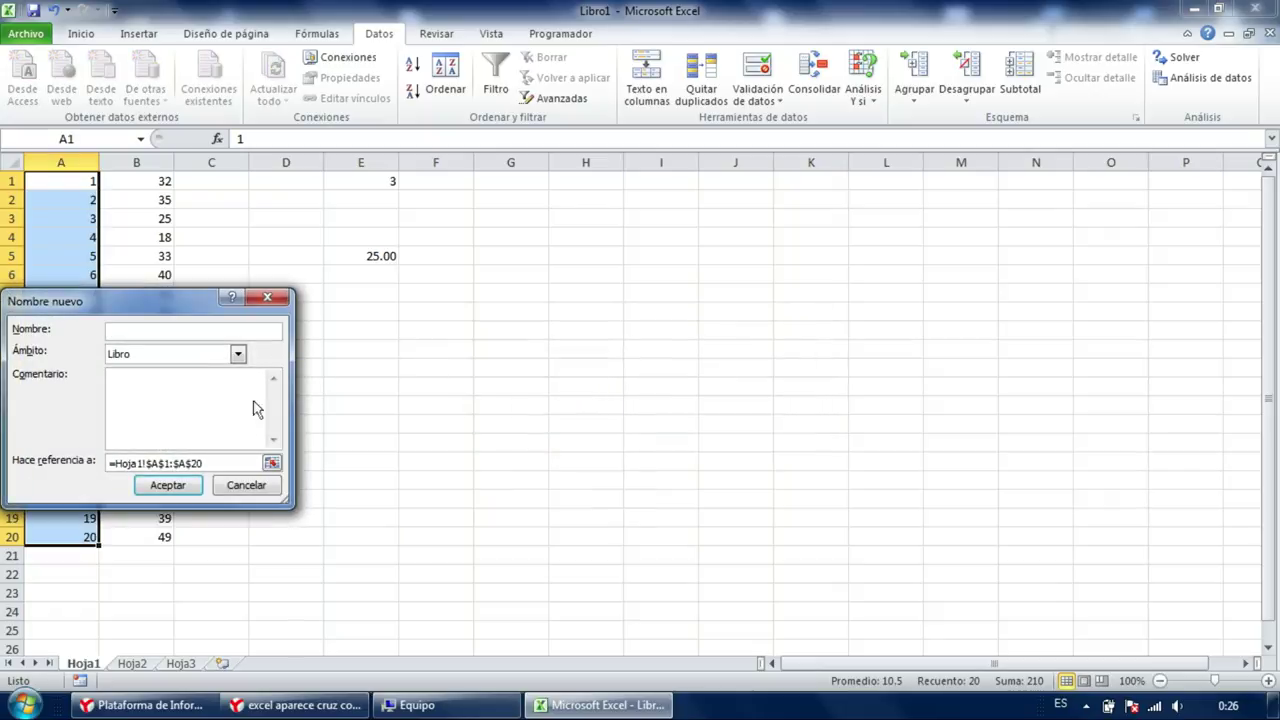
{"action": "left_click", "coordinate": [245, 486]}
Delete the existing name zx in the Name Manager.
{"action": "left_click", "coordinate": [340, 38]}
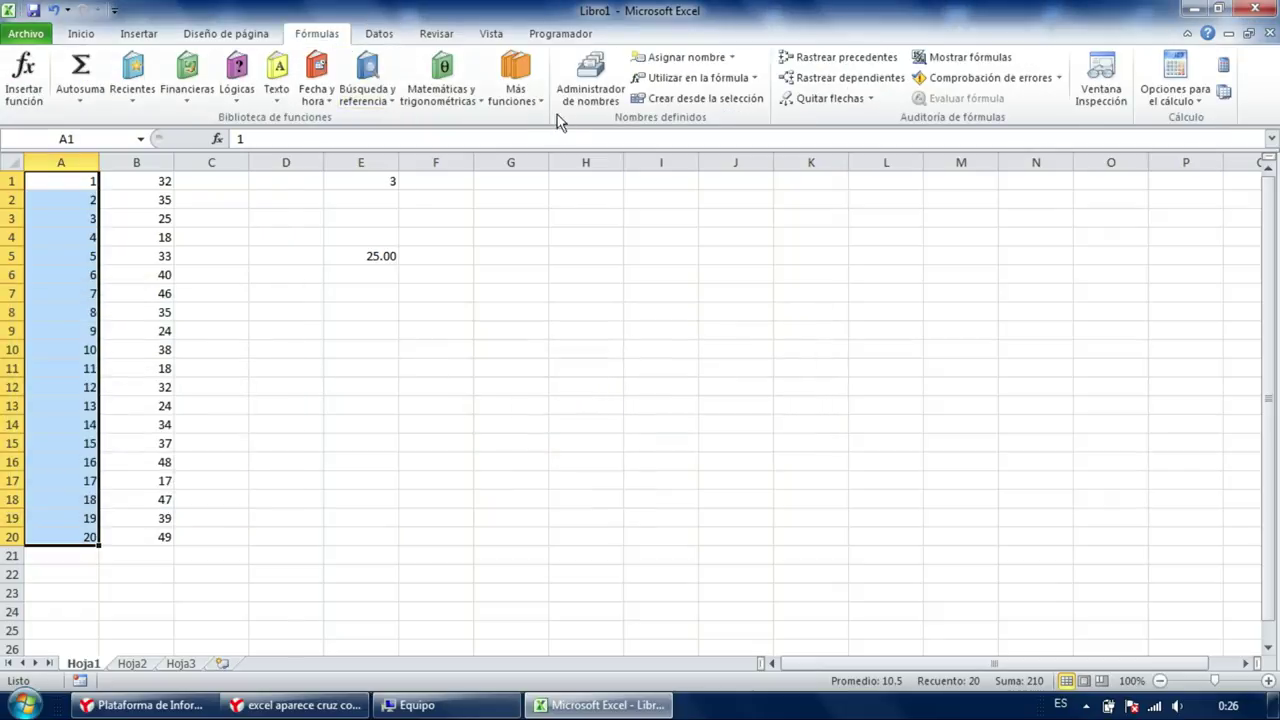
{"action": "left_click", "coordinate": [590, 80]}
{"action": "left_click", "coordinate": [600, 186]}
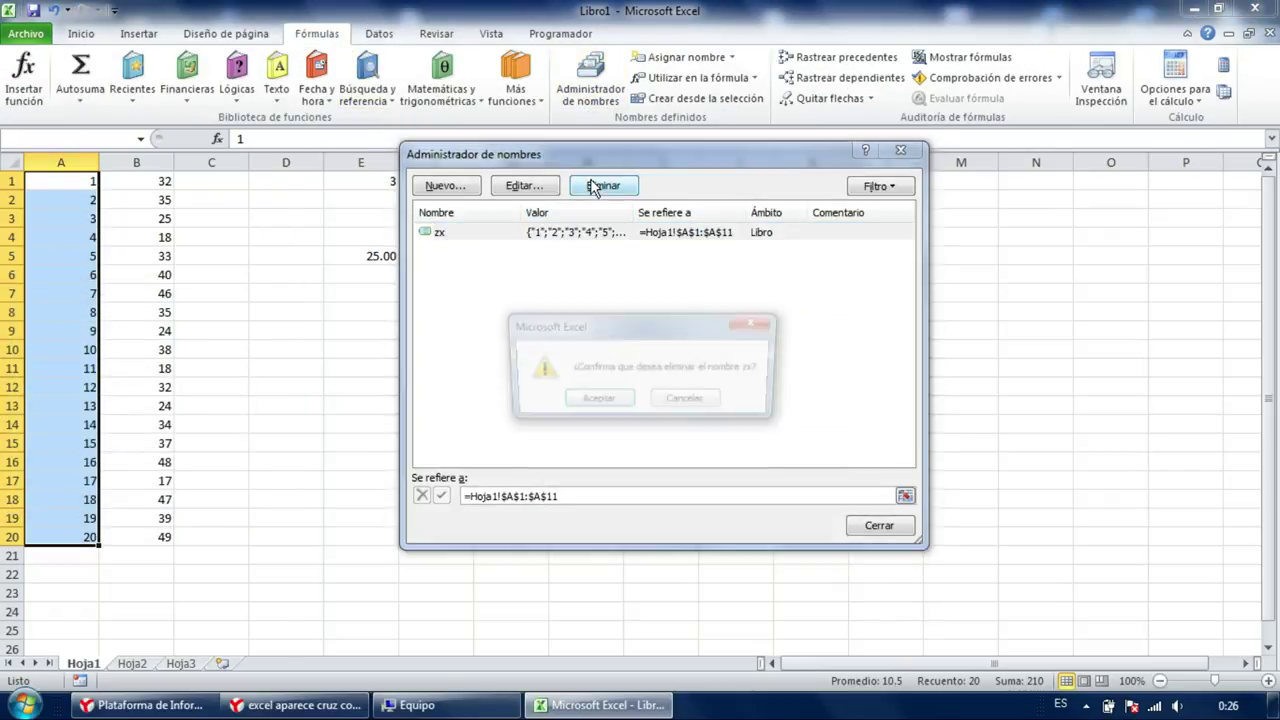
{"action": "left_click", "coordinate": [595, 402]}
{"action": "left_click", "coordinate": [878, 526]}
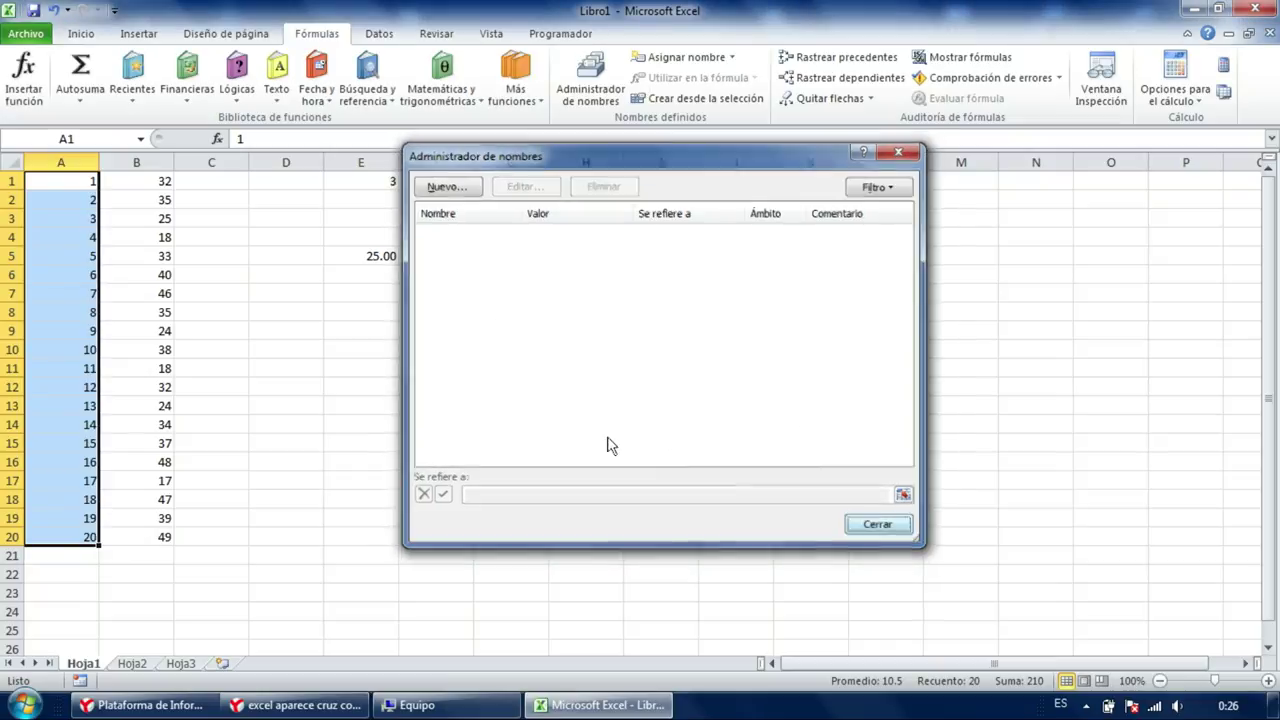
Define the name zx for A1:A20 via Define Name.
{"action": "right_click", "coordinate": [86, 259]}
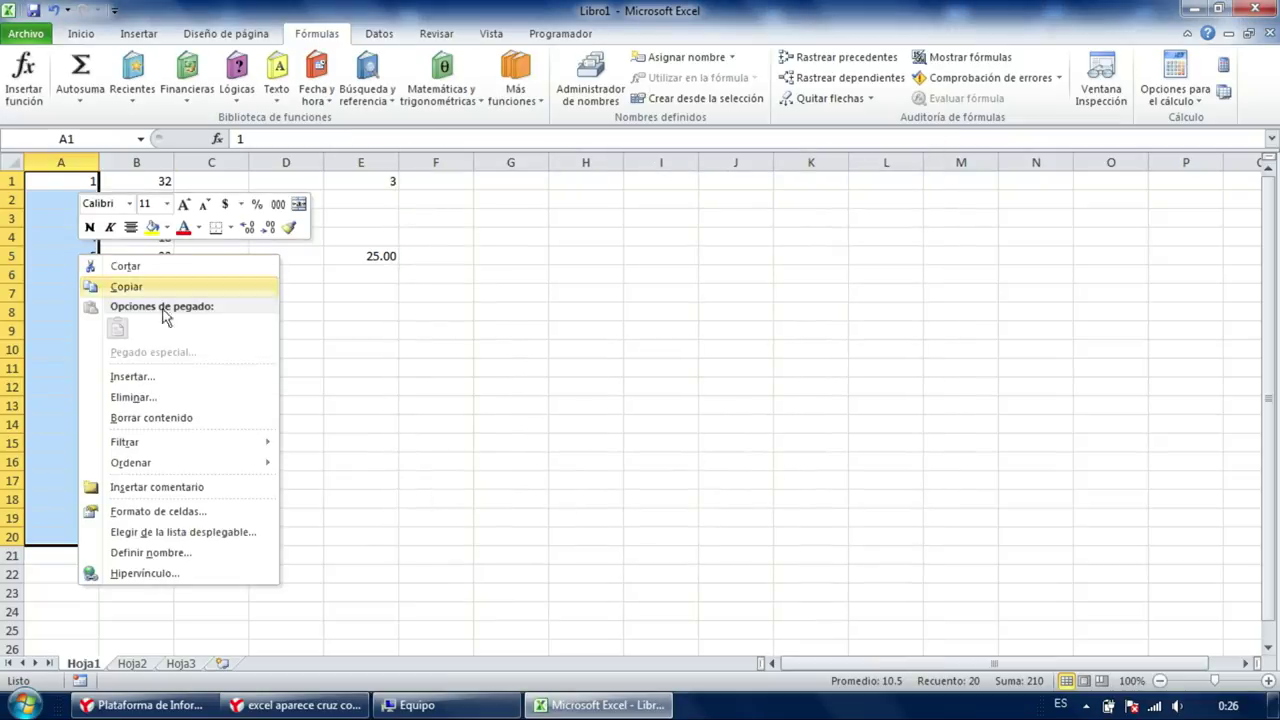
{"action": "left_click", "coordinate": [167, 552]}
{"action": "type", "text": "zx"}
{"action": "key", "text": "Return"}
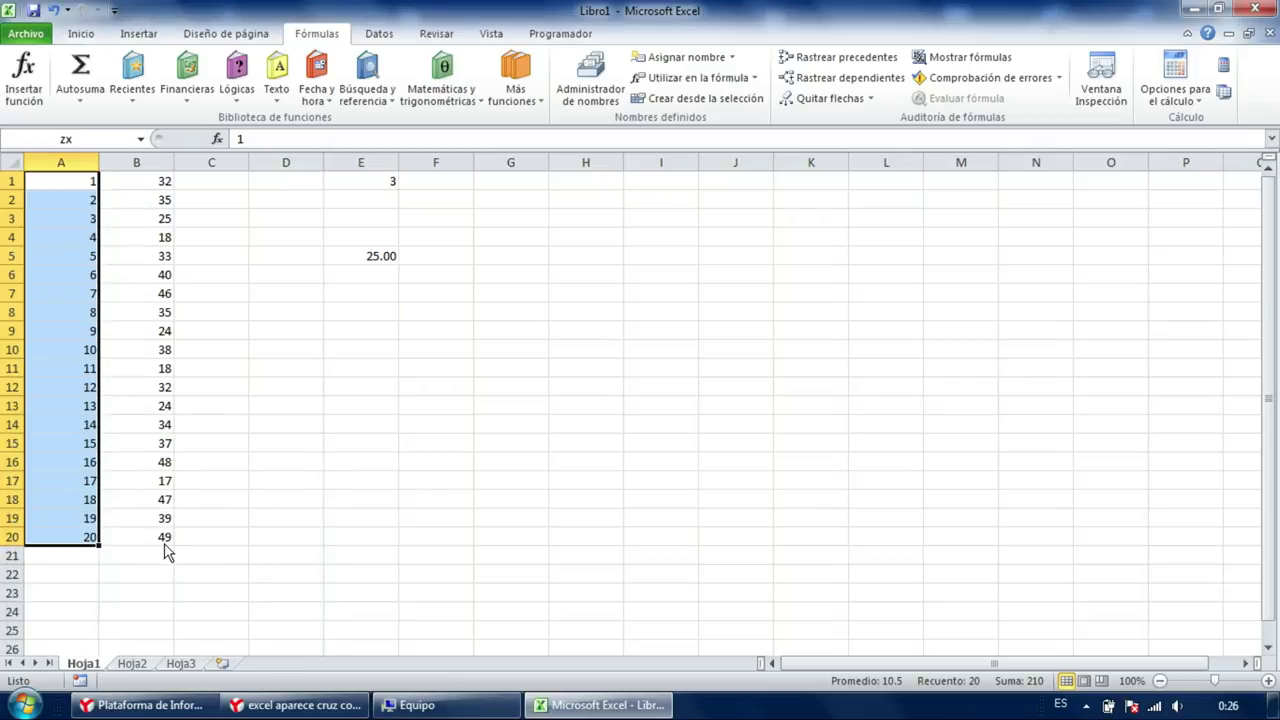
{"action": "left_click", "coordinate": [240, 278]}
{"action": "key", "text": "ctrl+Up"}
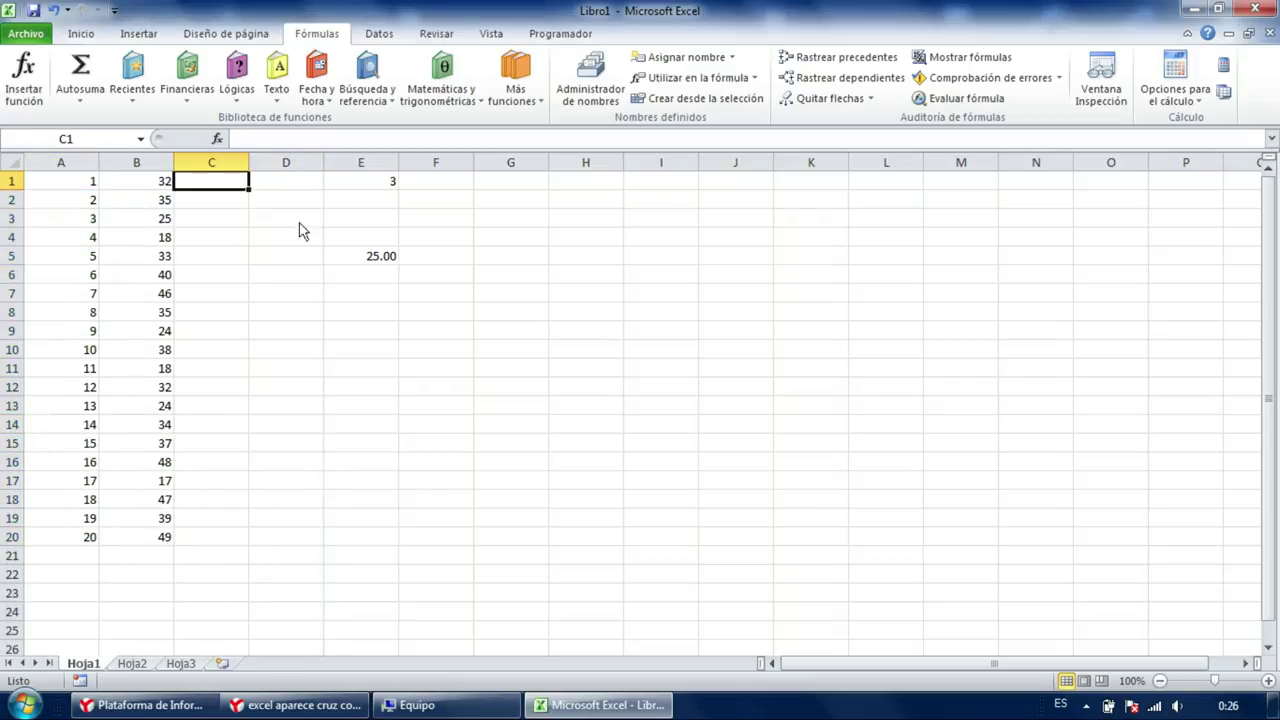
Give E1 List data validation sourced from A1:A20, with the error alert turned off.
{"action": "left_click", "coordinate": [370, 182]}
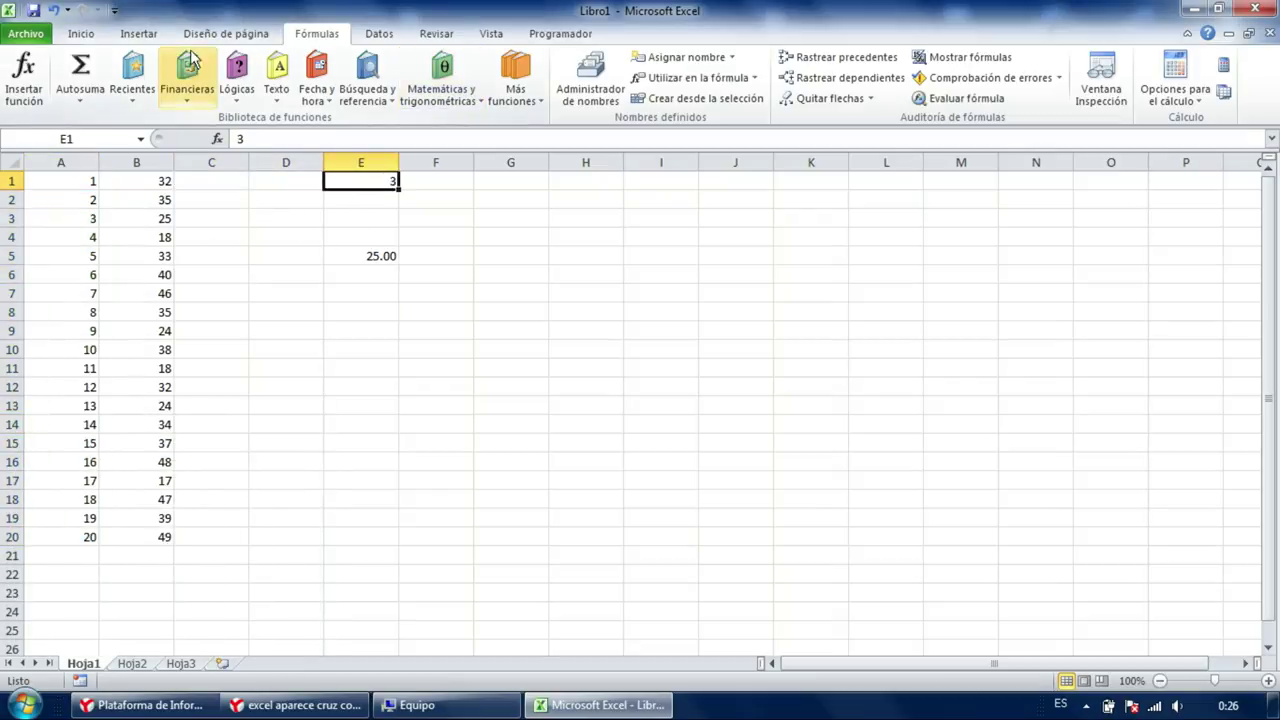
{"action": "left_click", "coordinate": [370, 34]}
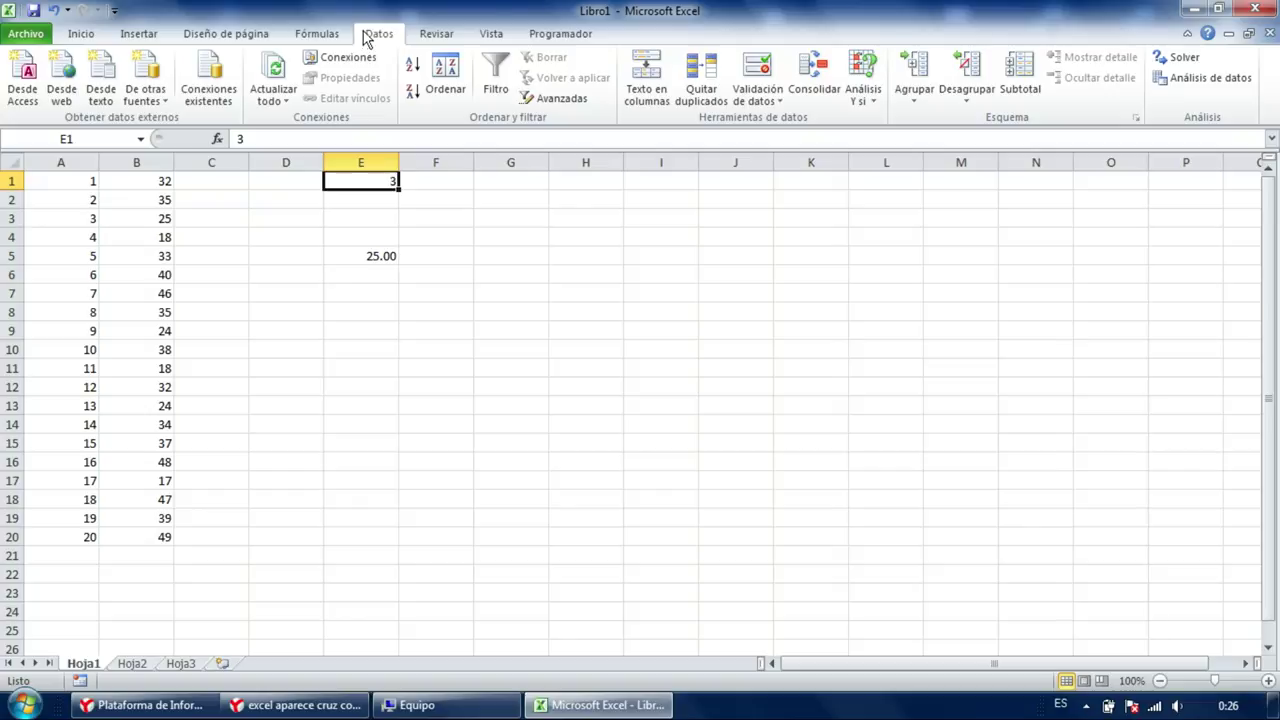
{"action": "left_click", "coordinate": [757, 72]}
{"action": "left_click", "coordinate": [523, 240]}
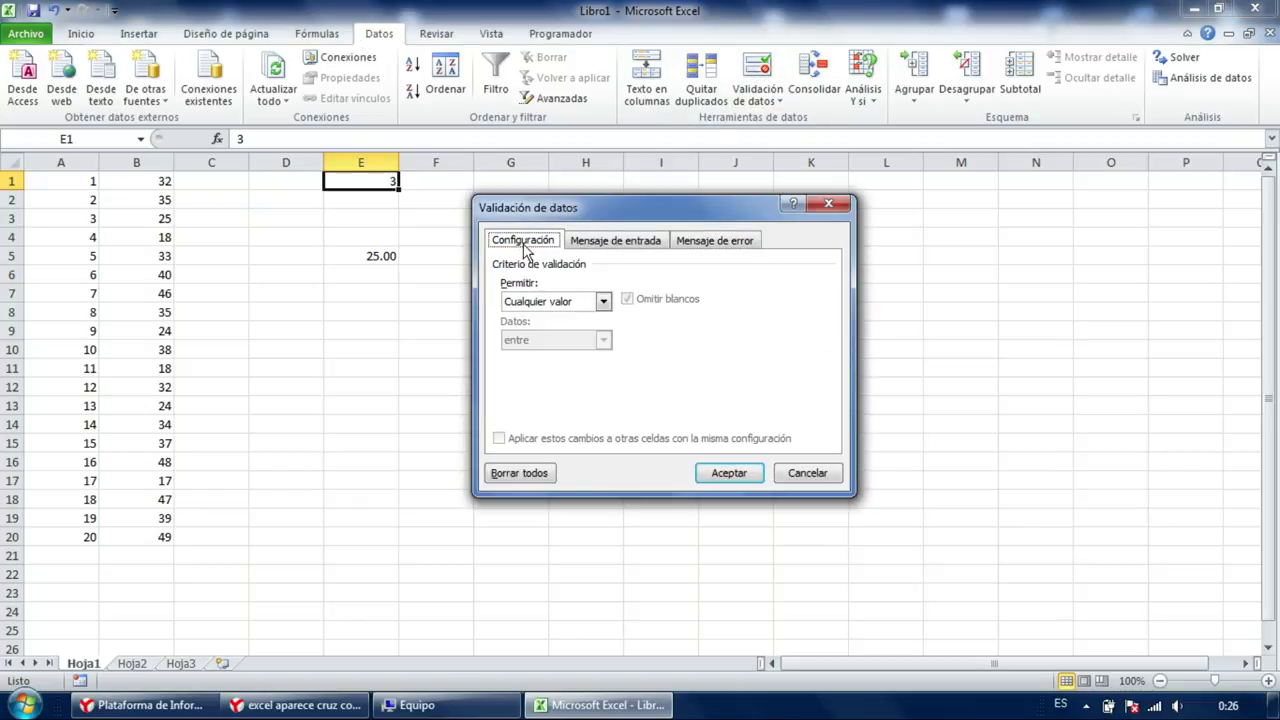
{"action": "left_click", "coordinate": [558, 301]}
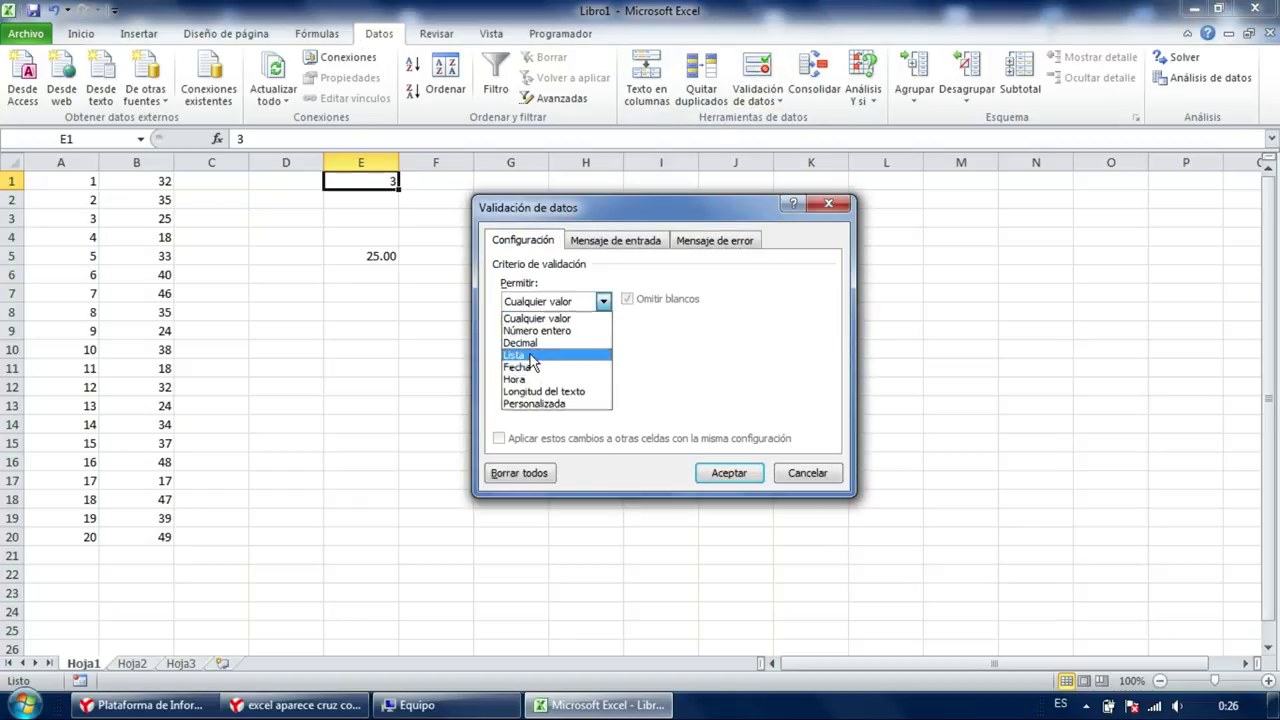
{"action": "left_click", "coordinate": [528, 355]}
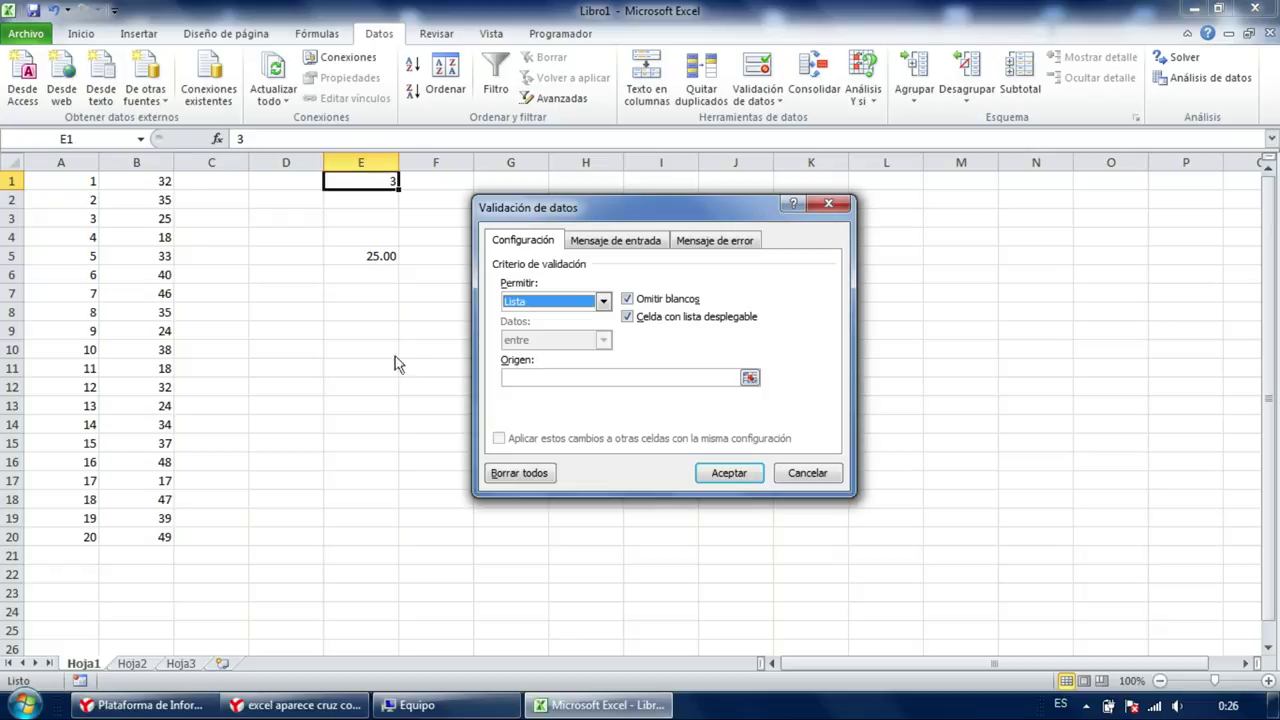
{"action": "left_click", "coordinate": [560, 377]}
{"action": "mouse_move", "coordinate": [88, 183]}
{"action": "left_mouse_down"}
{"action": "mouse_move", "coordinate": [110, 563]}
{"action": "mouse_move", "coordinate": [94, 535]}
{"action": "left_mouse_up"}
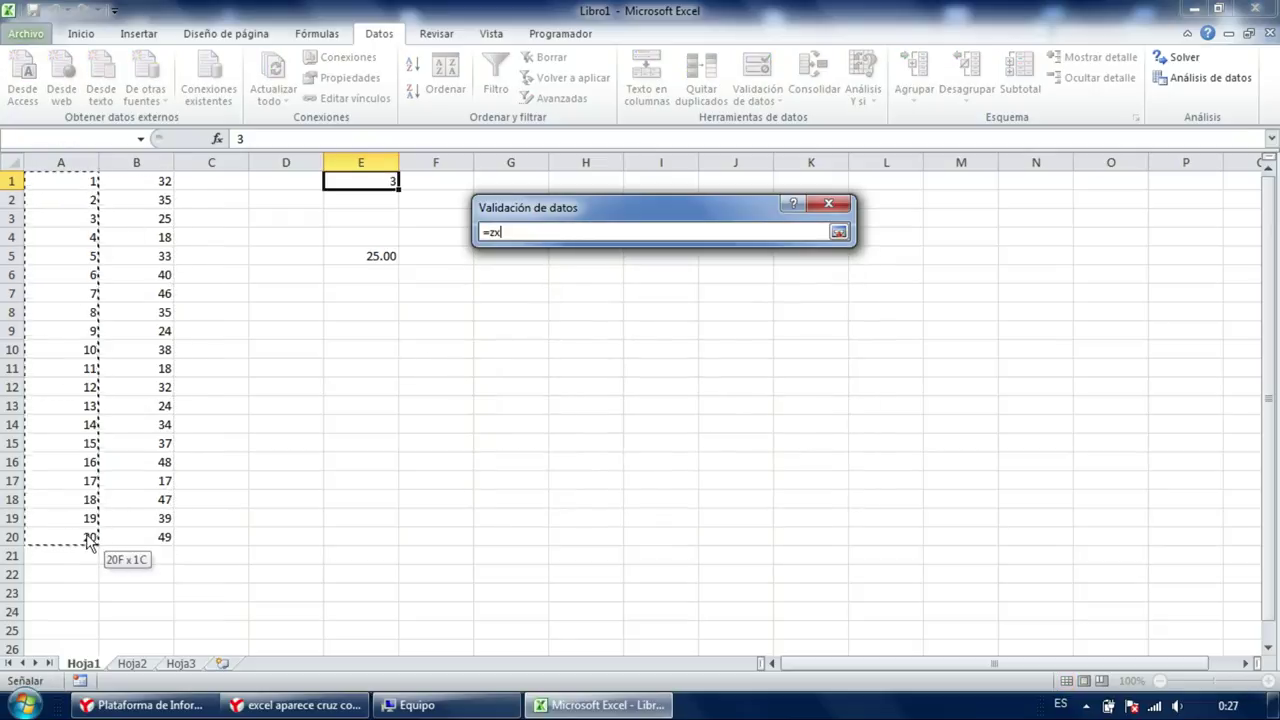
{"action": "left_click", "coordinate": [710, 242]}
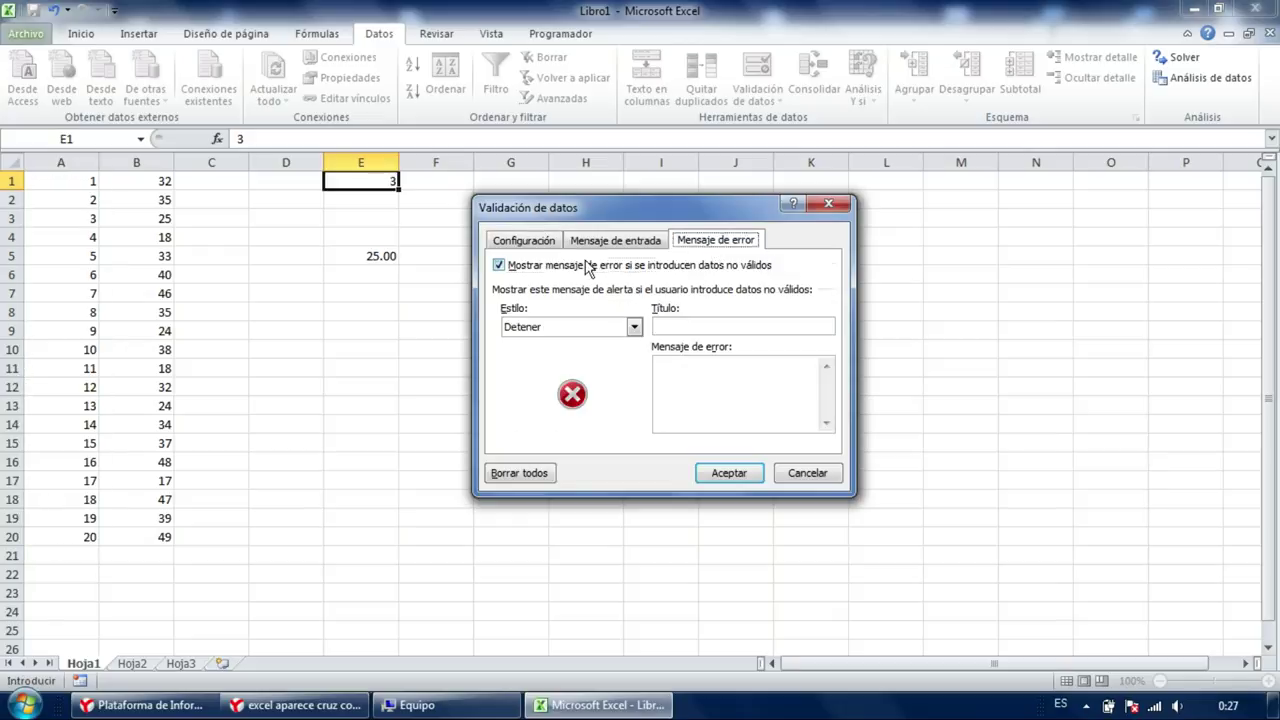
{"action": "left_click", "coordinate": [586, 263]}
{"action": "left_click", "coordinate": [729, 473]}
Pick 4, then 5, from E1's dropdown list.
{"action": "left_click", "coordinate": [440, 220]}
{"action": "left_click", "coordinate": [389, 184]}
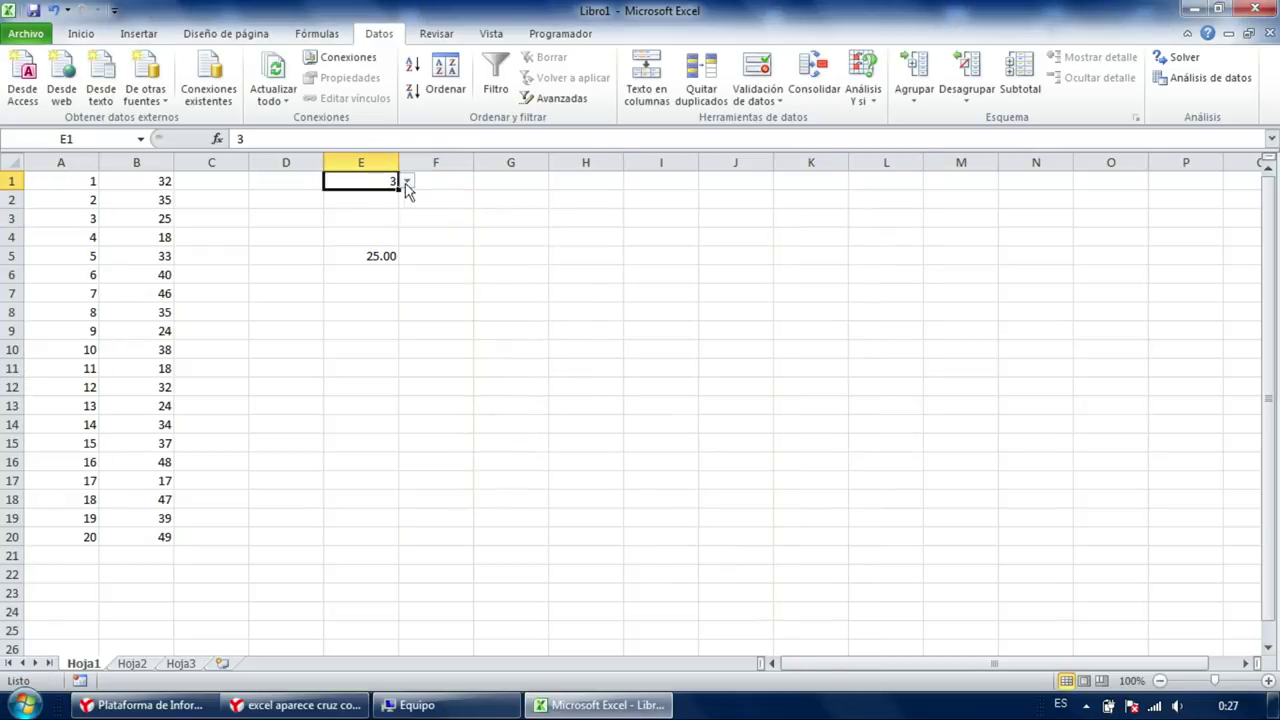
{"action": "left_click", "coordinate": [407, 181]}
{"action": "left_click", "coordinate": [378, 210]}
{"action": "left_click", "coordinate": [408, 184]}
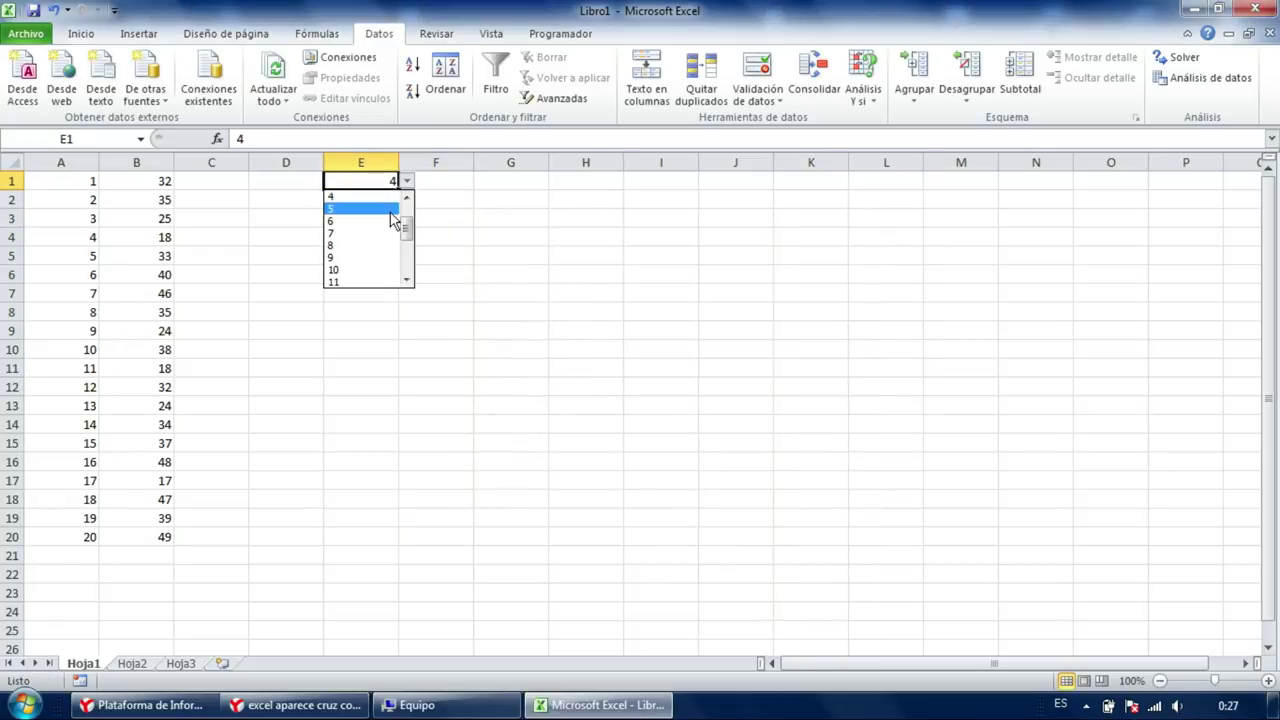
{"action": "left_click", "coordinate": [395, 223]}
Move the ELEGIR formula from E5 to G1.
{"action": "left_click", "coordinate": [384, 258]}
{"action": "left_click_drag", "start_coordinate": [385, 266], "coordinate": [512, 192]}
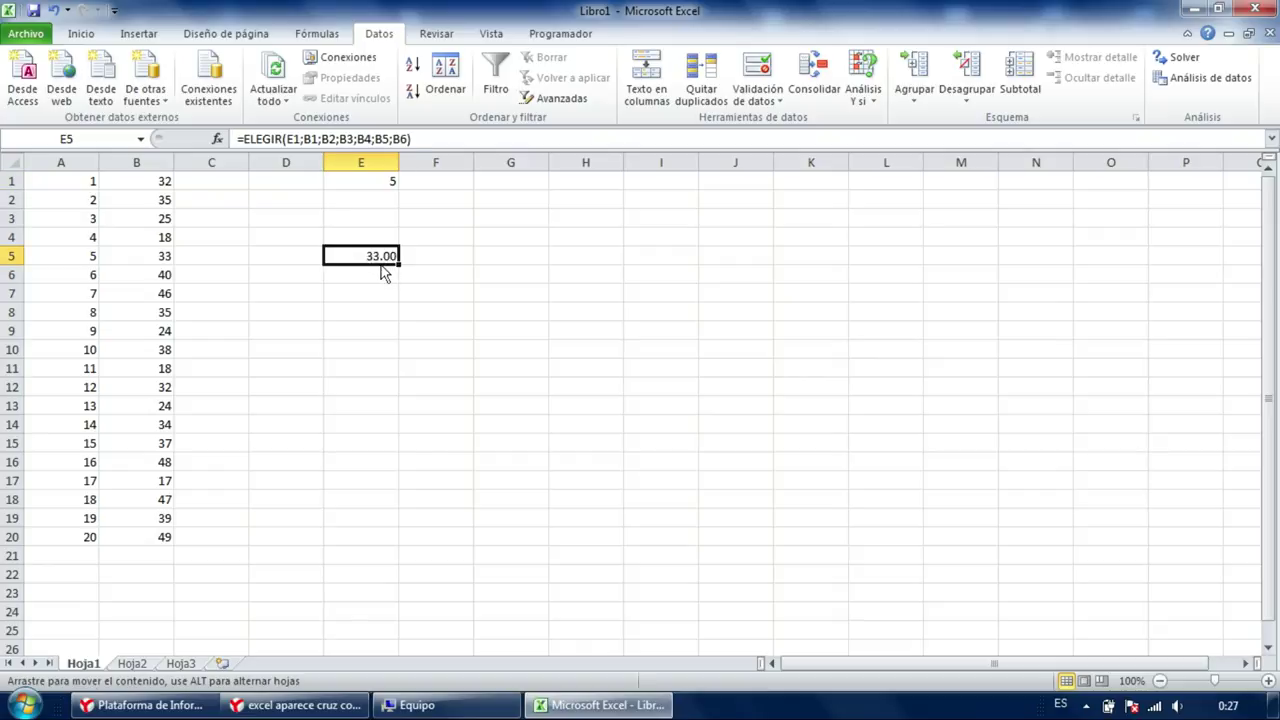
{"action": "left_click", "coordinate": [413, 184]}
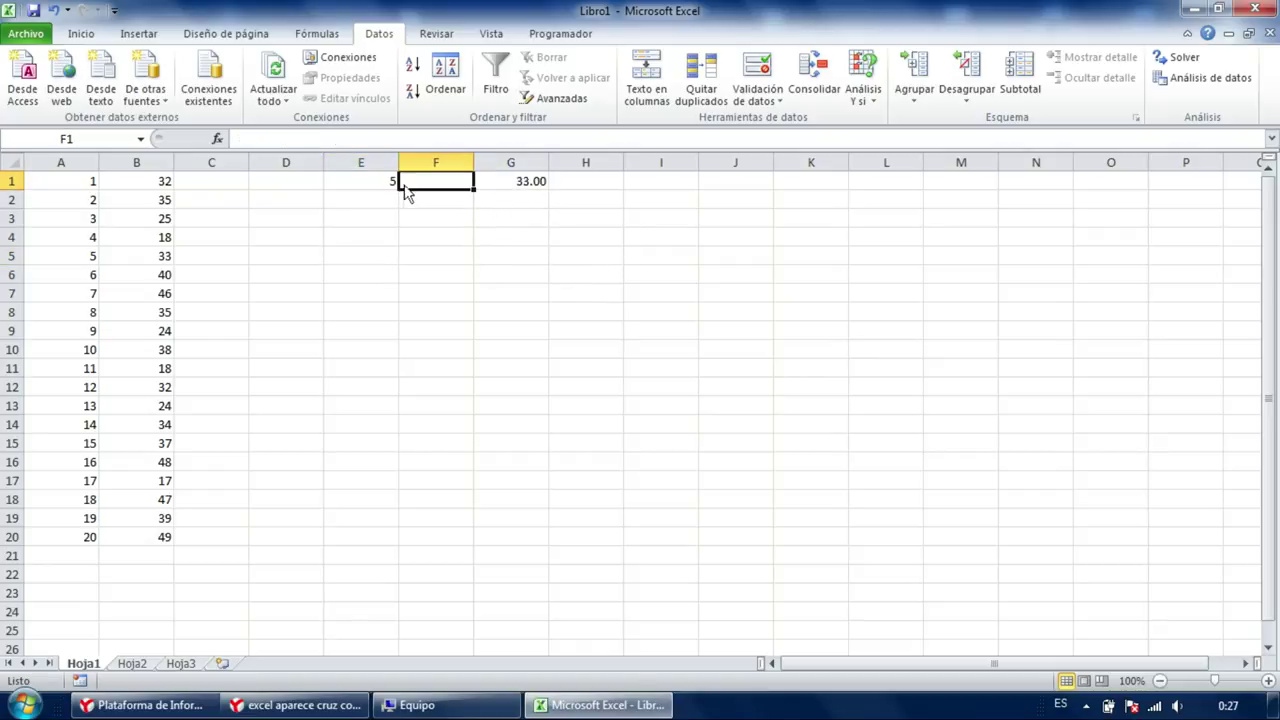
{"action": "left_click", "coordinate": [350, 186]}
Set E1 to 8, then 11, from its dropdown list.
{"action": "left_click", "coordinate": [408, 182]}
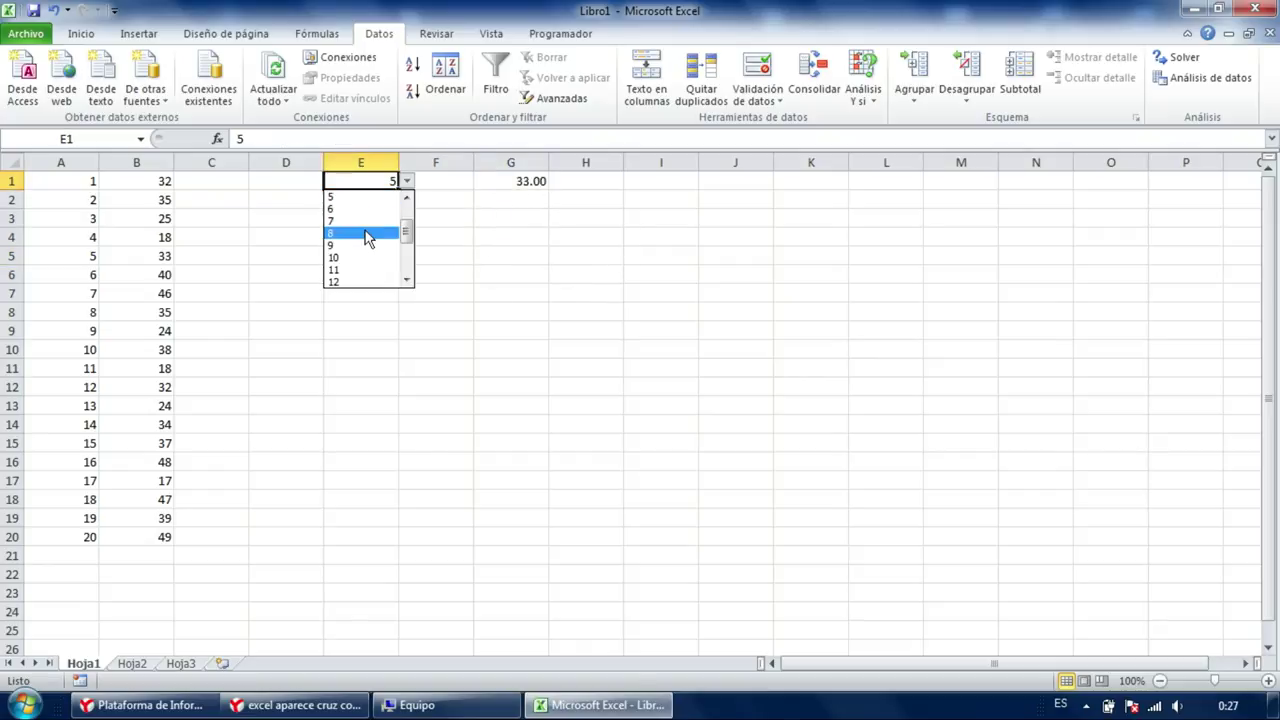
{"action": "left_click", "coordinate": [366, 234]}
{"action": "left_click", "coordinate": [406, 182]}
{"action": "left_click", "coordinate": [406, 182]}
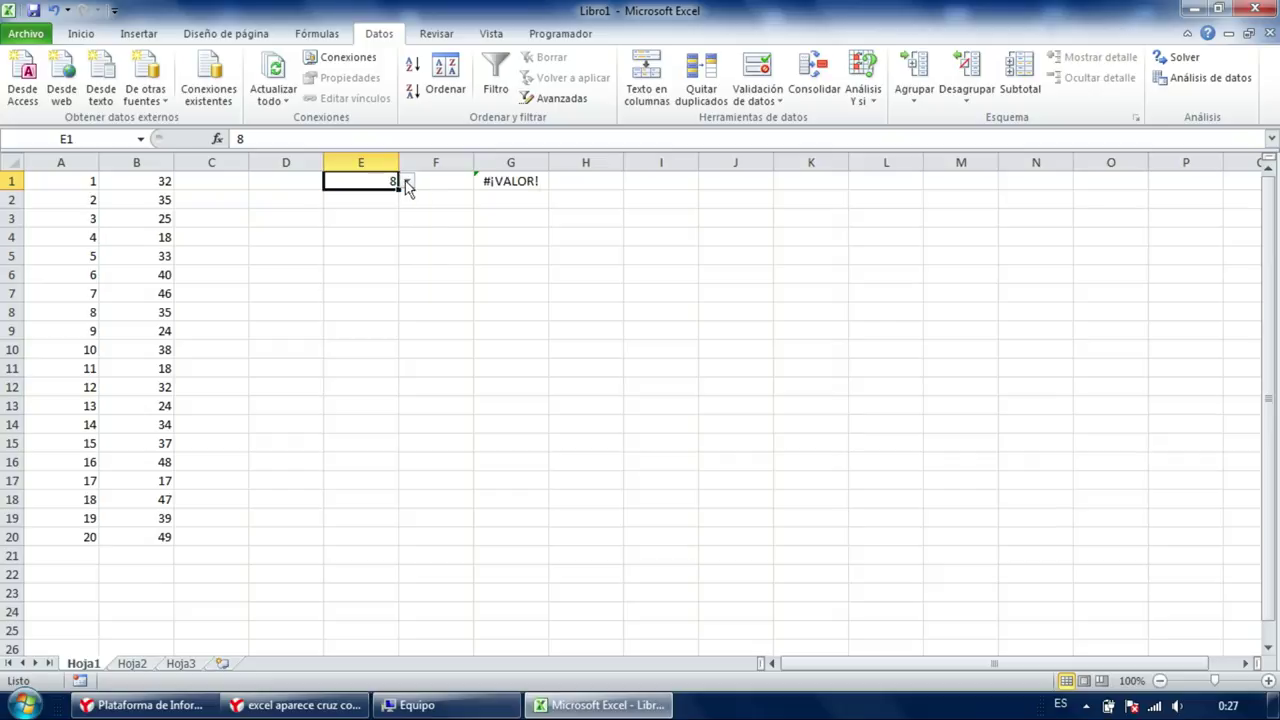
{"action": "left_click", "coordinate": [406, 182]}
{"action": "left_click", "coordinate": [388, 233]}
{"action": "left_click", "coordinate": [406, 182]}
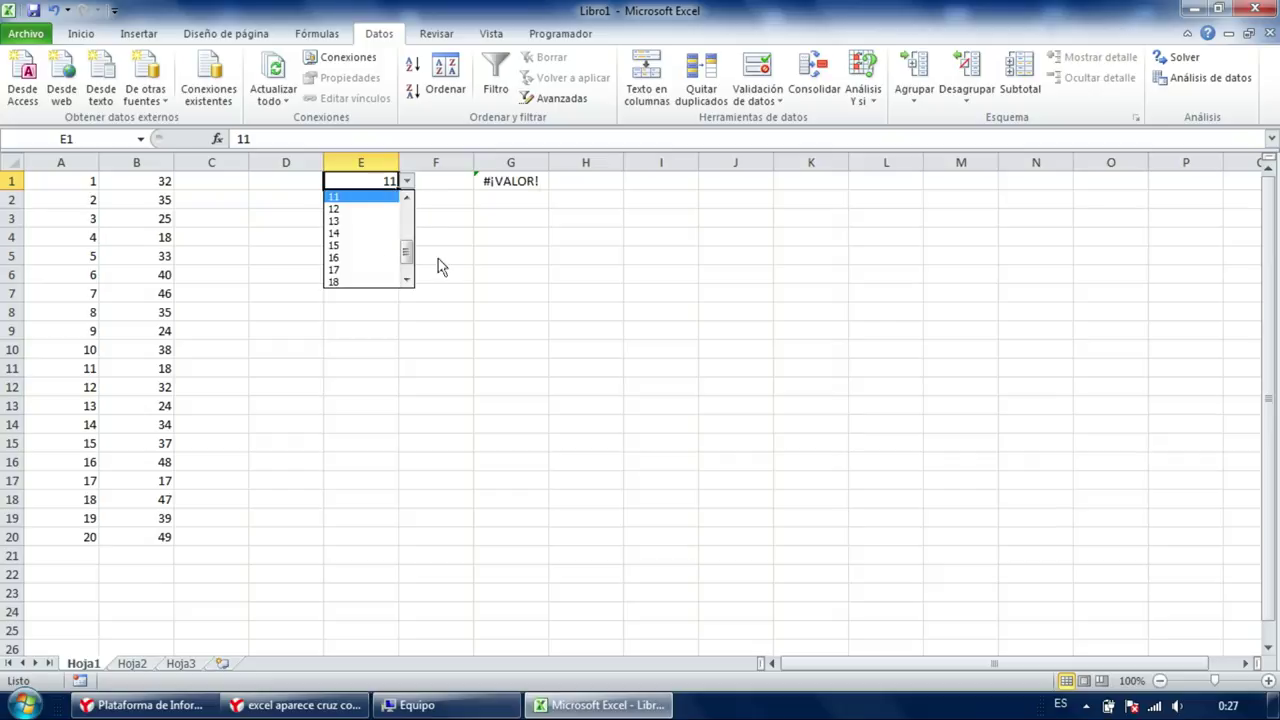
{"action": "left_click", "coordinate": [491, 303]}
{"action": "left_click", "coordinate": [360, 220]}
Delete the ELEGIR formula showing #¡VALOR! in G1.
{"action": "left_click", "coordinate": [497, 190]}
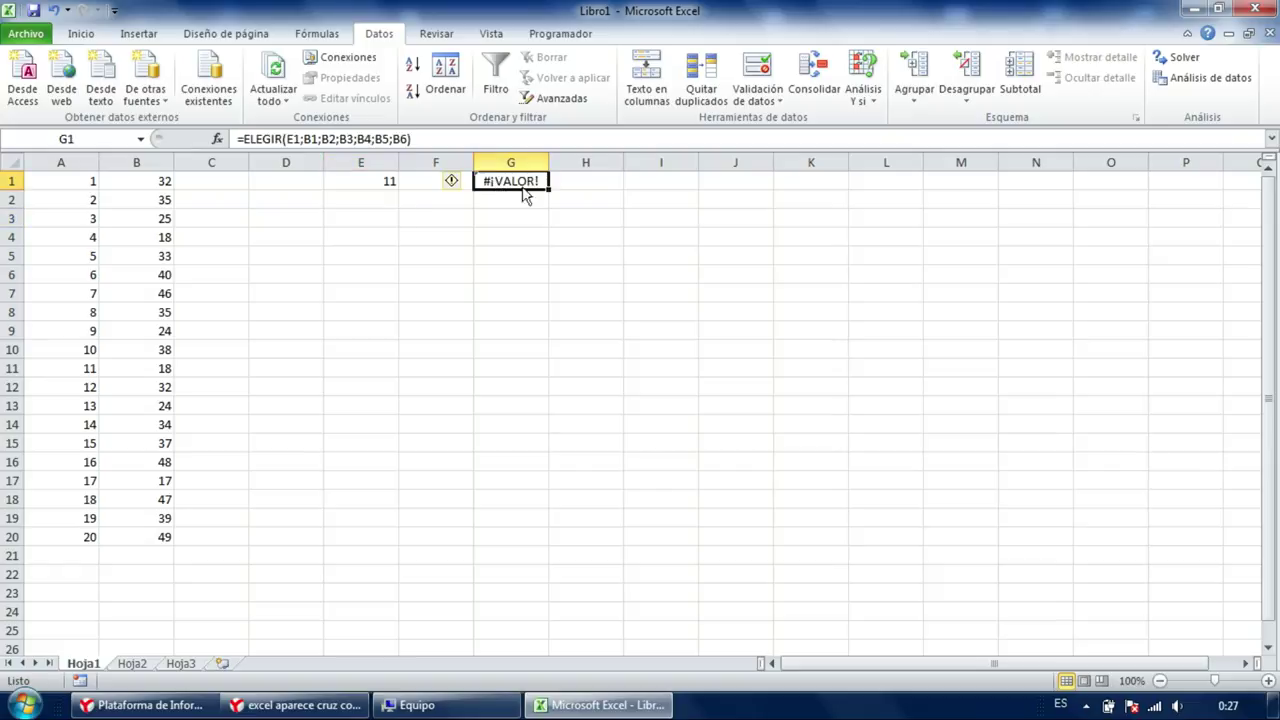
{"action": "key", "text": "Delete"}
{"action": "left_click", "coordinate": [430, 330]}
Fill cell E1 with yellow.
{"action": "left_click", "coordinate": [376, 184]}
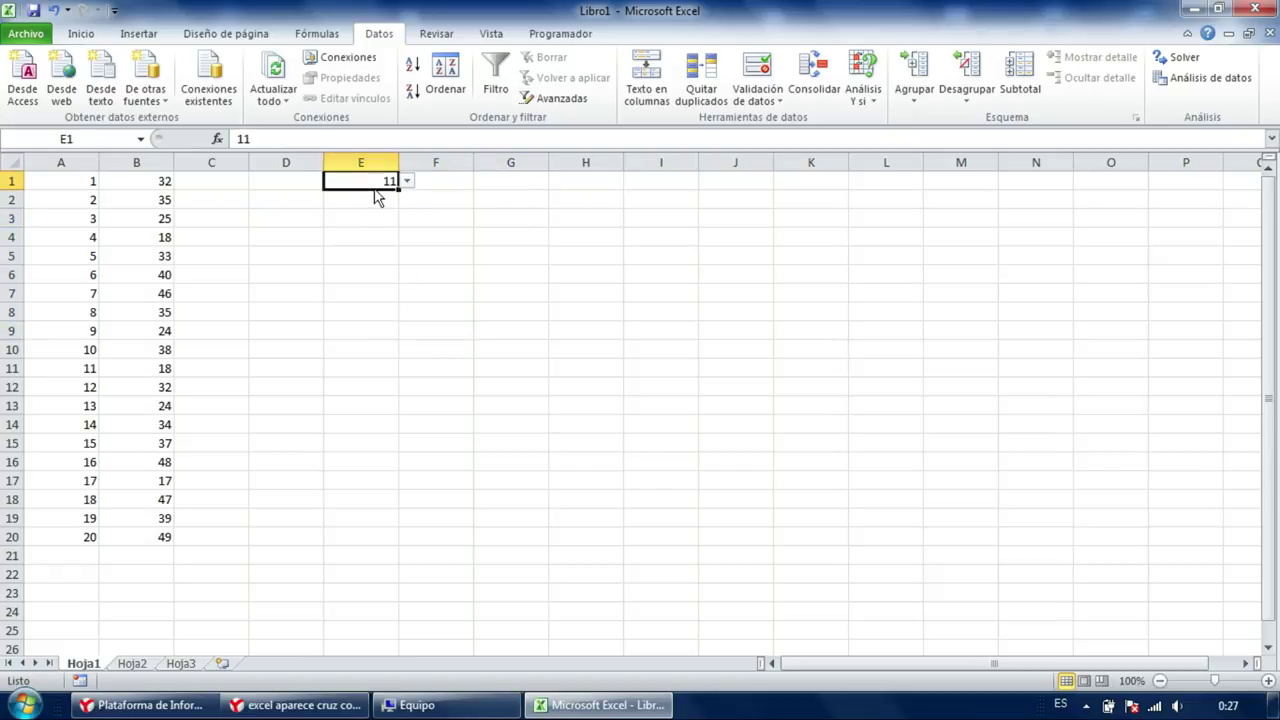
{"action": "left_click", "coordinate": [401, 281]}
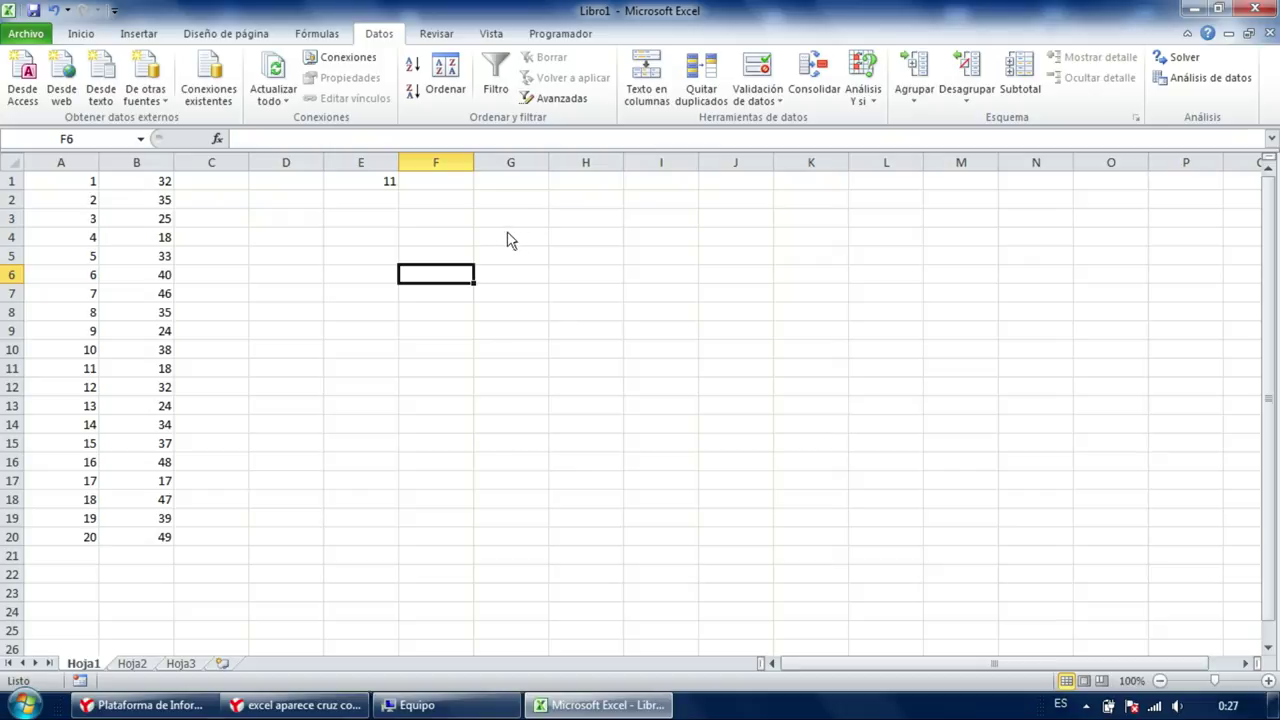
{"action": "left_click", "coordinate": [390, 181]}
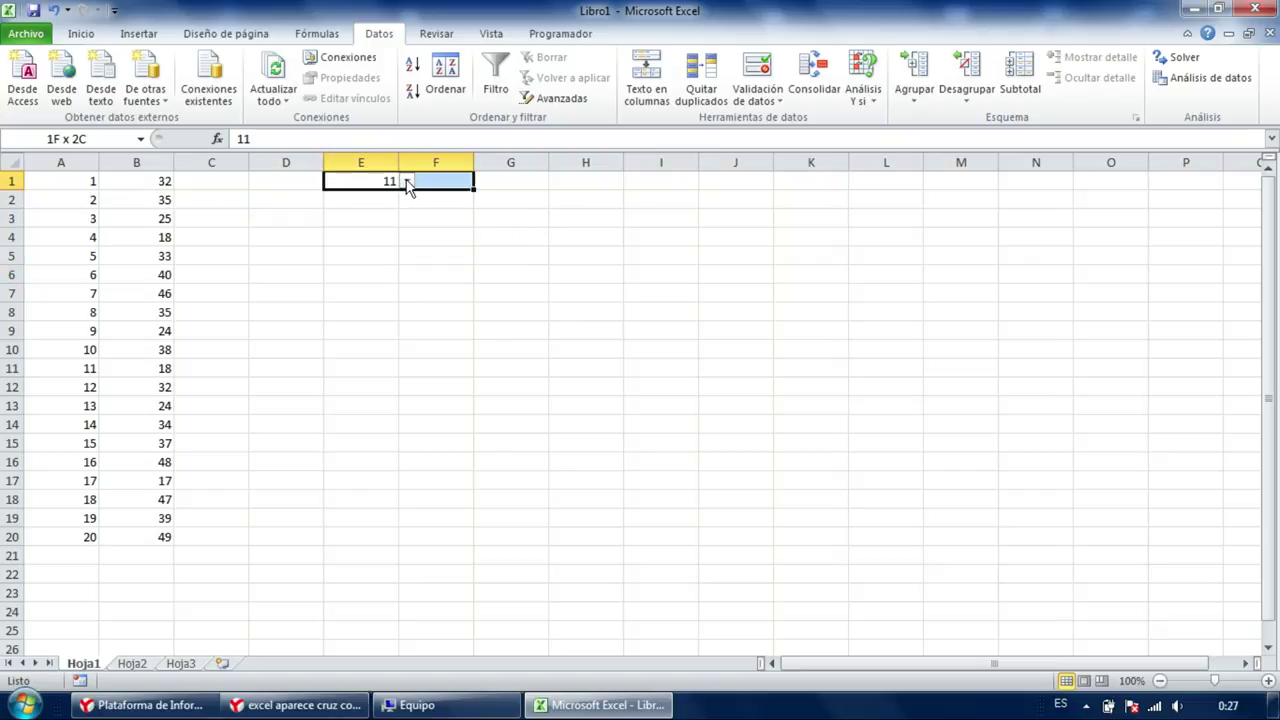
{"action": "left_click", "coordinate": [81, 33]}
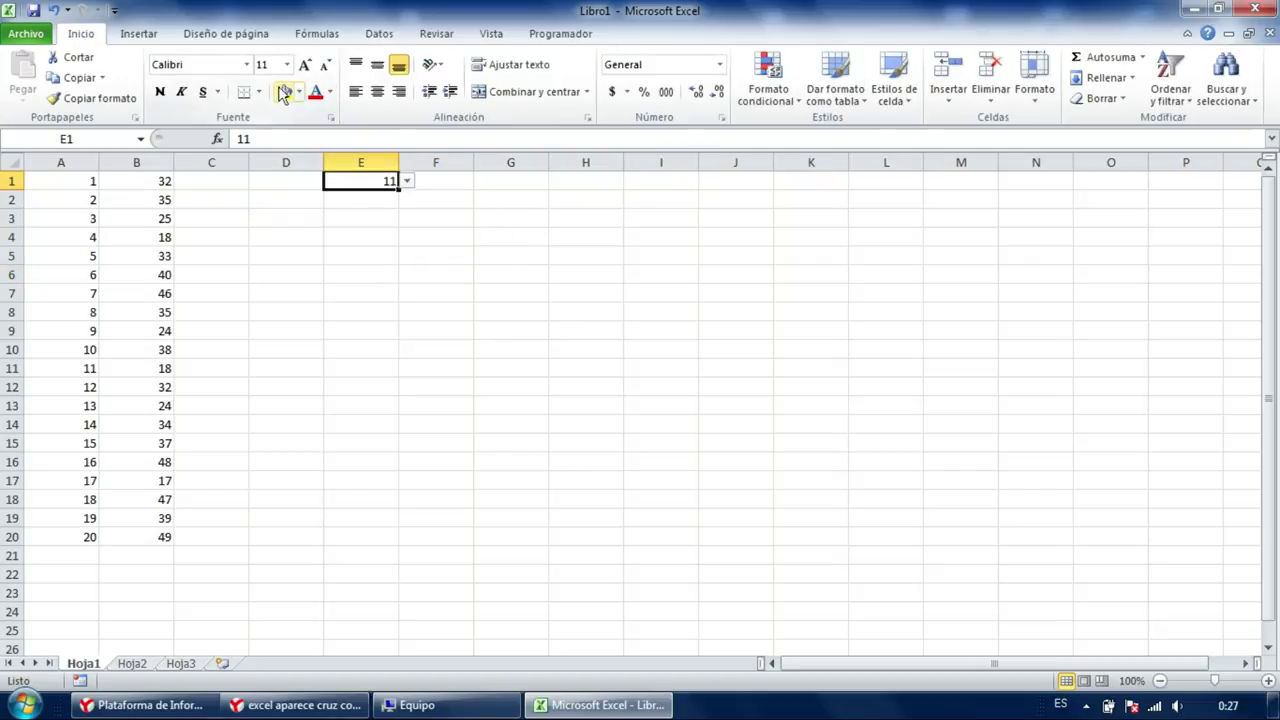
{"action": "left_click", "coordinate": [285, 91]}
Begin a =BUSCARV( formula in G6.
{"action": "left_click", "coordinate": [440, 202]}
{"action": "left_click", "coordinate": [492, 240]}
{"action": "left_click", "coordinate": [506, 279]}
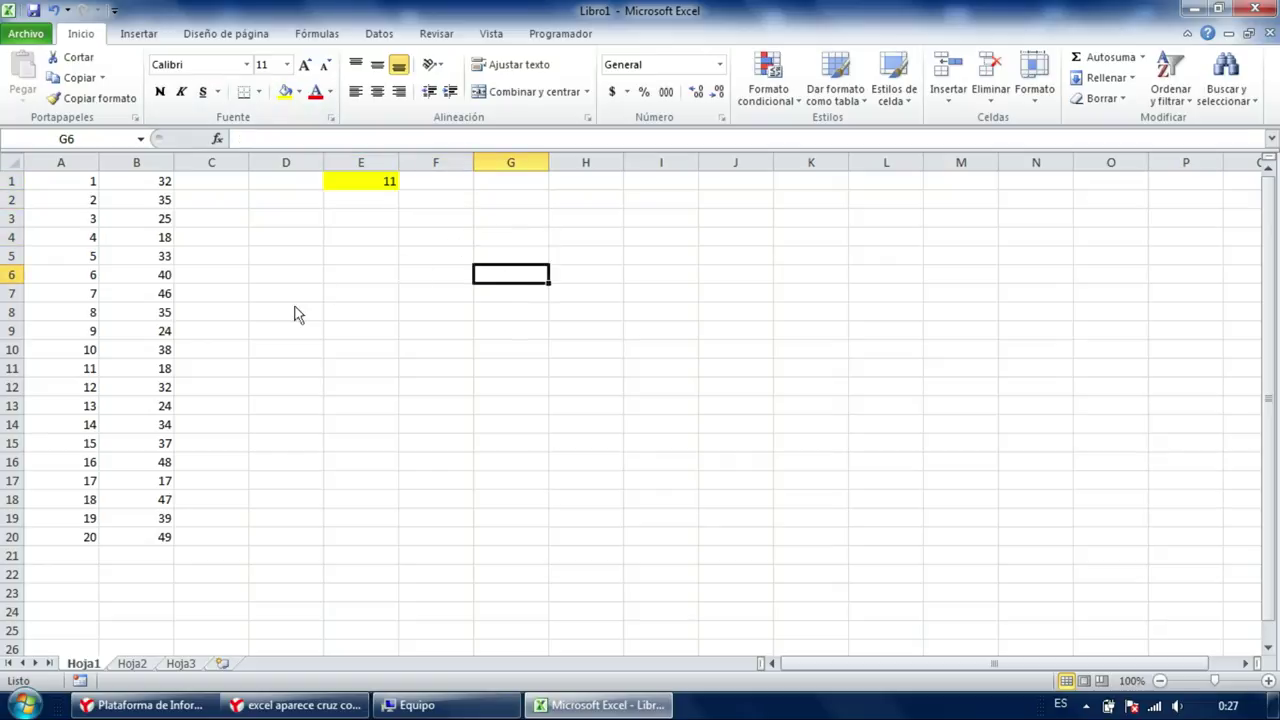
{"action": "left_click", "coordinate": [343, 273]}
{"action": "left_click", "coordinate": [478, 278]}
{"action": "type", "text": "=buscarv"}
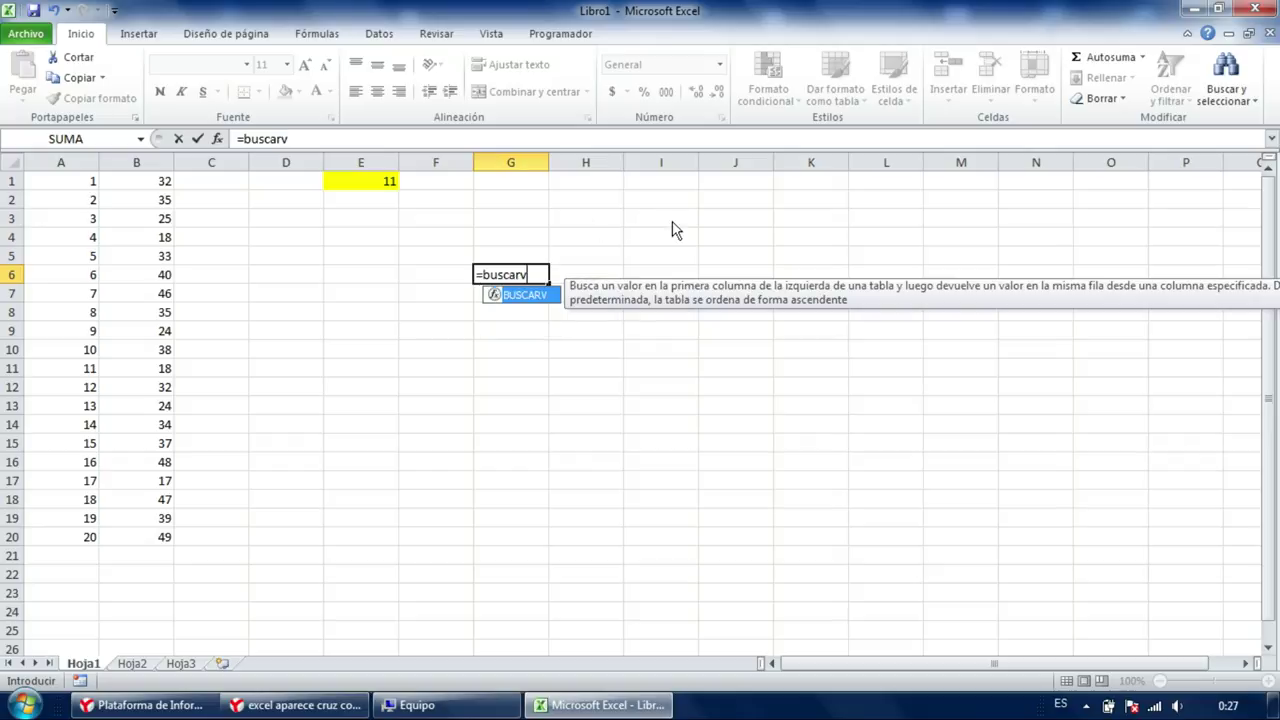
{"action": "type", "text": "("}
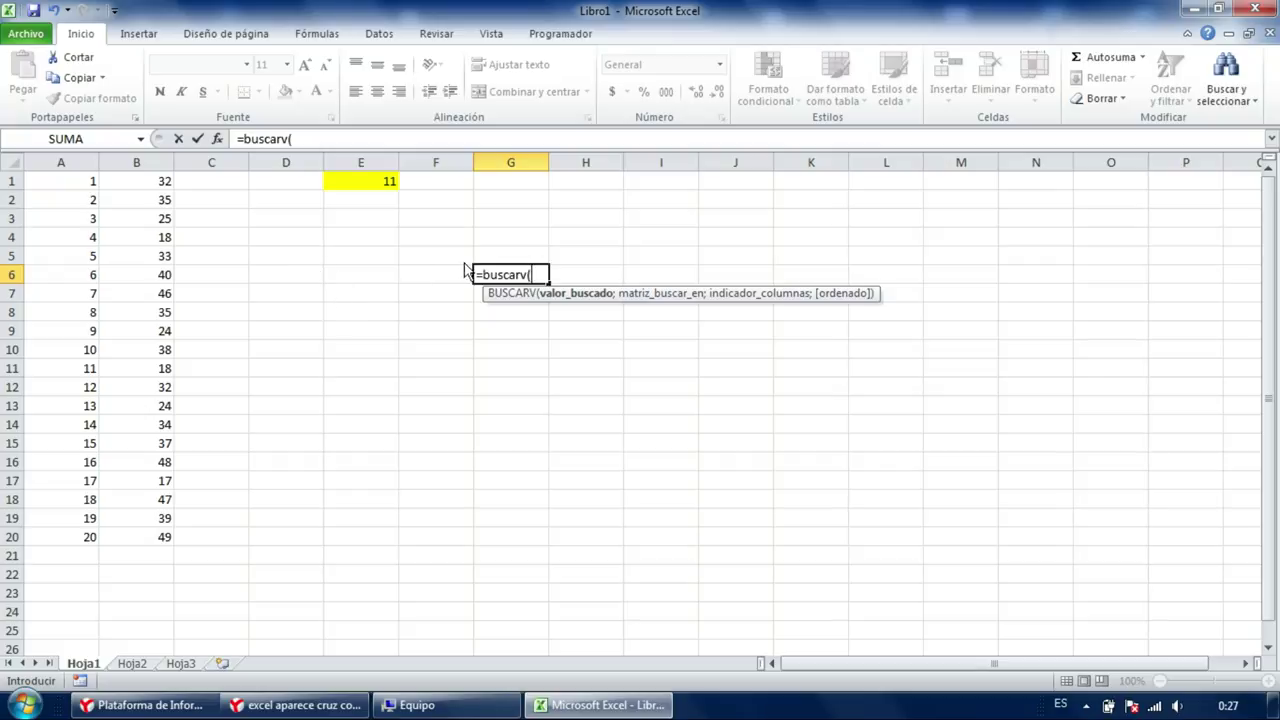
Build =buscarv(E1;A1:B20;2;0) in G6 from lookup value E1 and range A1:B20.
{"action": "left_click", "coordinate": [349, 181]}
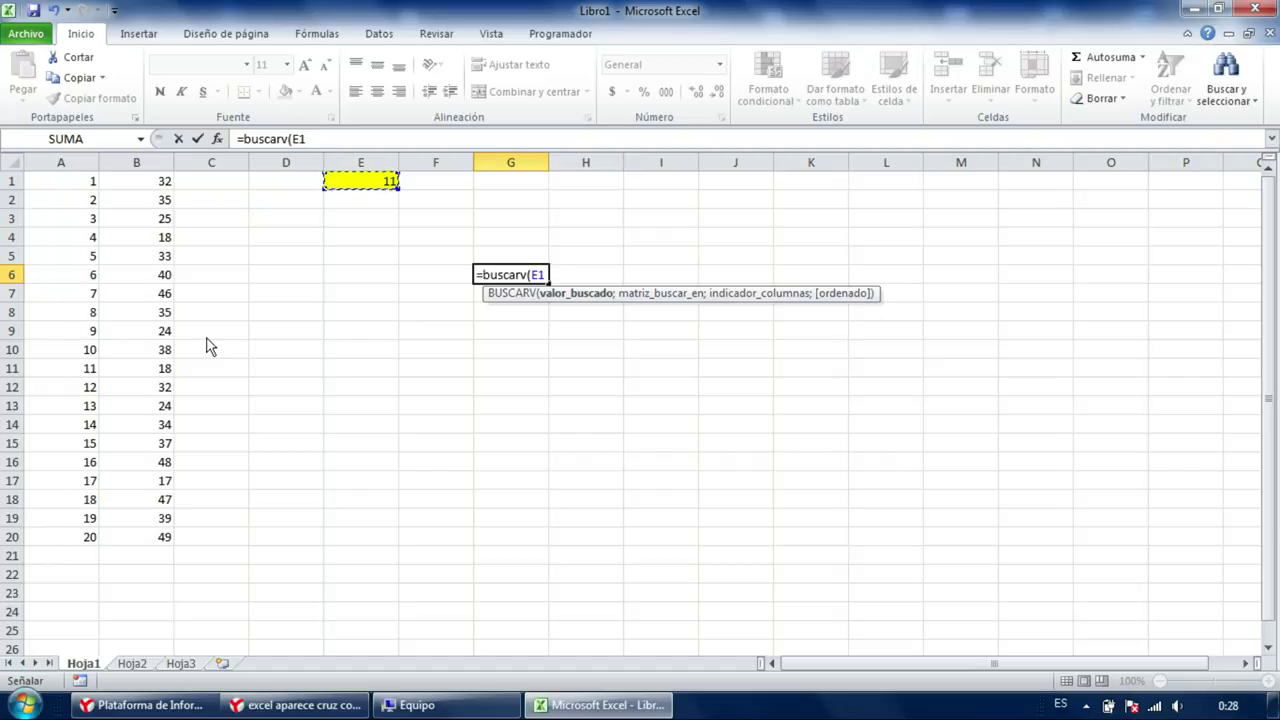
{"action": "type", "text": ";"}
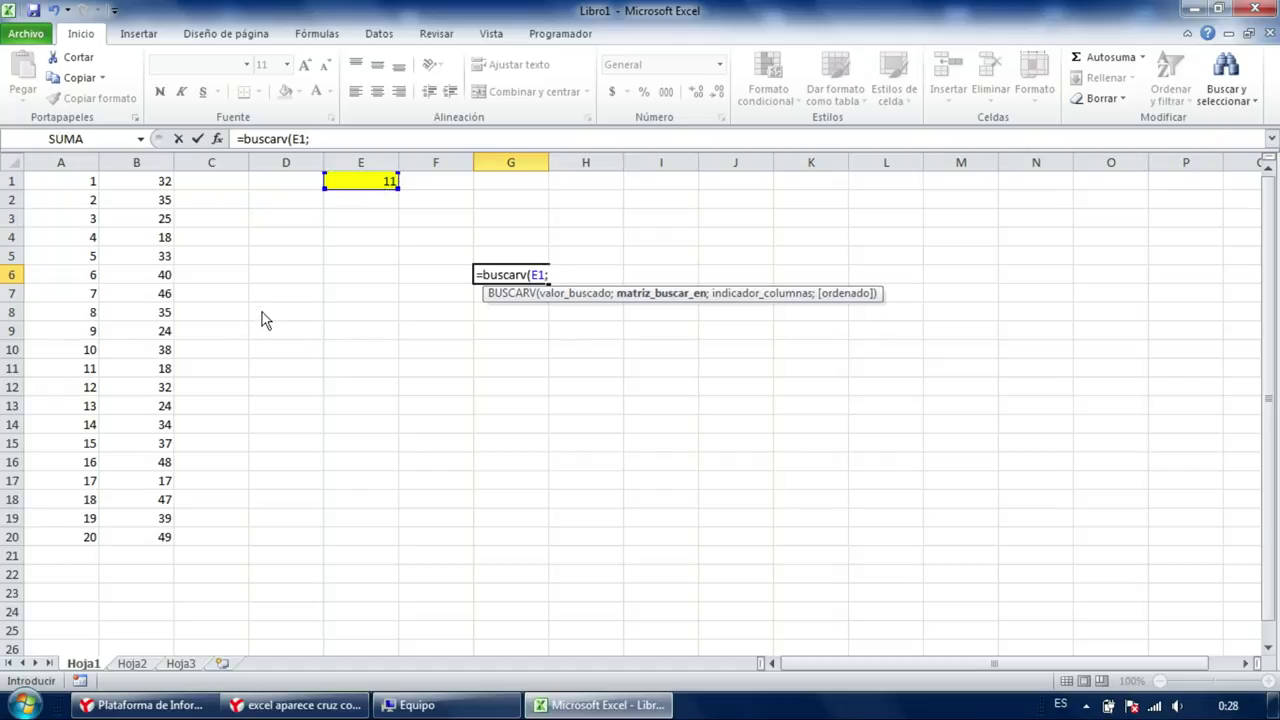
{"action": "left_click", "coordinate": [89, 184]}
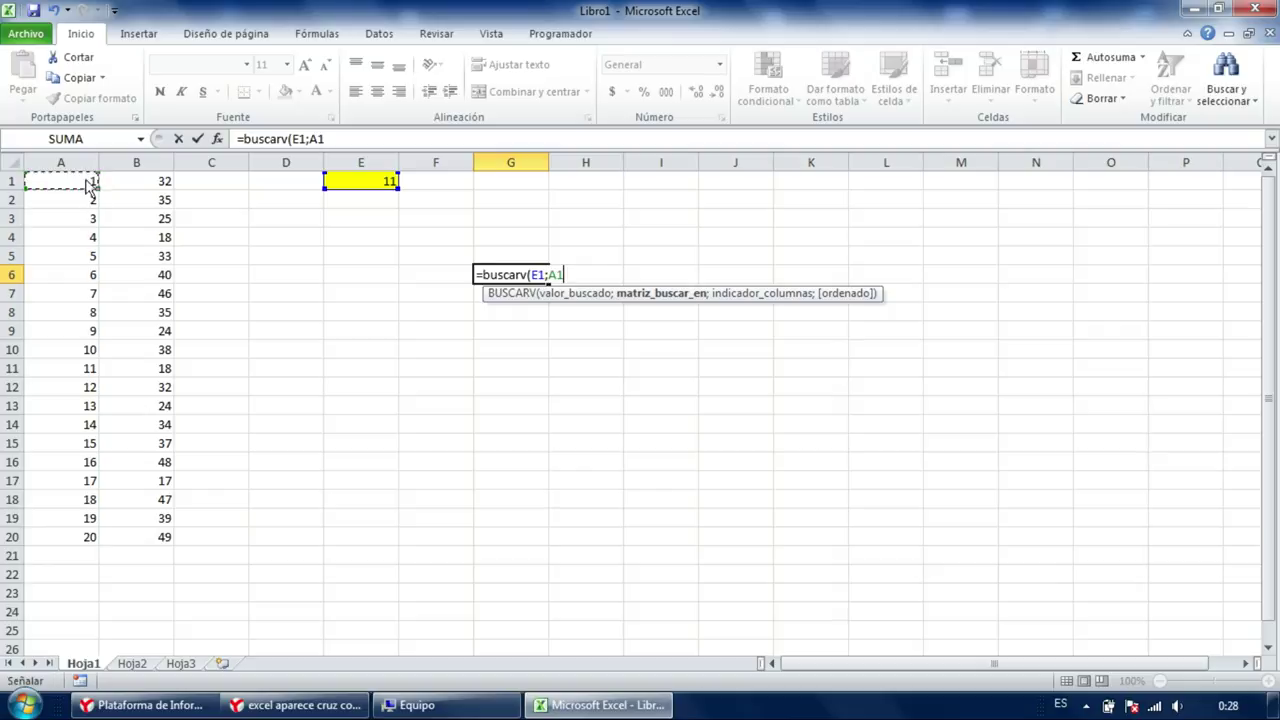
{"action": "left_click_drag", "start_coordinate": [89, 184], "coordinate": [166, 540]}
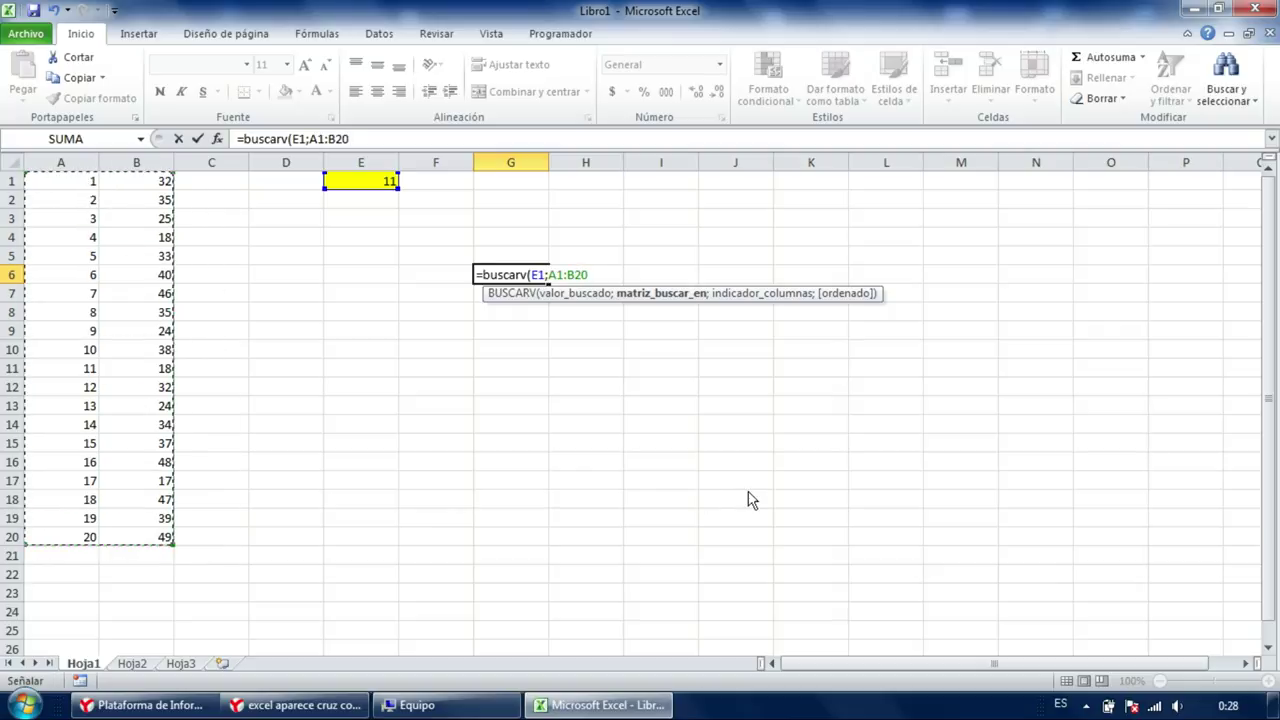
{"action": "type", "text": ";2"}
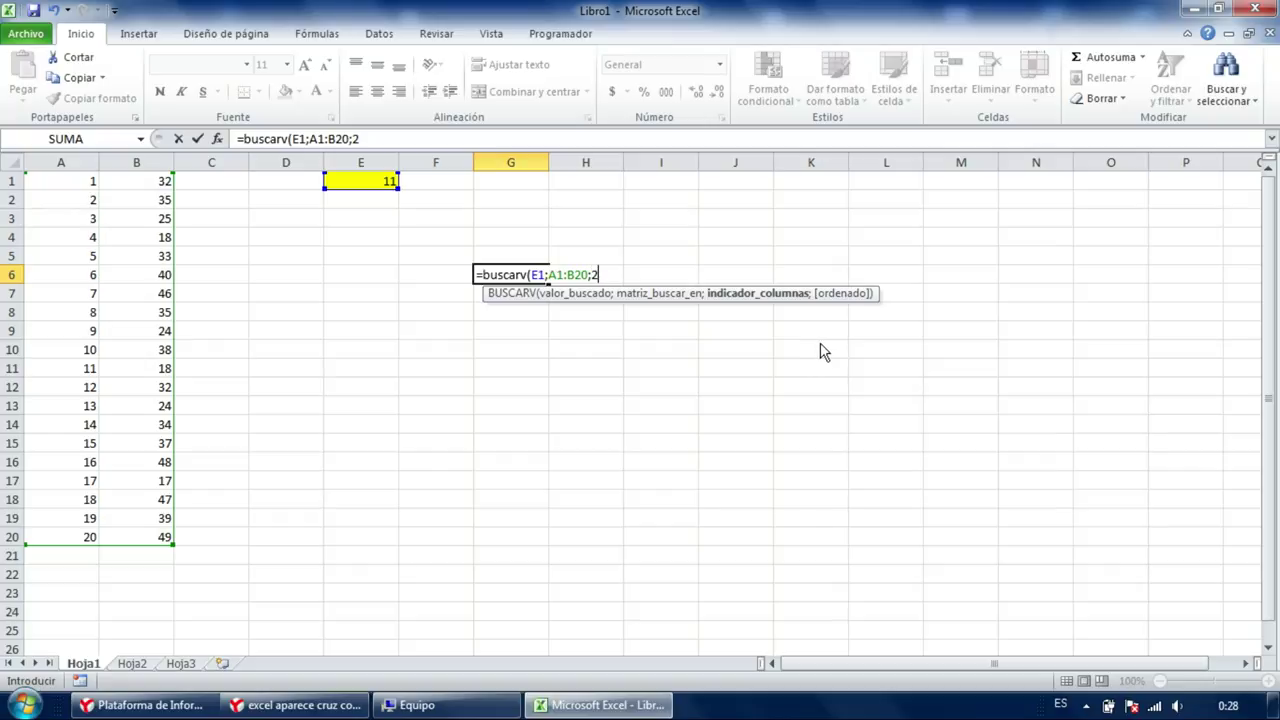
{"action": "key", "text": "BackSpace"}
{"action": "type", "text": ";"}
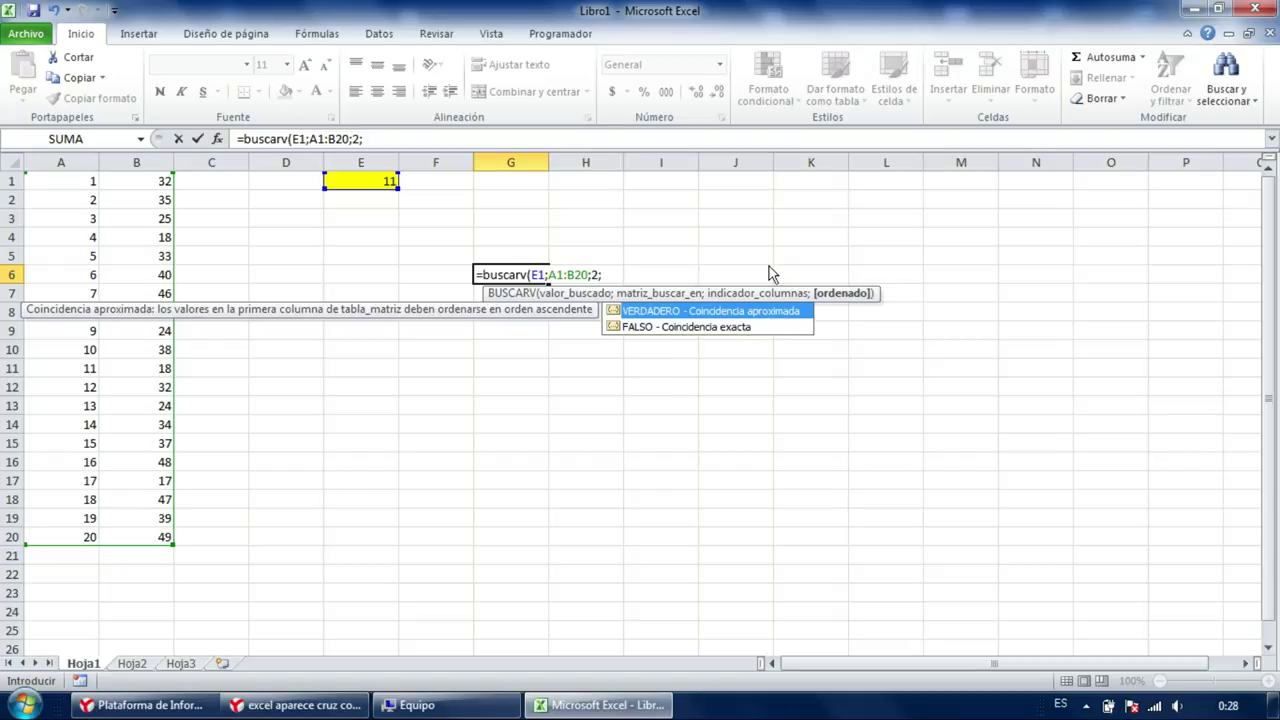
{"action": "type", "text": "0"}
Close and commit the BUSCARV formula in G6, then confirm 11 matches 18 in B11.
{"action": "type", "text": ")"}
{"action": "key", "text": "Return"}
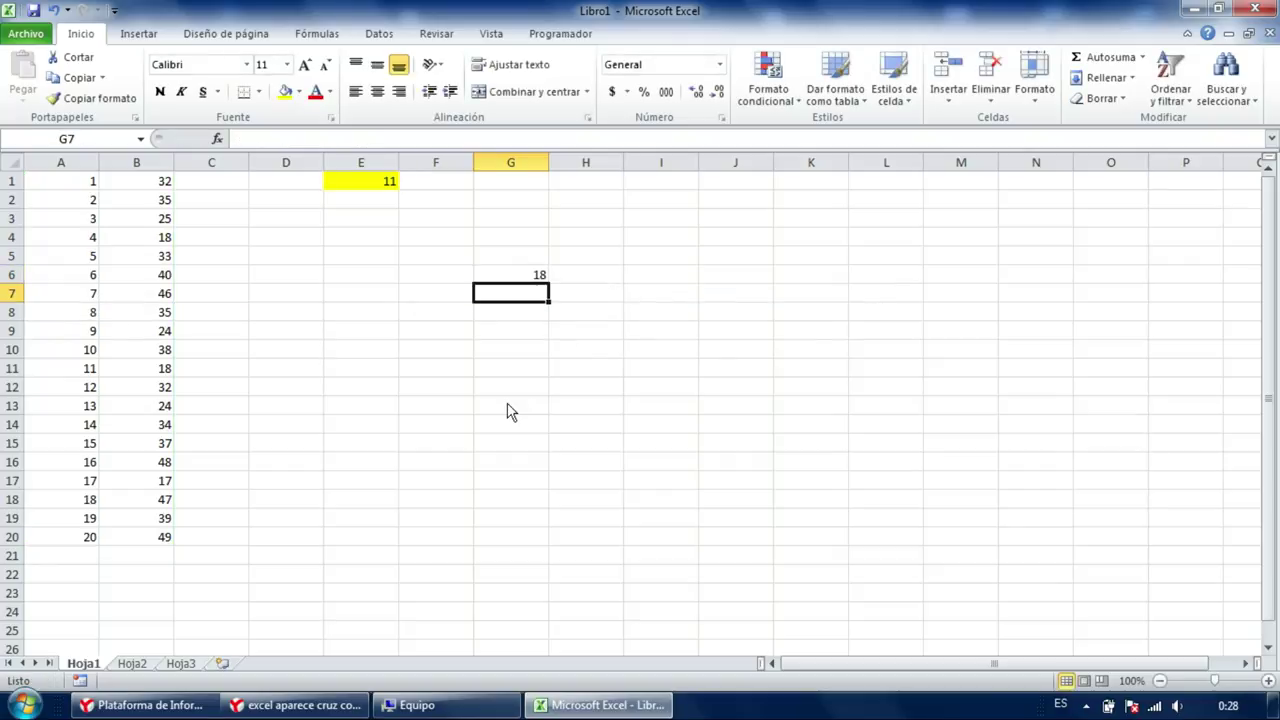
{"action": "key", "text": "Up"}
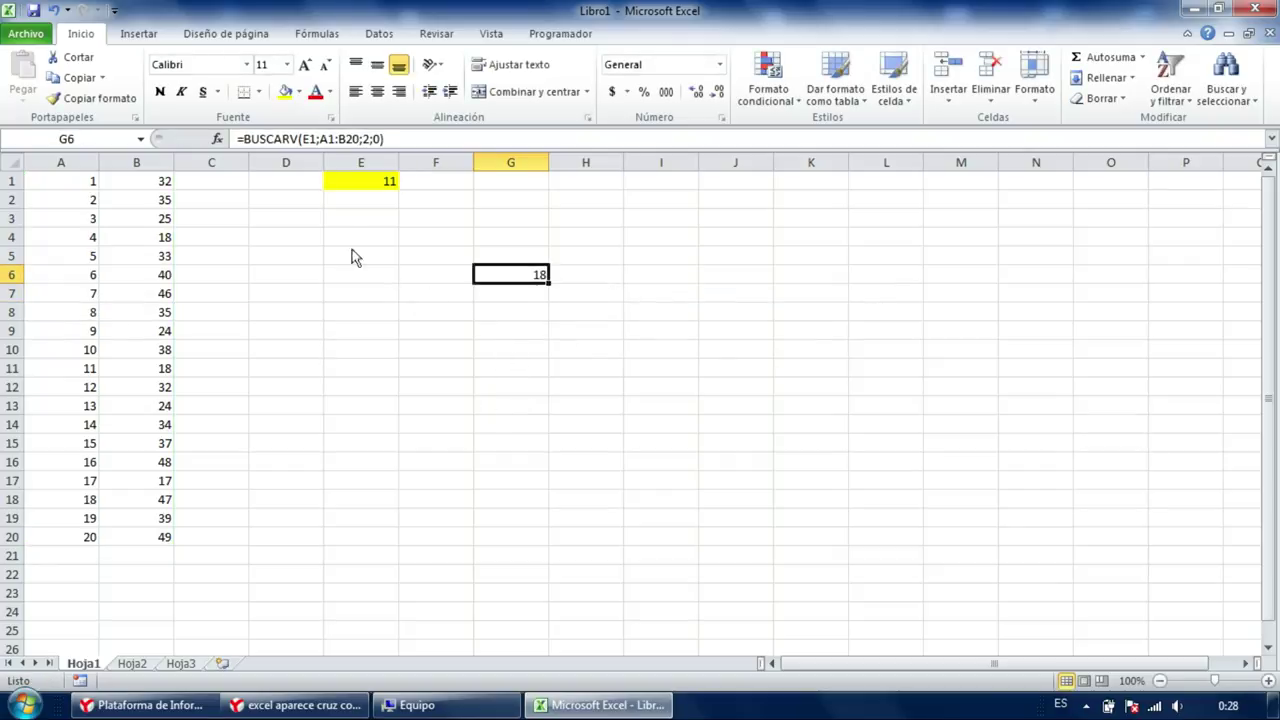
{"action": "left_click", "coordinate": [350, 183]}
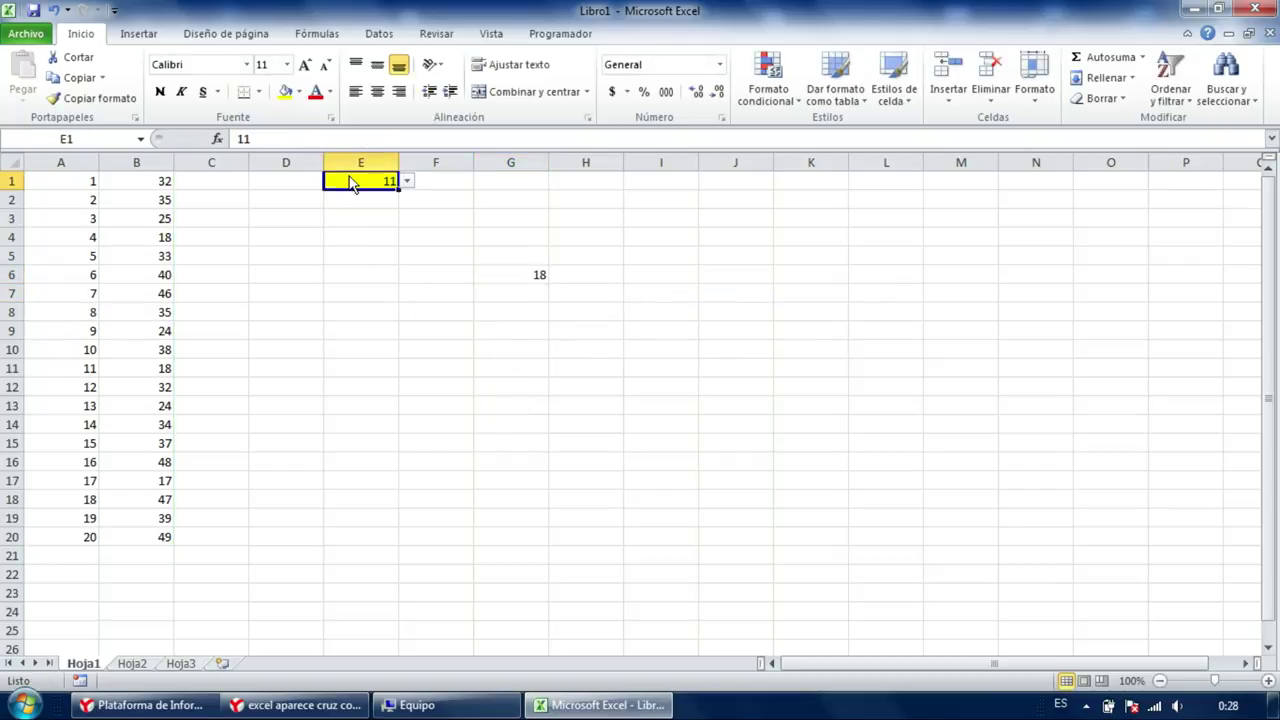
{"action": "left_click", "coordinate": [88, 370]}
{"action": "left_click", "coordinate": [120, 372]}
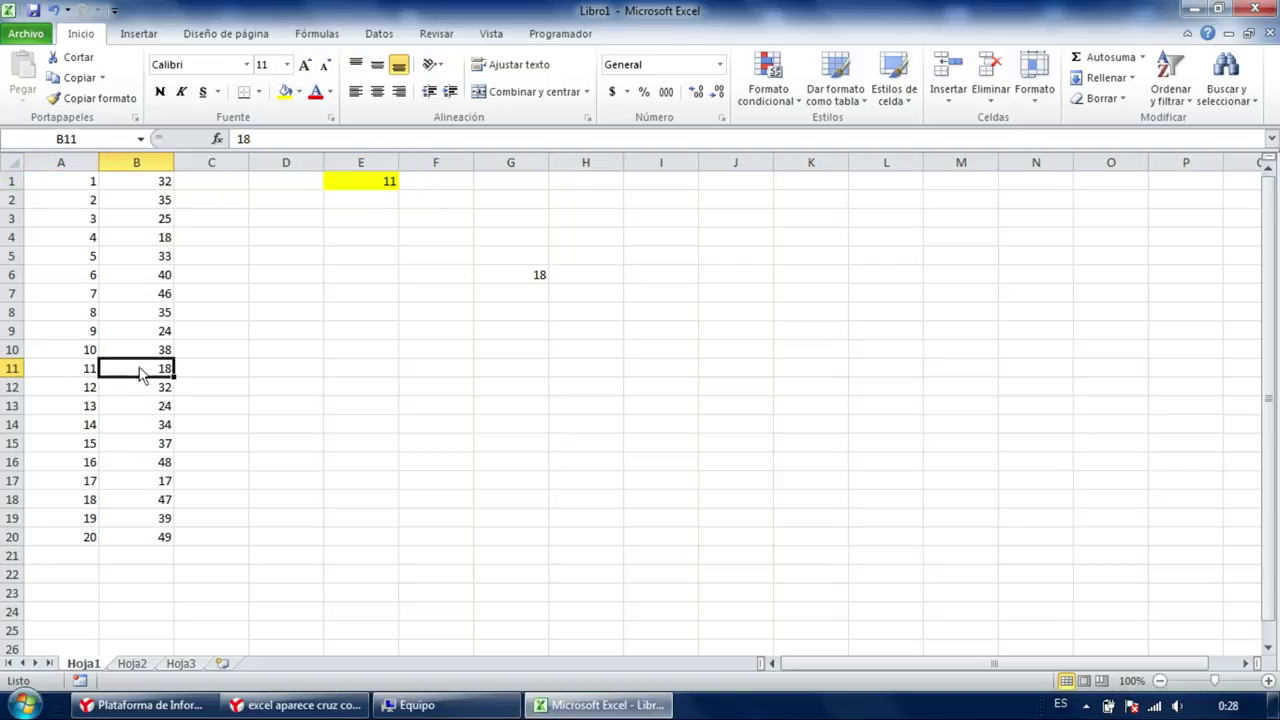
Switch E1 to 14 from its dropdown and review G6's result and its column index 2.
{"action": "left_click", "coordinate": [385, 181]}
{"action": "left_click", "coordinate": [407, 181]}
{"action": "left_click", "coordinate": [355, 237]}
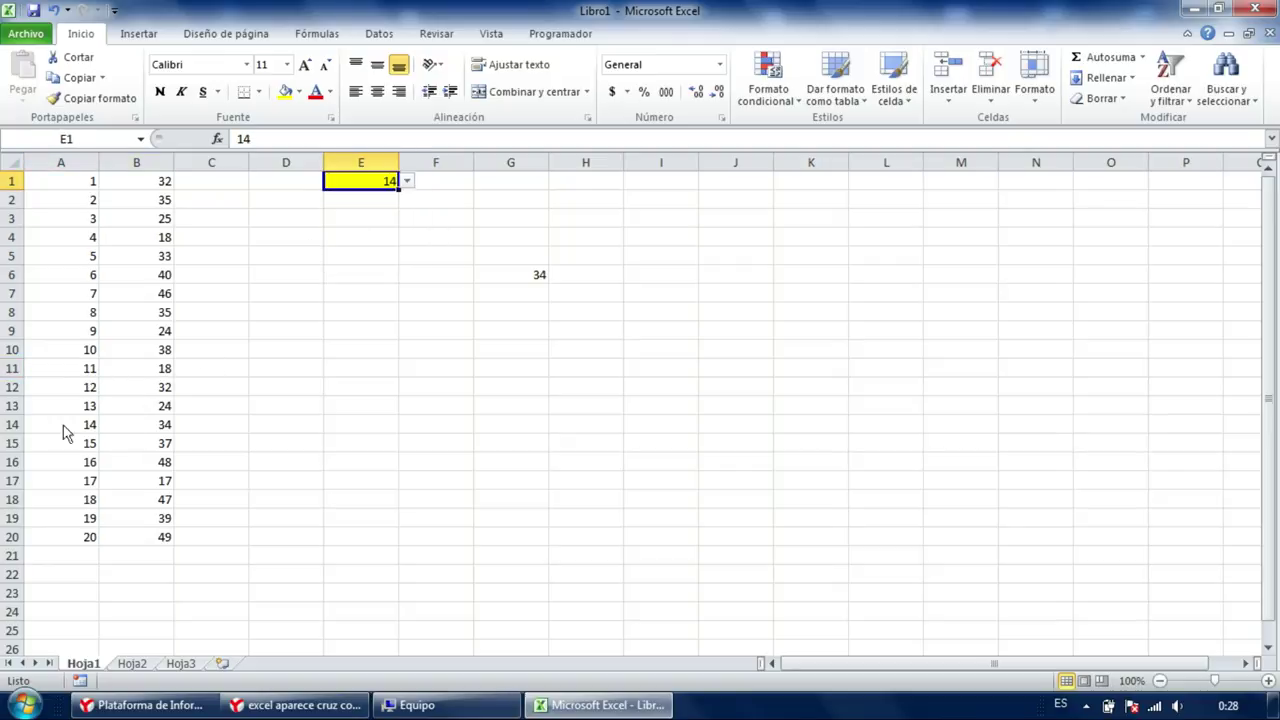
{"action": "left_click", "coordinate": [514, 272]}
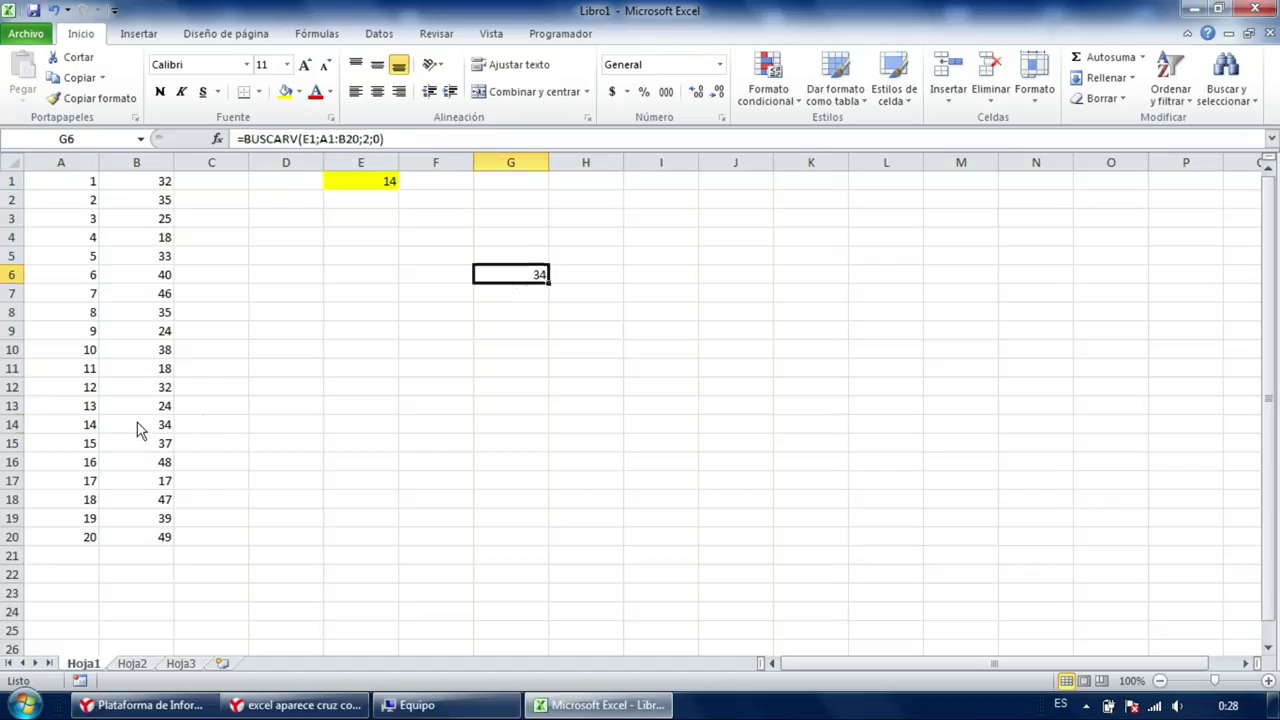
{"action": "left_click", "coordinate": [72, 433]}
{"action": "left_click", "coordinate": [531, 279]}
{"action": "key", "text": "F2"}
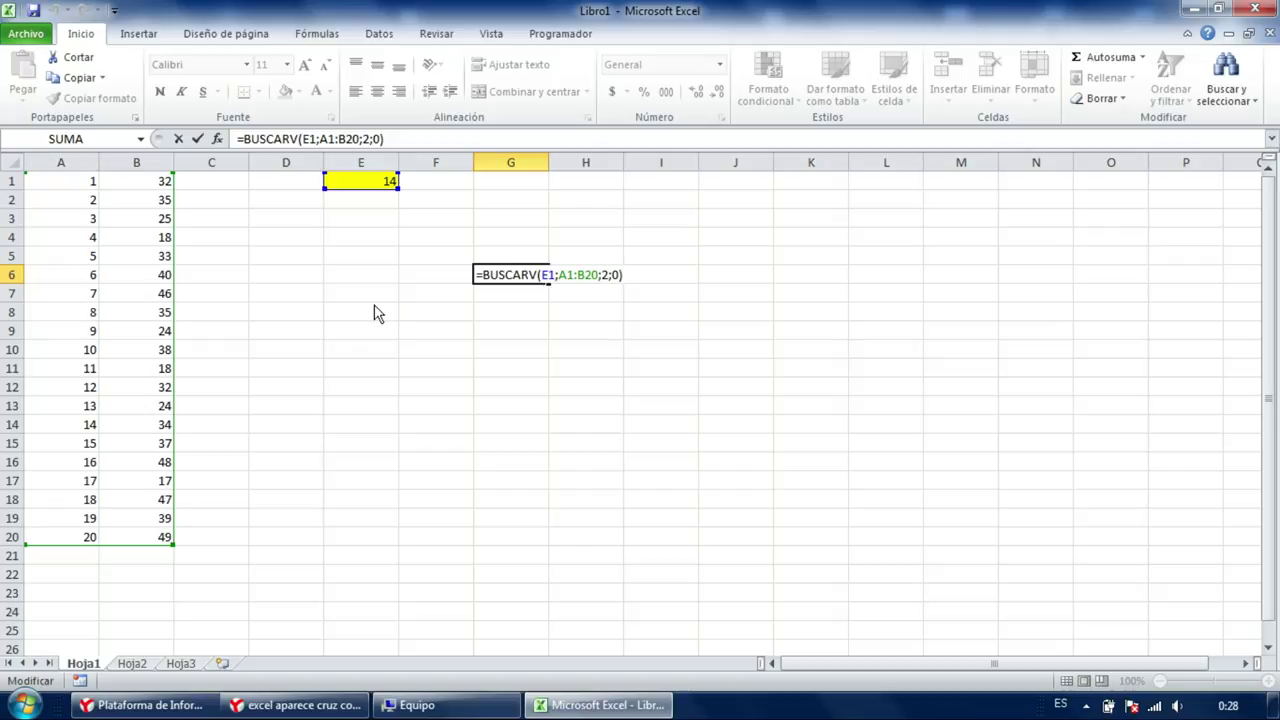
{"action": "left_click", "coordinate": [604, 276]}
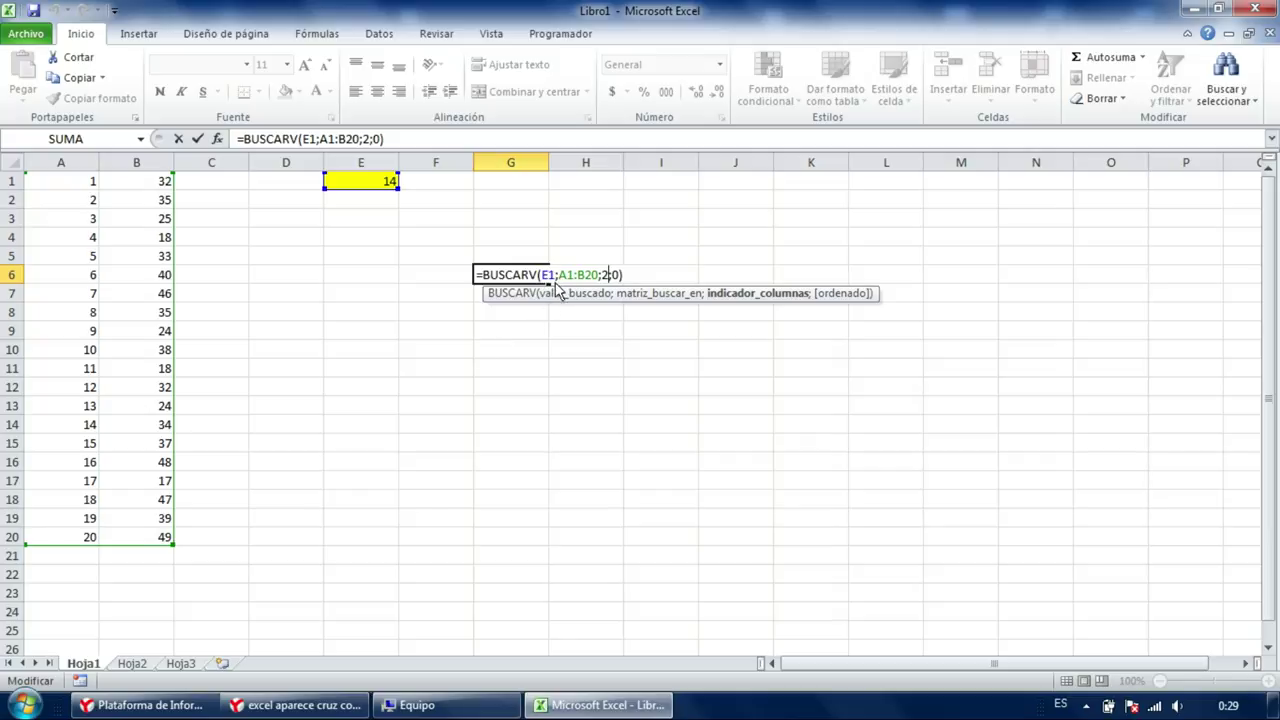
Fill every cell of E11:I21 with the word 'data'.
{"action": "left_click", "coordinate": [455, 428]}
{"action": "left_click_drag", "start_coordinate": [391, 371], "coordinate": [621, 543]}
{"action": "type", "text": "d"}
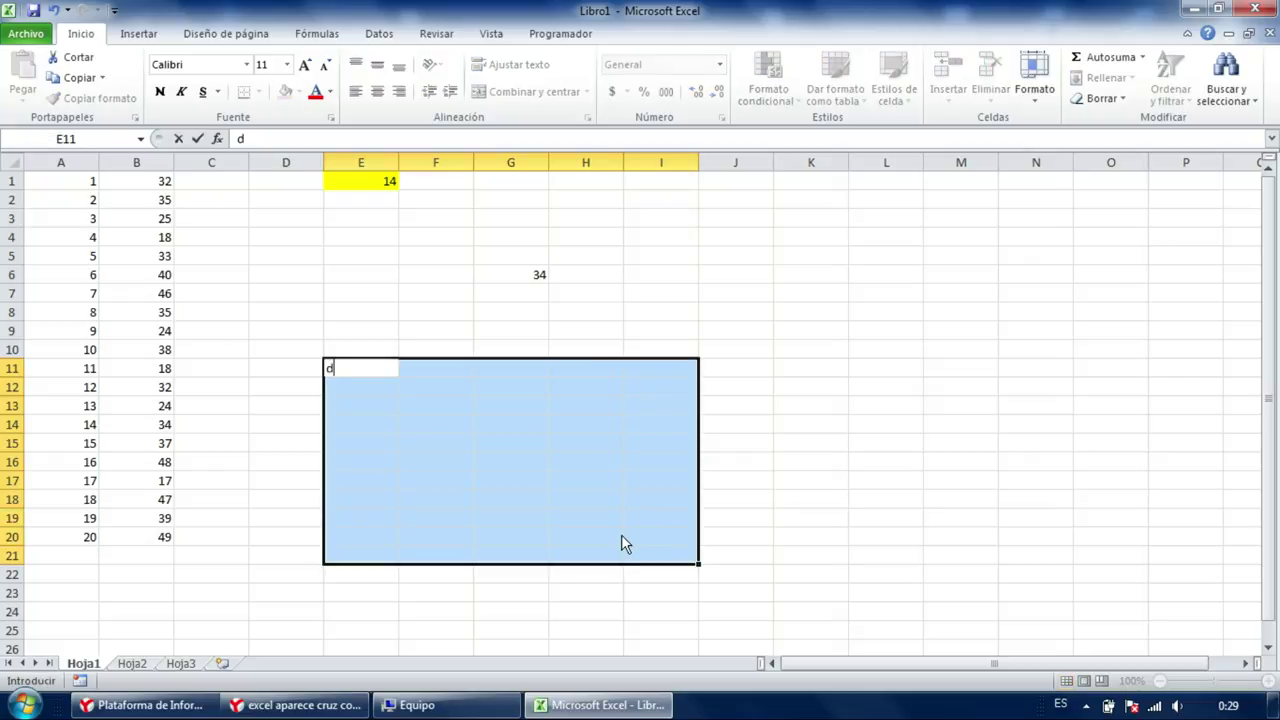
{"action": "type", "text": "ata"}
{"action": "key", "text": "ctrl+Return"}
{"action": "left_click", "coordinate": [648, 540]}
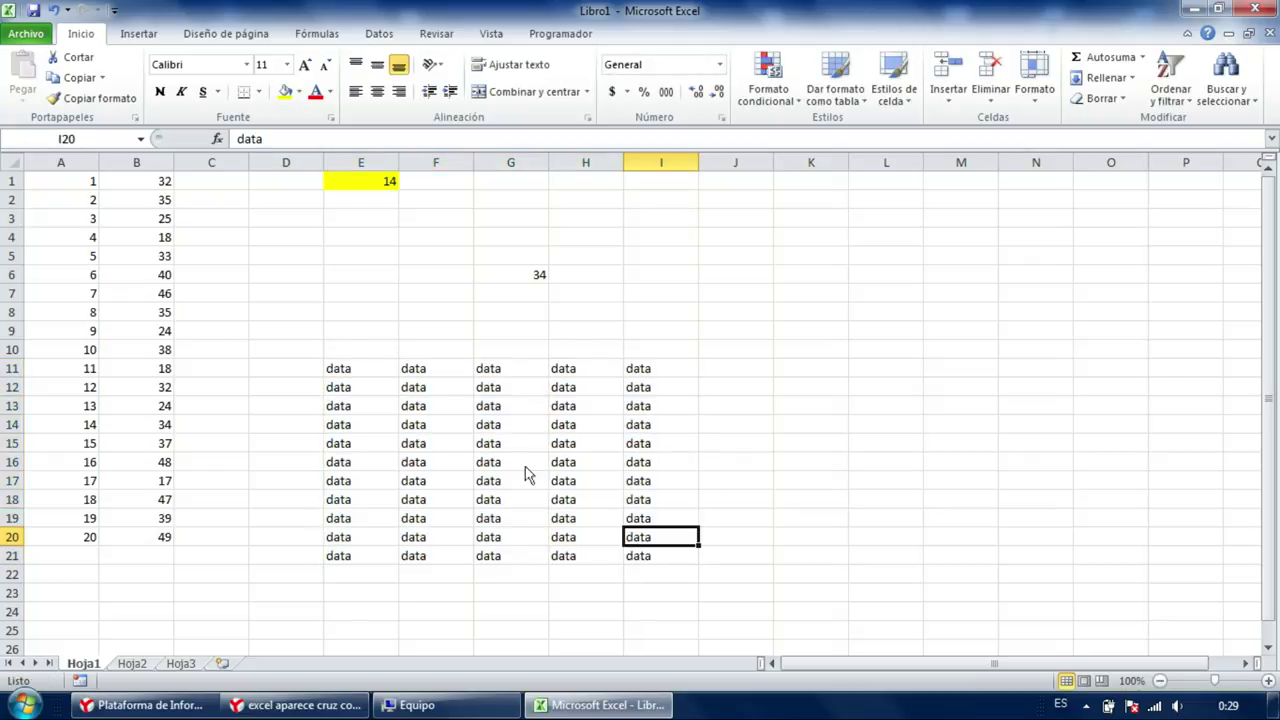
Replace column G11:G21 of the block with the word 'alfa'.
{"action": "left_click_drag", "start_coordinate": [350, 369], "coordinate": [642, 560]}
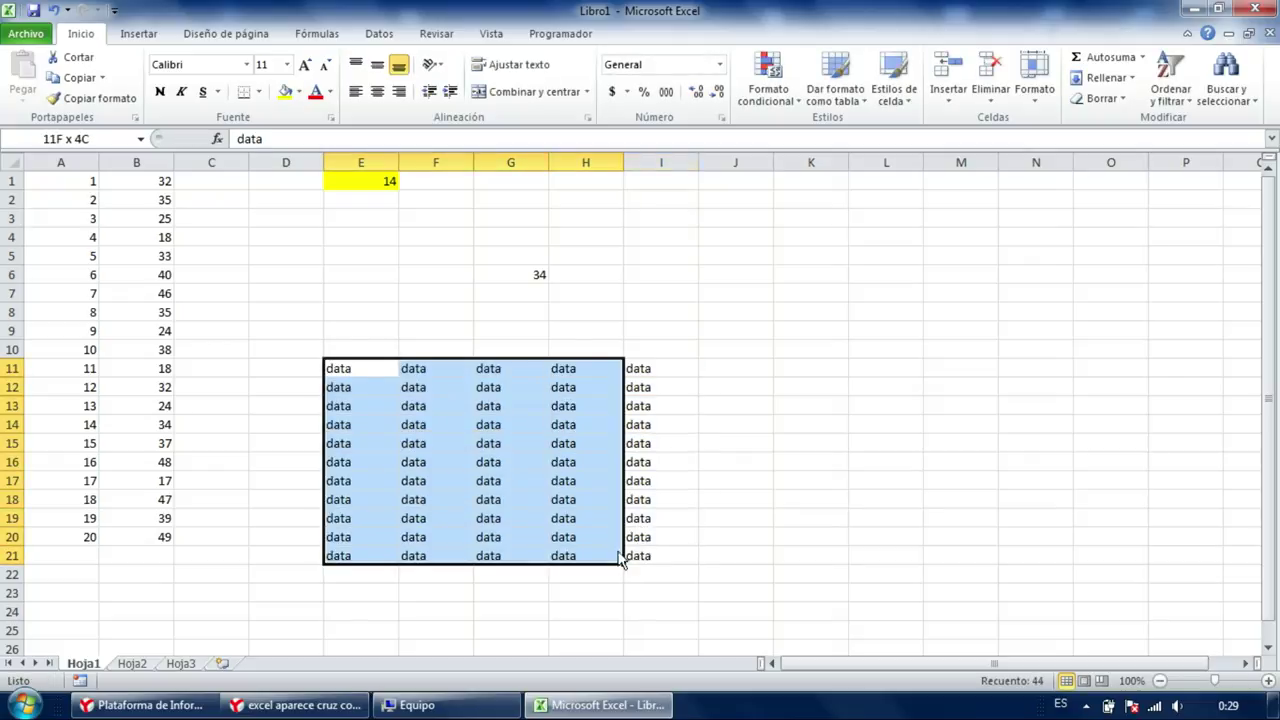
{"action": "left_click_drag", "start_coordinate": [495, 372], "coordinate": [502, 560]}
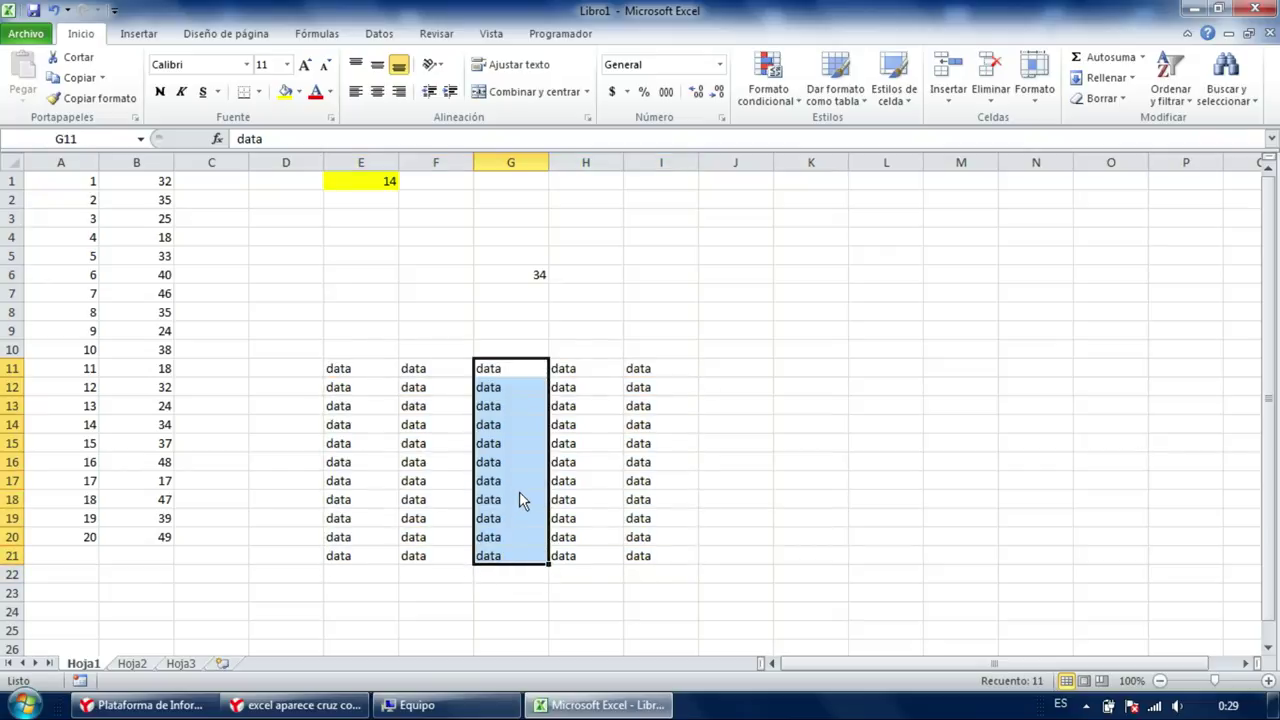
{"action": "type", "text": "alfa"}
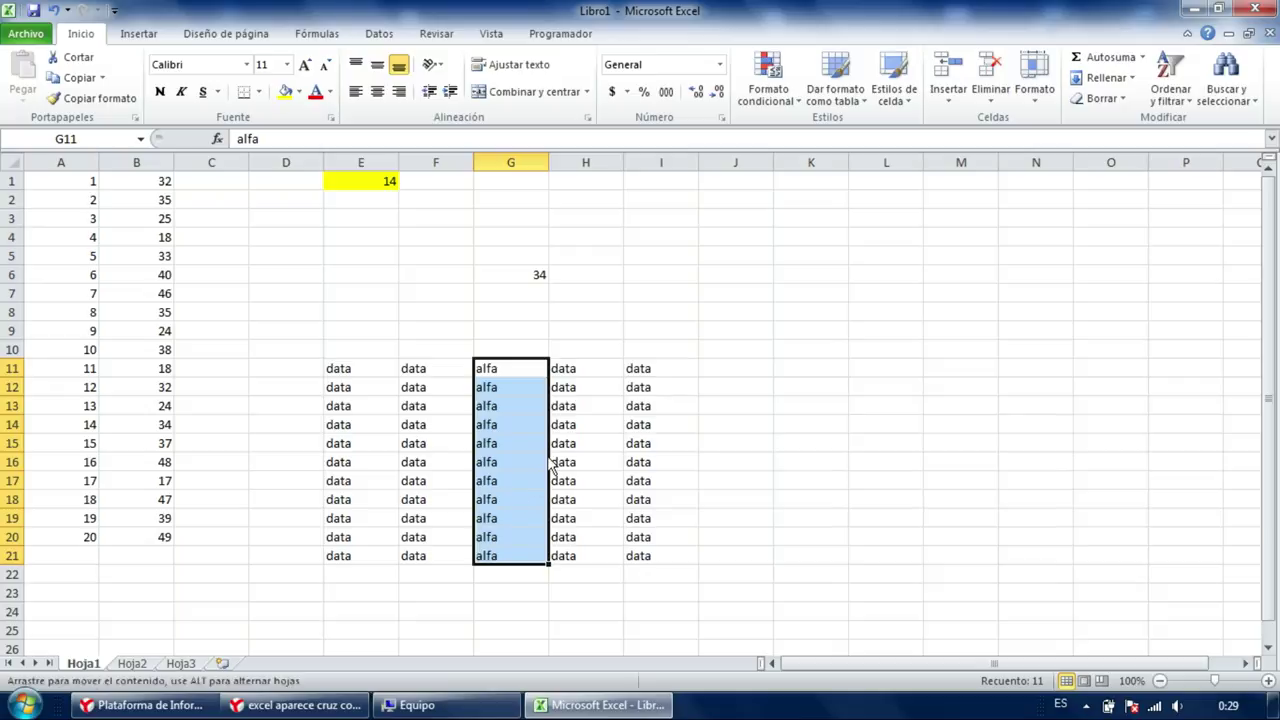
{"action": "left_click", "coordinate": [500, 468]}
{"action": "left_click", "coordinate": [498, 449]}
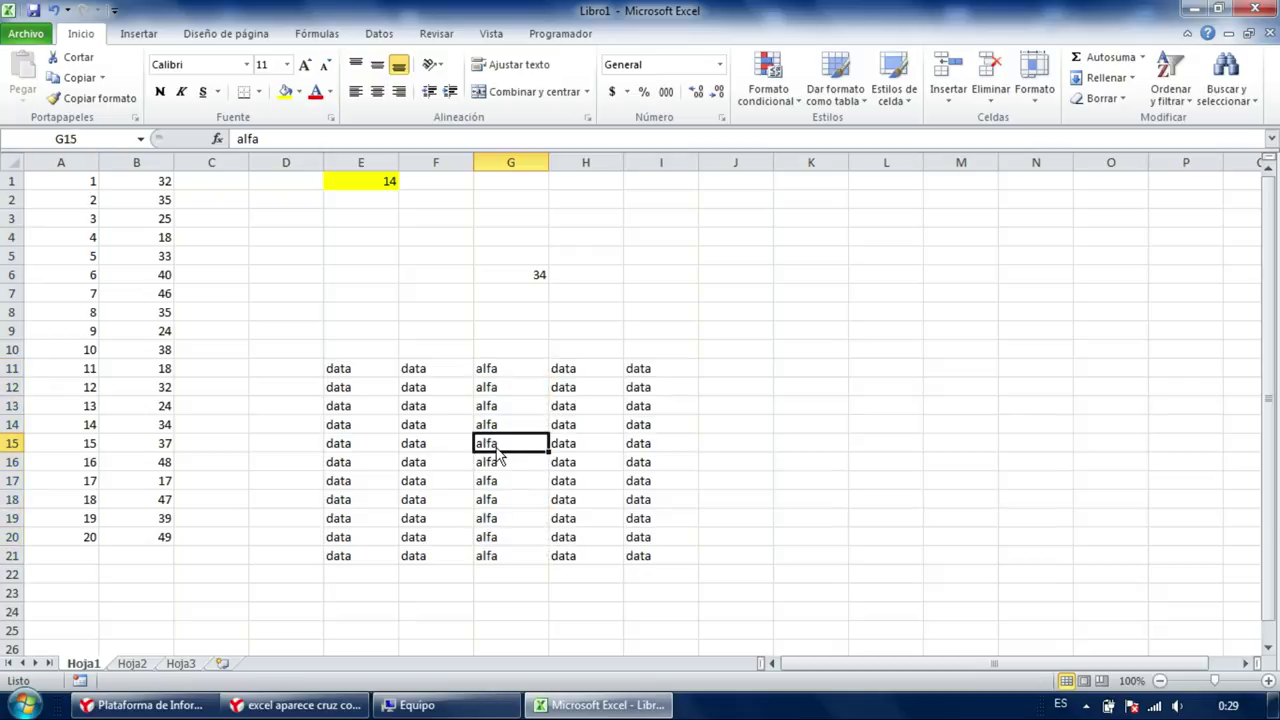
Move the alfa column from G11:G21 to D11:D21.
{"action": "left_click", "coordinate": [342, 447]}
{"action": "left_click_drag", "start_coordinate": [500, 378], "coordinate": [513, 558]}
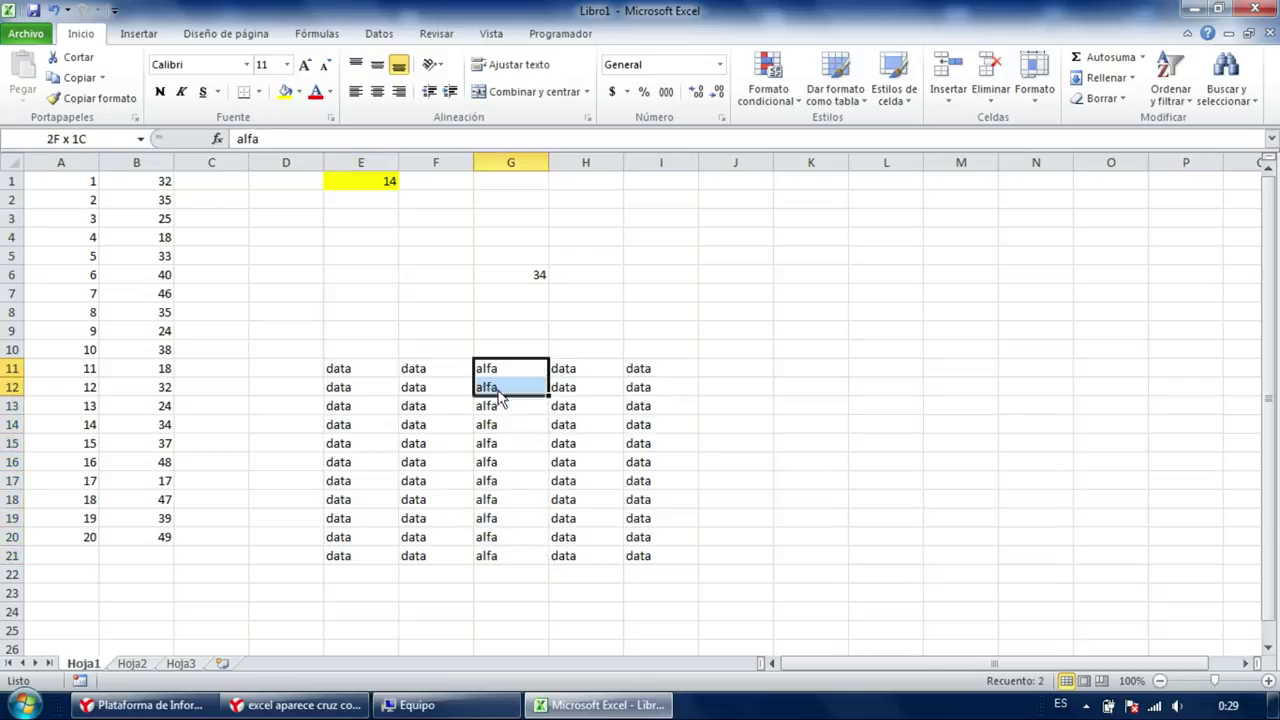
{"action": "key", "text": "ctrl+x"}
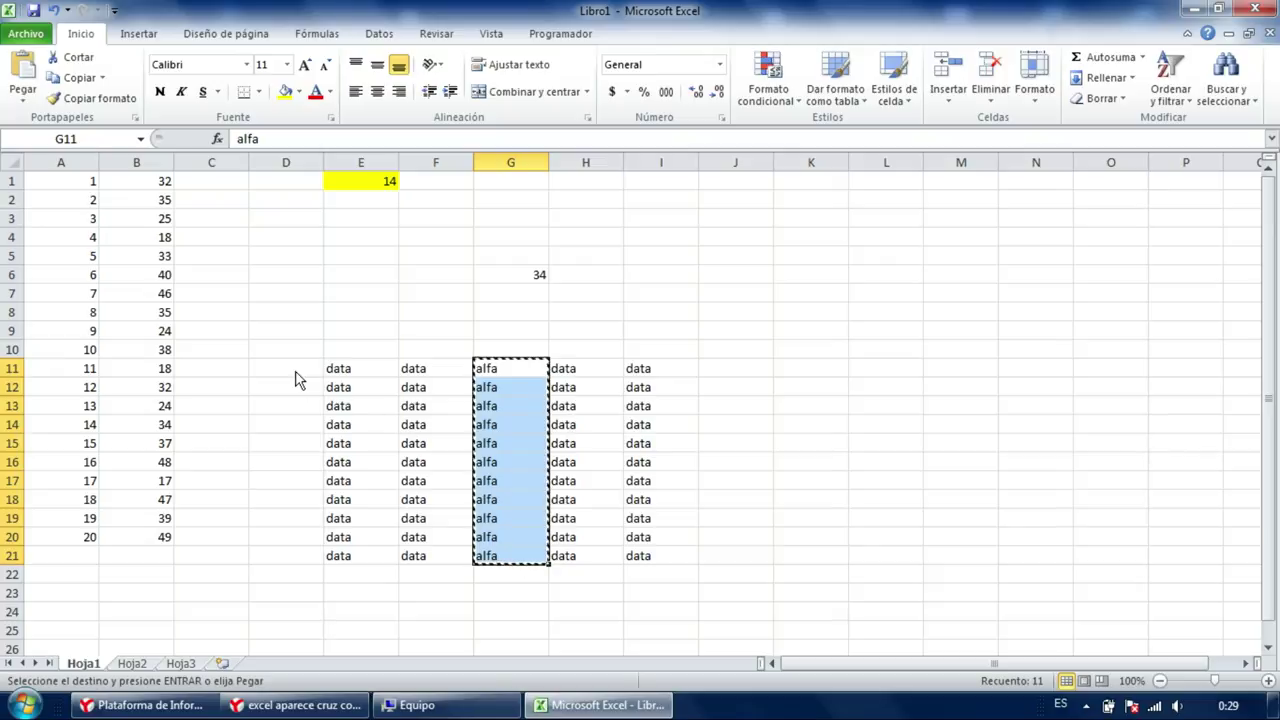
{"action": "left_click", "coordinate": [297, 377]}
{"action": "key", "text": "ctrl+v"}
Move the leftover data columns H11:I21 to G11:H21.
{"action": "left_click_drag", "start_coordinate": [283, 377], "coordinate": [430, 560]}
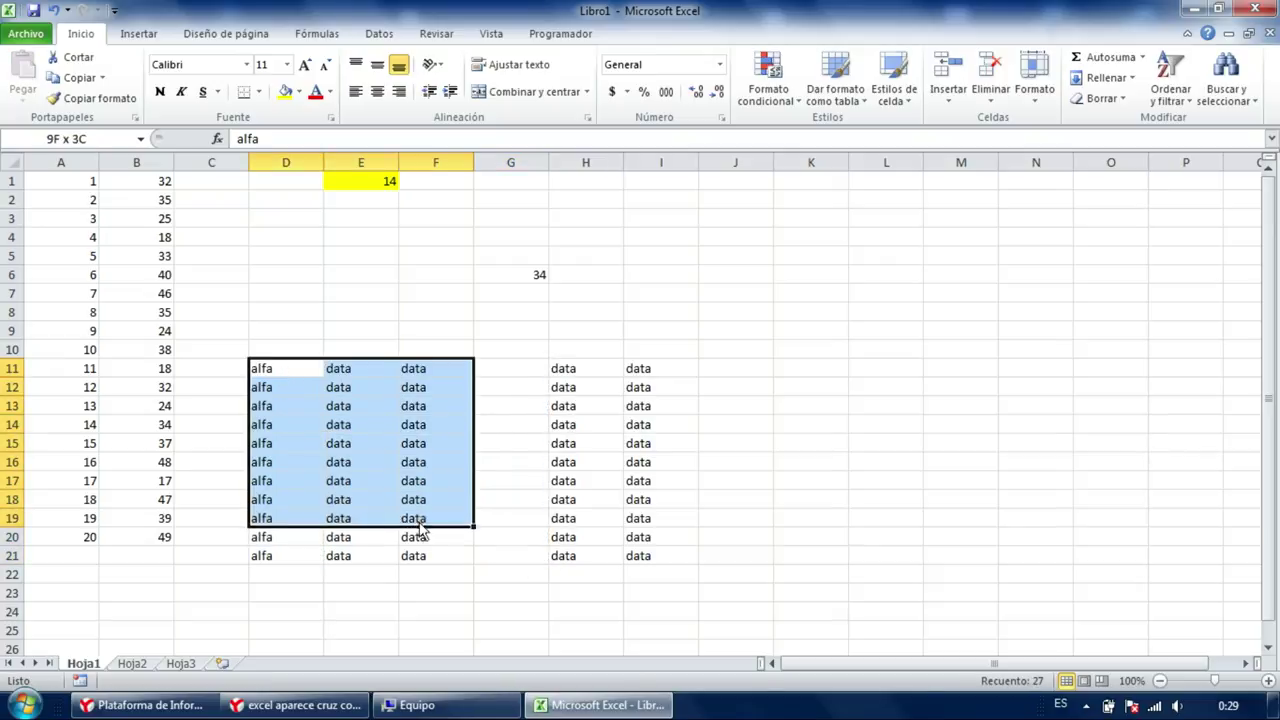
{"action": "left_click_drag", "start_coordinate": [555, 368], "coordinate": [646, 553]}
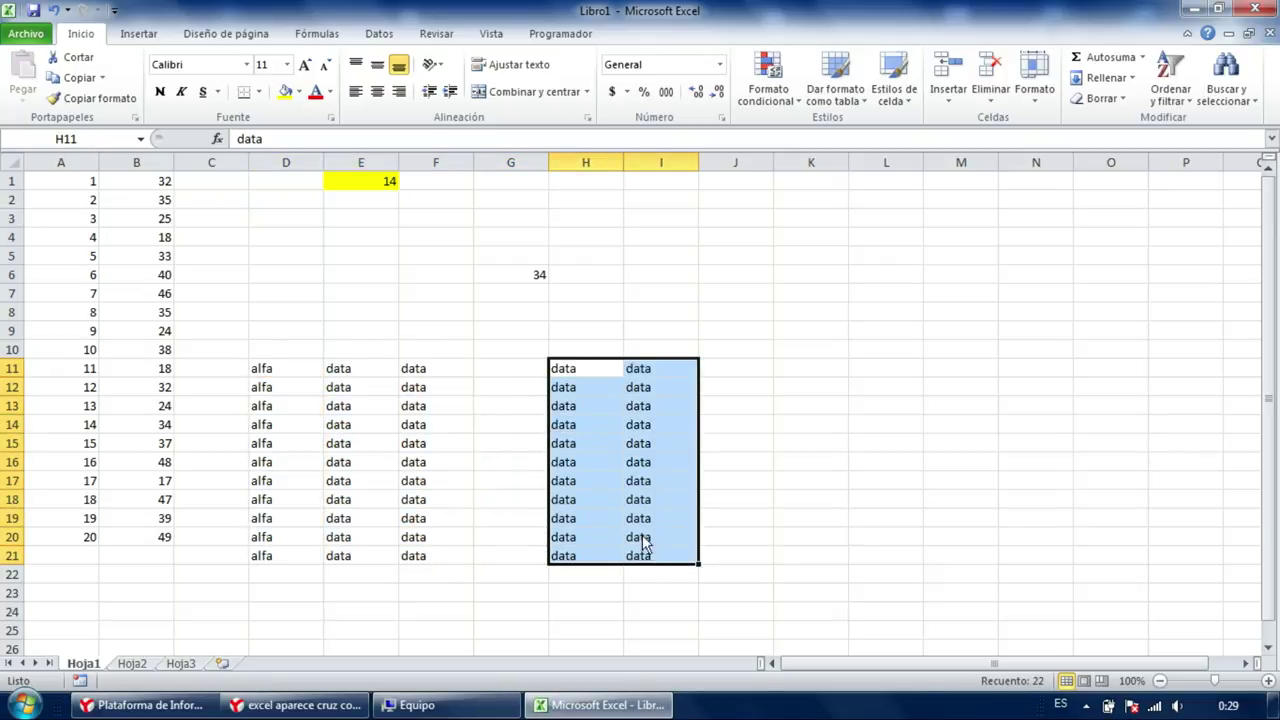
{"action": "key", "text": "ctrl+x"}
{"action": "left_click", "coordinate": [481, 378]}
{"action": "key", "text": "ctrl+v"}
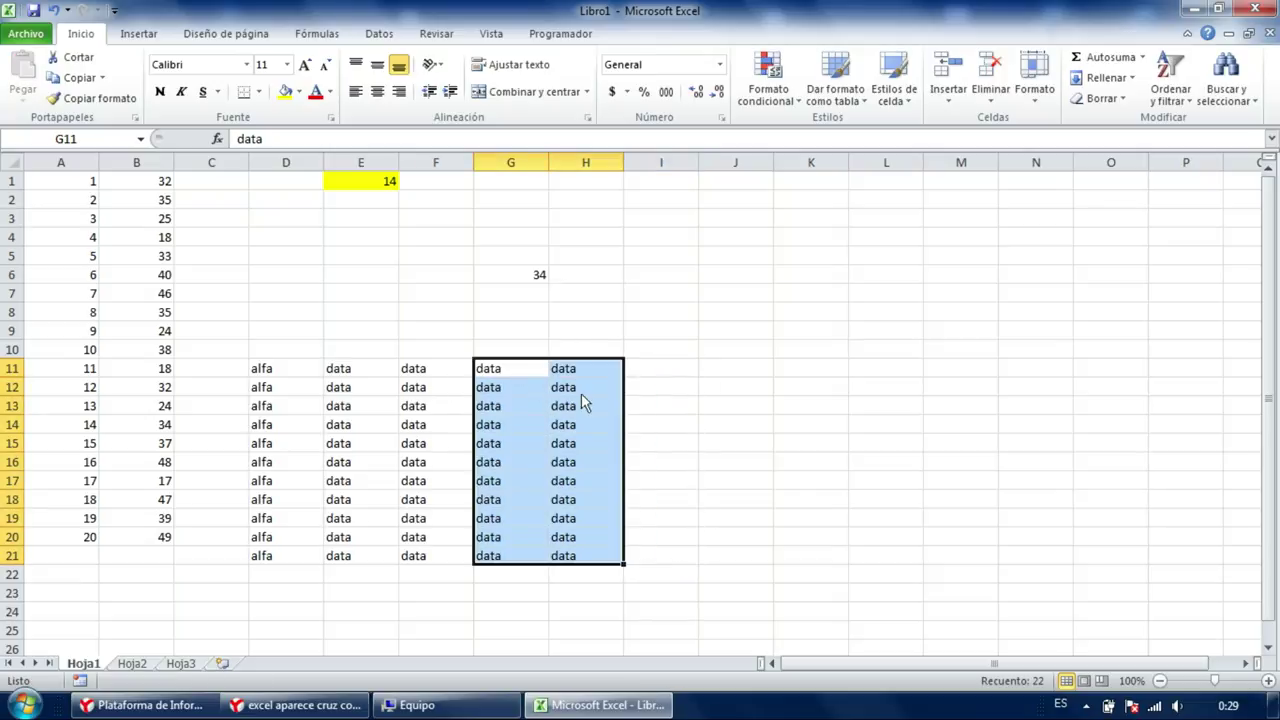
{"action": "left_click", "coordinate": [660, 405]}
Review G6's lookup formula and its E1 argument without changing it.
{"action": "left_click_drag", "start_coordinate": [281, 375], "coordinate": [294, 540]}
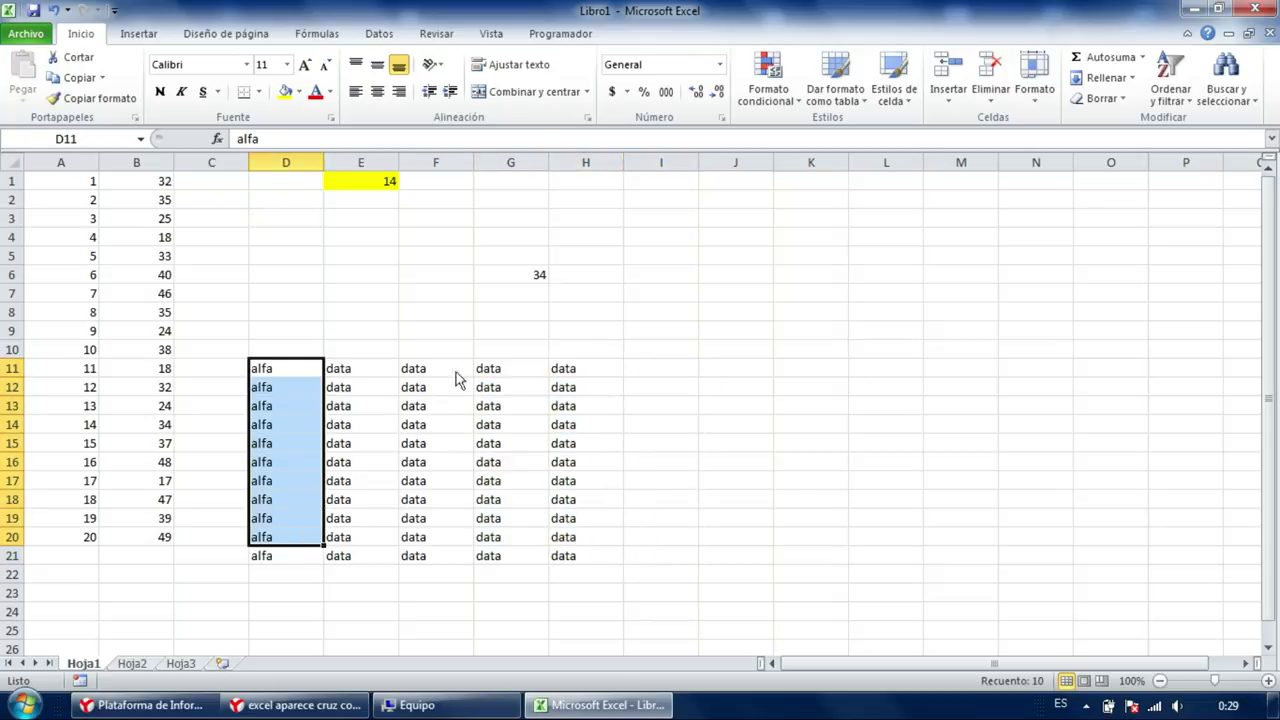
{"action": "left_click", "coordinate": [516, 287]}
{"action": "double_click", "coordinate": [516, 286]}
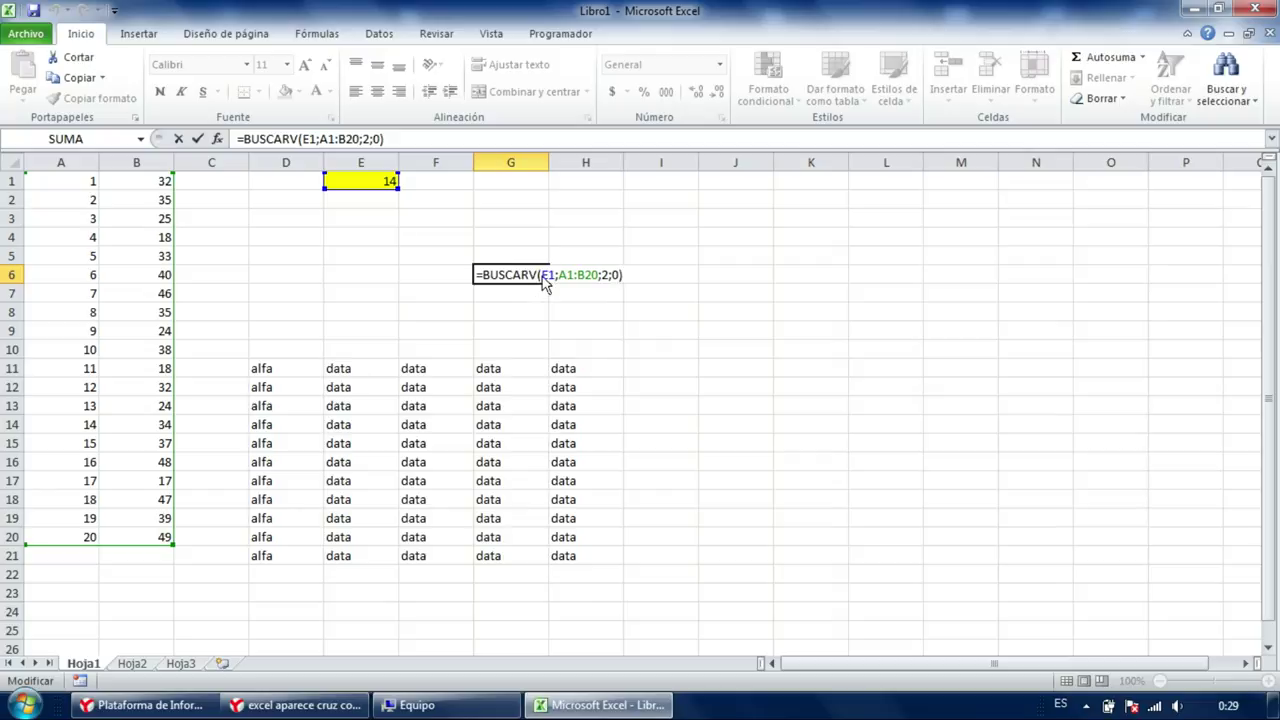
{"action": "left_click", "coordinate": [545, 282]}
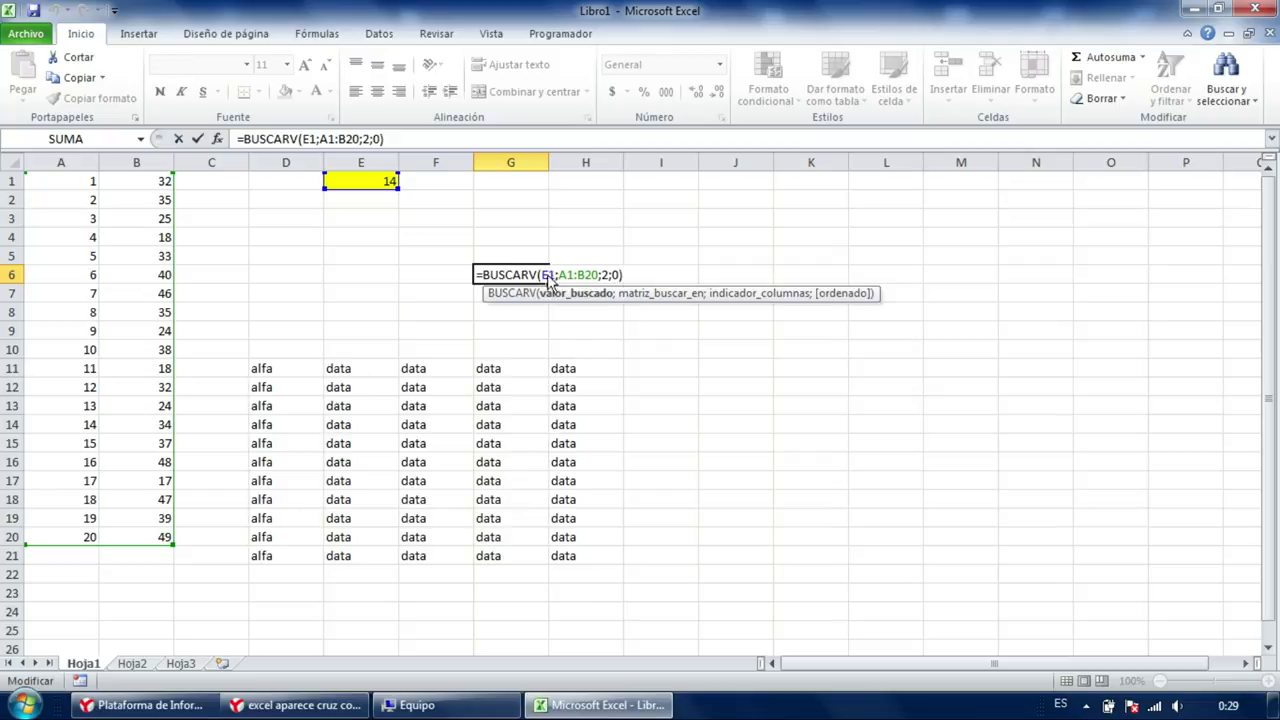
{"action": "key", "text": "Escape"}
{"action": "left_click_drag", "start_coordinate": [285, 372], "coordinate": [297, 558]}
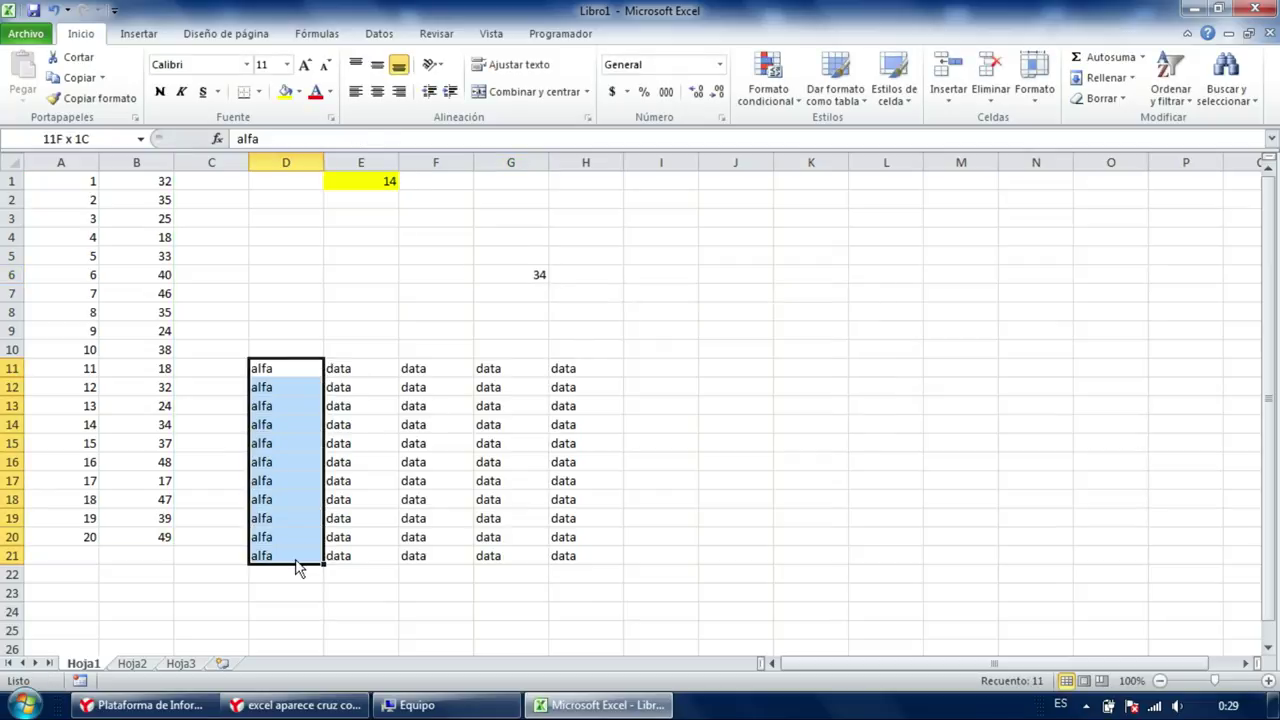
{"action": "key", "text": "Up"}
{"action": "key", "text": "Up"}
{"action": "key", "text": "Right"}
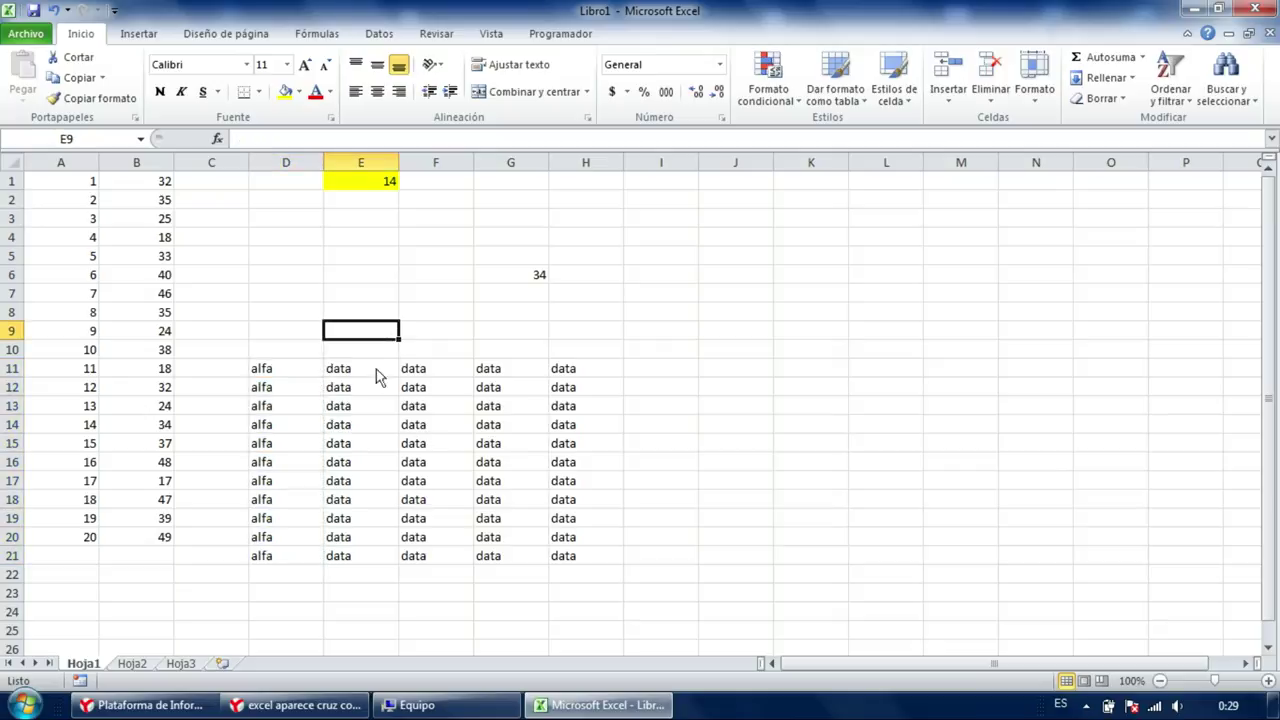
{"action": "left_click", "coordinate": [319, 292]}
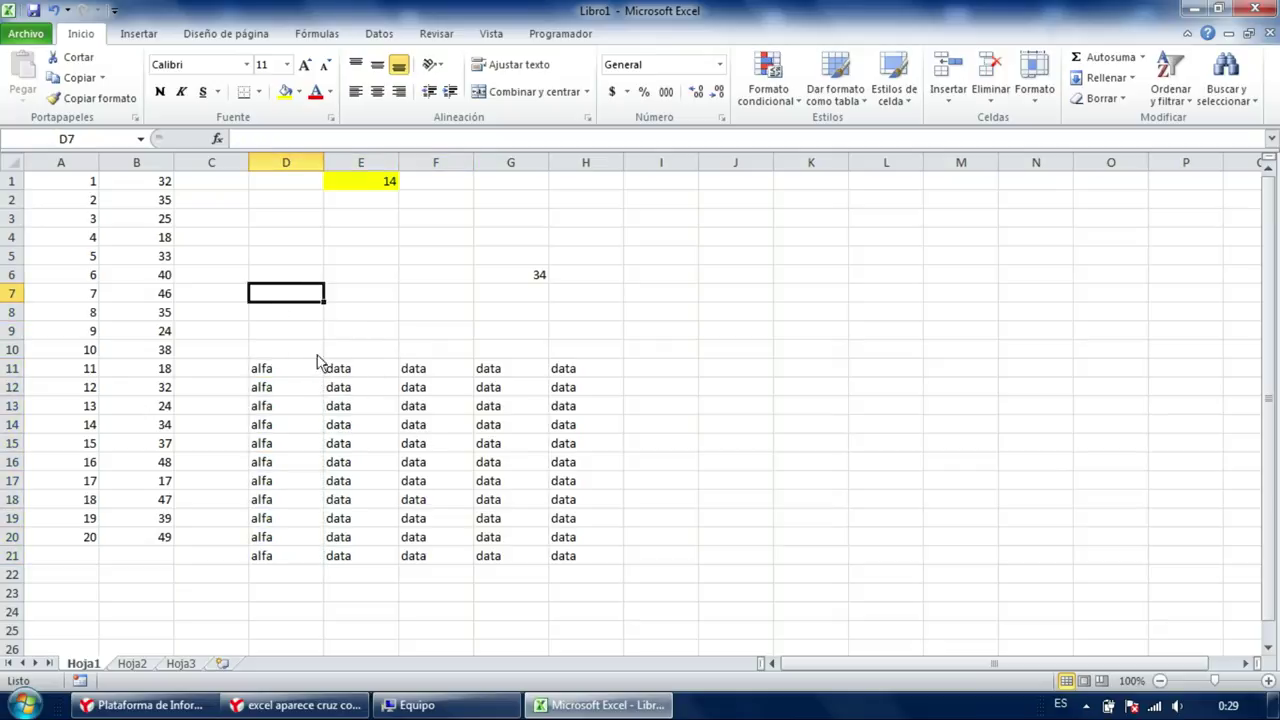
{"action": "left_click", "coordinate": [370, 345]}
{"action": "left_click", "coordinate": [510, 274]}
{"action": "double_click", "coordinate": [510, 274]}
Insert a blank row 1 above the data.
{"action": "key", "text": "Escape"}
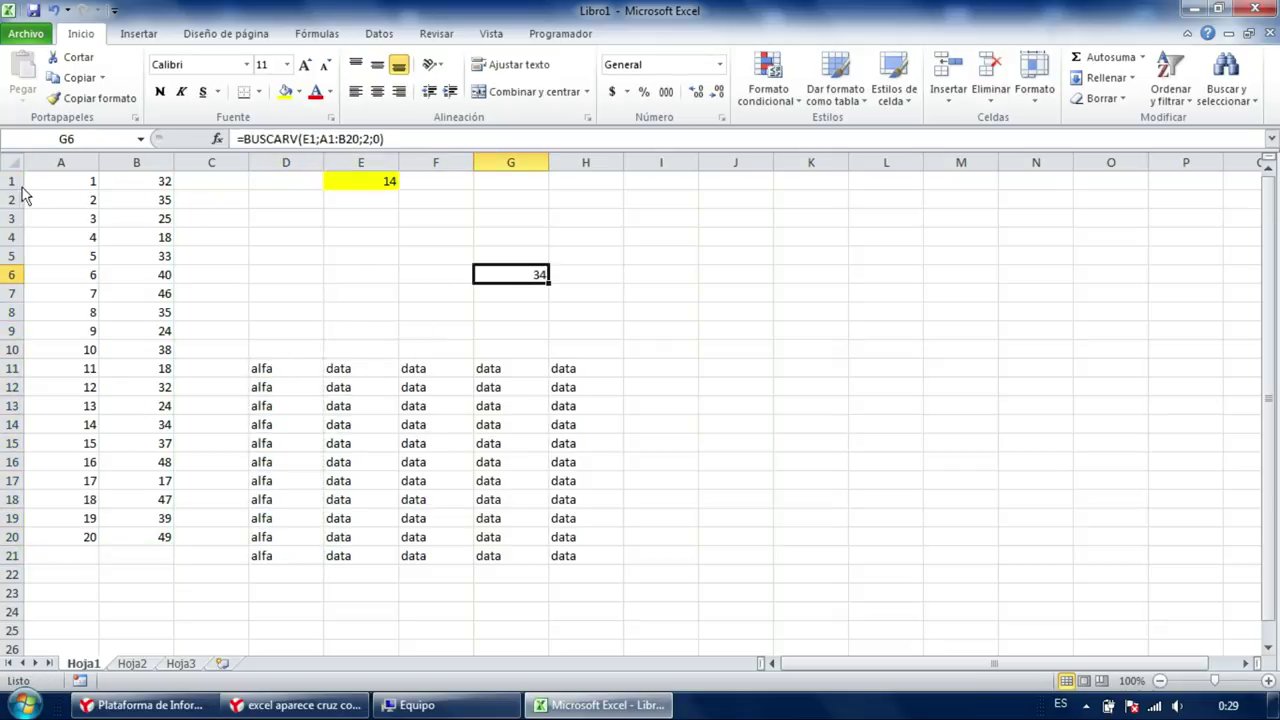
{"action": "right_click", "coordinate": [12, 182]}
{"action": "left_click", "coordinate": [65, 300]}
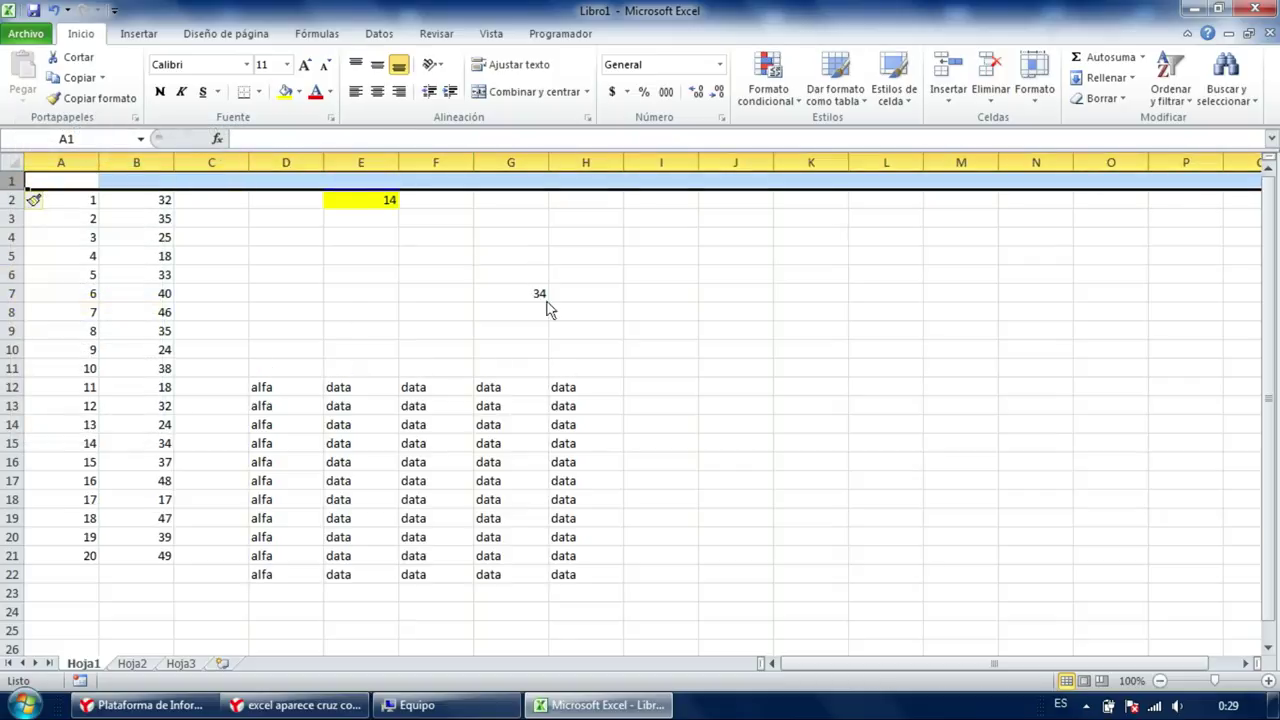
{"action": "double_click", "coordinate": [545, 297]}
{"action": "left_click", "coordinate": [197, 138]}
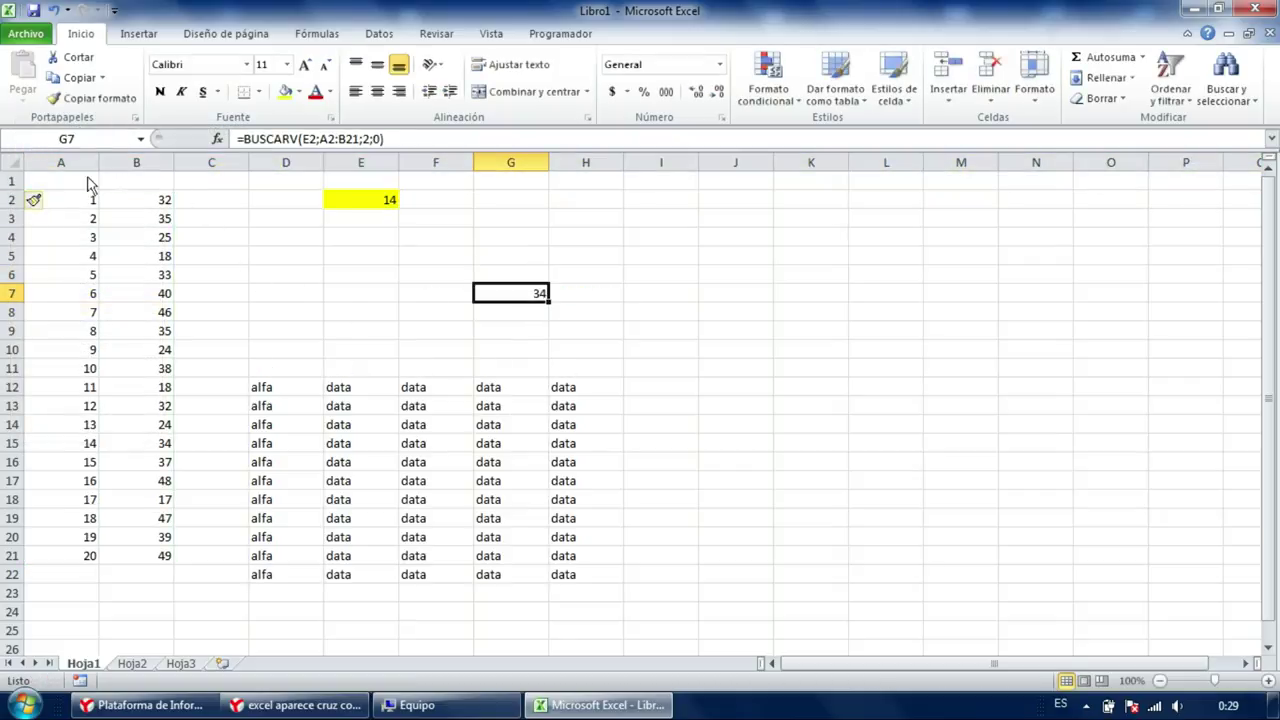
Give A1:B1 a light grey fill and label them 1 and 2.
{"action": "left_click", "coordinate": [95, 181]}
{"action": "left_click_drag", "start_coordinate": [111, 185], "coordinate": [128, 186]}
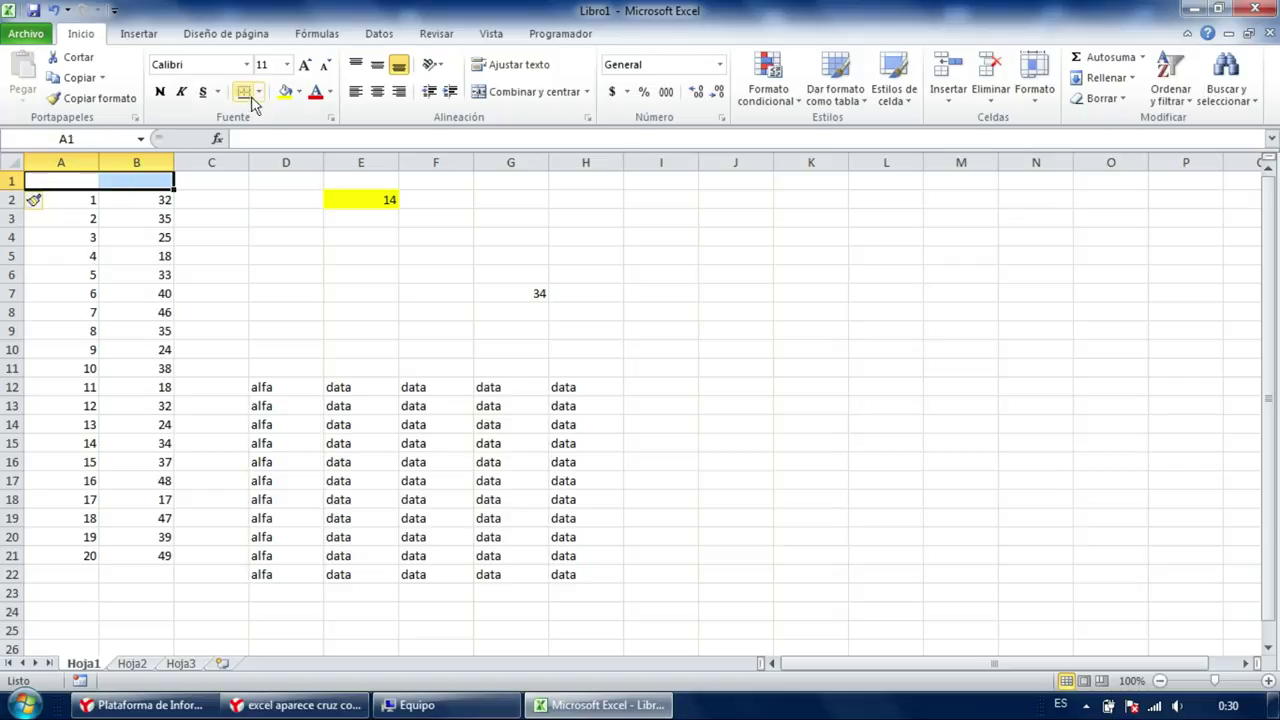
{"action": "left_click", "coordinate": [298, 92]}
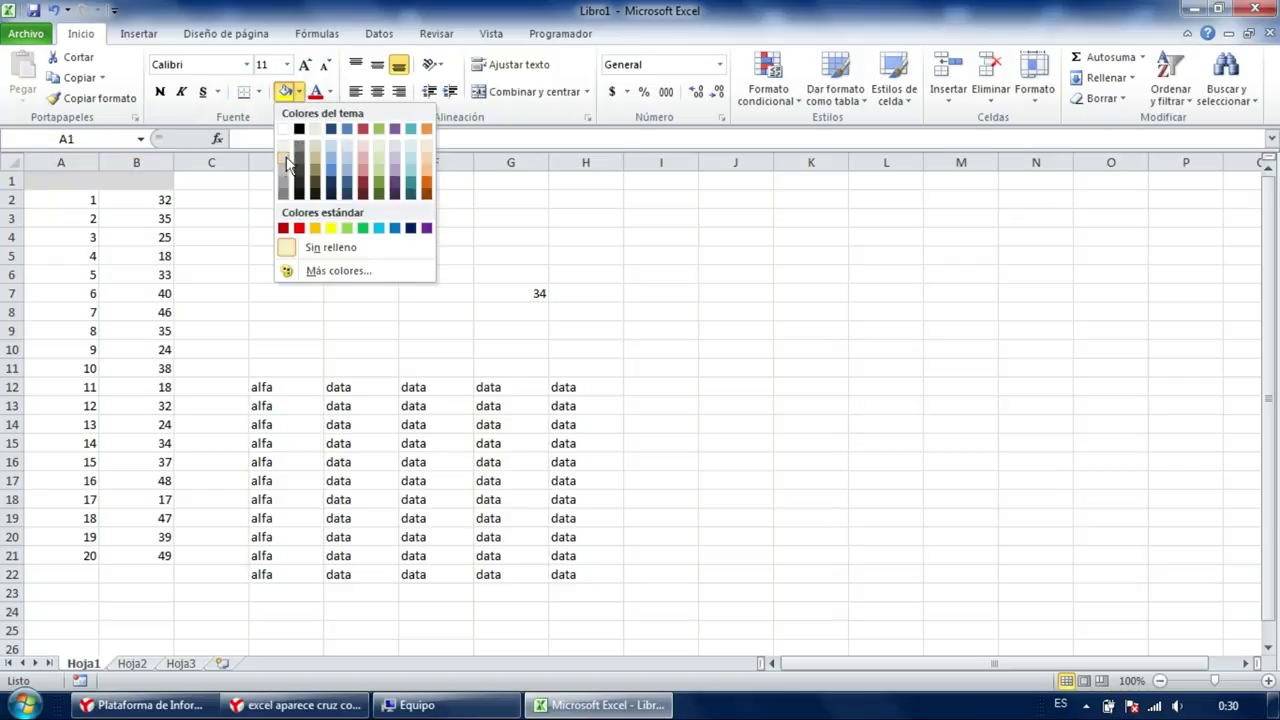
{"action": "left_click", "coordinate": [288, 158]}
{"action": "type", "text": "1"}
{"action": "key", "text": "Tab"}
{"action": "type", "text": "2"}
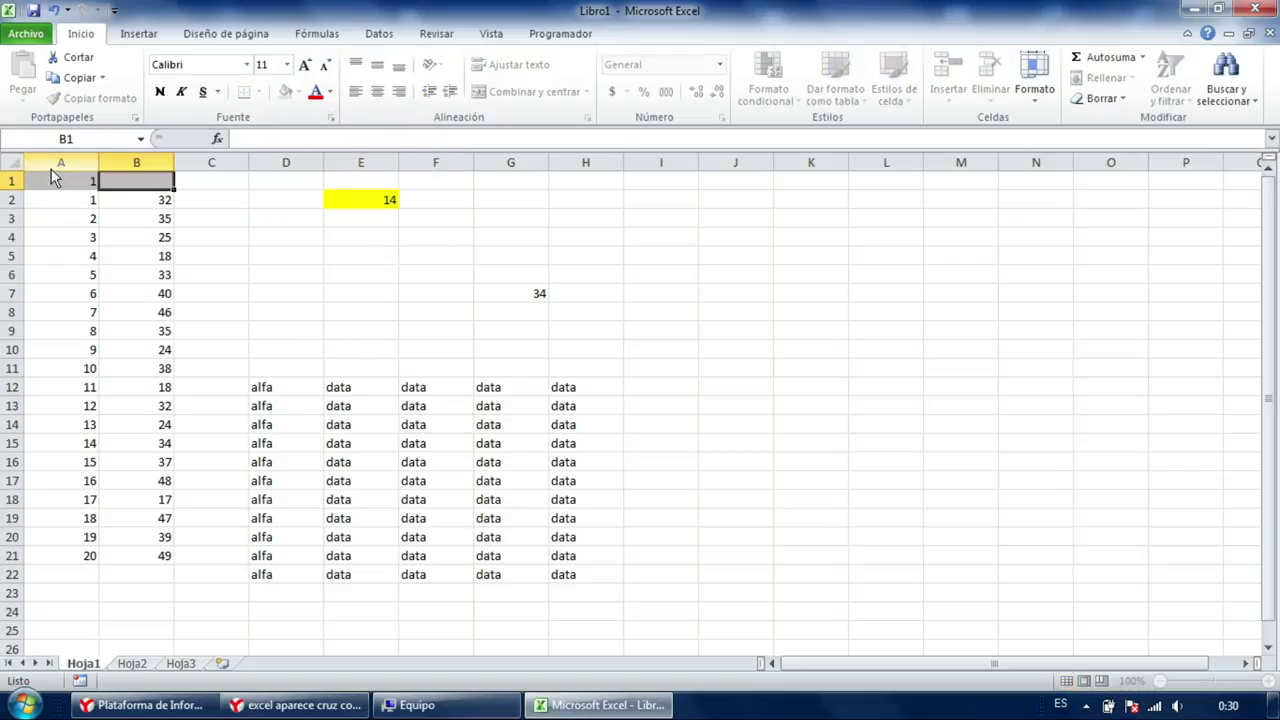
{"action": "key", "text": "Tab"}
Replace G7's fixed column index 2 with B1, then clear the alfa/data block.
{"action": "key", "text": "Right"}
{"action": "key", "text": "Right"}
{"action": "key", "text": "Down"}
{"action": "key", "text": "Down"}
{"action": "key", "text": "Down"}
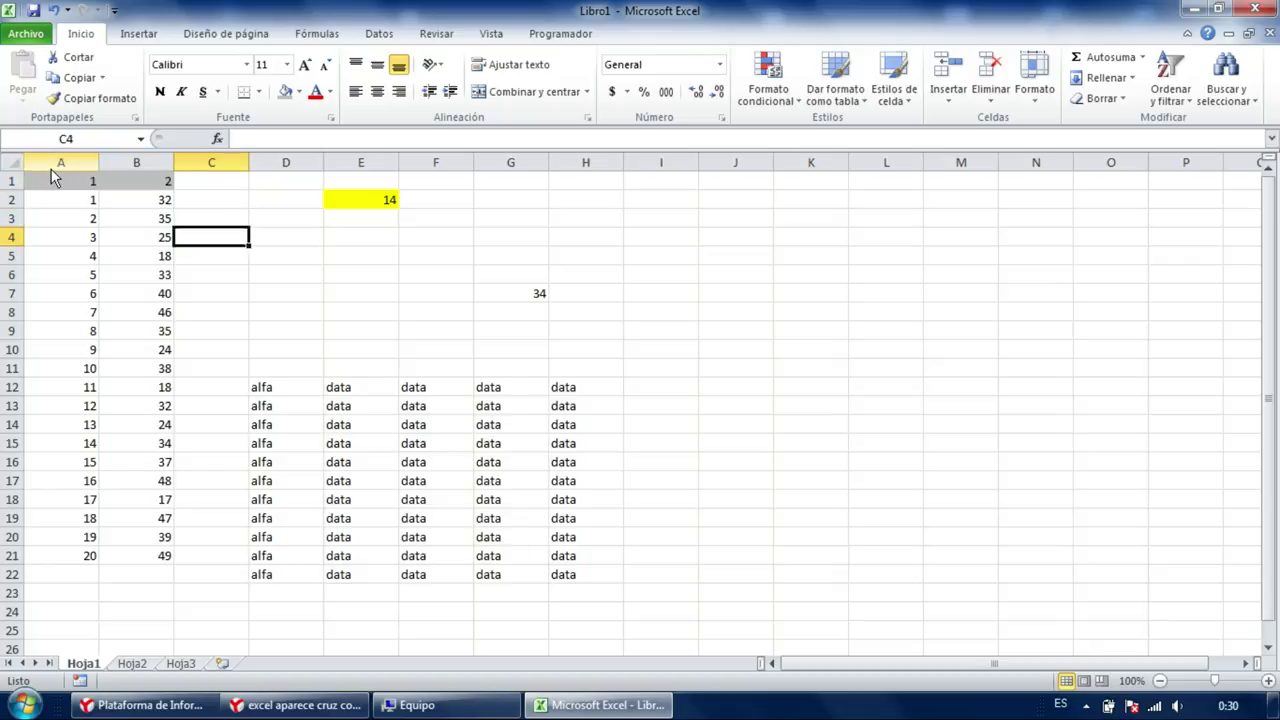
{"action": "key", "text": "Right"}
{"action": "key", "text": "Right"}
{"action": "key", "text": "Right"}
{"action": "key", "text": "Down"}
{"action": "key", "text": "Down"}
{"action": "key", "text": "Down"}
{"action": "key", "text": "F2"}
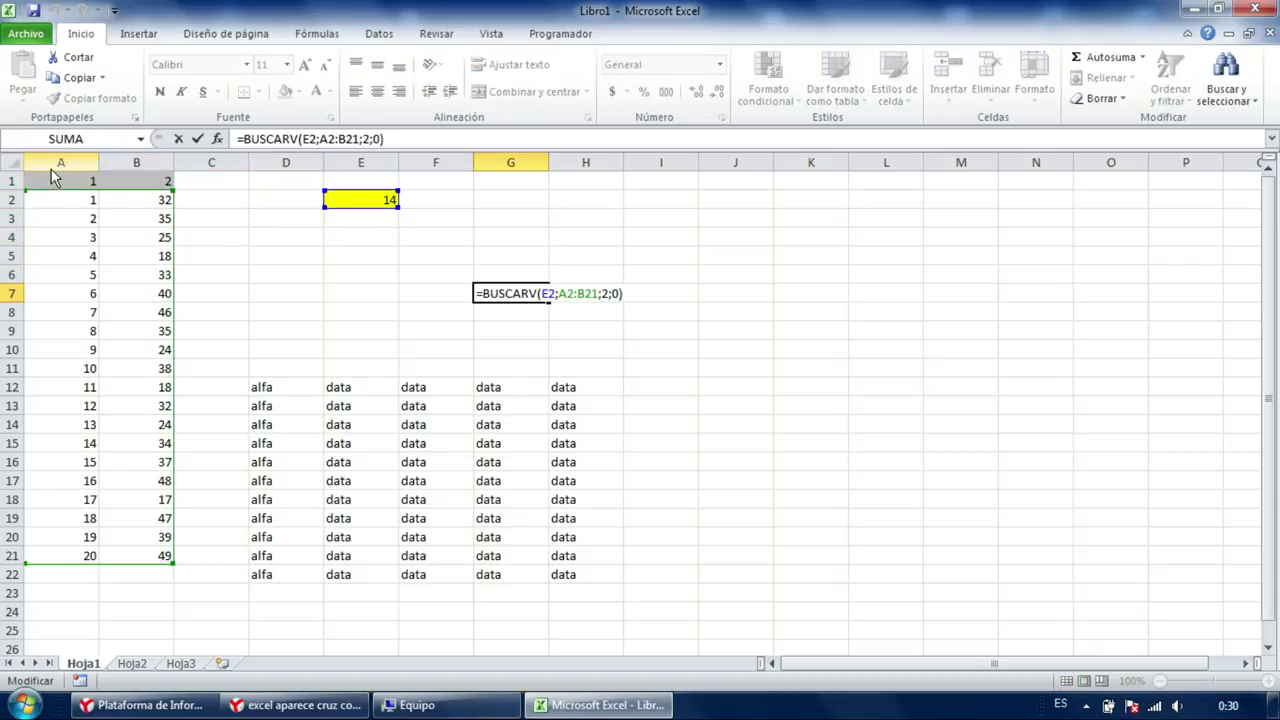
{"action": "key", "text": "Left"}
{"action": "key", "text": "Left"}
{"action": "key", "text": "Left"}
{"action": "key", "text": "BackSpace"}
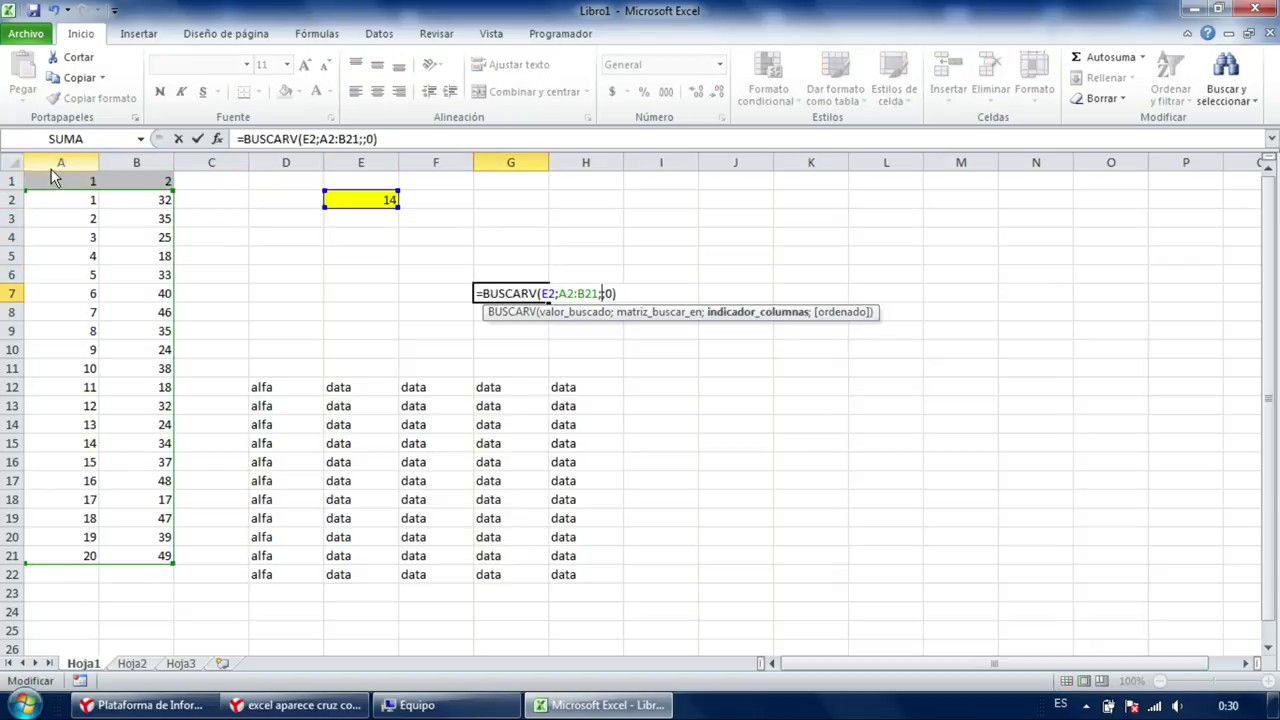
{"action": "left_click", "coordinate": [130, 181]}
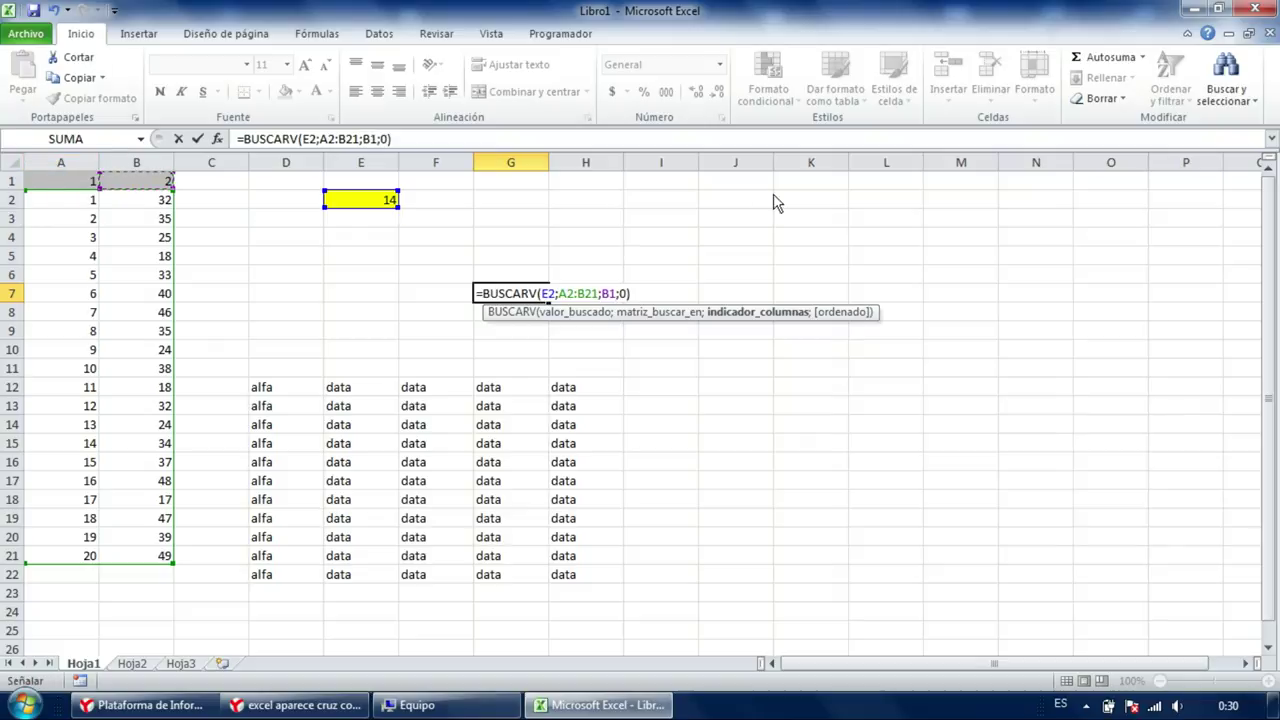
{"action": "key", "text": "Return"}
{"action": "key", "text": "Up"}
{"action": "key", "text": "F2"}
{"action": "key", "text": "Escape"}
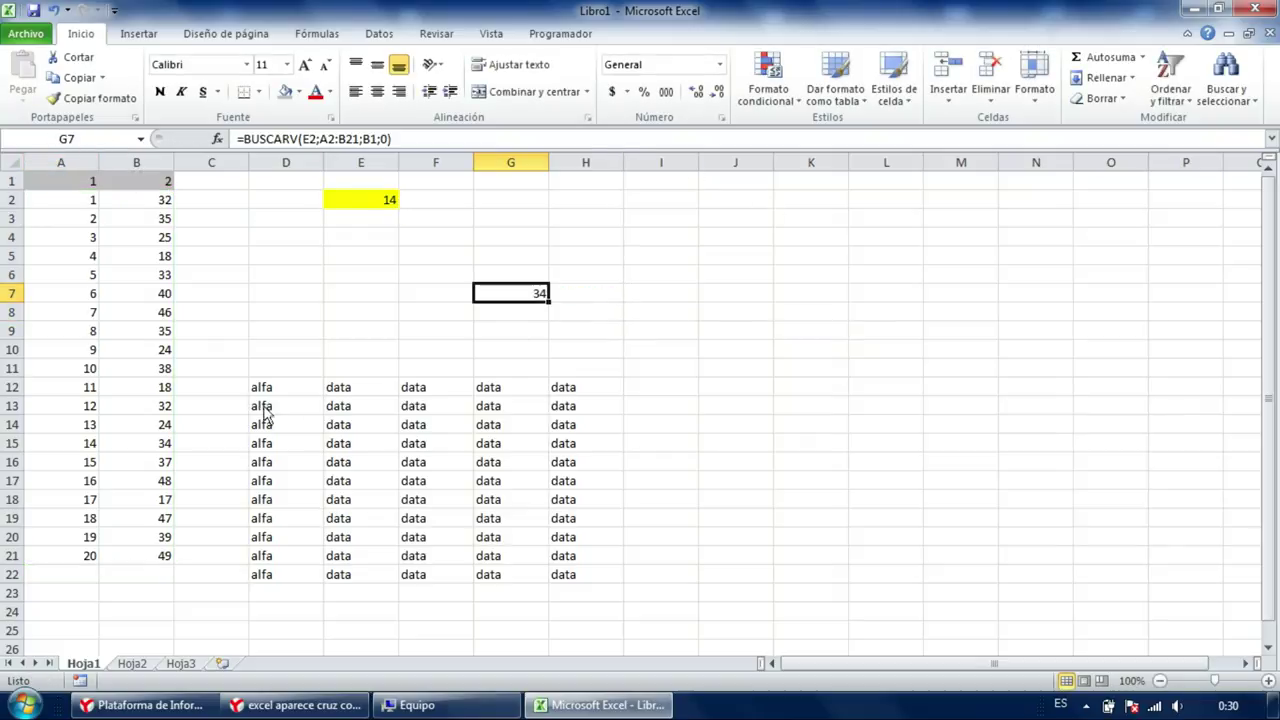
{"action": "left_click_drag", "start_coordinate": [262, 390], "coordinate": [588, 578]}
{"action": "key", "text": "Delete"}
Enter a formula in C2 that adds 5 to B2.
{"action": "left_click", "coordinate": [366, 397]}
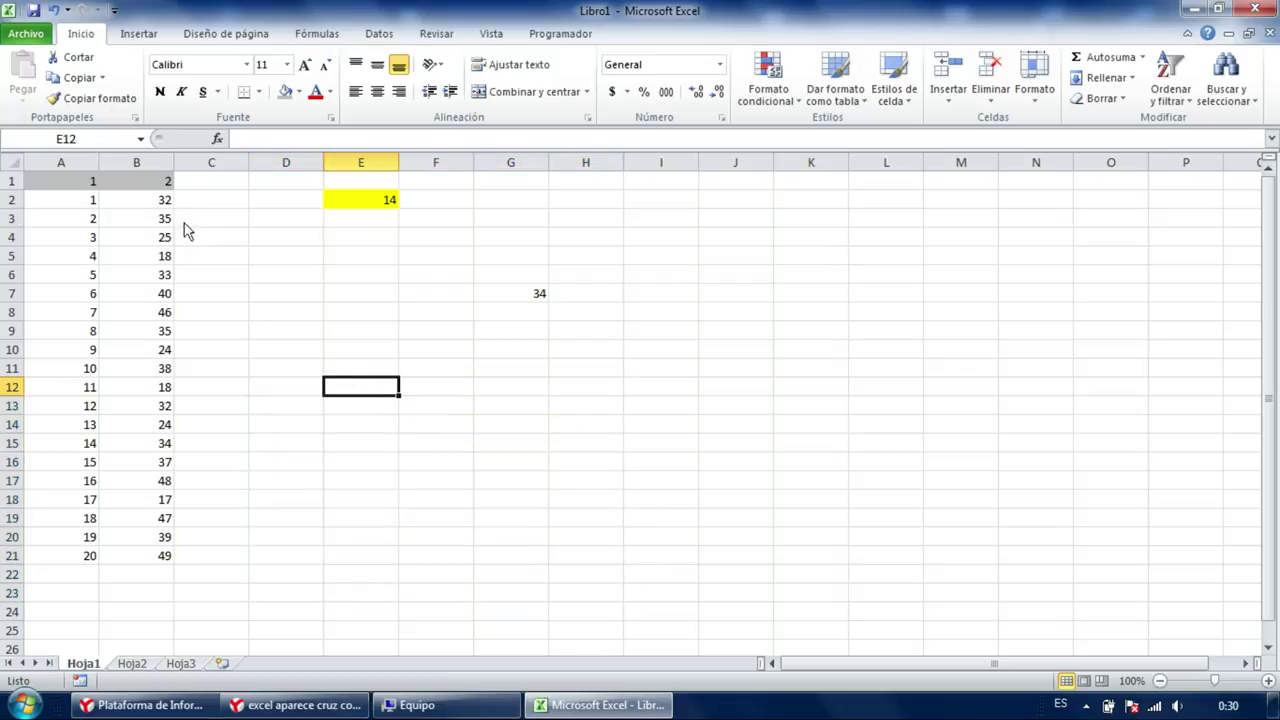
{"action": "left_click", "coordinate": [208, 205]}
{"action": "type", "text": "="}
{"action": "key", "text": "Left"}
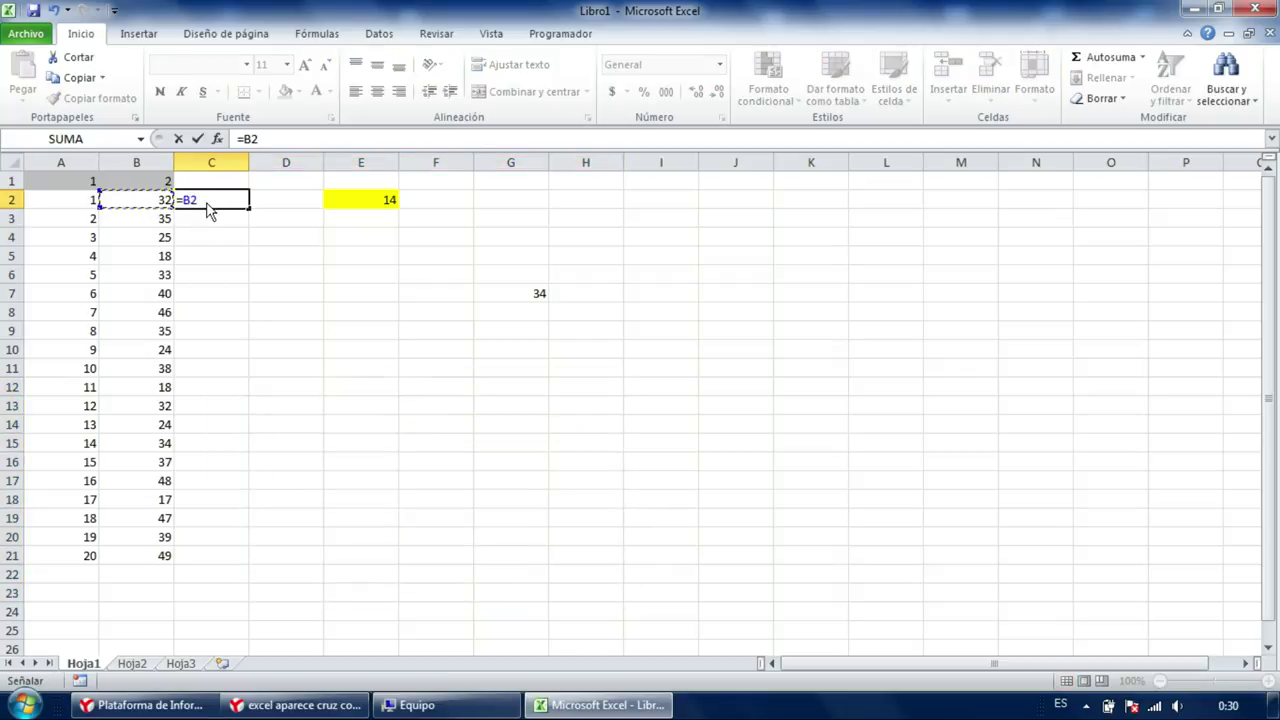
{"action": "type", "text": "+5"}
{"action": "key", "text": "Return"}
Fill the B+5 formula down through C2:C21.
{"action": "key", "text": "Up"}
{"action": "key", "text": "Left"}
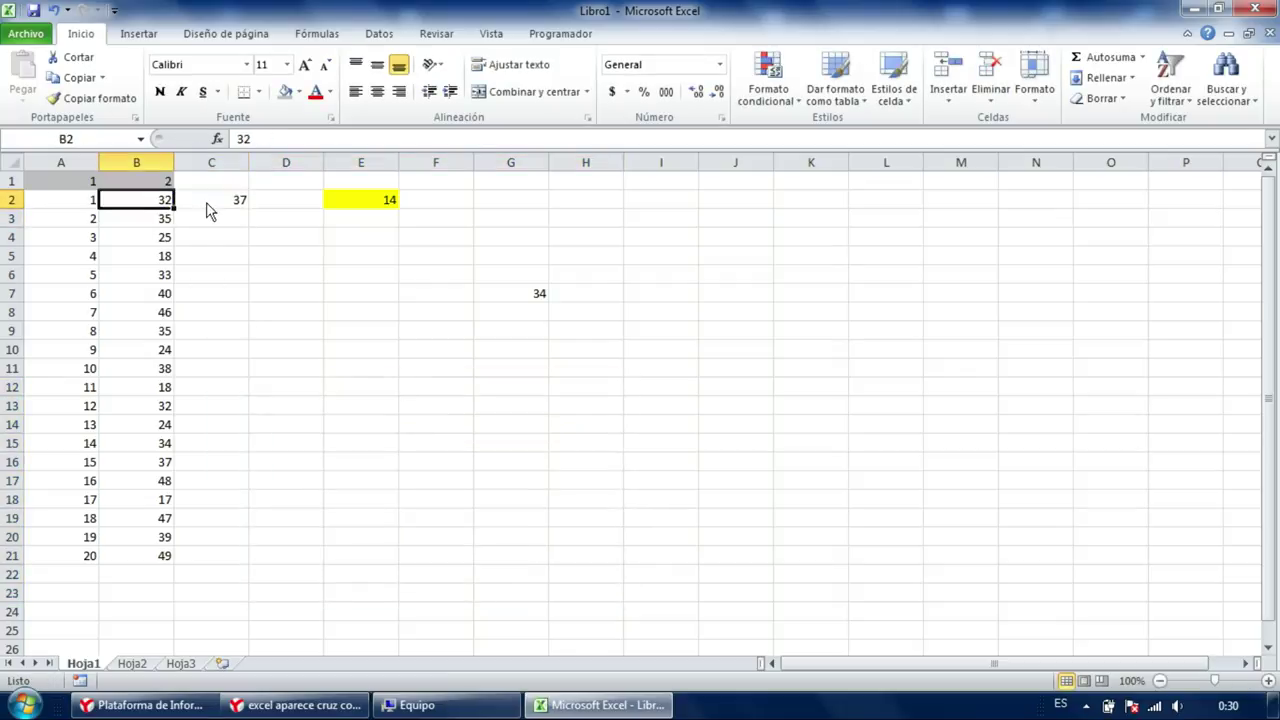
{"action": "key", "text": "ctrl+Down"}
{"action": "key", "text": "Right"}
{"action": "key", "text": "ctrl+shift+Up"}
{"action": "key", "text": "Return"}
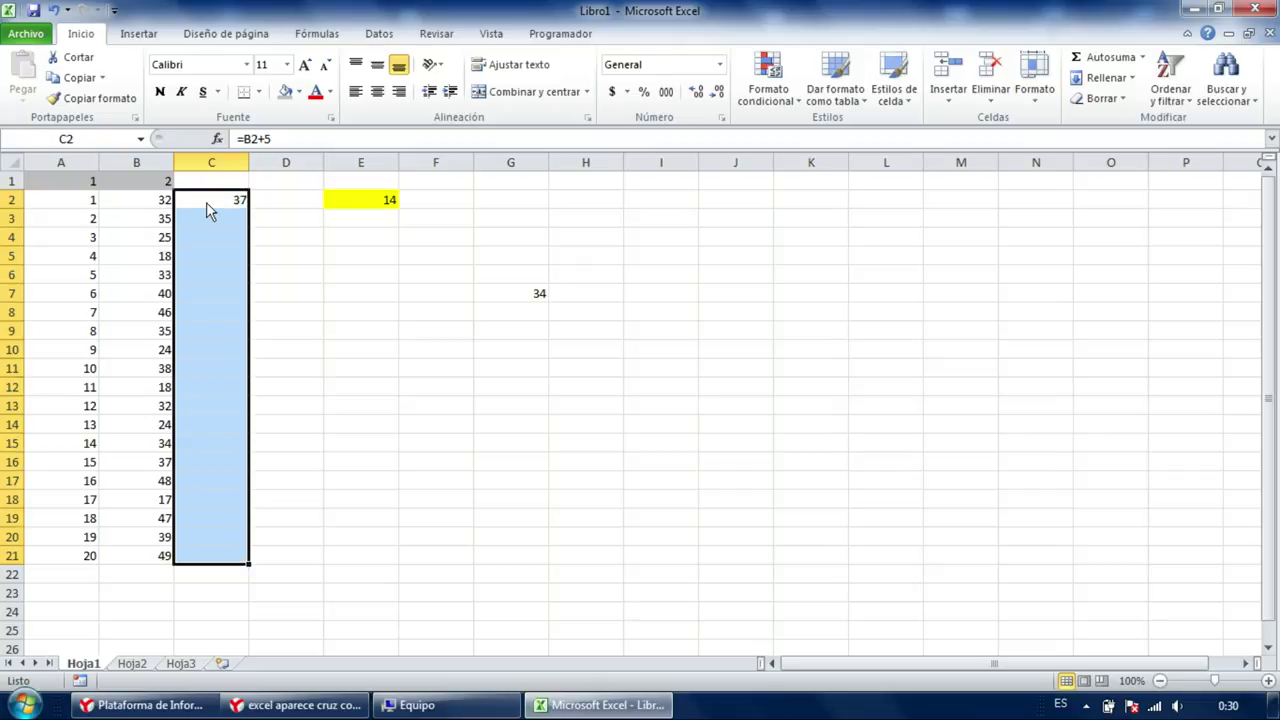
{"action": "key", "text": "F2"}
{"action": "key", "text": "ctrl+Return"}
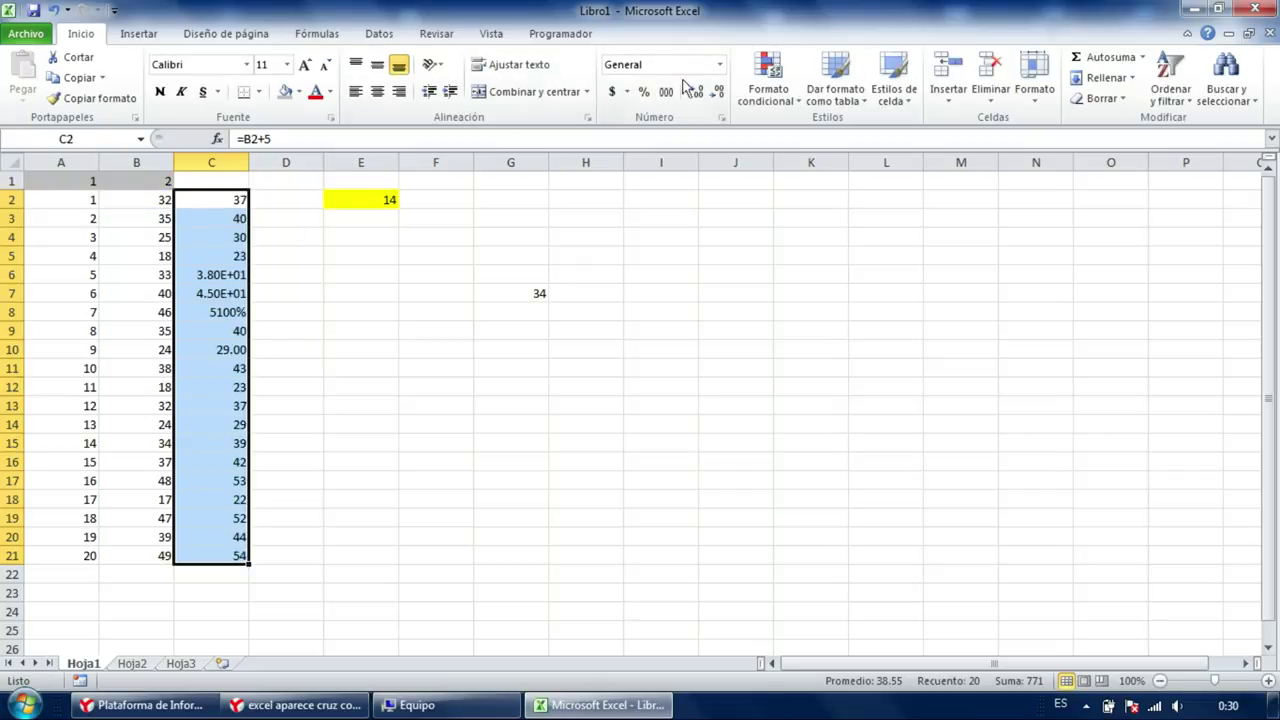
Format C2:C21 as General and paste the results back as plain values.
{"action": "left_click", "coordinate": [719, 64]}
{"action": "left_click", "coordinate": [650, 95]}
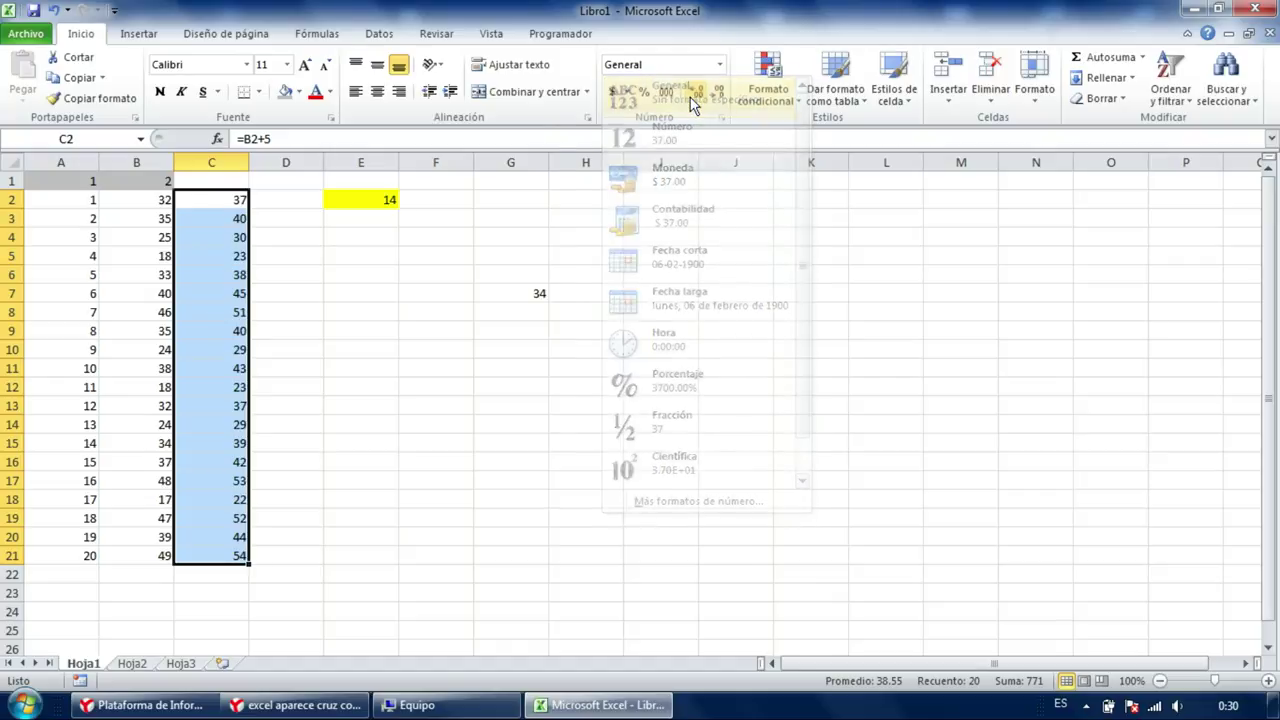
{"action": "key", "text": "ctrl+c"}
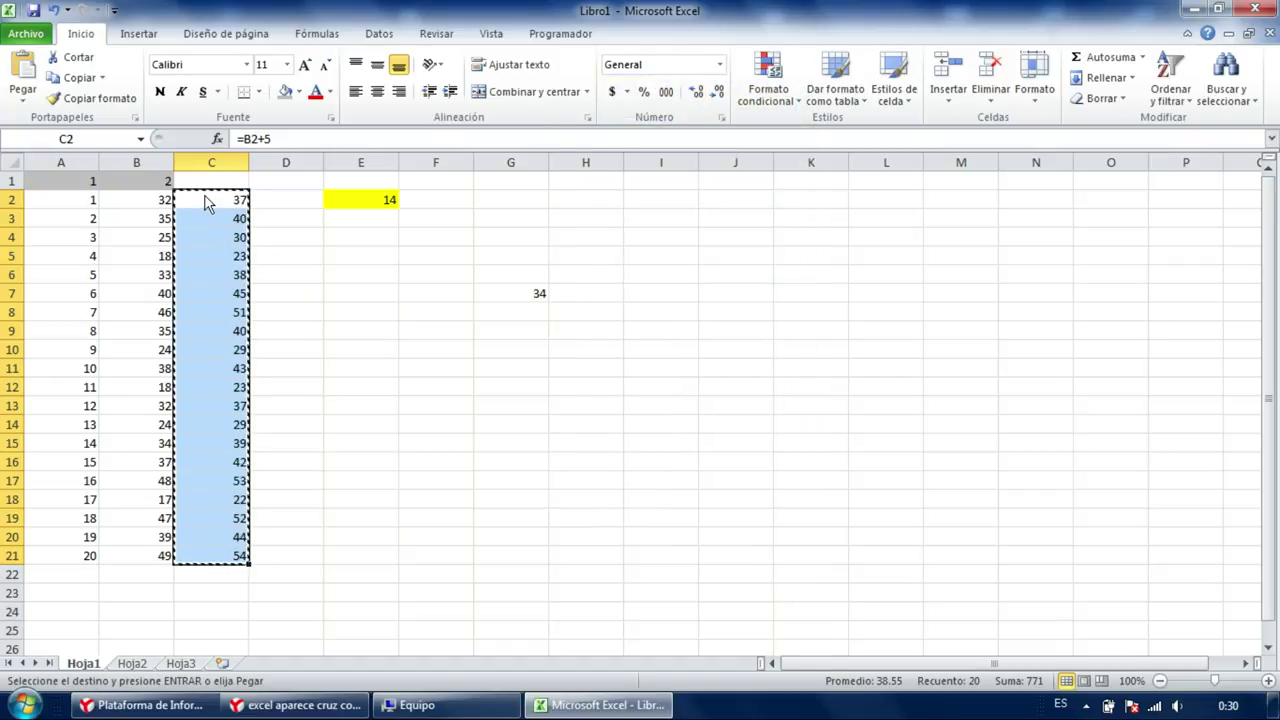
{"action": "right_click", "coordinate": [206, 200]}
{"action": "left_click", "coordinate": [273, 270]}
Enter 3 in C1.
{"action": "left_click", "coordinate": [204, 183]}
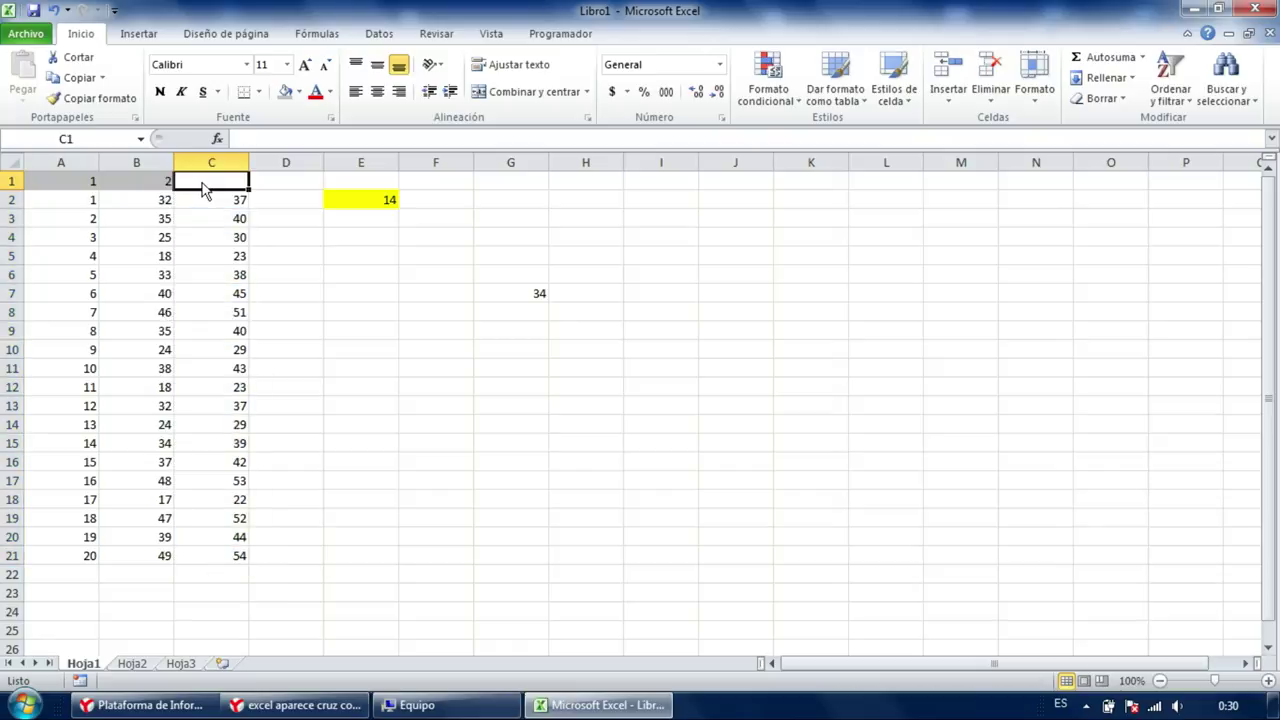
{"action": "type", "text": "3"}
{"action": "key", "text": "ctrl+Return"}
Extend G7's lookup range to A2:C21 and make it and E2 absolute.
{"action": "left_click", "coordinate": [533, 295]}
{"action": "key", "text": "F2"}
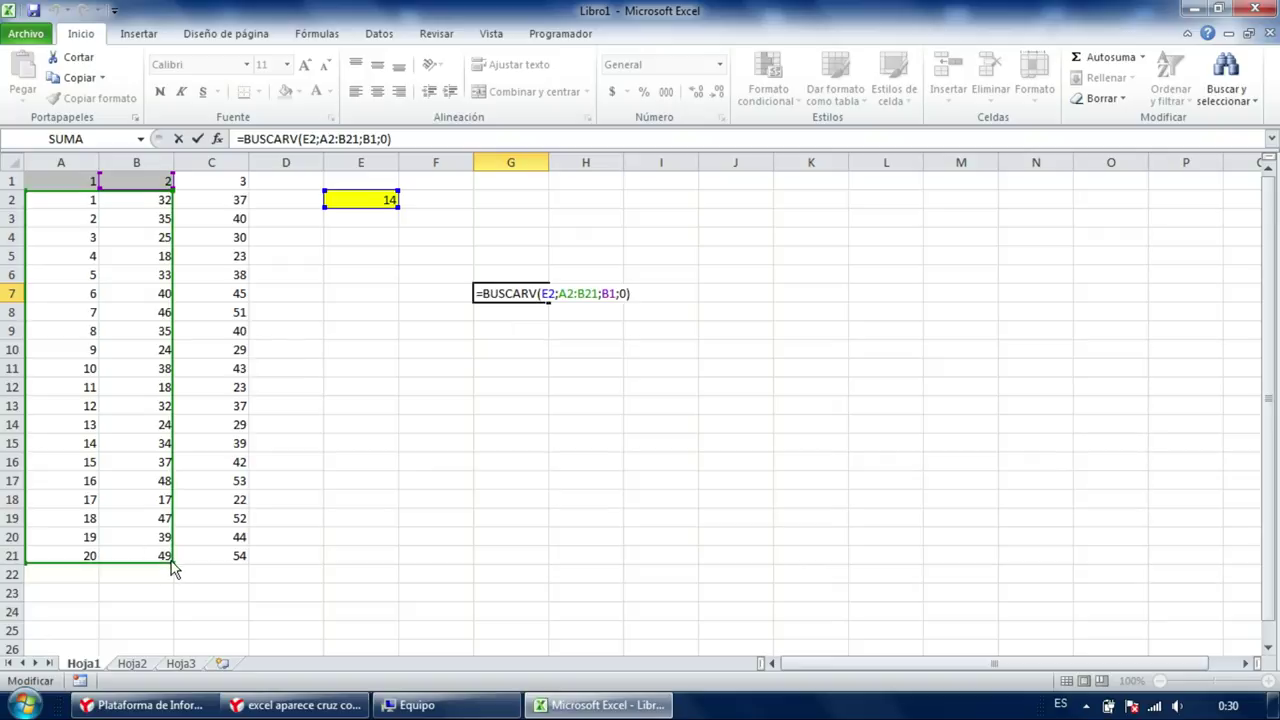
{"action": "left_click_drag", "start_coordinate": [171, 564], "coordinate": [251, 552]}
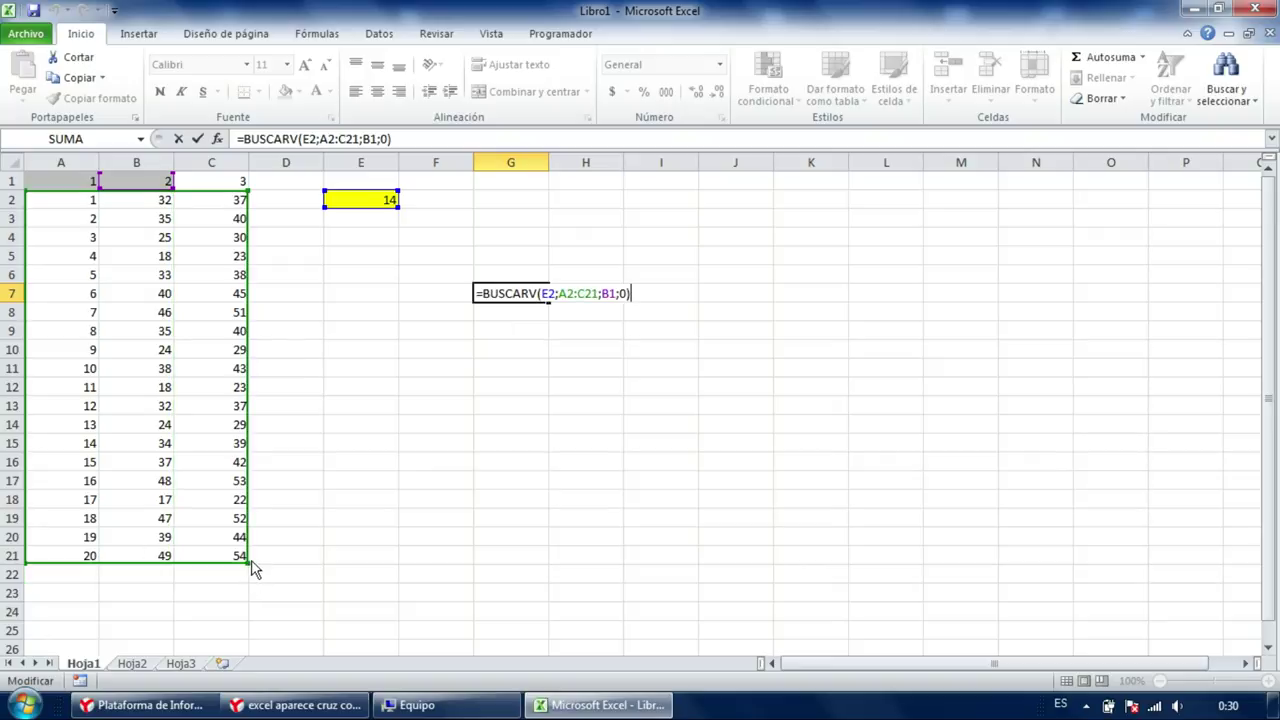
{"action": "left_click", "coordinate": [584, 295]}
{"action": "left_click_drag", "start_coordinate": [584, 298], "coordinate": [560, 296]}
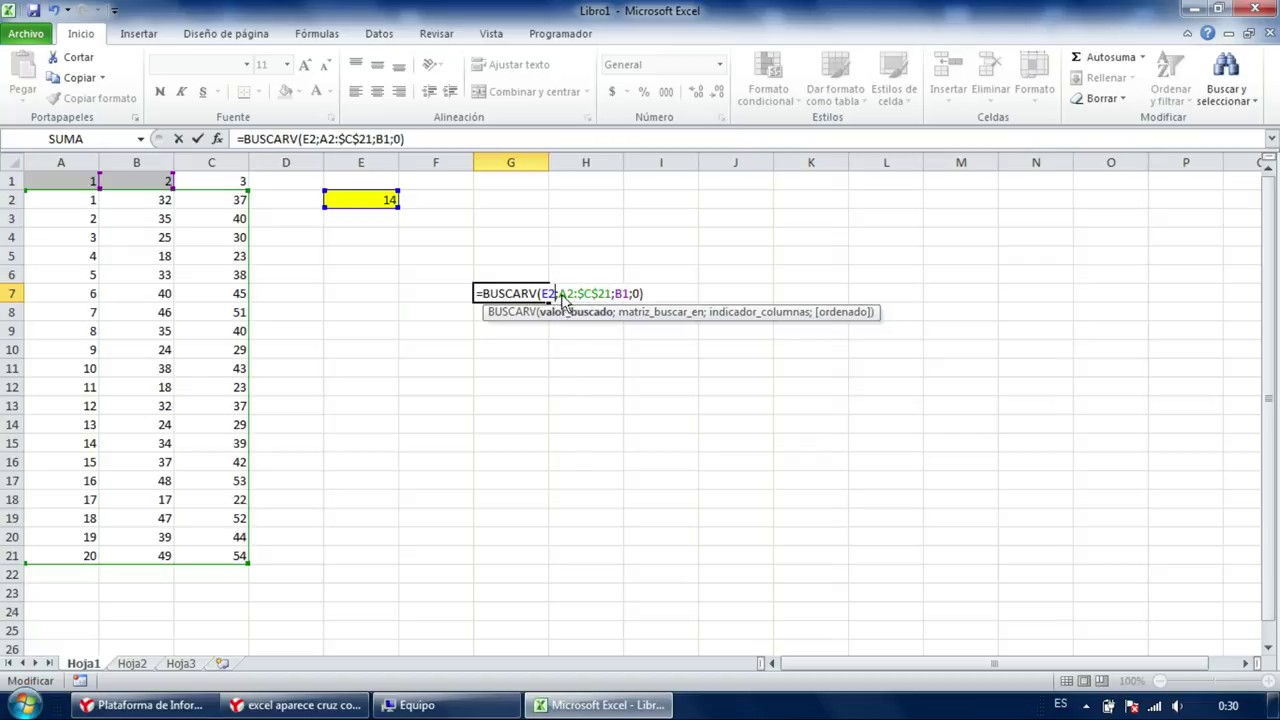
{"action": "key", "text": "F4"}
{"action": "left_click", "coordinate": [552, 312]}
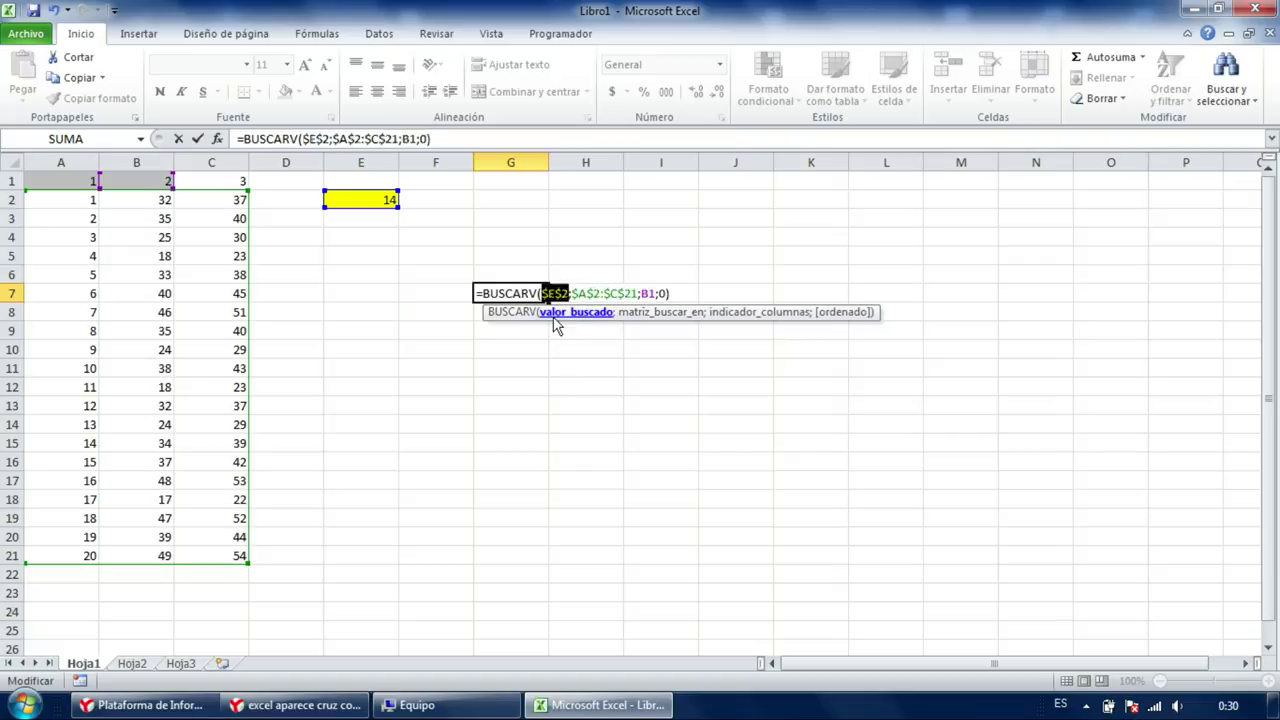
{"action": "key", "text": "Return"}
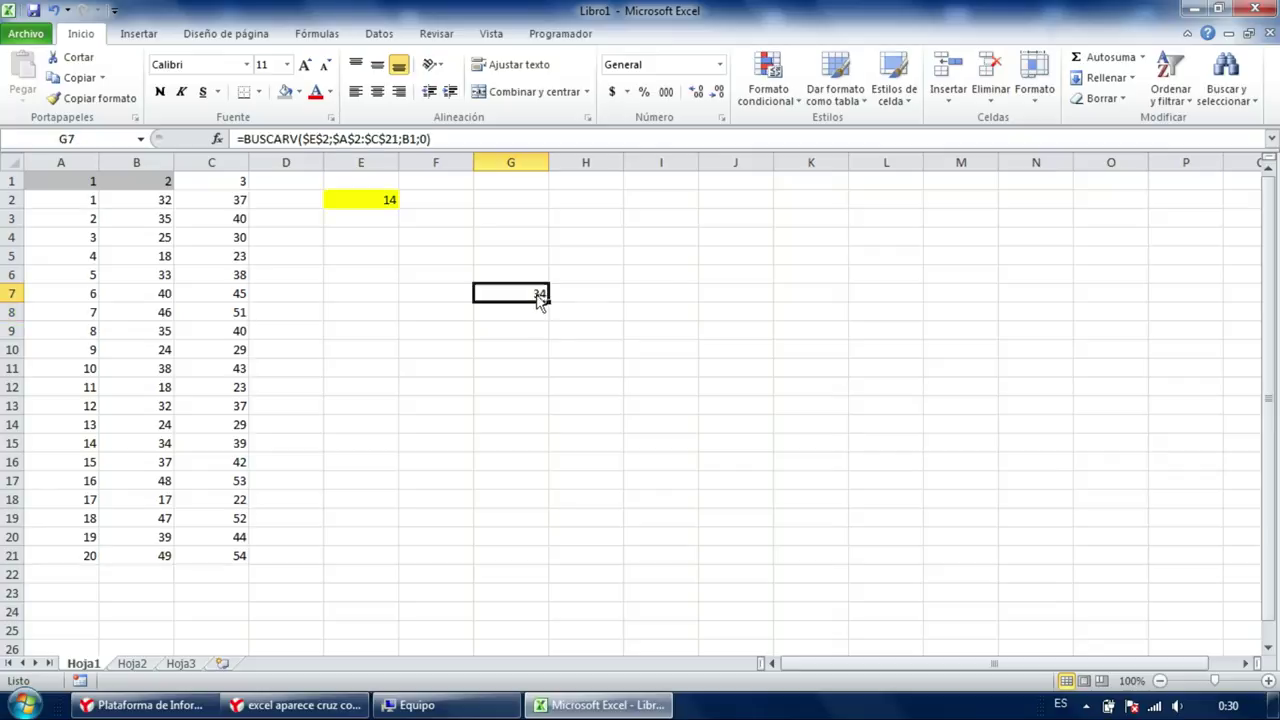
Copy G7's lookup formula into H7 with the fill handle.
{"action": "double_click", "coordinate": [540, 296]}
{"action": "key", "text": "Escape"}
{"action": "left_click_drag", "start_coordinate": [549, 302], "coordinate": [595, 305]}
{"action": "key", "text": "F2"}
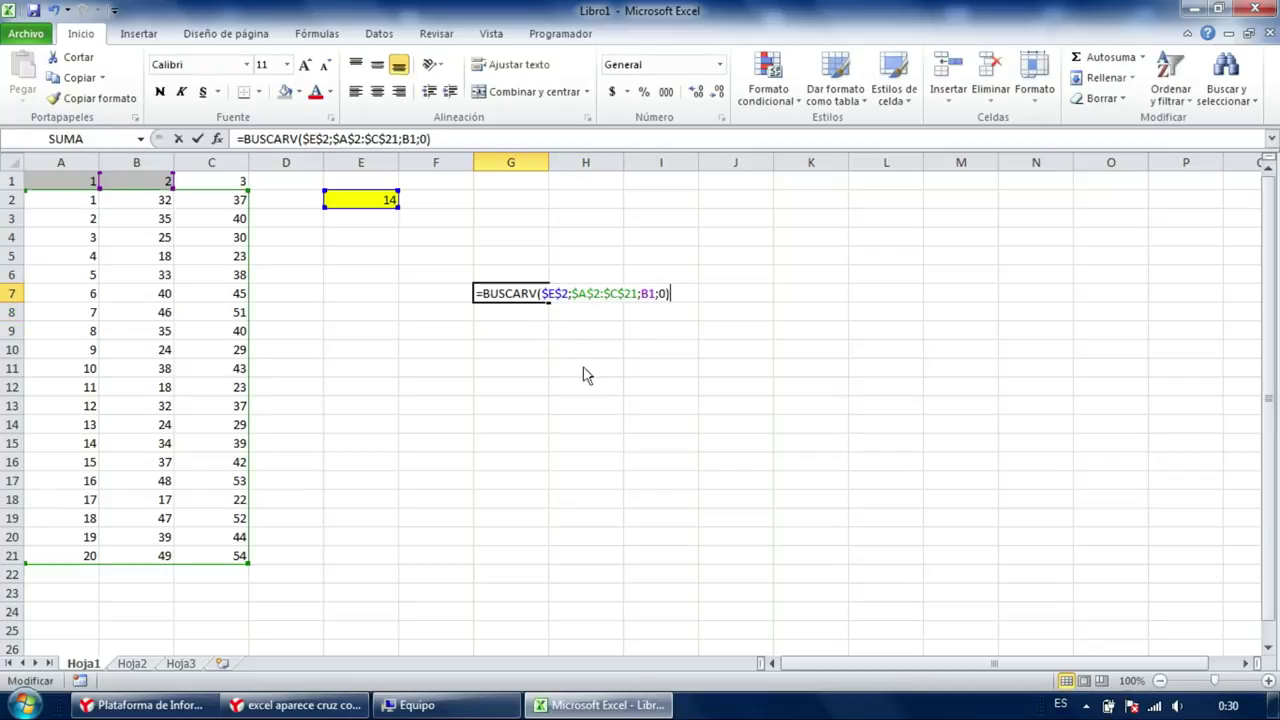
{"action": "key", "text": "Return"}
Inspect G7's and H7's formulas and paste G7's formula into H7 again.
{"action": "key", "text": "F2"}
{"action": "key", "text": "Escape"}
{"action": "key", "text": "Left"}
{"action": "key", "text": "F2"}
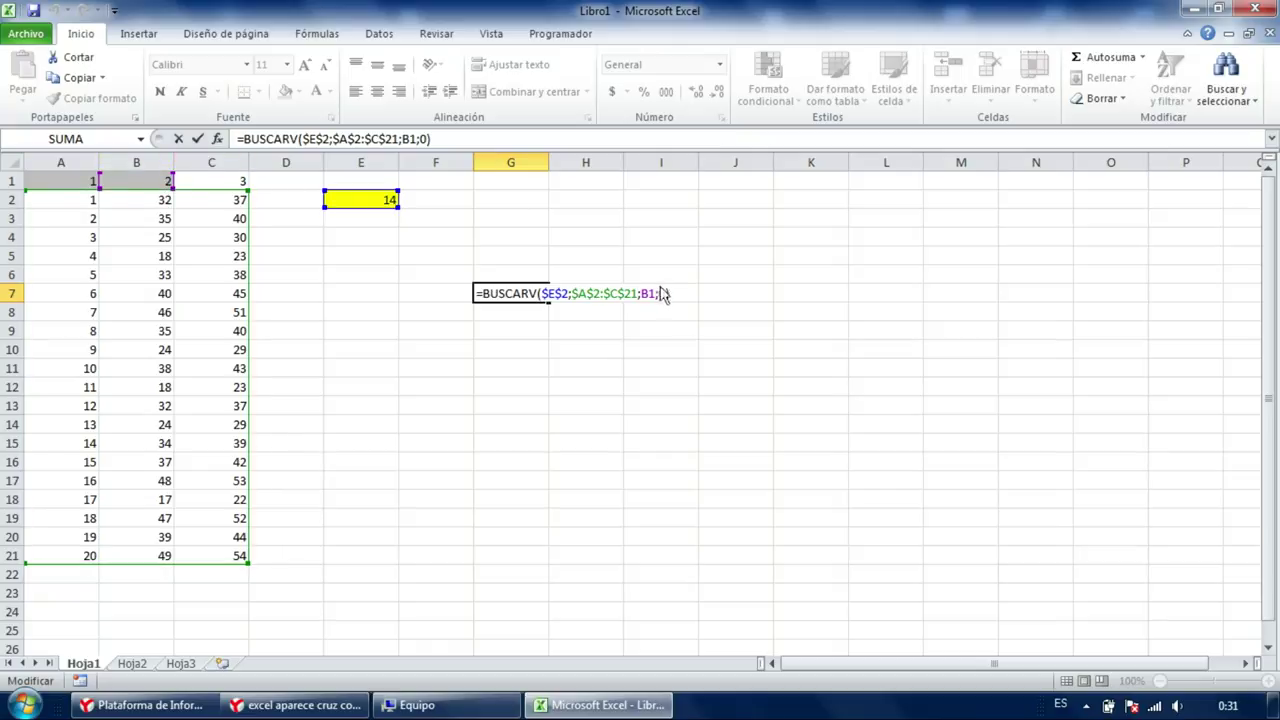
{"action": "key", "text": "ctrl+Return"}
{"action": "key", "text": "ctrl+c"}
{"action": "key", "text": "Right"}
{"action": "key", "text": "ctrl+v"}
Compare H7's formula, which uses C1 and returns 39, with G7's.
{"action": "key", "text": "F2"}
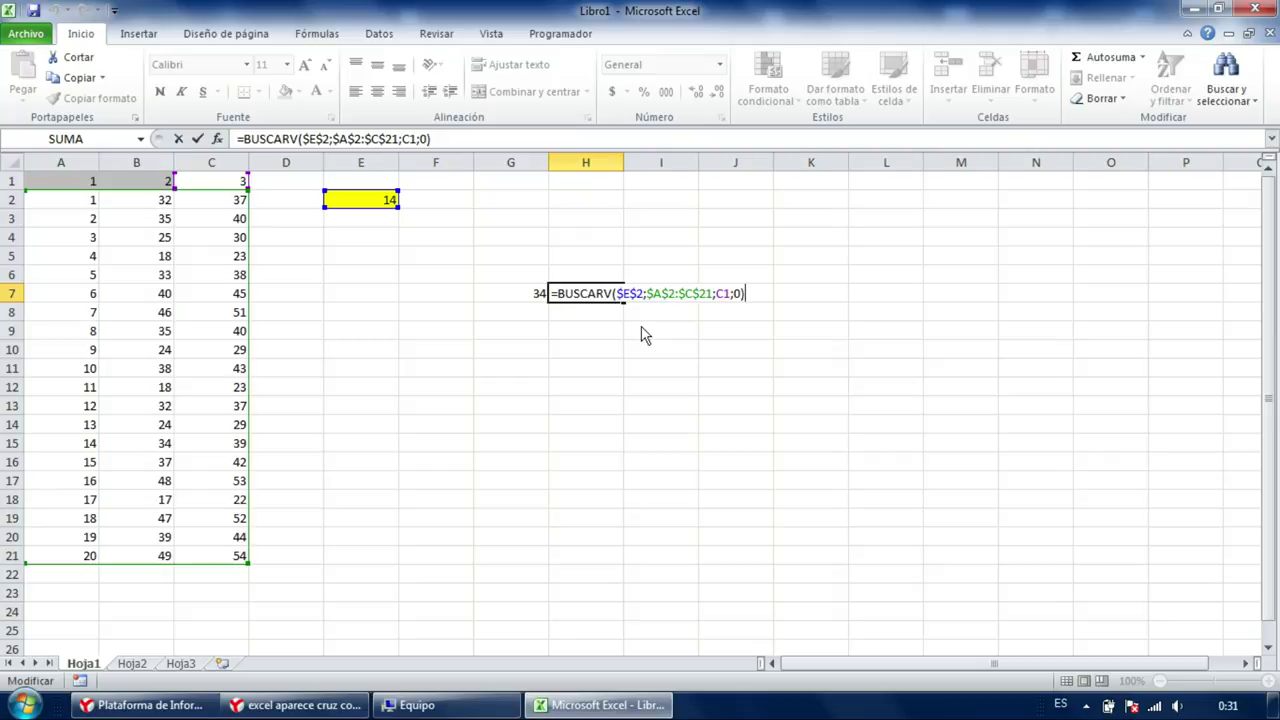
{"action": "key", "text": "Escape"}
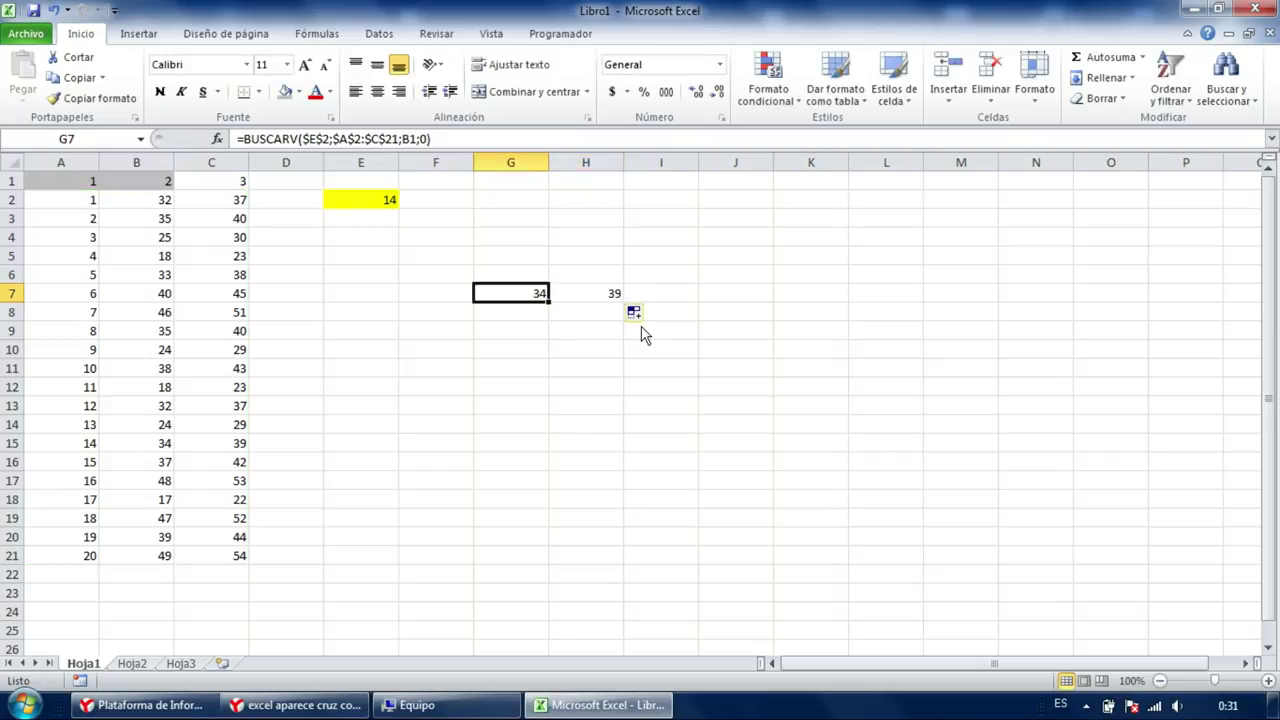
{"action": "key", "text": "F2"}
{"action": "key", "text": "Escape"}
{"action": "key", "text": "F2"}
{"action": "key", "text": "Escape"}
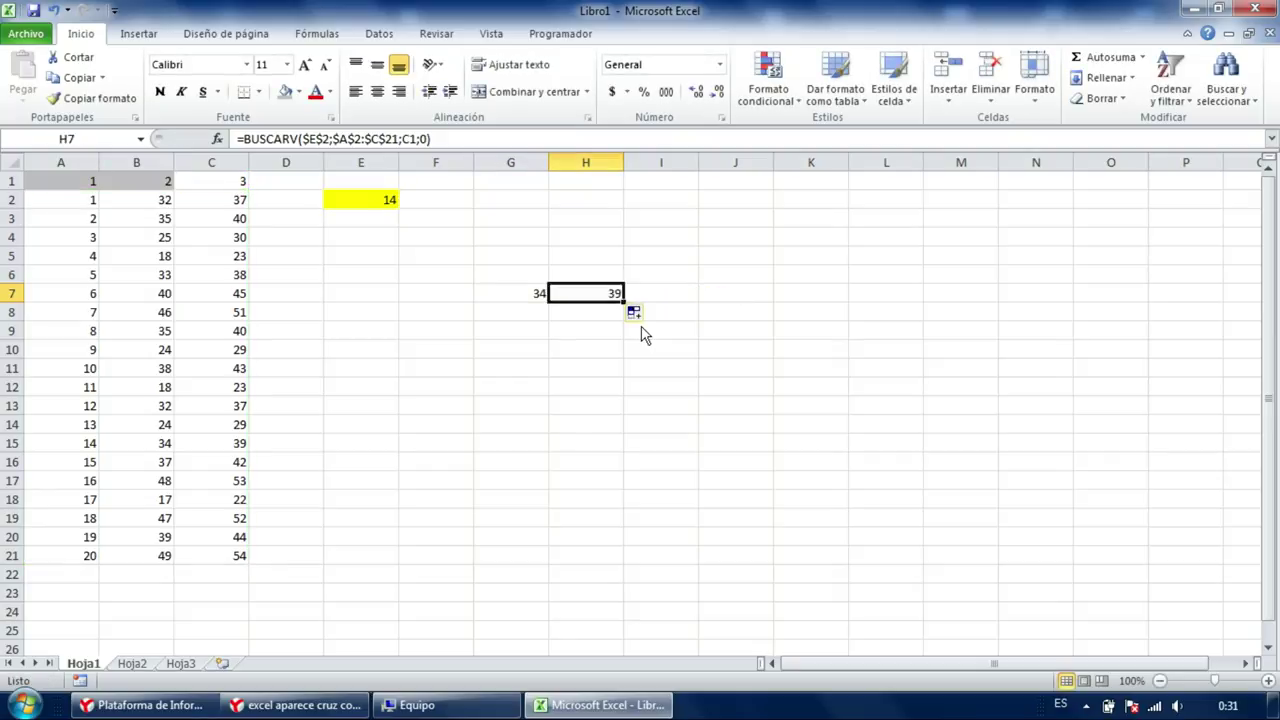
{"action": "key", "text": "Left"}
{"action": "key", "text": "F2"}
{"action": "left_click", "coordinate": [511, 480]}
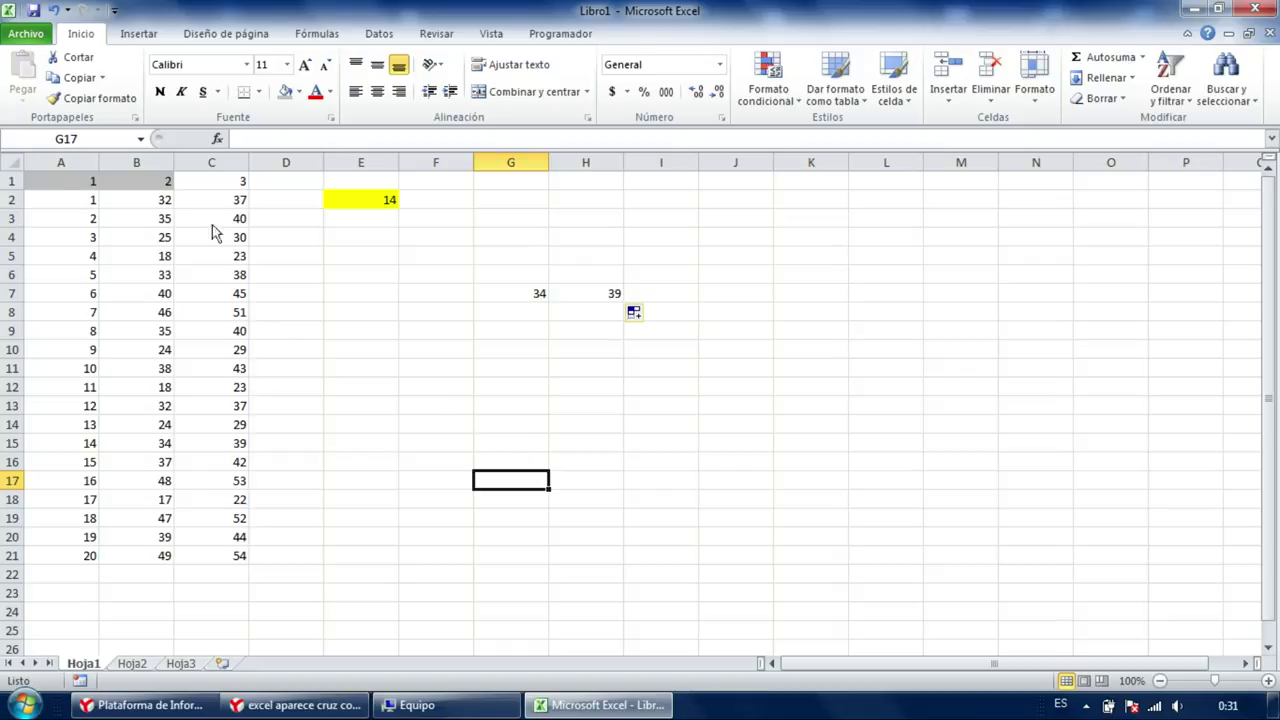
{"action": "left_click_drag", "start_coordinate": [60, 162], "coordinate": [630, 162]}
{"action": "right_click", "coordinate": [406, 224]}
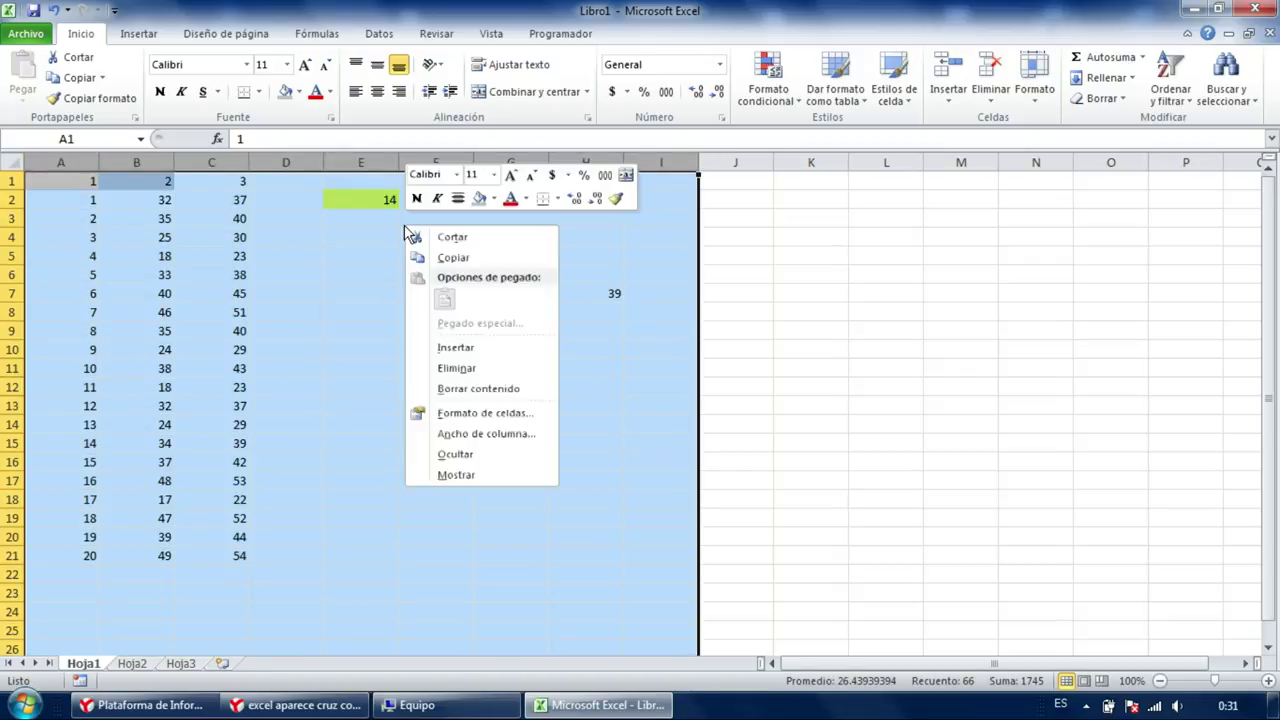
{"action": "left_click", "coordinate": [480, 370]}
{"action": "left_click", "coordinate": [334, 346]}
{"action": "left_click", "coordinate": [211, 293]}
{"action": "left_click", "coordinate": [94, 217]}
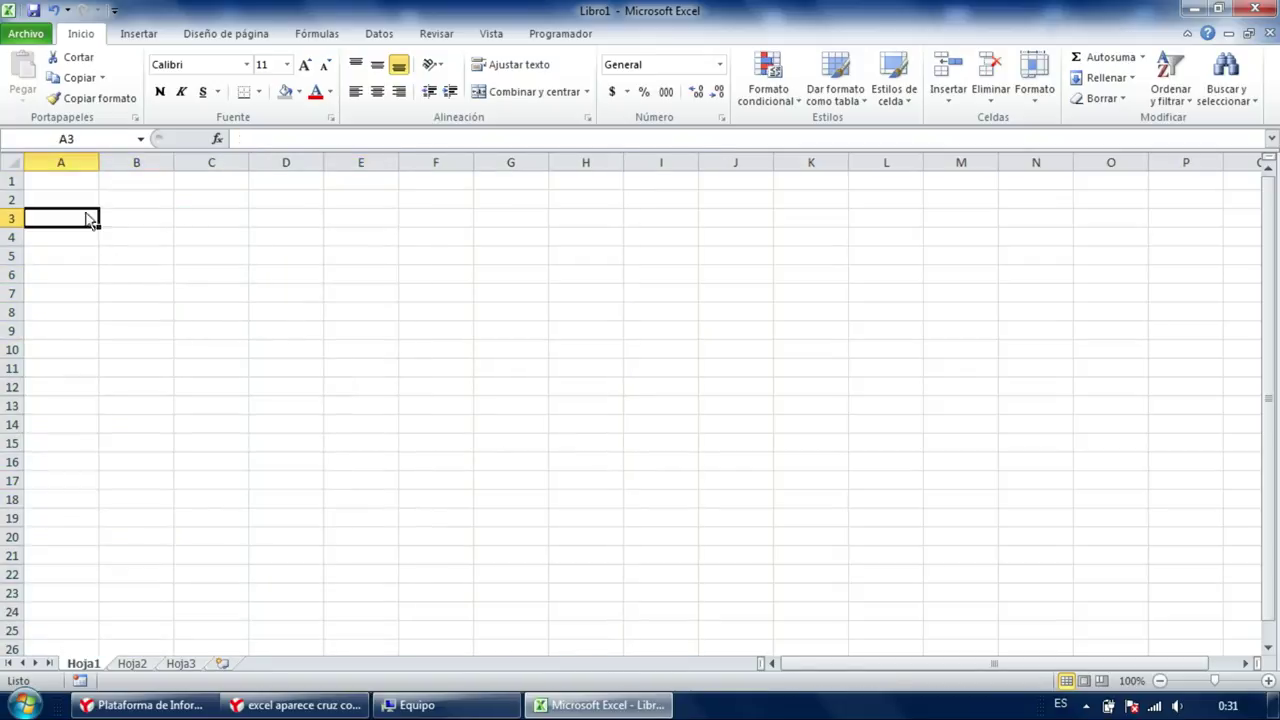
{"action": "left_click", "coordinate": [211, 293]}
{"action": "left_click", "coordinate": [237, 393]}
{"action": "left_click", "coordinate": [435, 330]}
{"action": "left_click", "coordinate": [286, 293]}
{"action": "left_click", "coordinate": [211, 295]}
{"action": "left_click", "coordinate": [151, 240]}
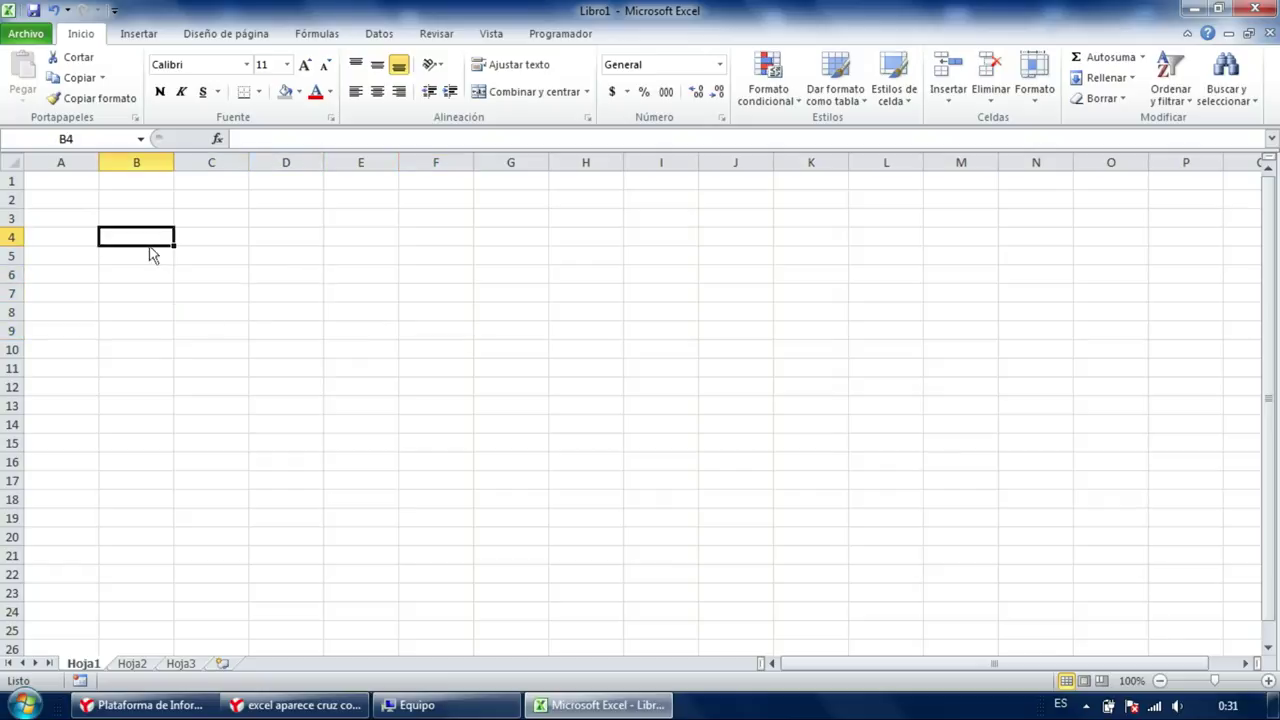
{"action": "left_click", "coordinate": [85, 257]}
{"action": "left_click", "coordinate": [85, 349]}
{"action": "left_click", "coordinate": [140, 349]}
{"action": "left_click", "coordinate": [140, 274]}
{"action": "left_click", "coordinate": [141, 199]}
{"action": "left_click", "coordinate": [131, 293]}
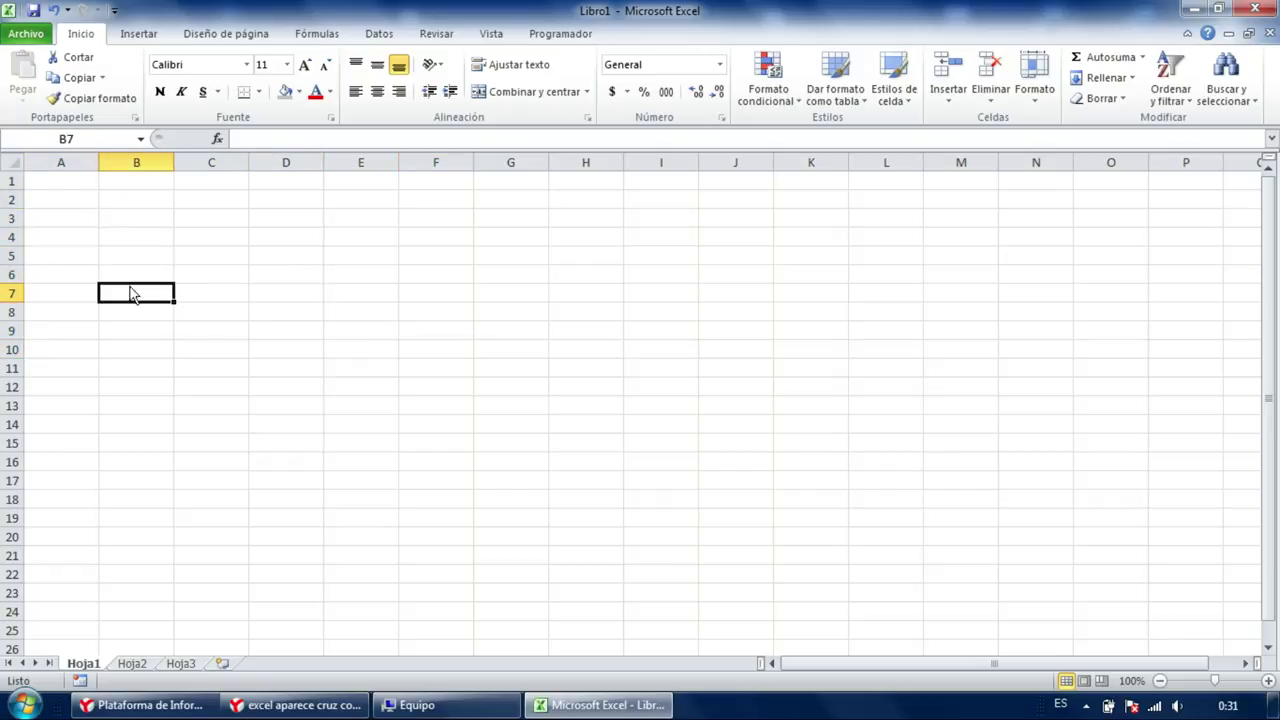
{"action": "left_click", "coordinate": [168, 385]}
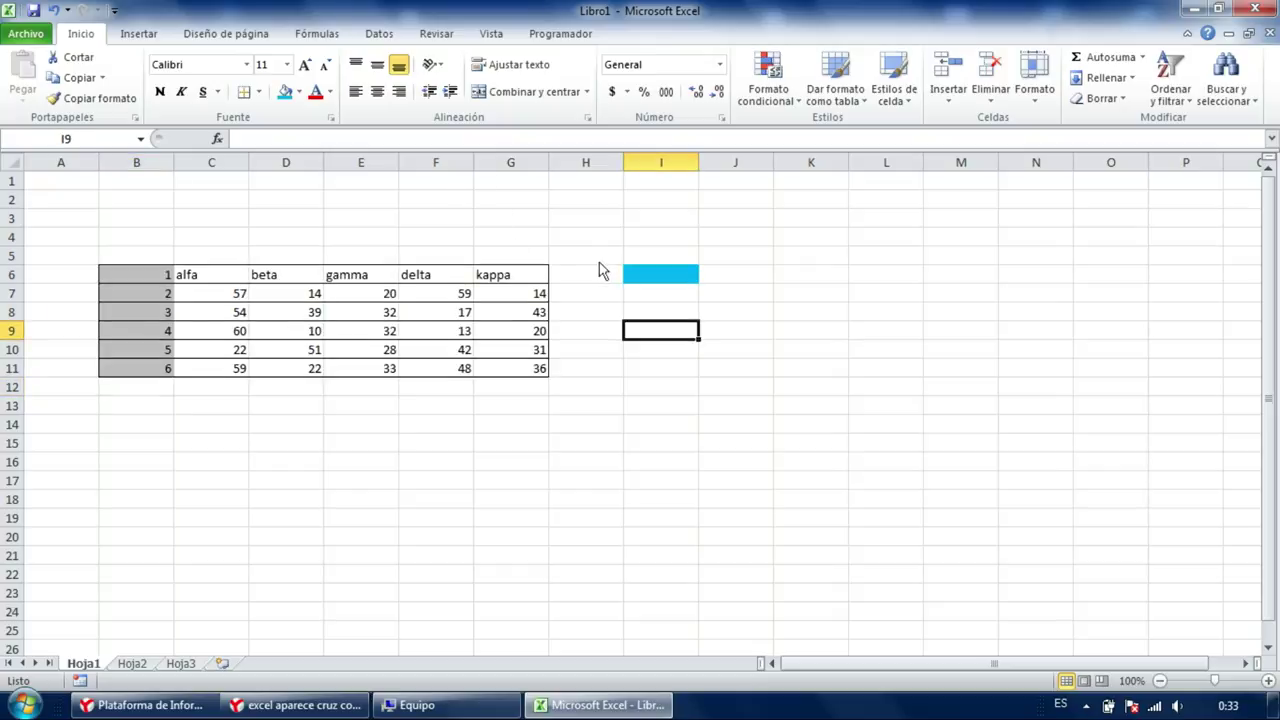
{"action": "left_click", "coordinate": [644, 271]}
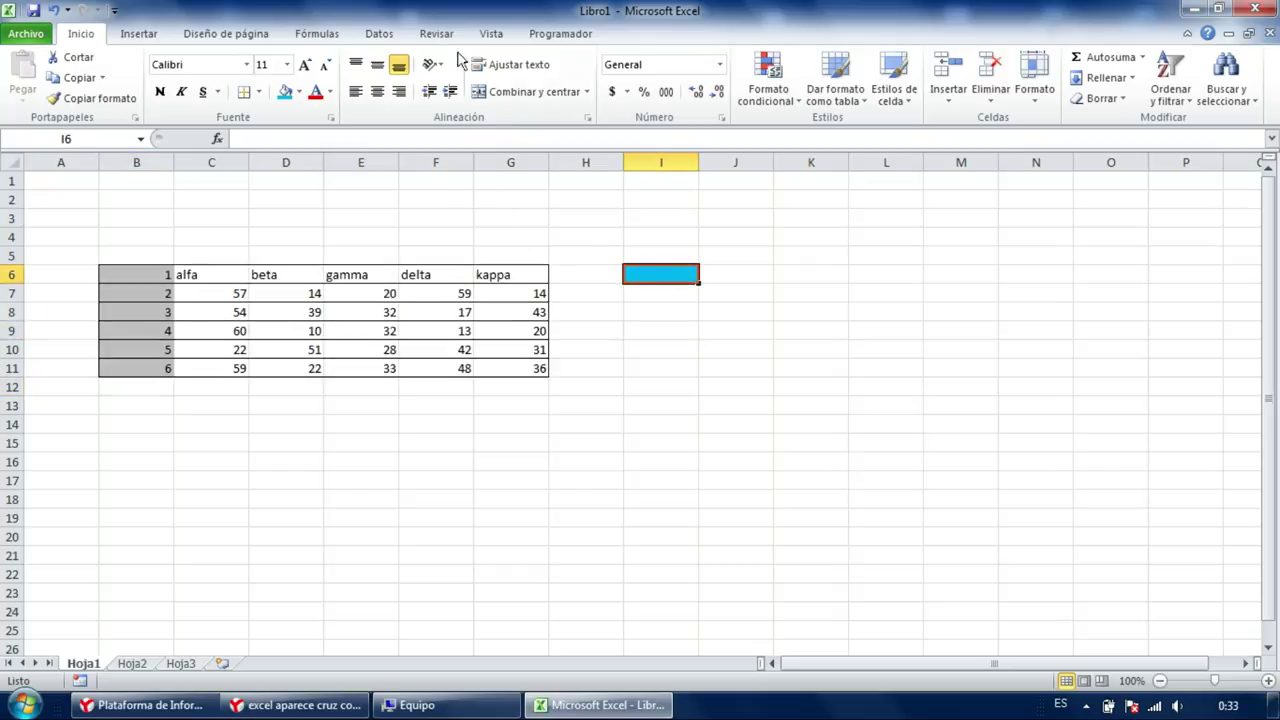
Give I6 a data-validation dropdown list sourced from the headers =$C$6:$G$6.
{"action": "left_click", "coordinate": [379, 34]}
{"action": "left_click", "coordinate": [745, 75]}
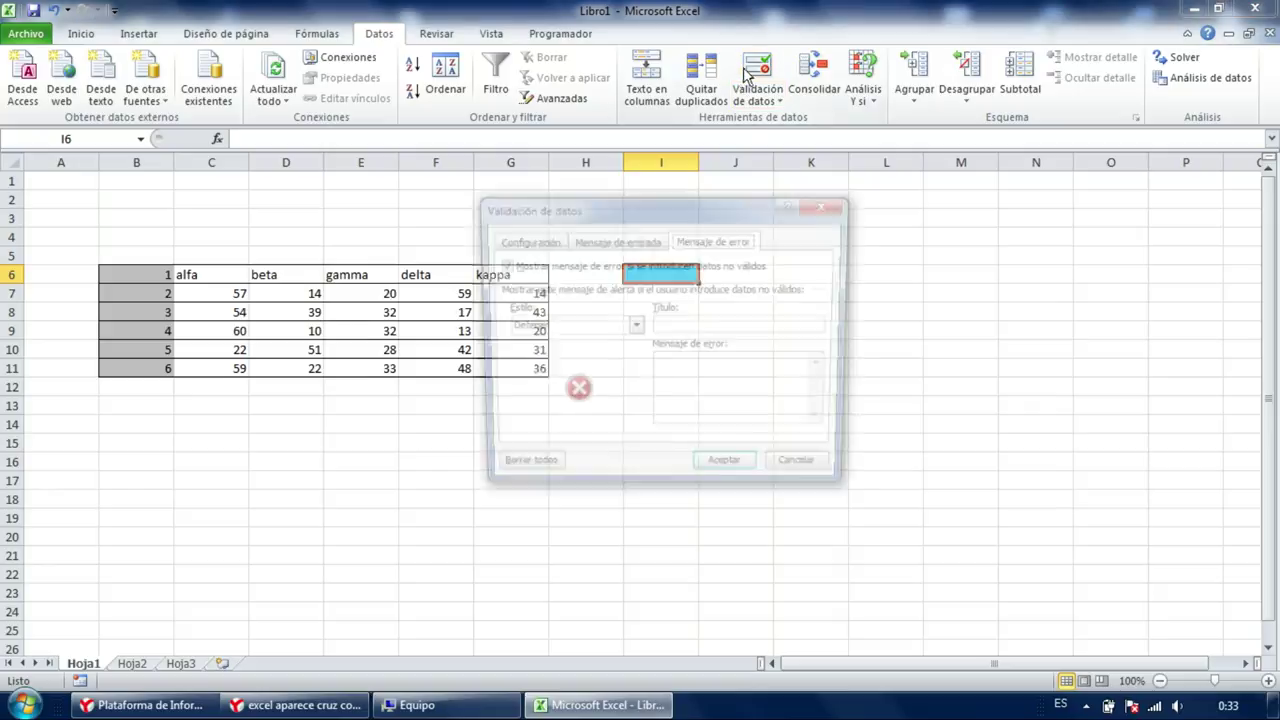
{"action": "left_click", "coordinate": [530, 242]}
{"action": "left_click", "coordinate": [603, 301]}
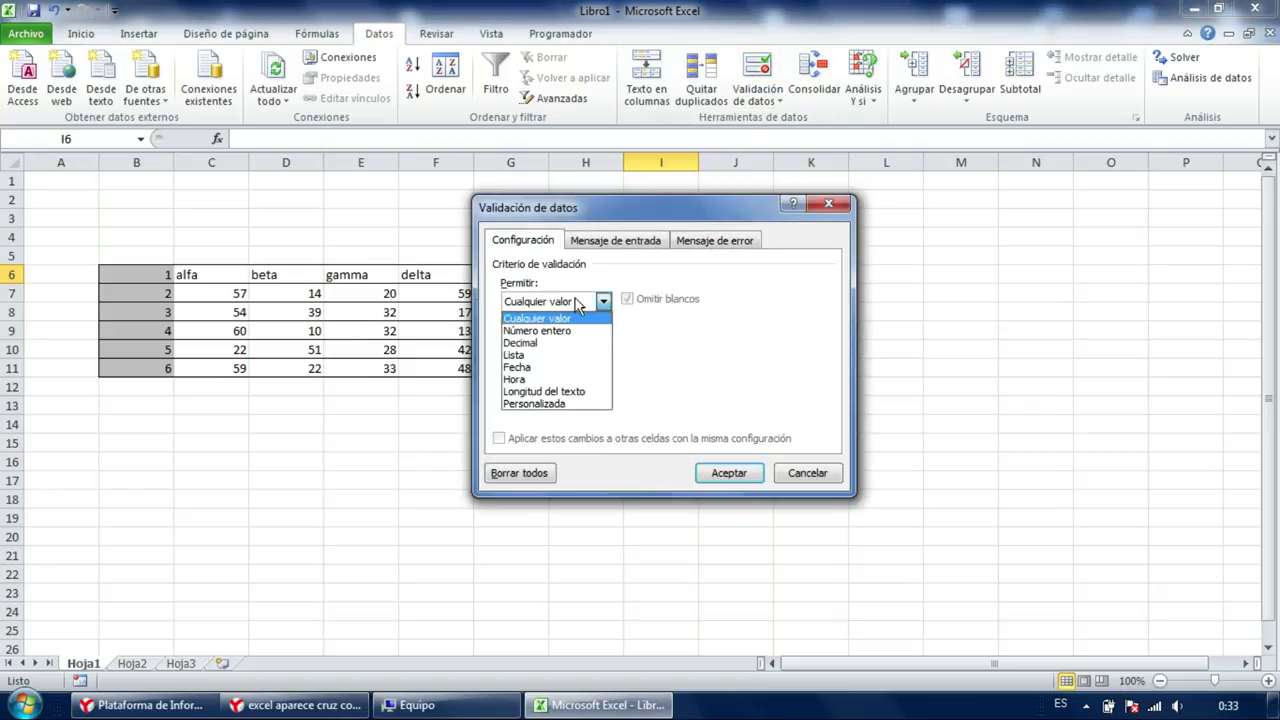
{"action": "left_click", "coordinate": [530, 355]}
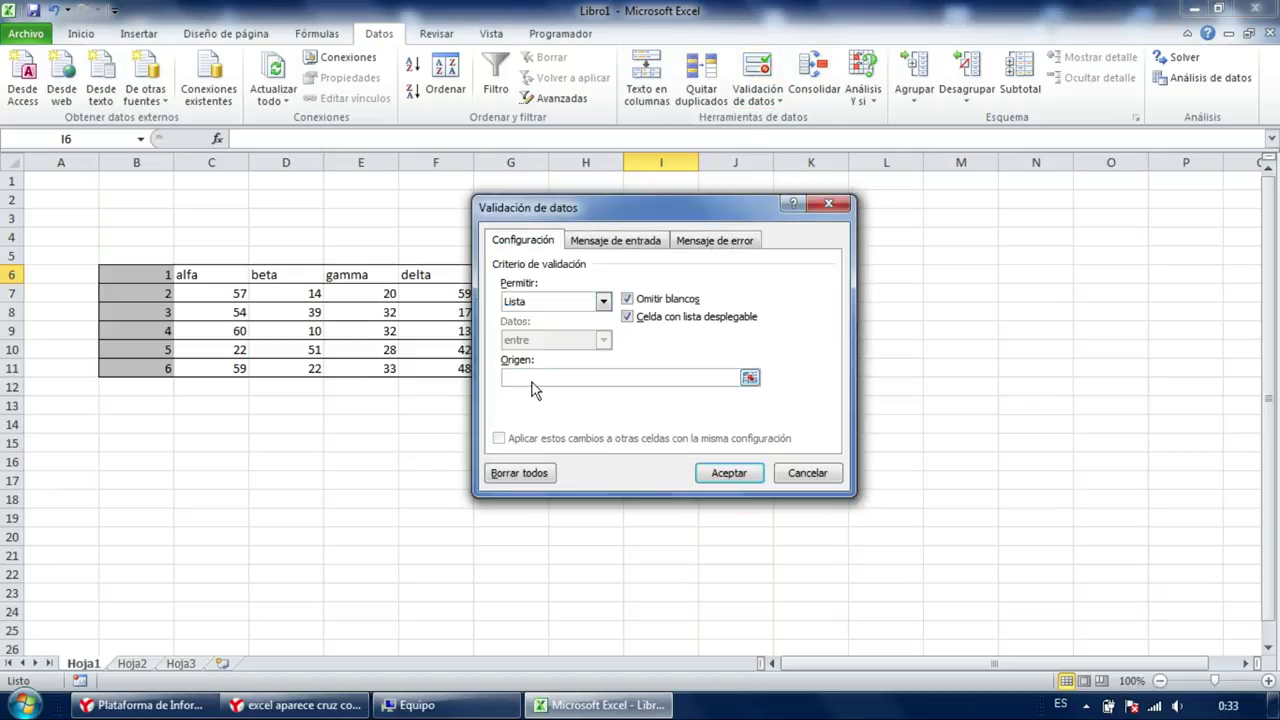
{"action": "left_click_drag", "start_coordinate": [551, 212], "coordinate": [545, 374]}
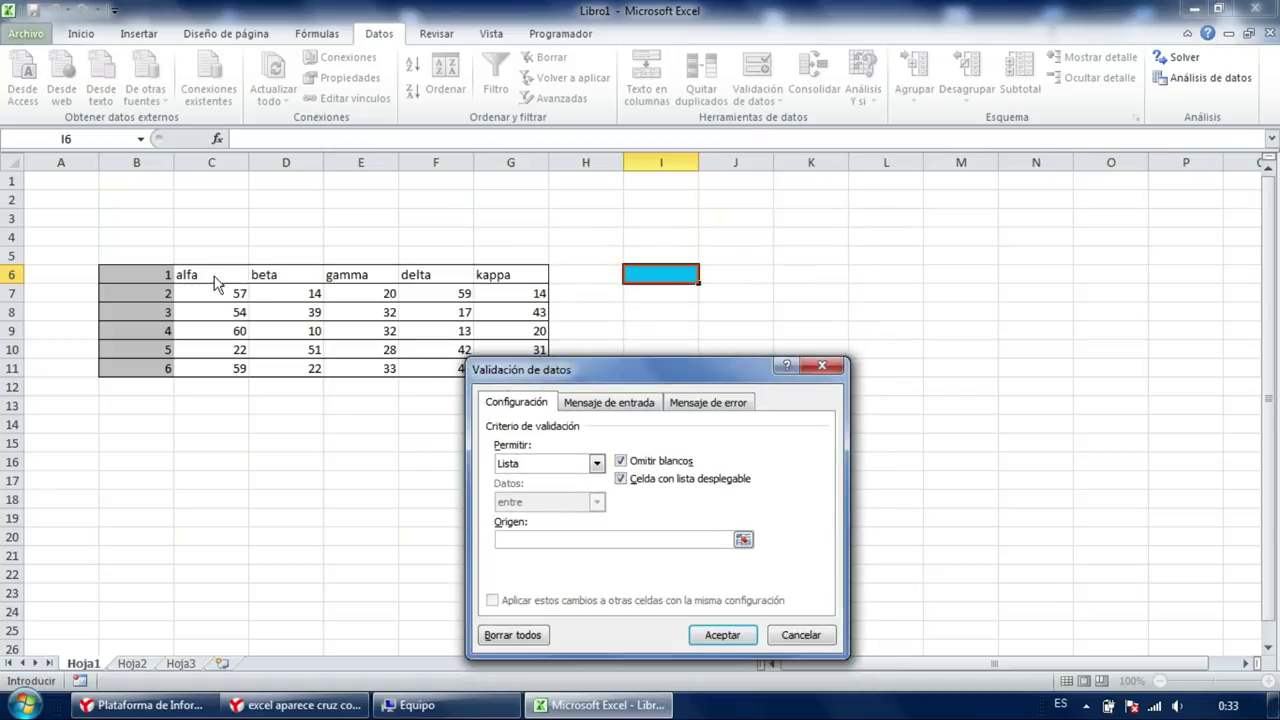
{"action": "left_click_drag", "start_coordinate": [215, 283], "coordinate": [530, 283]}
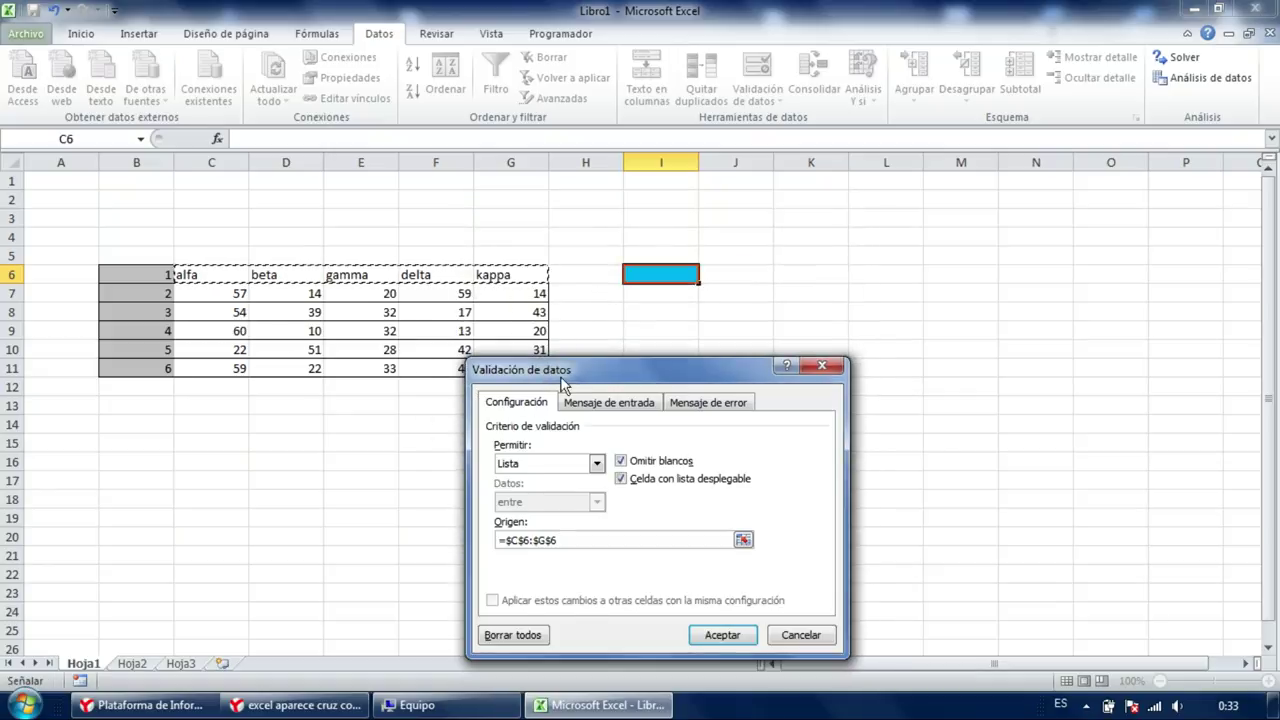
{"action": "left_click", "coordinate": [787, 449]}
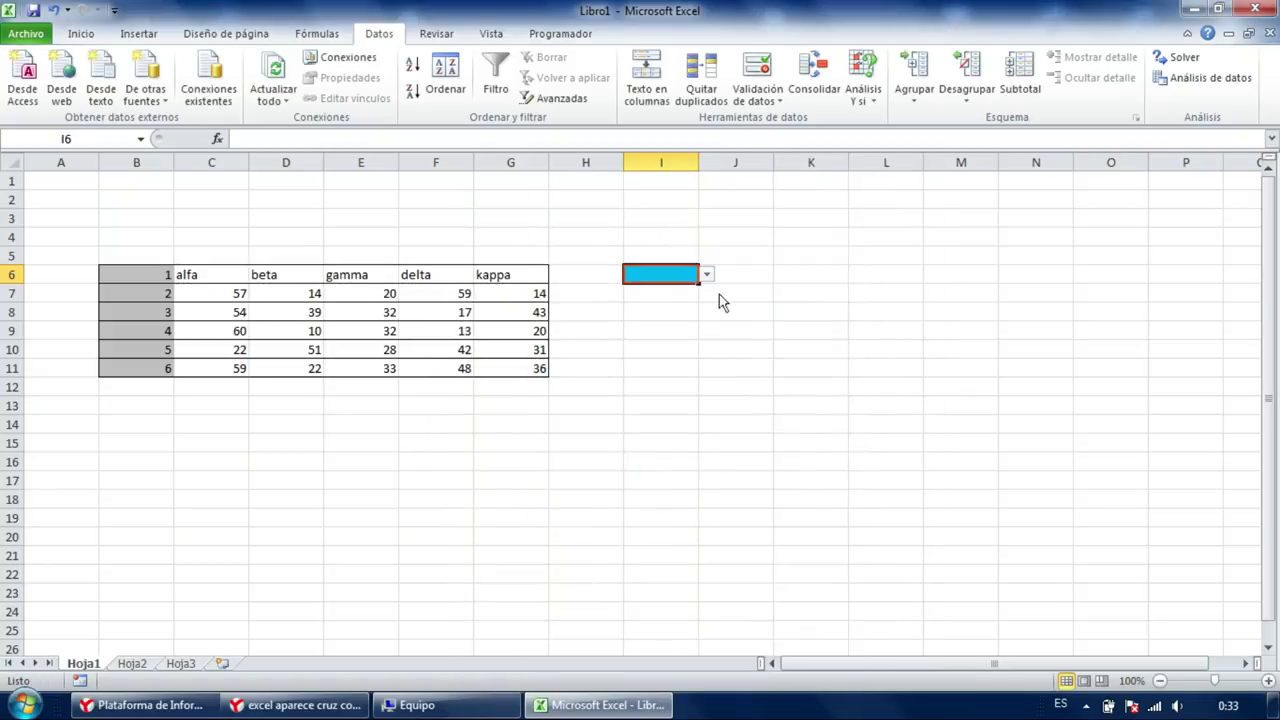
Pick beta then gamma in I6's dropdown, then select I11 for the lookup result.
{"action": "left_click", "coordinate": [706, 274]}
{"action": "left_click", "coordinate": [655, 302]}
{"action": "left_click", "coordinate": [706, 274]}
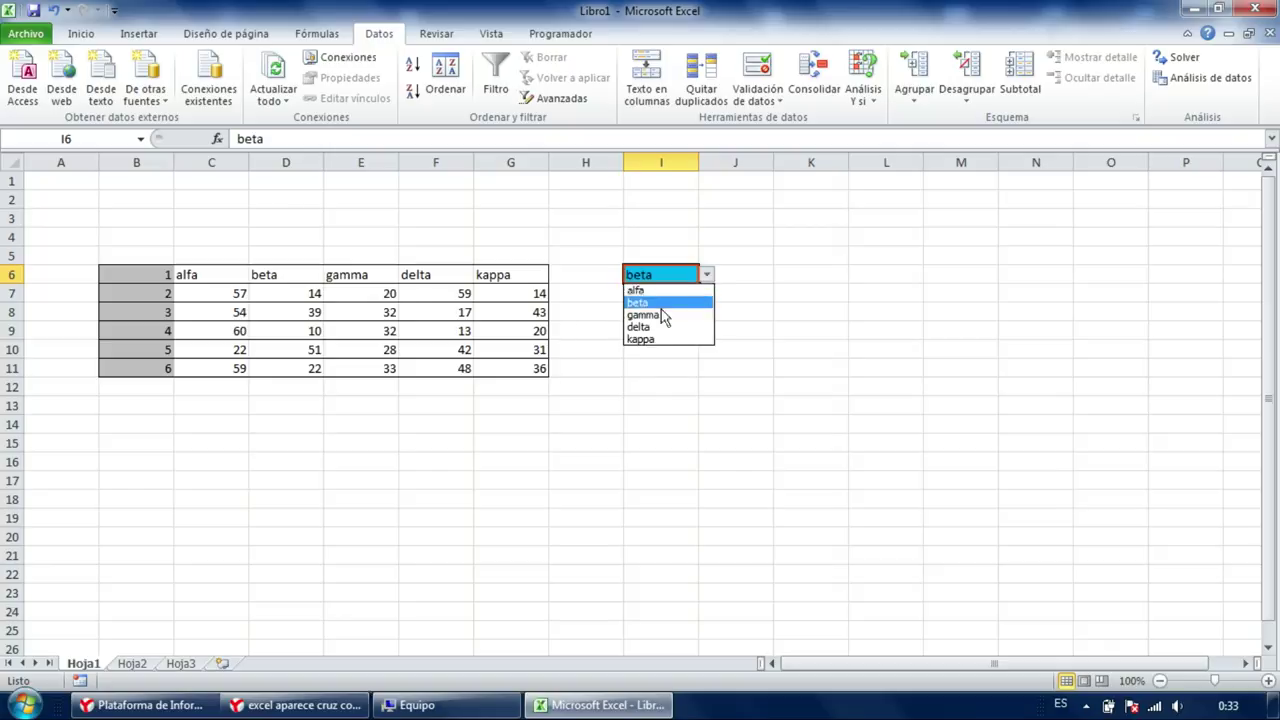
{"action": "left_click", "coordinate": [645, 314]}
{"action": "left_click_drag", "start_coordinate": [135, 274], "coordinate": [143, 372]}
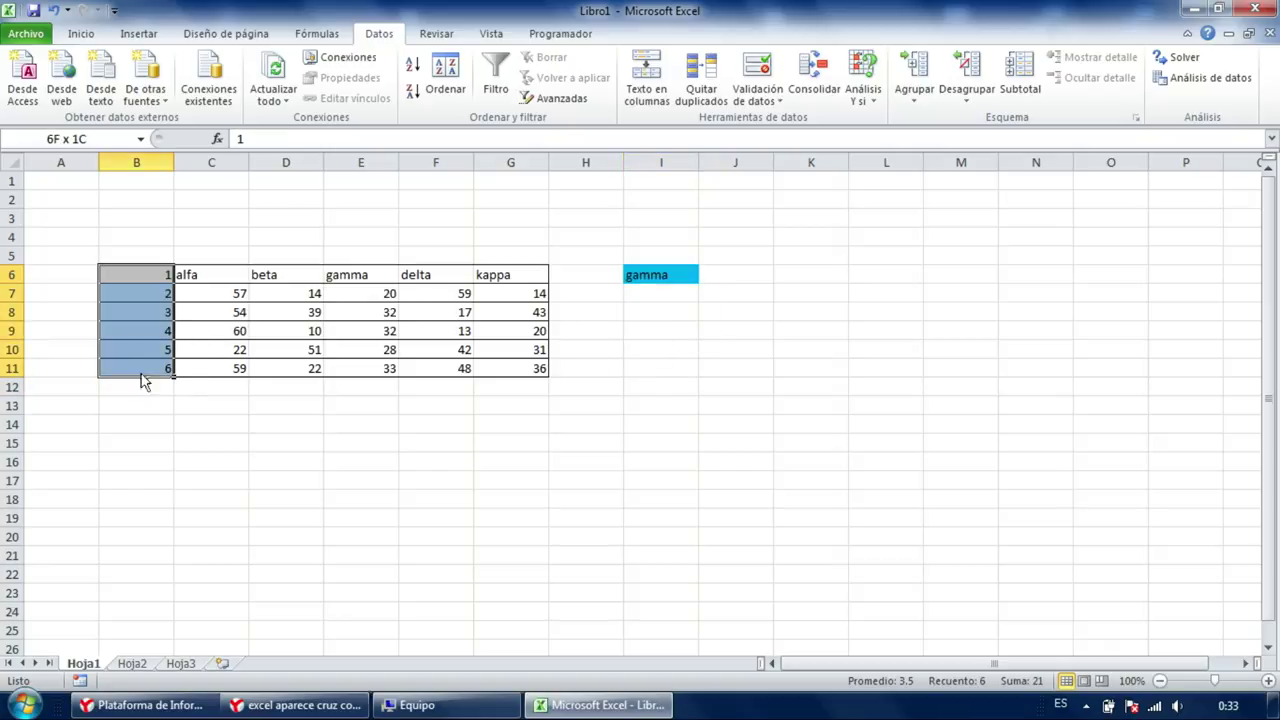
{"action": "left_click", "coordinate": [657, 335]}
{"action": "left_click", "coordinate": [655, 372]}
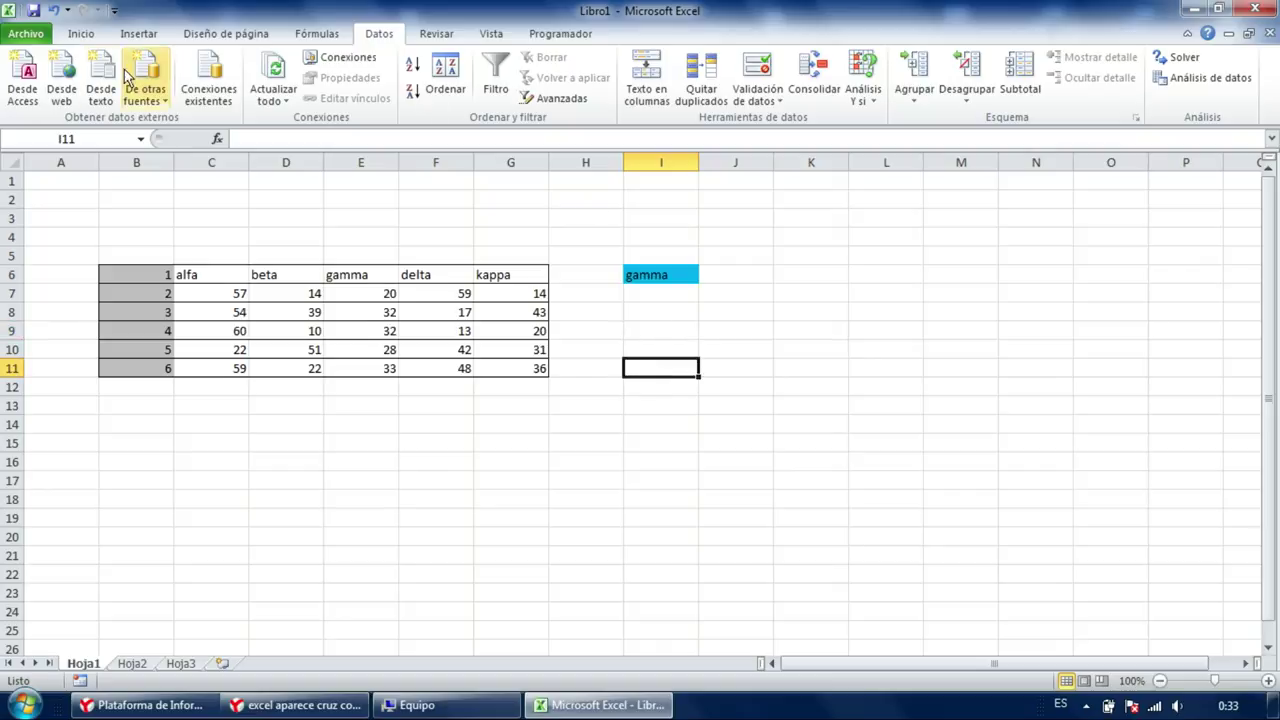
{"action": "scroll", "coordinate": [160, 80], "scroll_direction": "up", "scroll_amount": 4}
Fill I11 orange and begin a BUSCARH formula with I6 as the lookup value.
{"action": "left_click", "coordinate": [298, 92]}
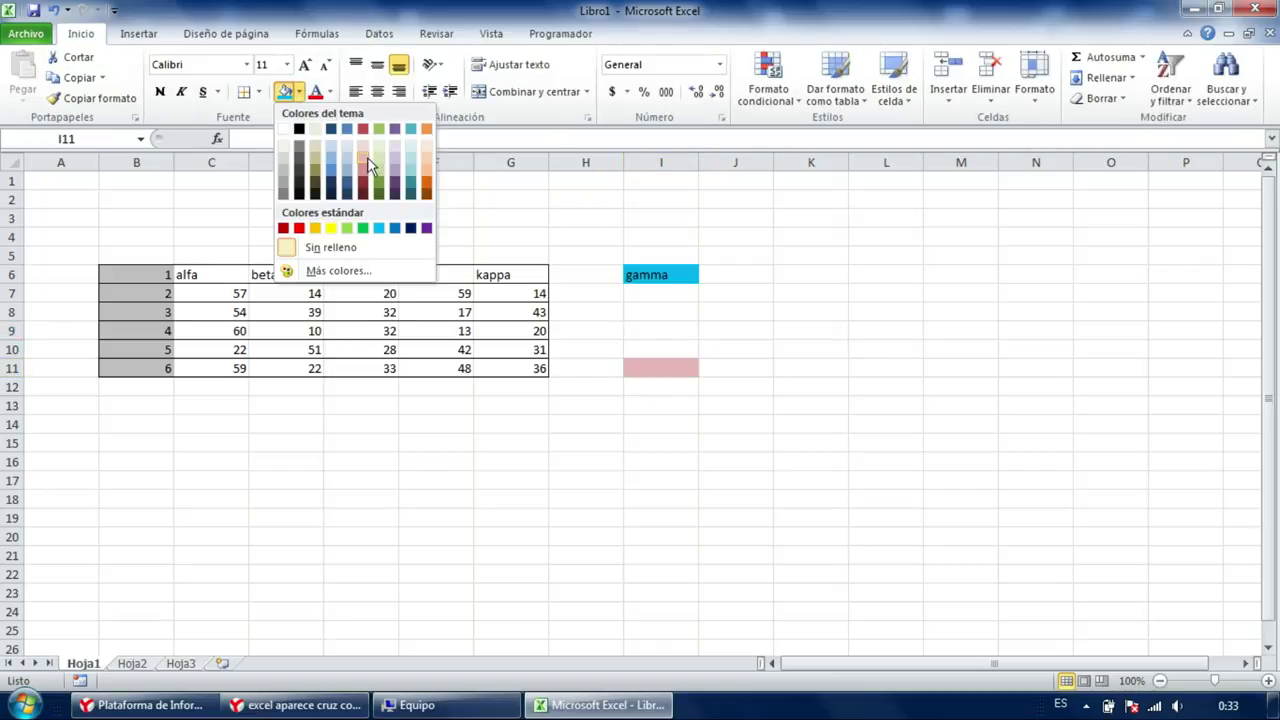
{"action": "left_click", "coordinate": [427, 180]}
{"action": "type", "text": "=buscar"}
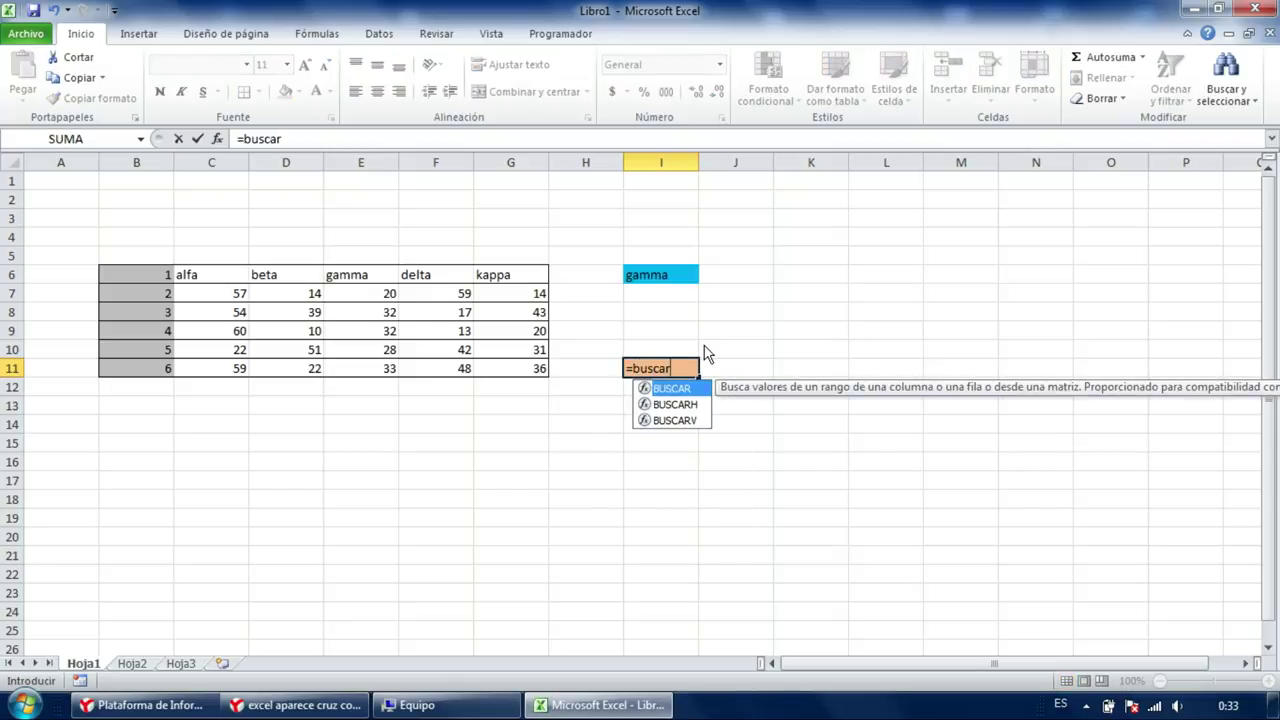
{"action": "key", "text": "Down"}
{"action": "key", "text": "Tab"}
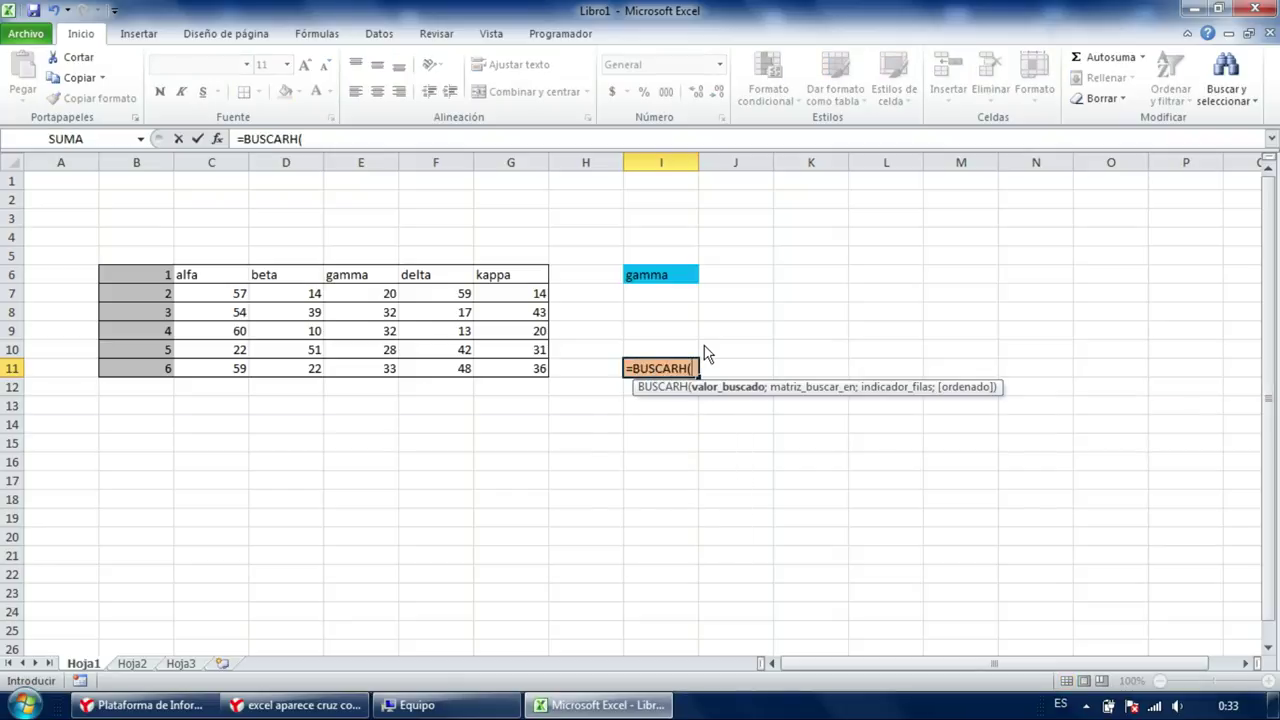
{"action": "left_click", "coordinate": [650, 280]}
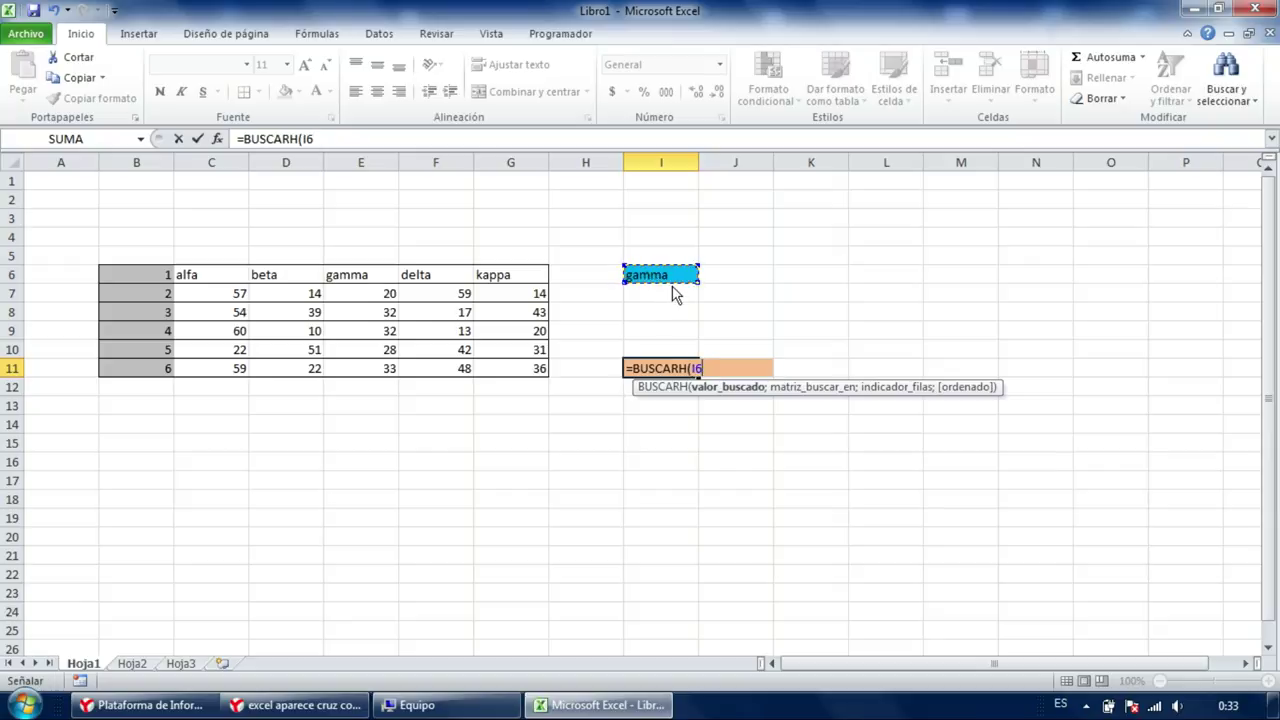
{"action": "type", "text": ";"}
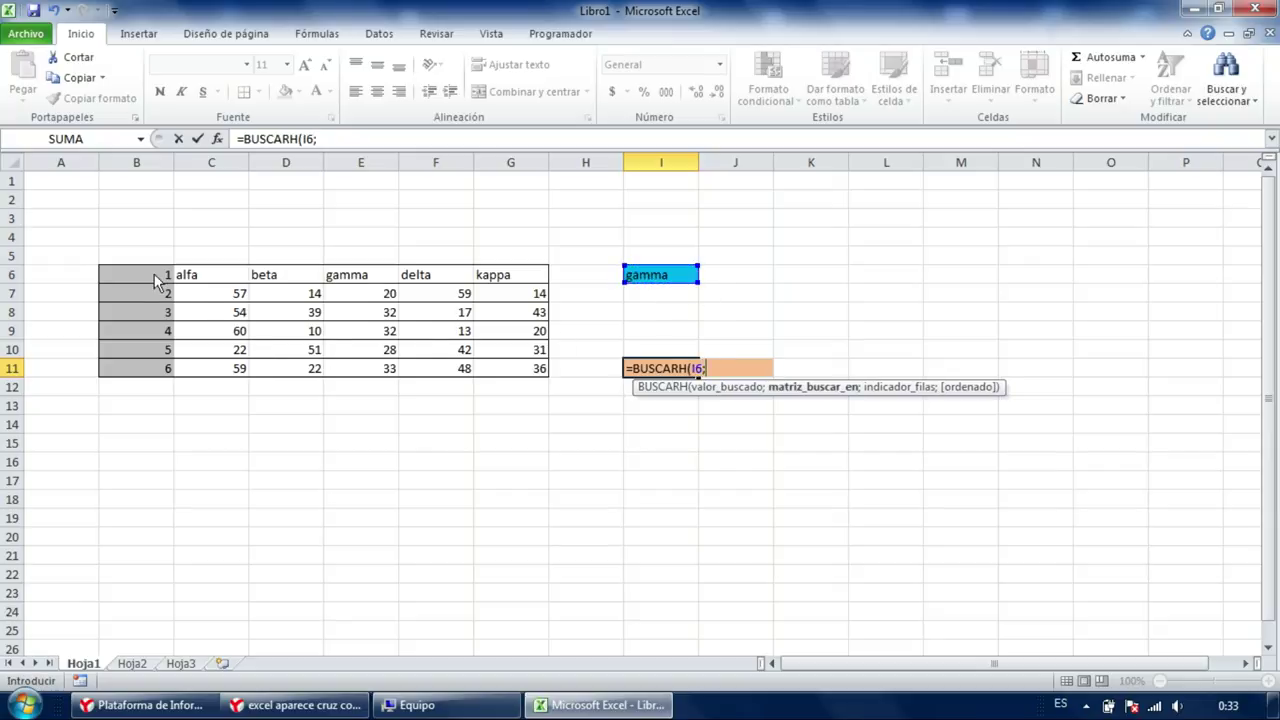
Complete =BUSCARH(I6;C6:G11;I7;0) with range C6:G11, row index I7 and exact match.
{"action": "left_click_drag", "start_coordinate": [155, 279], "coordinate": [515, 370]}
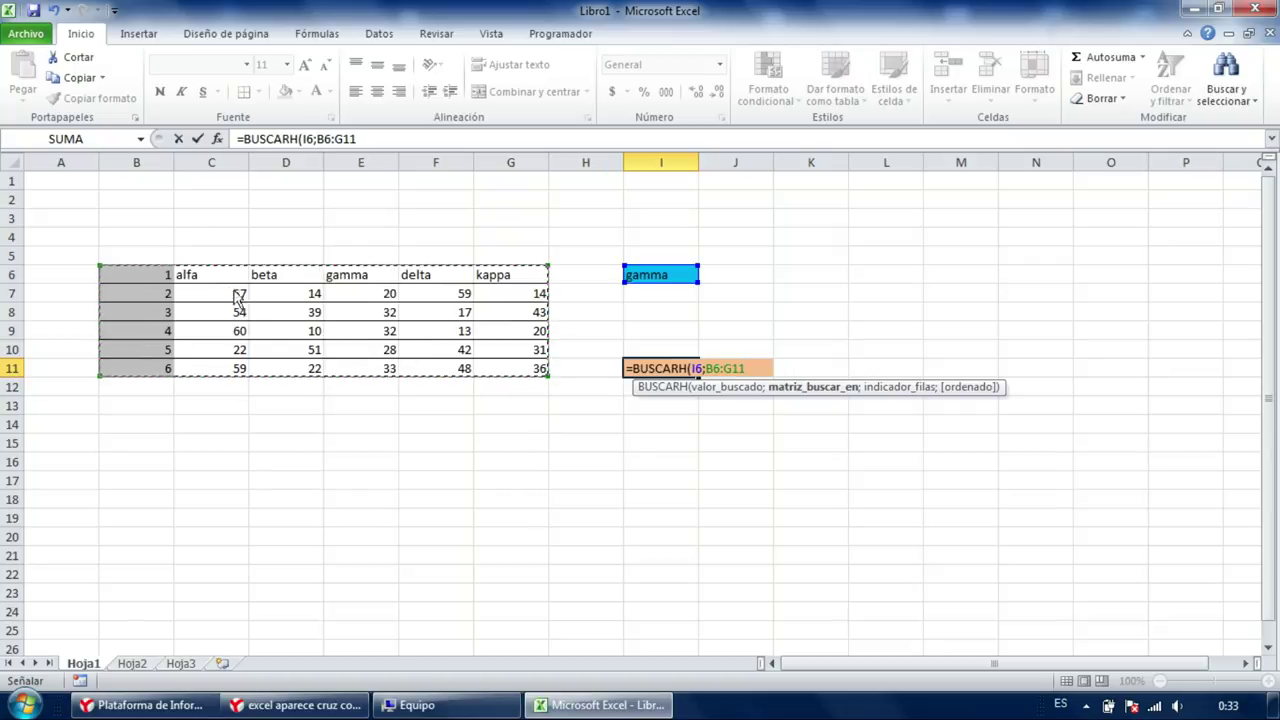
{"action": "left_click_drag", "start_coordinate": [229, 277], "coordinate": [514, 378]}
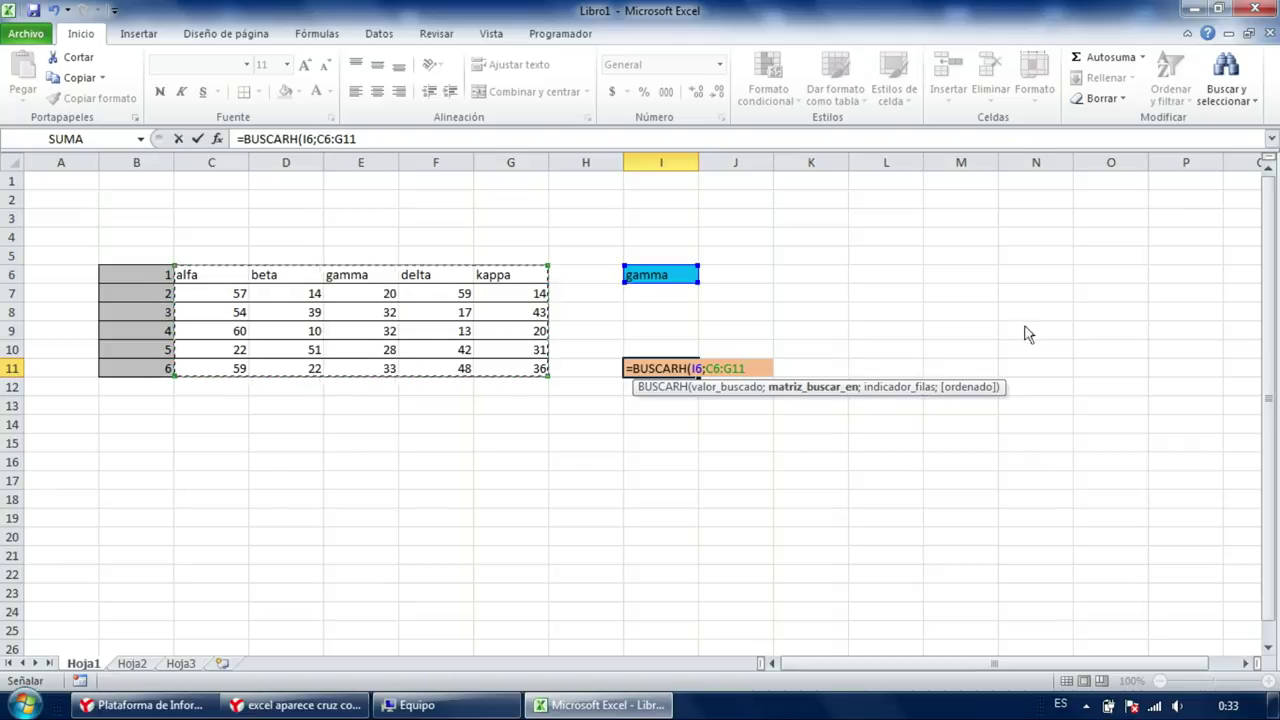
{"action": "type", "text": ";"}
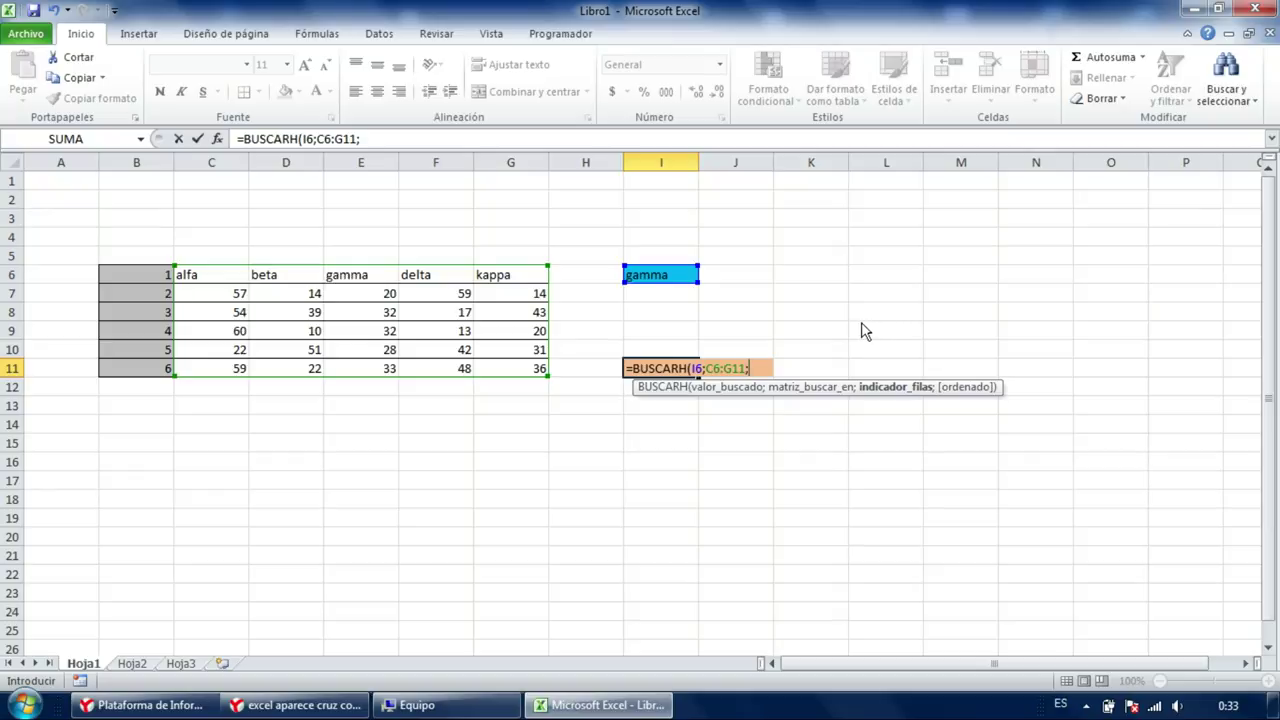
{"action": "left_click", "coordinate": [659, 296]}
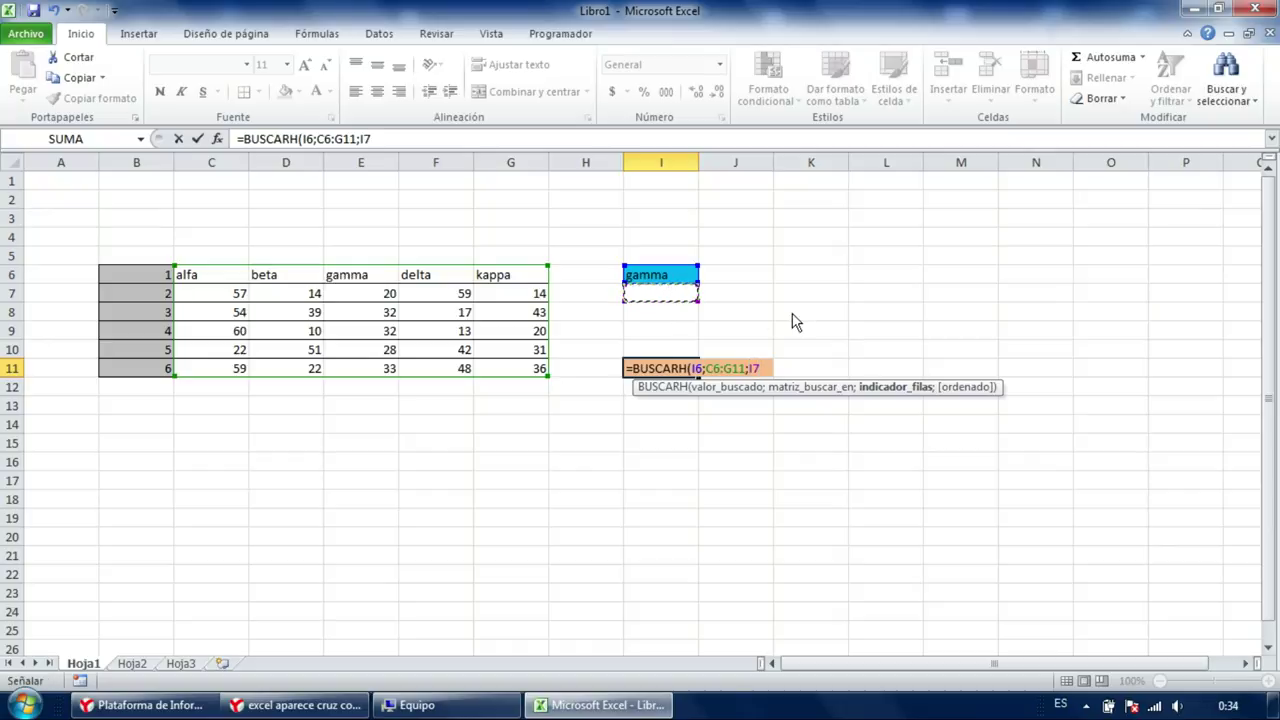
{"action": "type", "text": ";0"}
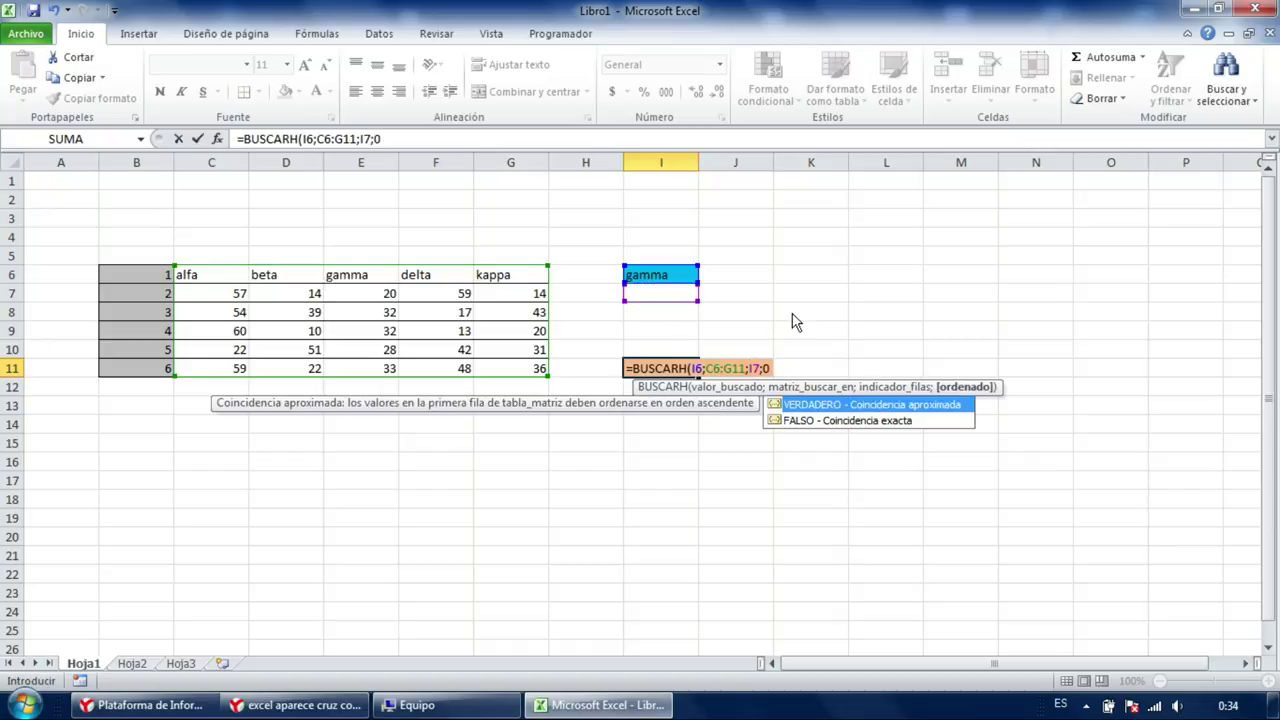
{"action": "type", "text": ")"}
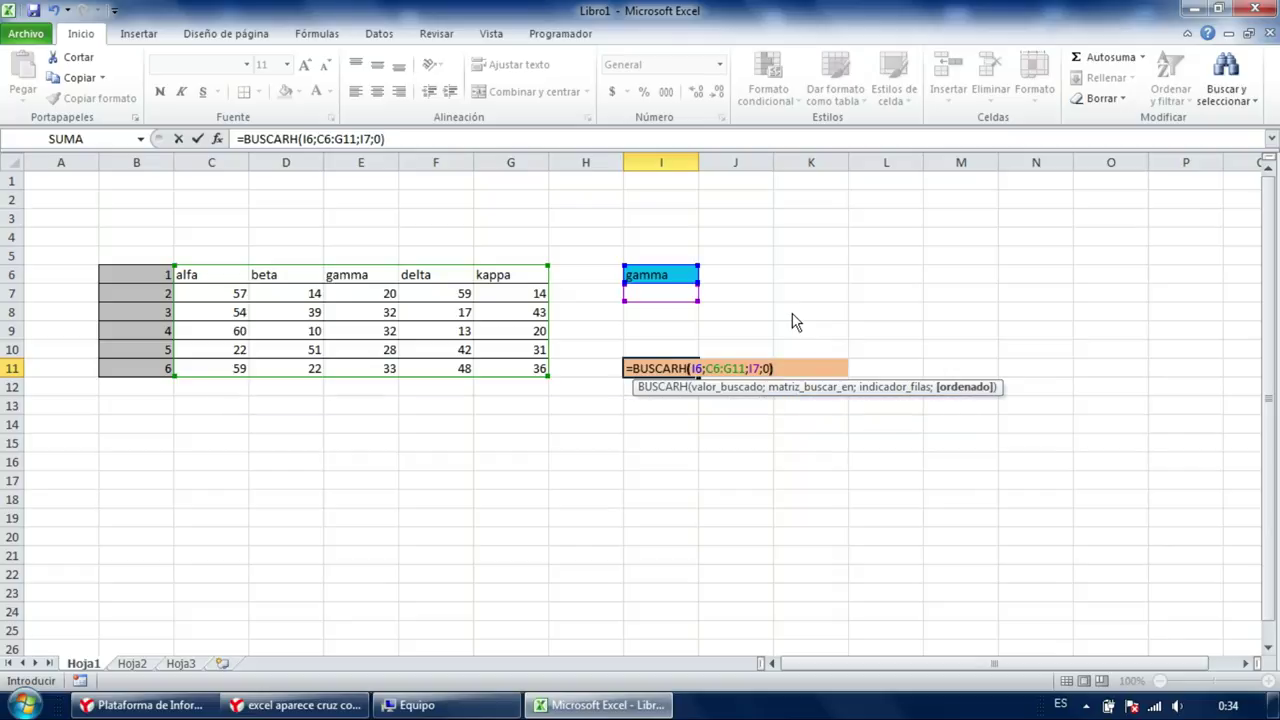
{"action": "key", "text": "Return"}
{"action": "key", "text": "Up"}
{"action": "key", "text": "Up"}
{"action": "key", "text": "Up"}
{"action": "key", "text": "Up"}
{"action": "key", "text": "Up"}
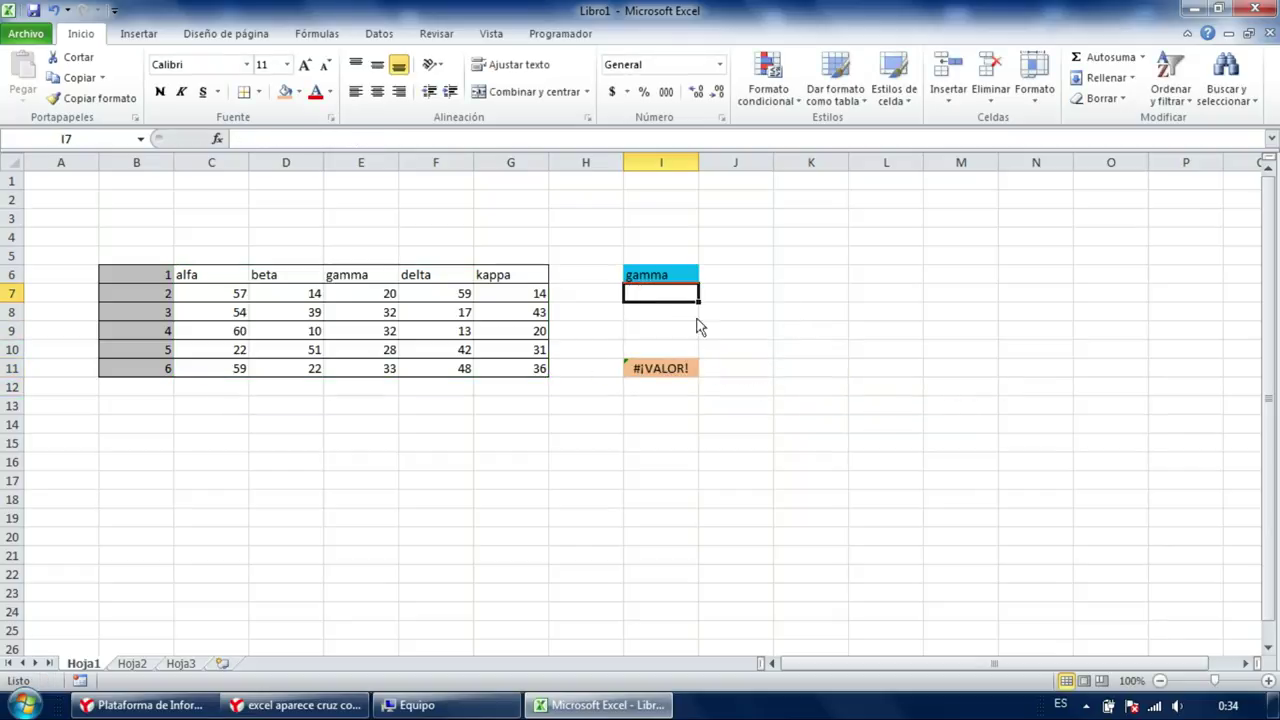
Fill I7 light green and give it a dropdown list from the row numbers B7:B11.
{"action": "left_click", "coordinate": [298, 93]}
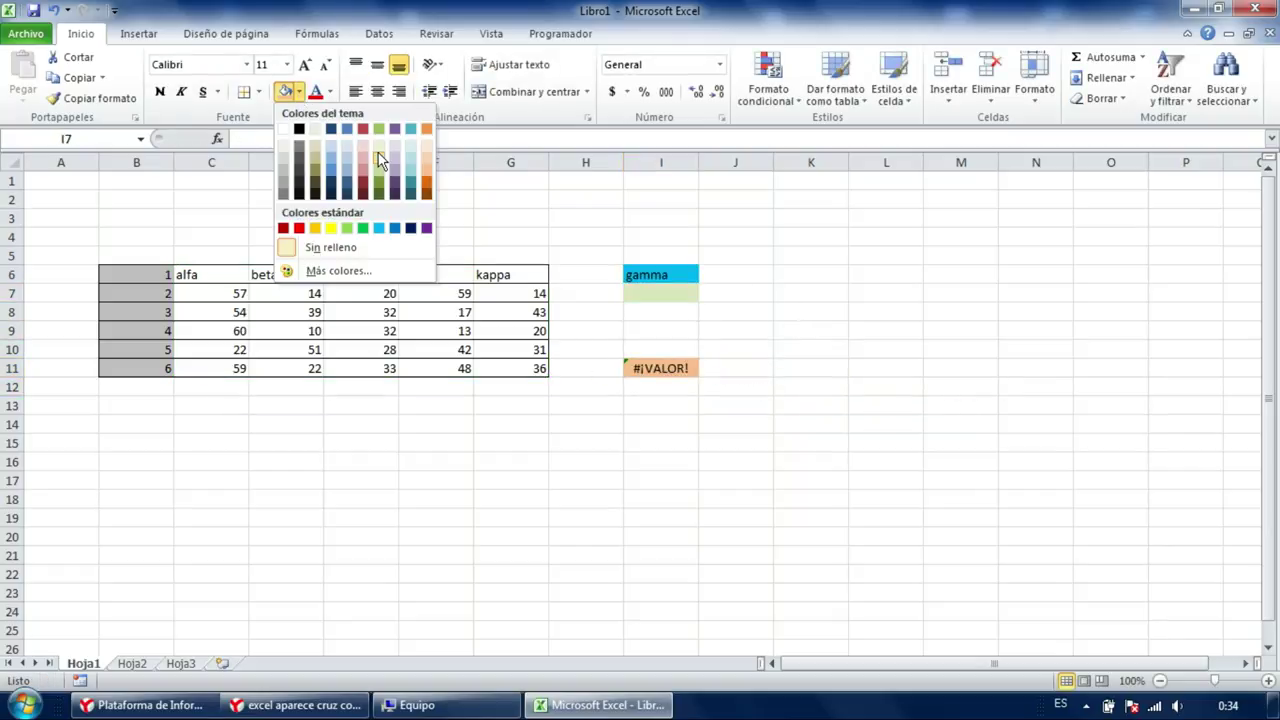
{"action": "left_click", "coordinate": [381, 160]}
{"action": "left_click", "coordinate": [385, 34]}
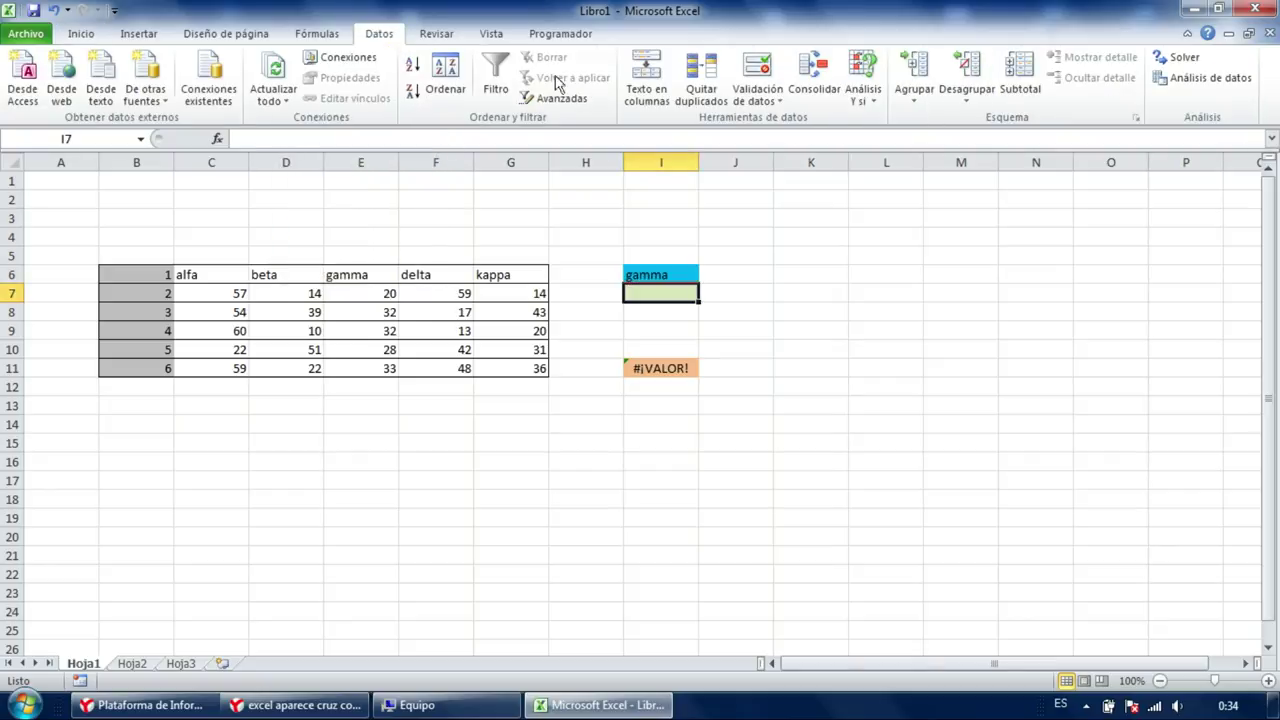
{"action": "left_click", "coordinate": [757, 68]}
{"action": "left_click", "coordinate": [674, 277]}
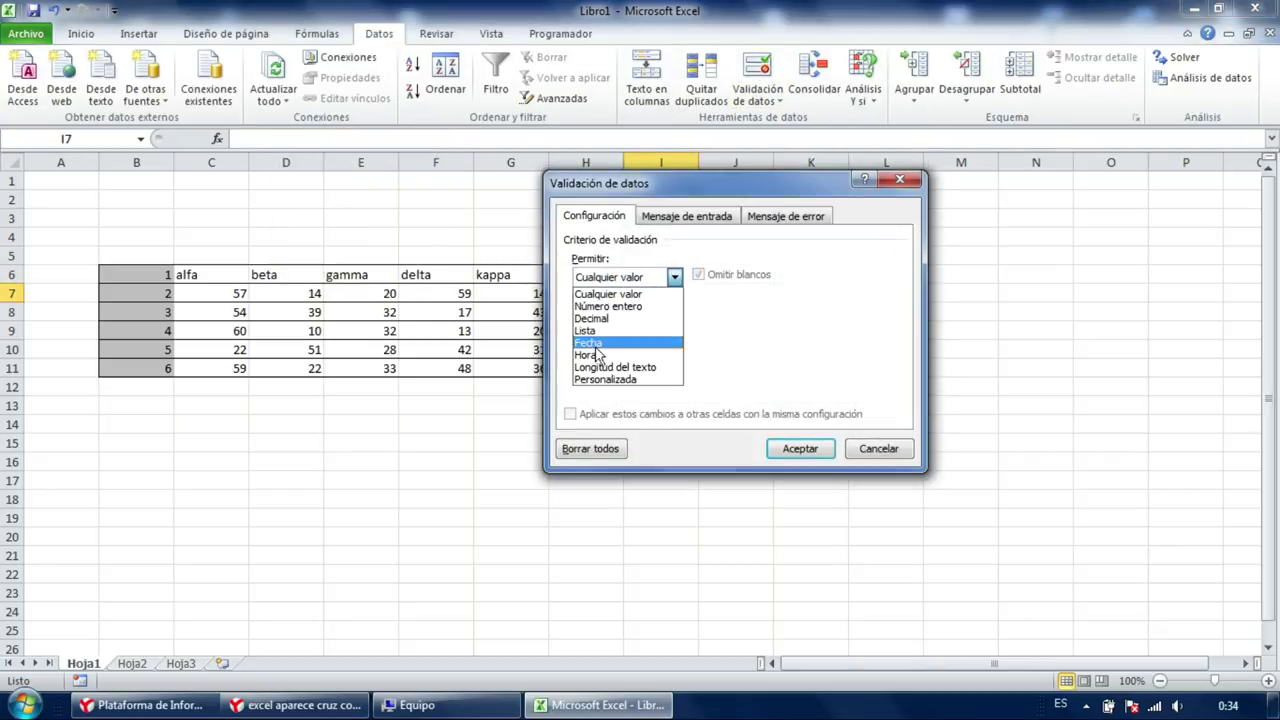
{"action": "left_click", "coordinate": [598, 332]}
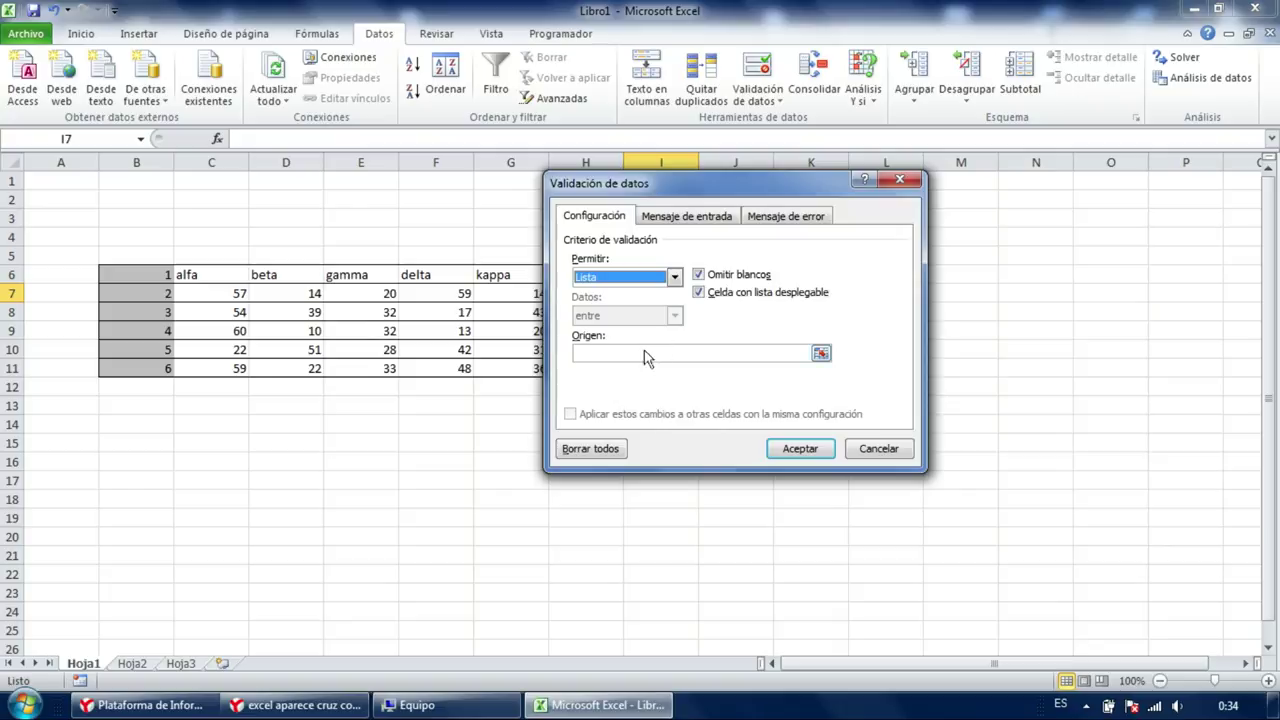
{"action": "left_click", "coordinate": [615, 352]}
{"action": "left_click_drag", "start_coordinate": [165, 295], "coordinate": [166, 370]}
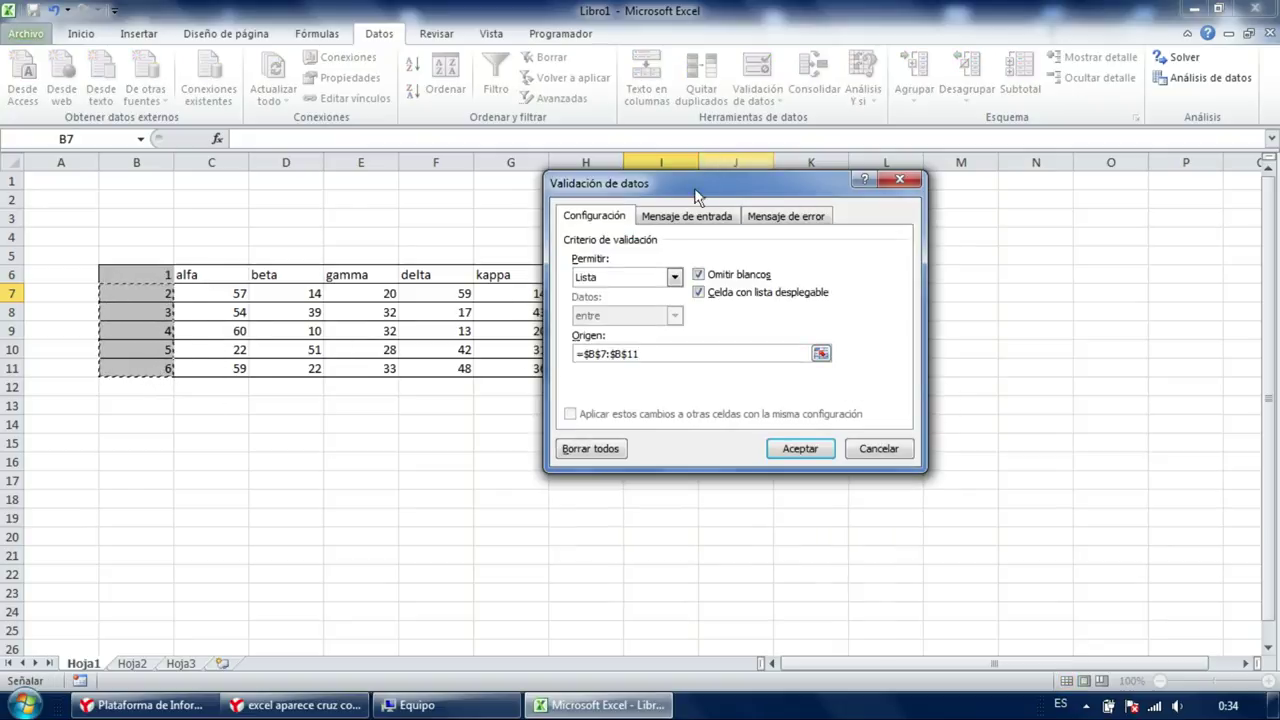
{"action": "mouse_move", "coordinate": [697, 195]}
{"action": "left_mouse_down"}
{"action": "mouse_move", "coordinate": [923, 209]}
{"action": "mouse_move", "coordinate": [661, 126]}
{"action": "left_mouse_up"}
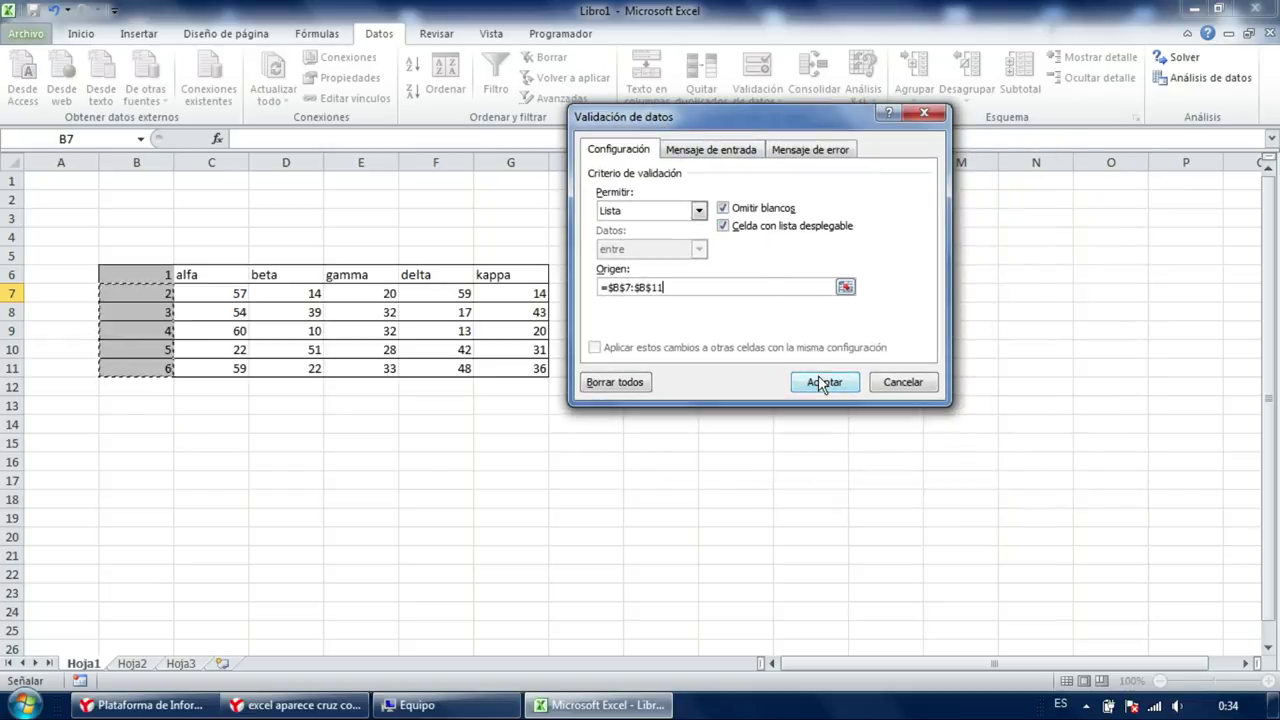
{"action": "left_click", "coordinate": [822, 382]}
Choose 3 in I7 so I11 returns 32 for gamma.
{"action": "left_click", "coordinate": [706, 293]}
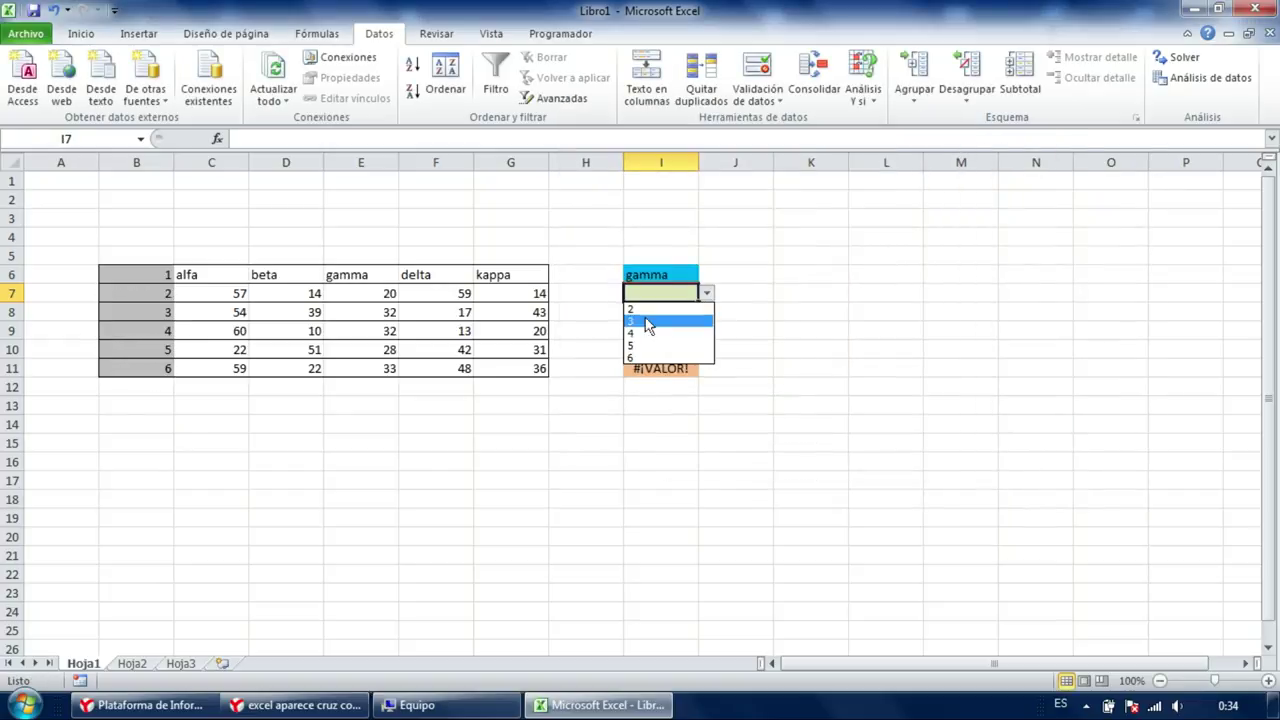
{"action": "left_click", "coordinate": [645, 325]}
{"action": "left_click", "coordinate": [660, 372]}
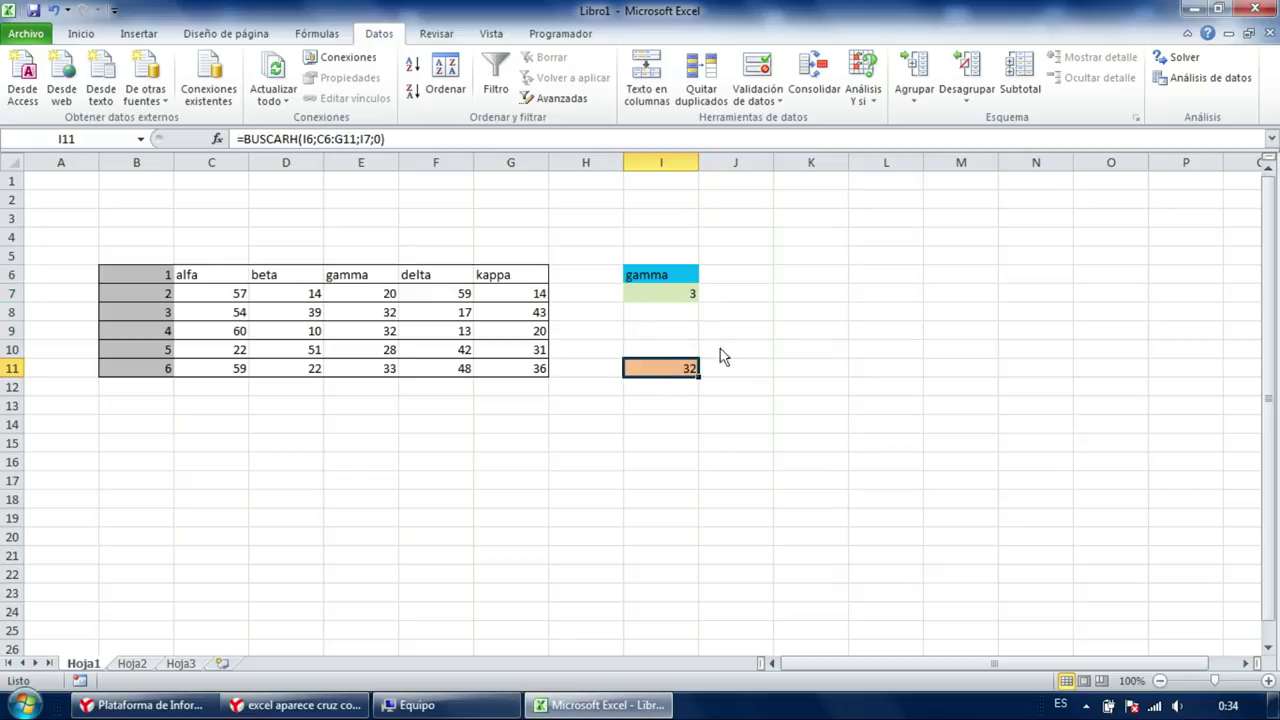
{"action": "key", "text": "F2"}
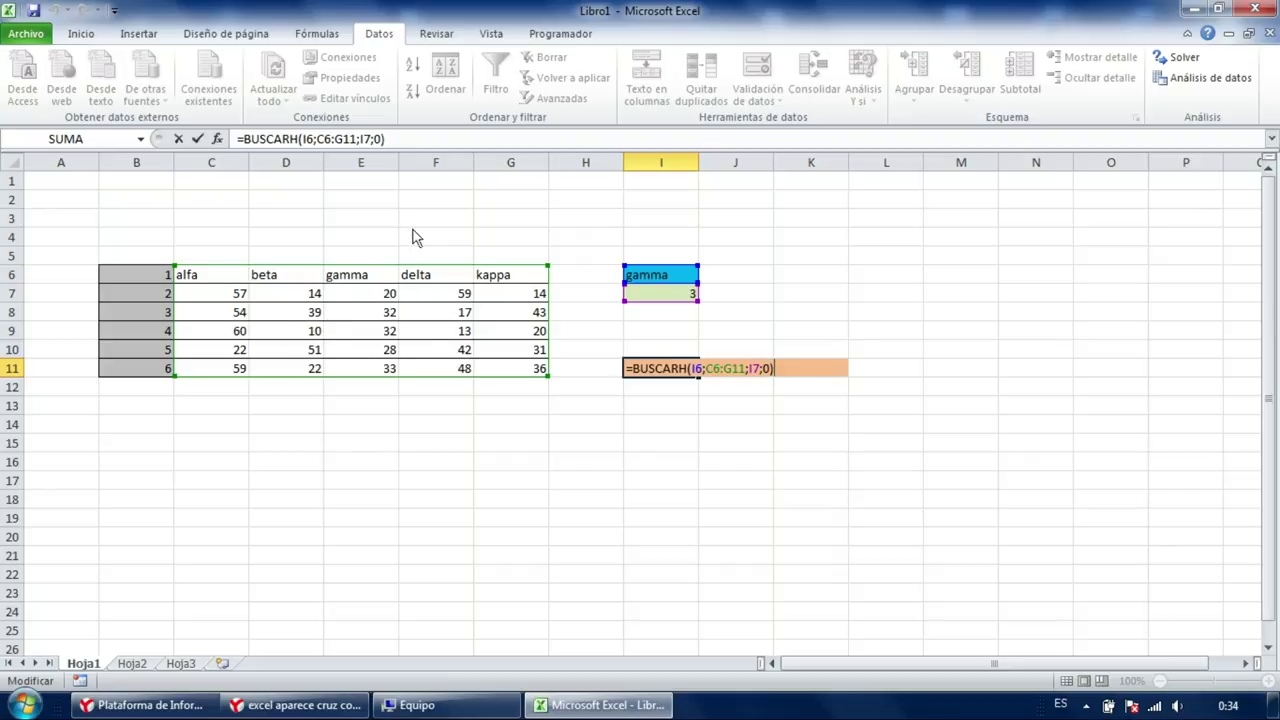
{"action": "left_click", "coordinate": [758, 372]}
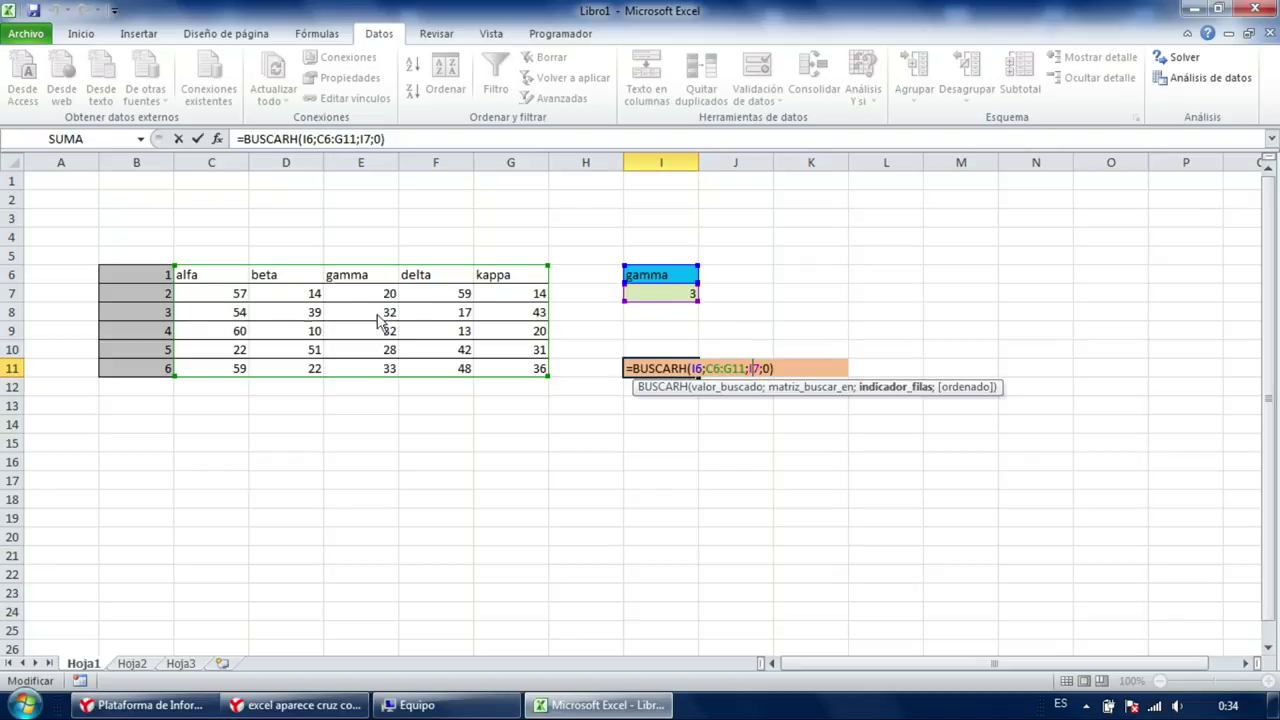
{"action": "left_click", "coordinate": [773, 370]}
{"action": "left_click", "coordinate": [645, 372]}
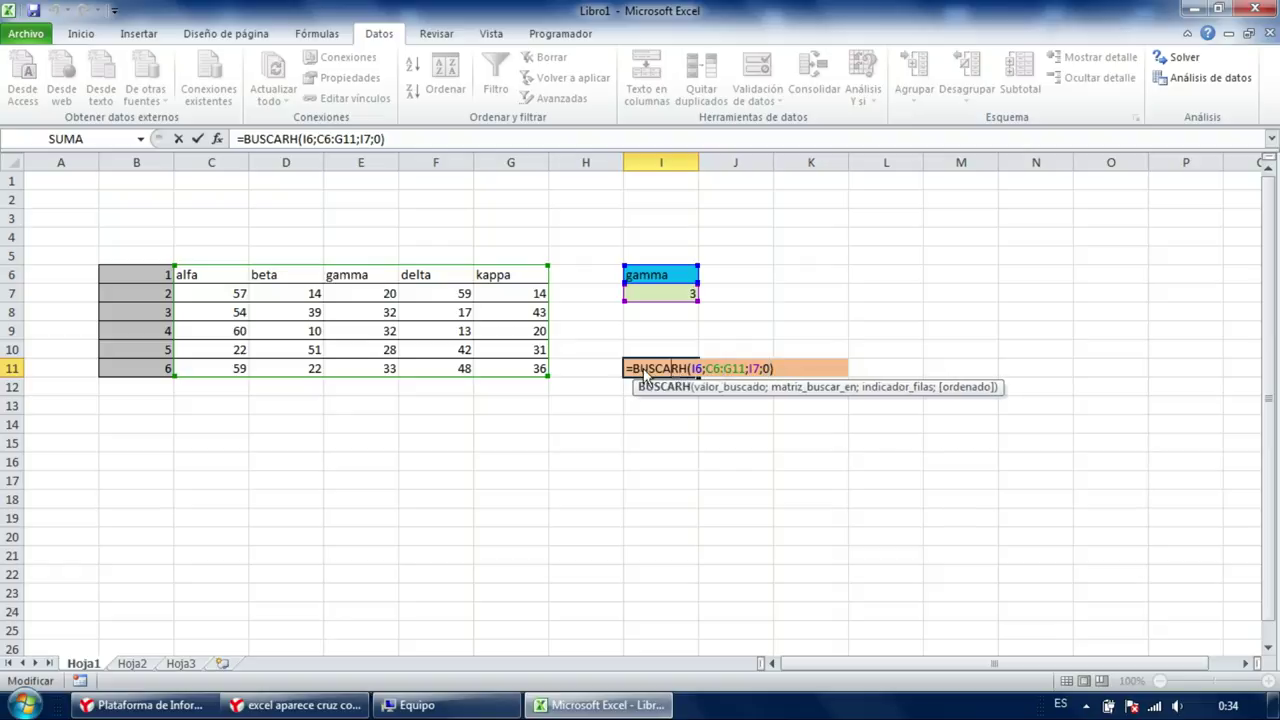
{"action": "left_click_drag", "start_coordinate": [636, 372], "coordinate": [786, 366]}
{"action": "left_click", "coordinate": [790, 366]}
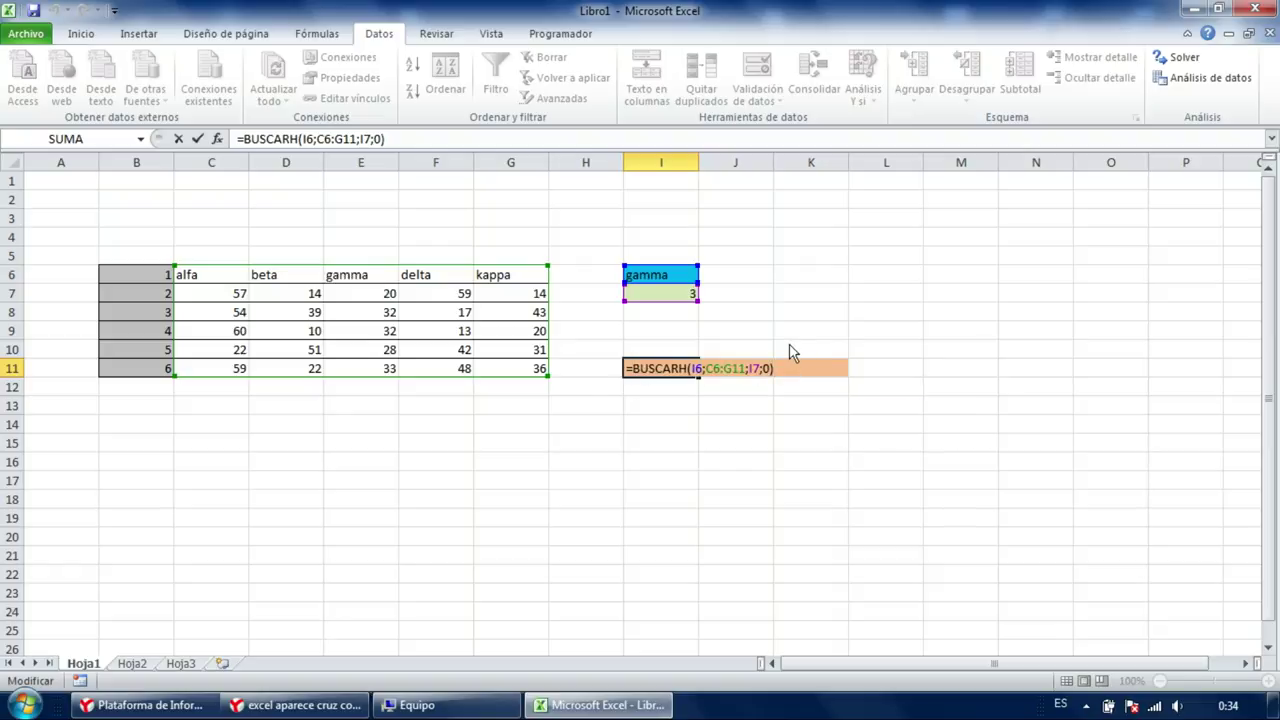
{"action": "key", "text": "ctrl+Return"}
{"action": "key", "text": "F2"}
Clear the contents of the example area B1:I26 with Borrar contenido.
{"action": "key", "text": "ctrl+Return"}
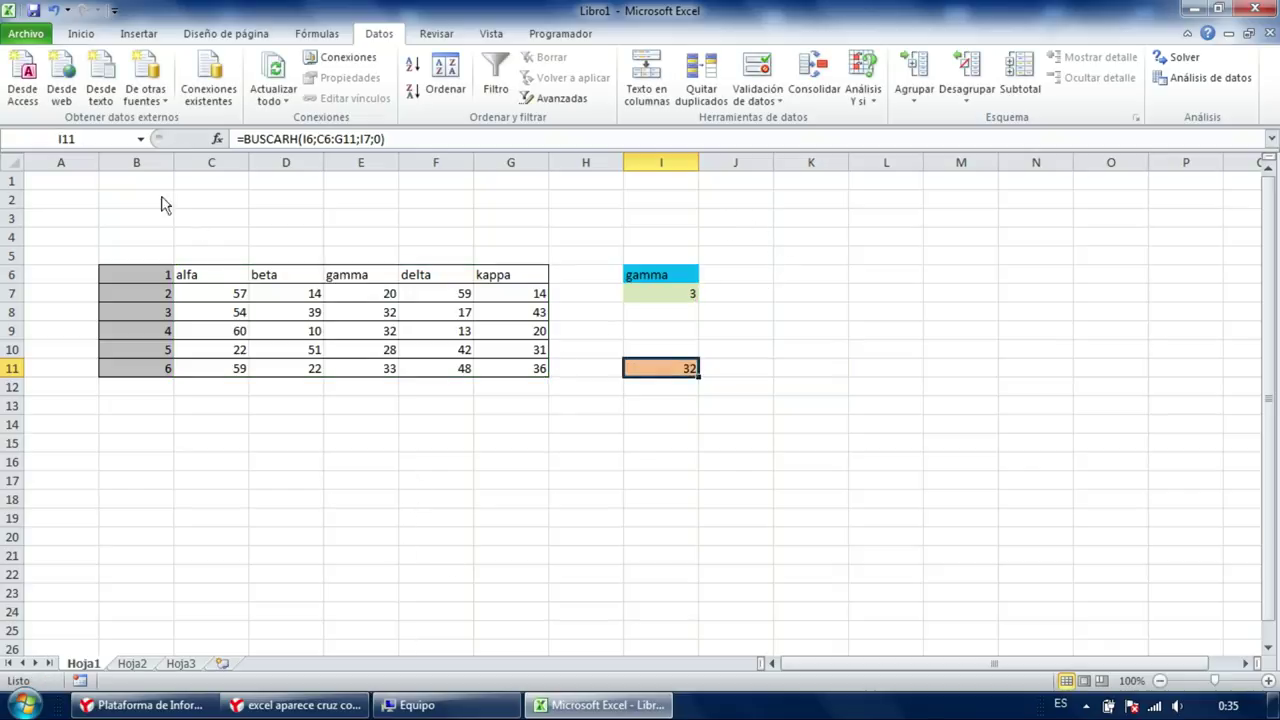
{"action": "left_click_drag", "start_coordinate": [140, 178], "coordinate": [670, 180]}
{"action": "right_click", "coordinate": [442, 318]}
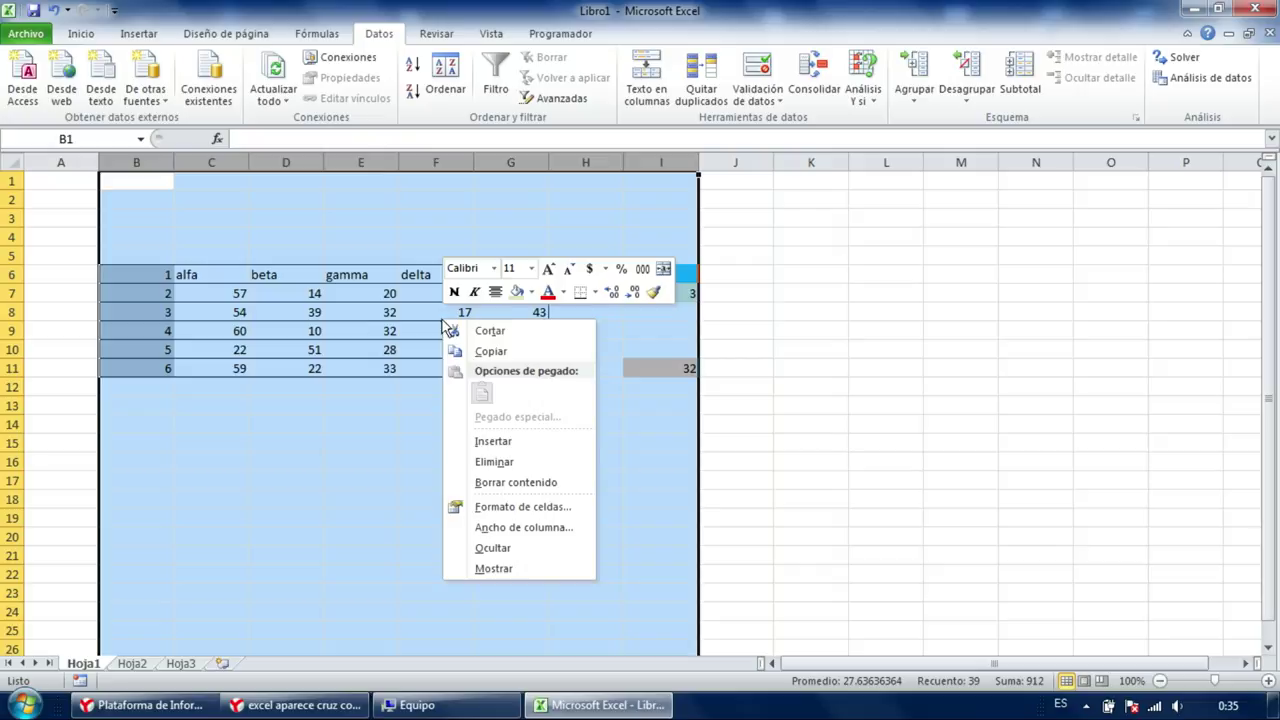
{"action": "left_click", "coordinate": [520, 486]}
{"action": "left_click", "coordinate": [436, 258]}
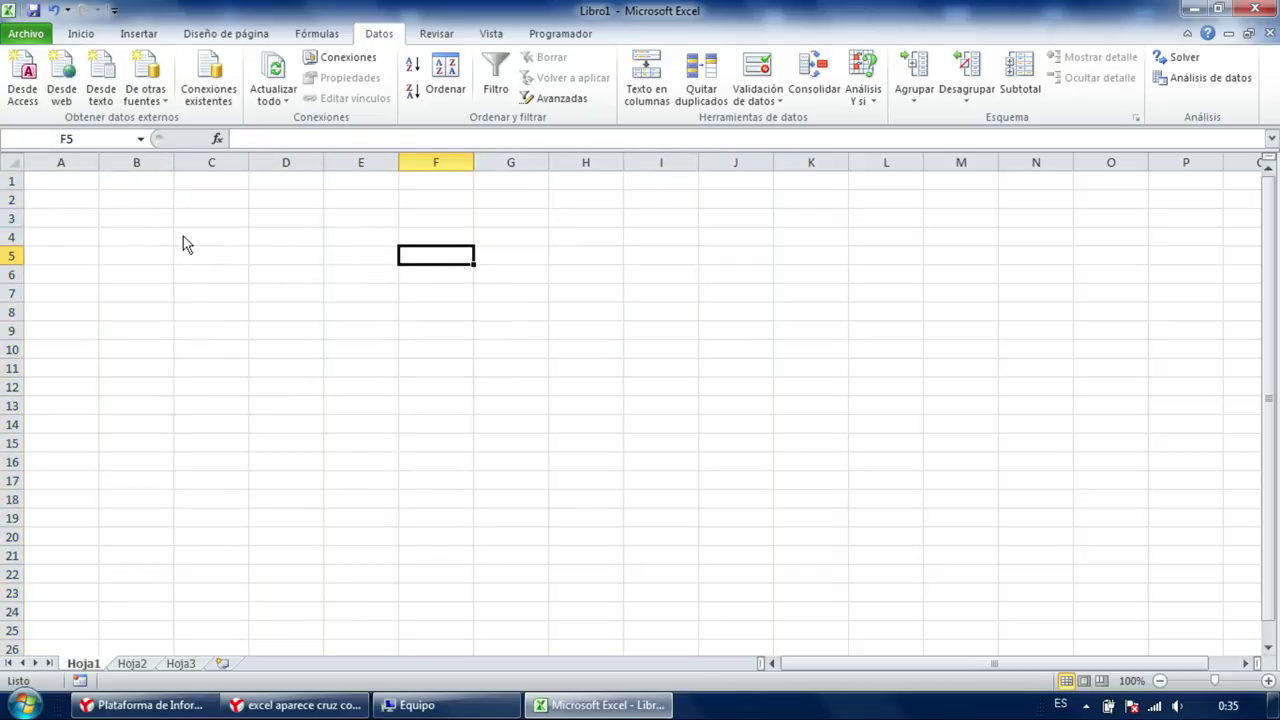
Select cells on the emptied sheet, including C4:G14, C4, D4 and E8.
{"action": "left_click_drag", "start_coordinate": [183, 236], "coordinate": [531, 437]}
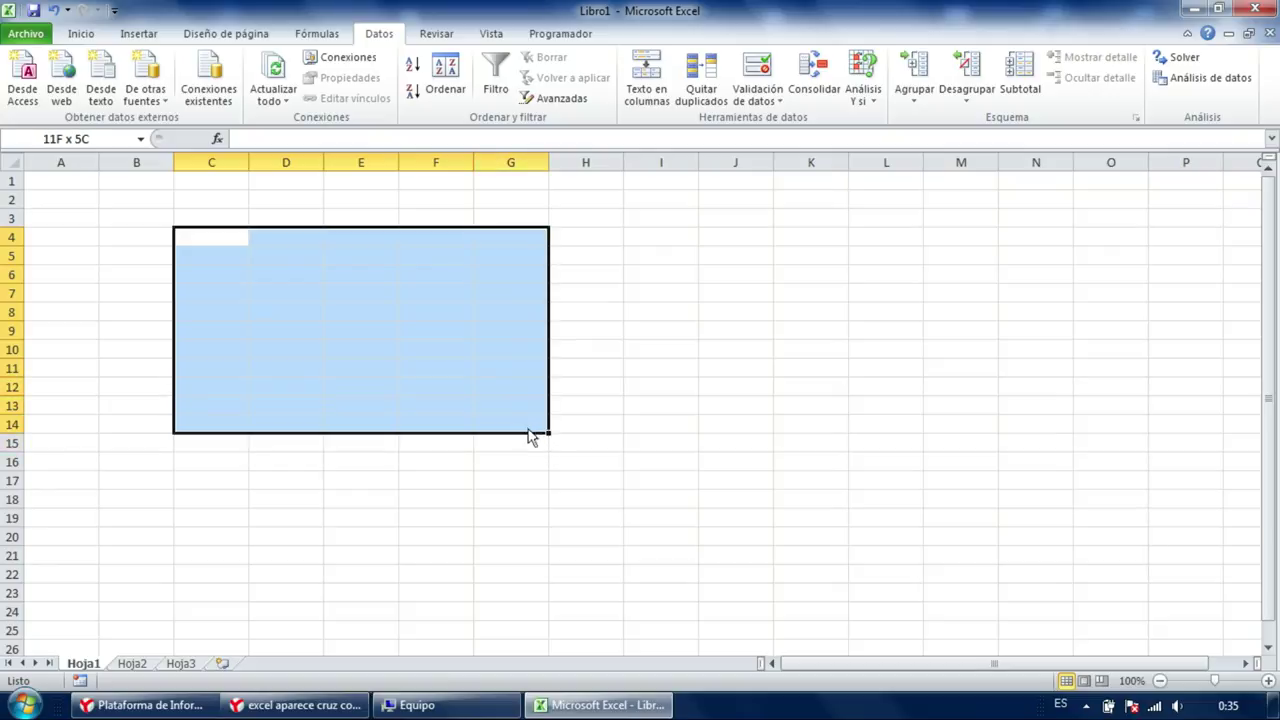
{"action": "left_click", "coordinate": [354, 351]}
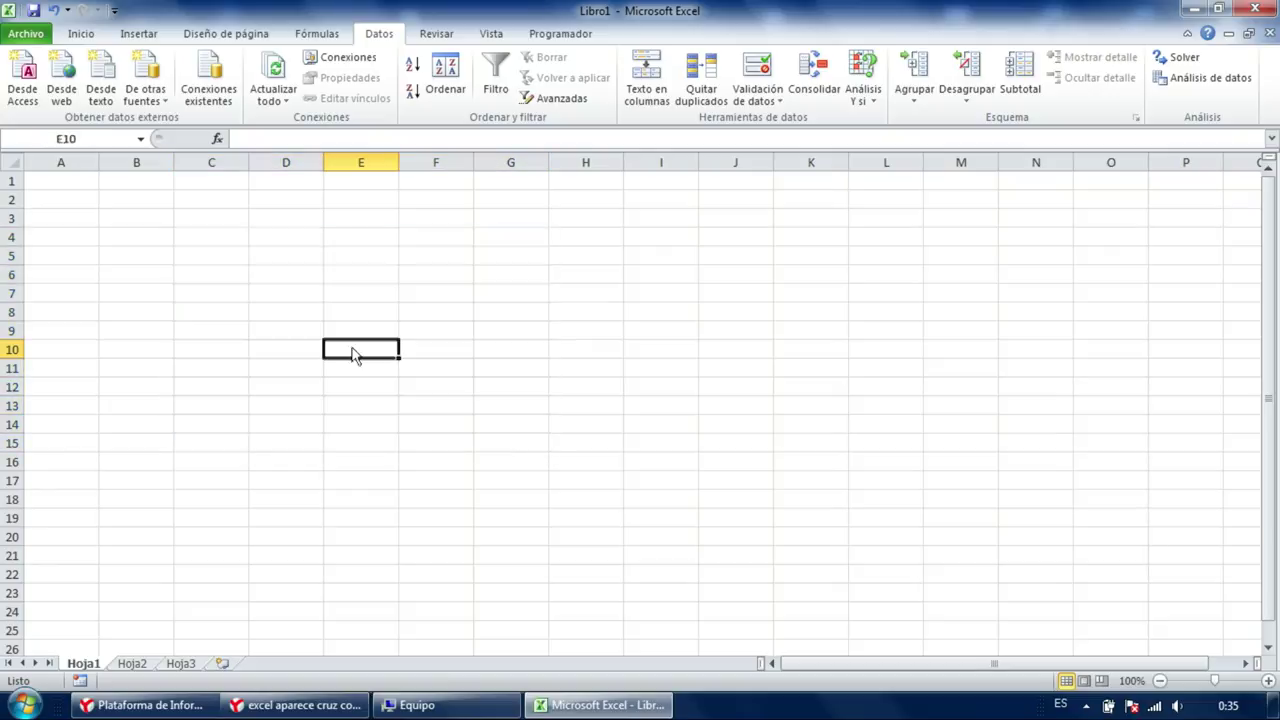
{"action": "left_click", "coordinate": [237, 242]}
{"action": "left_click", "coordinate": [256, 247]}
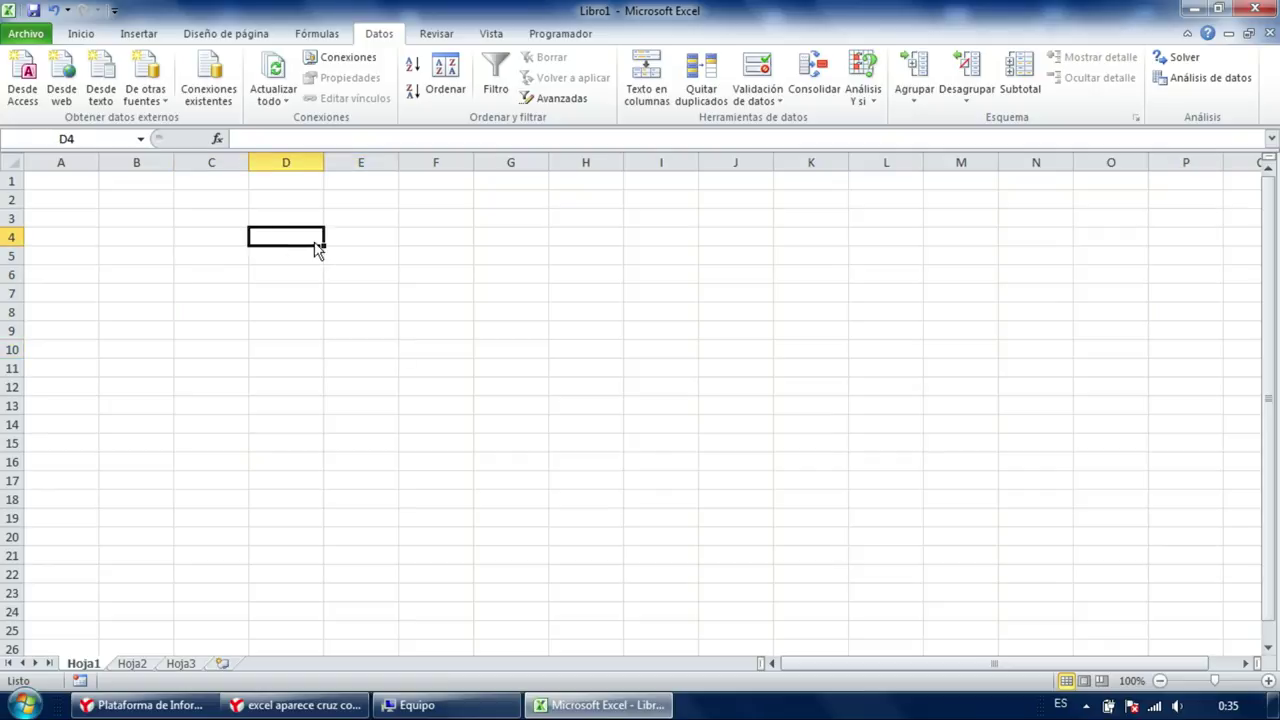
{"action": "left_click", "coordinate": [390, 313]}
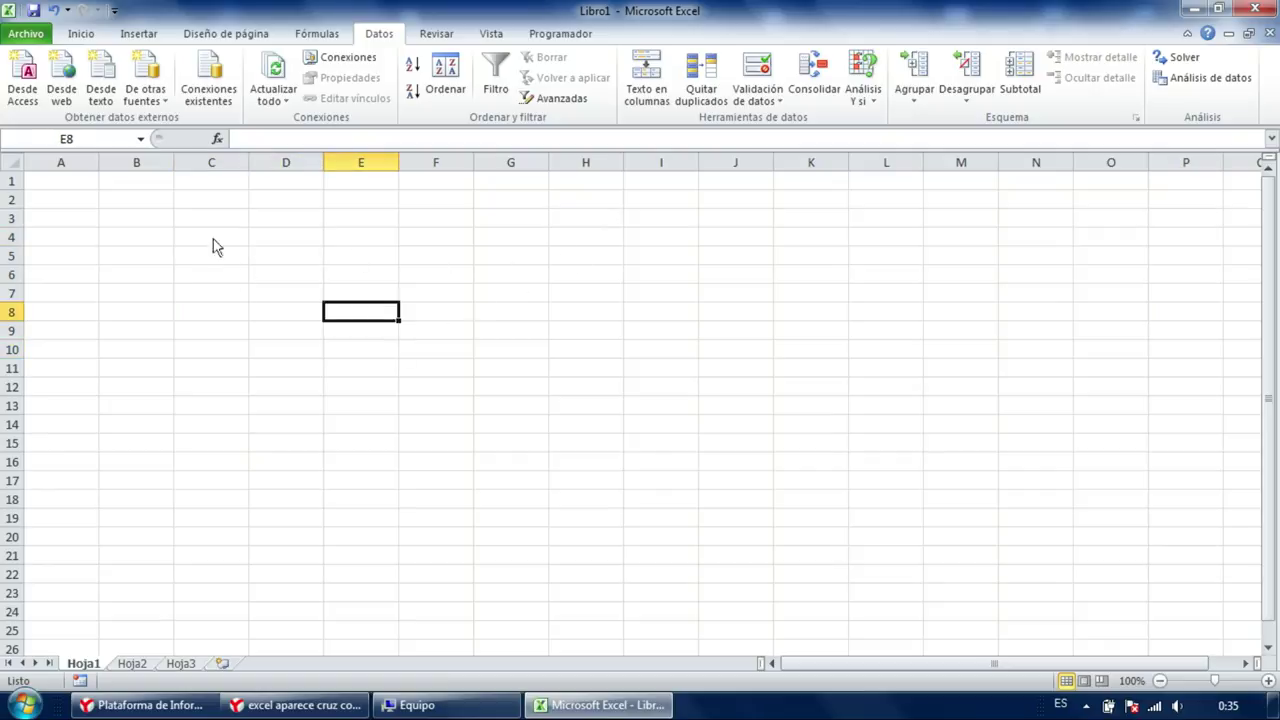
{"action": "left_click_drag", "start_coordinate": [60, 181], "coordinate": [209, 294]}
{"action": "left_click", "coordinate": [350, 298]}
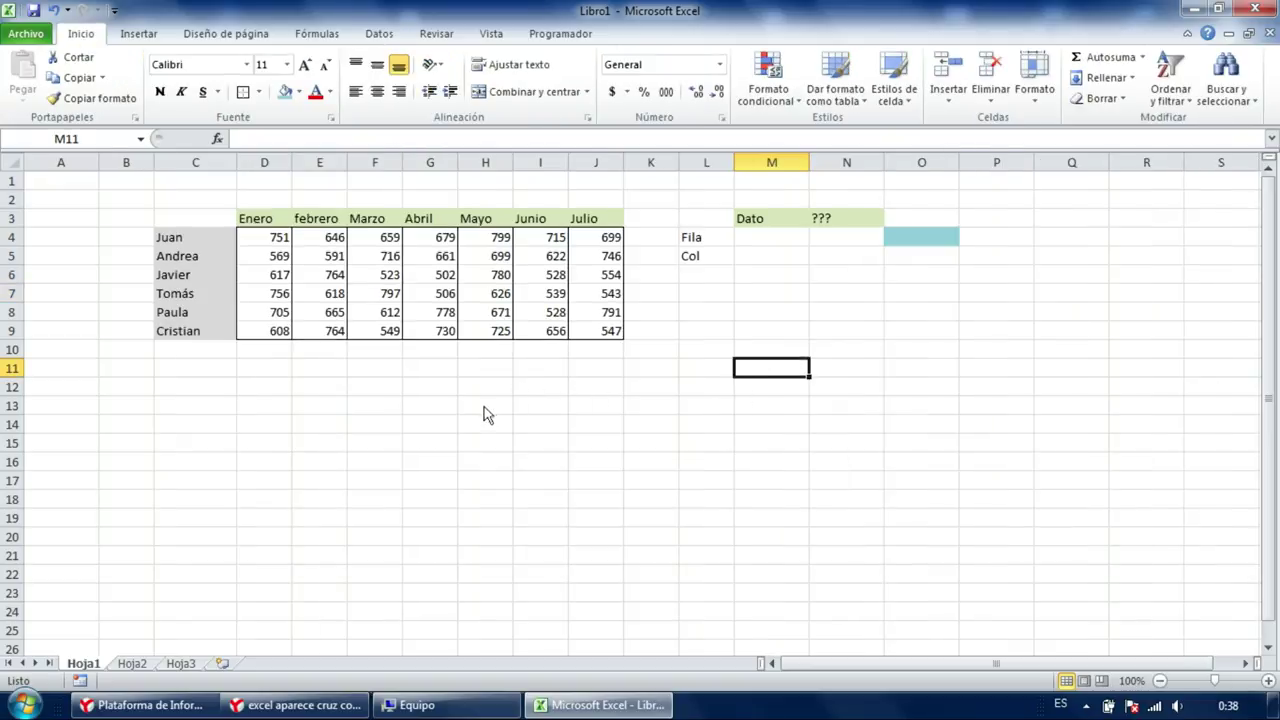
Highlight the monthly values D4:J9, the Enero–Julio headers and the names in column C.
{"action": "left_click", "coordinate": [278, 446]}
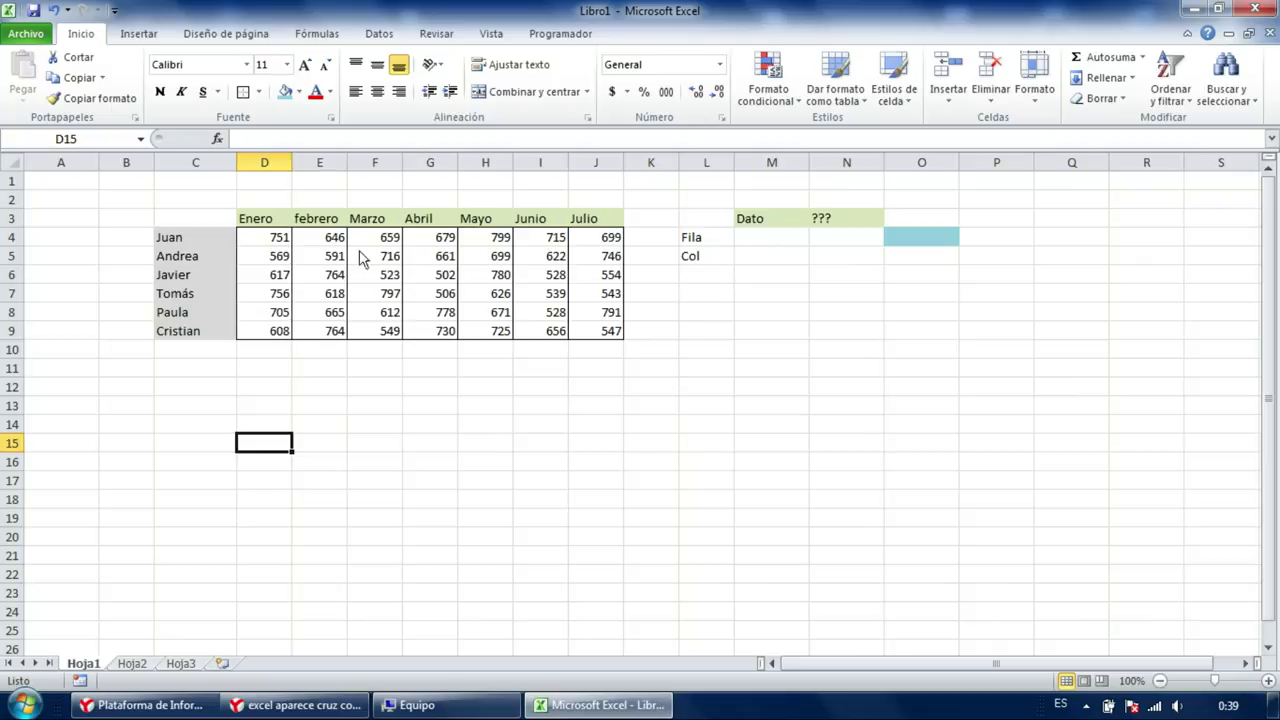
{"action": "left_click_drag", "start_coordinate": [257, 240], "coordinate": [600, 332]}
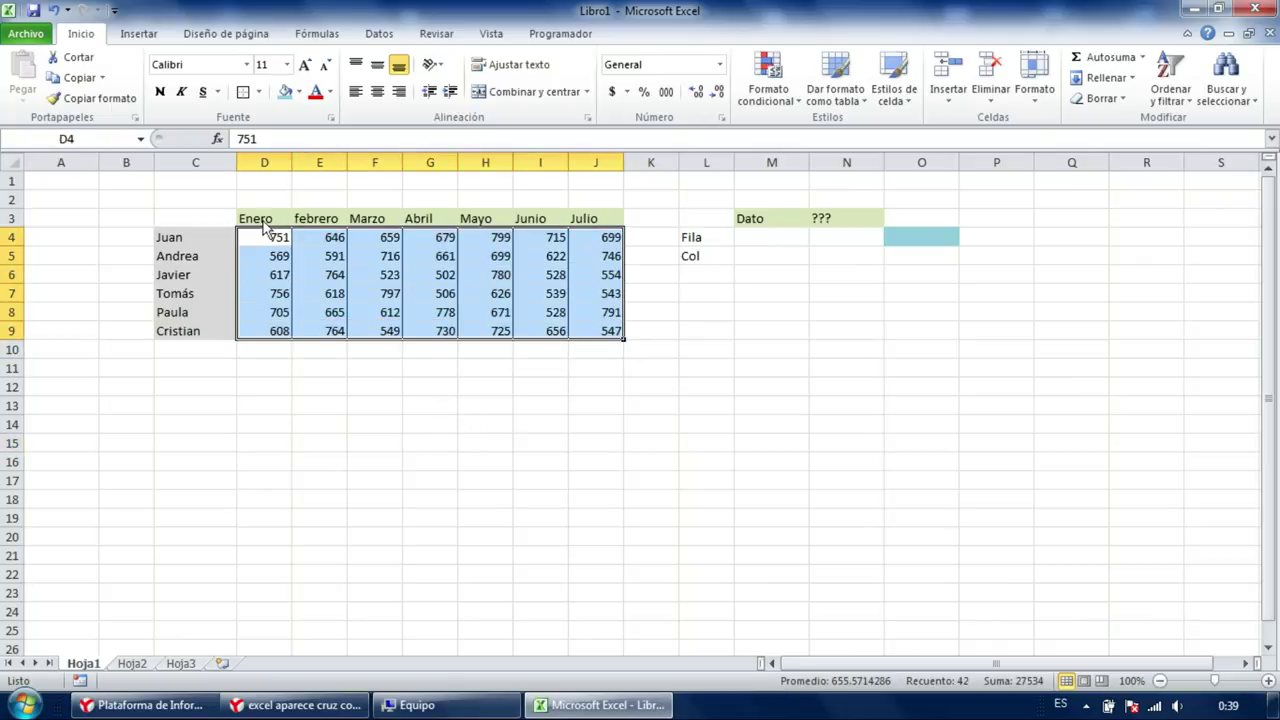
{"action": "left_click_drag", "start_coordinate": [262, 220], "coordinate": [597, 220]}
{"action": "left_click_drag", "start_coordinate": [194, 240], "coordinate": [200, 334]}
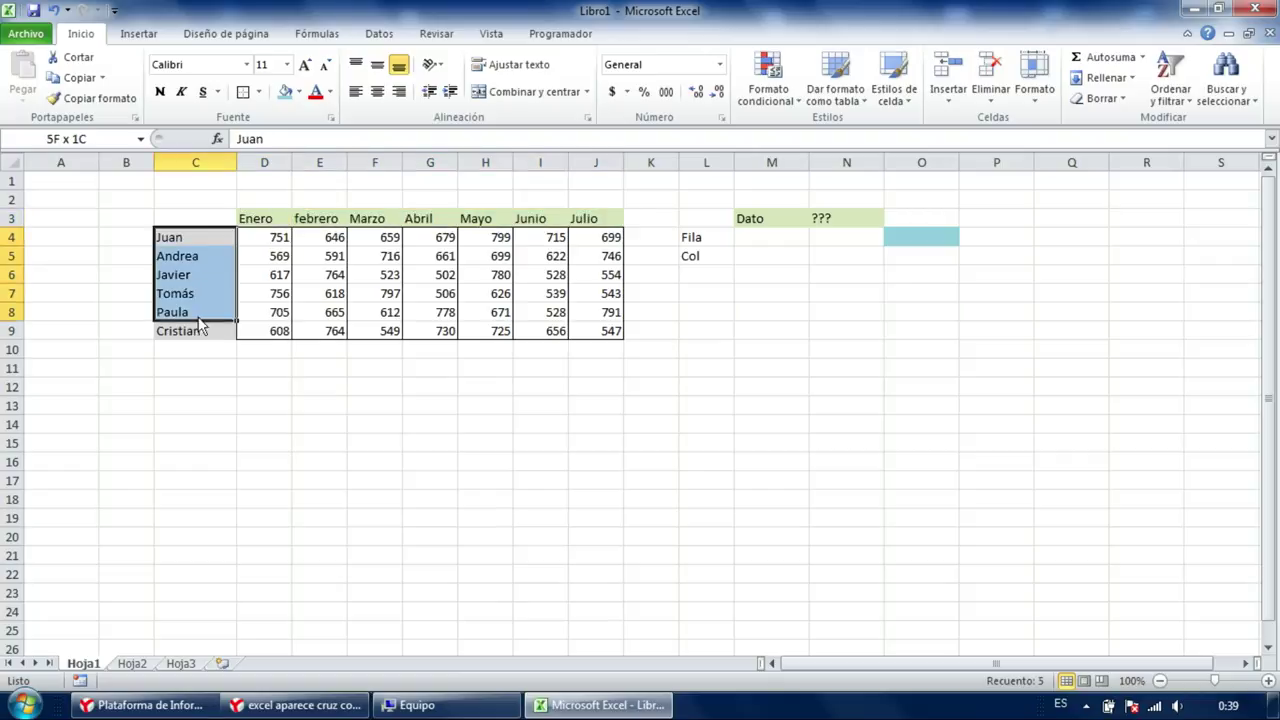
{"action": "left_click", "coordinate": [343, 428]}
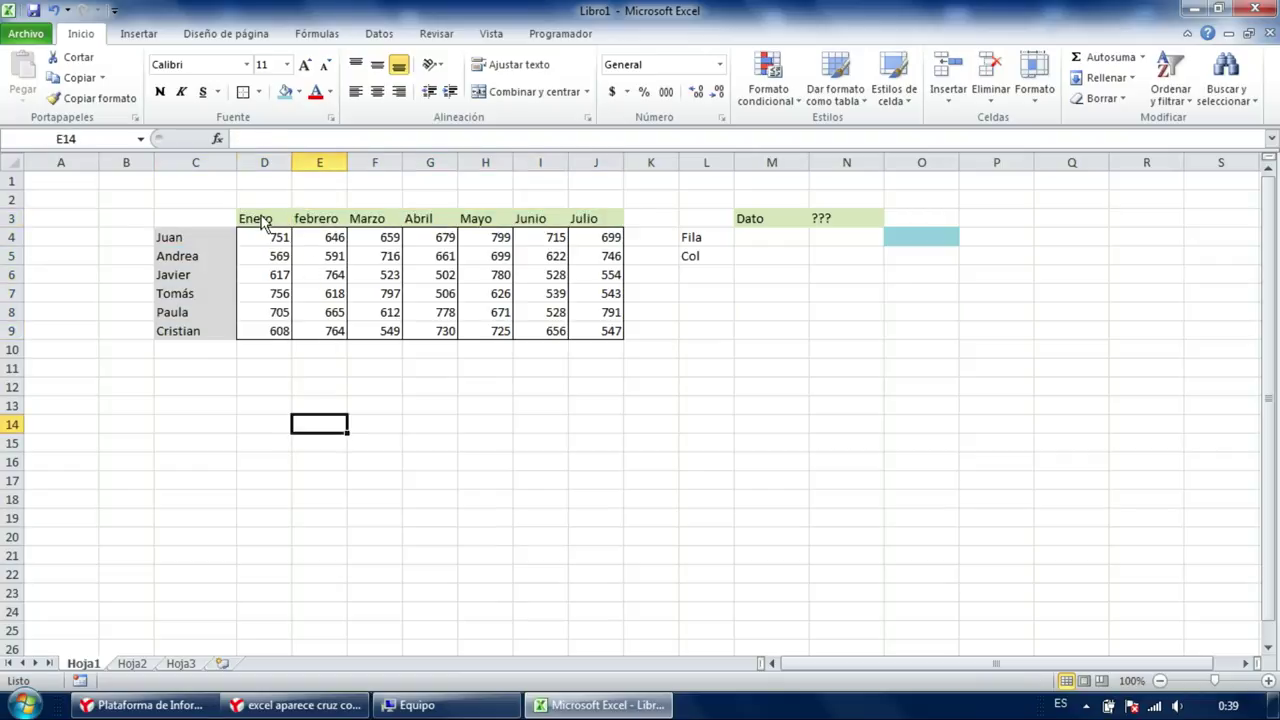
{"action": "left_click_drag", "start_coordinate": [262, 220], "coordinate": [597, 220]}
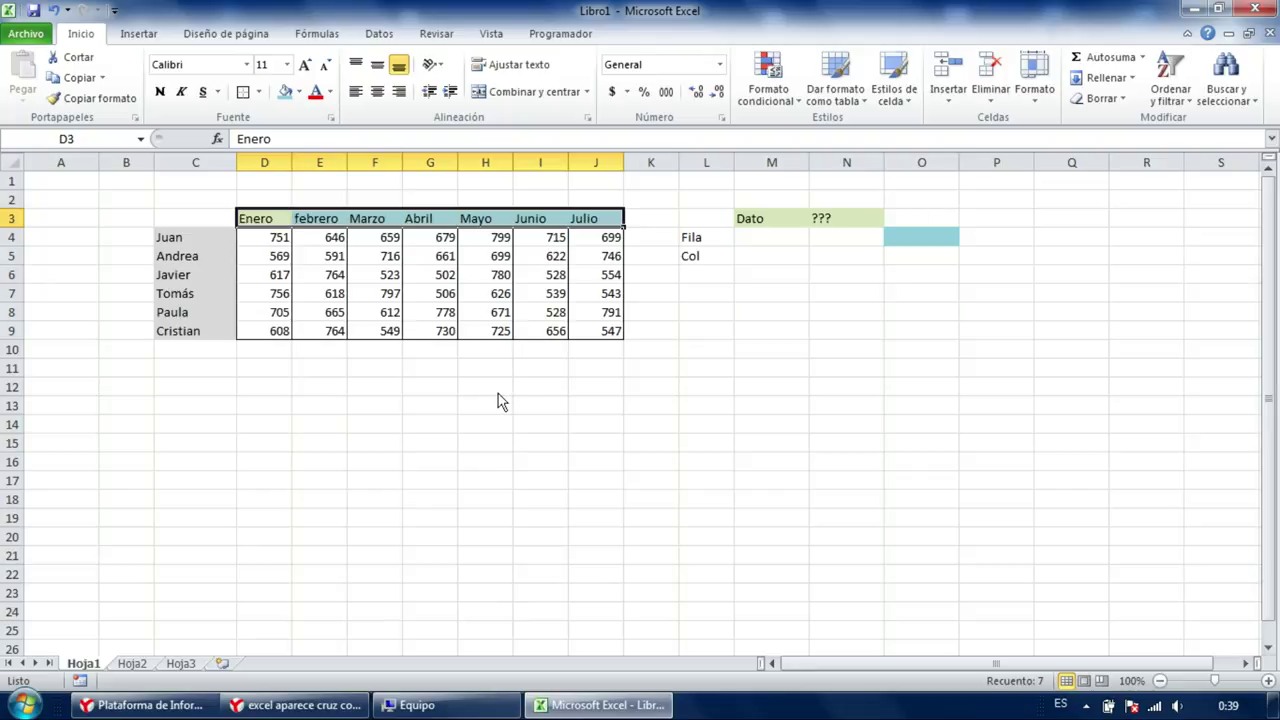
Point out the Fila input cell M4, the name Javier and the month Mayo.
{"action": "left_click", "coordinate": [781, 248]}
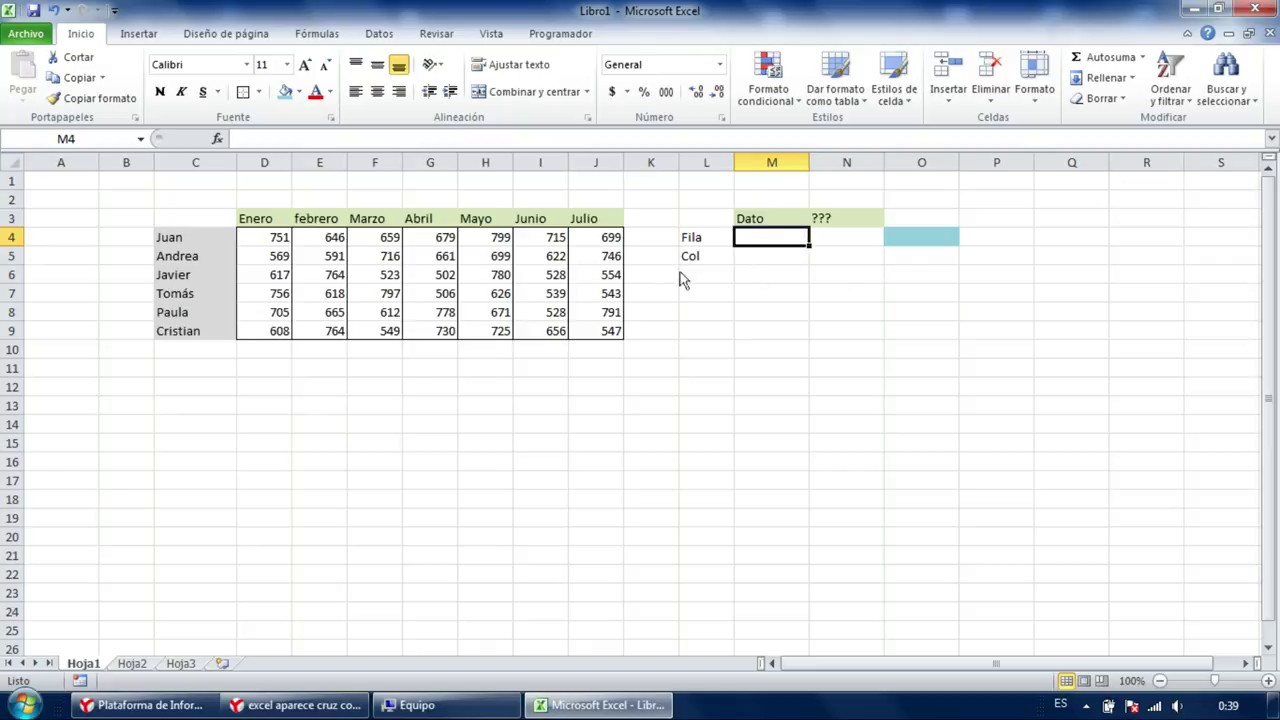
{"action": "left_click", "coordinate": [197, 278]}
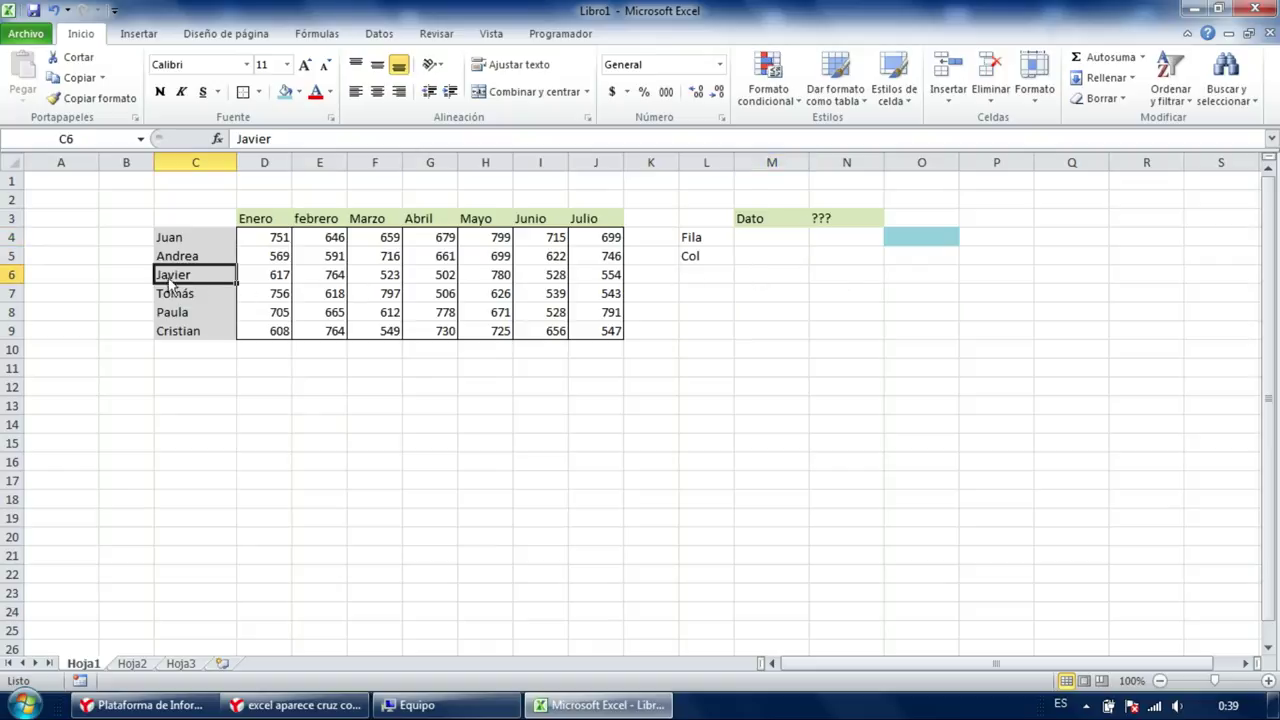
{"action": "left_click", "coordinate": [488, 222]}
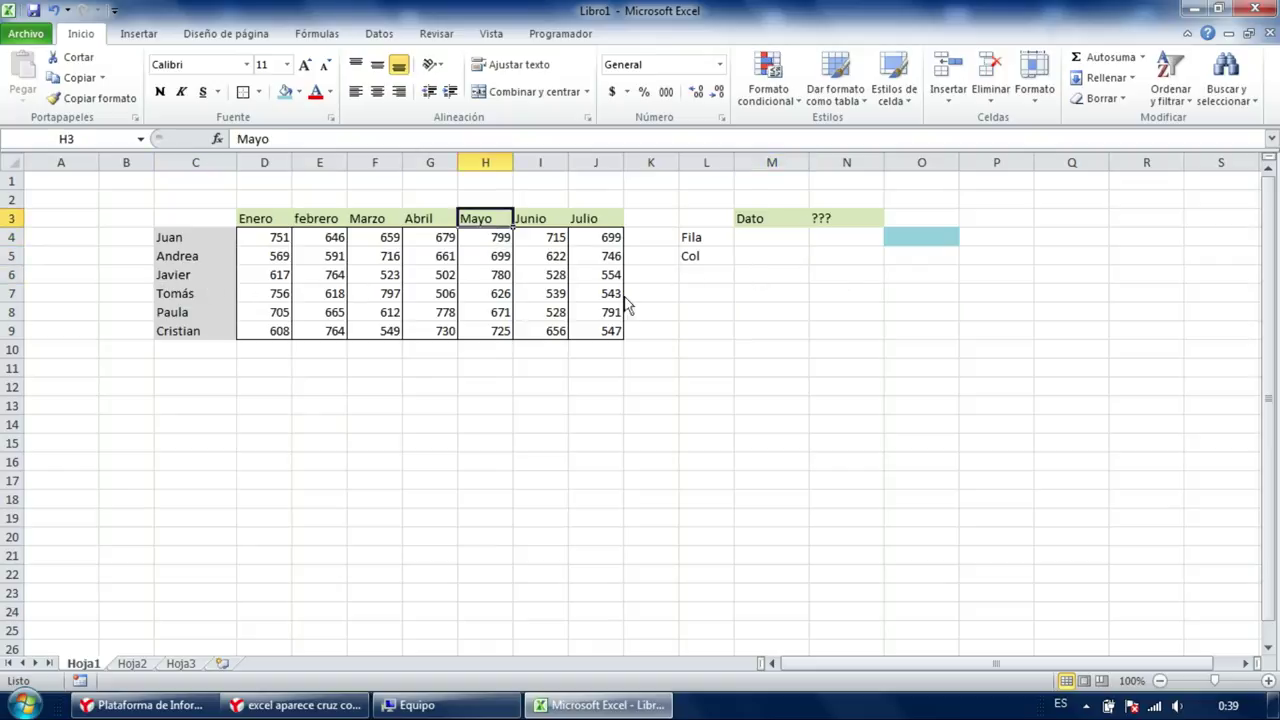
{"action": "left_click", "coordinate": [770, 241]}
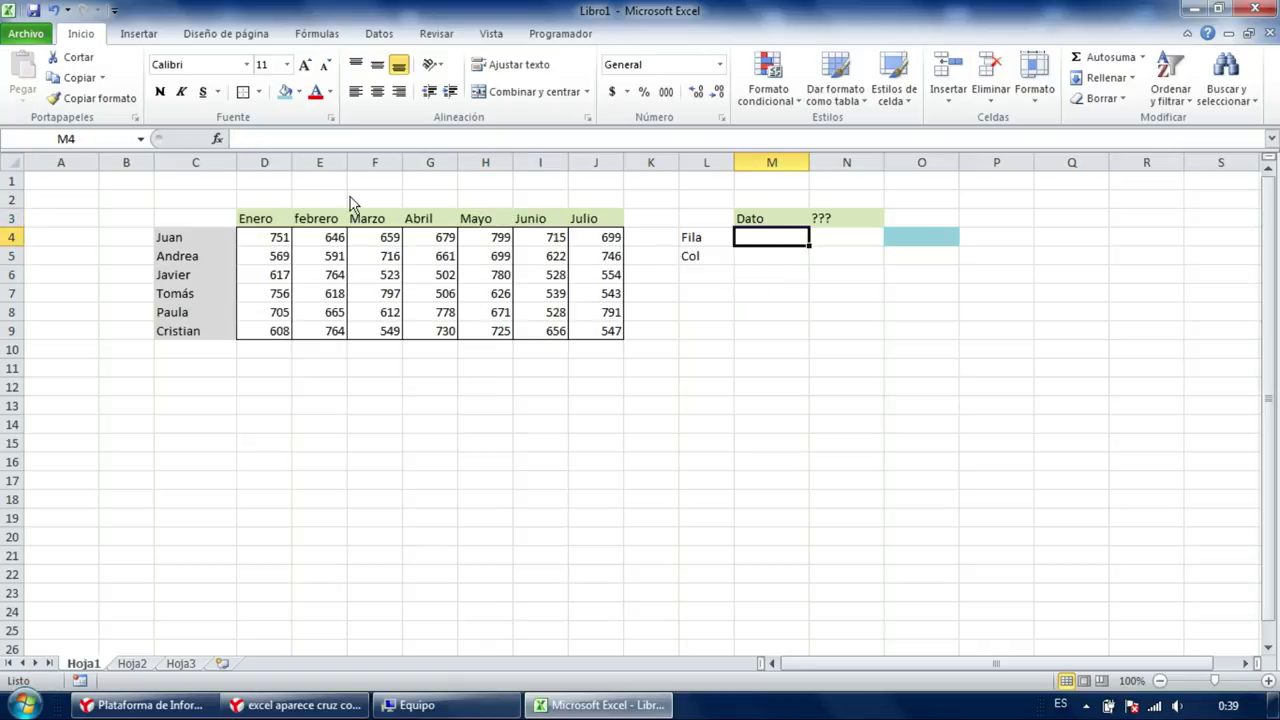
Give M4 a dropdown list of the names C4:C9 and choose Andrea.
{"action": "left_click", "coordinate": [375, 35]}
{"action": "left_click", "coordinate": [752, 68]}
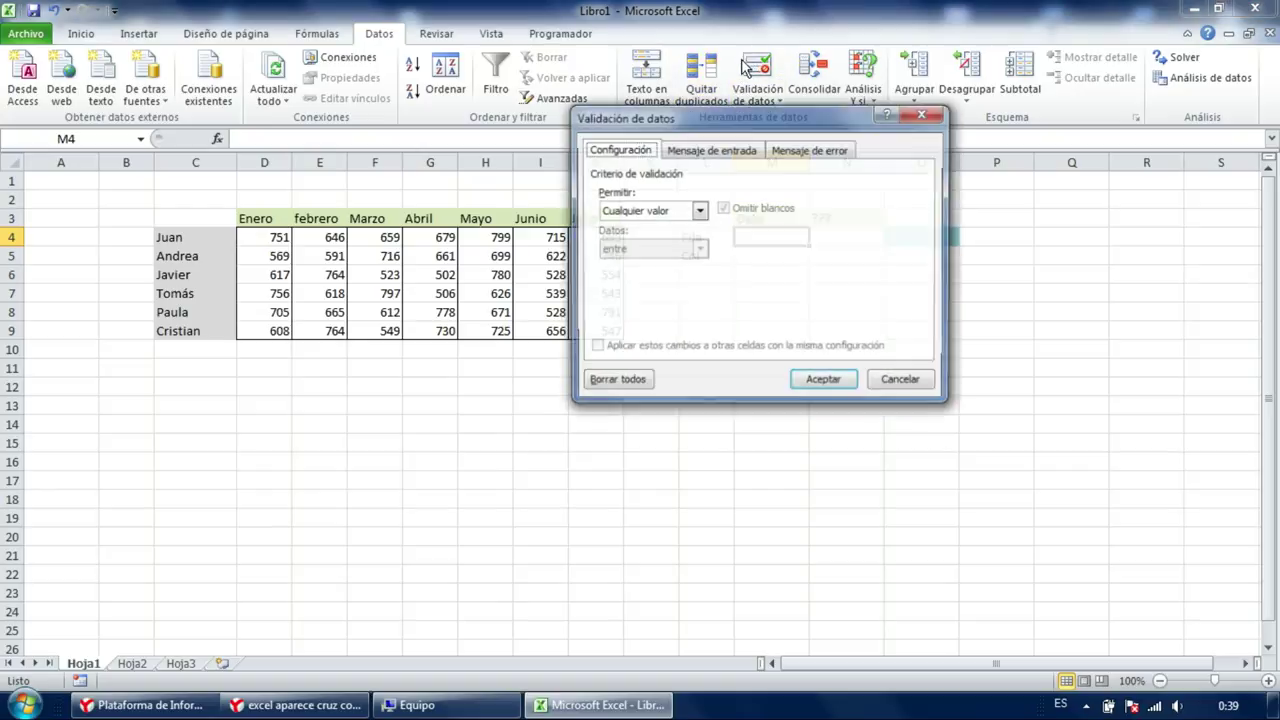
{"action": "left_click", "coordinate": [698, 210]}
{"action": "left_click", "coordinate": [627, 264]}
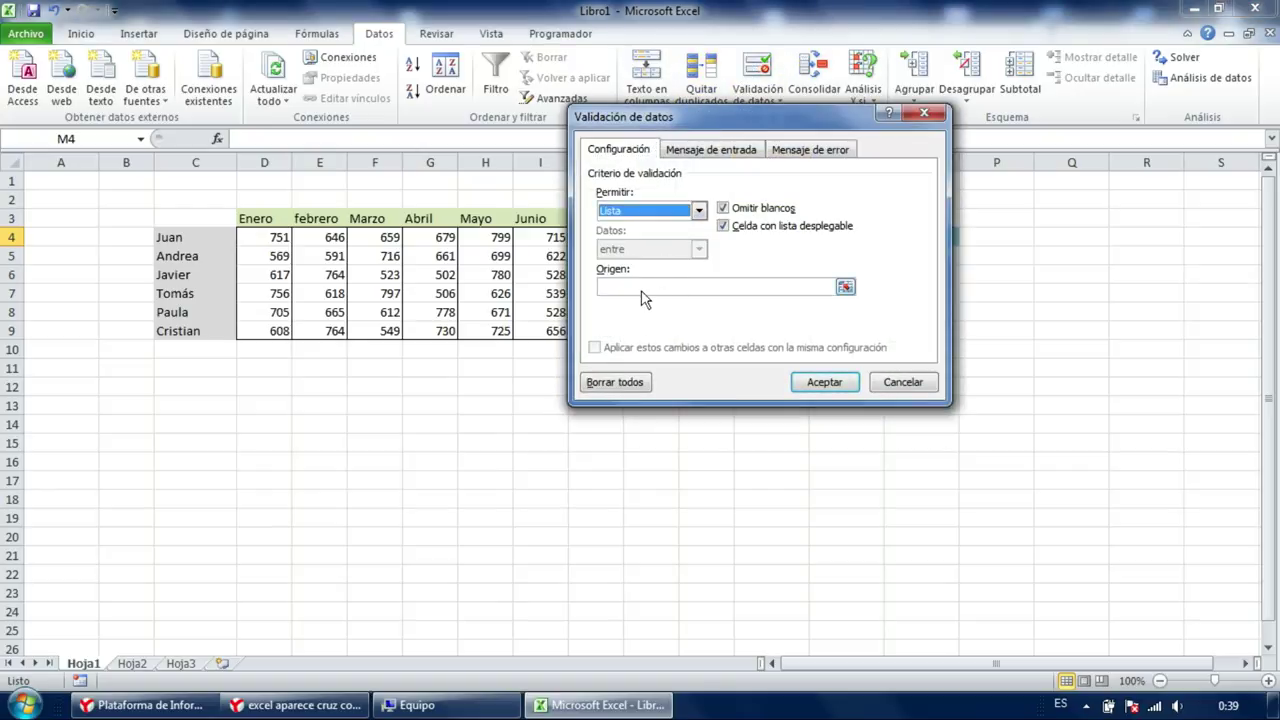
{"action": "left_click", "coordinate": [642, 289]}
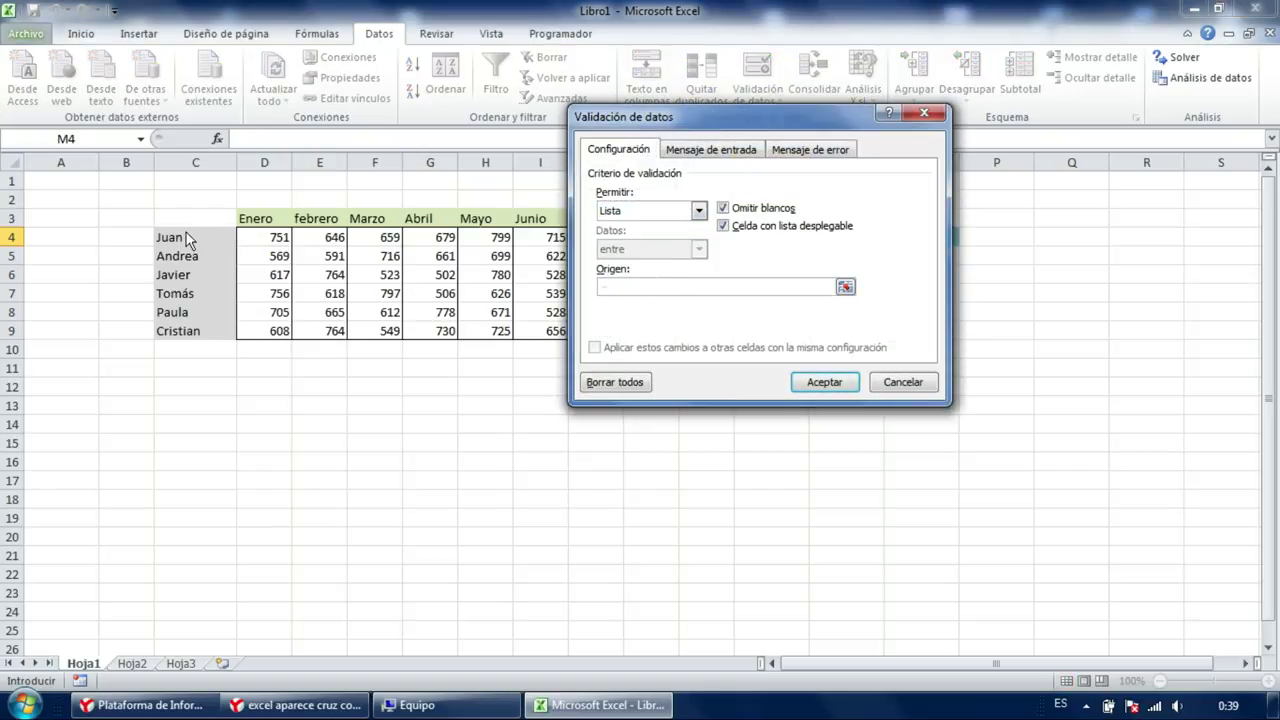
{"action": "left_click_drag", "start_coordinate": [180, 237], "coordinate": [200, 333]}
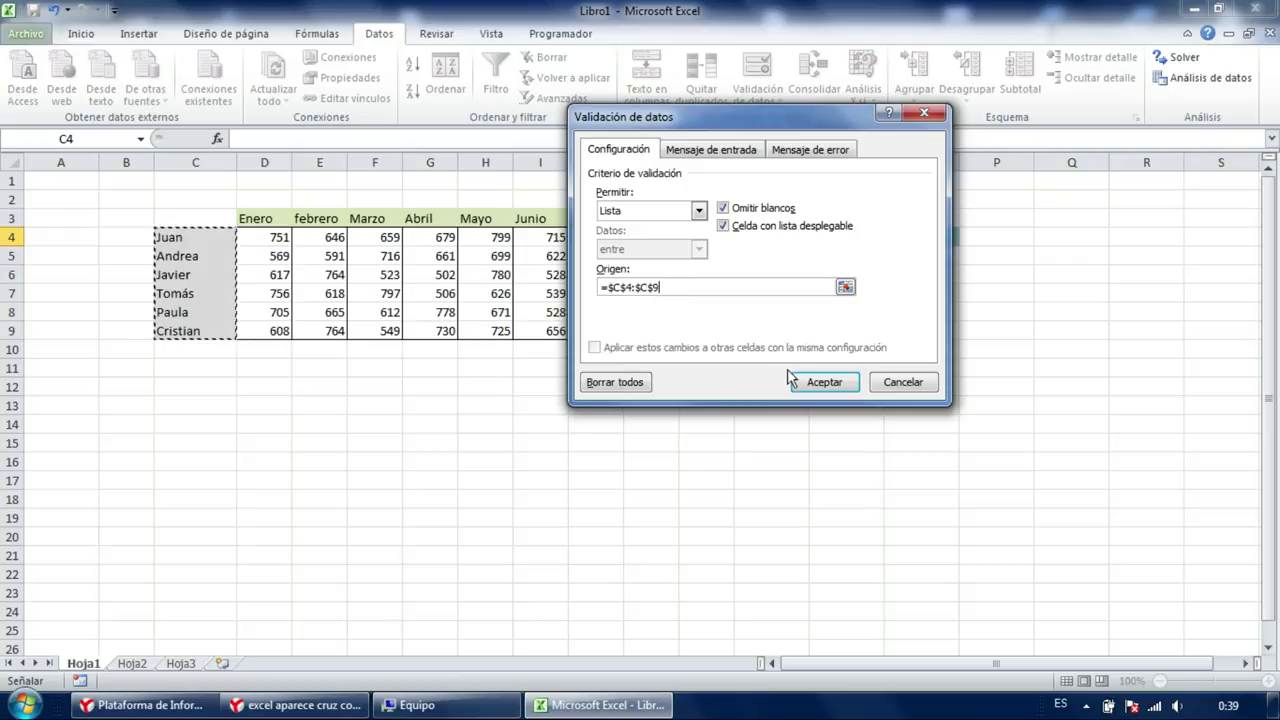
{"action": "left_click", "coordinate": [815, 382]}
{"action": "left_click", "coordinate": [817, 237]}
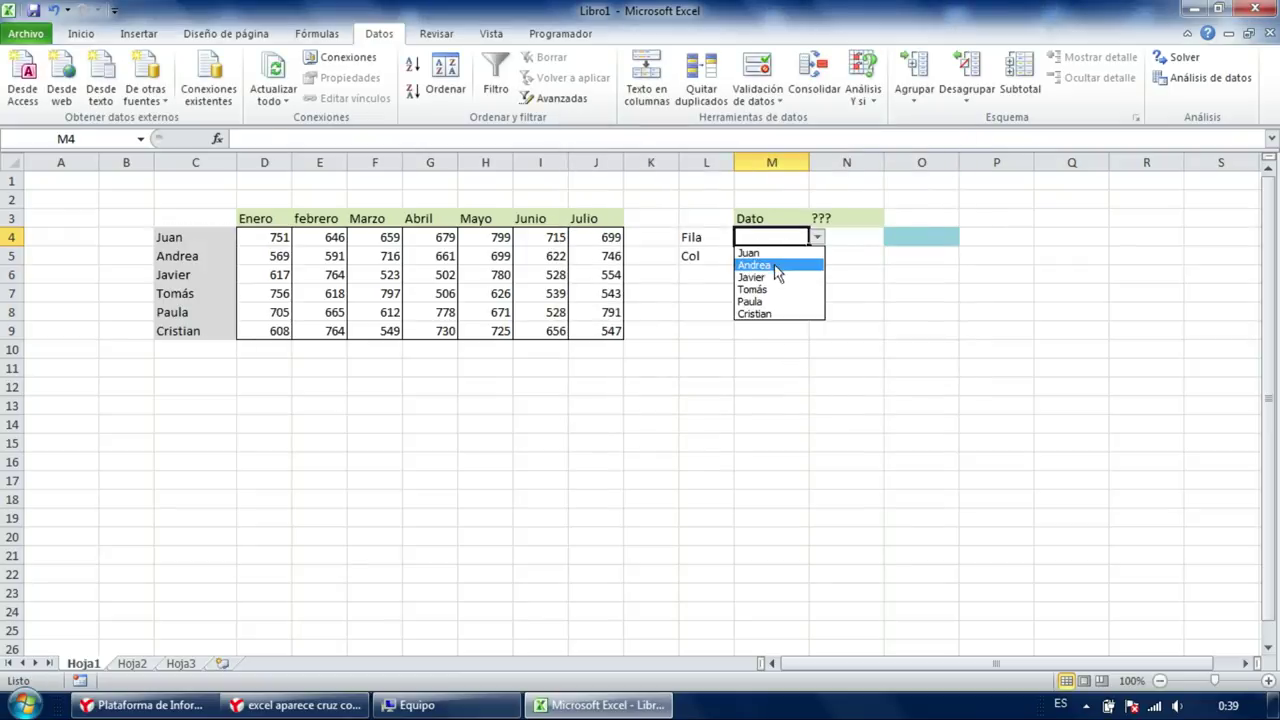
{"action": "left_click", "coordinate": [775, 263]}
Give M5 a dropdown list of the month headers D3:J3 and choose Abril.
{"action": "left_click", "coordinate": [778, 258]}
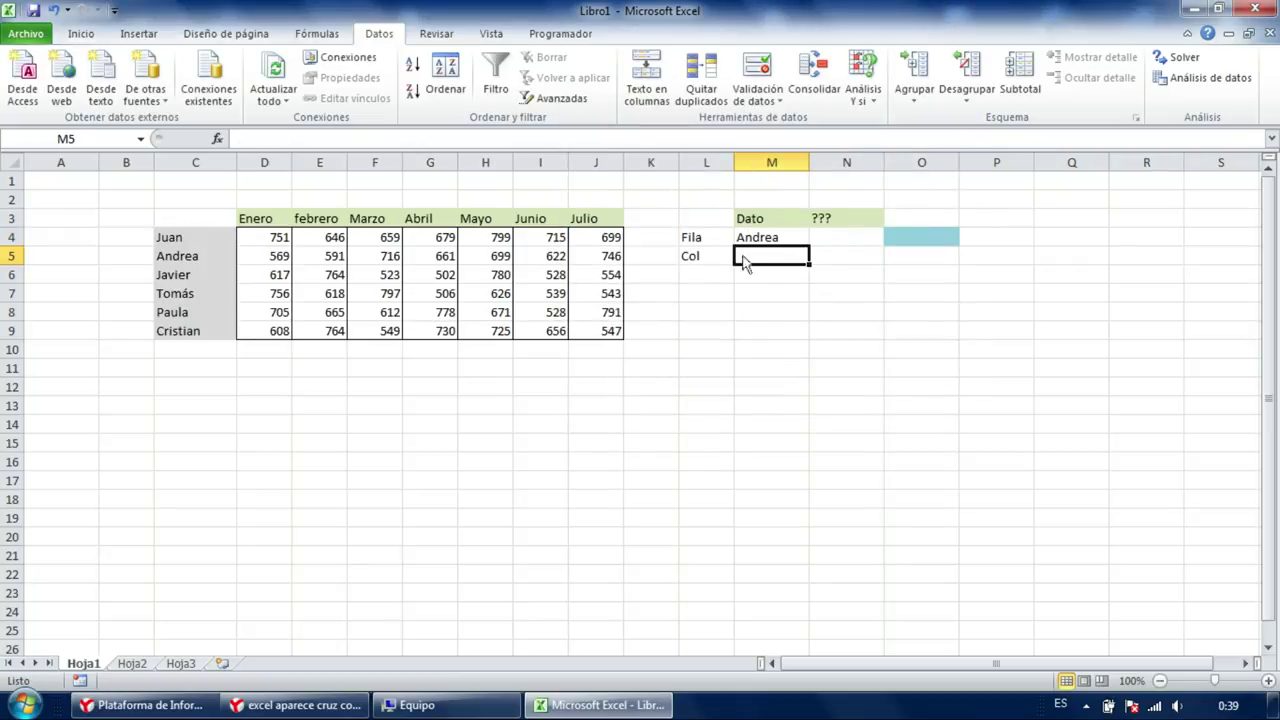
{"action": "left_click", "coordinate": [757, 68]}
{"action": "left_click", "coordinate": [650, 211]}
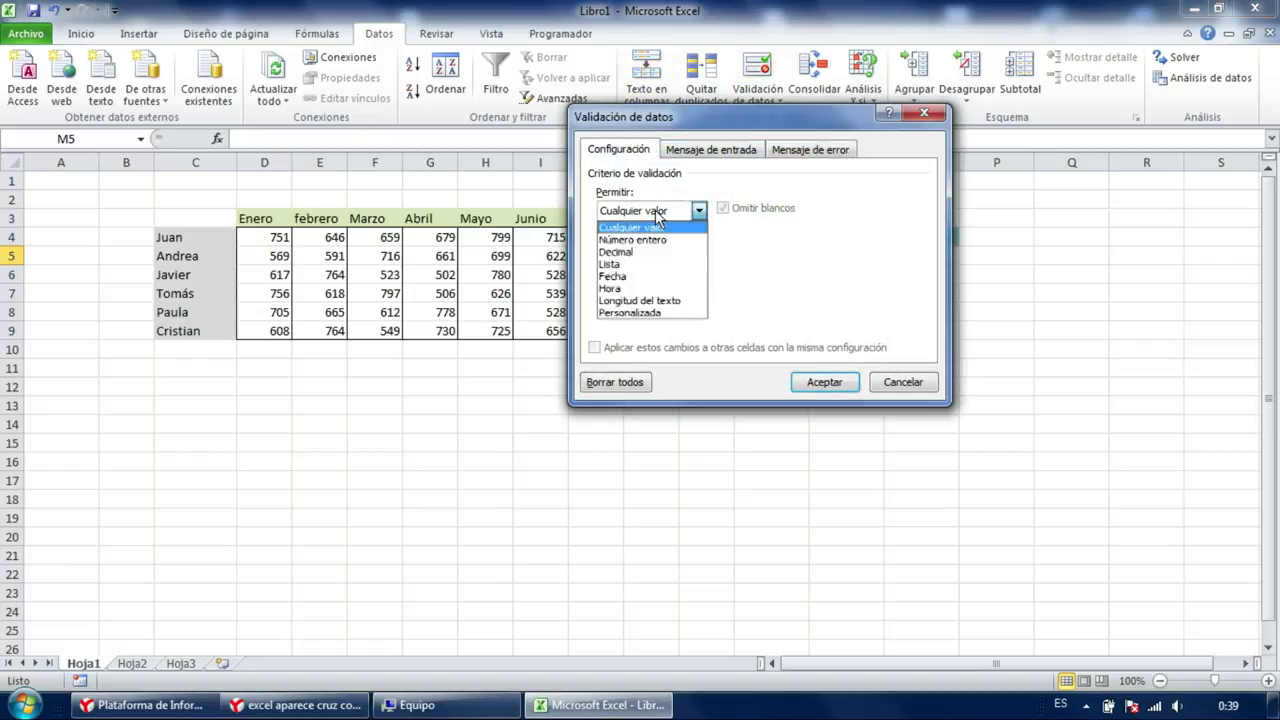
{"action": "left_click", "coordinate": [632, 270]}
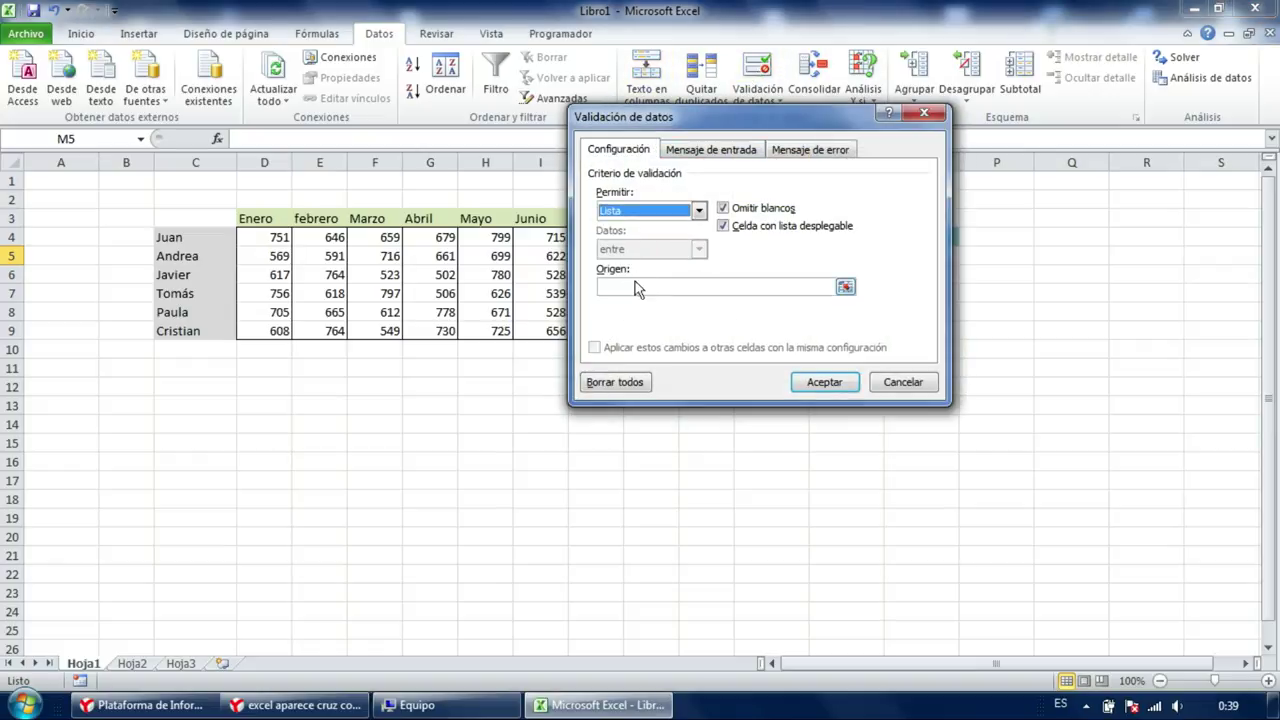
{"action": "left_click_drag", "start_coordinate": [265, 219], "coordinate": [612, 228]}
{"action": "left_click", "coordinate": [818, 382]}
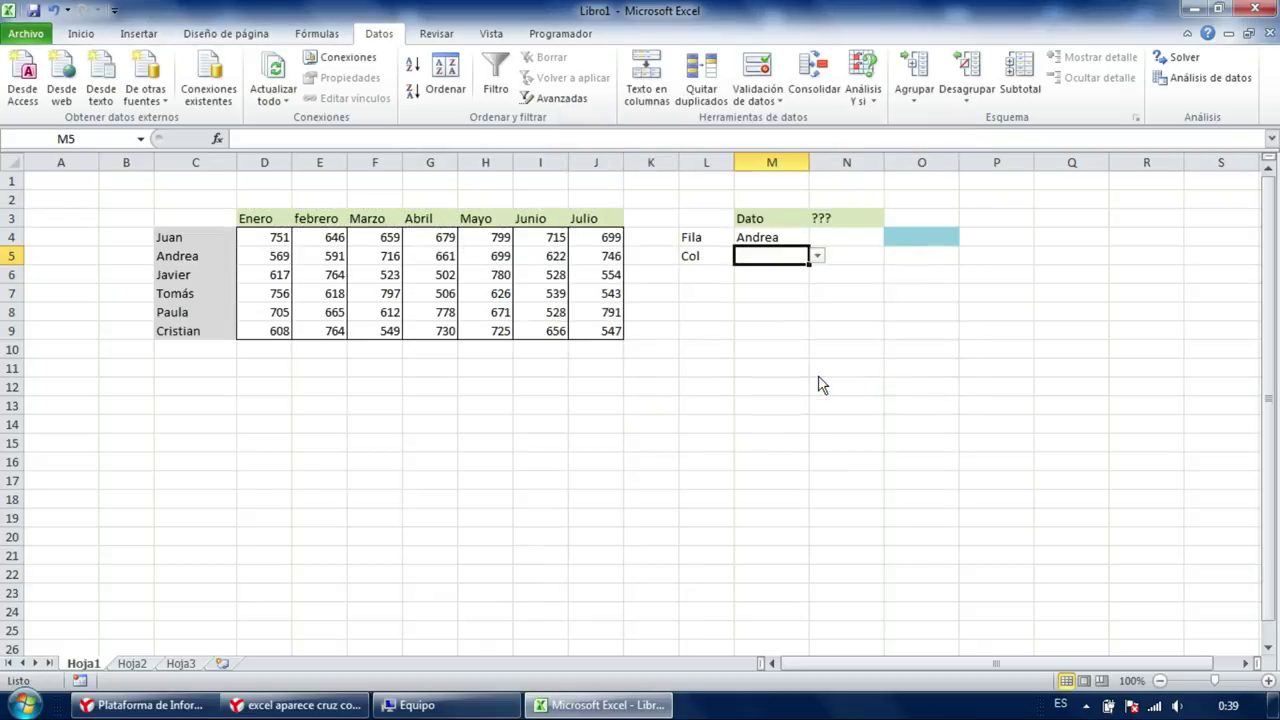
{"action": "left_click", "coordinate": [817, 257]}
{"action": "left_click", "coordinate": [778, 309]}
Change M5's month from Abril to Mayo.
{"action": "left_click", "coordinate": [822, 312]}
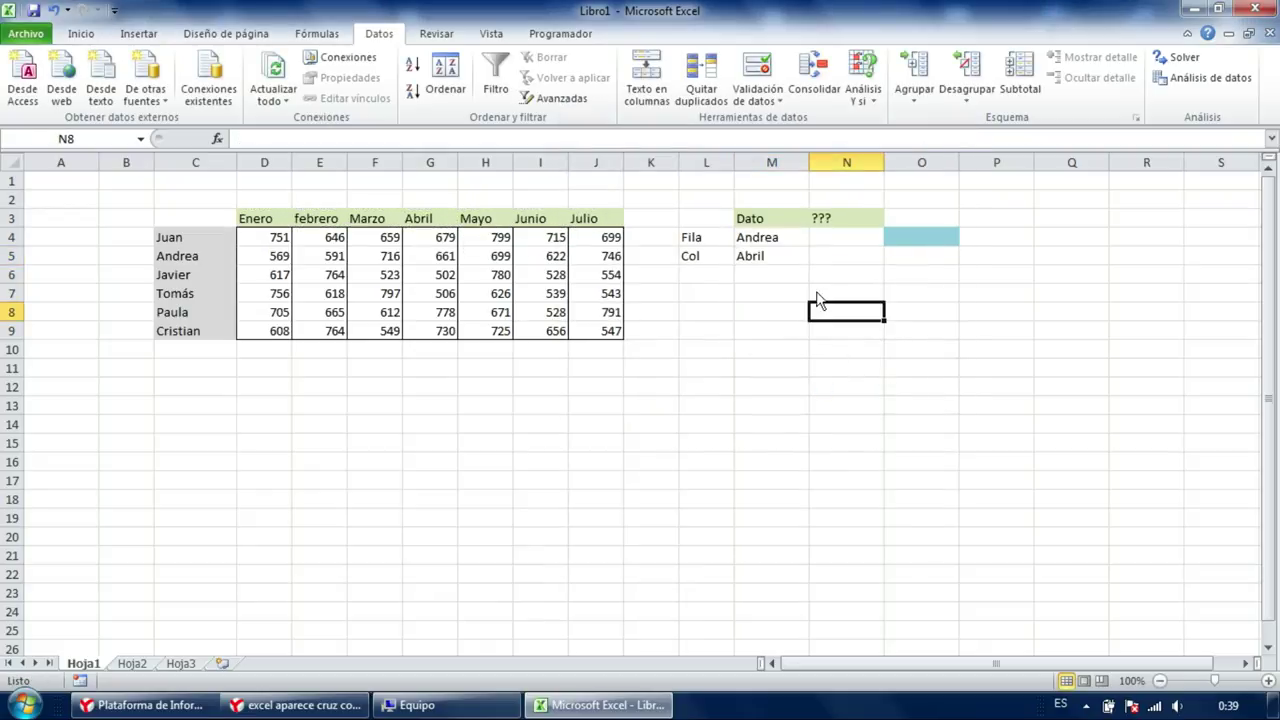
{"action": "left_click", "coordinate": [784, 260]}
{"action": "left_click", "coordinate": [817, 257]}
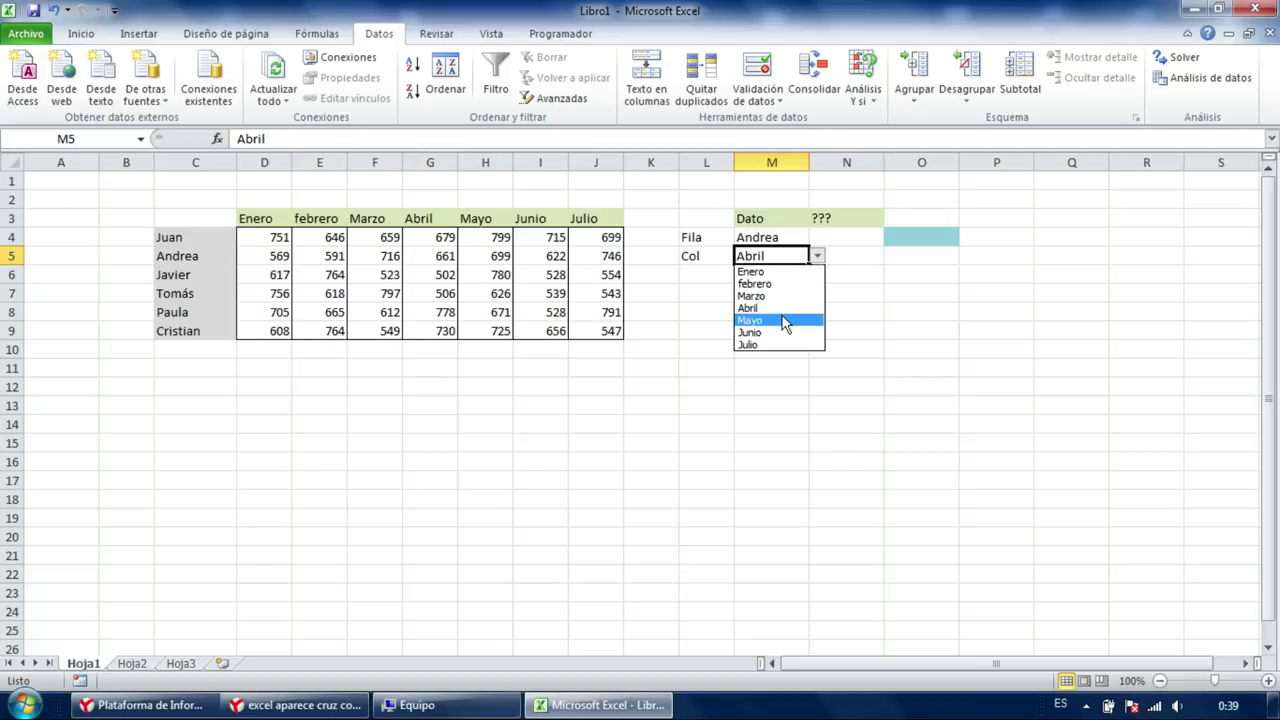
{"action": "left_click", "coordinate": [786, 320]}
{"action": "left_click", "coordinate": [823, 289]}
{"action": "left_click", "coordinate": [782, 243]}
Trace Andrea's row and the Mayo column to their intersecting value 699 in H5.
{"action": "left_click", "coordinate": [777, 257]}
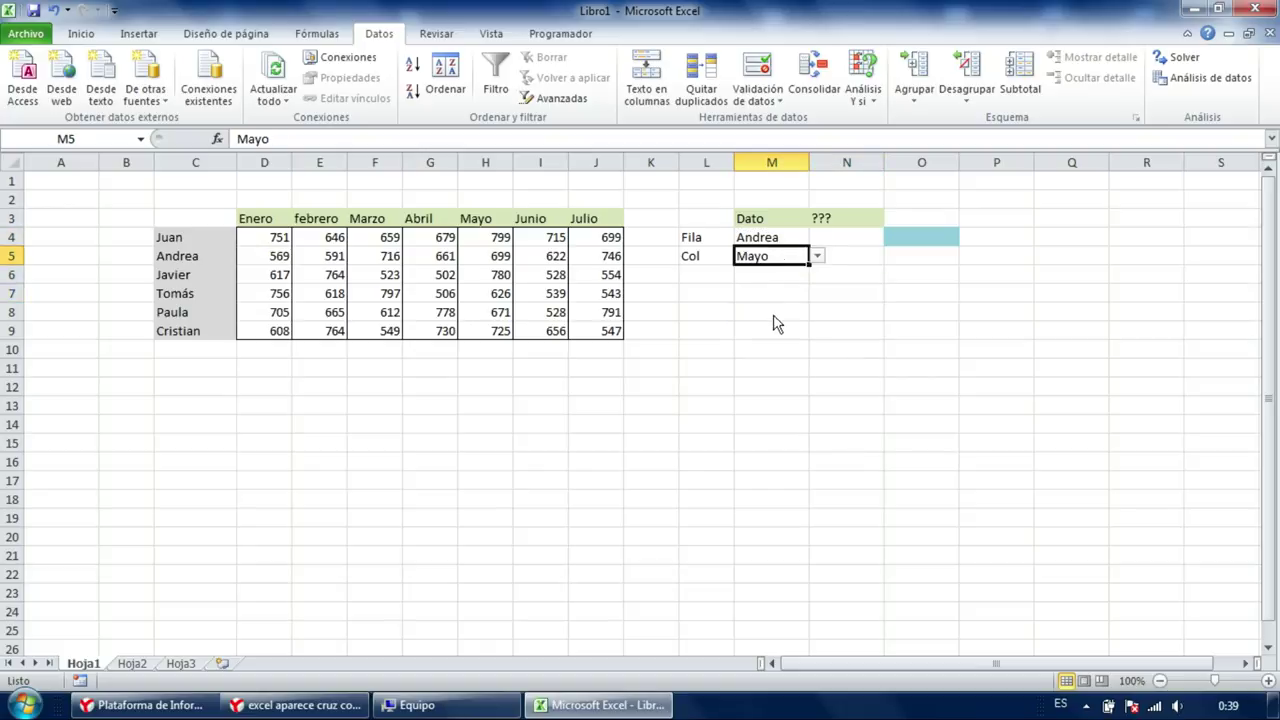
{"action": "left_click", "coordinate": [777, 316]}
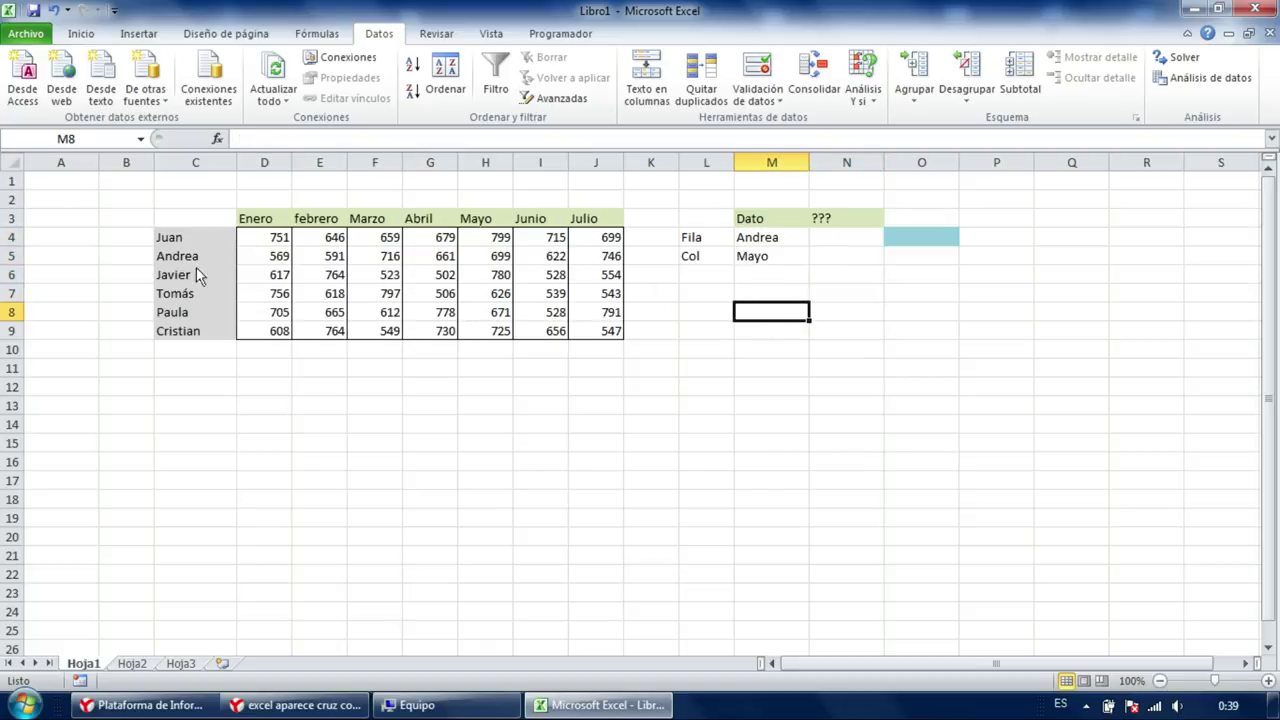
{"action": "left_click_drag", "start_coordinate": [190, 258], "coordinate": [568, 268]}
{"action": "left_click_drag", "start_coordinate": [476, 220], "coordinate": [503, 292]}
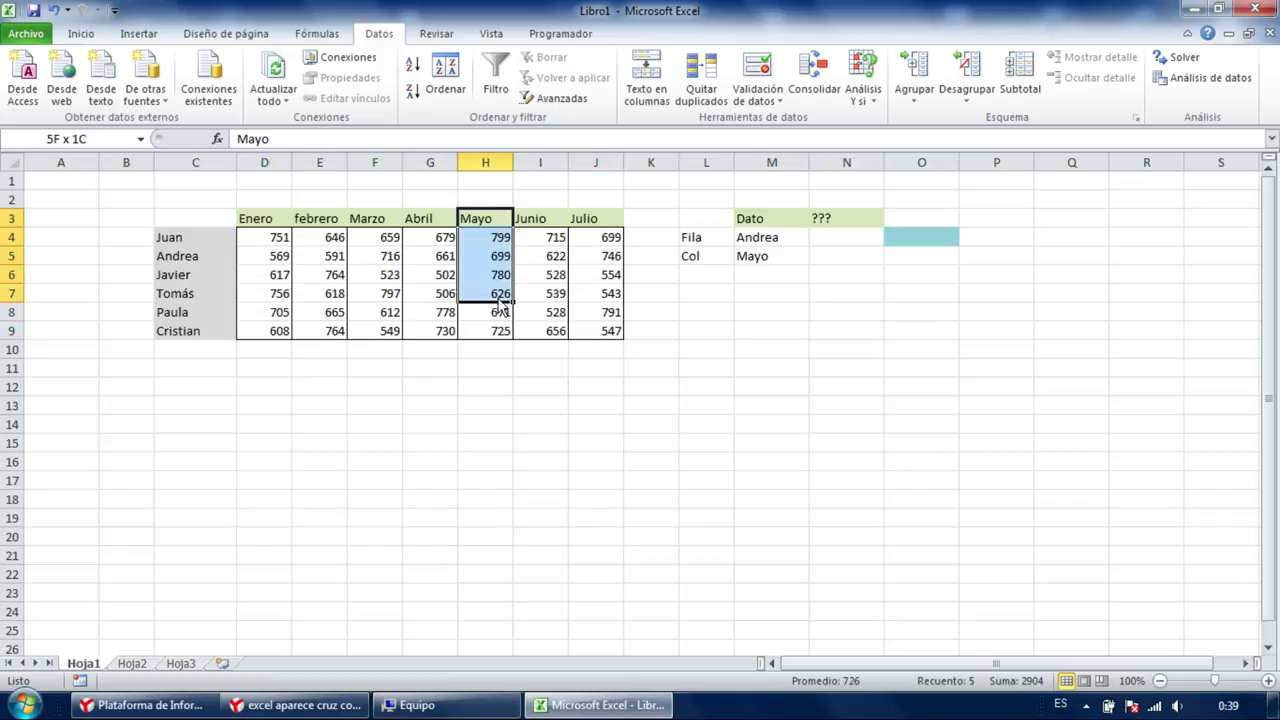
{"action": "left_click", "coordinate": [500, 262]}
Give H5's value 699 a grey fill.
{"action": "left_click", "coordinate": [139, 33]}
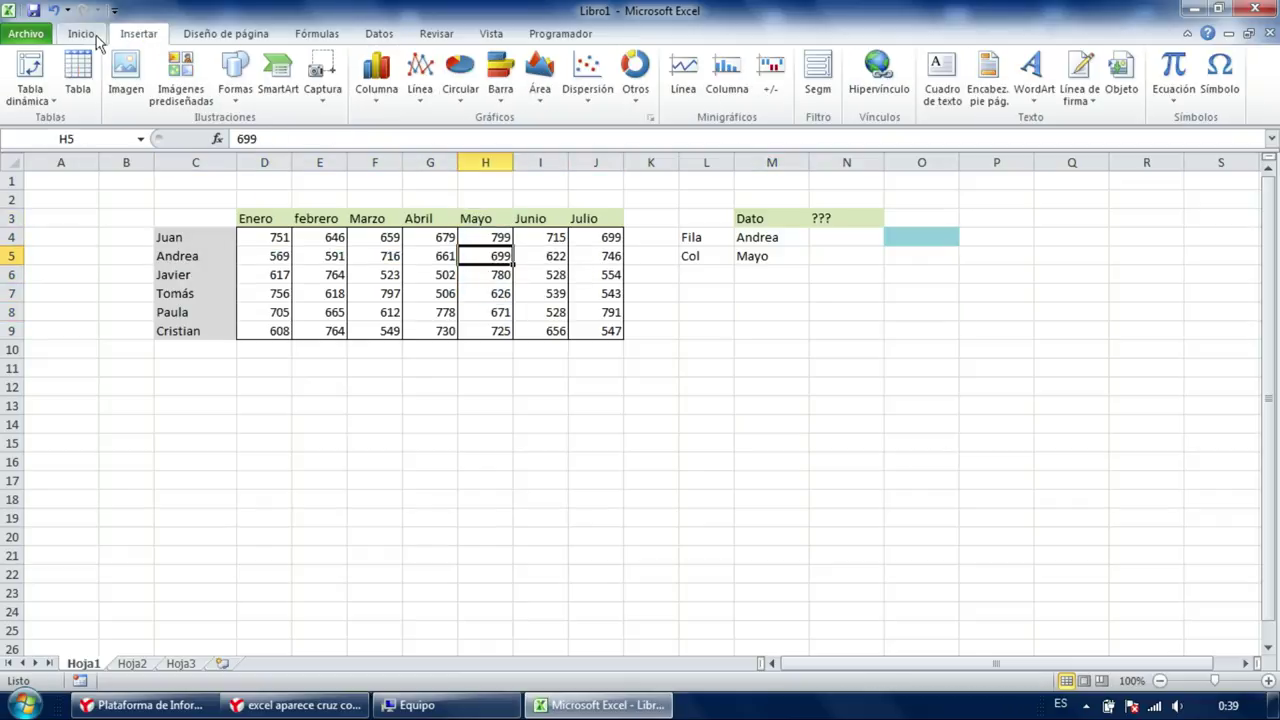
{"action": "left_click", "coordinate": [85, 33]}
{"action": "left_click", "coordinate": [297, 92]}
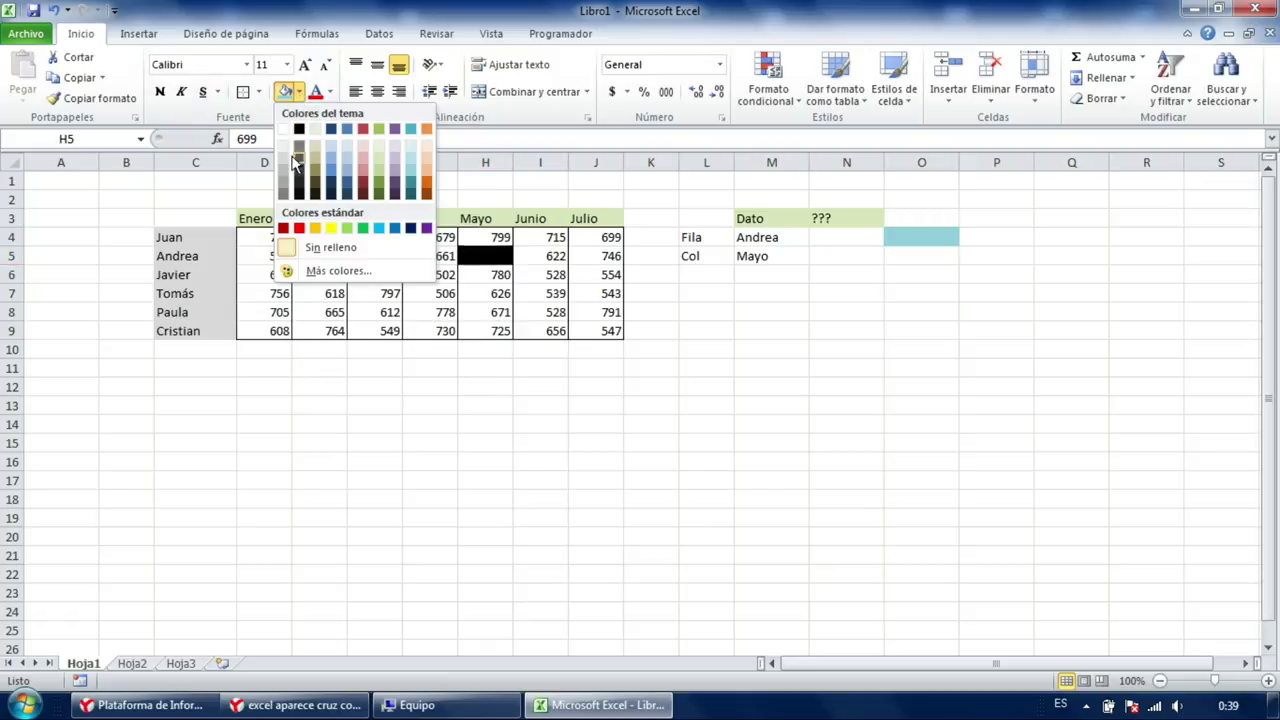
{"action": "left_click", "coordinate": [648, 328]}
{"action": "left_click", "coordinate": [647, 319]}
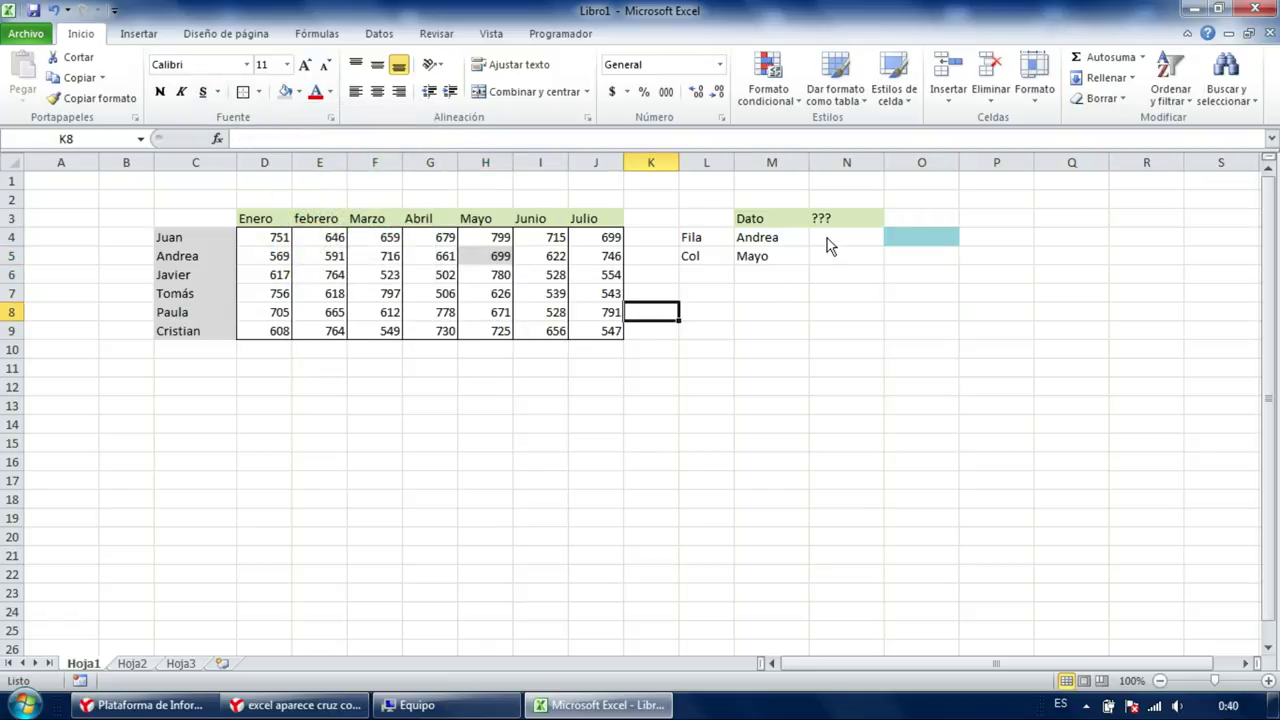
Point out that Andrea is the second name in the table, highlighting her row.
{"action": "left_click", "coordinate": [835, 236]}
{"action": "left_click", "coordinate": [697, 243]}
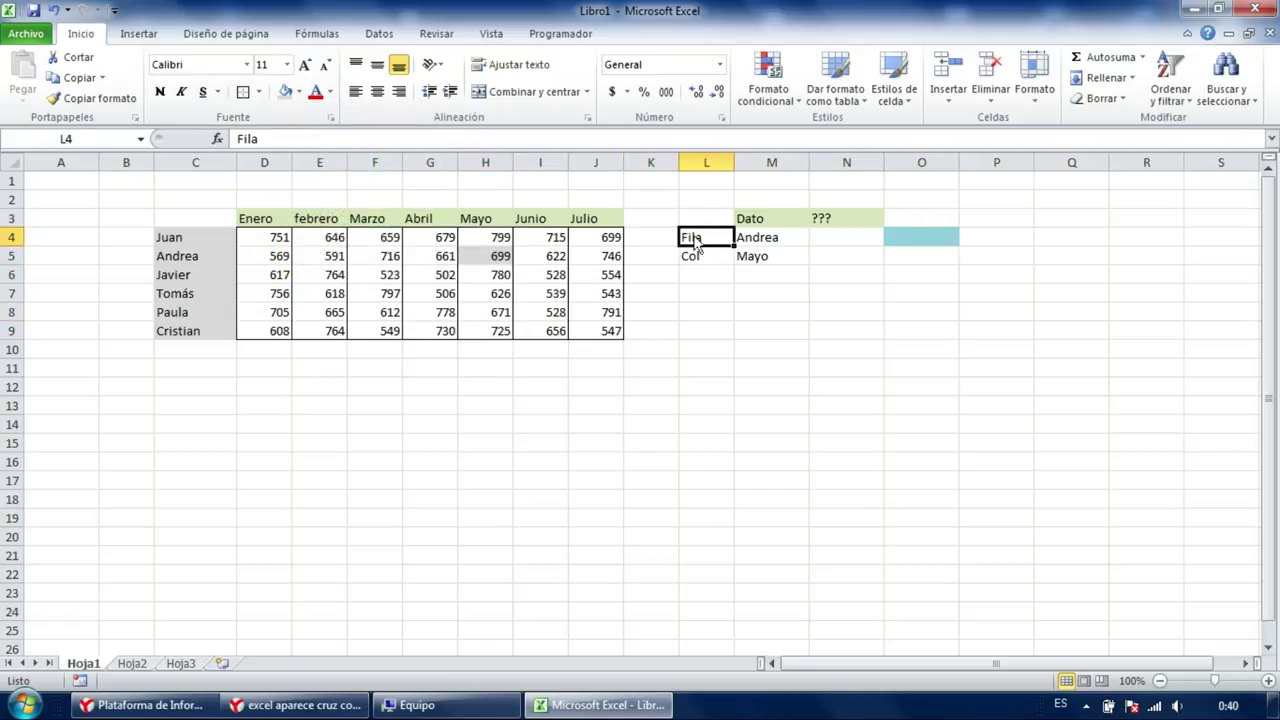
{"action": "left_click", "coordinate": [785, 245]}
{"action": "left_click", "coordinate": [190, 238]}
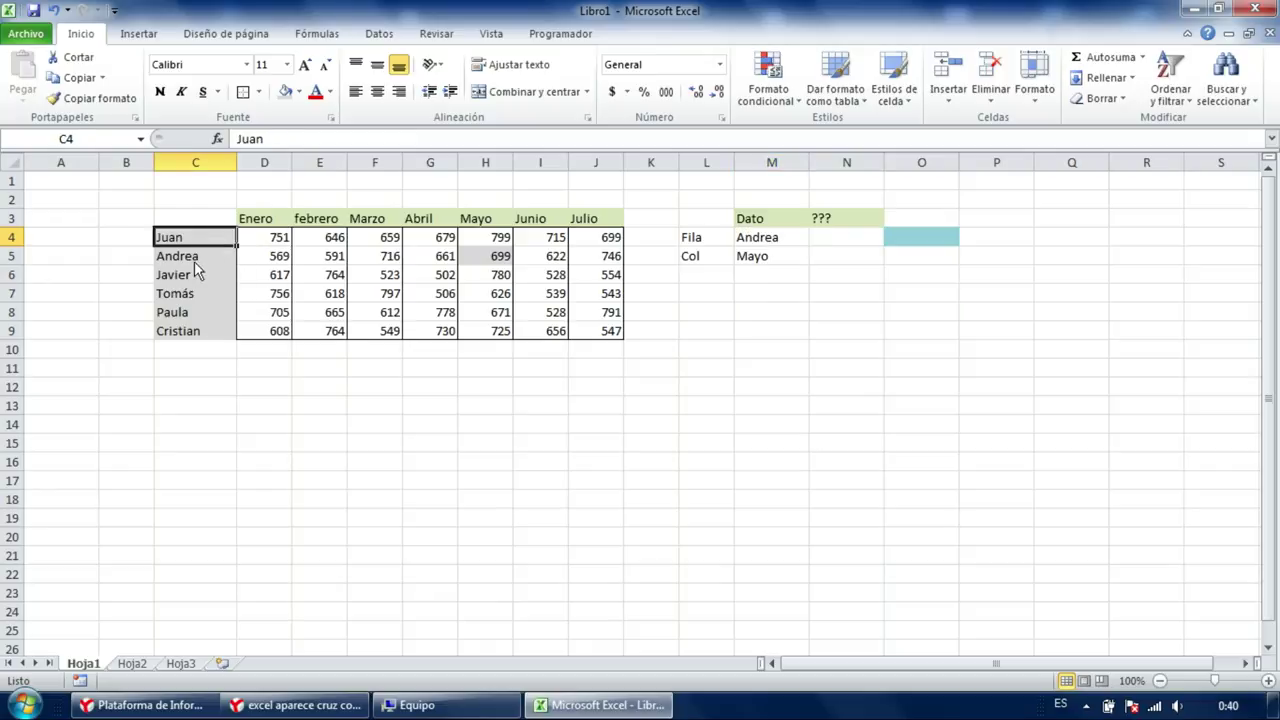
{"action": "left_click", "coordinate": [168, 262]}
{"action": "left_click", "coordinate": [270, 258]}
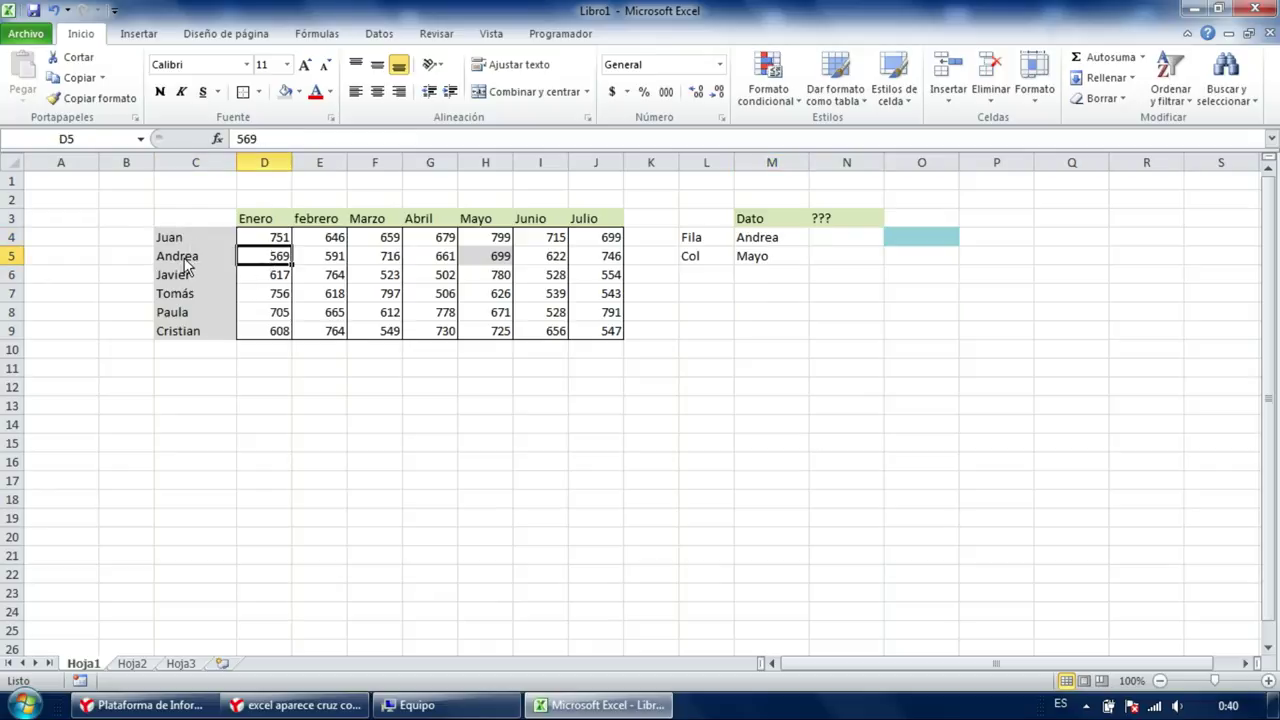
{"action": "left_click_drag", "start_coordinate": [187, 265], "coordinate": [603, 262]}
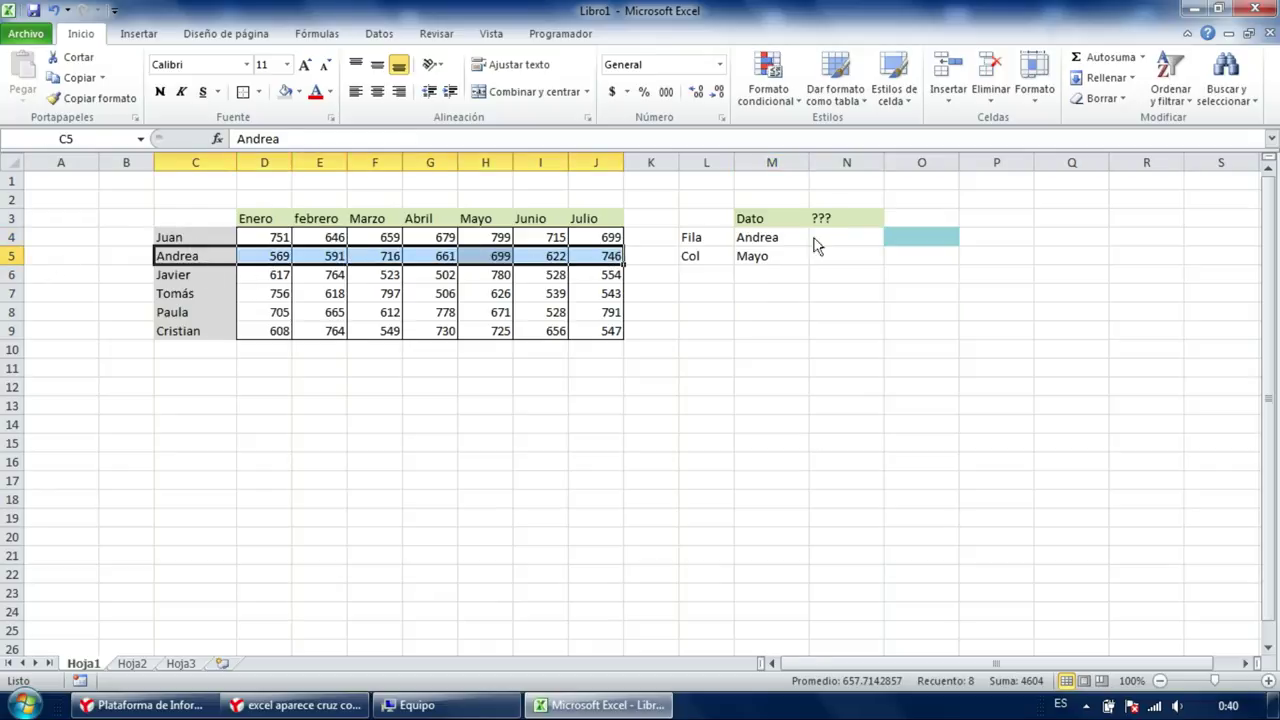
Enter 2 in N4 as Andrea's row position.
{"action": "left_click", "coordinate": [838, 247]}
{"action": "type", "text": "2"}
{"action": "left_click", "coordinate": [840, 313]}
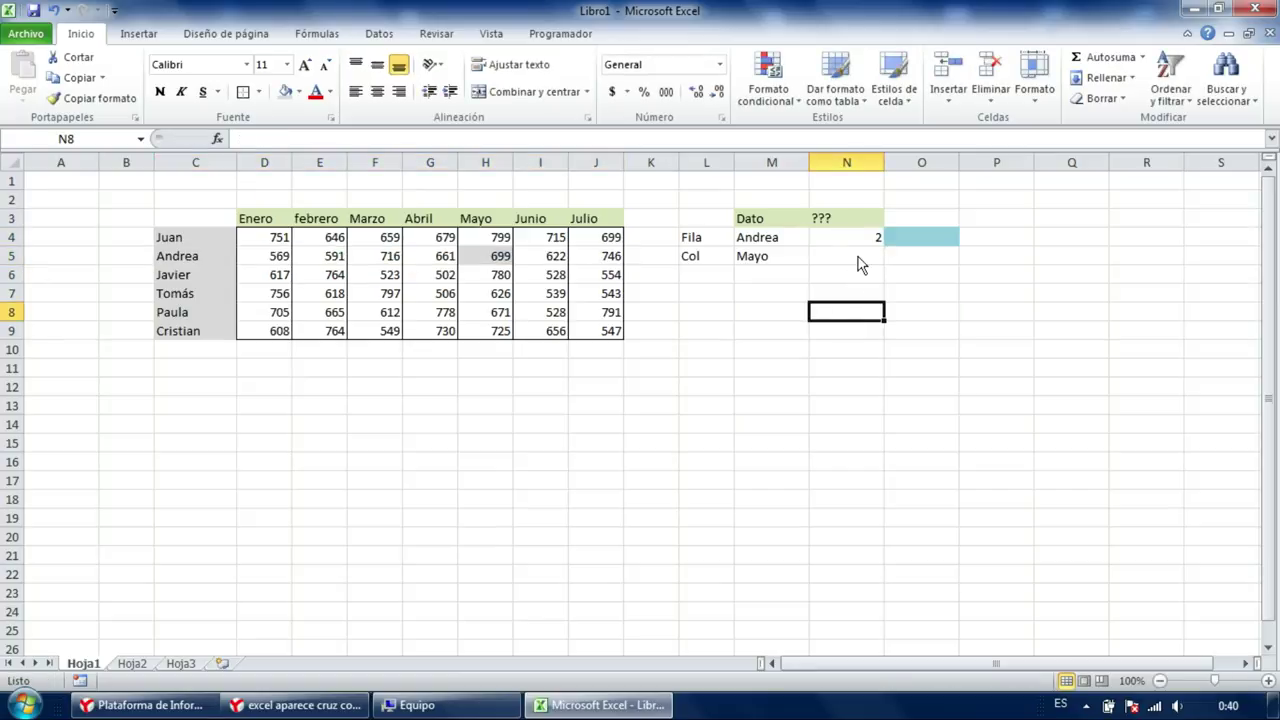
{"action": "left_click", "coordinate": [909, 166]}
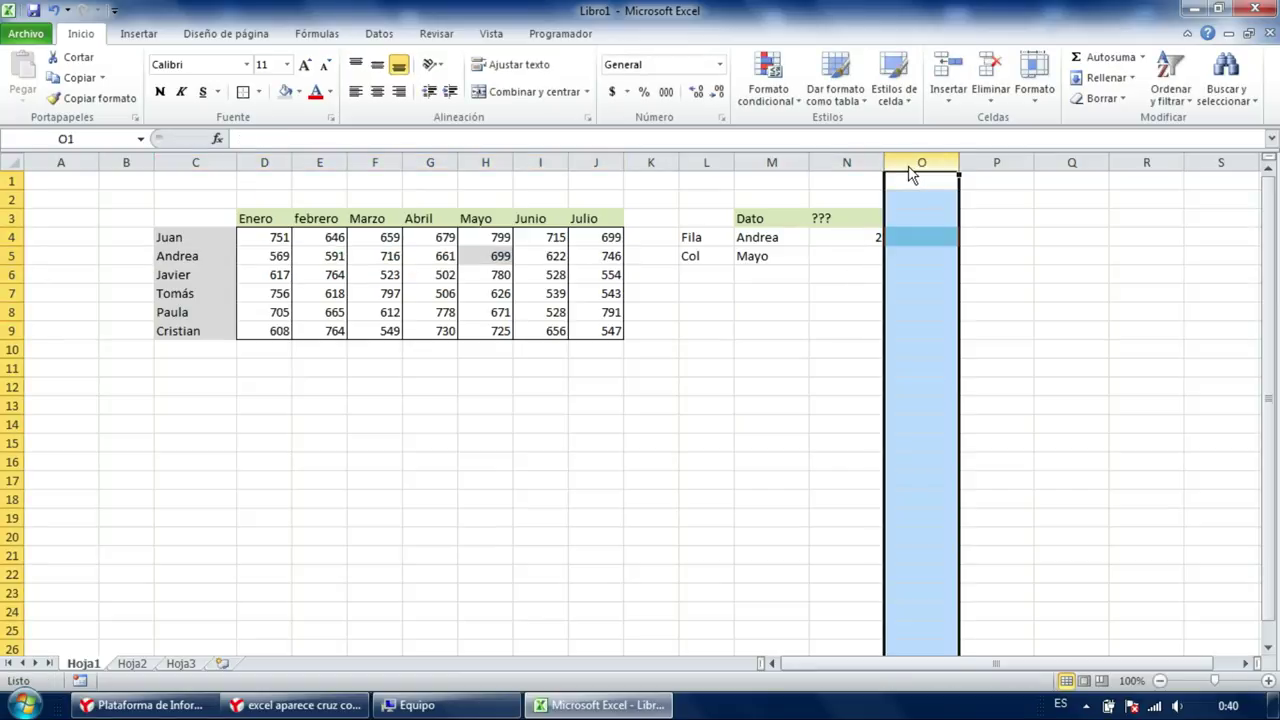
{"action": "left_click", "coordinate": [869, 256]}
{"action": "left_click", "coordinate": [1066, 237]}
{"action": "left_click", "coordinate": [1063, 225]}
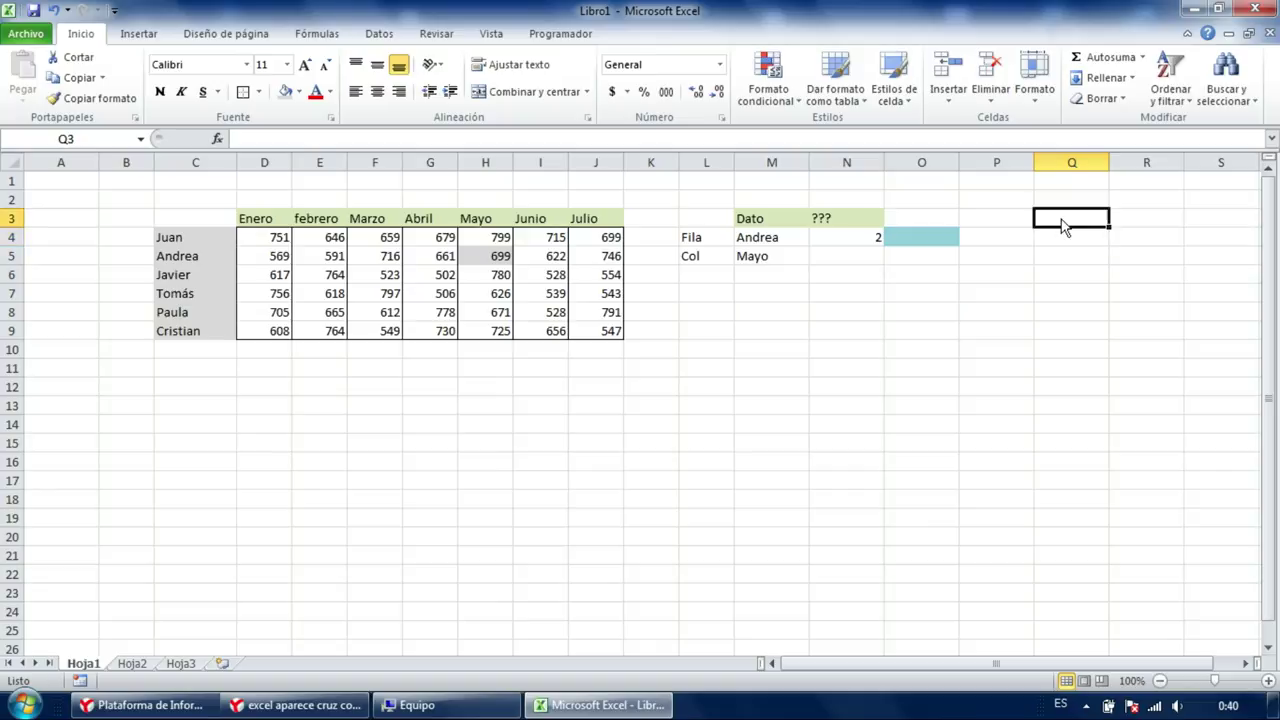
Write the note BUSCAR in Q3 with 3 beneath it in Q4.
{"action": "type", "text": "BUSCAR"}
{"action": "key", "text": "Return"}
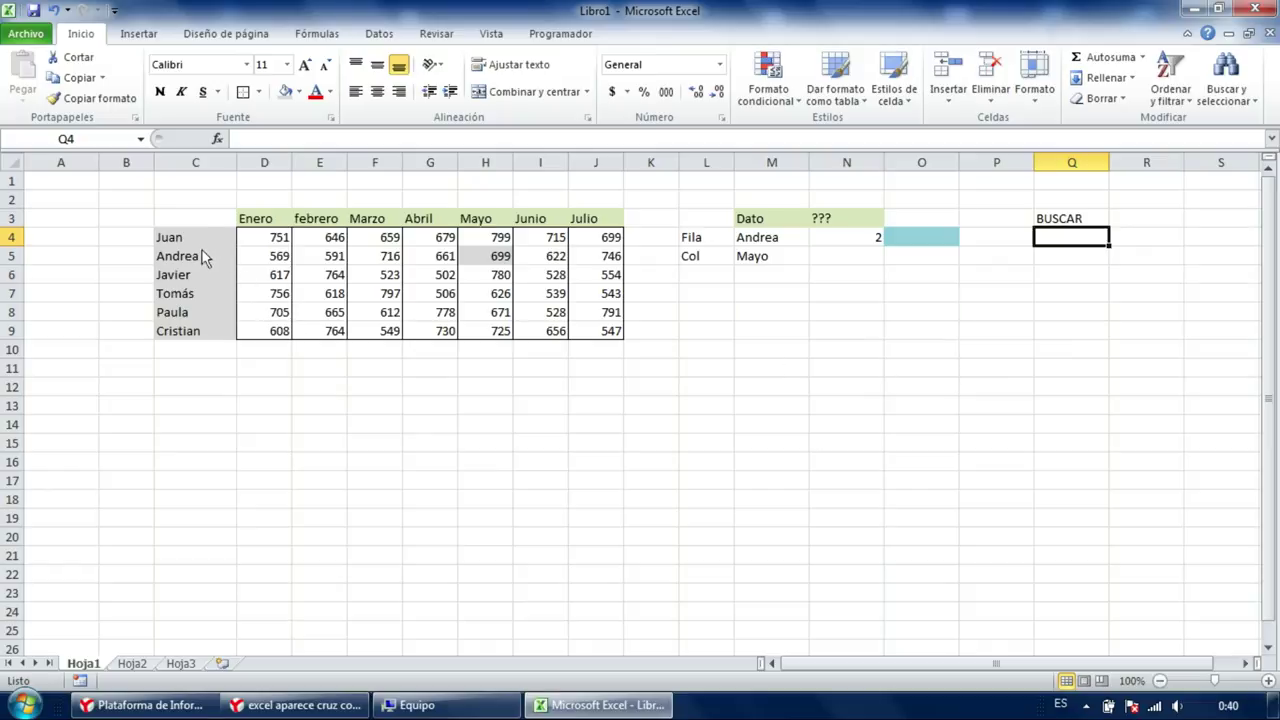
{"action": "type", "text": "3"}
{"action": "left_click", "coordinate": [375, 387]}
{"action": "left_click", "coordinate": [1050, 238]}
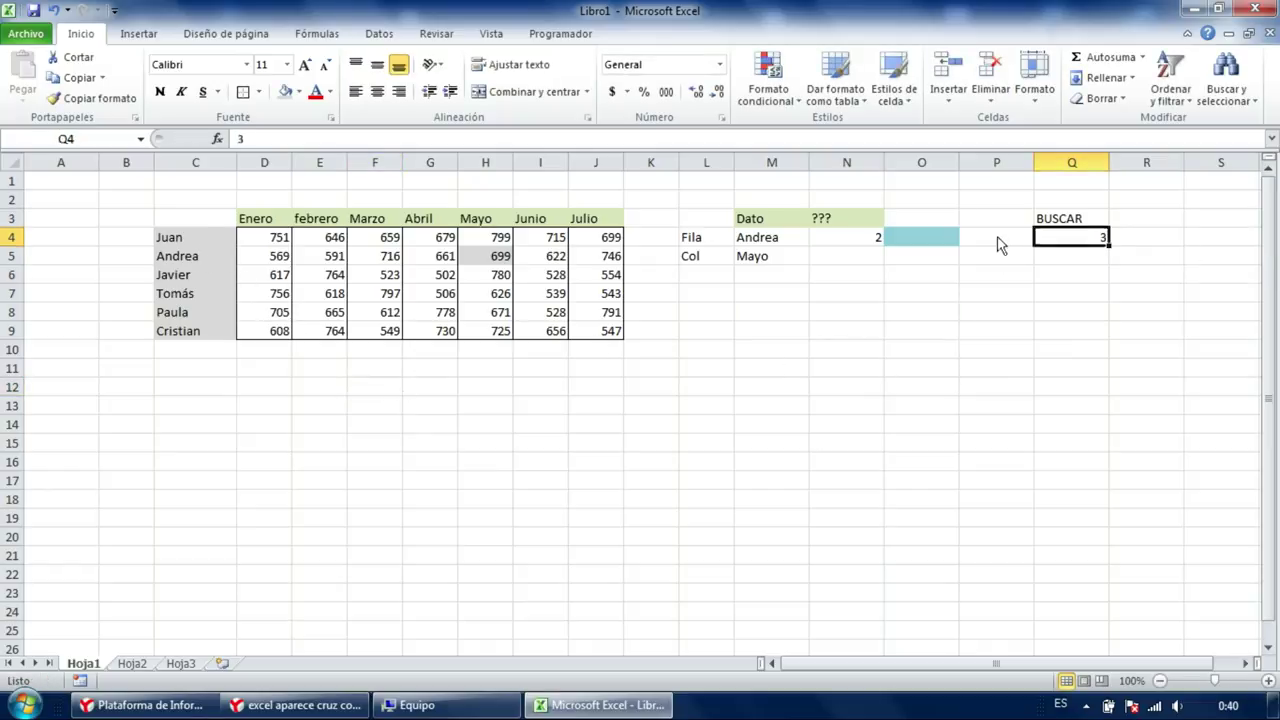
Point out Andrea, the row of month headers and the chosen month Mayo.
{"action": "left_click", "coordinate": [190, 226]}
{"action": "left_click", "coordinate": [185, 256]}
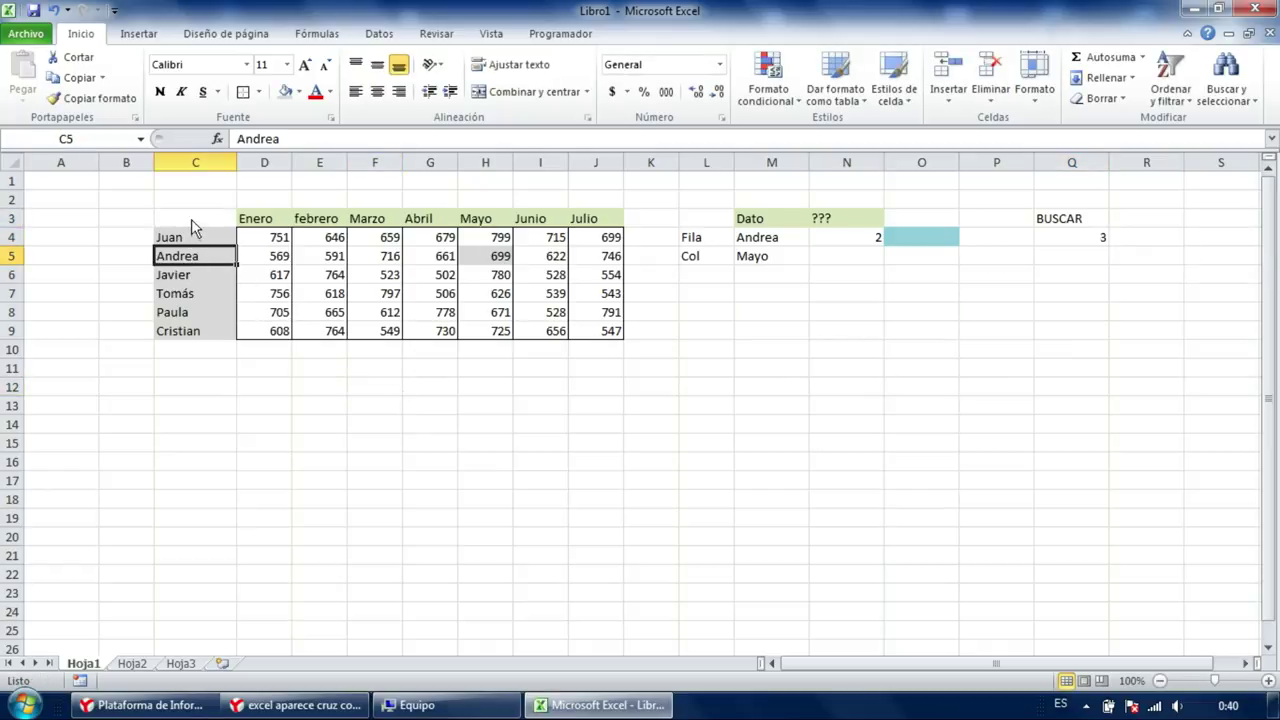
{"action": "left_click_drag", "start_coordinate": [192, 220], "coordinate": [612, 226]}
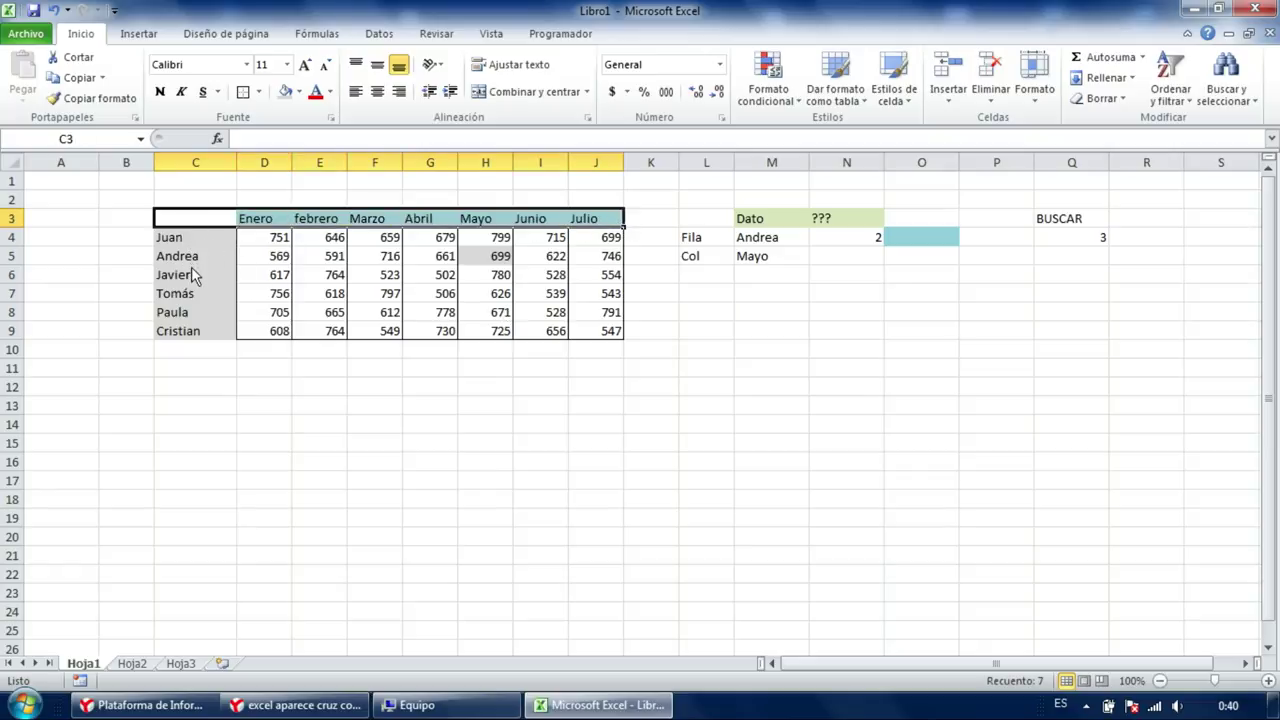
{"action": "left_click", "coordinate": [1046, 301]}
{"action": "left_click", "coordinate": [806, 314]}
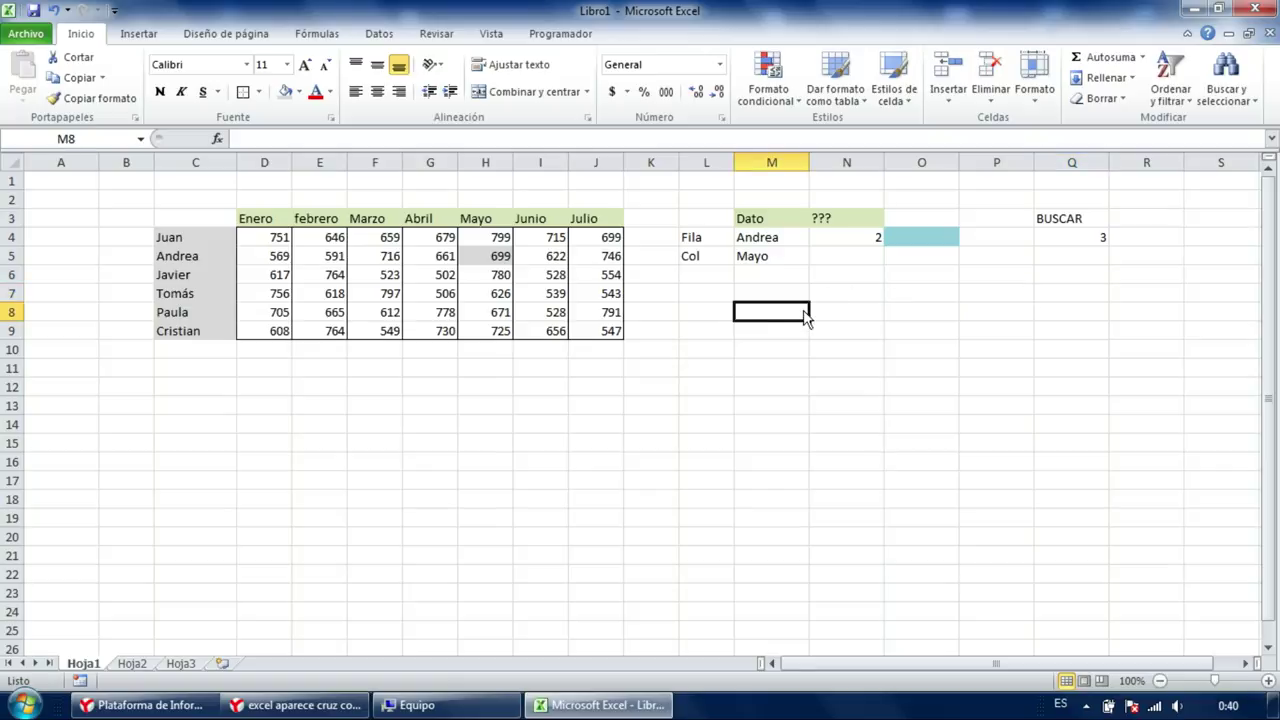
{"action": "left_click", "coordinate": [779, 259]}
Enter 5 in N5 as Mayo's column number.
{"action": "left_click", "coordinate": [855, 261]}
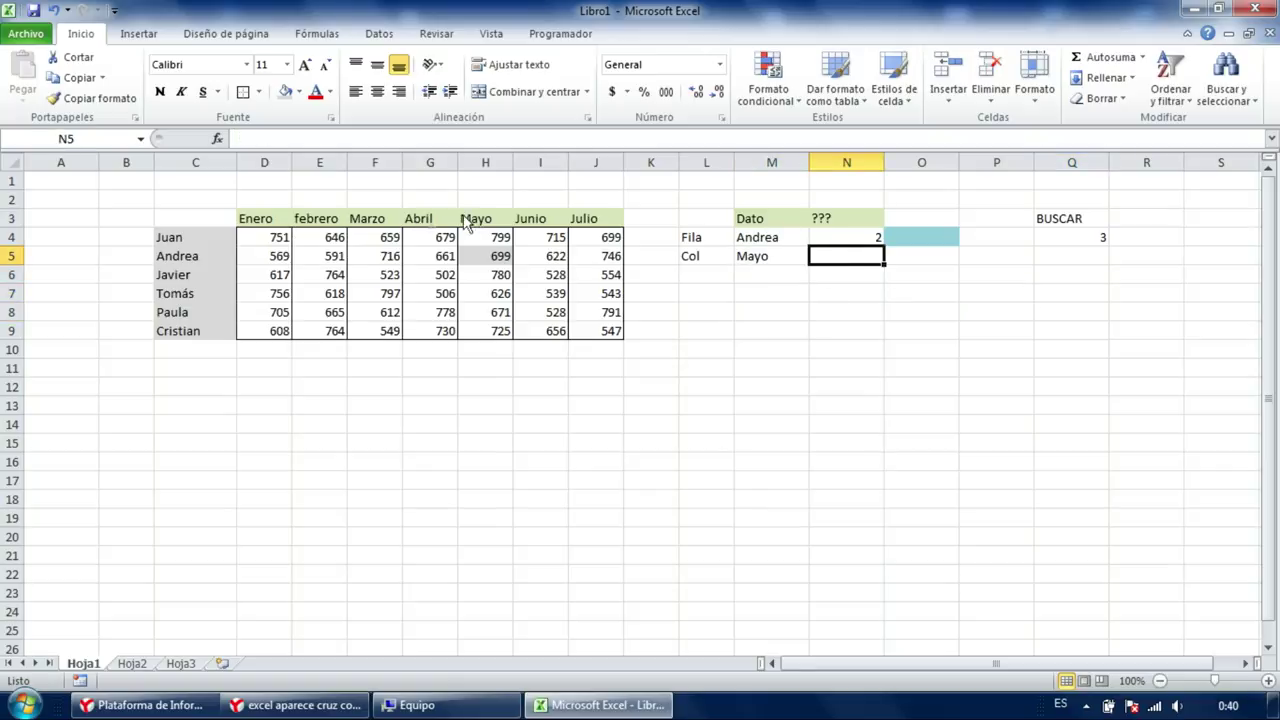
{"action": "left_click", "coordinate": [470, 222]}
{"action": "left_click", "coordinate": [849, 257]}
{"action": "type", "text": "5"}
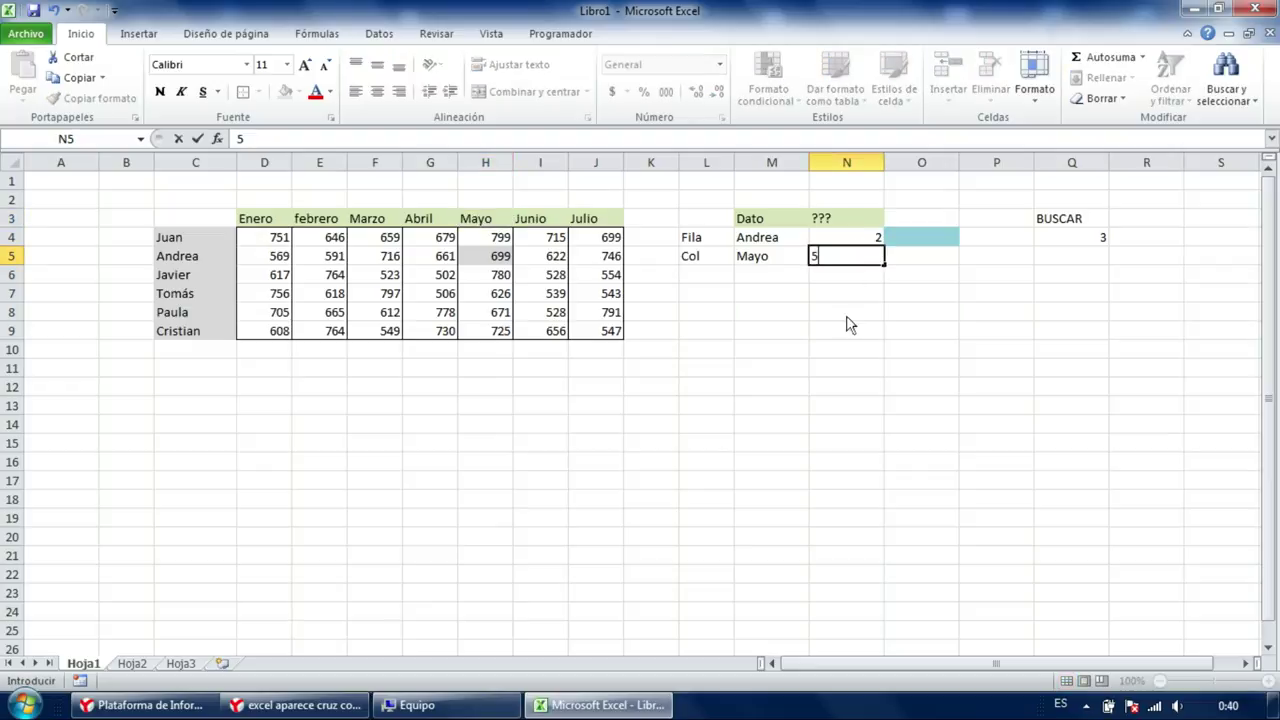
{"action": "key", "text": "Return"}
{"action": "left_click", "coordinate": [856, 263]}
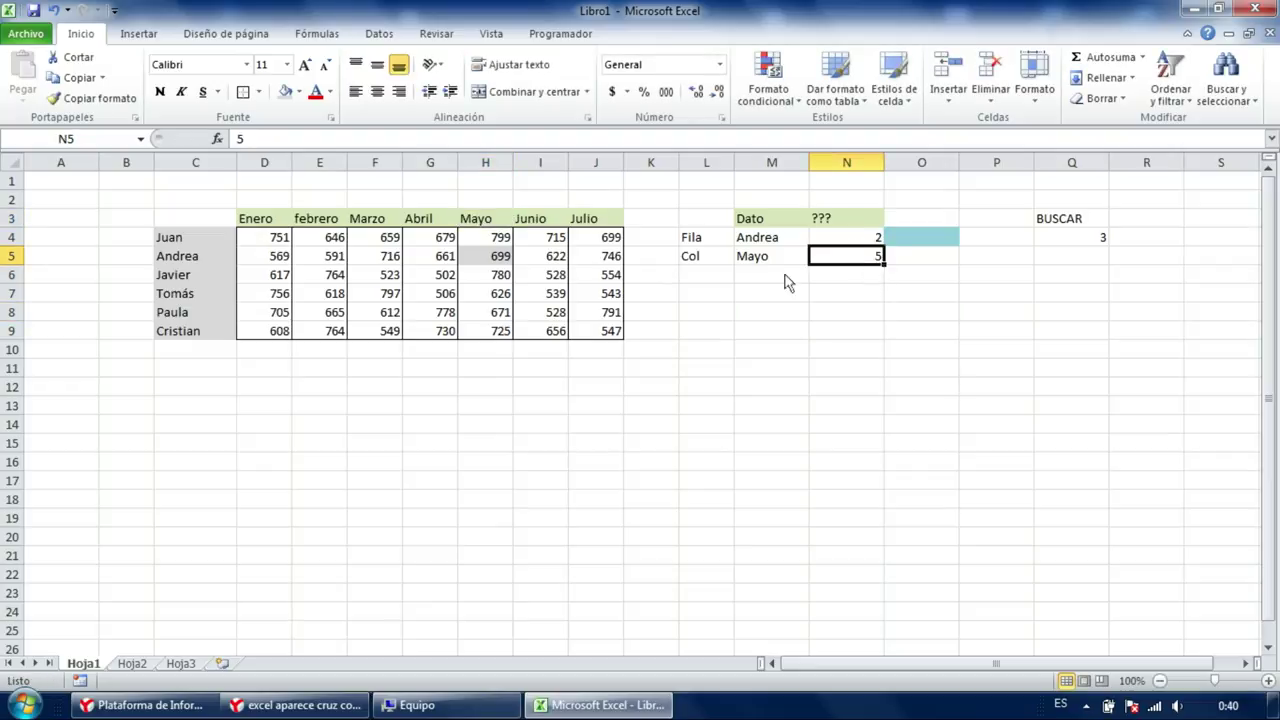
Highlight the column of names and the whole names-by-month table.
{"action": "mouse_move", "coordinate": [205, 222]}
{"action": "left_mouse_down"}
{"action": "mouse_move", "coordinate": [217, 343]}
{"action": "mouse_move", "coordinate": [215, 318]}
{"action": "left_mouse_up"}
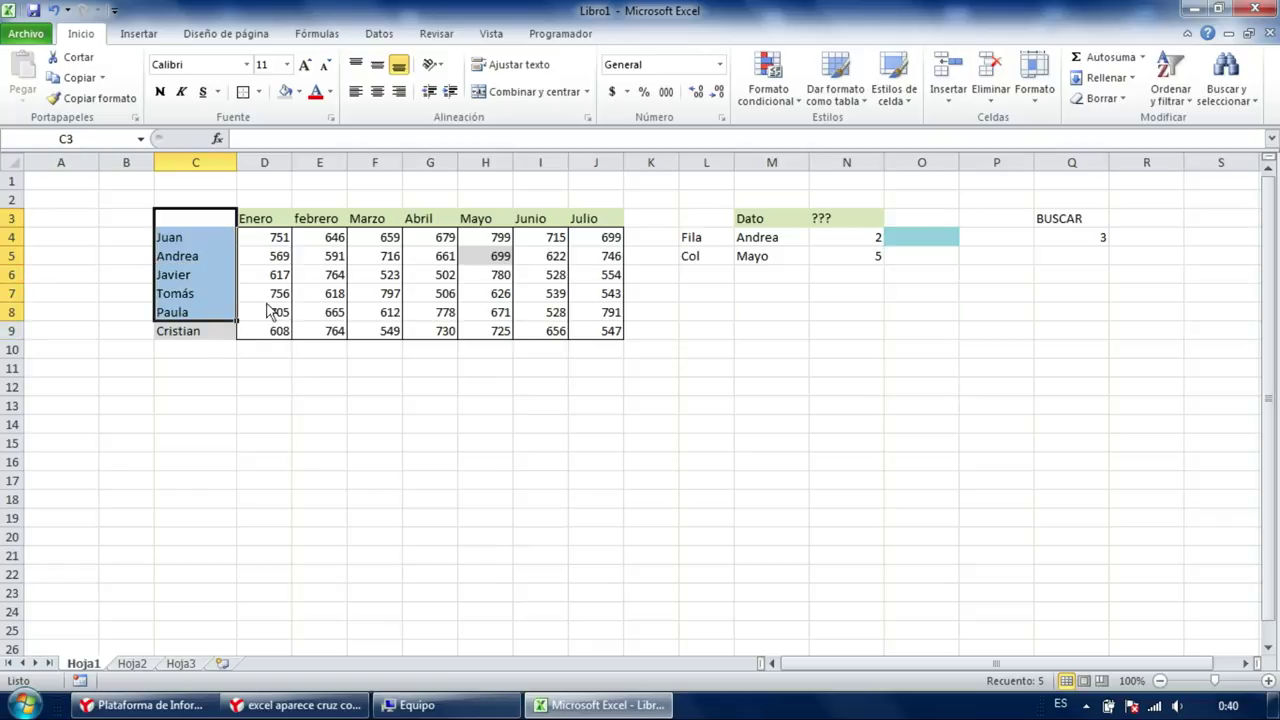
{"action": "left_click", "coordinate": [252, 293]}
{"action": "left_click_drag", "start_coordinate": [208, 224], "coordinate": [218, 338]}
{"action": "left_click", "coordinate": [262, 295]}
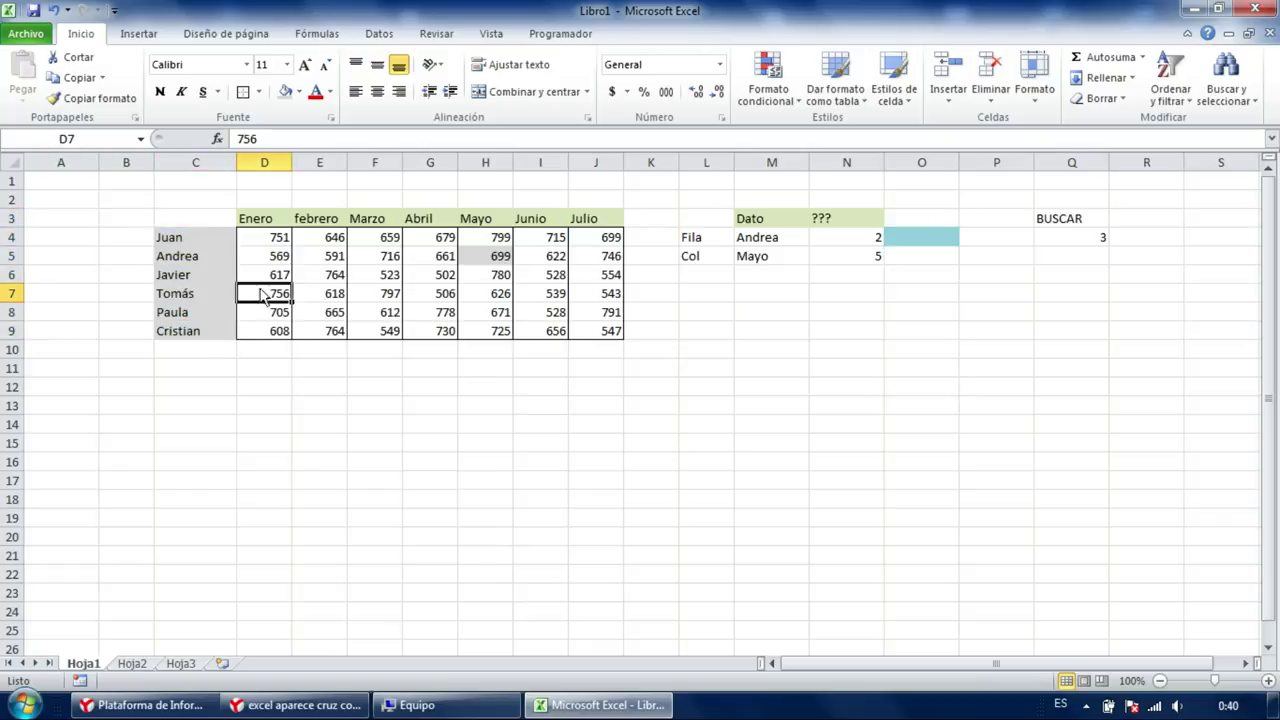
{"action": "mouse_move", "coordinate": [210, 224]}
{"action": "left_mouse_down"}
{"action": "mouse_move", "coordinate": [385, 343]}
{"action": "mouse_move", "coordinate": [618, 340]}
{"action": "left_mouse_up"}
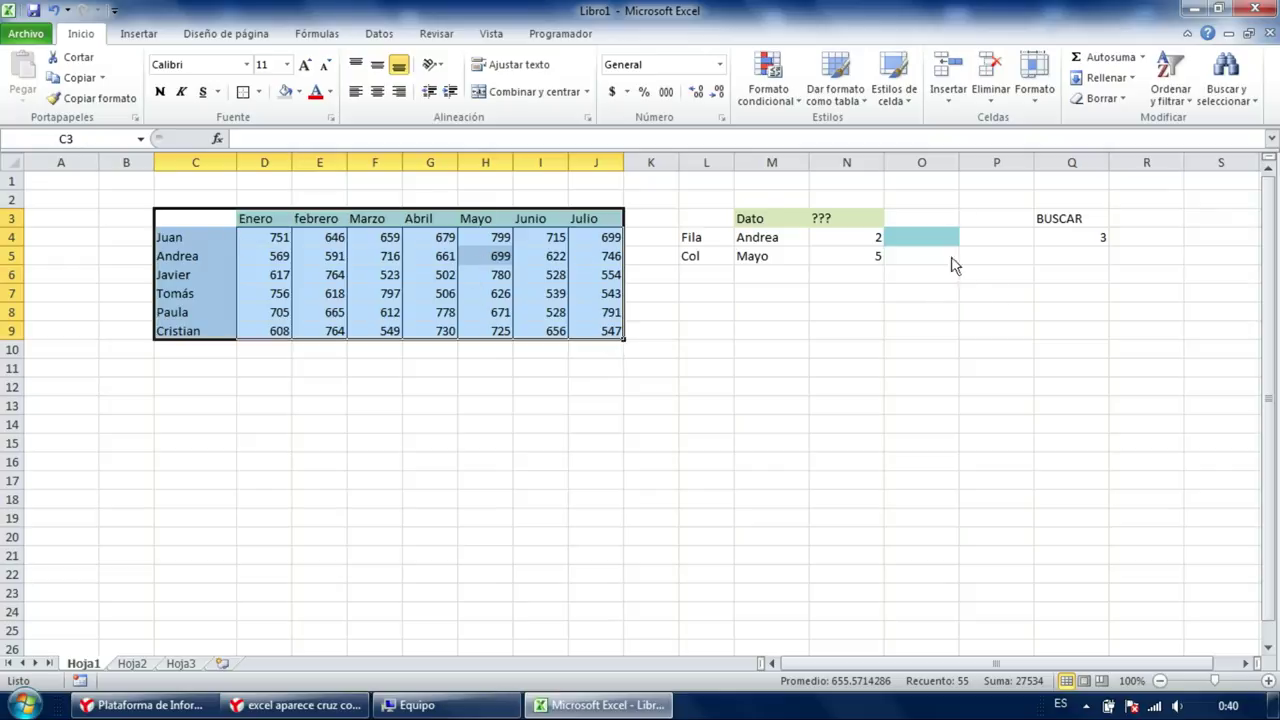
Enter 6 in Q5 and move to the result cell O4.
{"action": "left_click", "coordinate": [1058, 256]}
{"action": "type", "text": "6"}
{"action": "key", "text": "Return"}
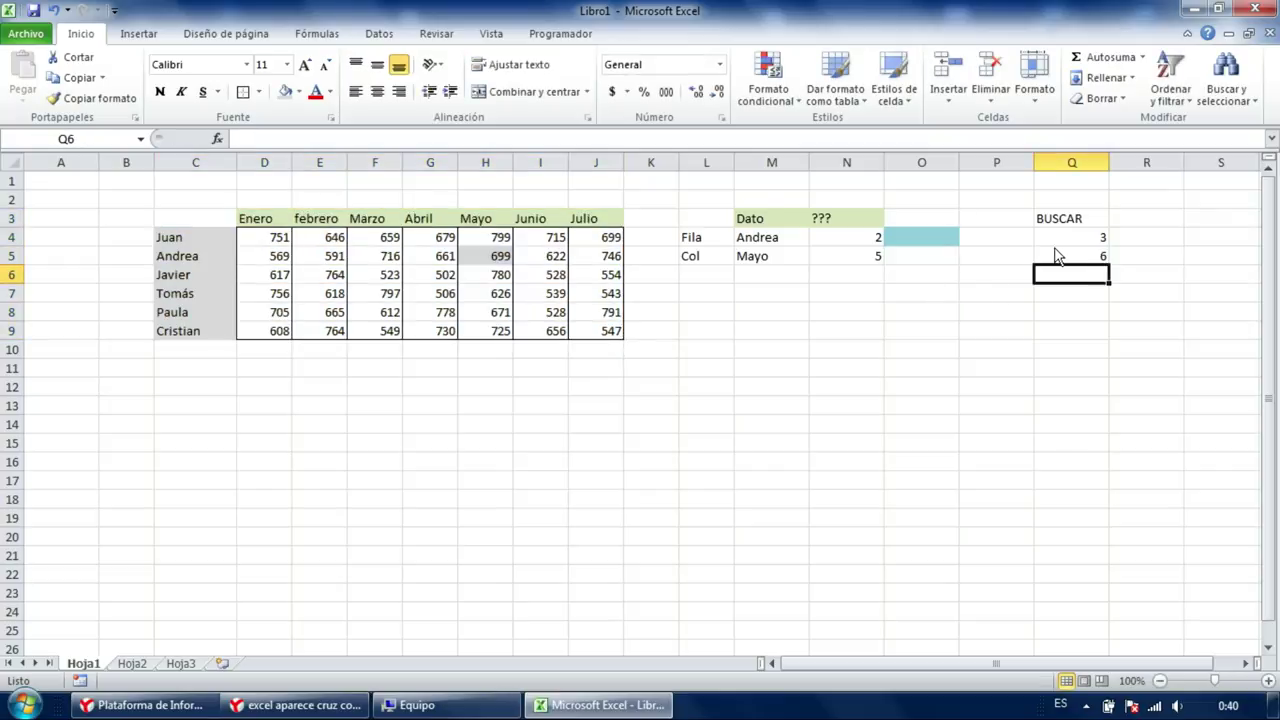
{"action": "key", "text": "Up"}
{"action": "key", "text": "Up"}
{"action": "key", "text": "Left"}
{"action": "key", "text": "Left"}
{"action": "key", "text": "Left"}
{"action": "key", "text": "Right"}
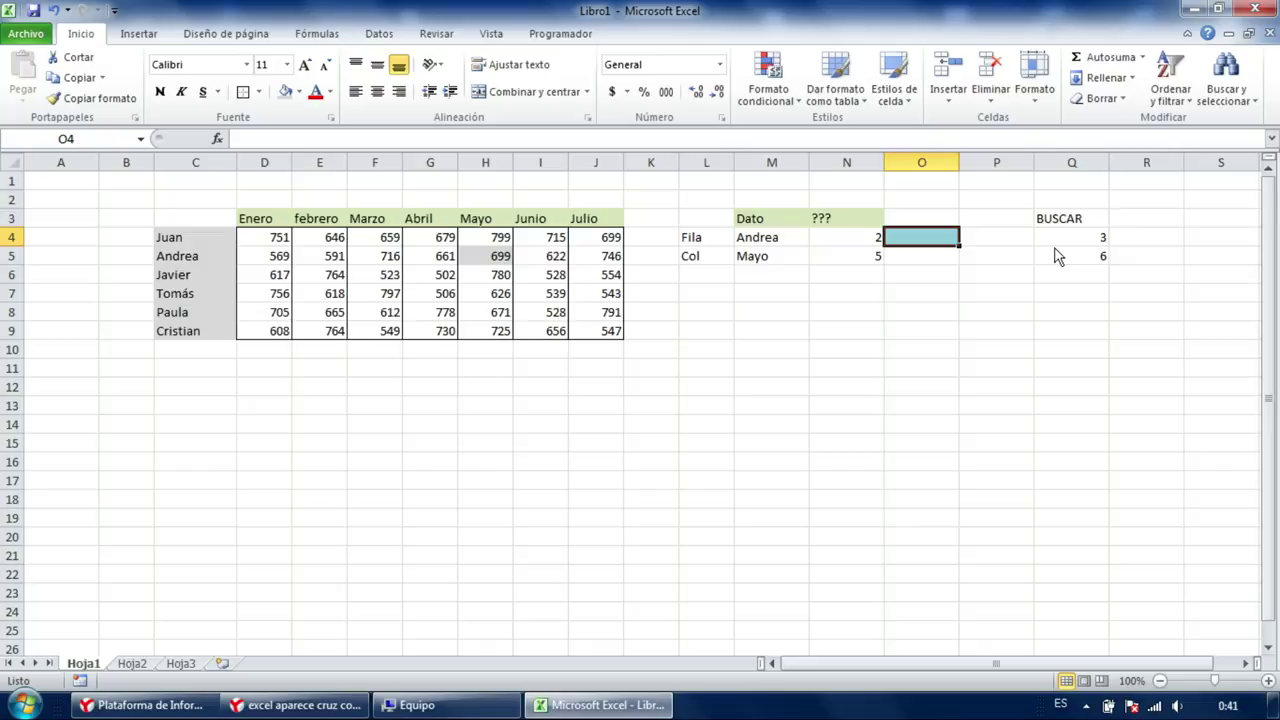
Start an INDICE formula in O4 over D4:J9, with N5 as the column argument.
{"action": "type", "text": "=indice"}
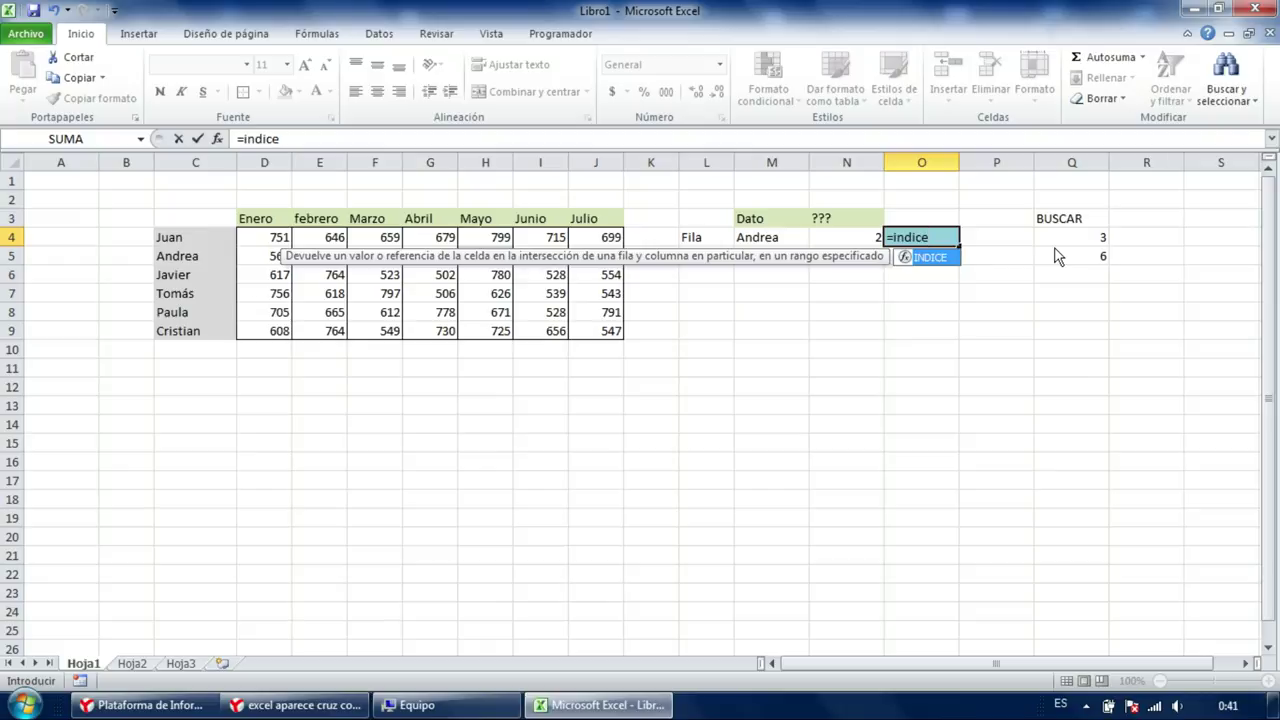
{"action": "type", "text": "("}
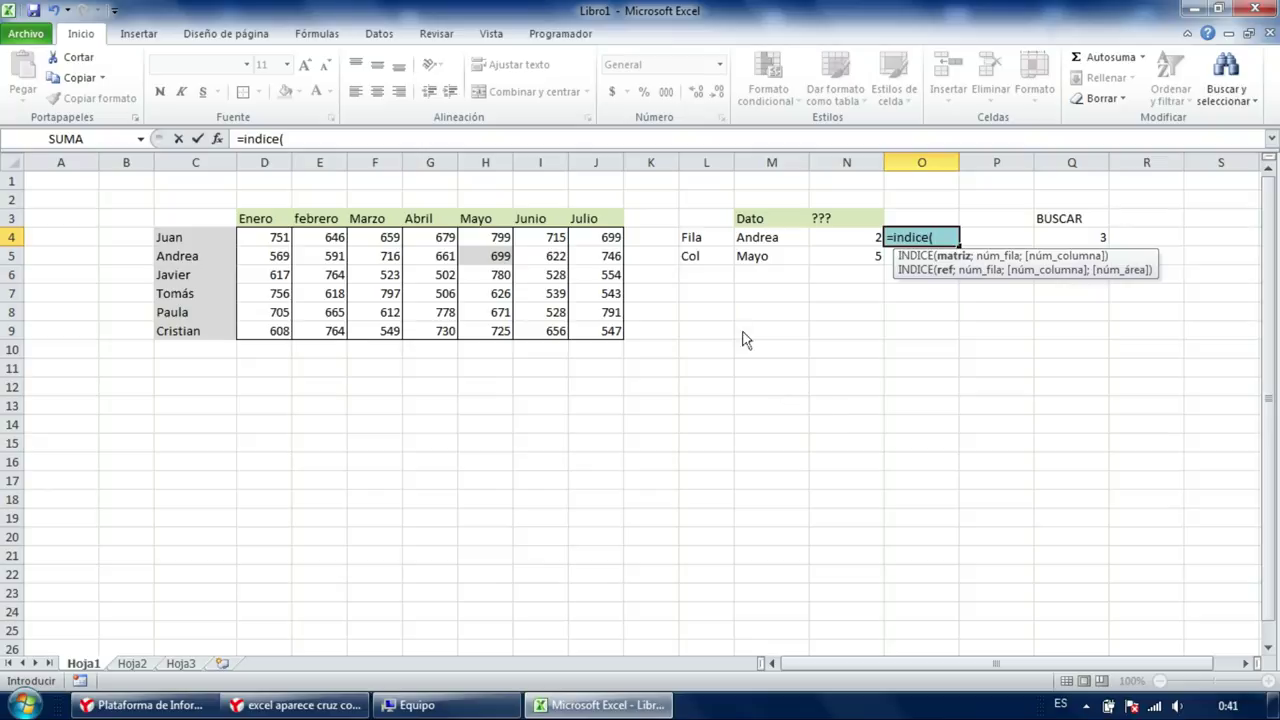
{"action": "left_click_drag", "start_coordinate": [279, 243], "coordinate": [600, 340]}
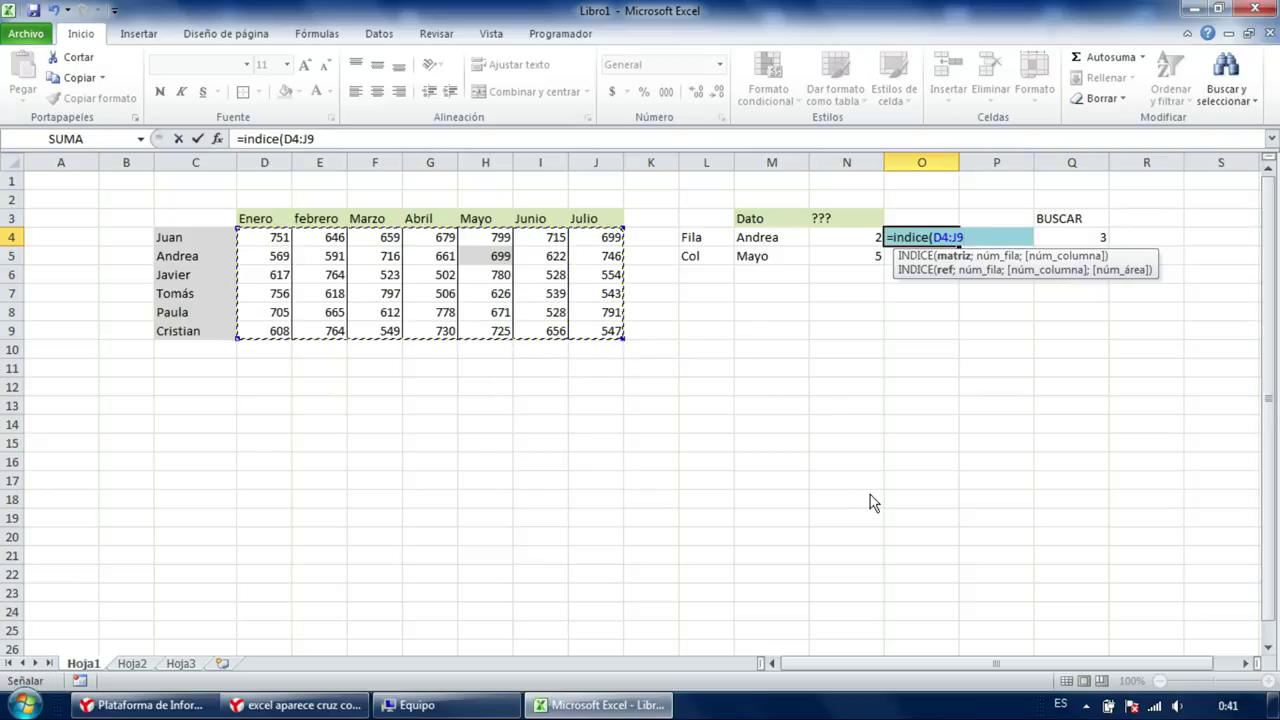
{"action": "type", "text": ";"}
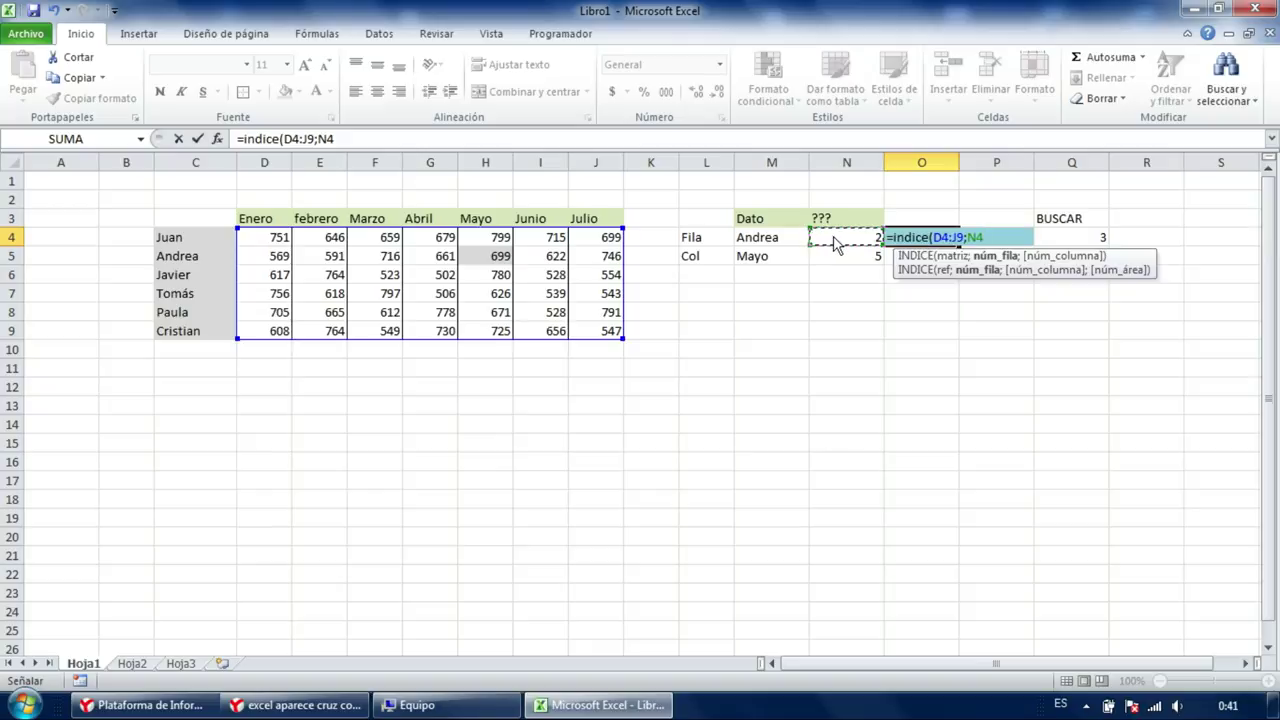
{"action": "type", "text": ";"}
{"action": "left_click", "coordinate": [835, 262]}
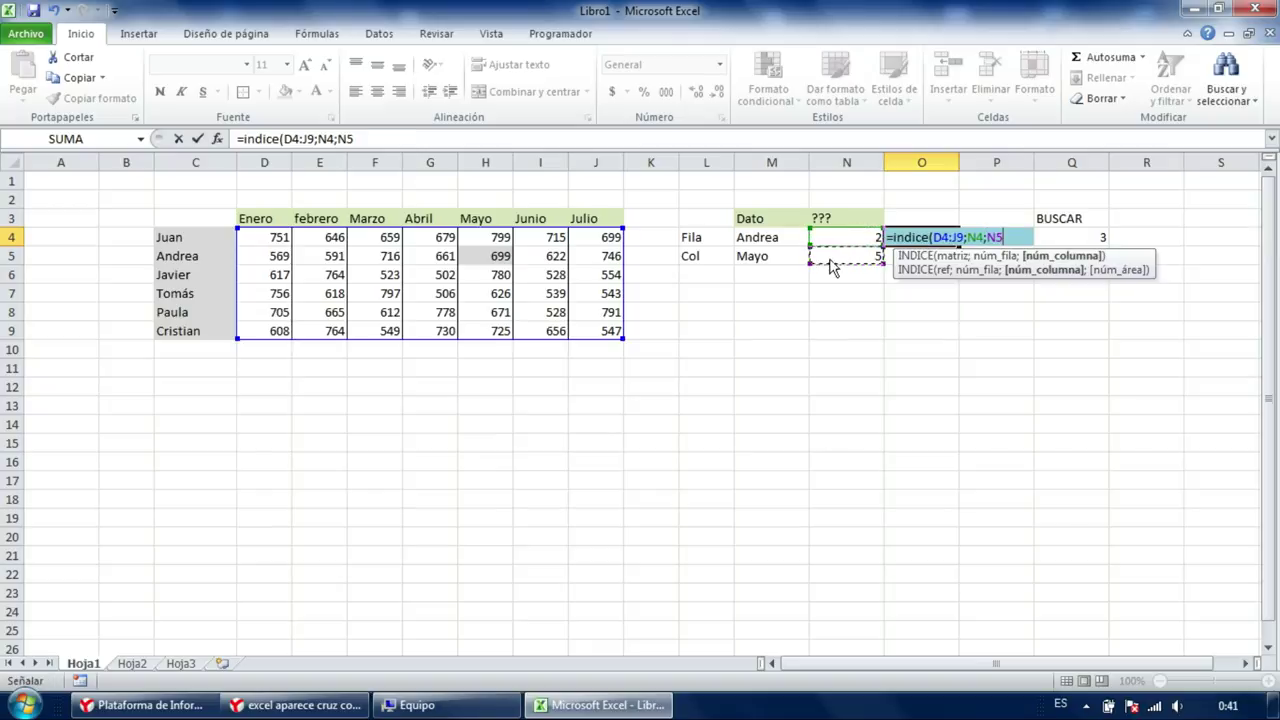
{"action": "type", "text": ")"}
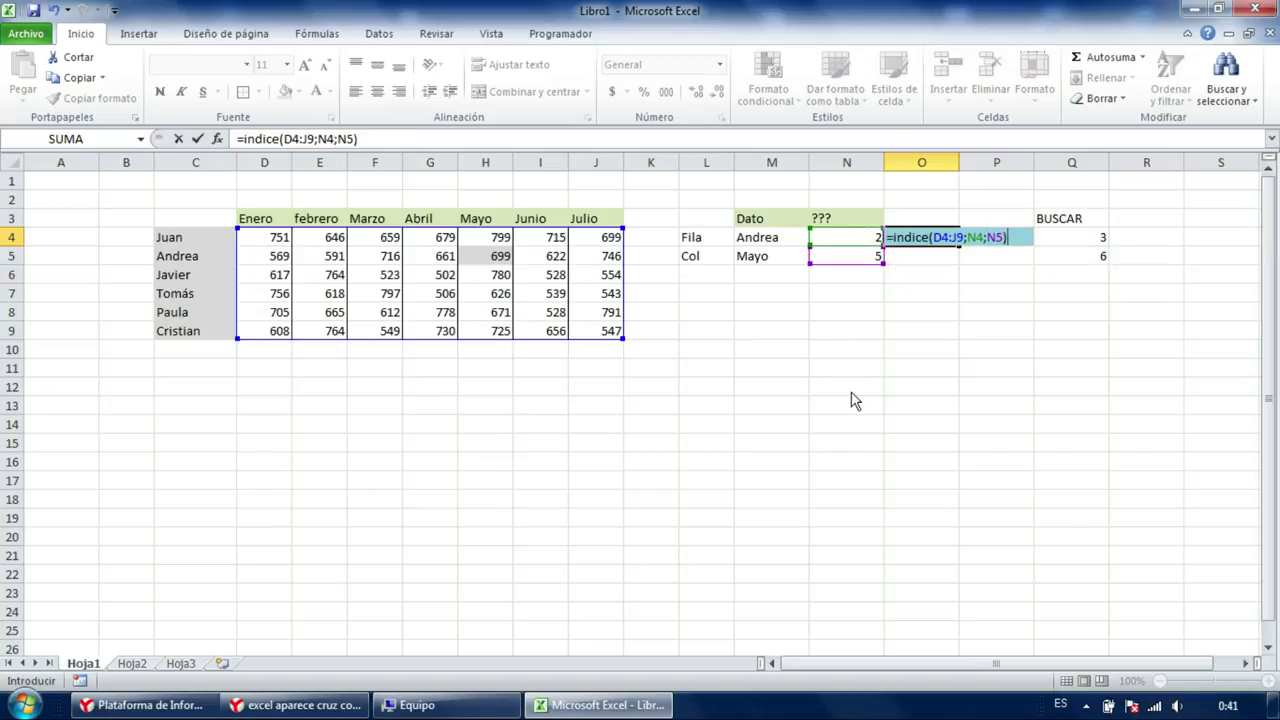
Complete the row and column arguments so O4 reads =INDICE(D4:J9;N4;N5), returning 699.
{"action": "left_click_drag", "start_coordinate": [934, 238], "coordinate": [966, 238]}
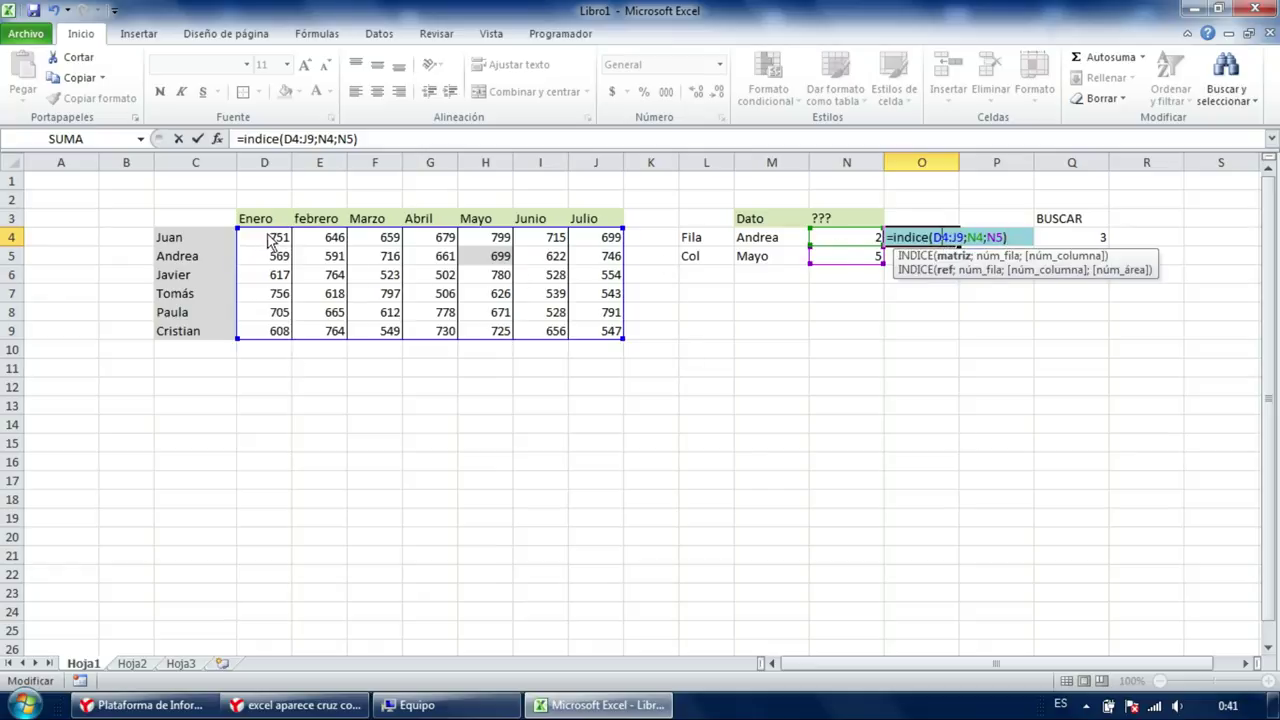
{"action": "left_click", "coordinate": [978, 239]}
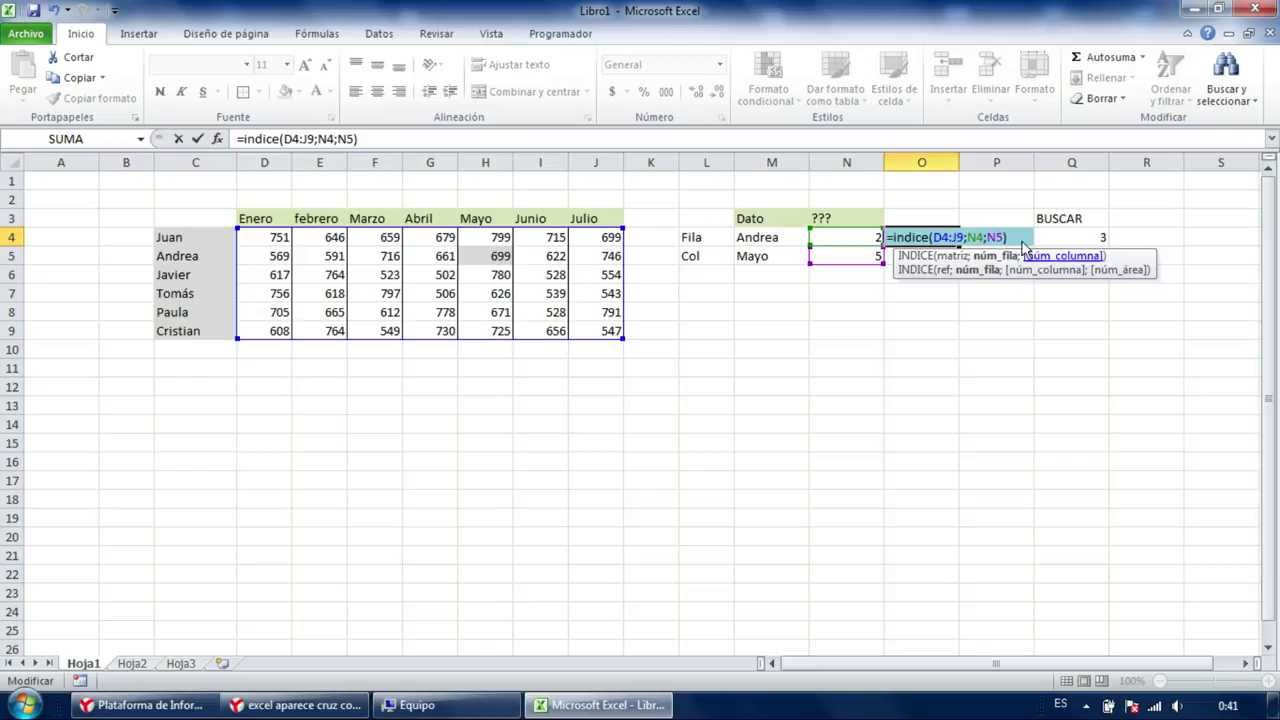
{"action": "left_click", "coordinate": [990, 238]}
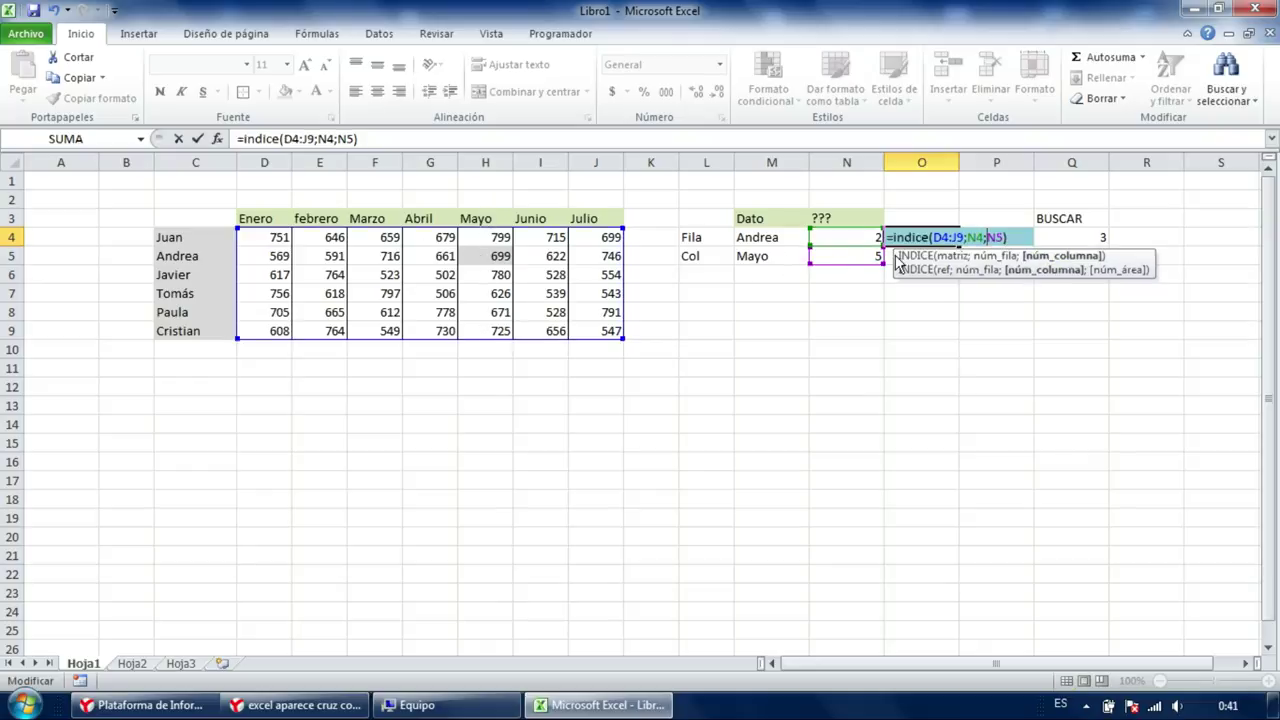
{"action": "key", "text": "Return"}
{"action": "key", "text": "Up"}
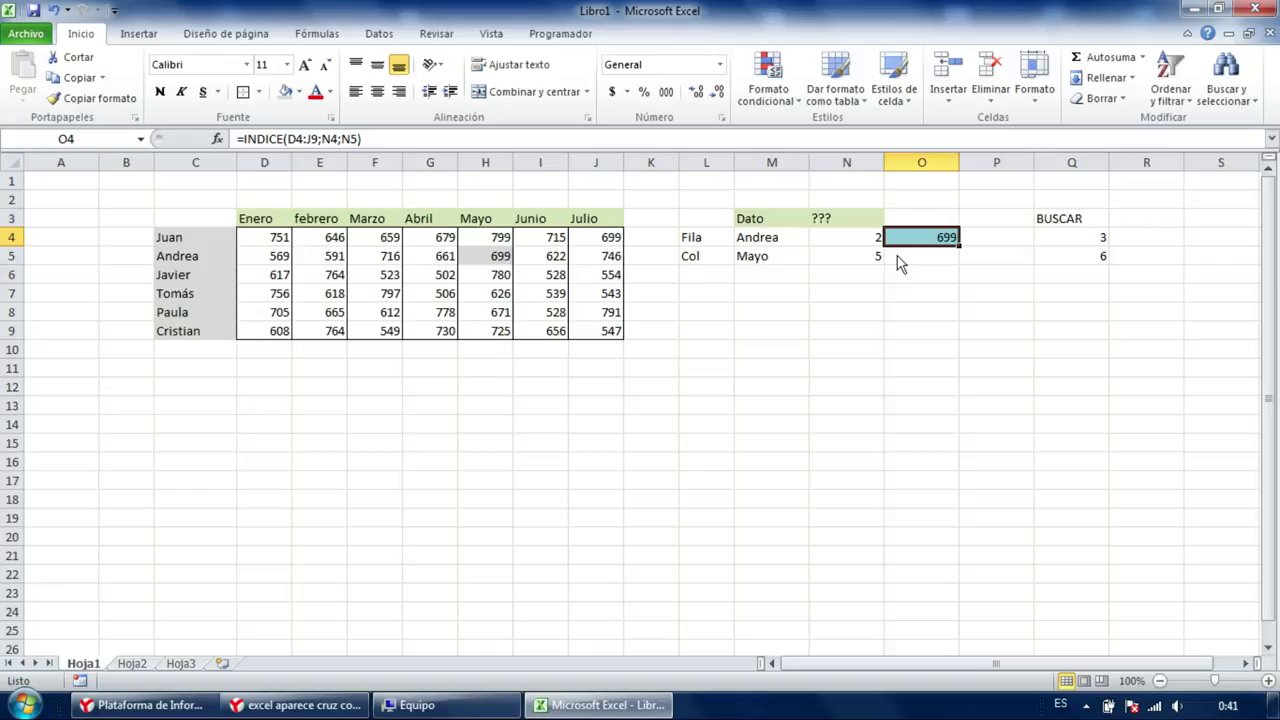
Choose Tomás as the Fila name in the M4 dropdown.
{"action": "left_click", "coordinate": [790, 246]}
{"action": "left_click", "coordinate": [818, 240]}
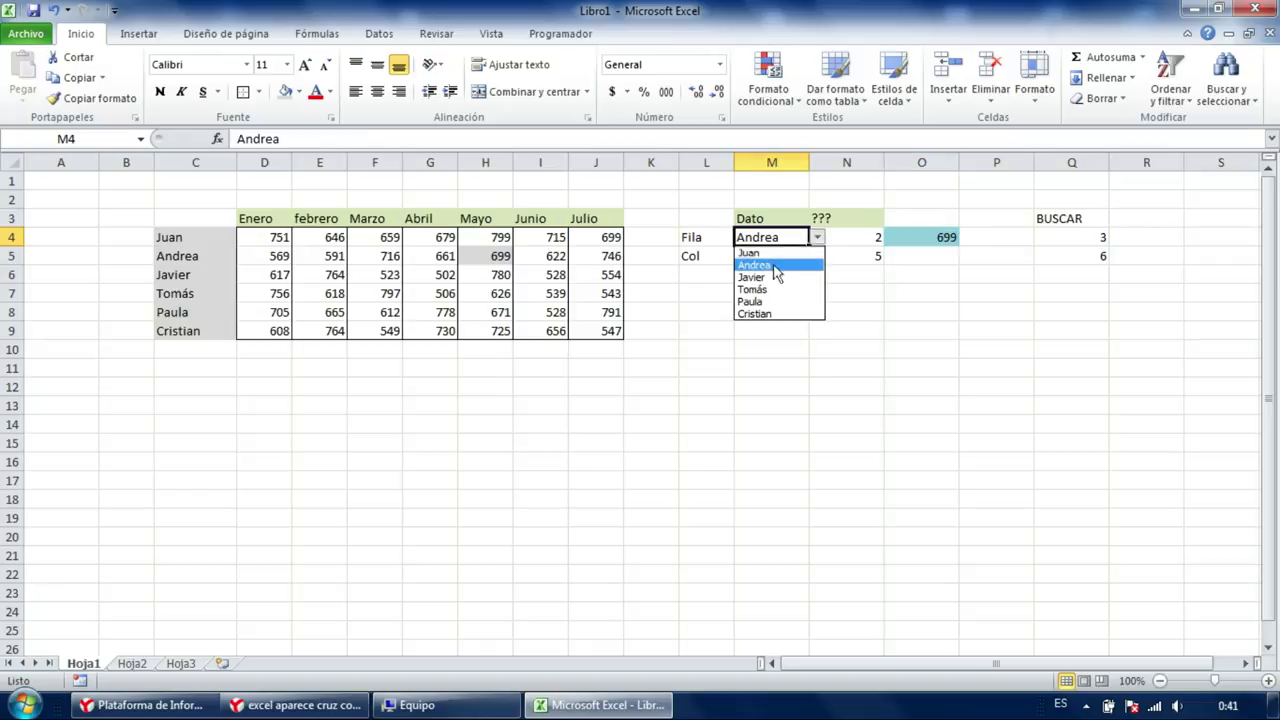
{"action": "left_click", "coordinate": [765, 287]}
{"action": "left_click", "coordinate": [863, 366]}
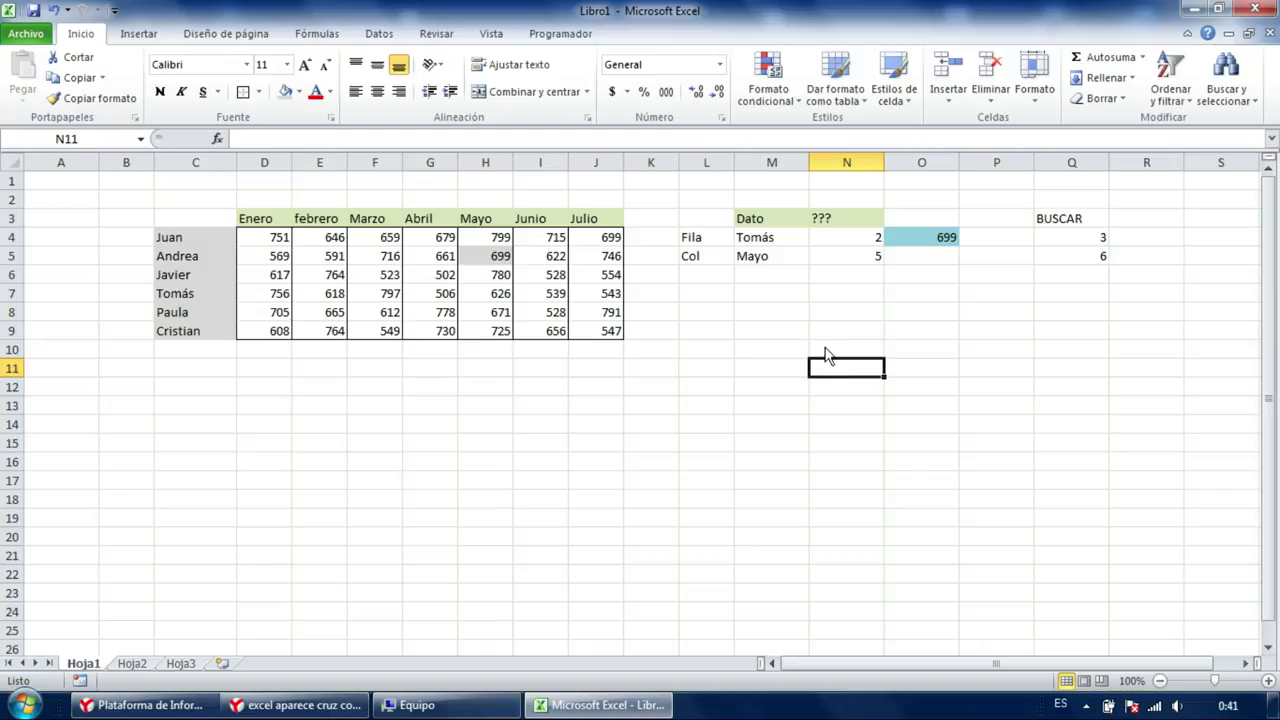
{"action": "left_click", "coordinate": [468, 463]}
{"action": "left_click", "coordinate": [176, 442]}
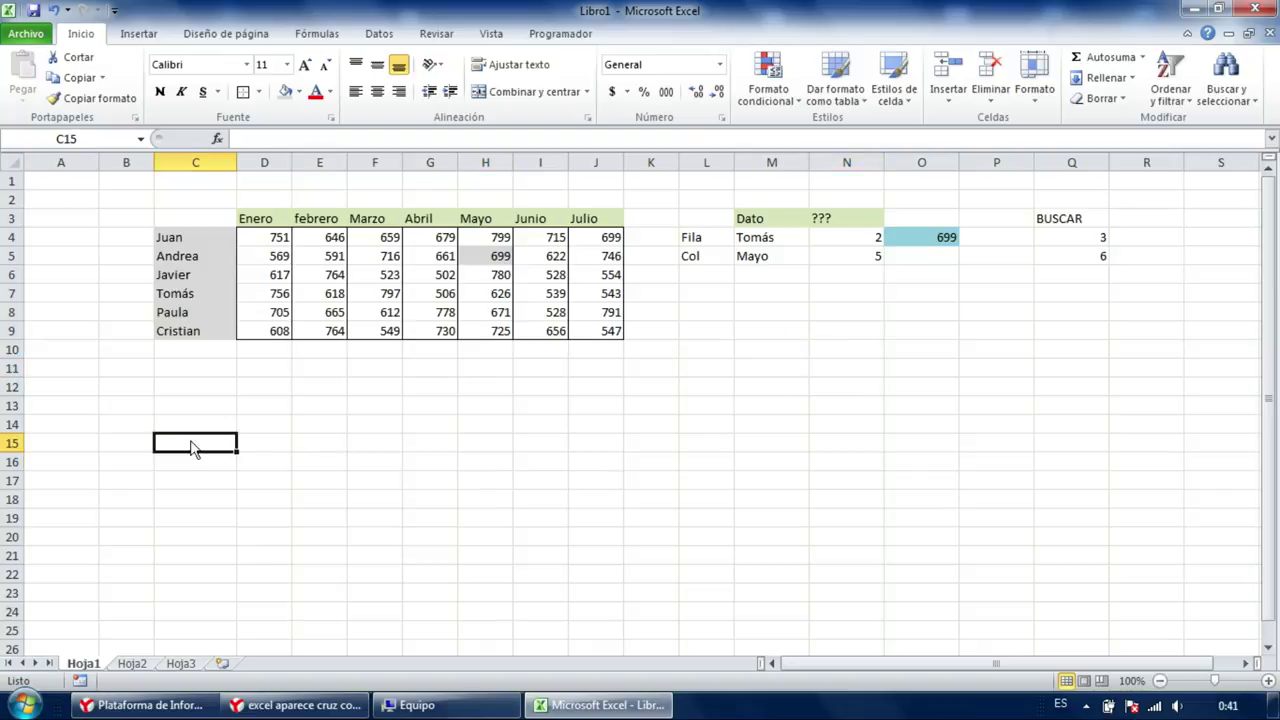
{"action": "left_click", "coordinate": [573, 410]}
{"action": "left_click", "coordinate": [540, 465]}
{"action": "left_click", "coordinate": [140, 462]}
{"action": "left_click", "coordinate": [320, 408]}
{"action": "left_click", "coordinate": [595, 424]}
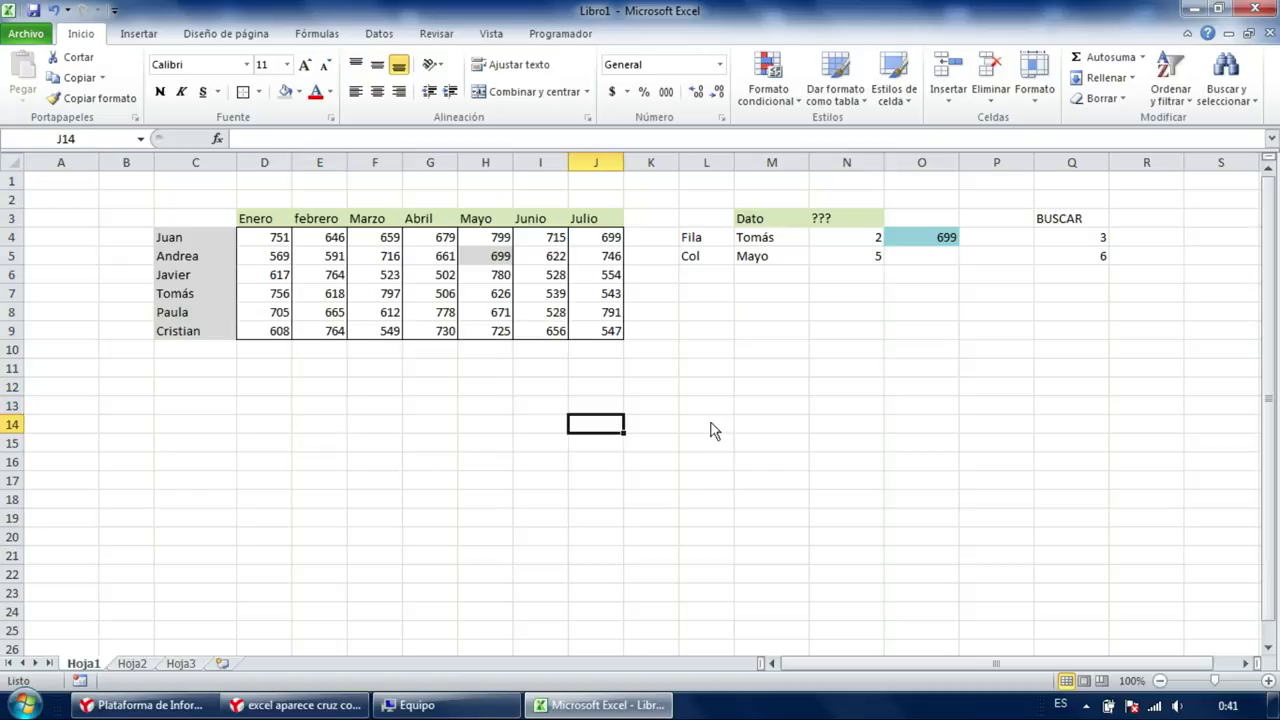
Begin a COINCIDIR formula in M13 looking up M4 within the names C4:C9.
{"action": "left_click", "coordinate": [786, 410]}
{"action": "type", "text": "coinci"}
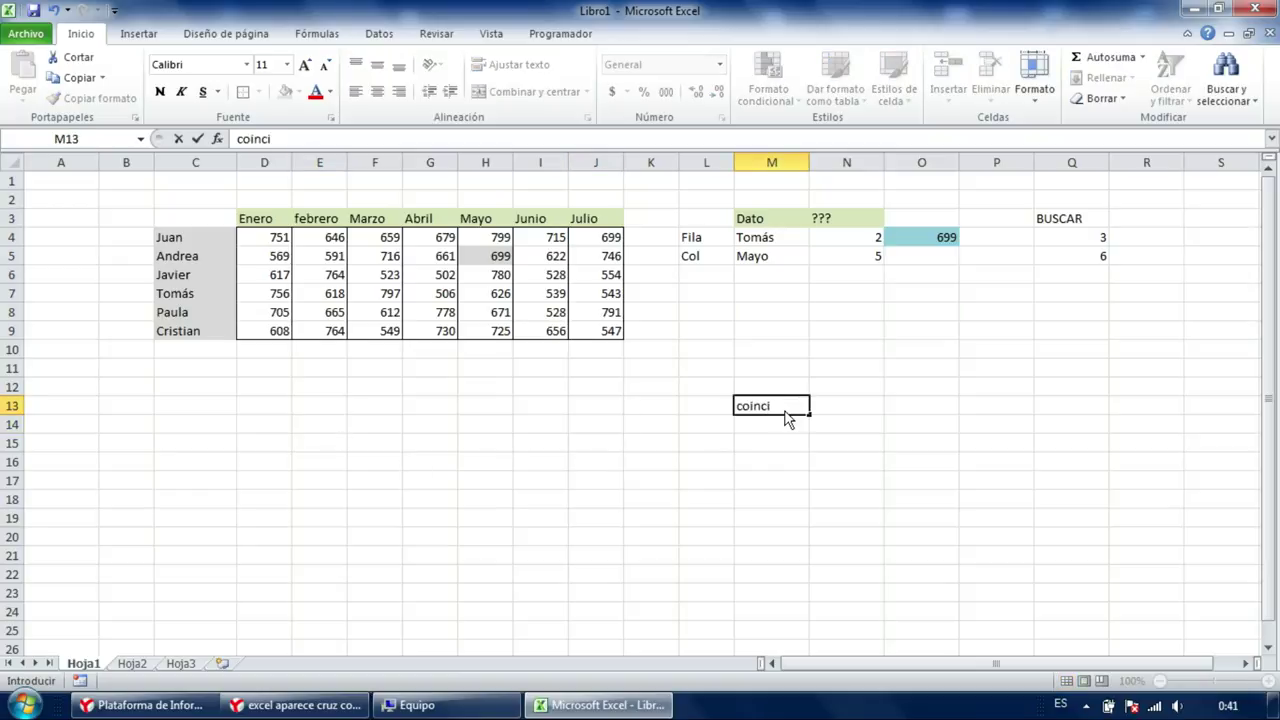
{"action": "key", "text": "ctrl+Return"}
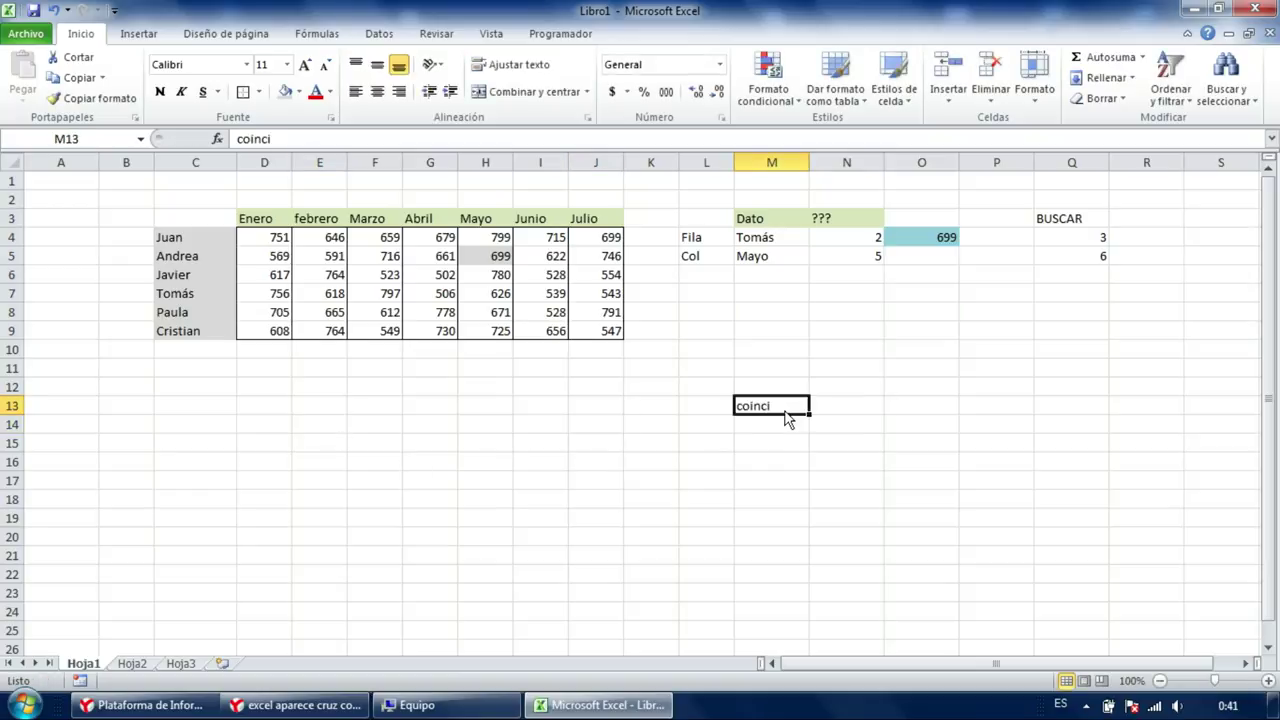
{"action": "type", "text": "=coinci"}
{"action": "key", "text": "Tab"}
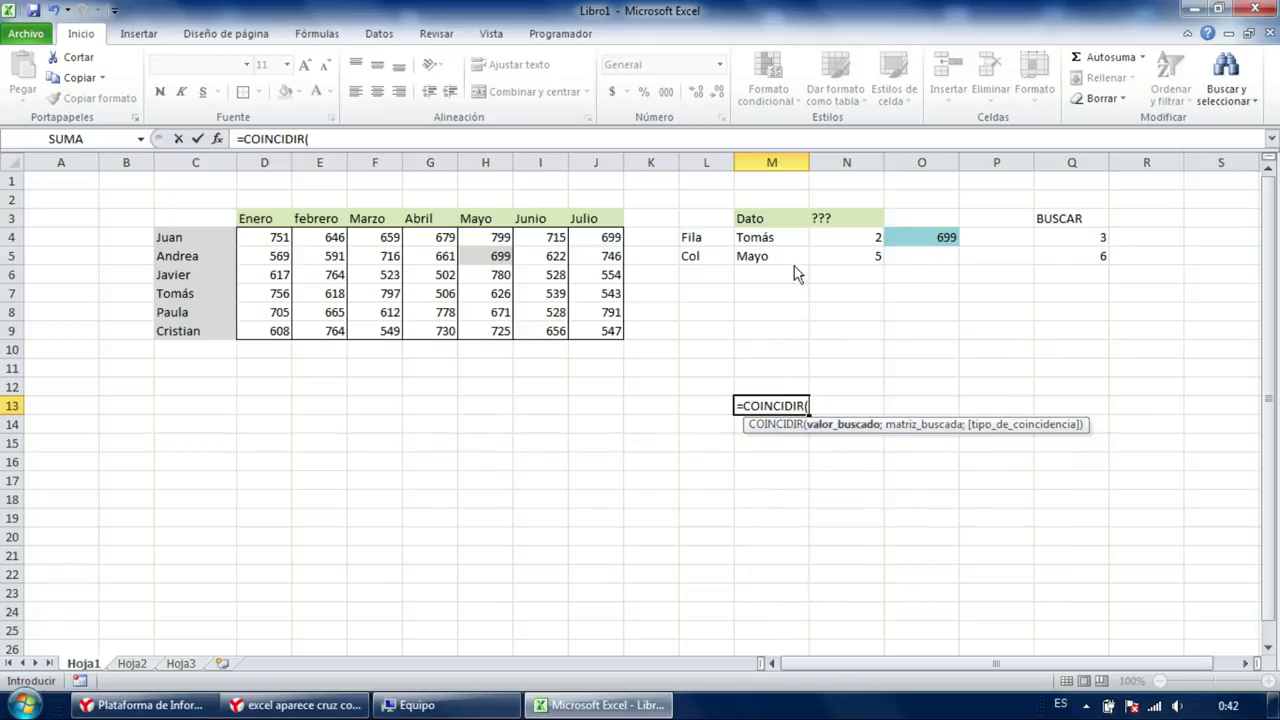
{"action": "left_click", "coordinate": [771, 246]}
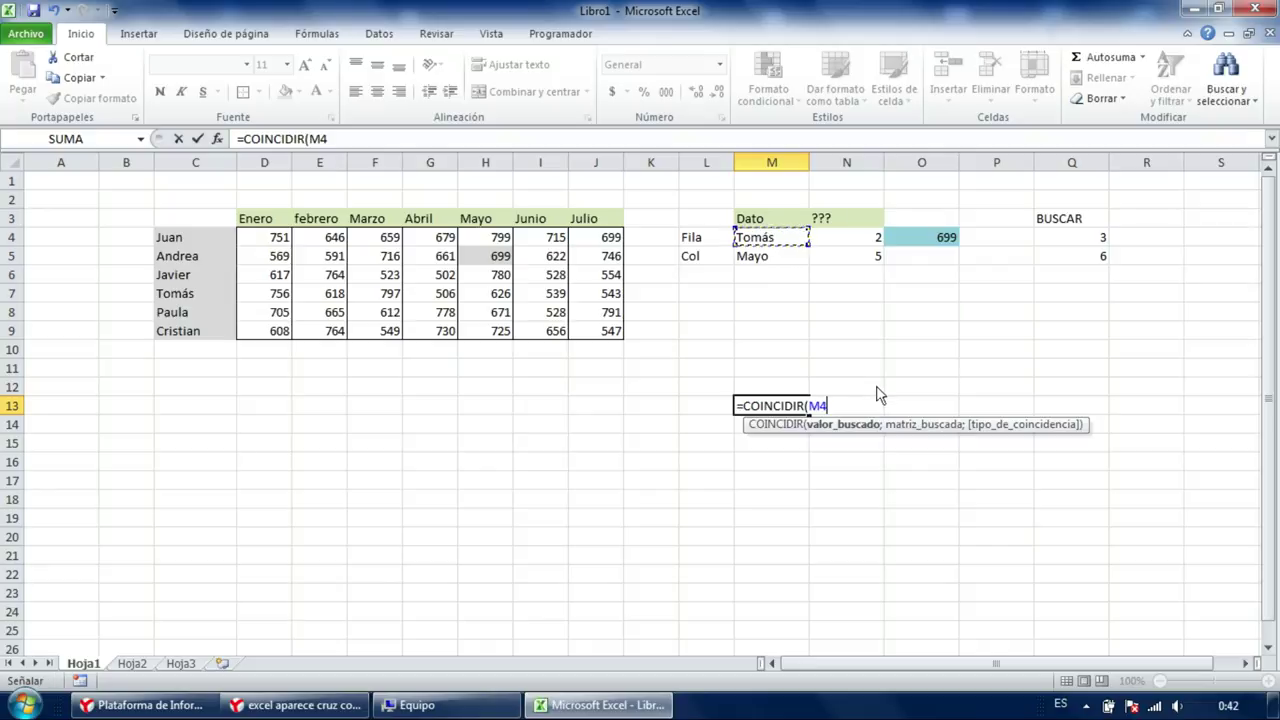
{"action": "type", "text": ";"}
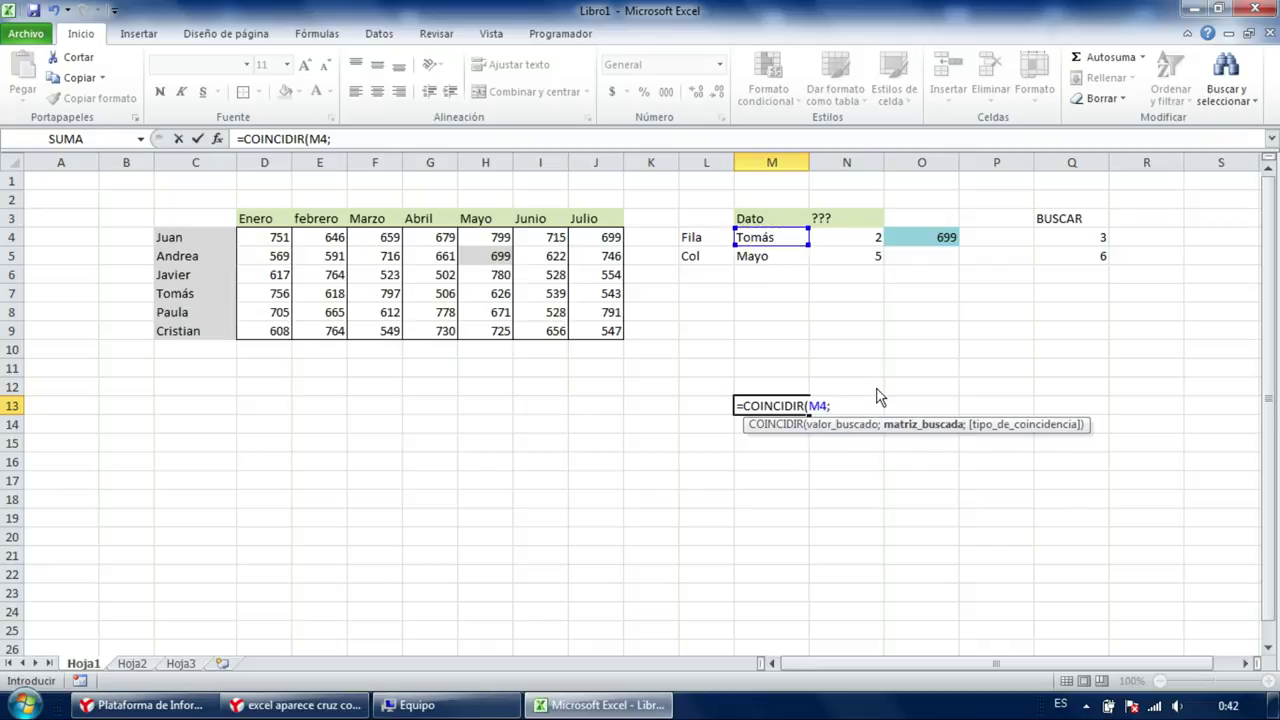
{"action": "left_click_drag", "start_coordinate": [195, 240], "coordinate": [185, 339]}
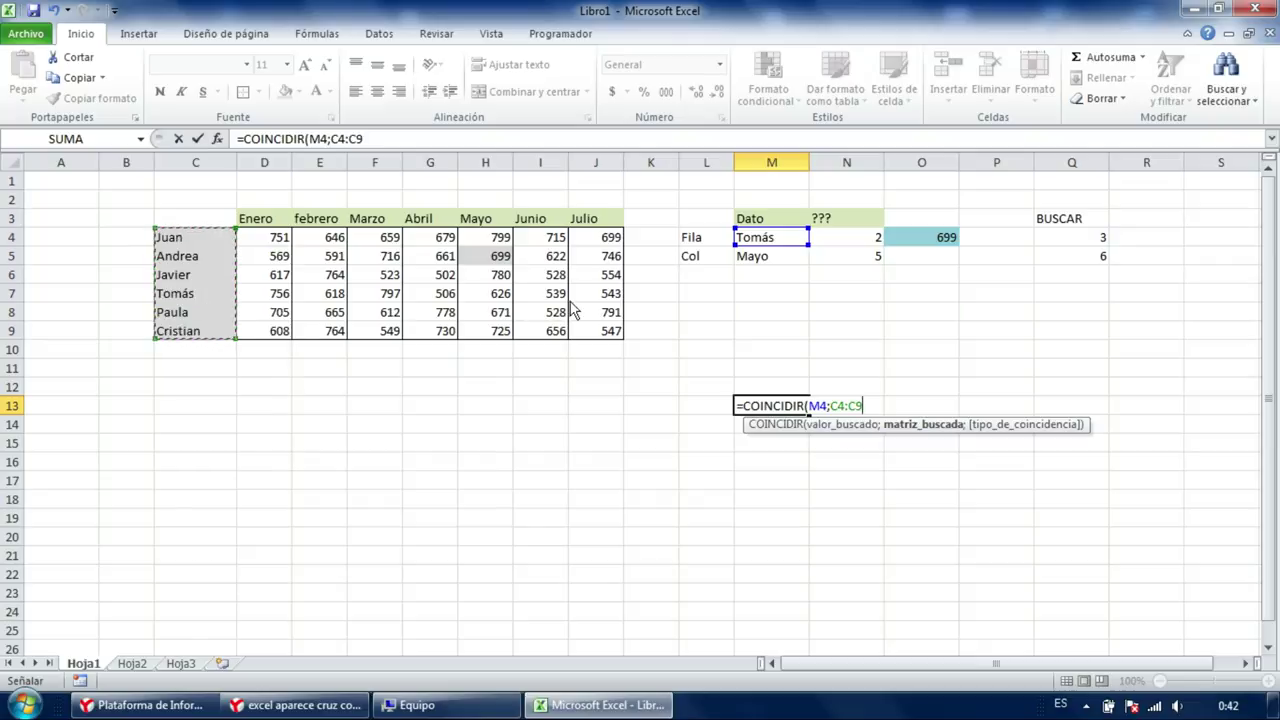
Add the exact-match option 0 and enter =COINCIDIR(M4;C4:C9;0), returning 4.
{"action": "type", "text": ";"}
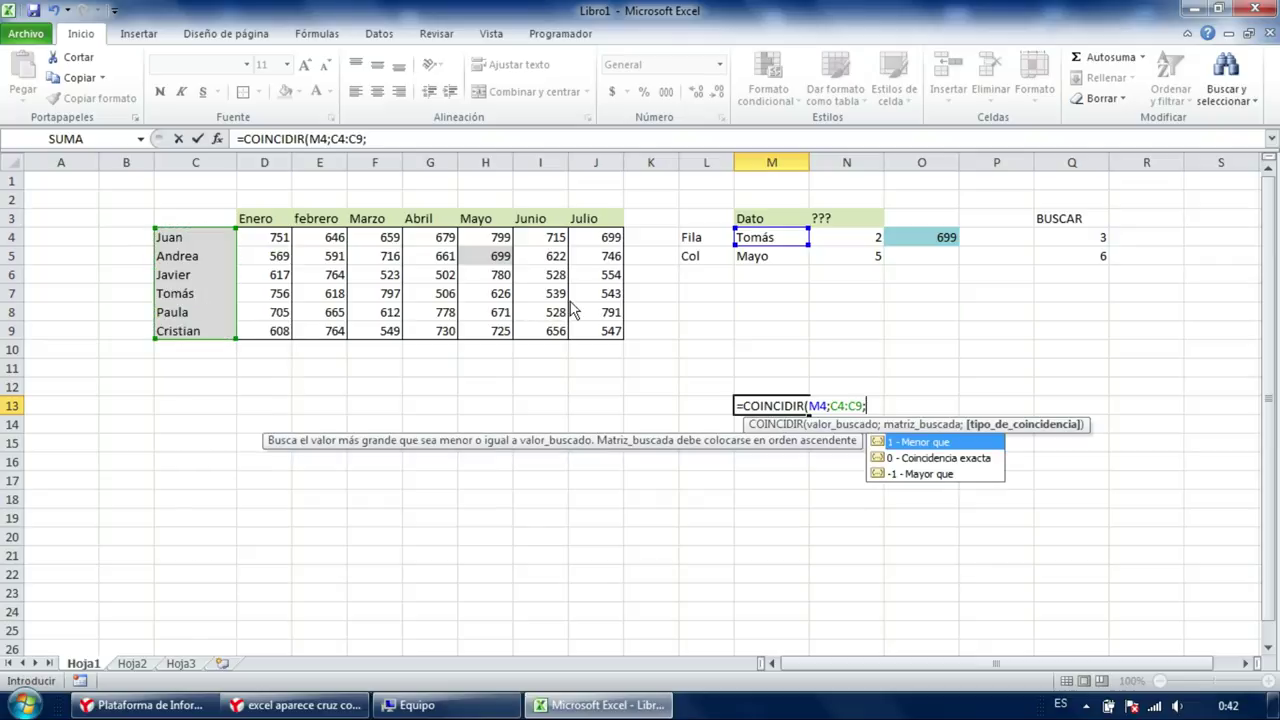
{"action": "key", "text": "Down"}
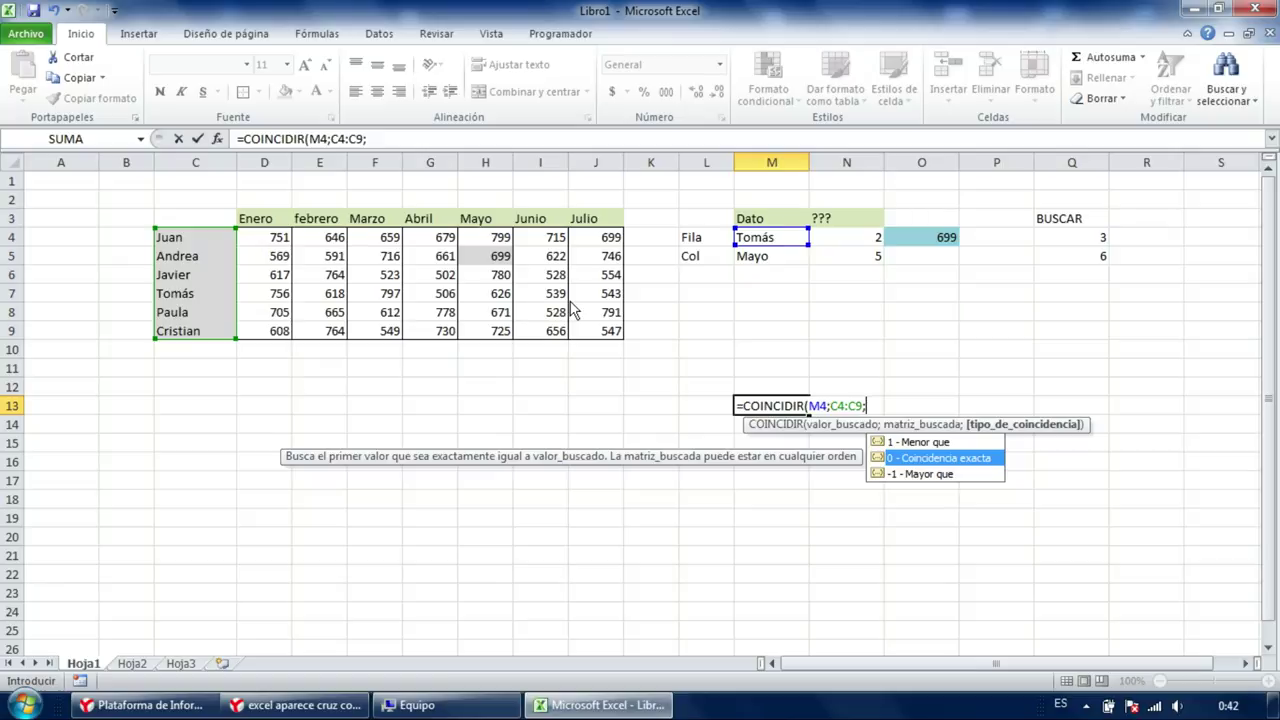
{"action": "key", "text": "Tab"}
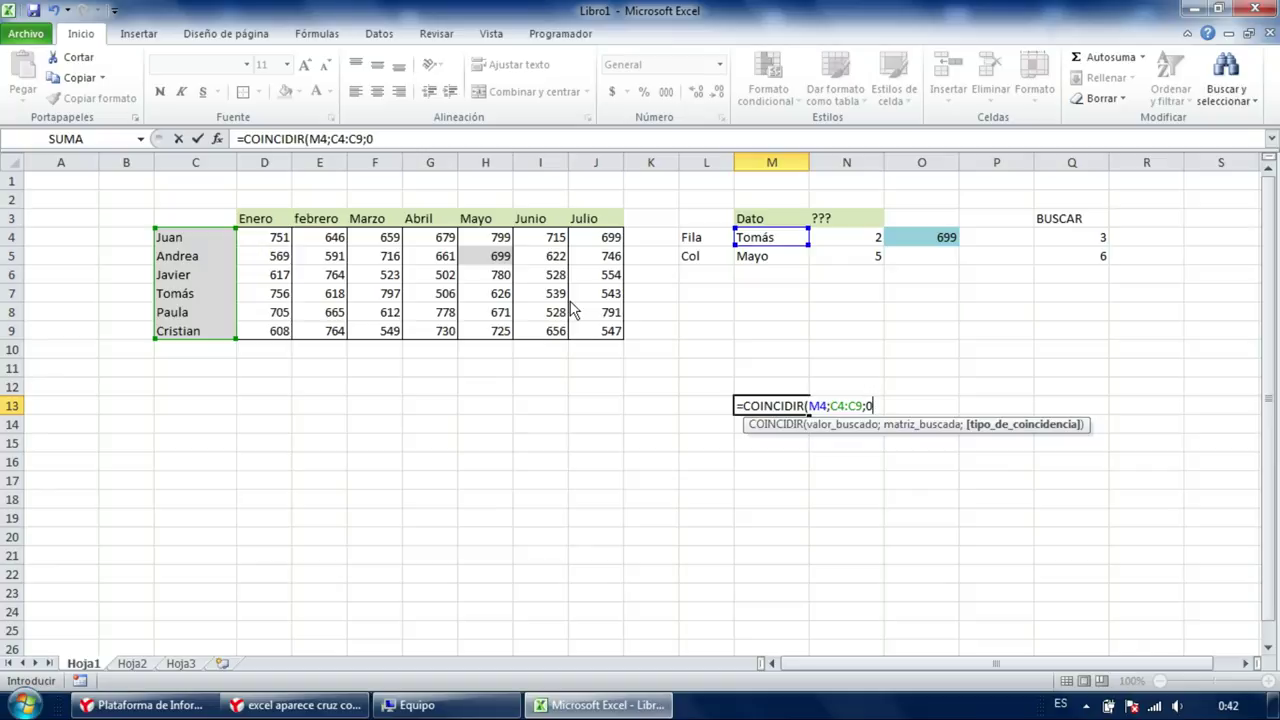
{"action": "type", "text": ")"}
{"action": "key", "text": "ctrl+Return"}
{"action": "key", "text": "F2"}
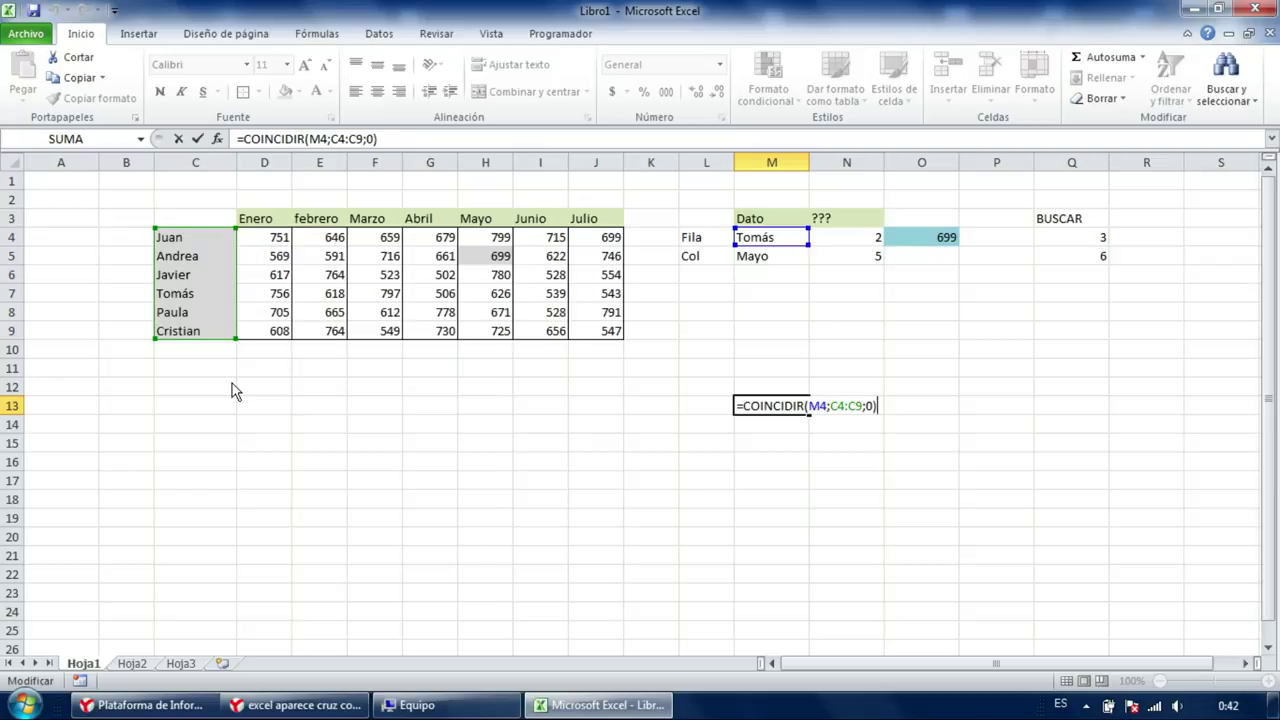
{"action": "key", "text": "Return"}
Set the Fila name in M4 back to Andrea.
{"action": "key", "text": "Up"}
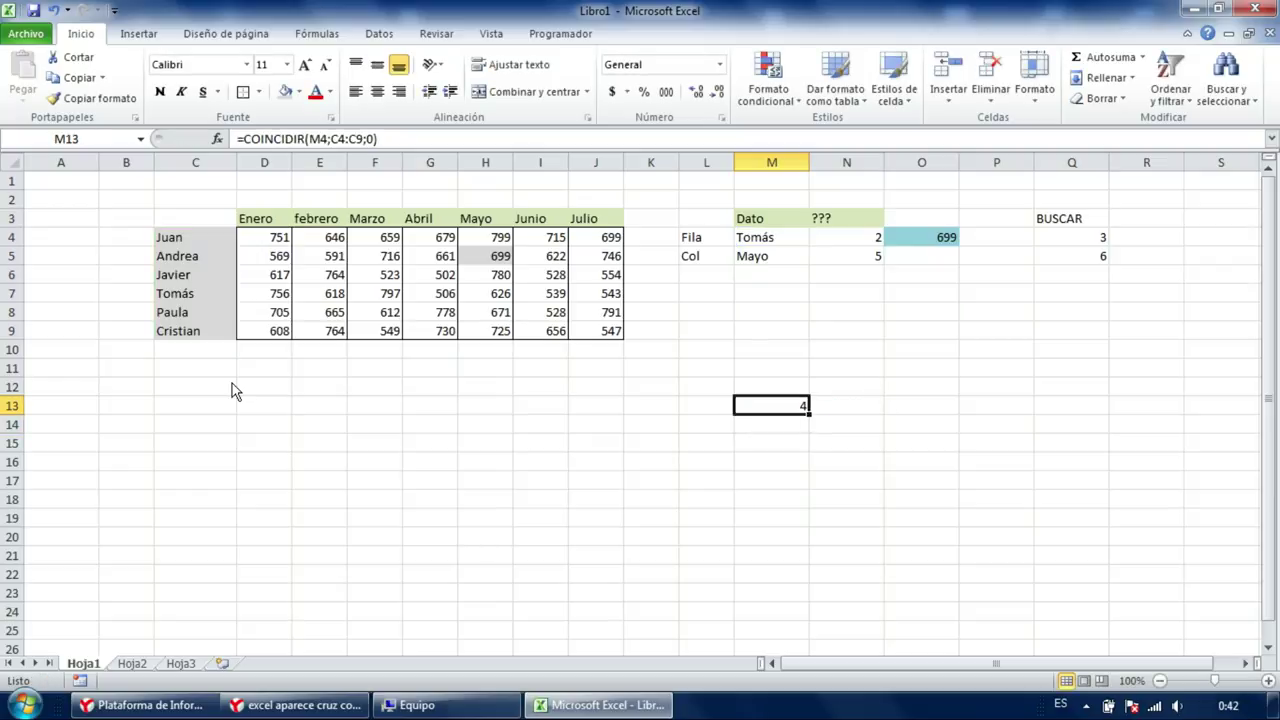
{"action": "key", "text": "F2"}
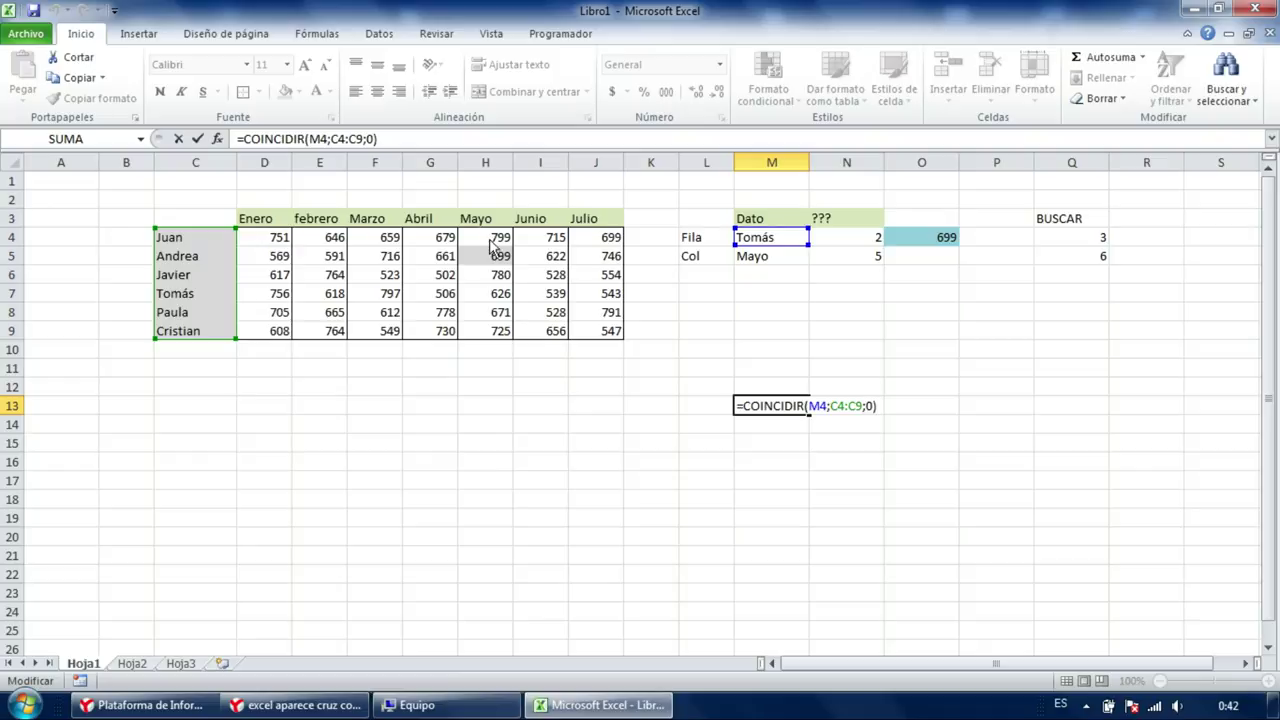
{"action": "key", "text": "Escape"}
{"action": "left_click", "coordinate": [768, 238]}
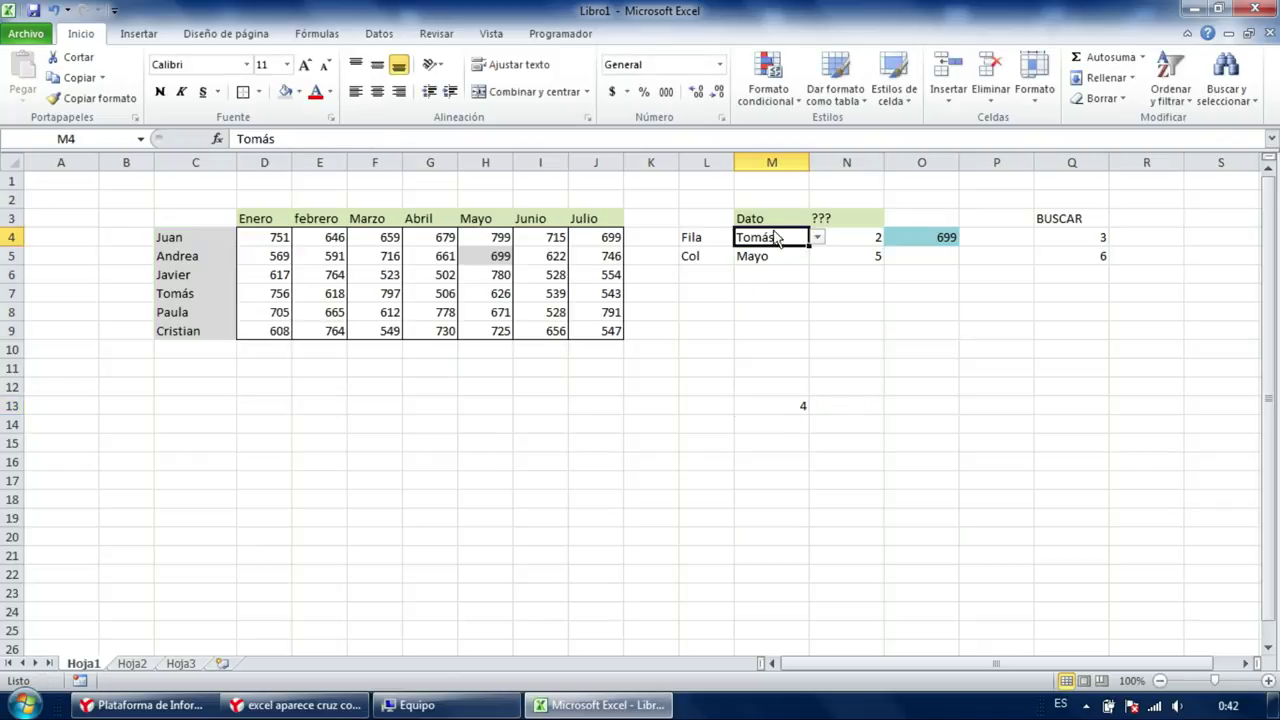
{"action": "left_click", "coordinate": [817, 237]}
{"action": "key", "text": "Up"}
{"action": "key", "text": "Up"}
{"action": "key", "text": "Return"}
Move the COINCIDIR formula from M13 into N4, replacing its contents, so it returns 2.
{"action": "left_click", "coordinate": [790, 408]}
{"action": "double_click", "coordinate": [793, 412]}
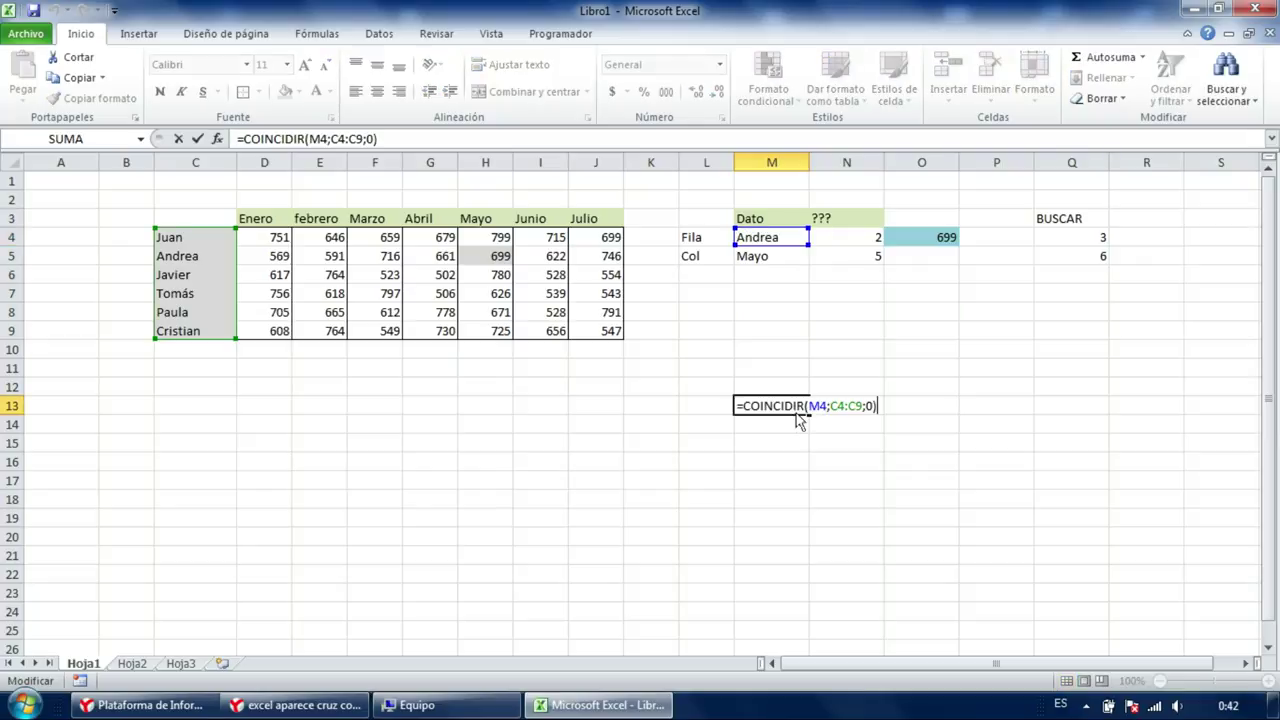
{"action": "key", "text": "Escape"}
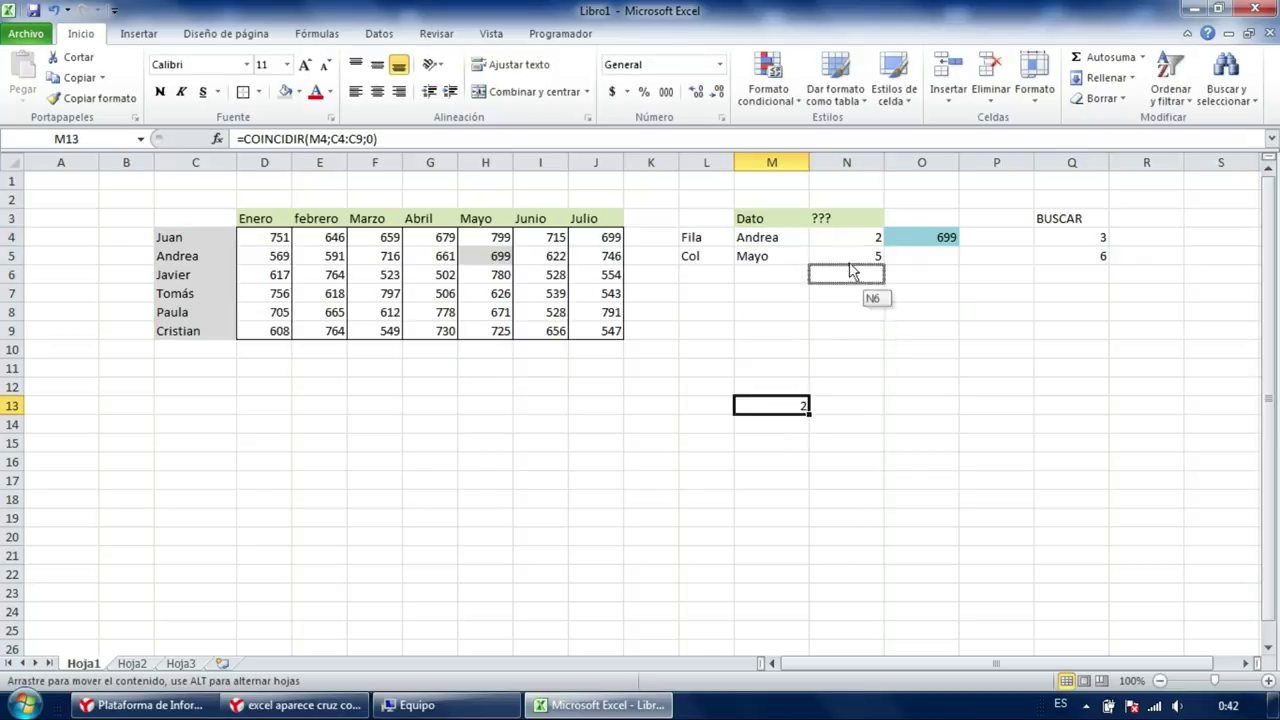
{"action": "left_click_drag", "start_coordinate": [798, 403], "coordinate": [874, 241]}
{"action": "left_click", "coordinate": [596, 401]}
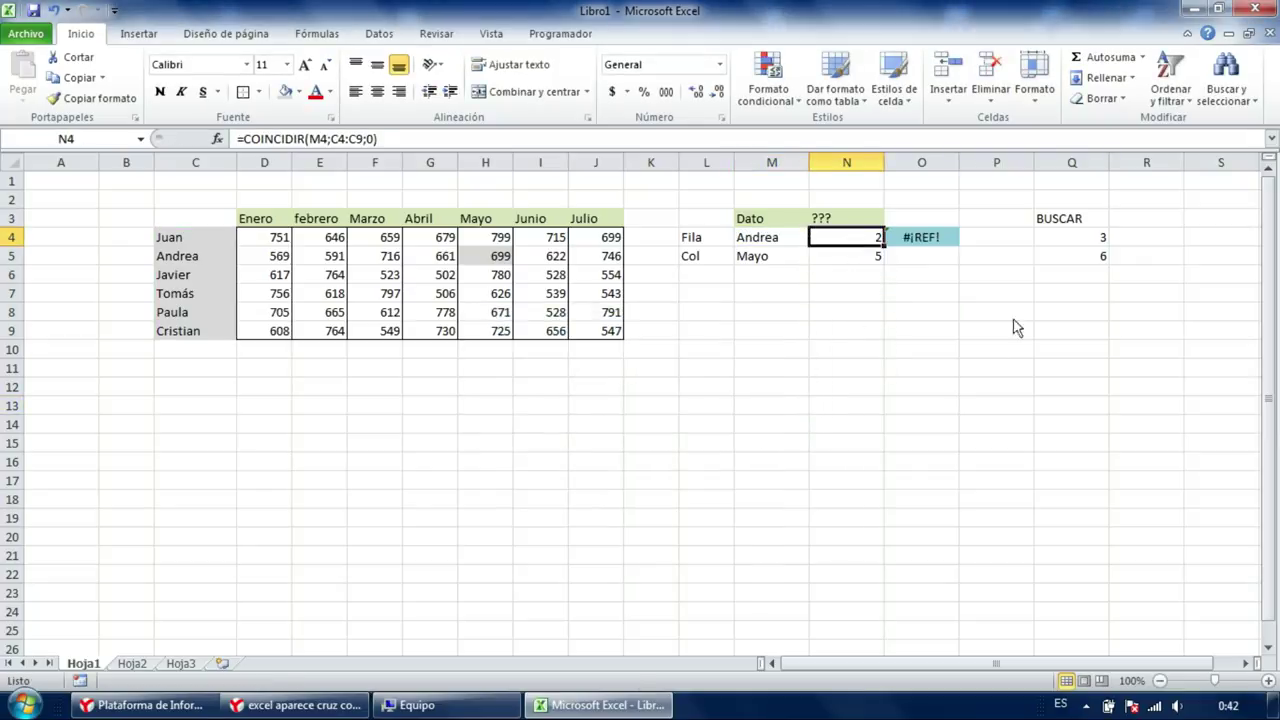
{"action": "left_click", "coordinate": [836, 293]}
{"action": "key", "text": "Up"}
{"action": "key", "text": "Up"}
{"action": "key", "text": "Up"}
{"action": "key", "text": "F2"}
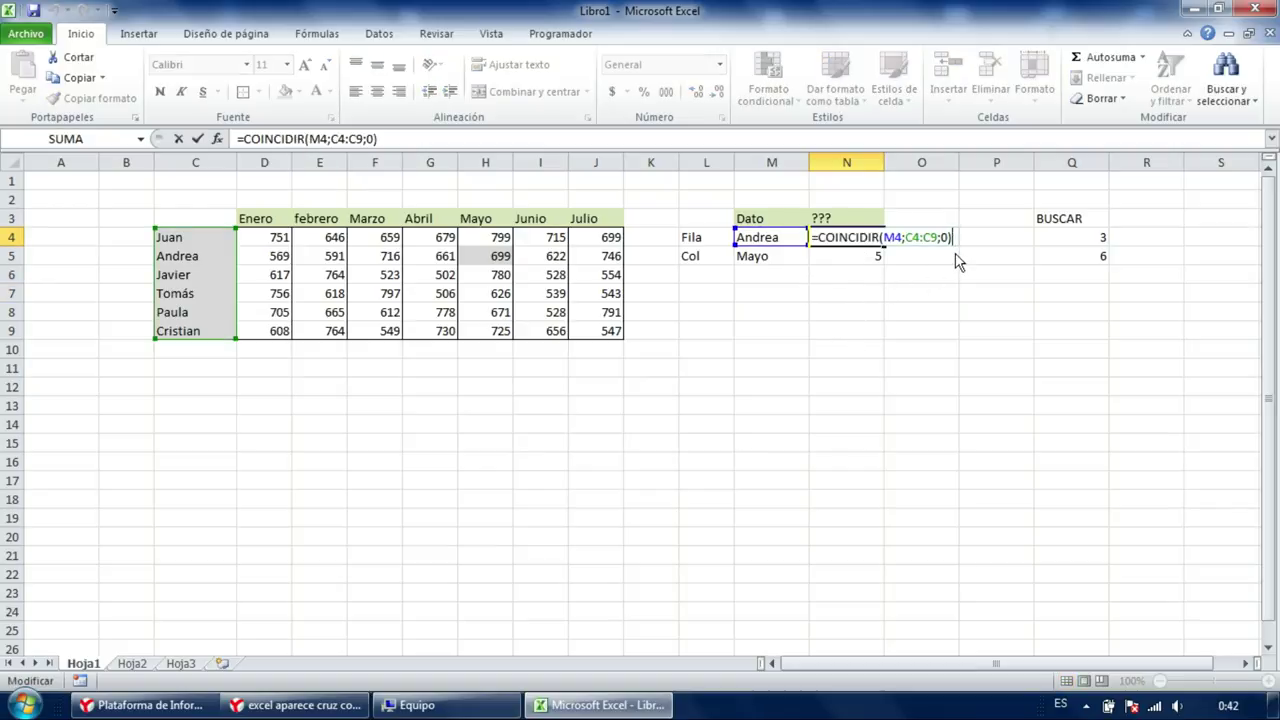
{"action": "key", "text": "Tab"}
Clear the broken #¡REF! INDICE formula from O4.
{"action": "key", "text": "F2"}
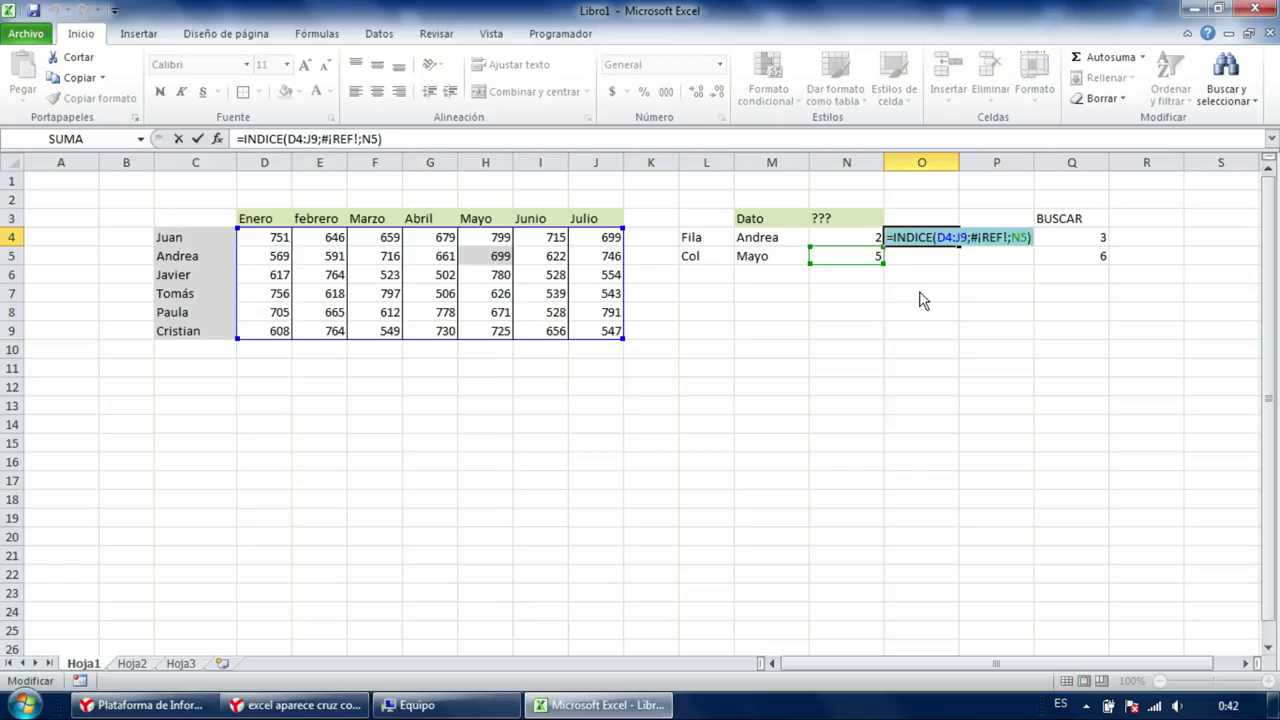
{"action": "left_click_drag", "start_coordinate": [970, 238], "coordinate": [1007, 240]}
{"action": "key", "text": "Escape"}
{"action": "left_click", "coordinate": [915, 297]}
{"action": "left_click", "coordinate": [935, 243]}
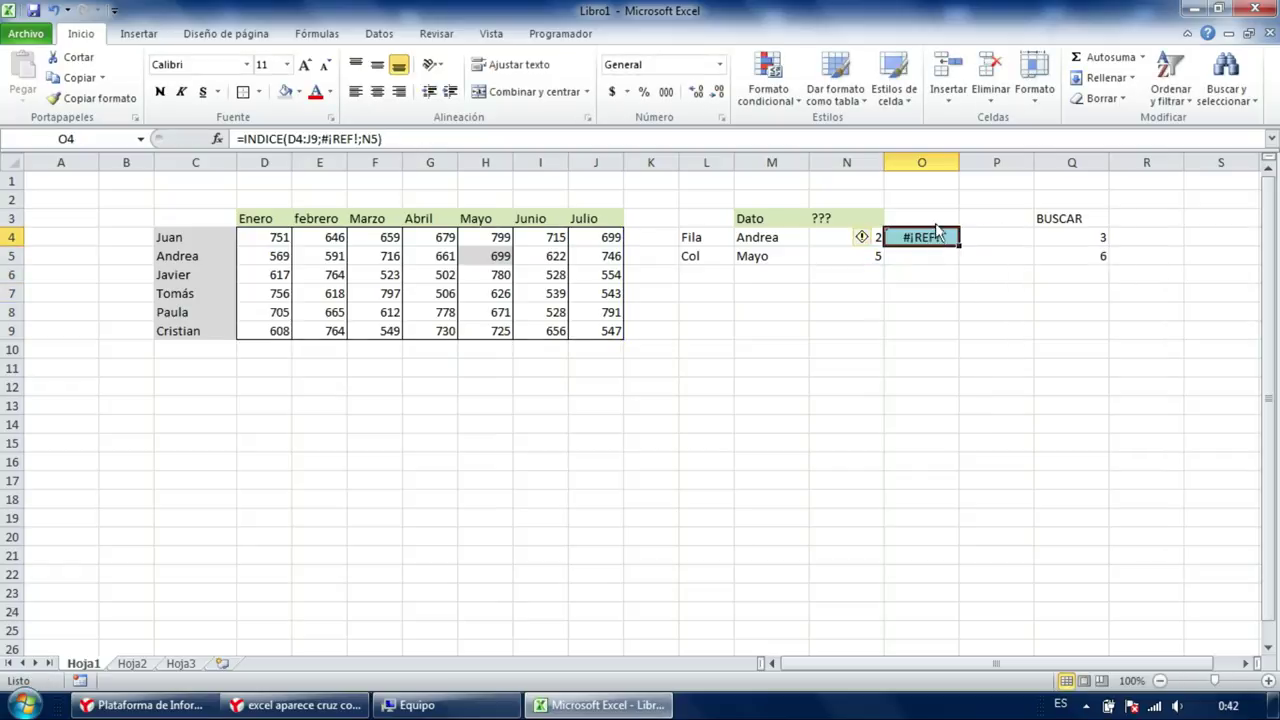
{"action": "key", "text": "Delete"}
{"action": "left_click", "coordinate": [925, 257]}
{"action": "left_click", "coordinate": [878, 257]}
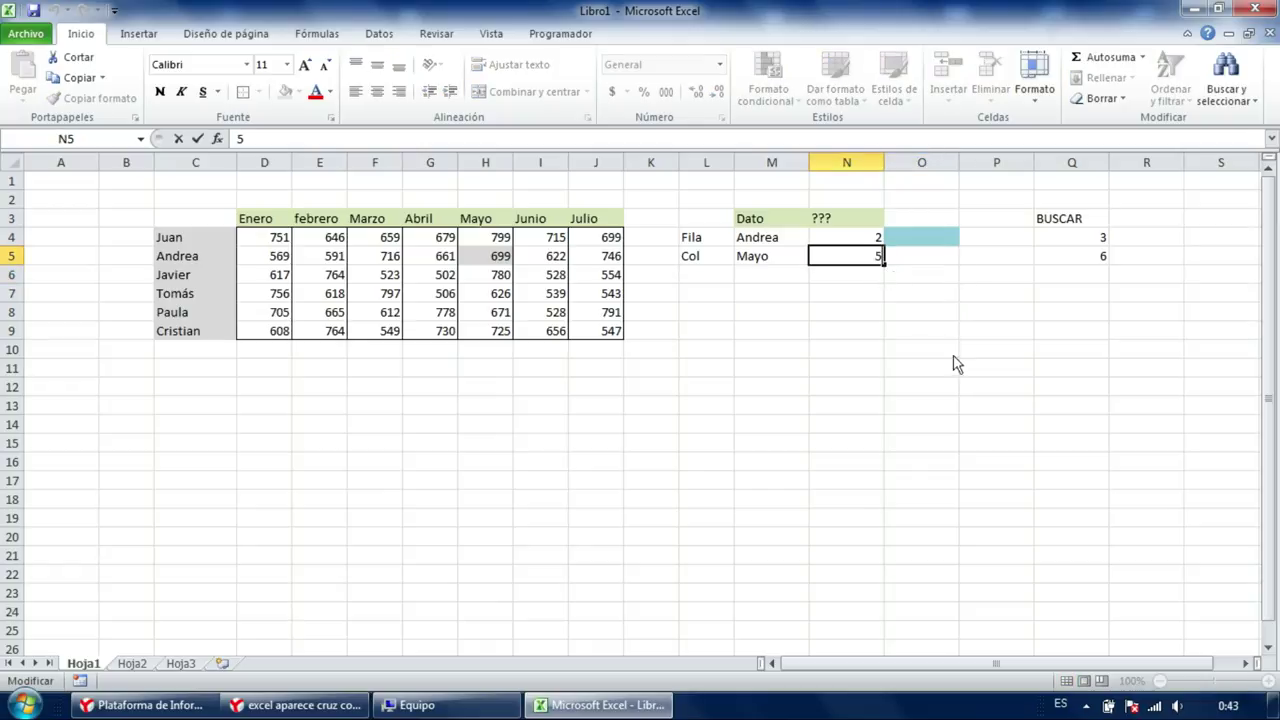
Enter =COINCIDIR(M5;D3:J3;0) in N5, returning 5 for Mayo among the month headers.
{"action": "type", "text": "=coincidi"}
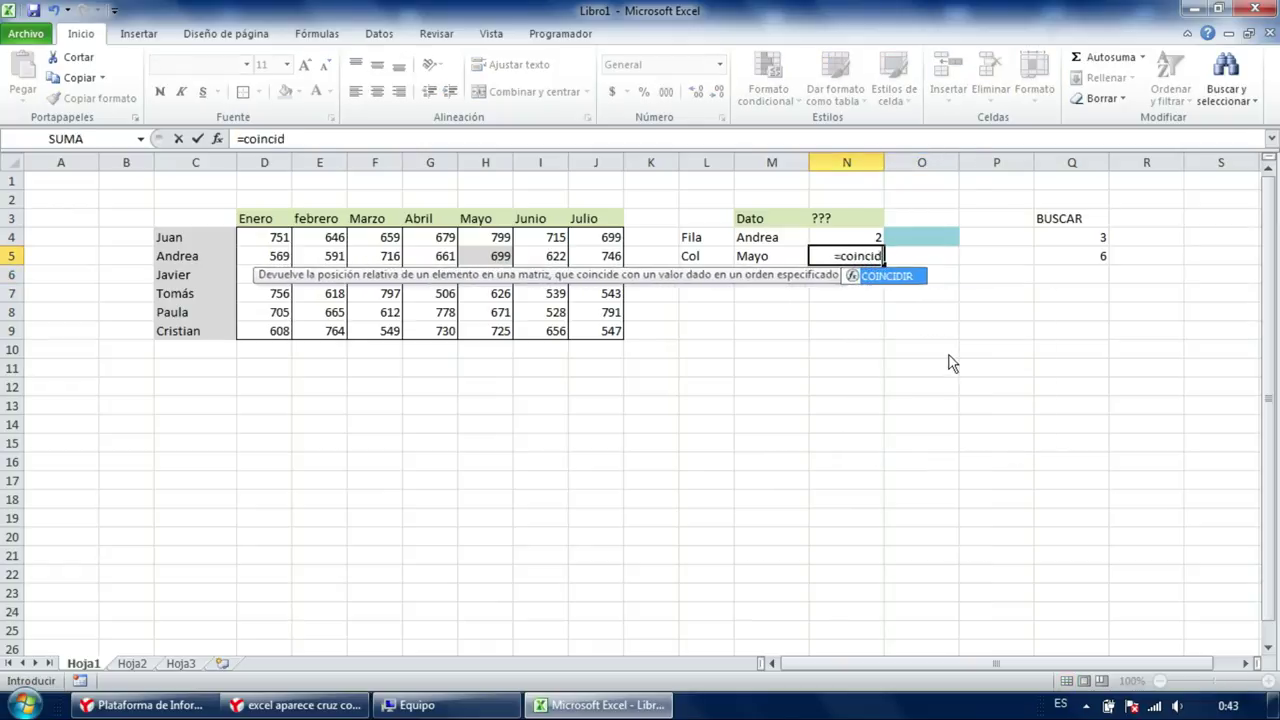
{"action": "type", "text": "r"}
{"action": "key", "text": "Tab"}
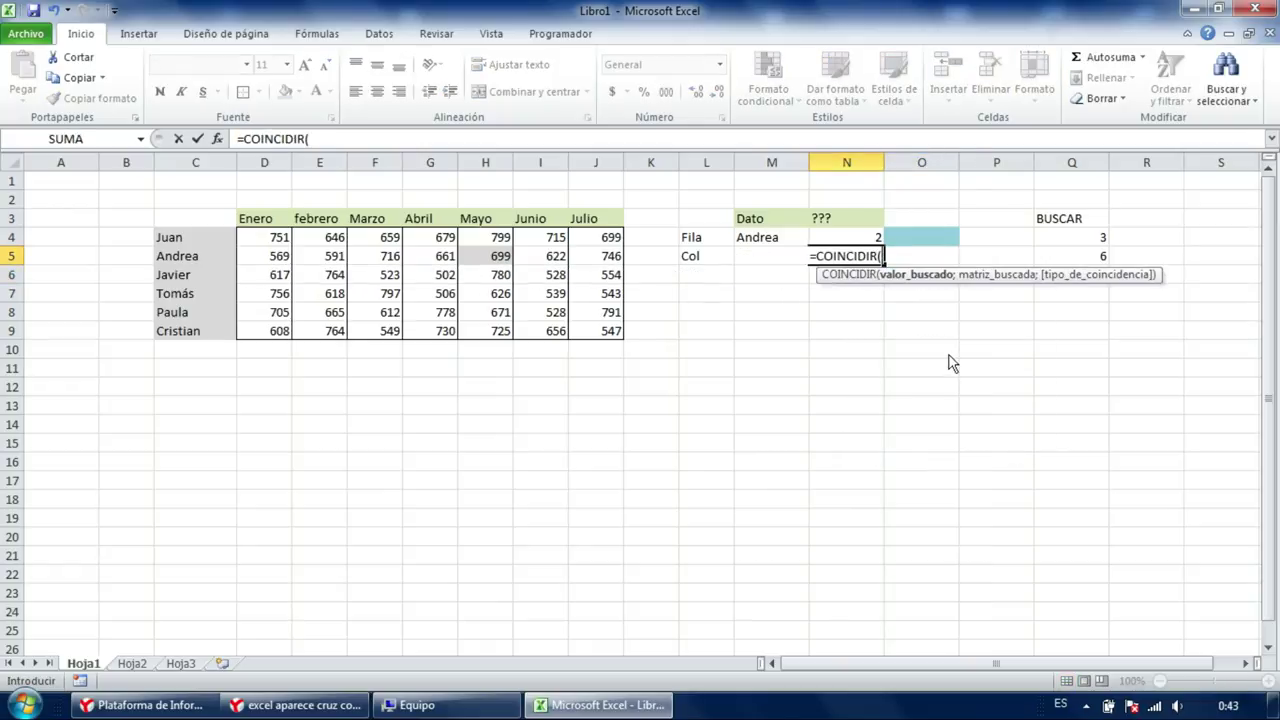
{"action": "type", "text": "("}
{"action": "key", "text": "BackSpace"}
{"action": "key", "text": "Left"}
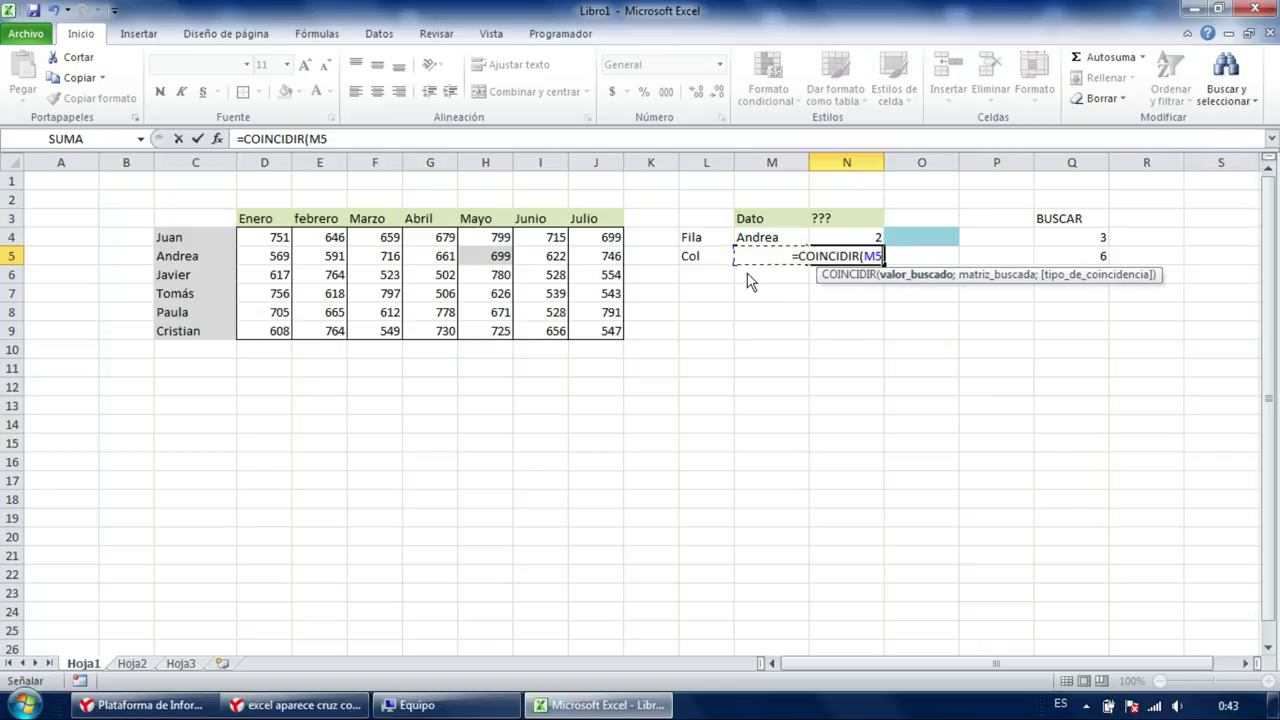
{"action": "type", "text": ";"}
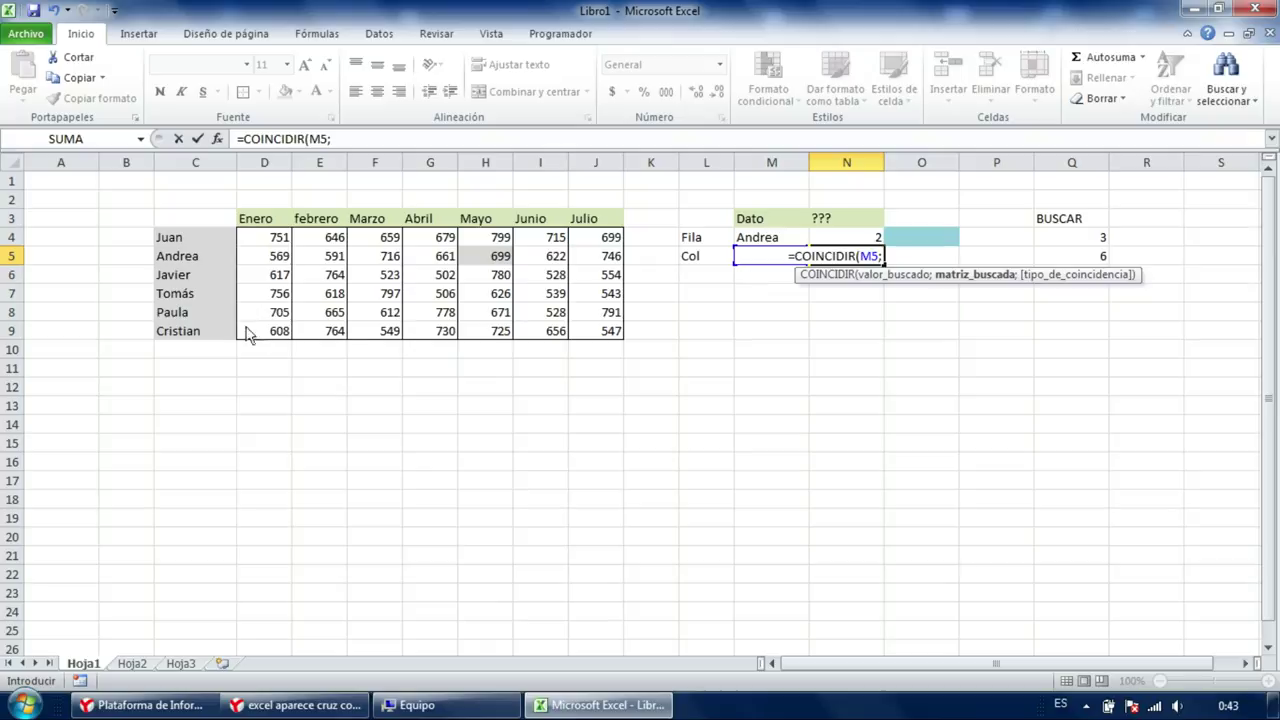
{"action": "left_click_drag", "start_coordinate": [262, 218], "coordinate": [590, 228]}
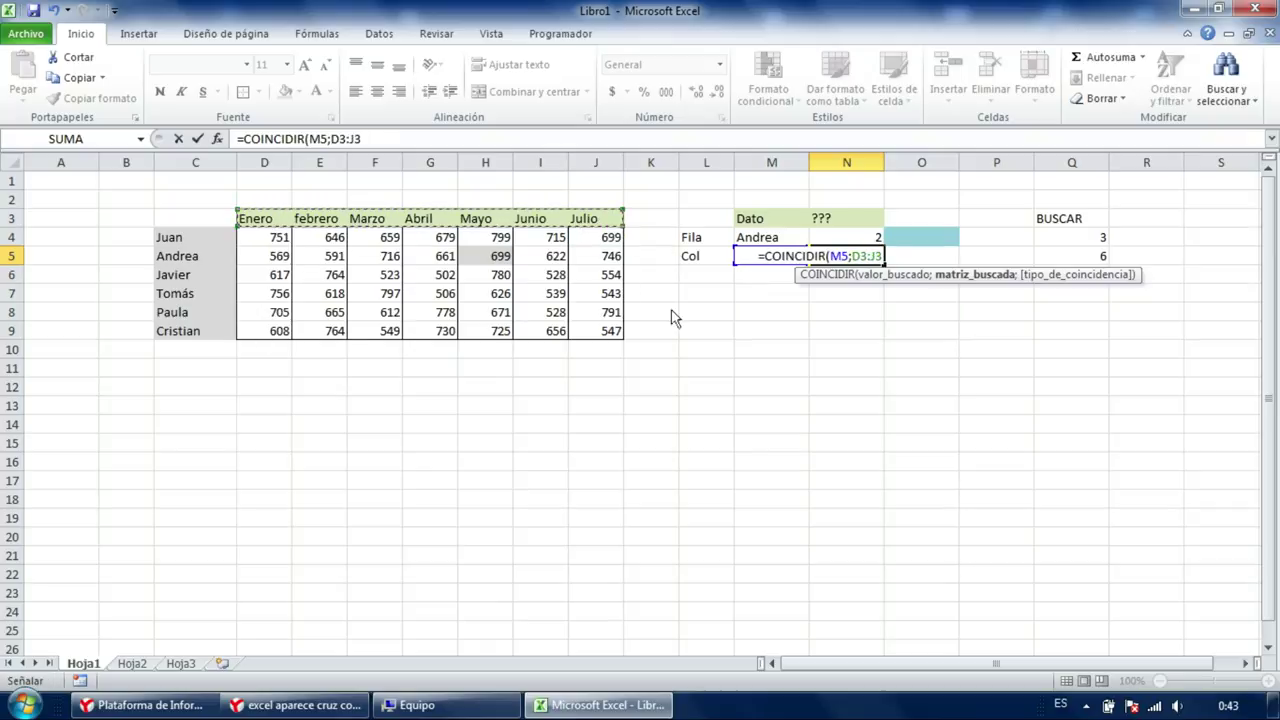
{"action": "type", "text": ";0"}
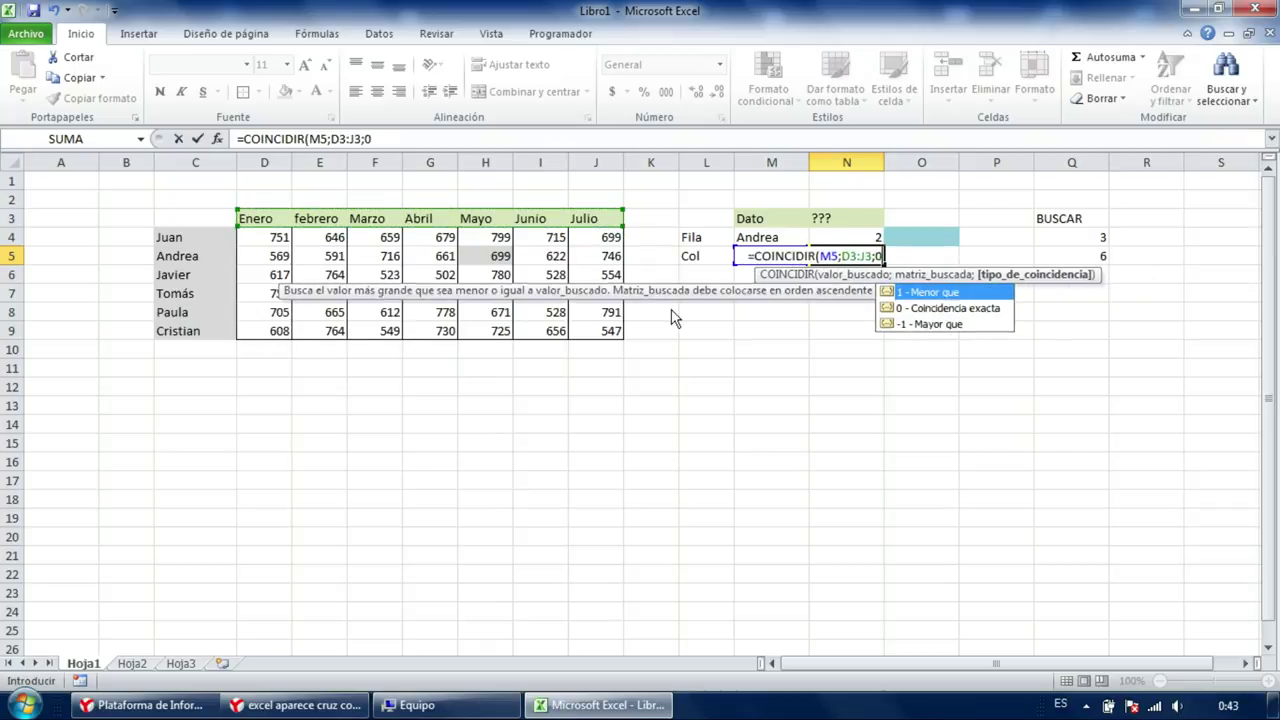
{"action": "key", "text": "Return"}
{"action": "key", "text": "Up"}
{"action": "key", "text": "Up"}
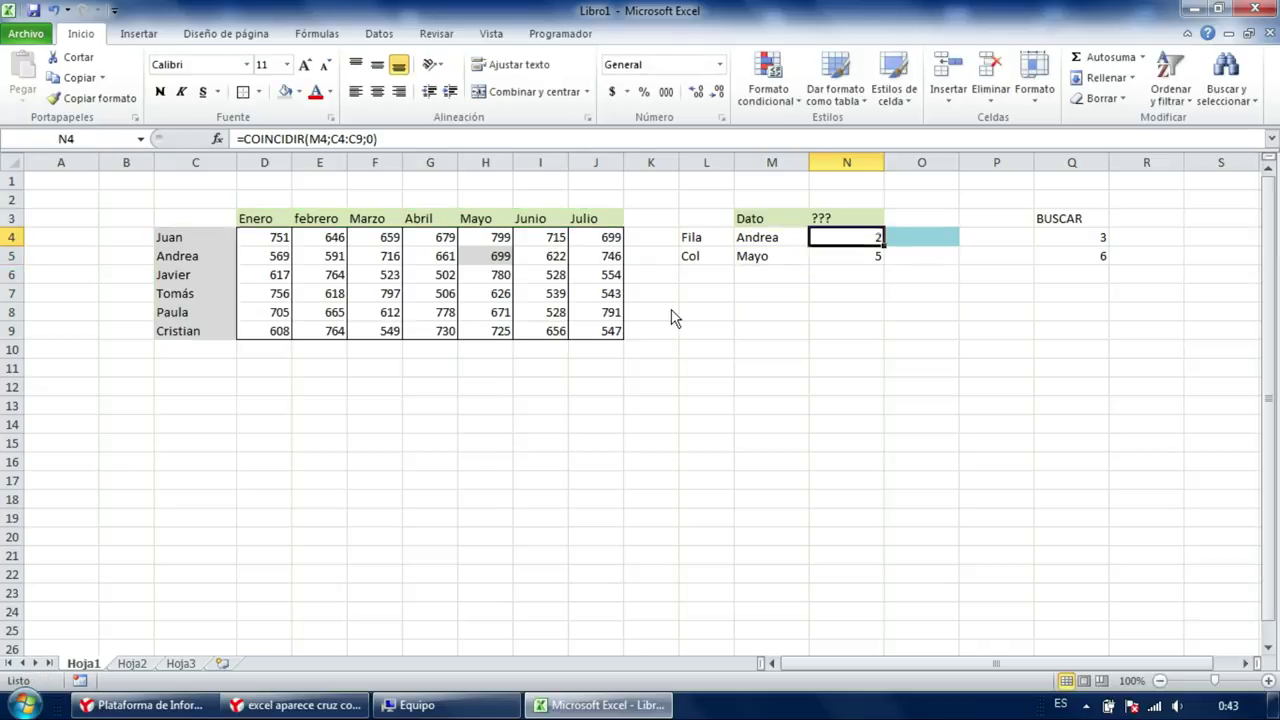
Choose Paula as the Fila name and Junio as the Col month.
{"action": "left_click", "coordinate": [761, 244]}
{"action": "left_click", "coordinate": [817, 237]}
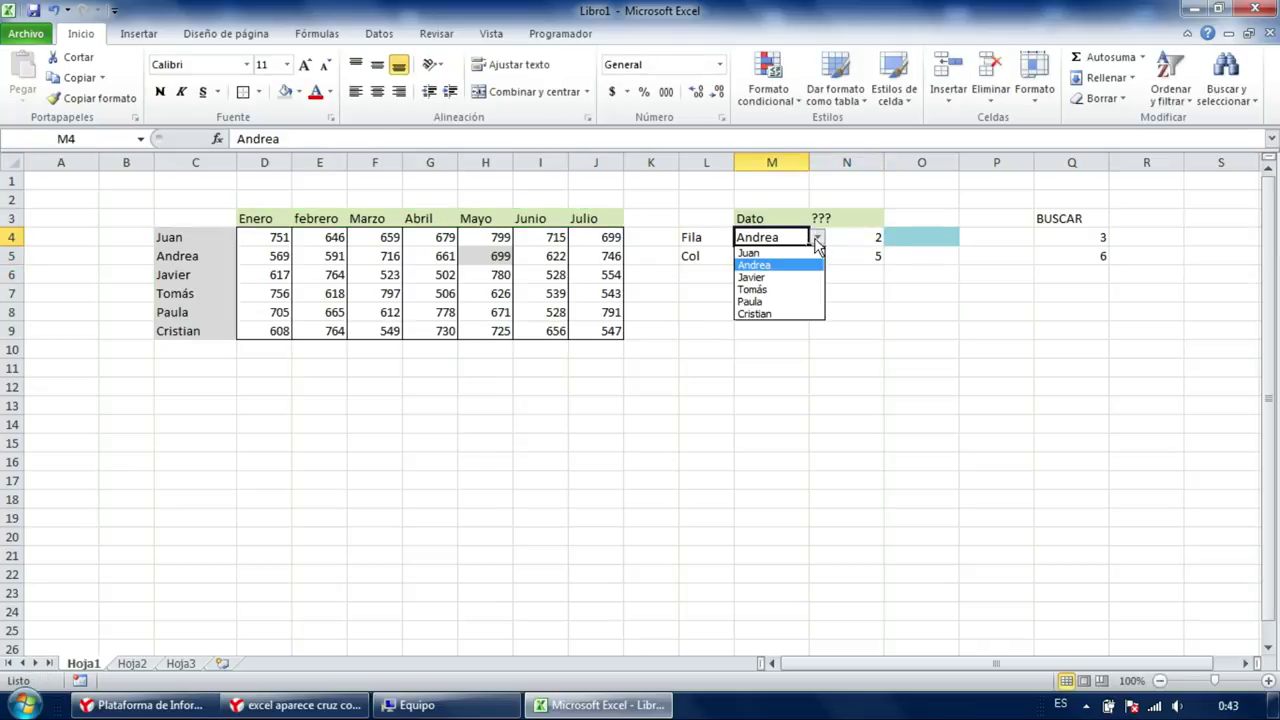
{"action": "left_click", "coordinate": [790, 293]}
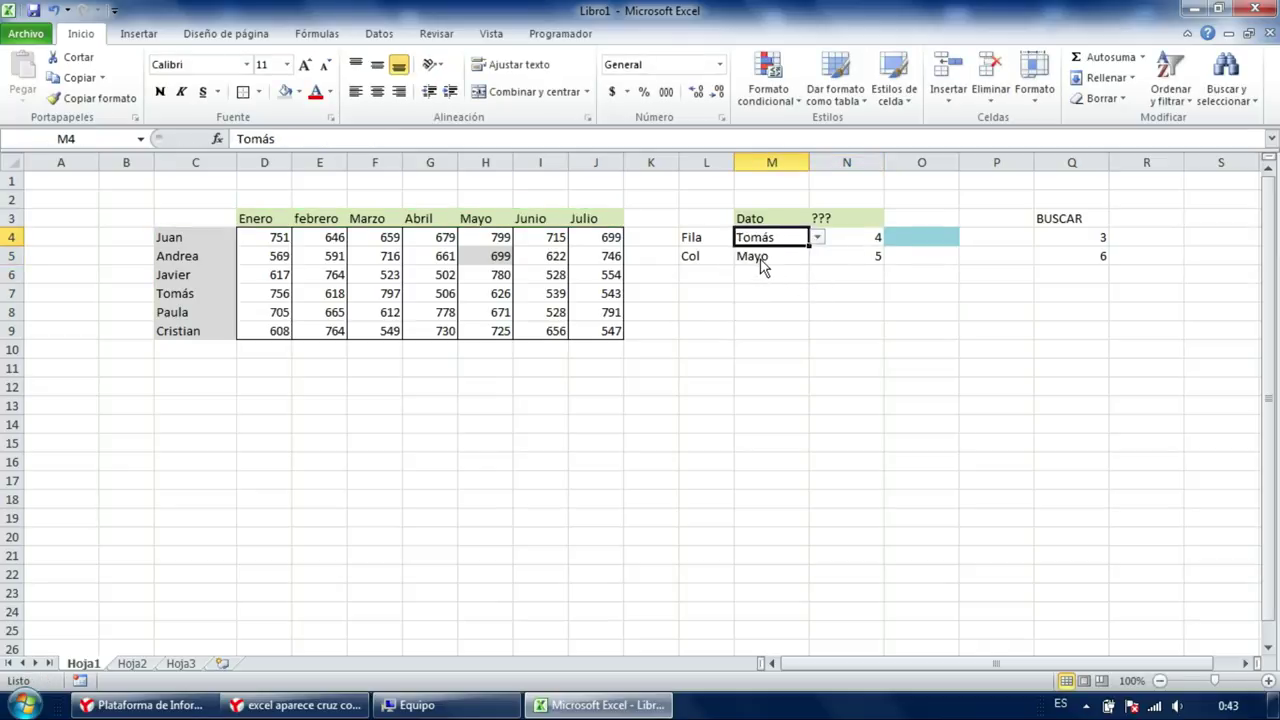
{"action": "left_click", "coordinate": [817, 237]}
{"action": "left_click", "coordinate": [781, 301]}
{"action": "left_click", "coordinate": [797, 262]}
{"action": "left_click", "coordinate": [816, 259]}
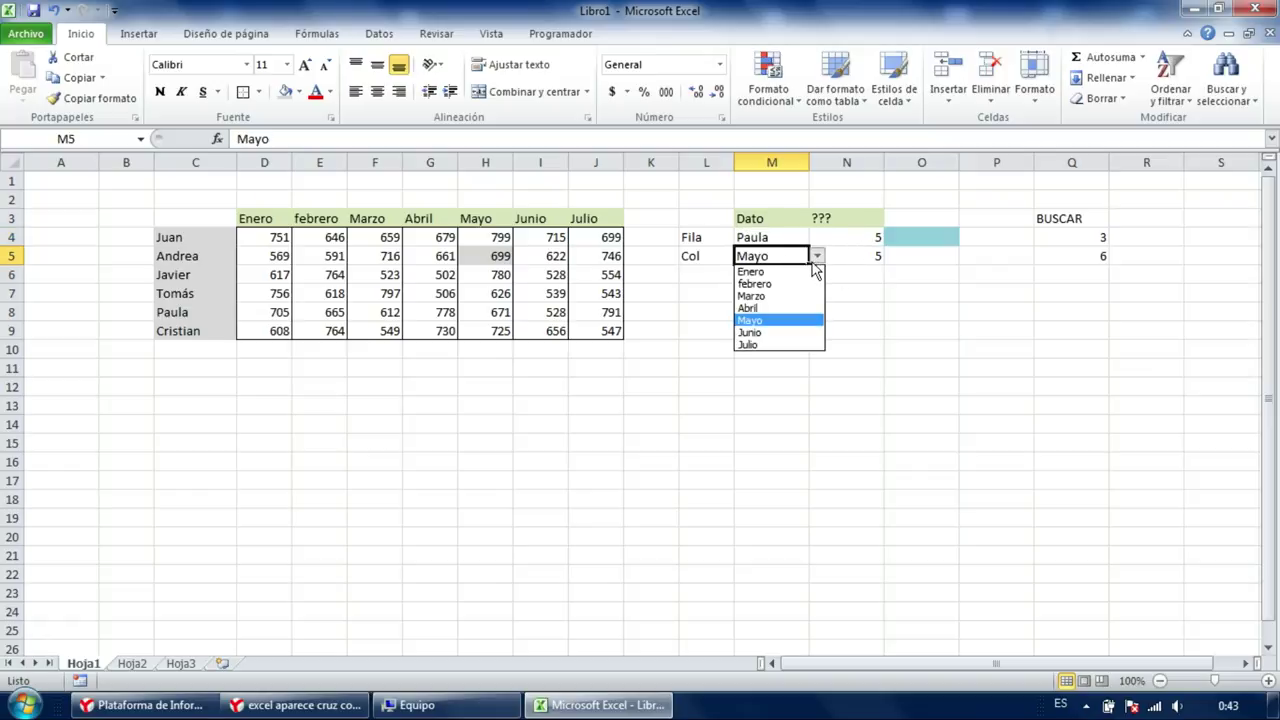
{"action": "left_click", "coordinate": [760, 333]}
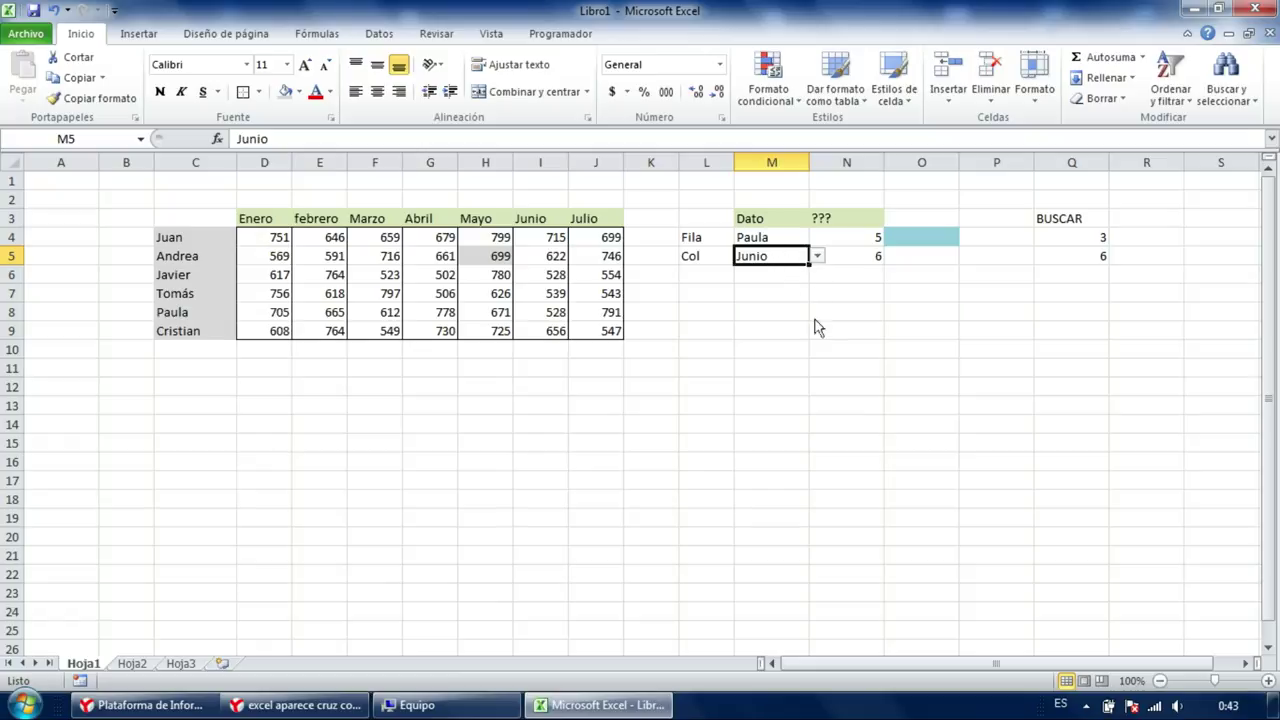
{"action": "left_click", "coordinate": [763, 331]}
Check positions 5 and 6 against Paula's Junio value 528 in I8, then begin =INDICE in O4.
{"action": "left_click_drag", "start_coordinate": [865, 240], "coordinate": [865, 257]}
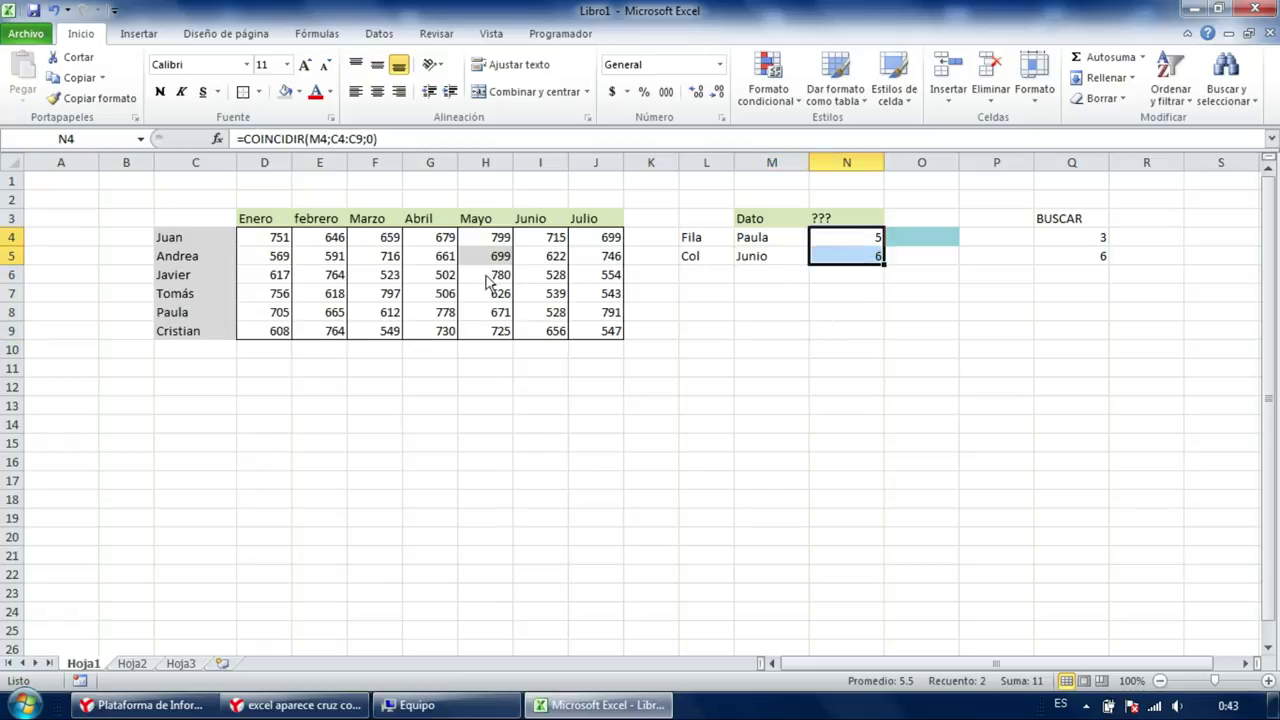
{"action": "left_click_drag", "start_coordinate": [211, 312], "coordinate": [574, 312]}
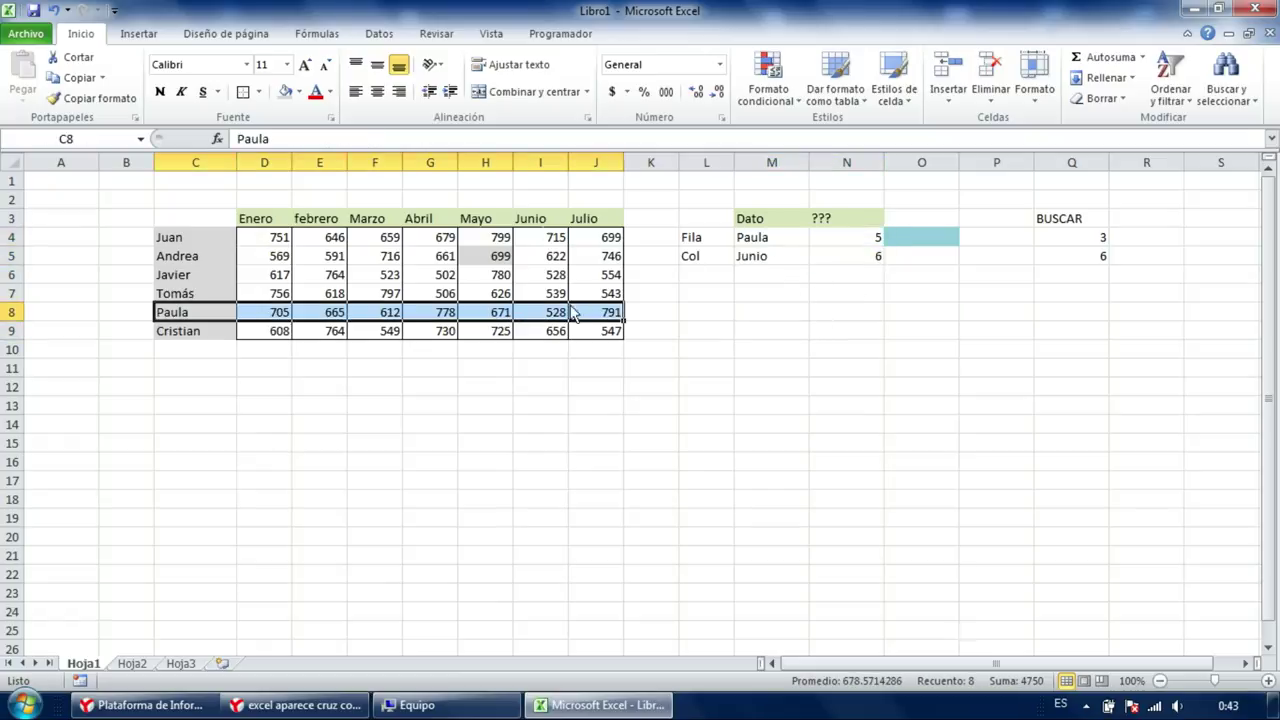
{"action": "left_click", "coordinate": [556, 313]}
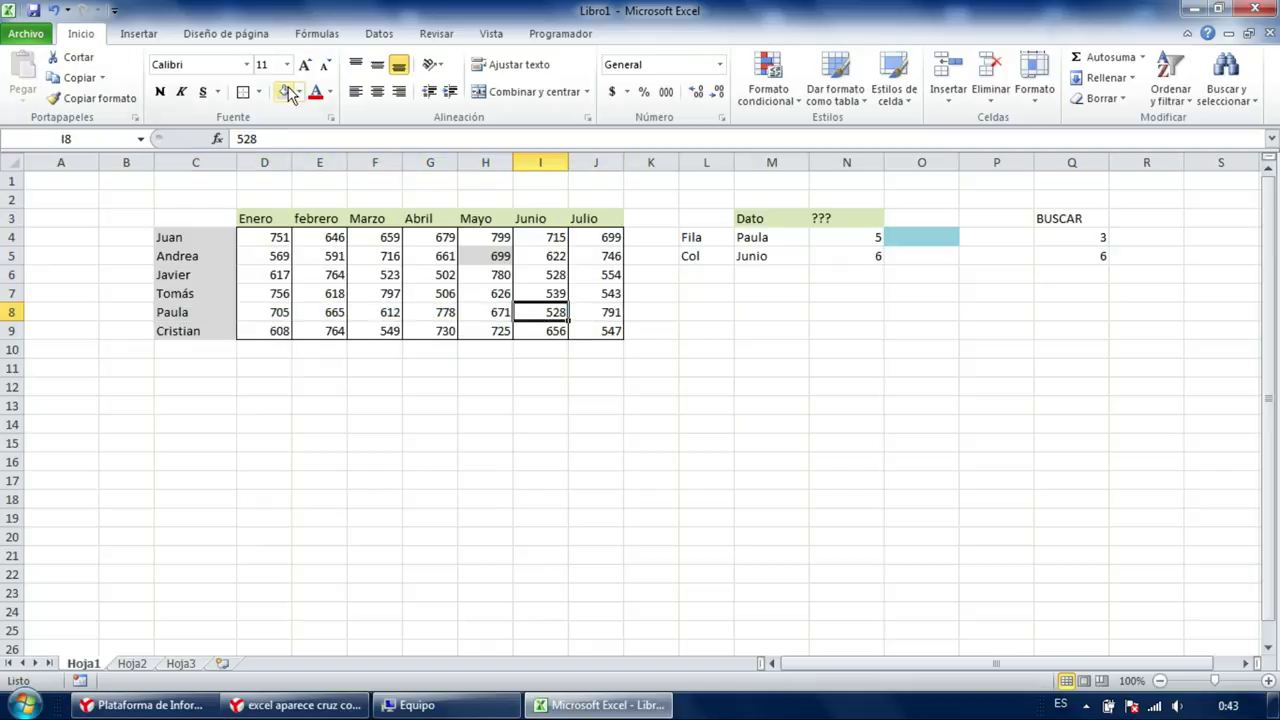
{"action": "left_click", "coordinate": [938, 246]}
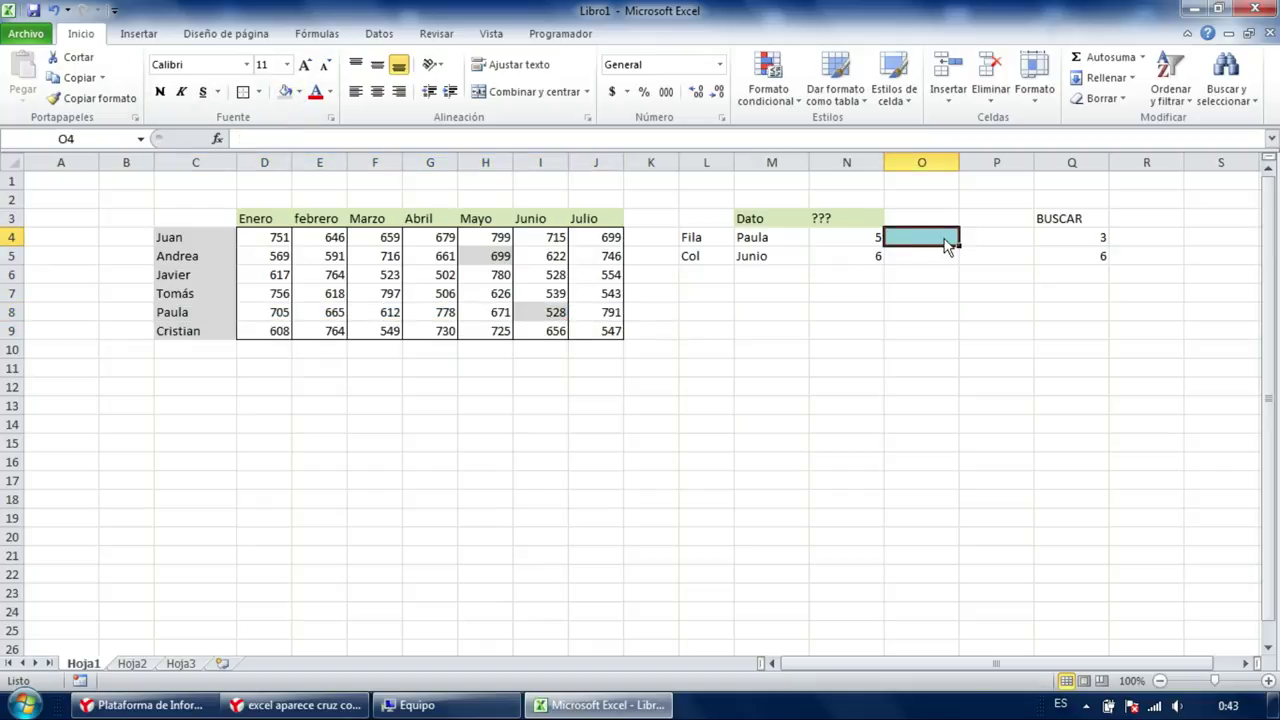
{"action": "type", "text": "="}
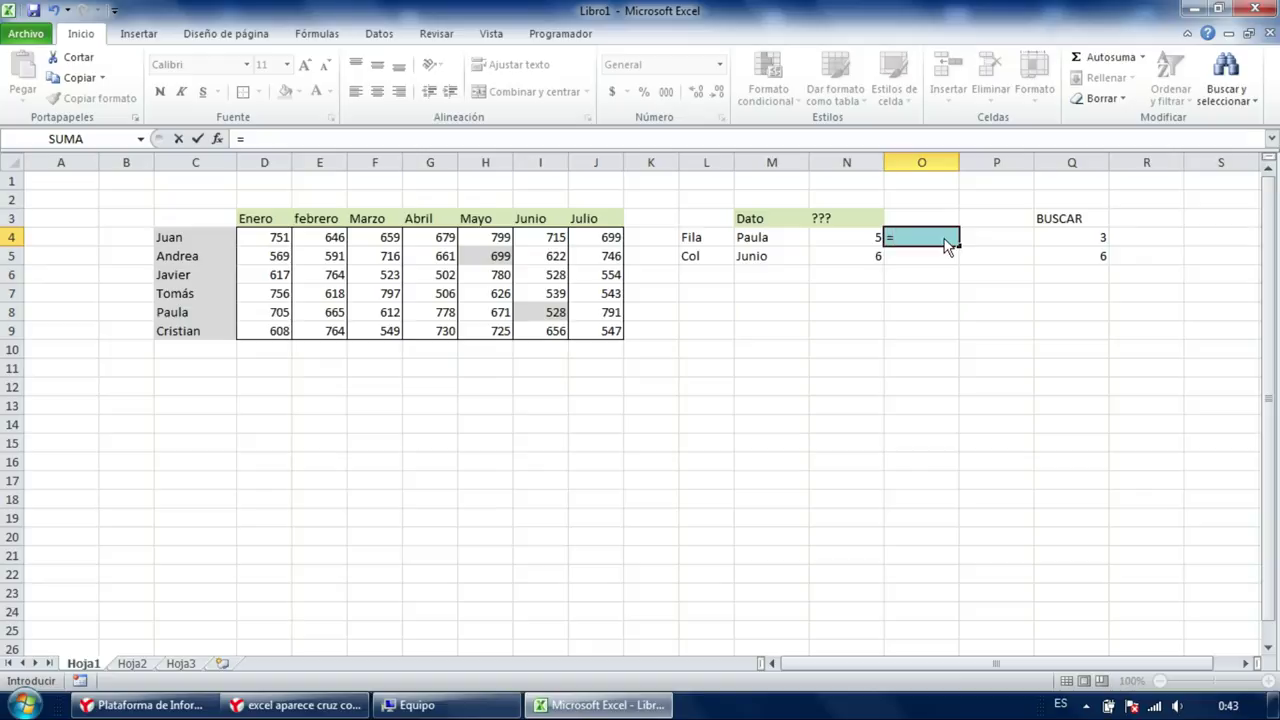
{"action": "type", "text": "in"}
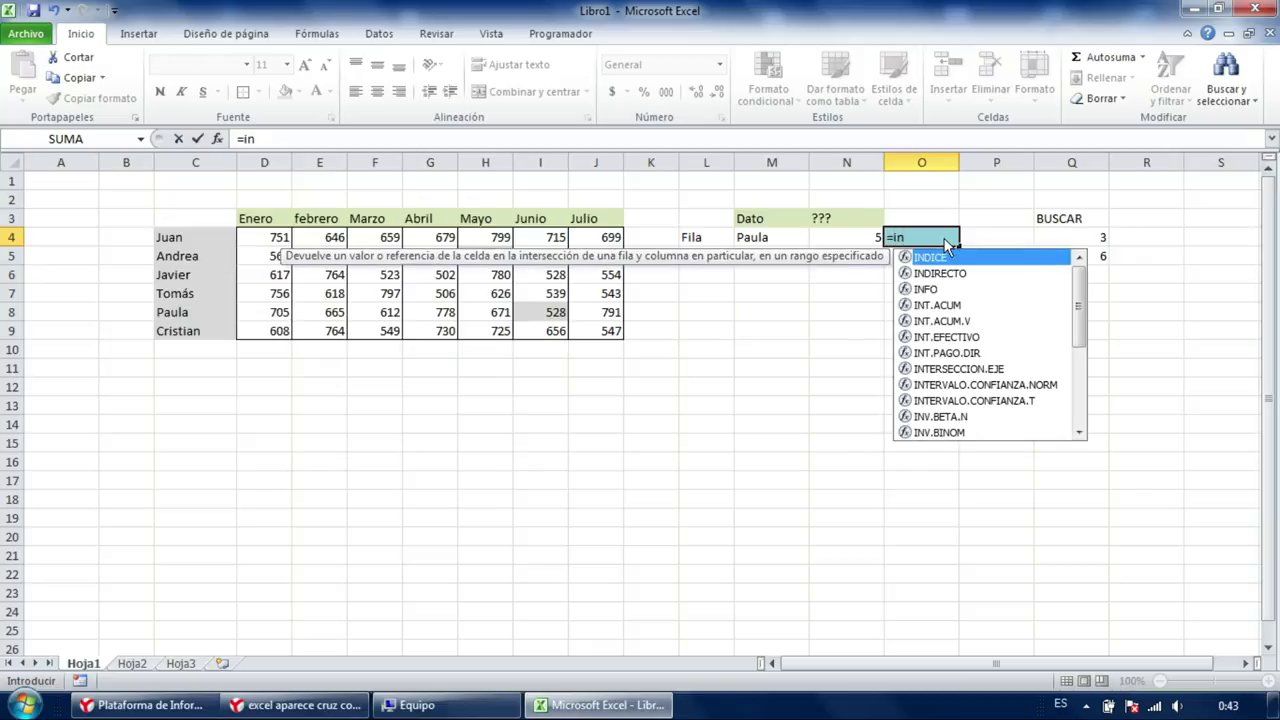
Complete =INDICE(D4:J9;N4;N5) in O4, returning 528 for Paula's Junio value.
{"action": "key", "text": "Tab"}
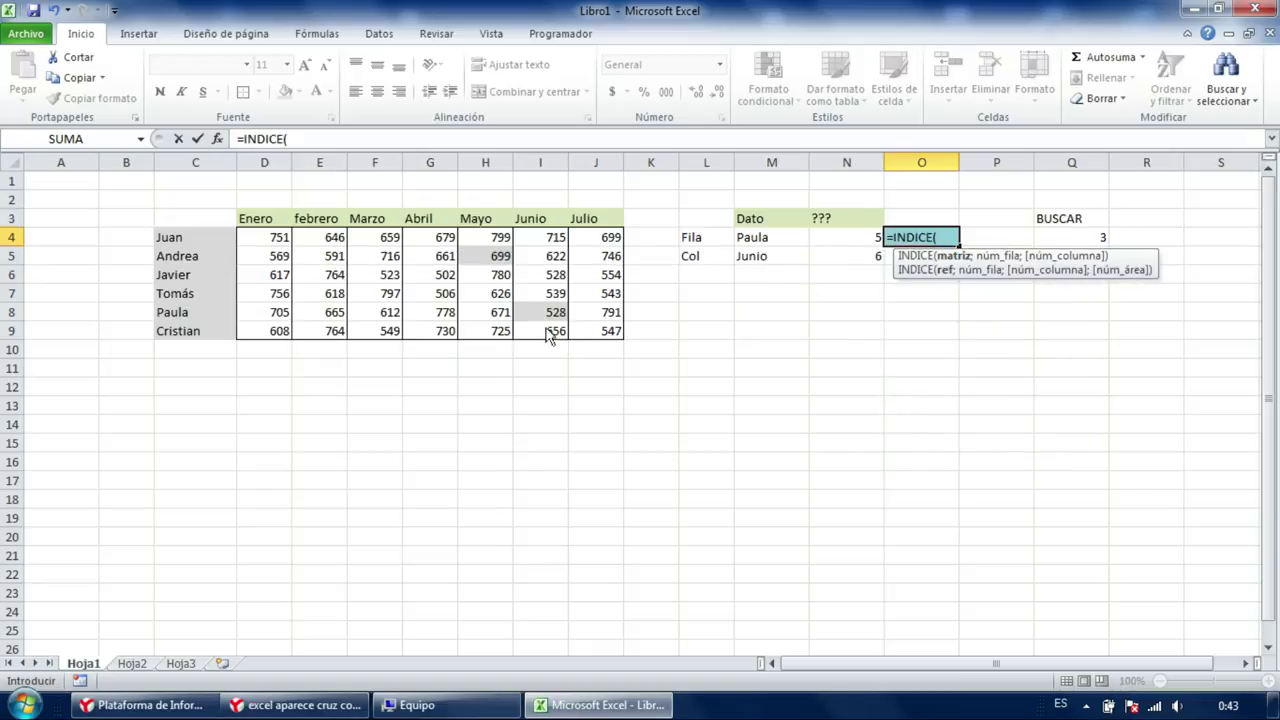
{"action": "left_click_drag", "start_coordinate": [267, 240], "coordinate": [600, 337]}
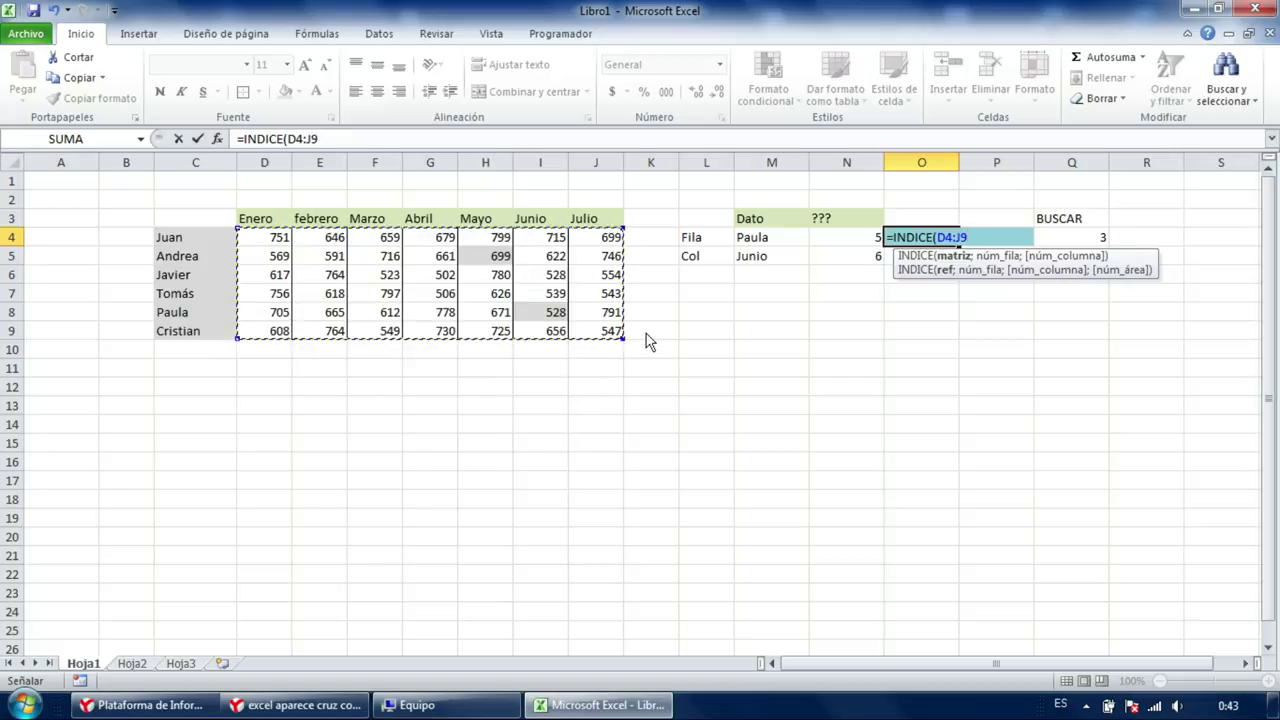
{"action": "type", "text": ";"}
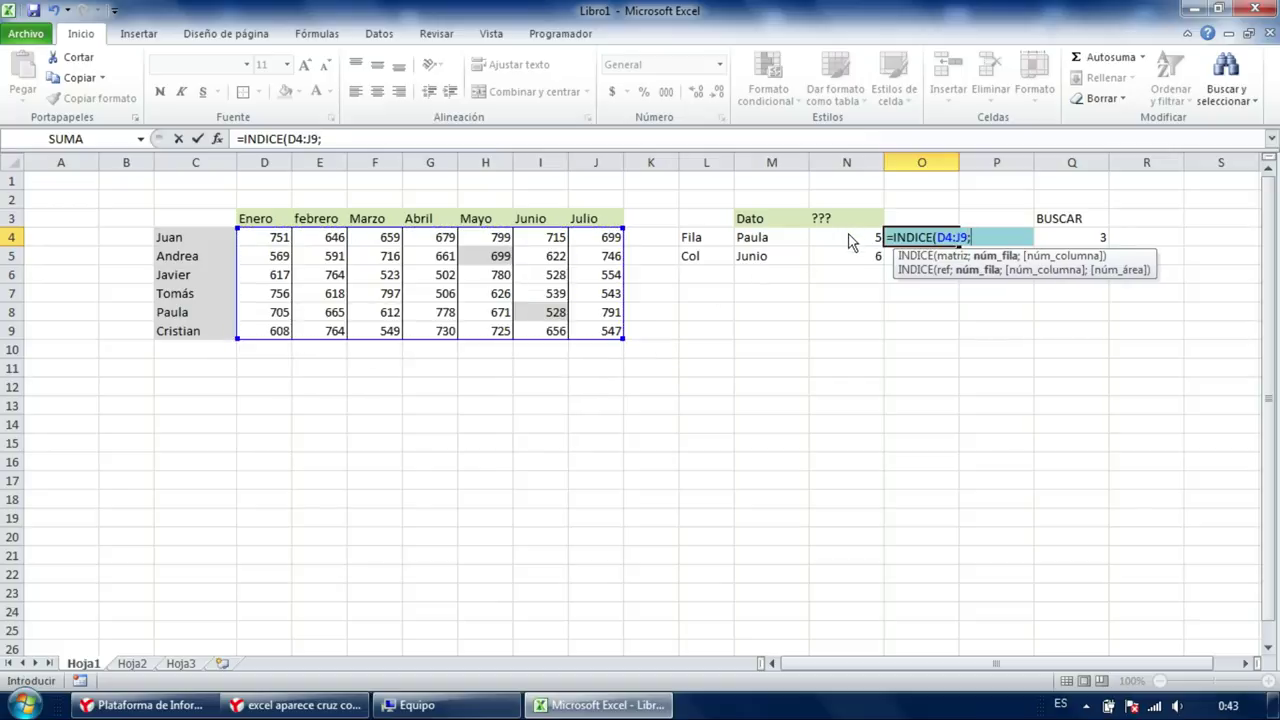
{"action": "left_click", "coordinate": [845, 241]}
{"action": "type", "text": ";"}
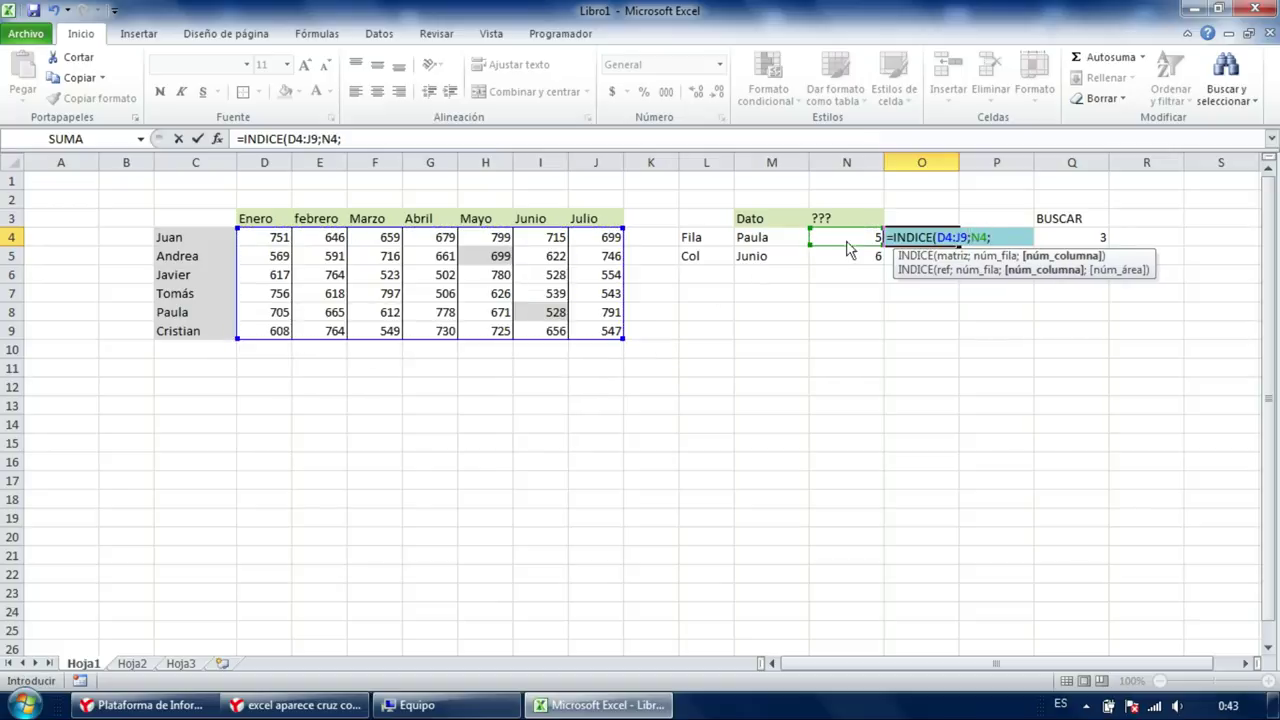
{"action": "left_click", "coordinate": [848, 257]}
{"action": "type", "text": ")"}
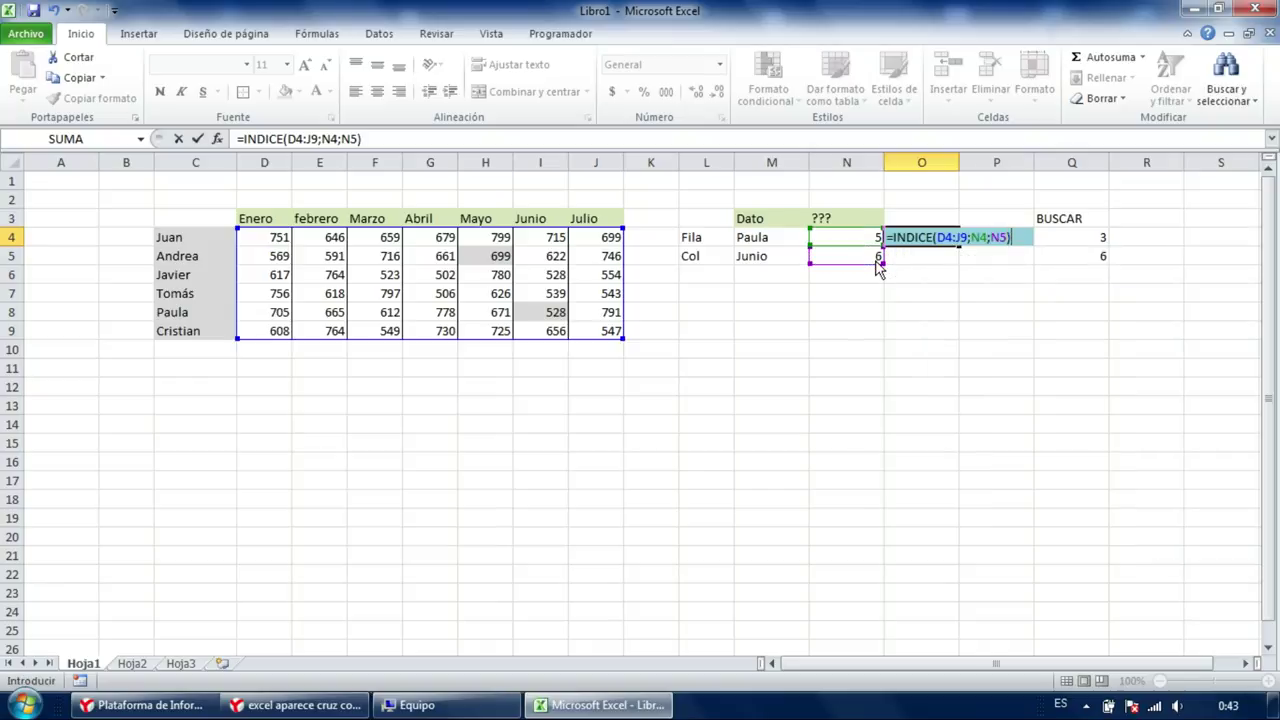
{"action": "key", "text": "Return"}
{"action": "key", "text": "Up"}
{"action": "key", "text": "F2"}
{"action": "key", "text": "Escape"}
{"action": "left_click_drag", "start_coordinate": [849, 168], "coordinate": [1110, 166]}
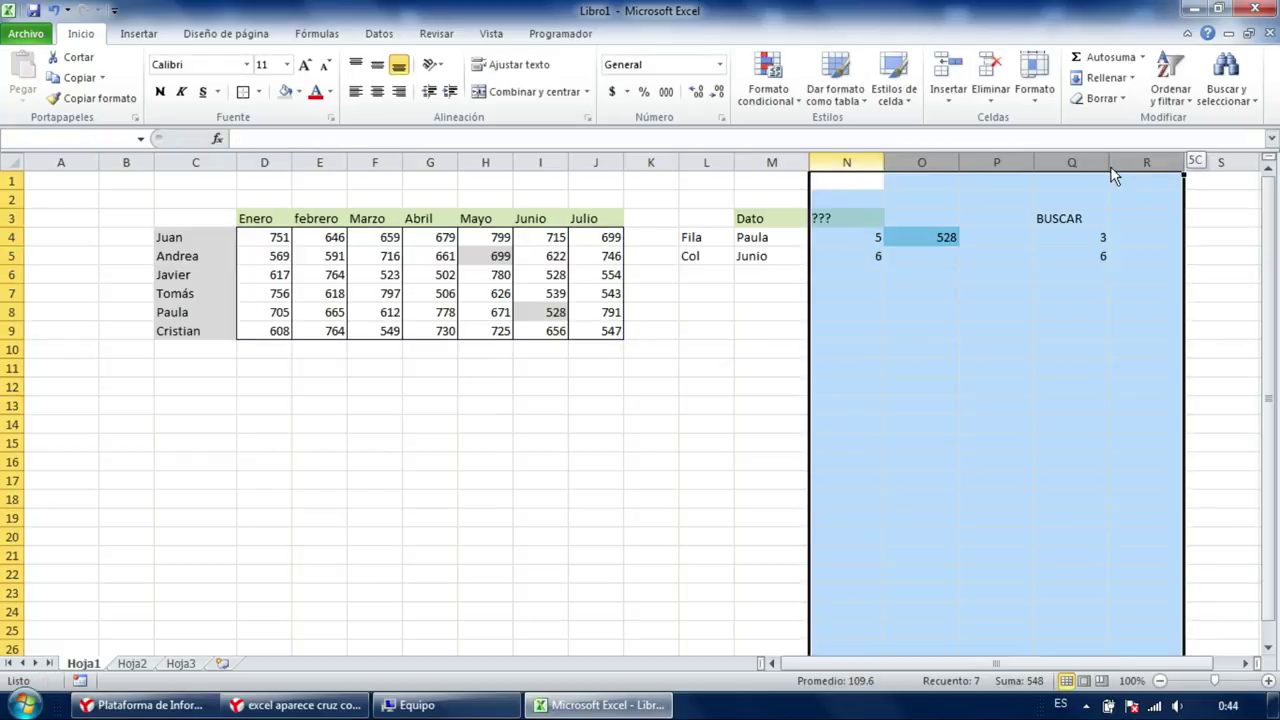
Delete the helper columns N through Q.
{"action": "left_click", "coordinate": [975, 368]}
{"action": "left_click_drag", "start_coordinate": [850, 165], "coordinate": [1100, 180]}
{"action": "right_click", "coordinate": [975, 232]}
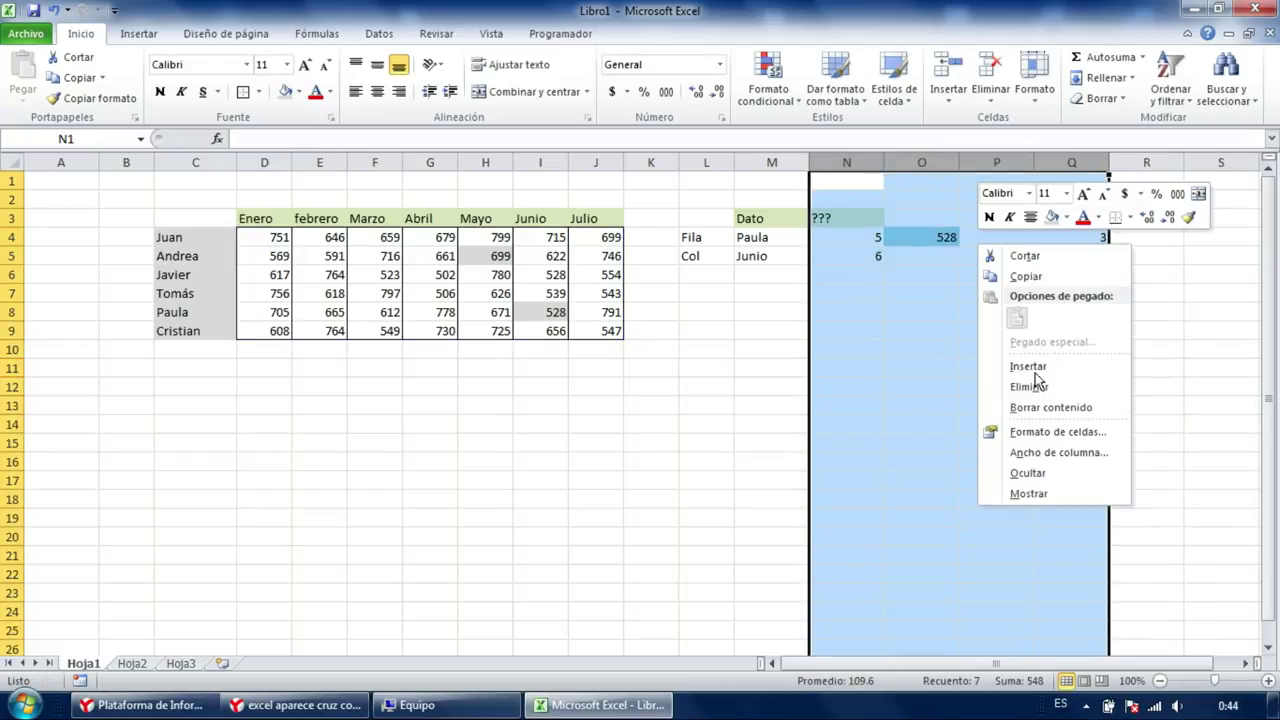
{"action": "left_click", "coordinate": [960, 383]}
{"action": "left_click", "coordinate": [846, 368]}
Fill O4 and the input cells M4:M5 yellow.
{"action": "left_click", "coordinate": [900, 243]}
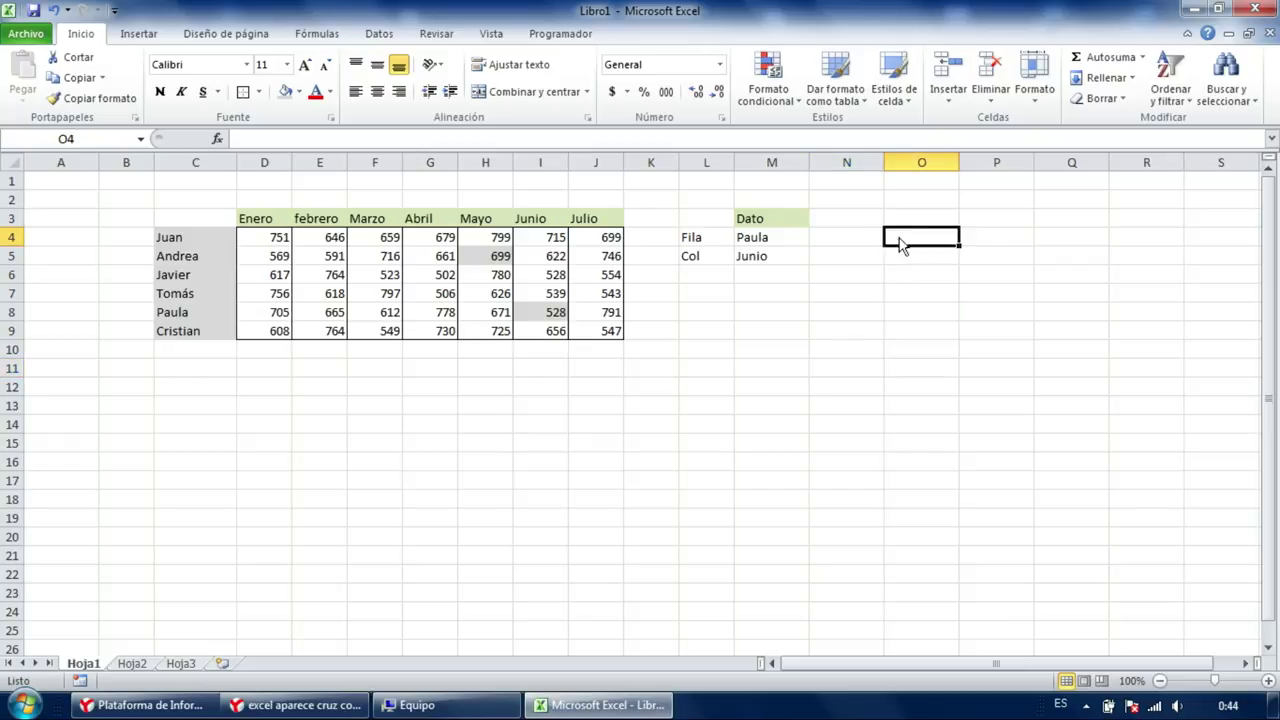
{"action": "left_click", "coordinate": [300, 92]}
{"action": "left_click", "coordinate": [331, 228]}
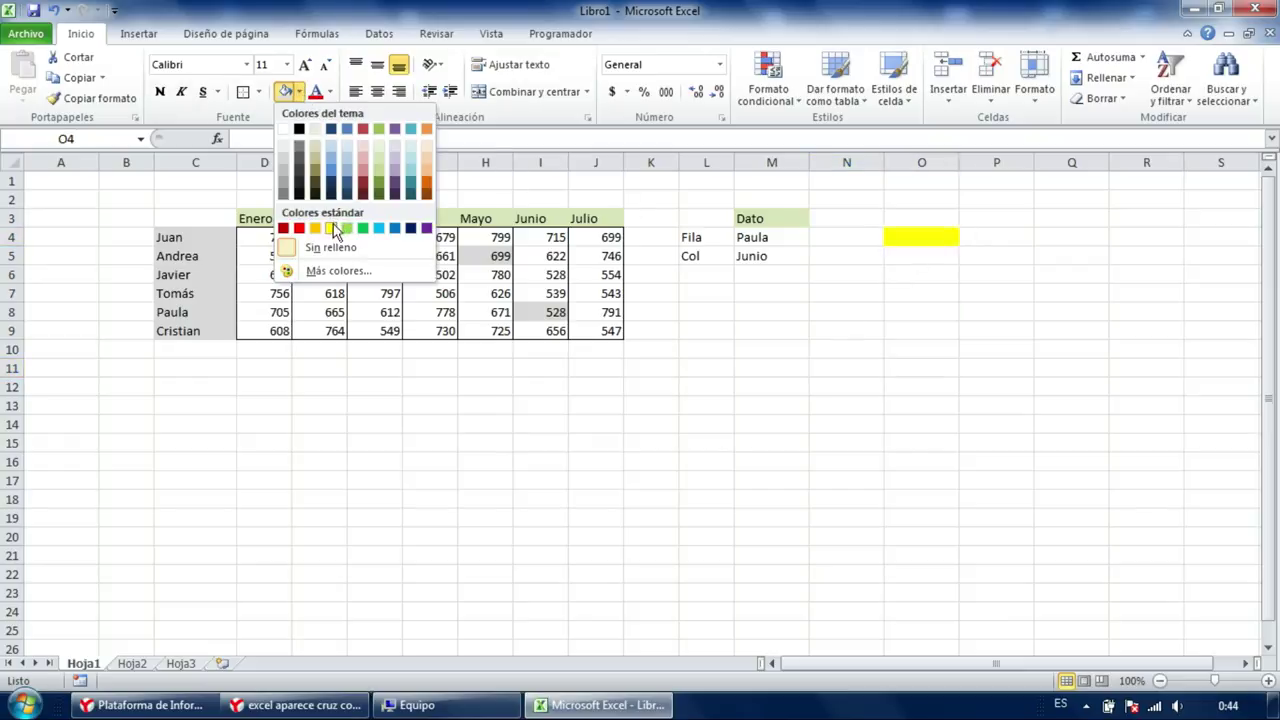
{"action": "left_click", "coordinate": [650, 331]}
{"action": "left_click", "coordinate": [755, 240]}
{"action": "left_click", "coordinate": [752, 256]}
{"action": "left_click_drag", "start_coordinate": [760, 238], "coordinate": [769, 257]}
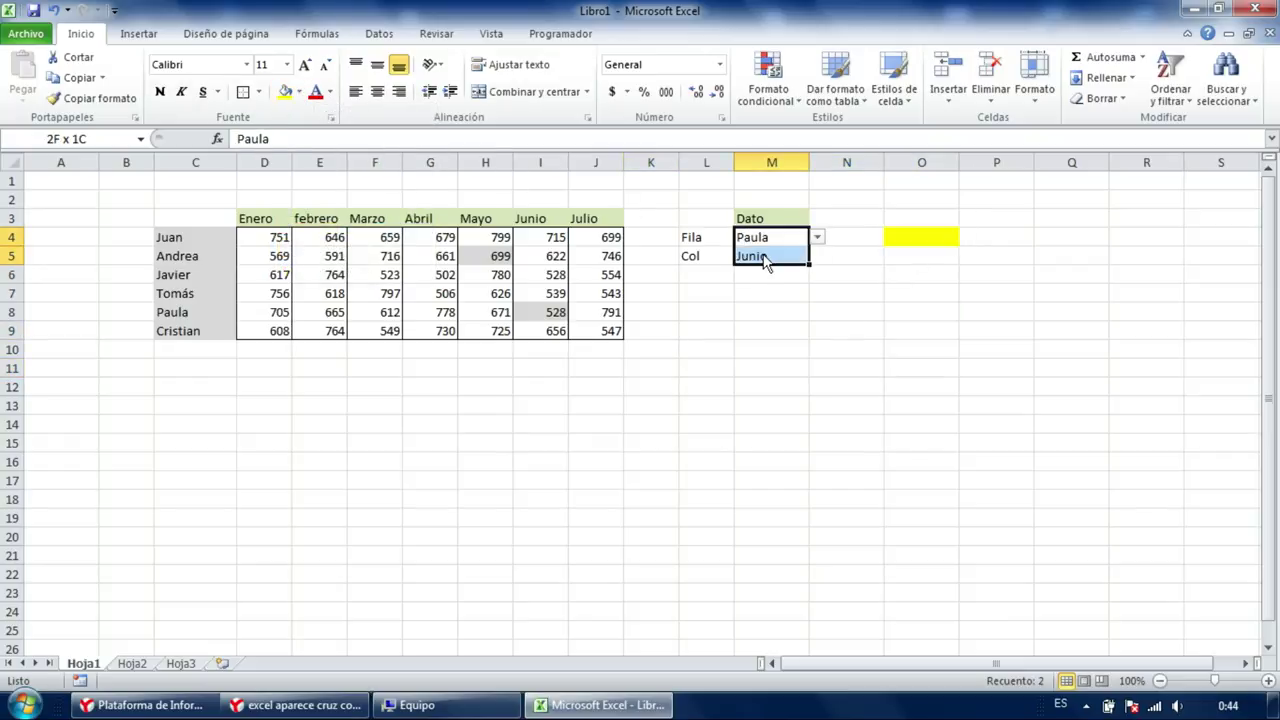
{"action": "left_click", "coordinate": [288, 92]}
Change the fill of result cell O4 to light green.
{"action": "left_click", "coordinate": [746, 366]}
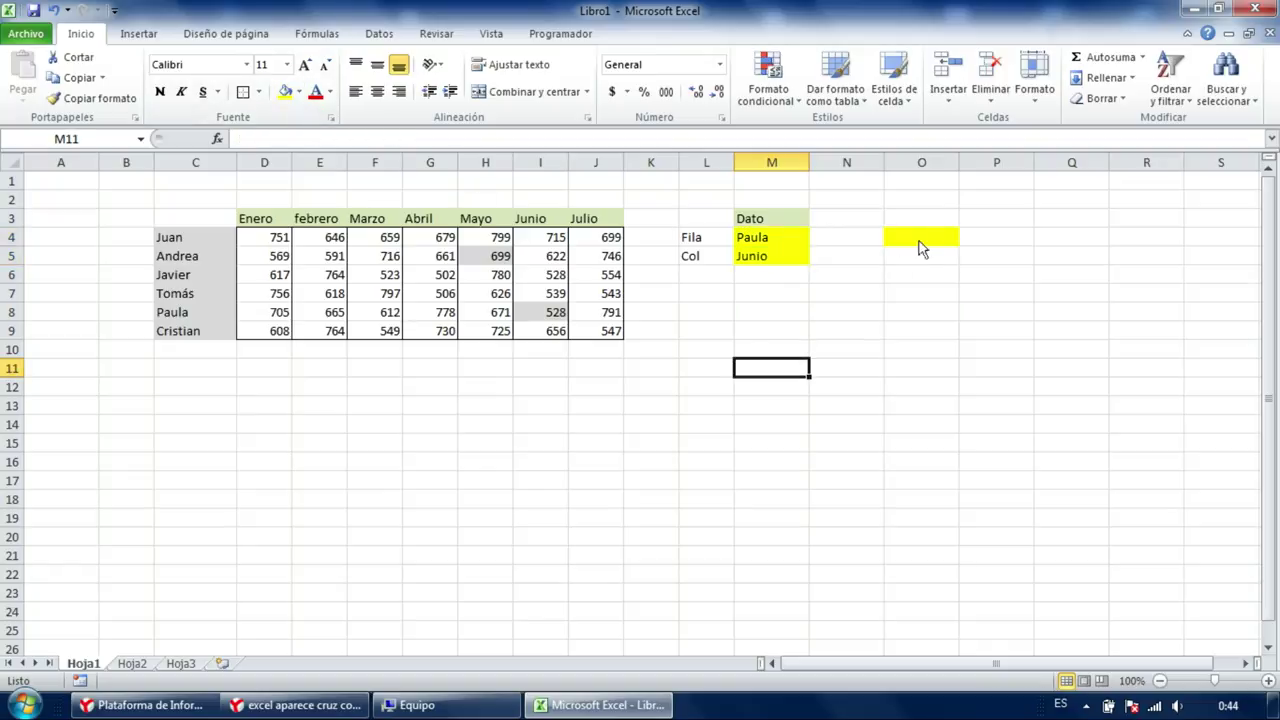
{"action": "left_click", "coordinate": [918, 242]}
{"action": "left_click", "coordinate": [299, 92]}
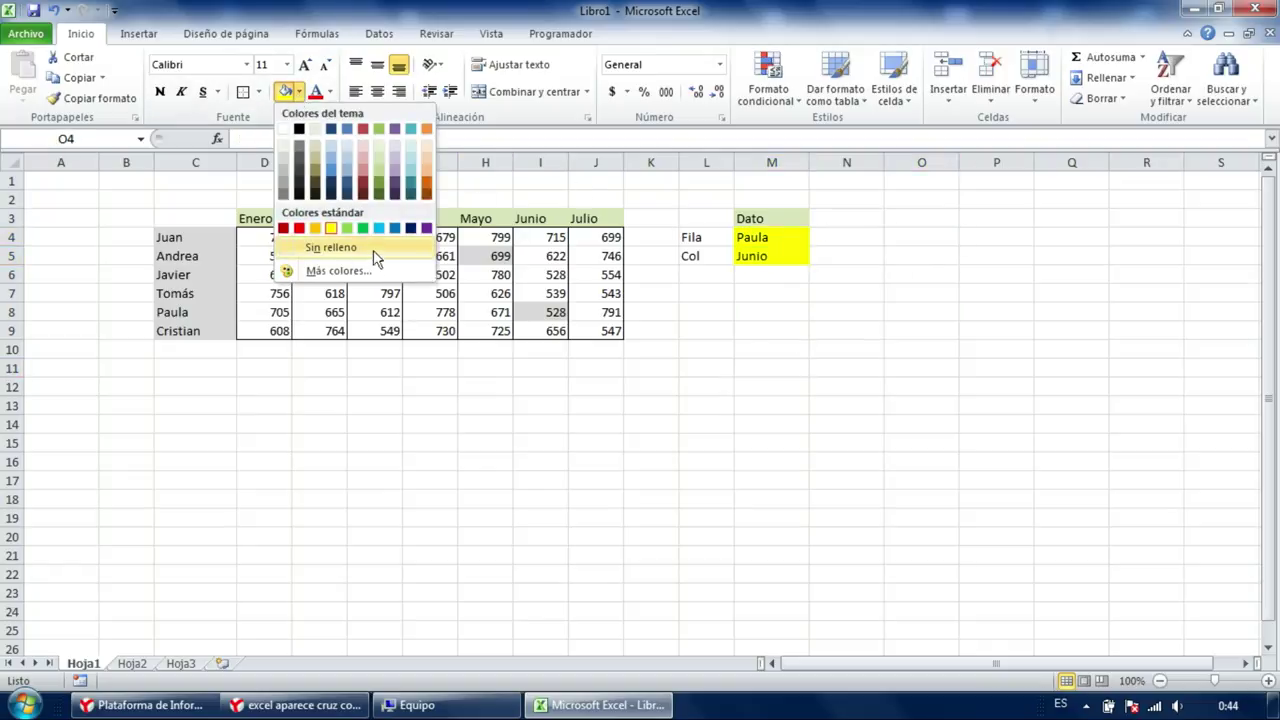
{"action": "left_click", "coordinate": [381, 160]}
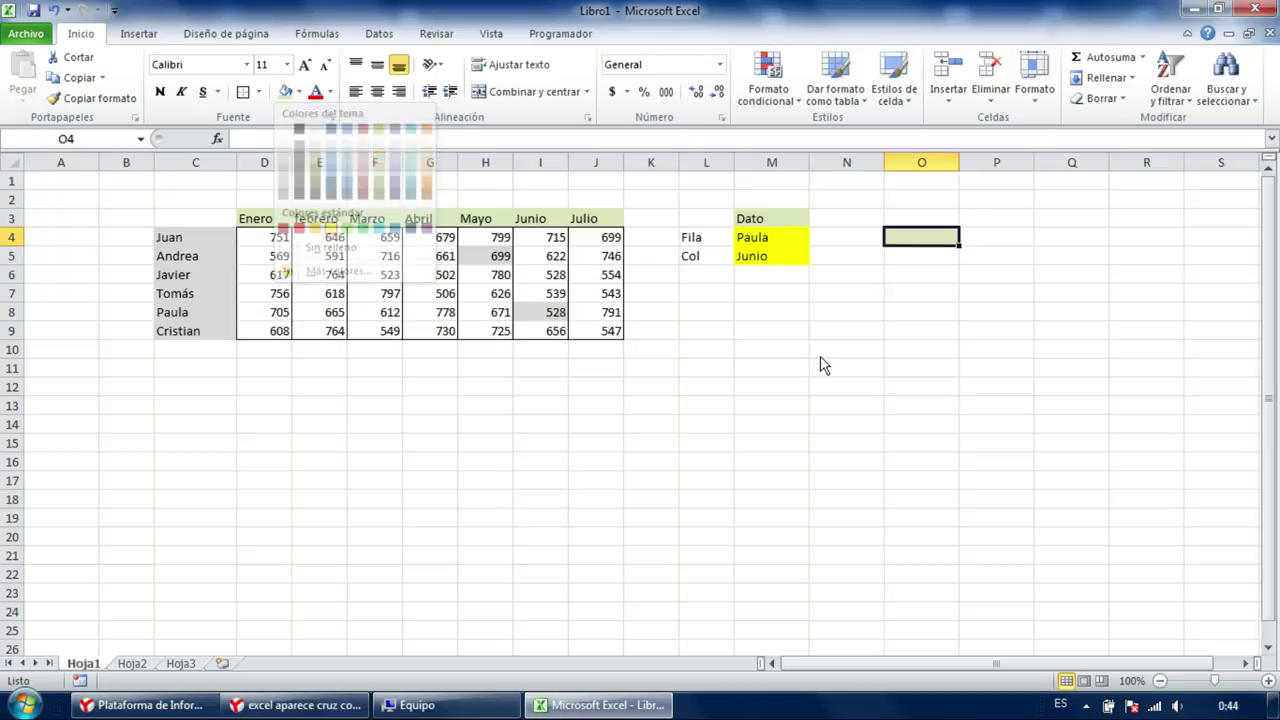
{"action": "left_click", "coordinate": [840, 349]}
{"action": "left_click_drag", "start_coordinate": [762, 240], "coordinate": [768, 260]}
{"action": "left_click", "coordinate": [758, 313]}
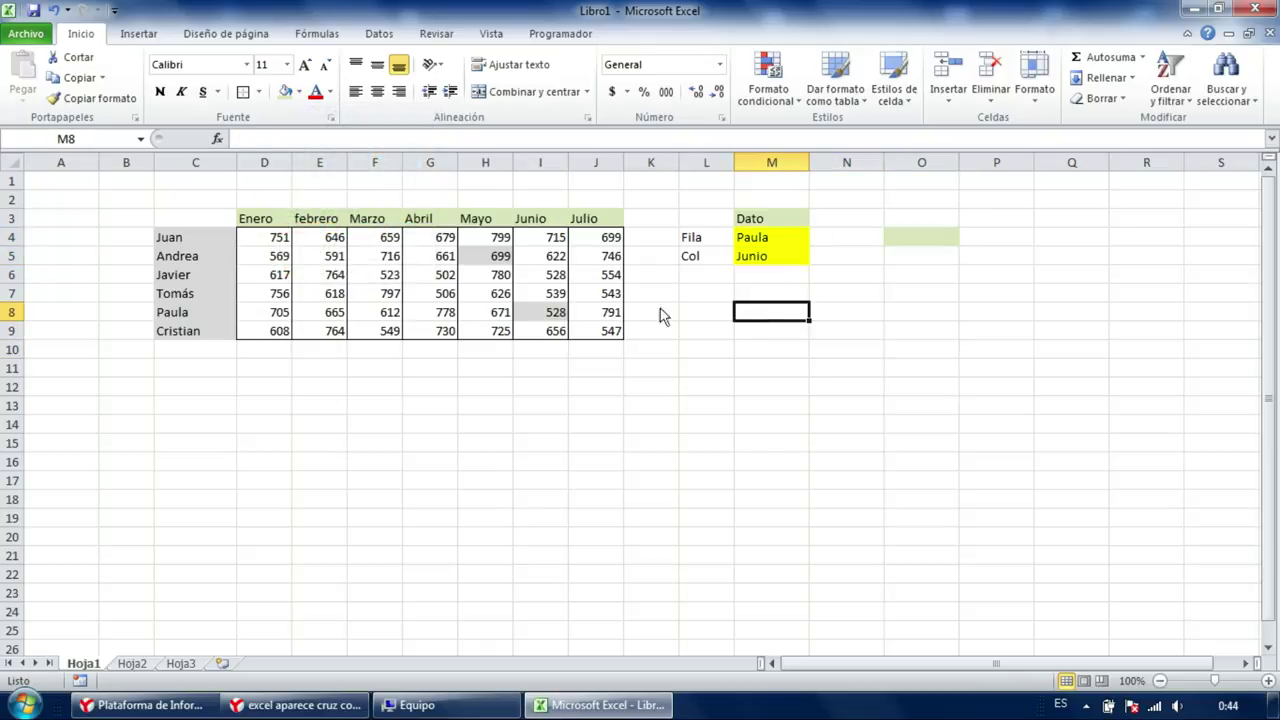
Fill A1 yellow as a legend swatch and label B1 "Celdas Variables".
{"action": "left_click", "coordinate": [70, 183]}
{"action": "left_click", "coordinate": [299, 92]}
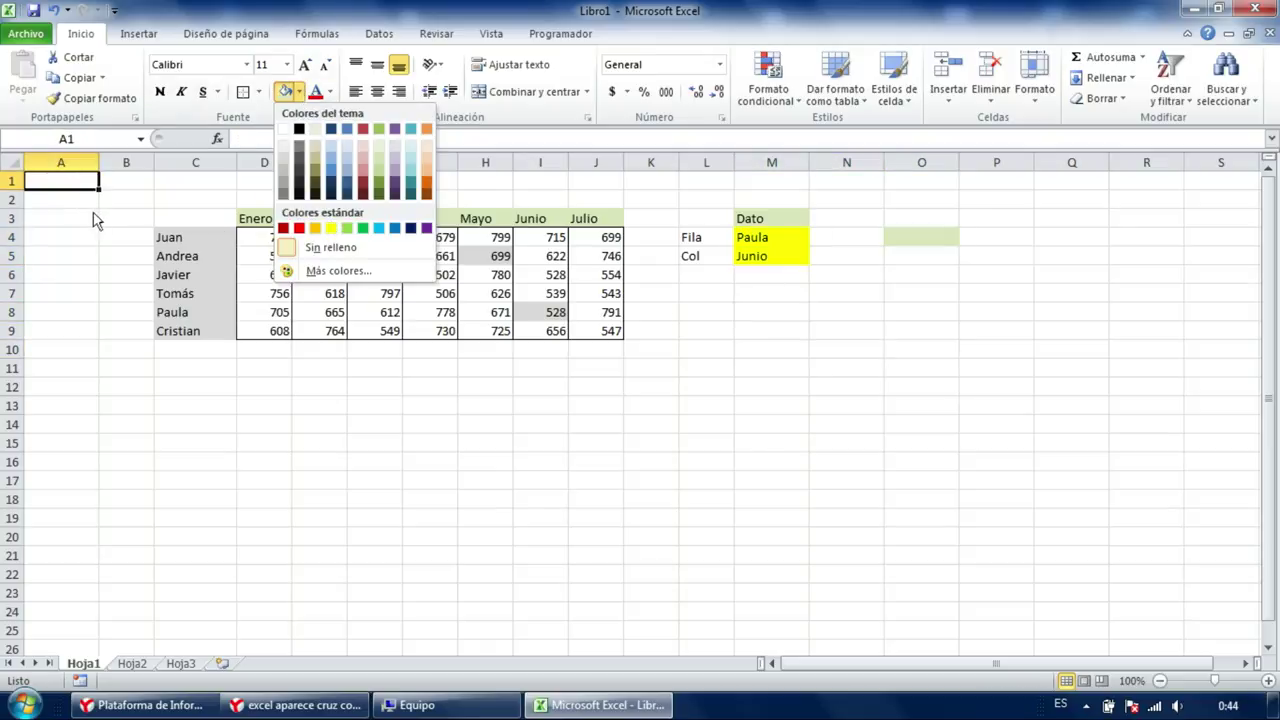
{"action": "left_click", "coordinate": [331, 228]}
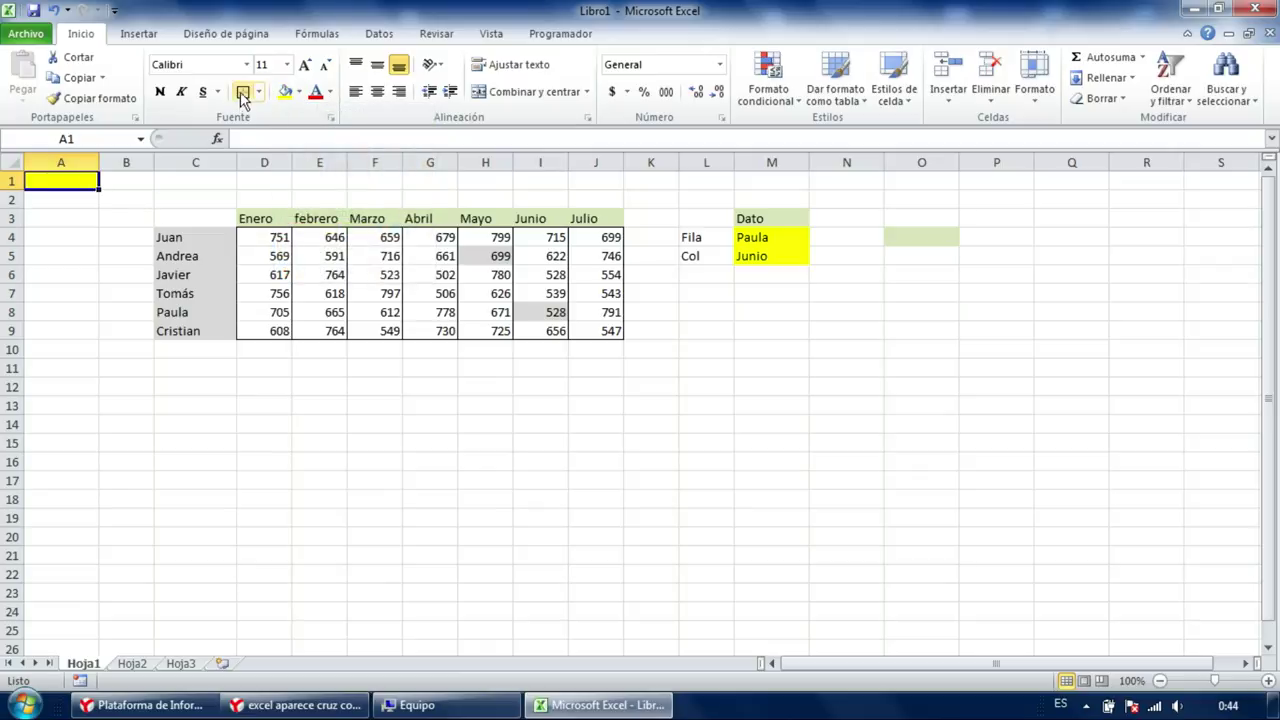
{"action": "left_click", "coordinate": [140, 186]}
{"action": "type", "text": "Cwel"}
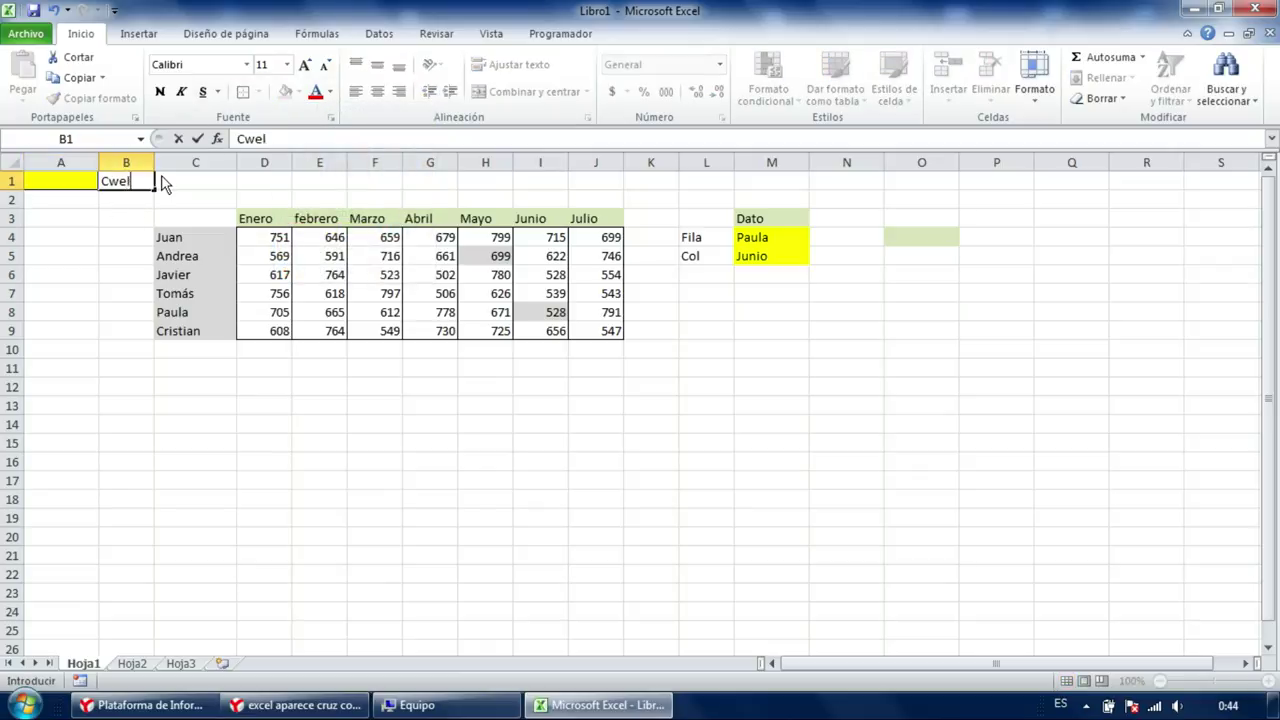
{"action": "key", "text": "BackSpace"}
{"action": "key", "text": "BackSpace"}
{"action": "key", "text": "BackSpace"}
{"action": "type", "text": "Variables"}
{"action": "key", "text": "ctrl+Return"}
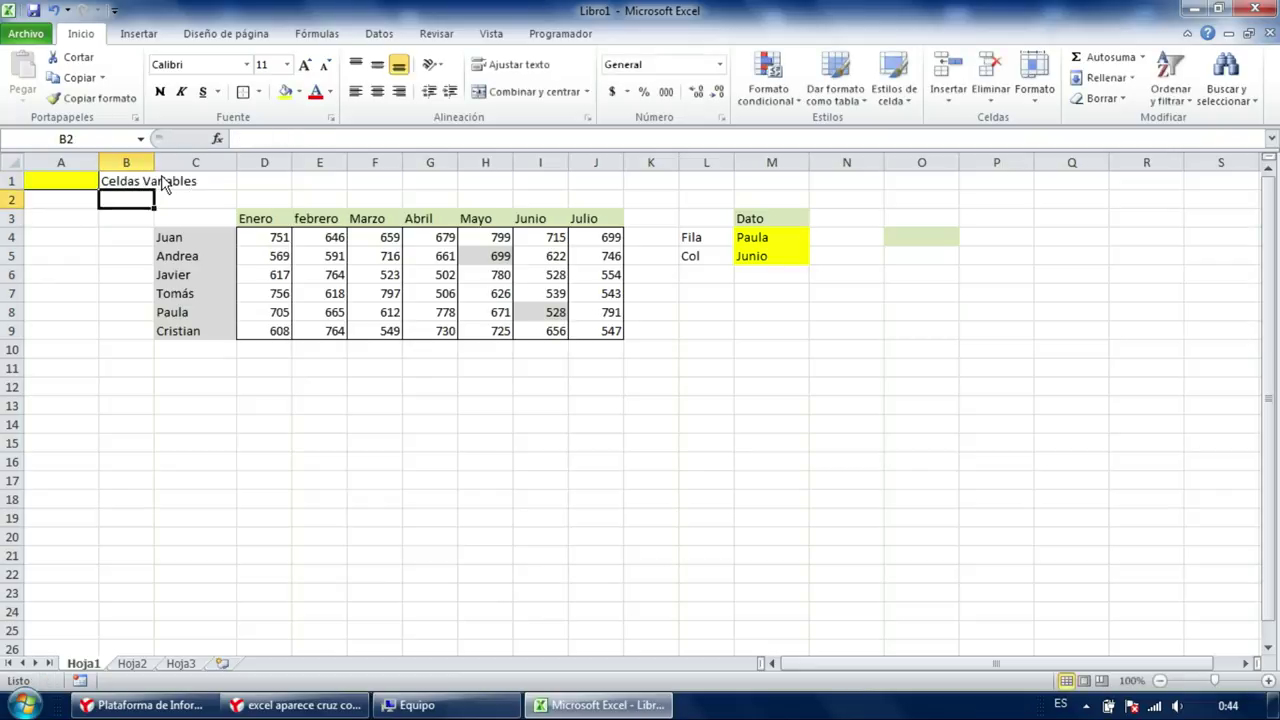
{"action": "key", "text": "Right"}
{"action": "key", "text": "Right"}
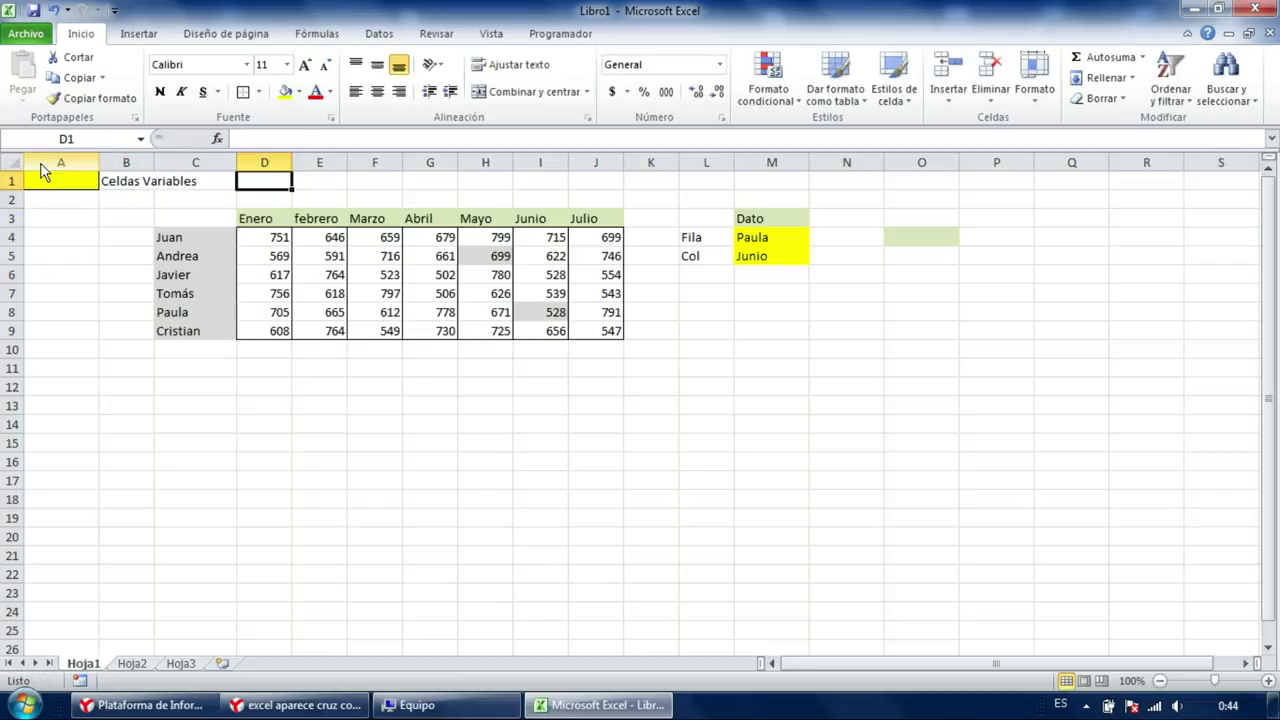
Review the names-by-month table and select O4 for the lookup formula.
{"action": "left_click_drag", "start_coordinate": [205, 233], "coordinate": [598, 331]}
{"action": "left_click", "coordinate": [770, 352]}
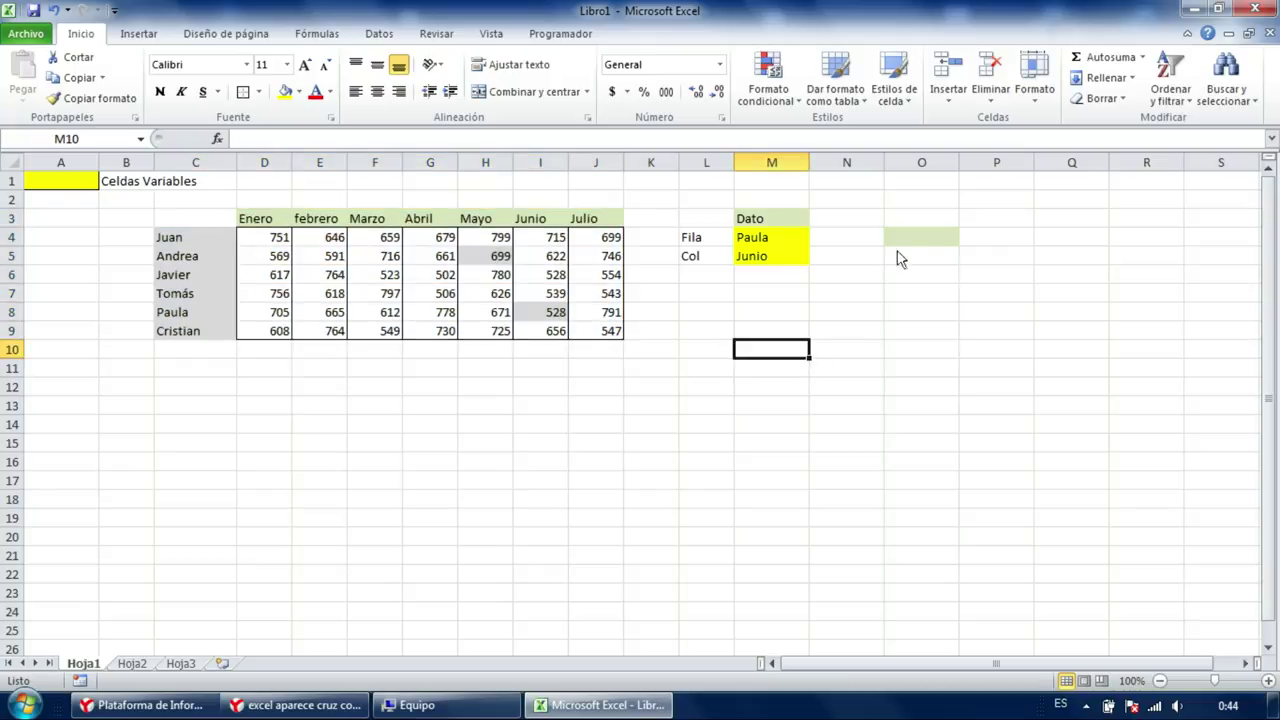
{"action": "left_click", "coordinate": [912, 245]}
Start the INDICE formula in O4 over D4:J9 with the row lookup COINCIDIR(M4;C4:C9;0).
{"action": "type", "text": "=indice"}
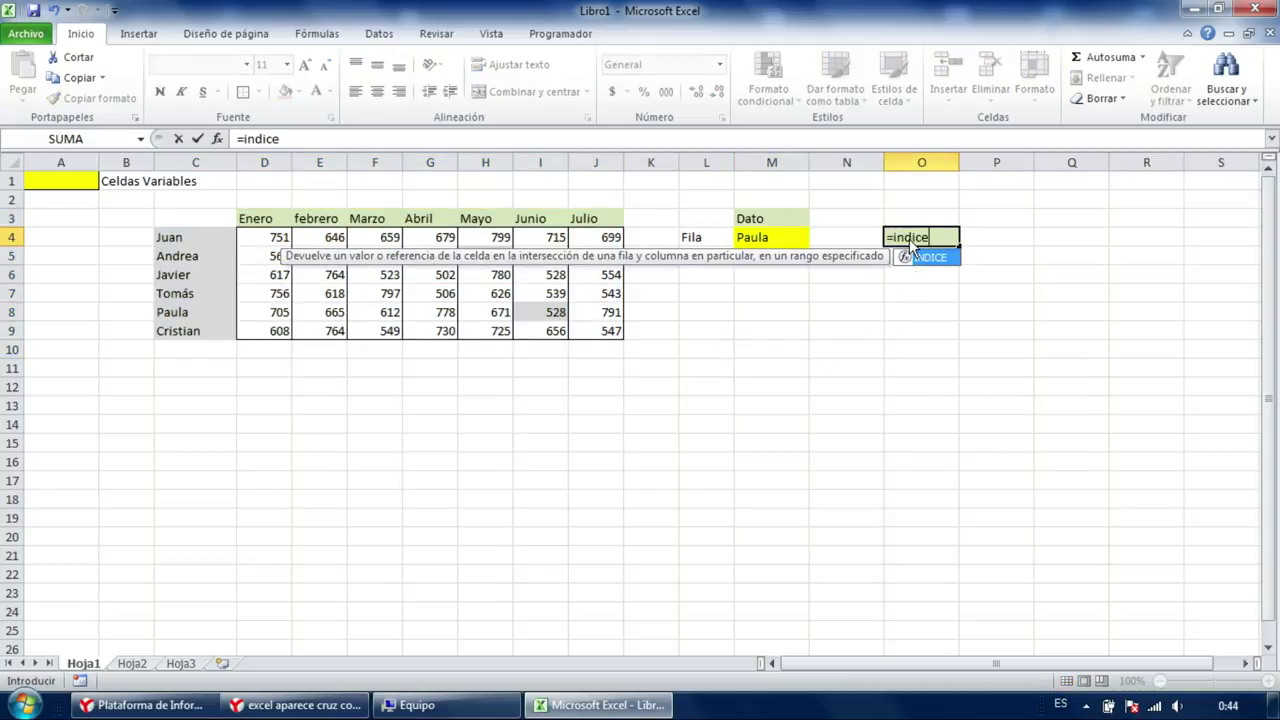
{"action": "type", "text": "("}
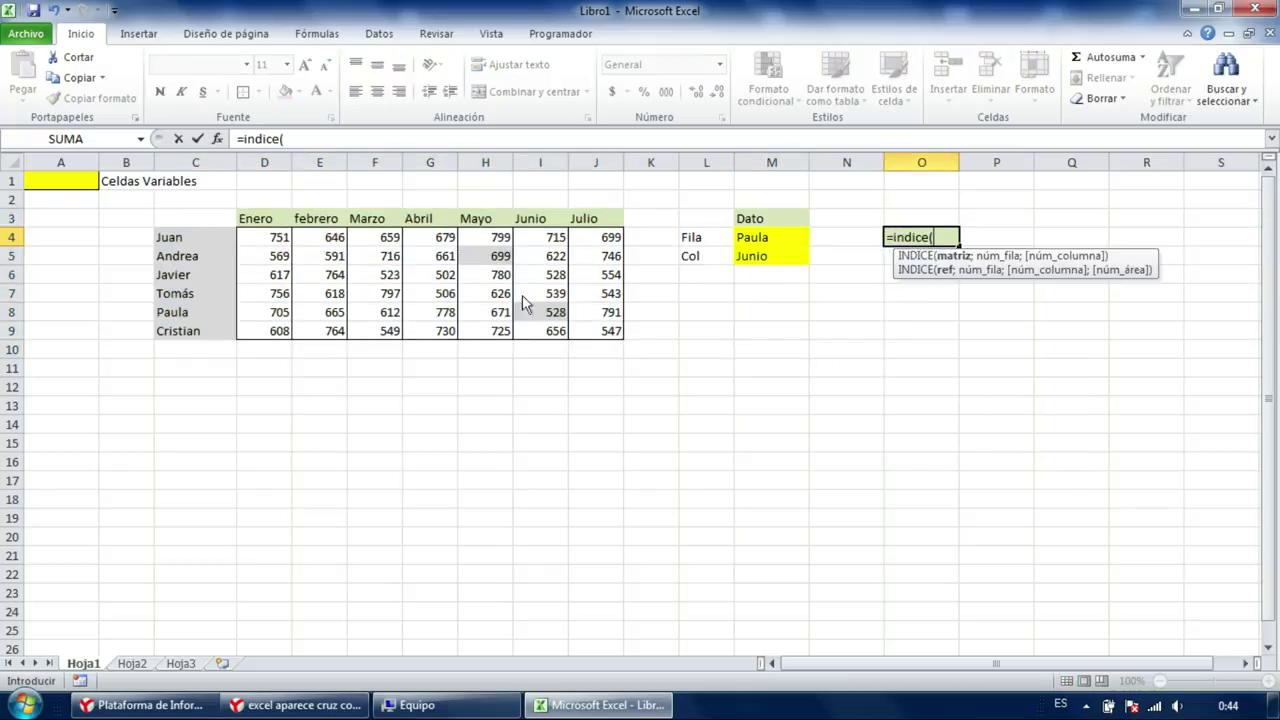
{"action": "left_click_drag", "start_coordinate": [258, 237], "coordinate": [603, 333]}
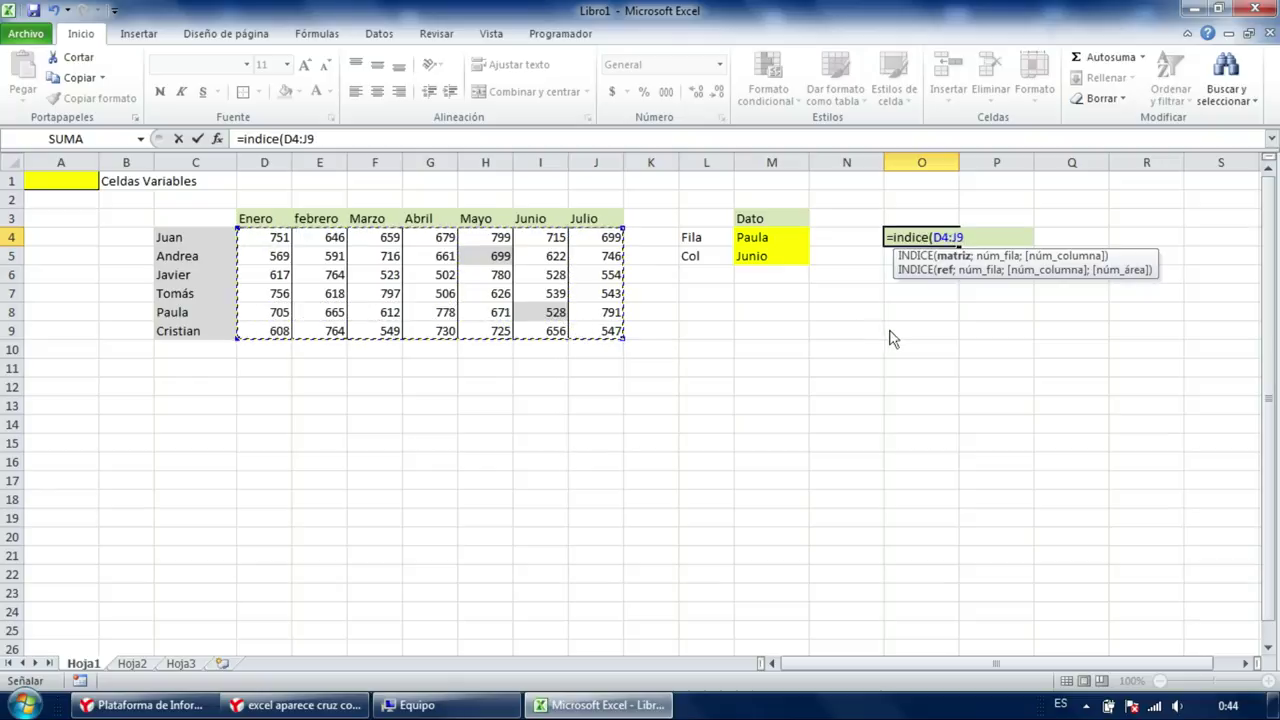
{"action": "type", "text": ";"}
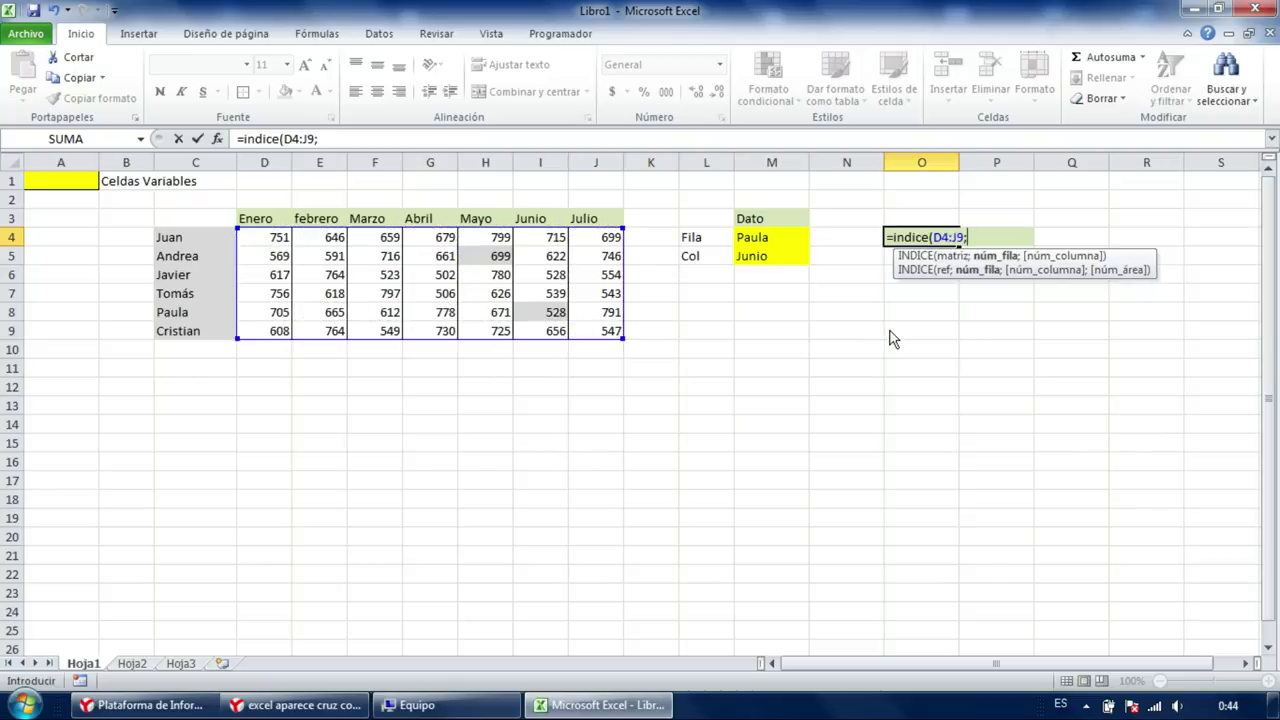
{"action": "type", "text": "coin"}
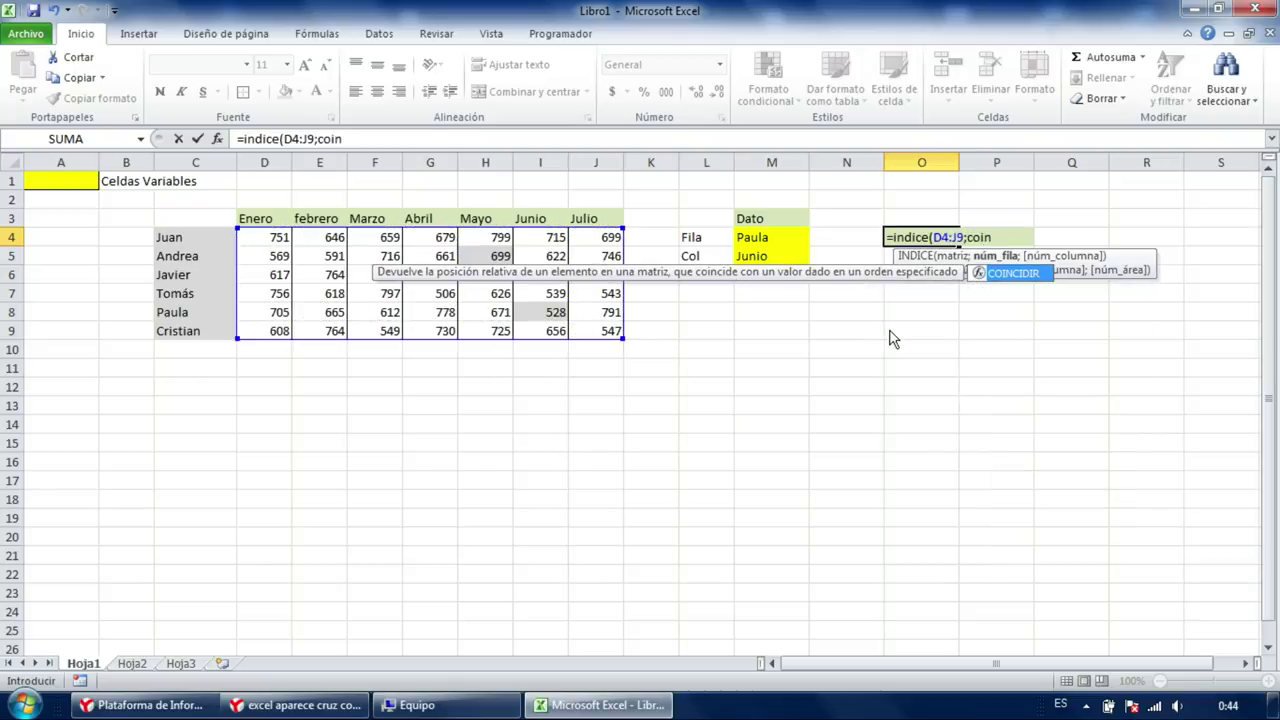
{"action": "key", "text": "Tab"}
{"action": "left_click", "coordinate": [778, 242]}
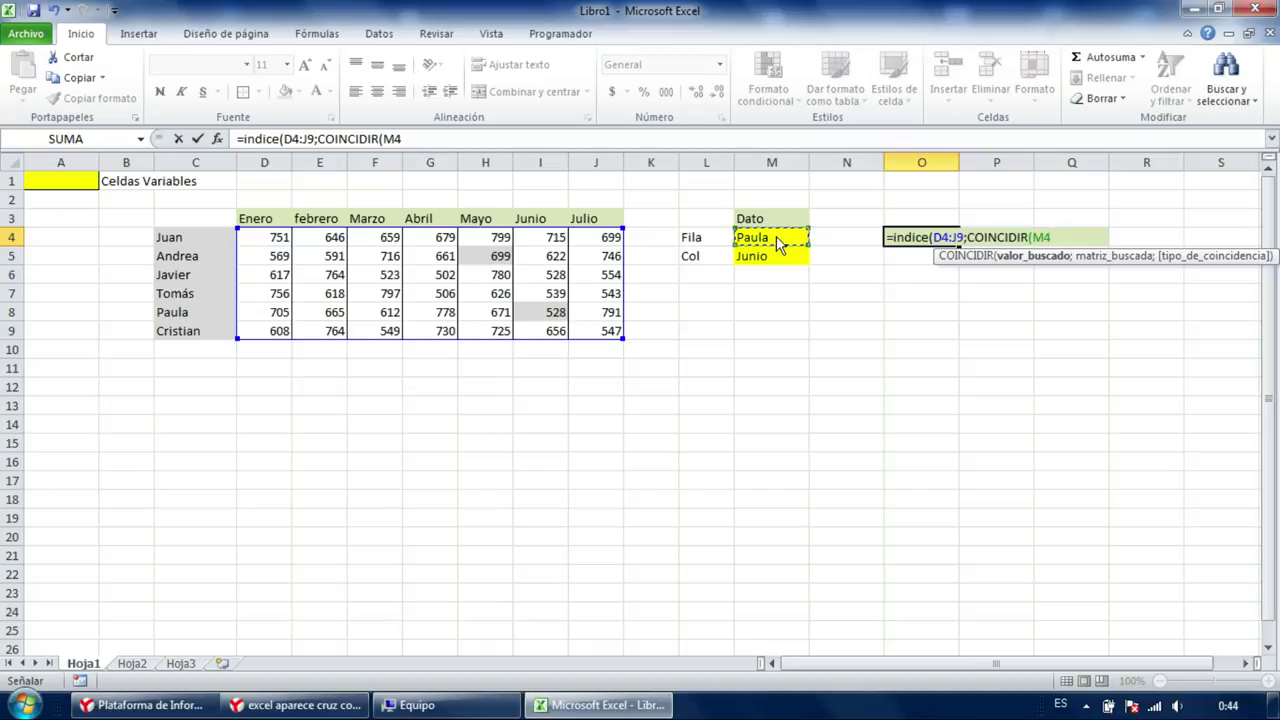
{"action": "type", "text": ";"}
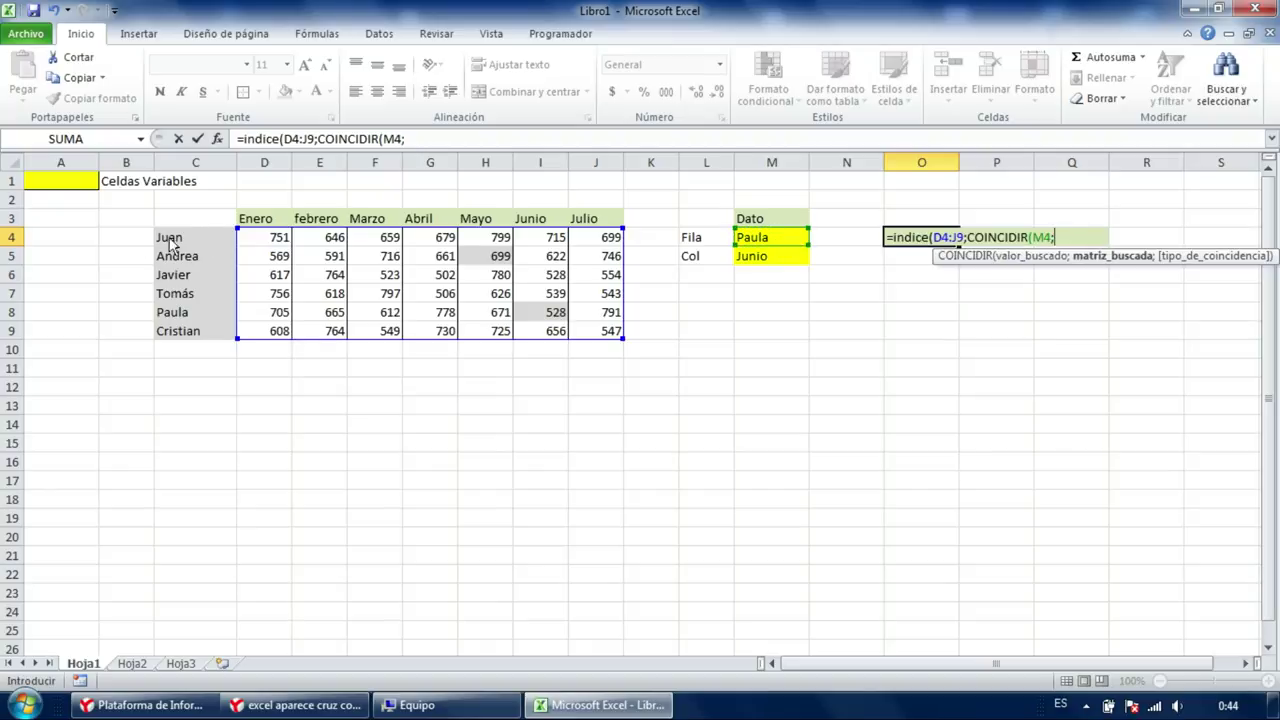
{"action": "left_click_drag", "start_coordinate": [193, 240], "coordinate": [195, 335]}
{"action": "type", "text": ";0"}
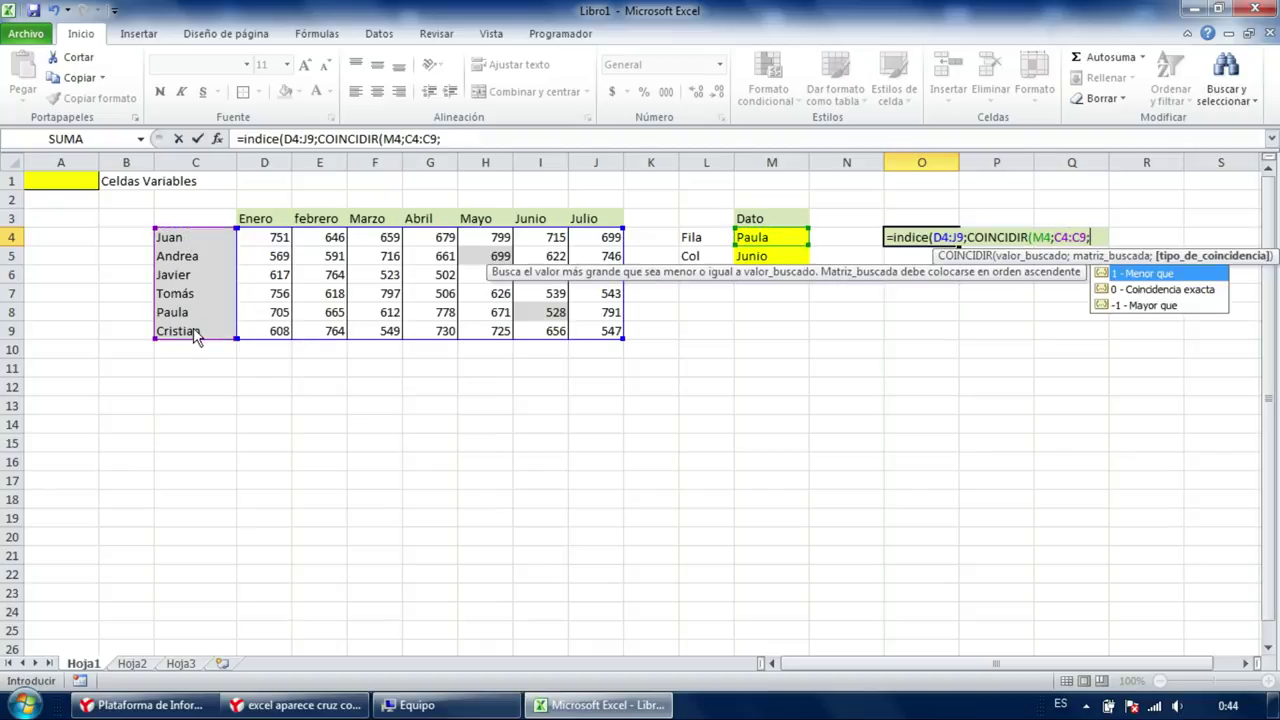
{"action": "type", "text": ")"}
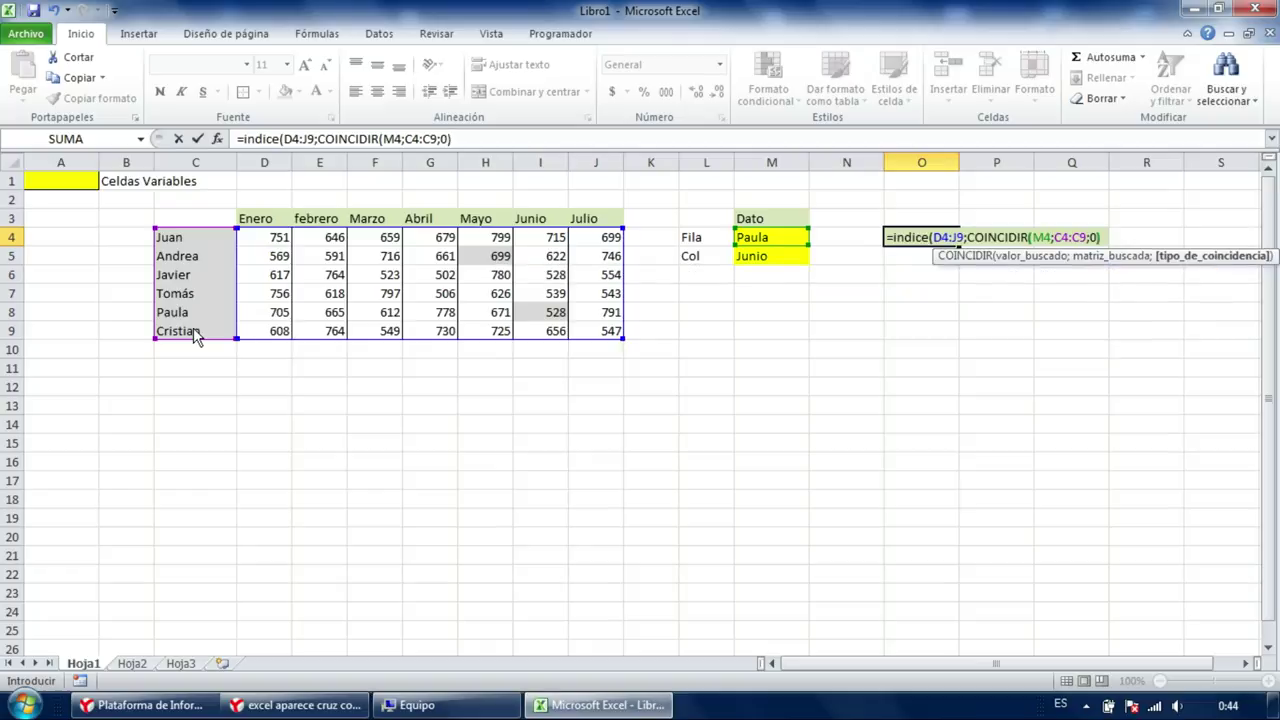
{"action": "type", "text": ";"}
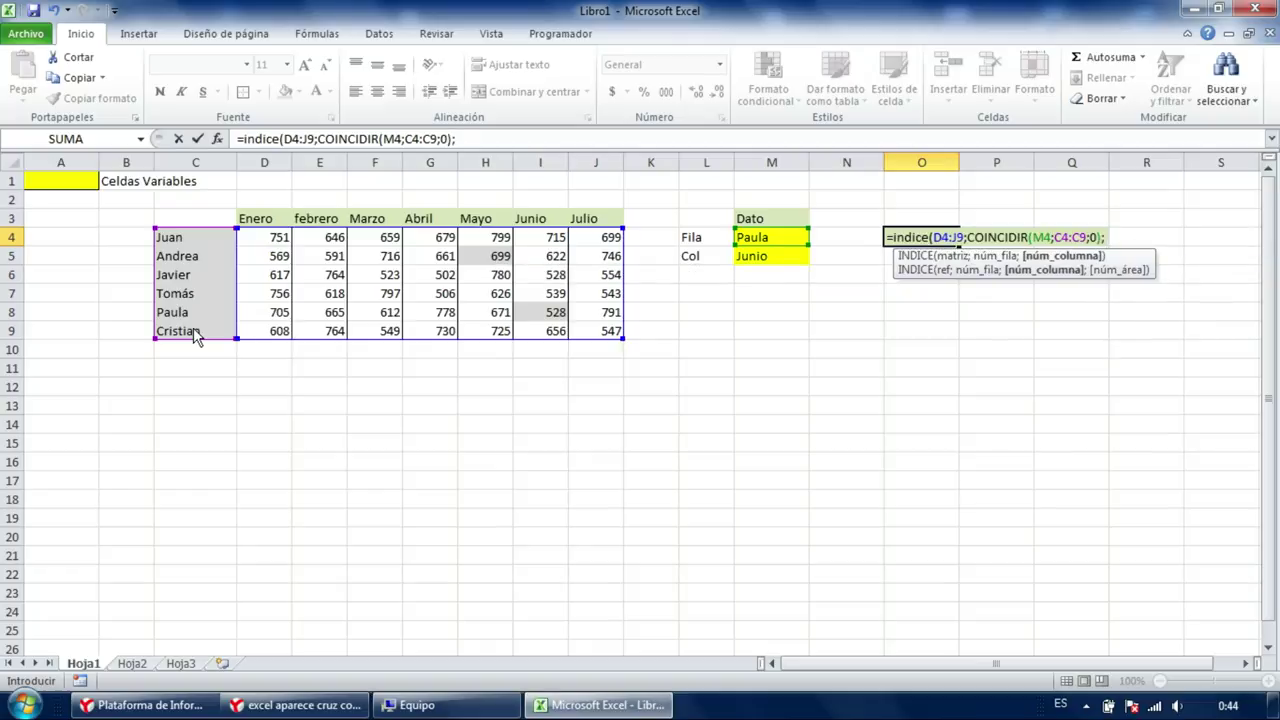
{"action": "type", "text": "coinci"}
Add the column lookup COINCIDIR(M5;D3:J3;0) and confirm, returning 528 for Paula in Junio.
{"action": "key", "text": "Tab"}
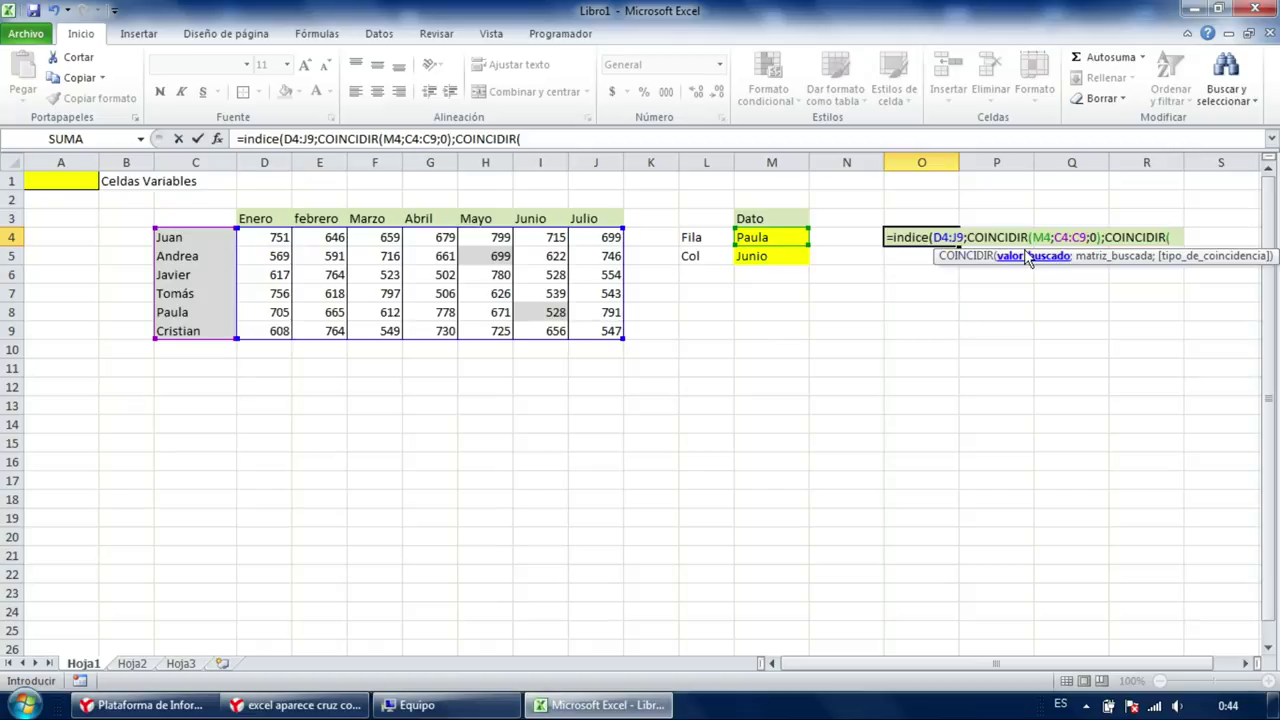
{"action": "left_click", "coordinate": [765, 262]}
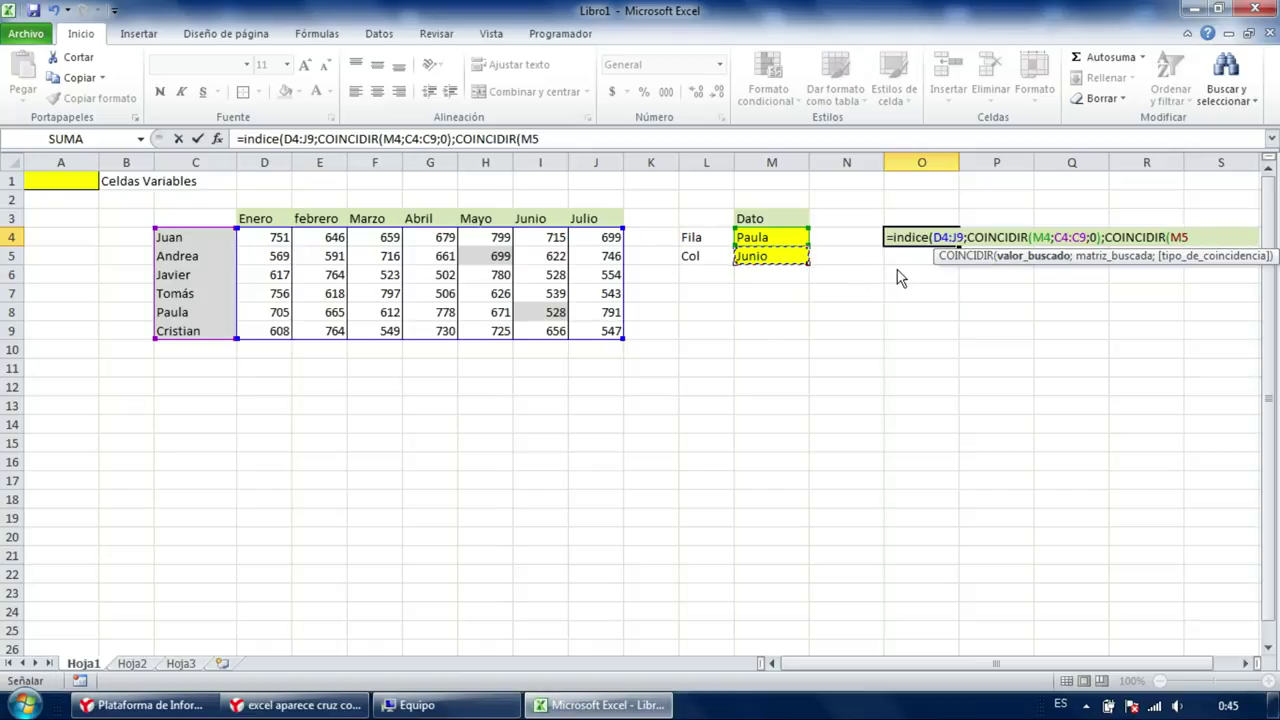
{"action": "type", "text": ";"}
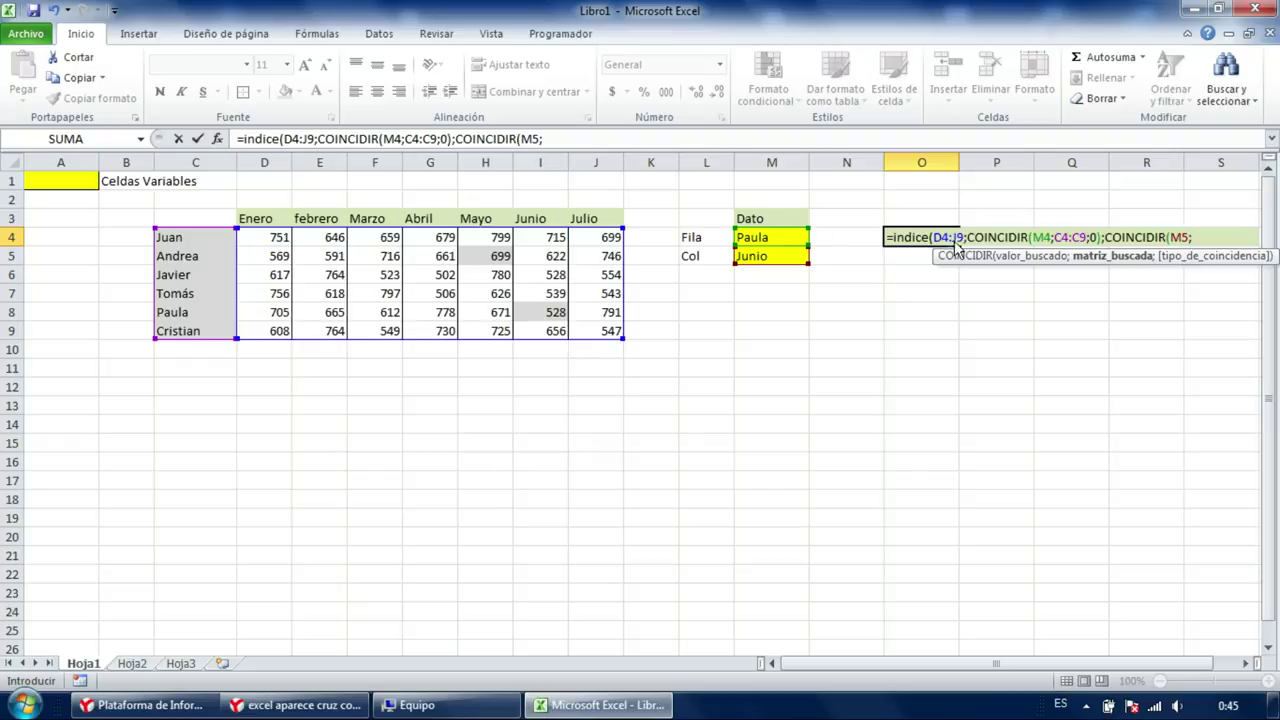
{"action": "mouse_move", "coordinate": [252, 220]}
{"action": "left_mouse_down"}
{"action": "mouse_move", "coordinate": [595, 237]}
{"action": "mouse_move", "coordinate": [598, 220]}
{"action": "left_mouse_up"}
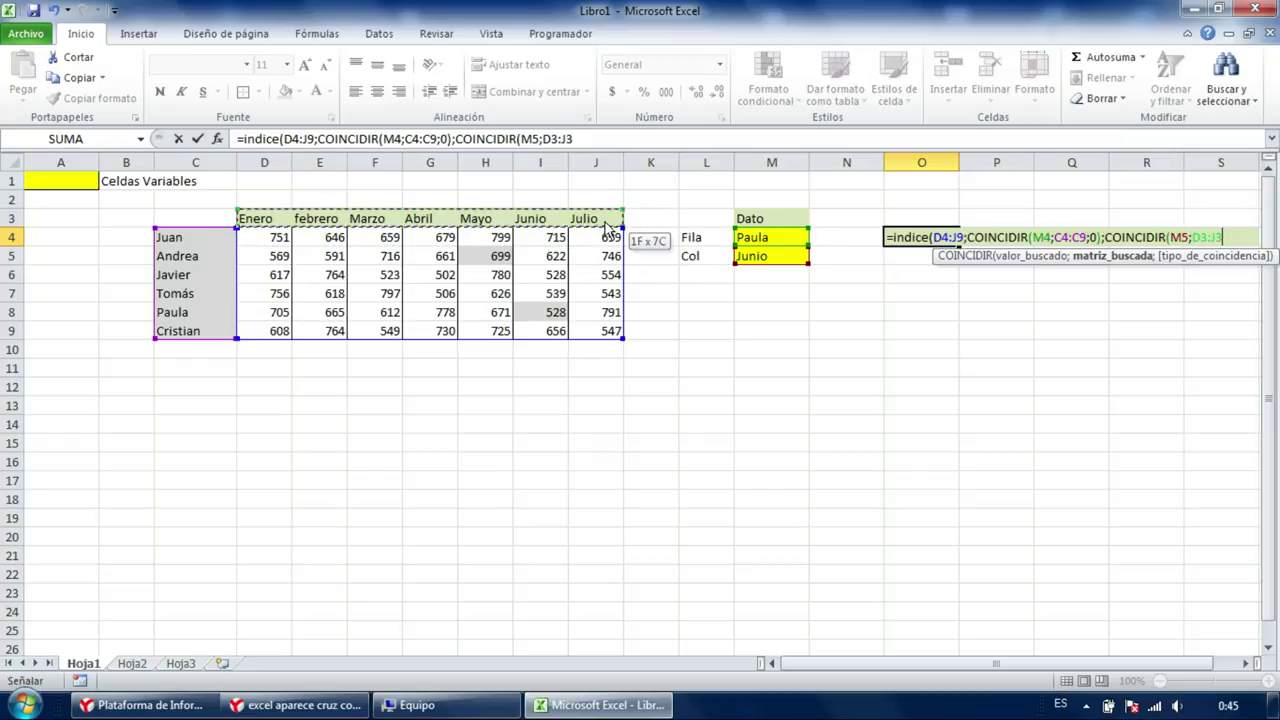
{"action": "type", "text": ";0"}
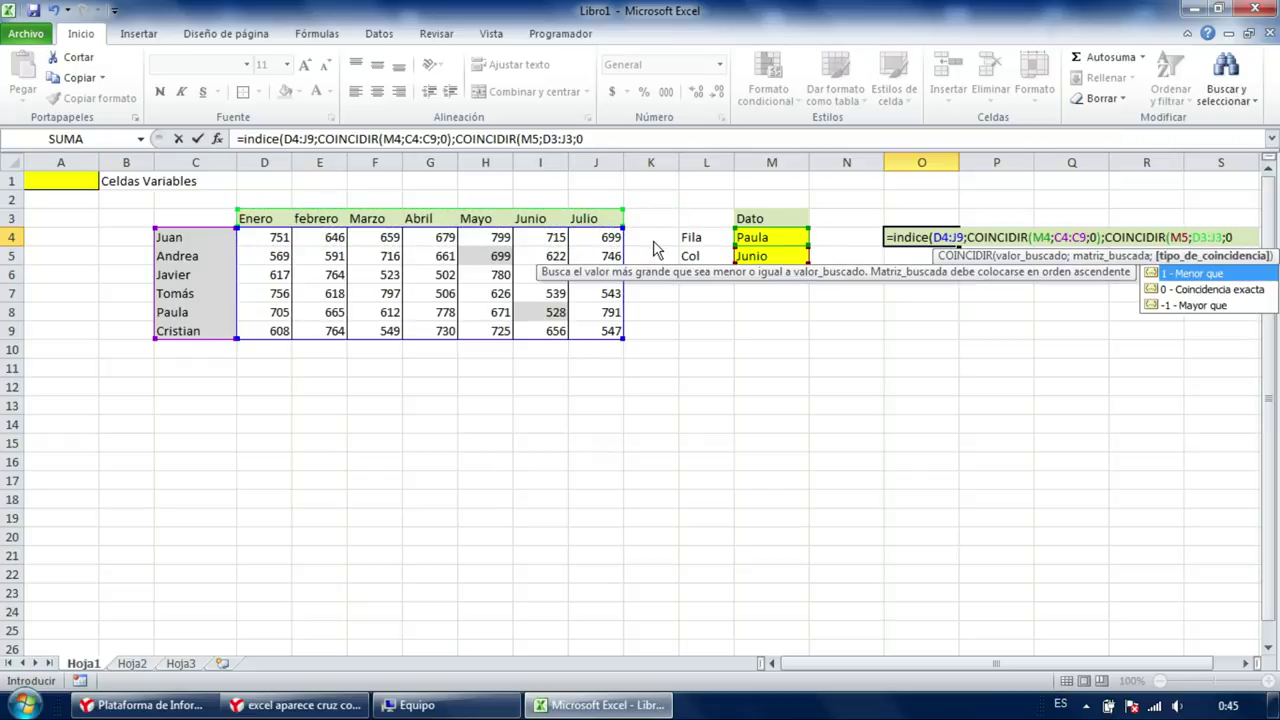
{"action": "type", "text": ")"}
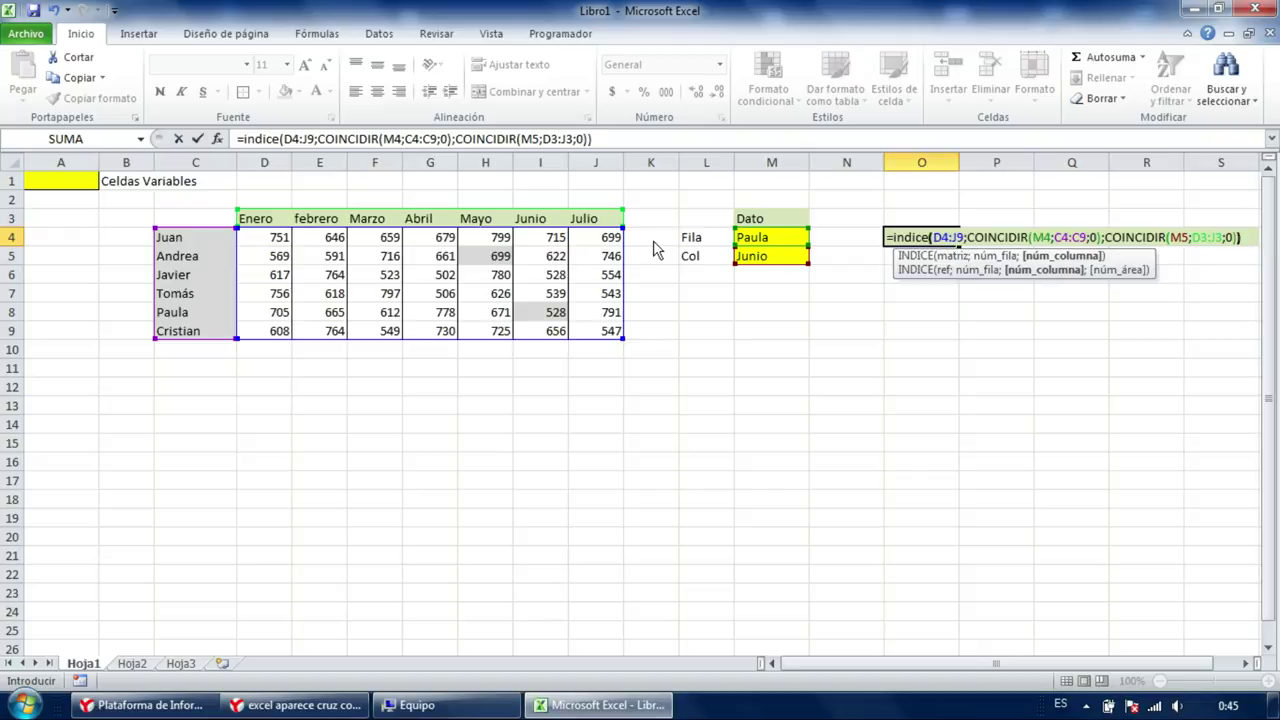
{"action": "left_click", "coordinate": [615, 139]}
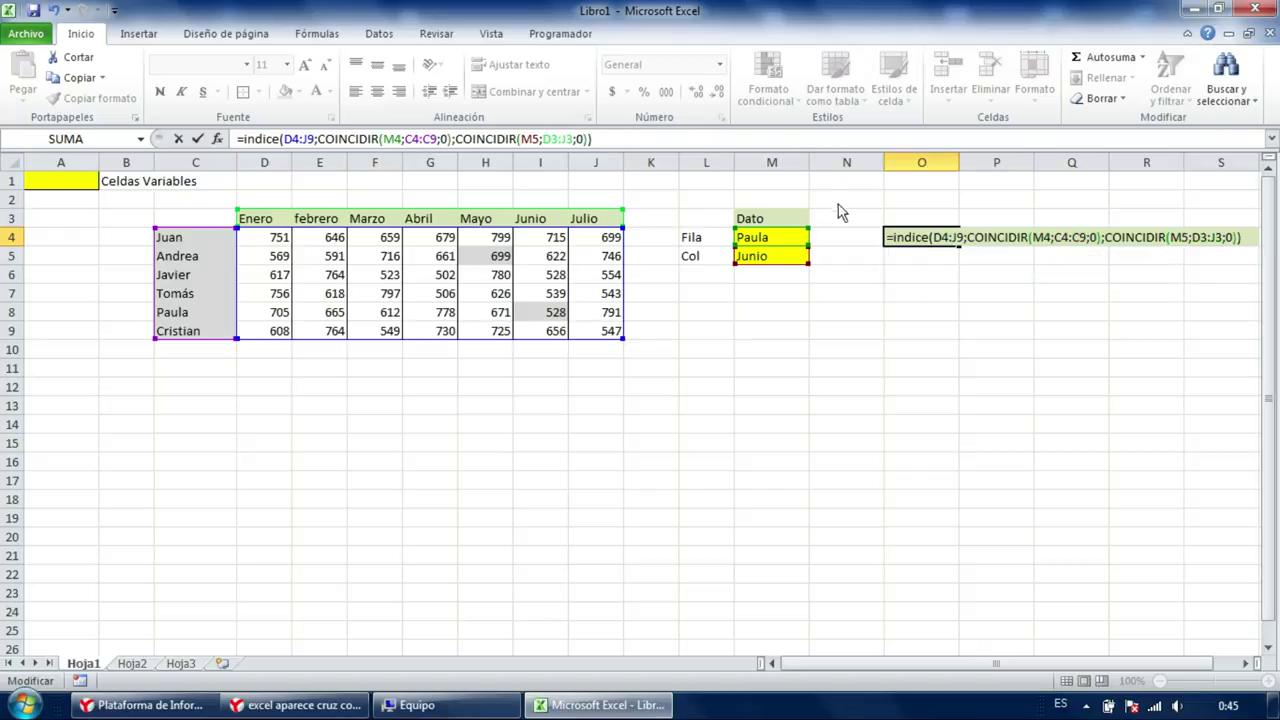
{"action": "key", "text": "Return"}
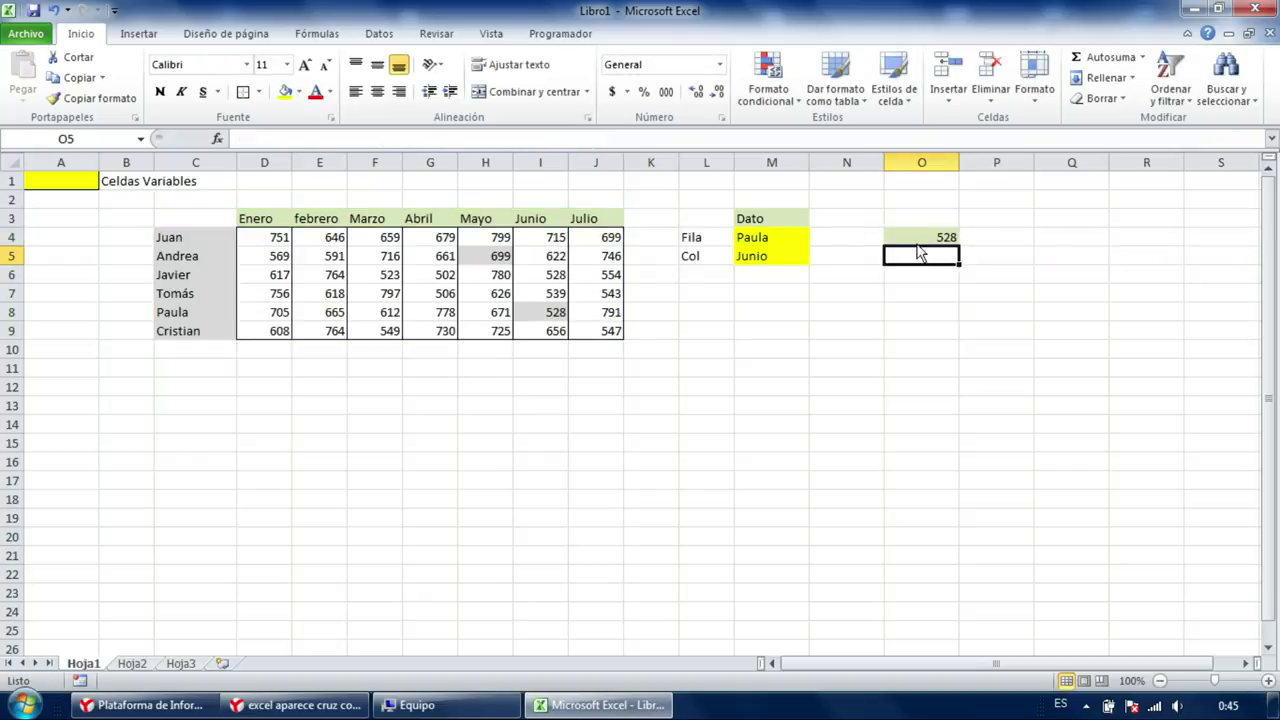
Review the O4 formula, then set Fila to Juan and Col to Marzo from the dropdowns.
{"action": "double_click", "coordinate": [912, 244]}
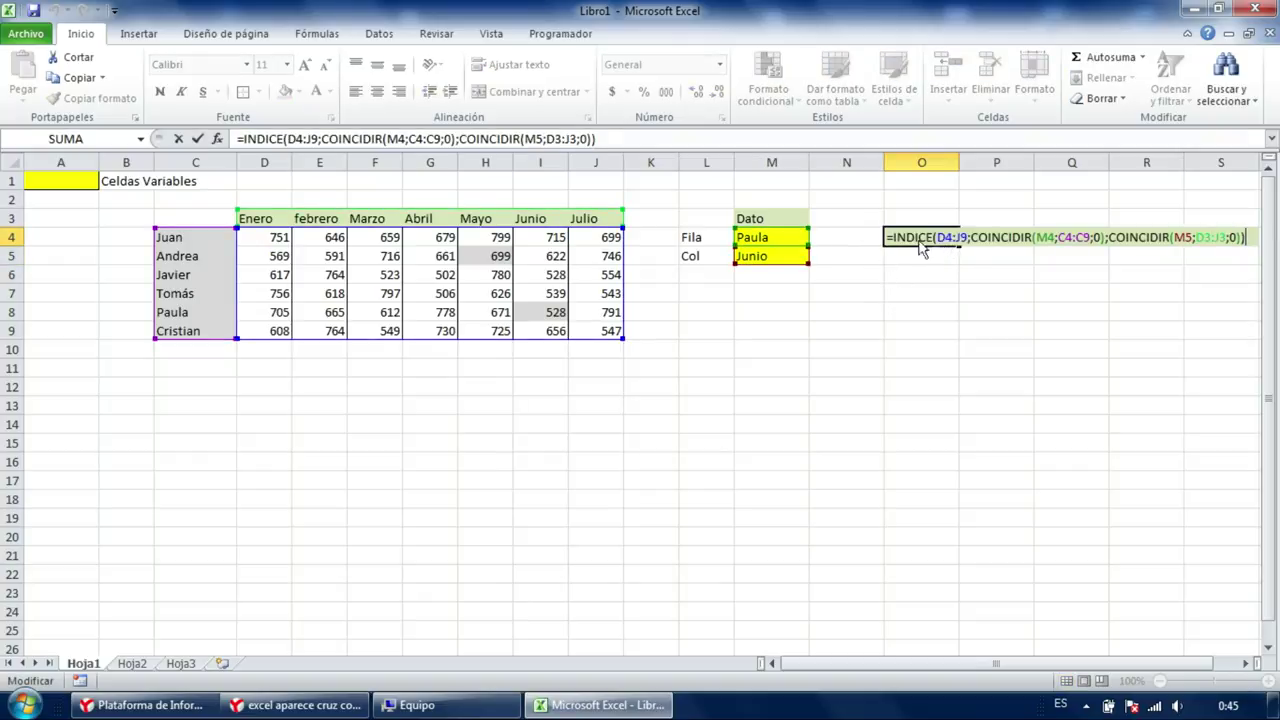
{"action": "left_click", "coordinate": [785, 240]}
{"action": "left_click", "coordinate": [817, 237]}
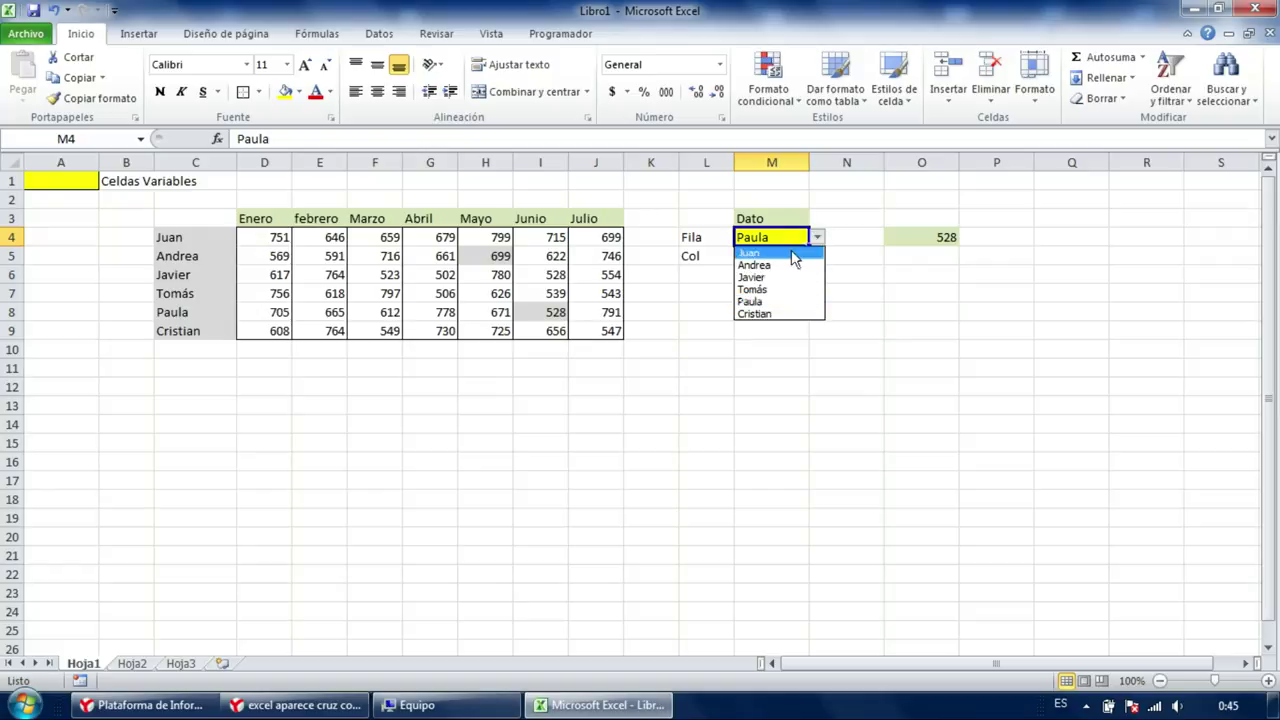
{"action": "left_click", "coordinate": [790, 248]}
{"action": "left_click", "coordinate": [786, 257]}
{"action": "left_click", "coordinate": [817, 256]}
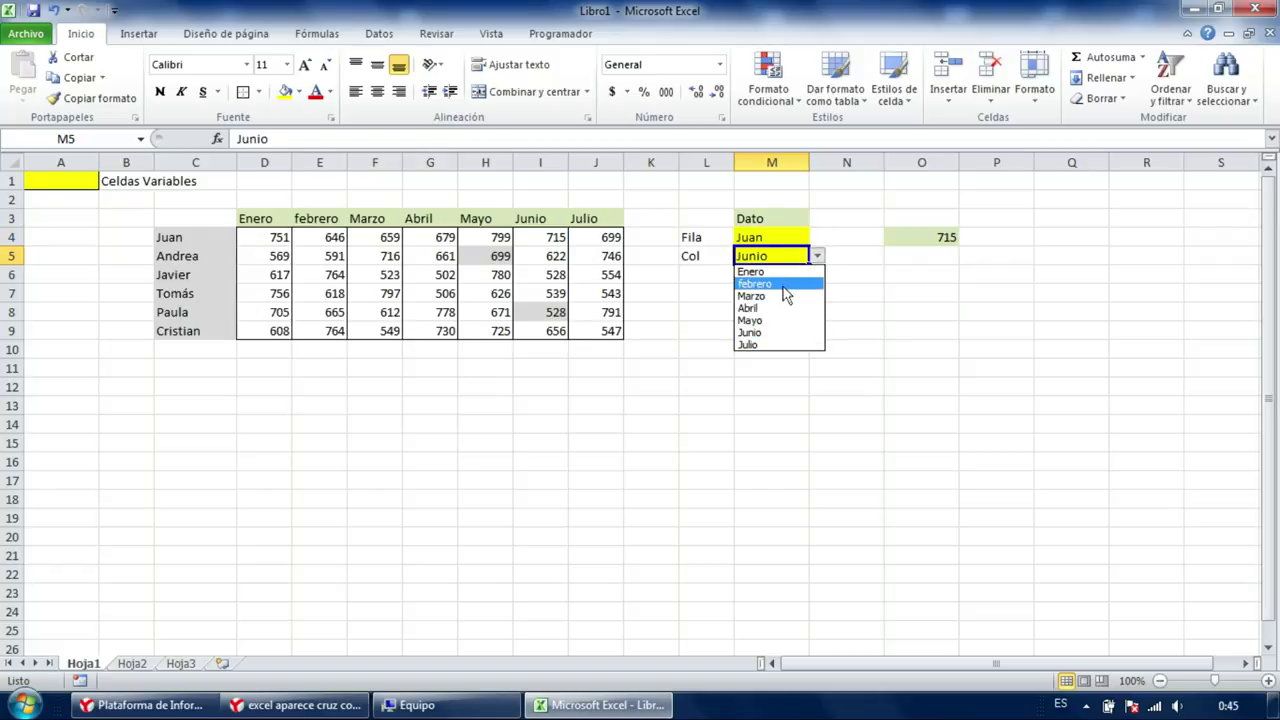
{"action": "left_click", "coordinate": [786, 296]}
Compare the result 659 in O4 with Juan's Marzo value in the table.
{"action": "left_click", "coordinate": [198, 244]}
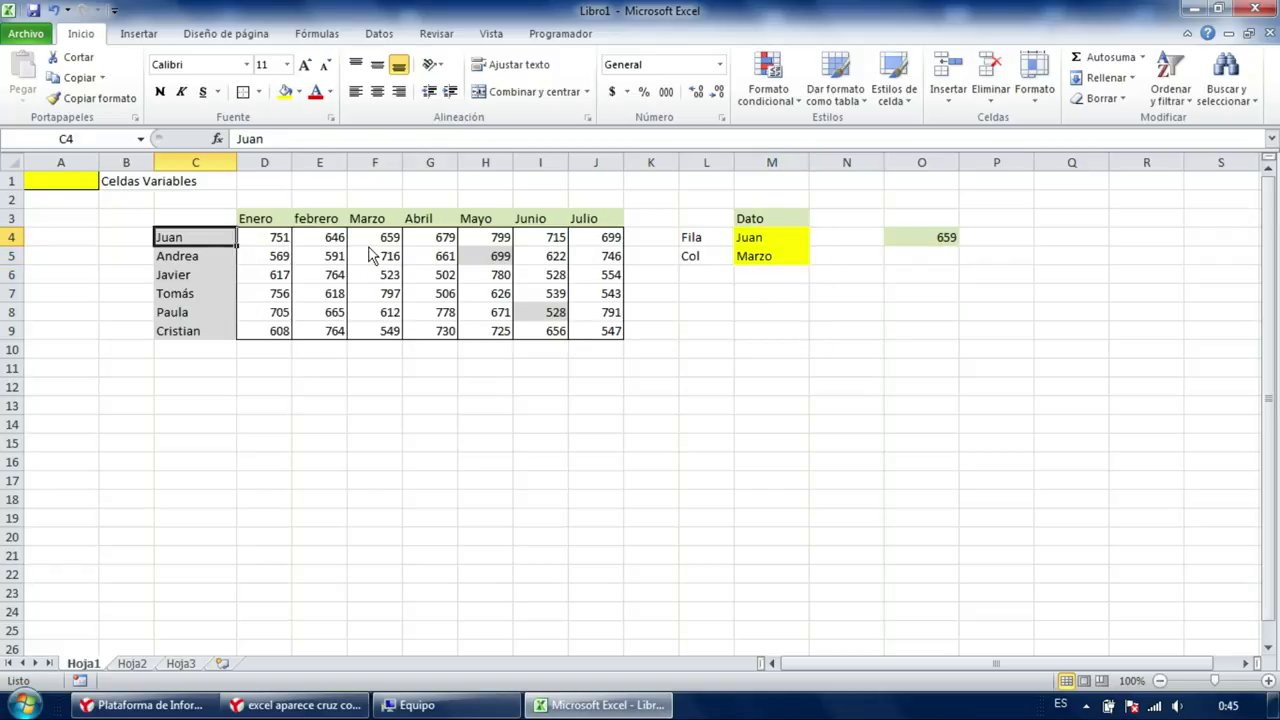
{"action": "left_click", "coordinate": [370, 246]}
{"action": "left_click", "coordinate": [945, 240]}
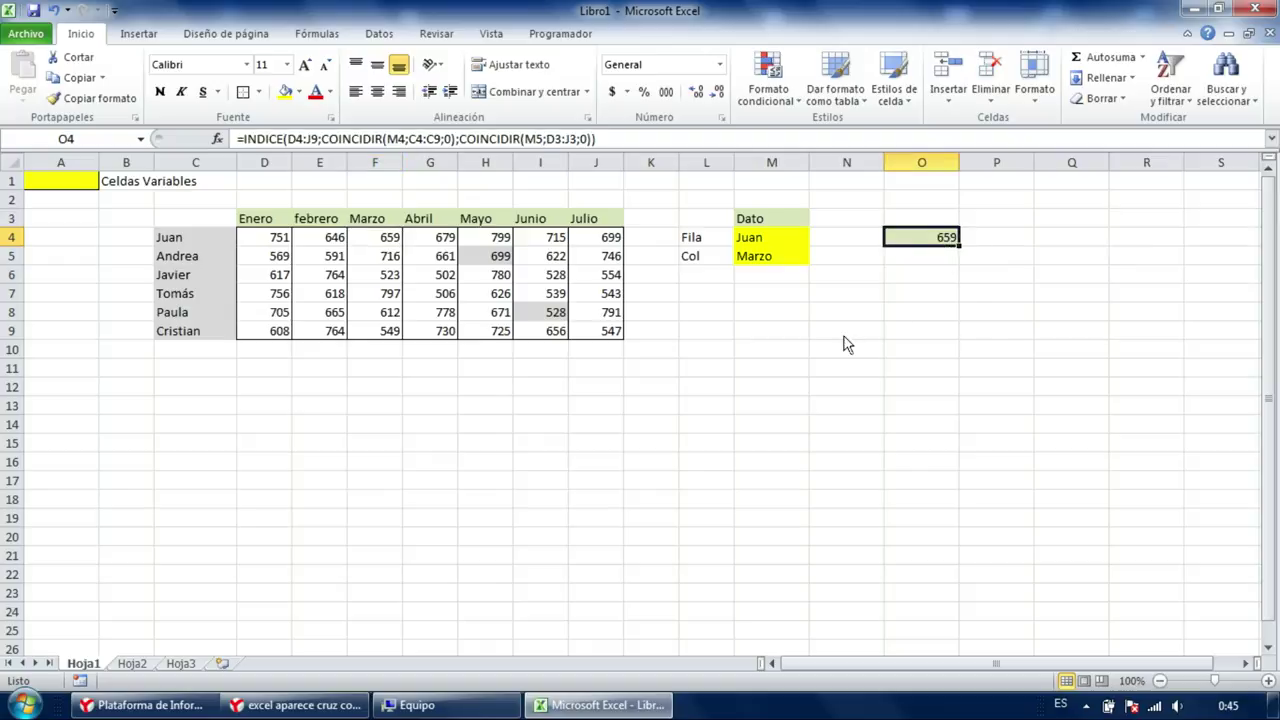
{"action": "left_click", "coordinate": [772, 349]}
{"action": "left_click", "coordinate": [495, 449]}
{"action": "left_click", "coordinate": [179, 427]}
{"action": "left_click", "coordinate": [724, 428]}
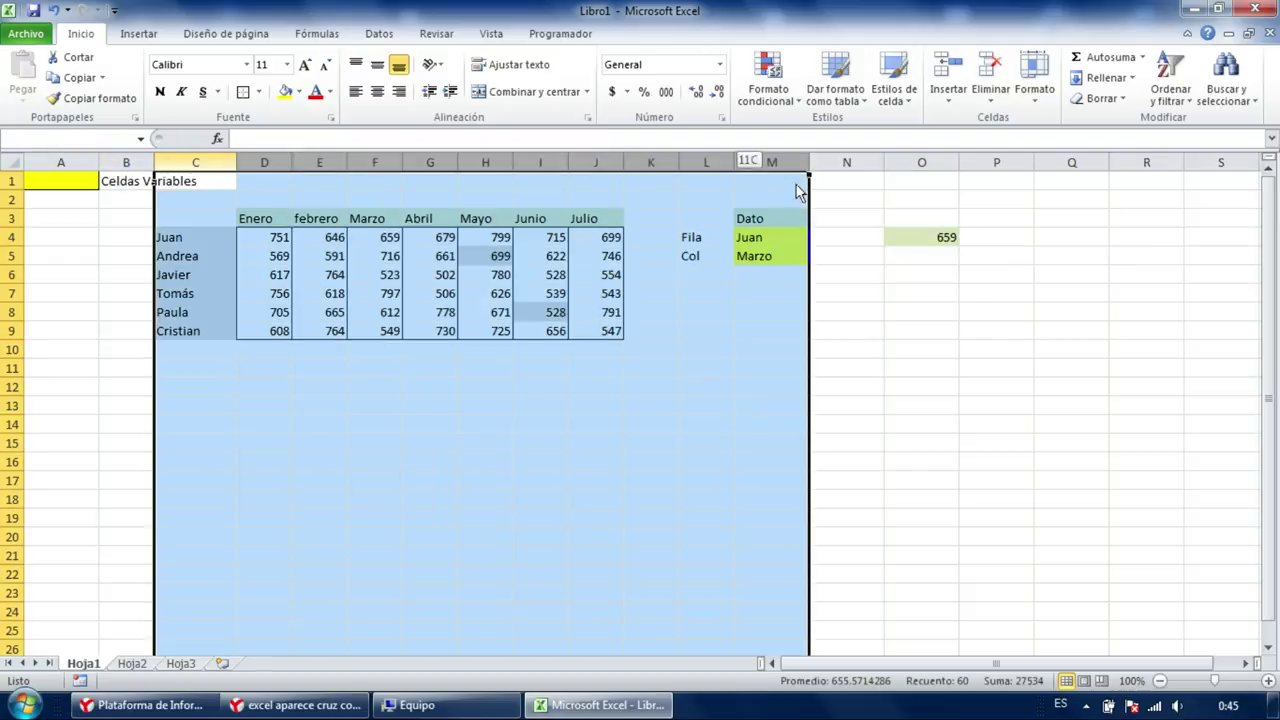
Delete the lookup table range C1:O26 and widen column G.
{"action": "left_click_drag", "start_coordinate": [160, 181], "coordinate": [915, 630]}
{"action": "right_click", "coordinate": [670, 295]}
{"action": "left_click", "coordinate": [791, 428]}
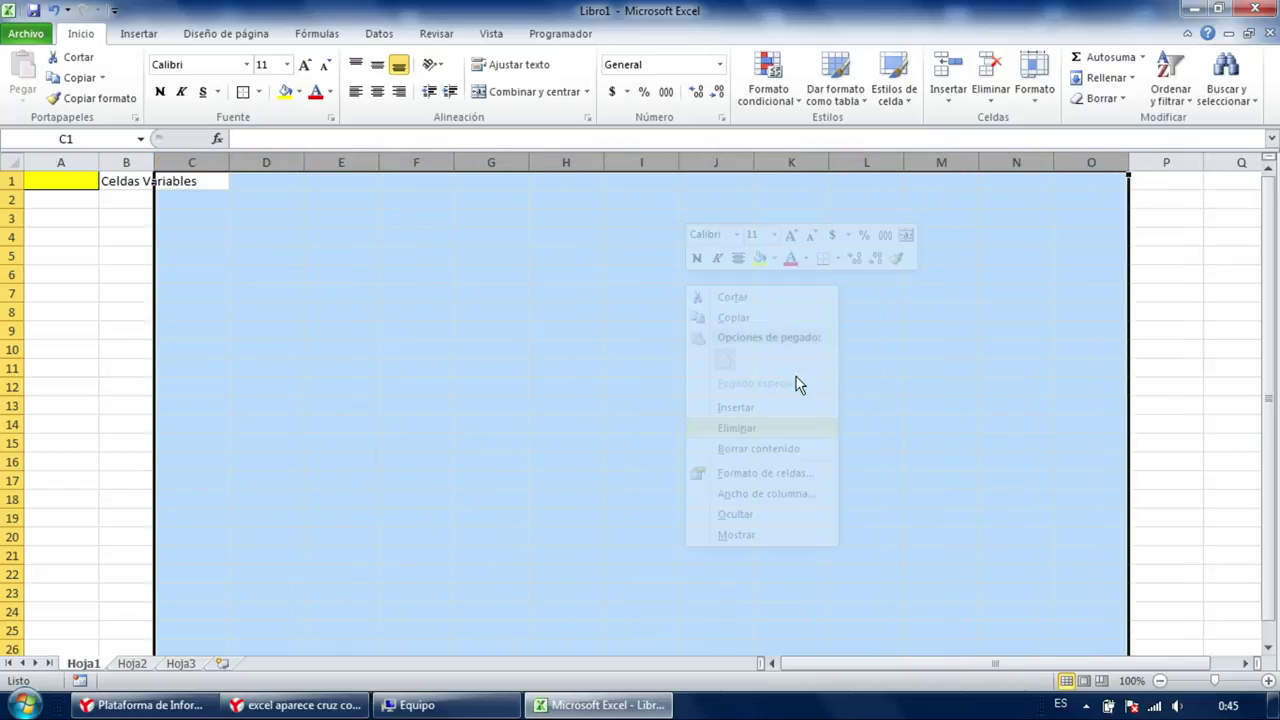
{"action": "scroll", "coordinate": [334, 334], "scroll_direction": "up", "scroll_amount": 5}
{"action": "left_click", "coordinate": [320, 391]}
{"action": "left_click_drag", "start_coordinate": [410, 175], "coordinate": [569, 192]}
Enter an e-mail address in G9 and move down column G toward G12.
{"action": "left_click", "coordinate": [432, 342]}
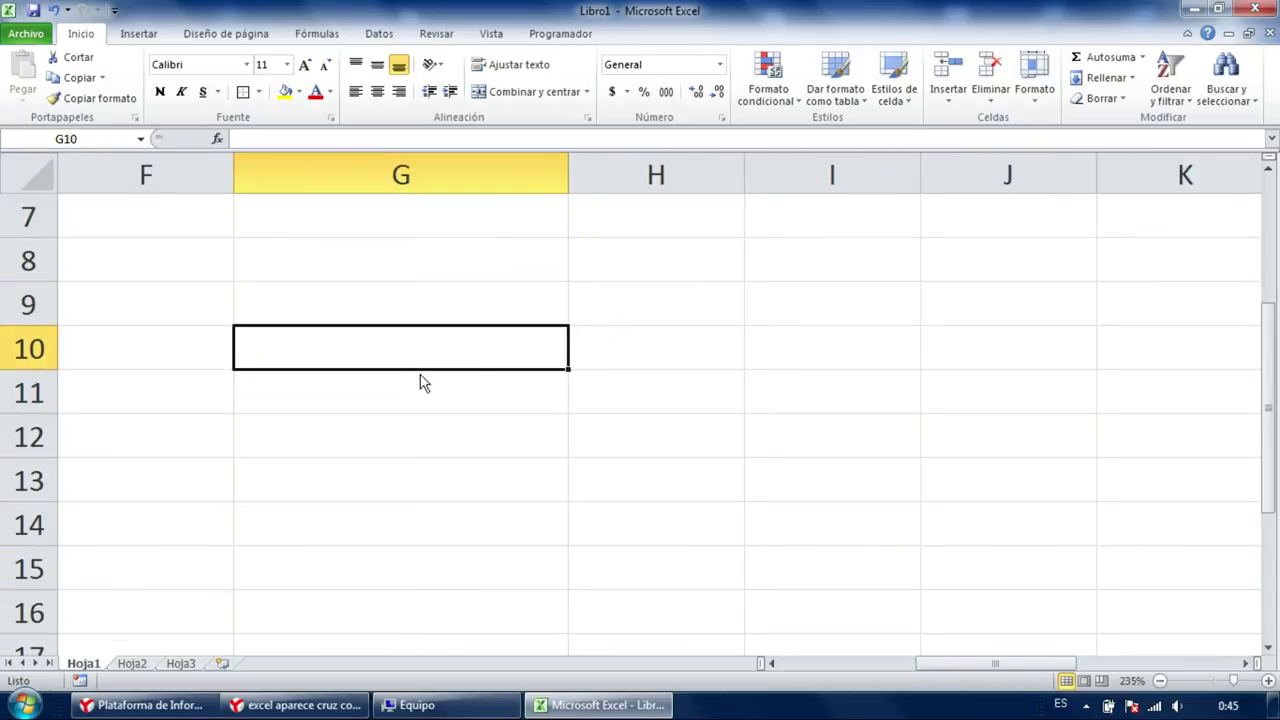
{"action": "left_click", "coordinate": [407, 300]}
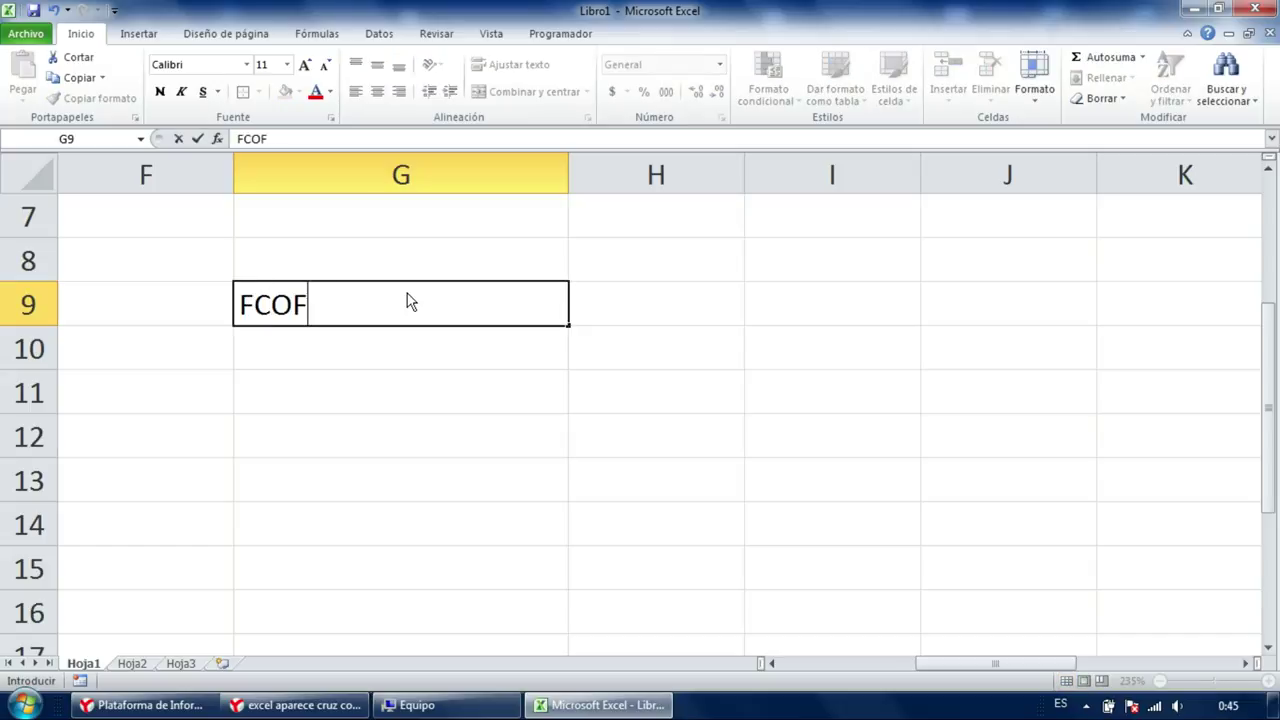
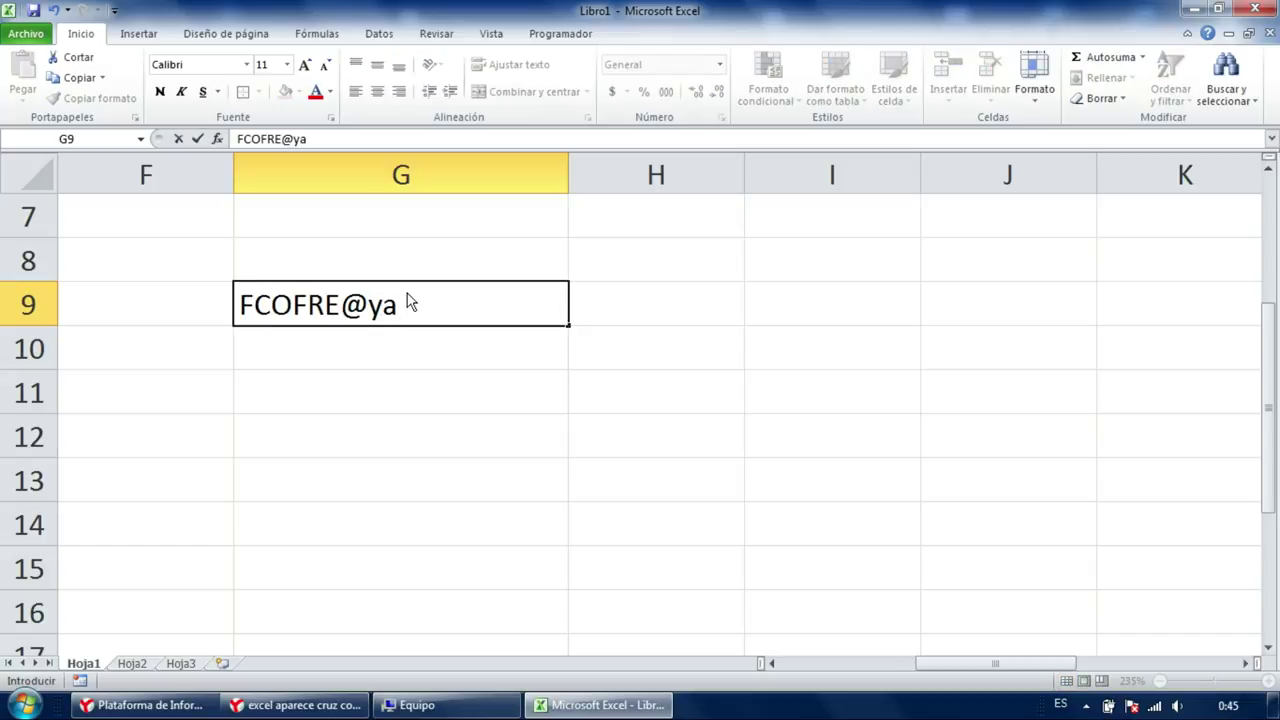
{"action": "key", "text": "Return"}
{"action": "key", "text": "Return"}
{"action": "key", "text": "Up"}
{"action": "key", "text": "Up"}
{"action": "key", "text": "Down"}
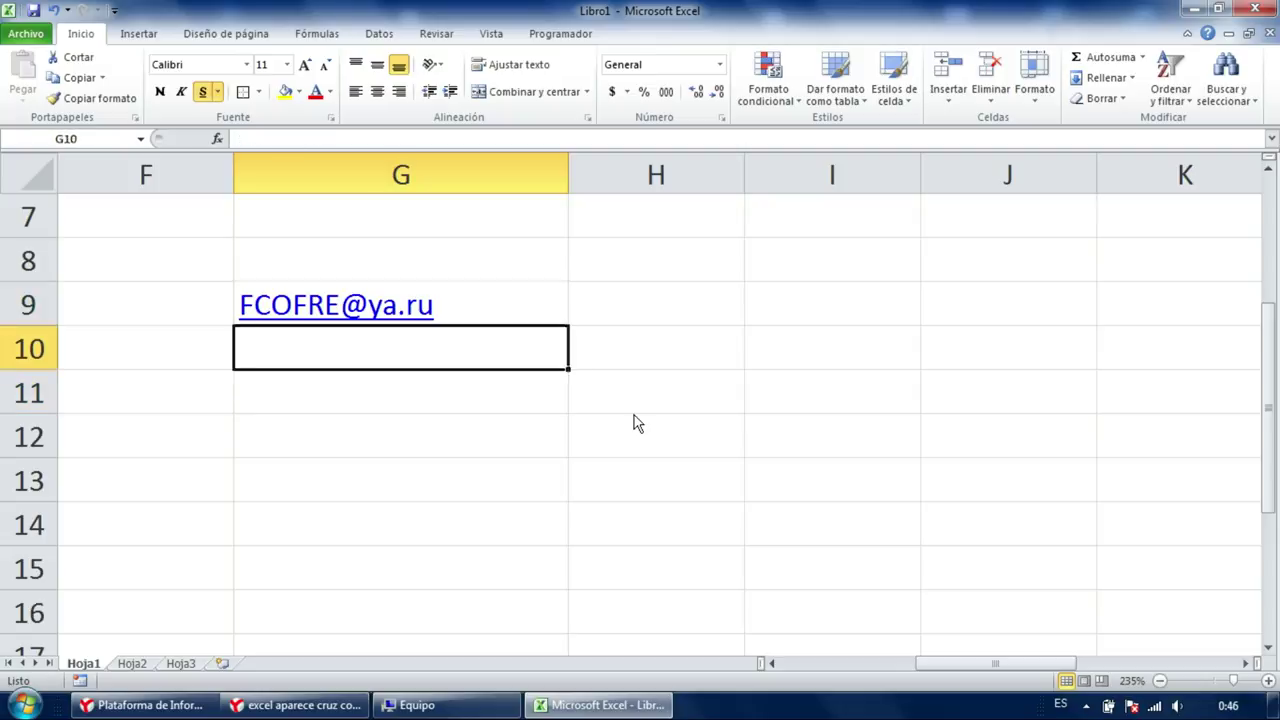
{"action": "key", "text": "Down"}
{"action": "key", "text": "Down"}
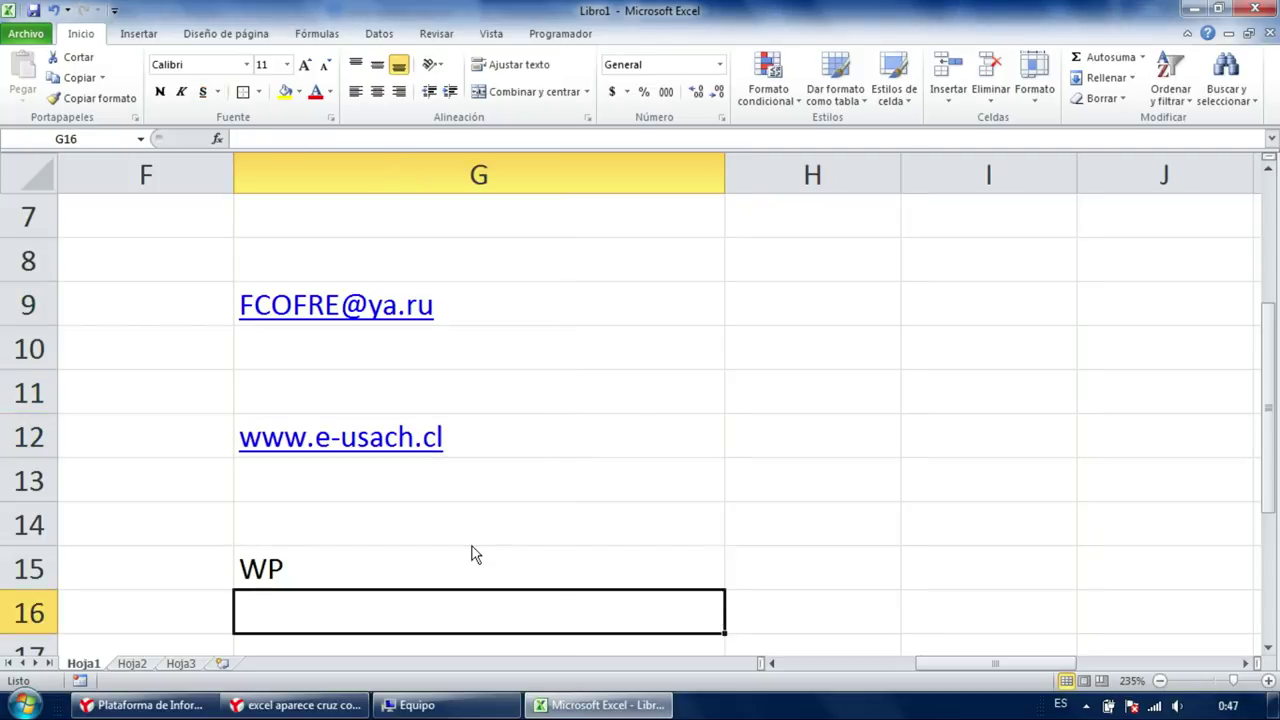
{"action": "key", "text": "Up"}
{"action": "key", "text": "Up"}
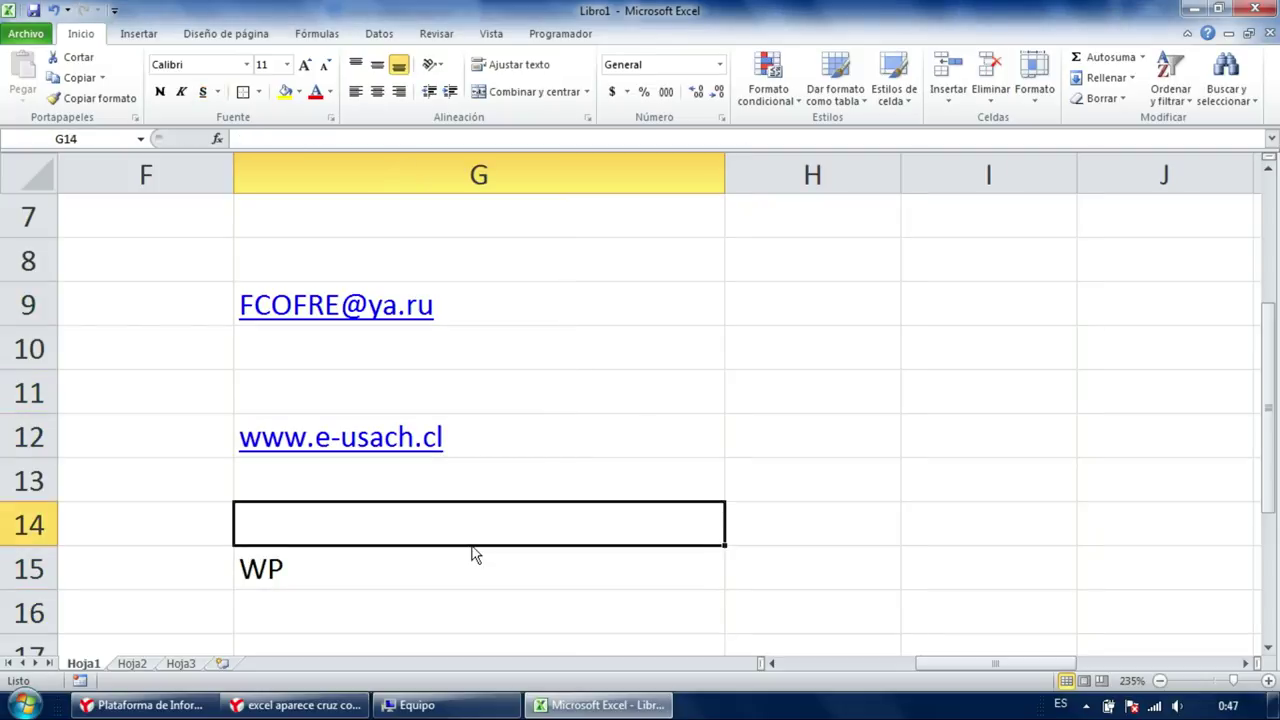